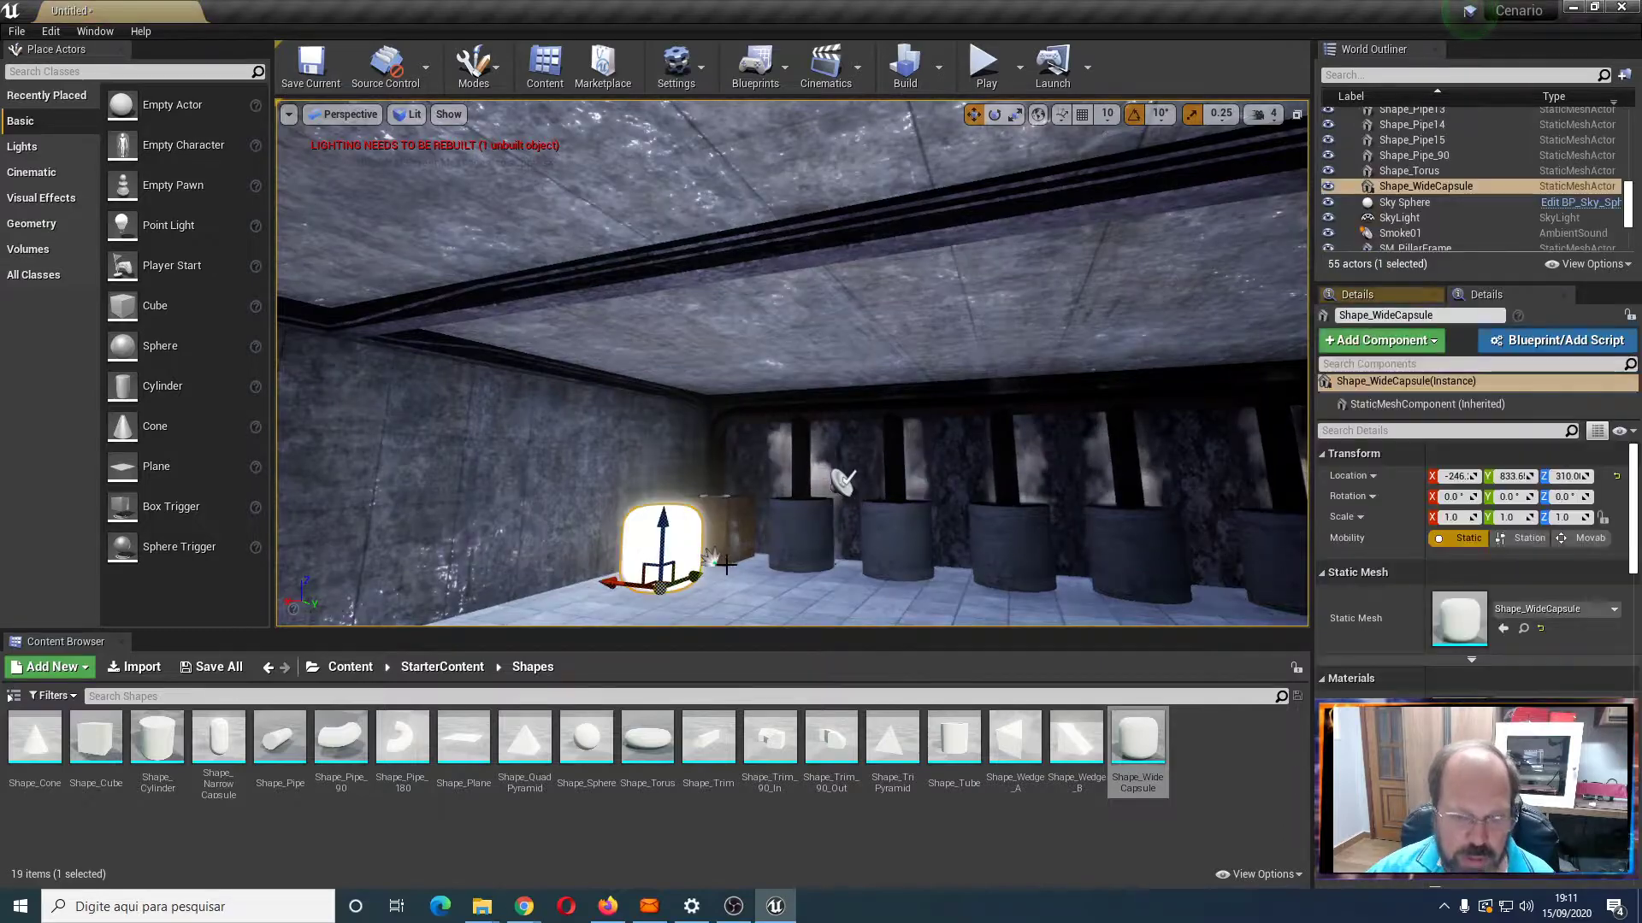
Move the wide capsule along X to about -260 and place a Shape_Trim_90_In on the floor beside it
{"action": "scroll", "coordinate": [749, 544], "scroll_direction": "down", "scroll_amount": 2}
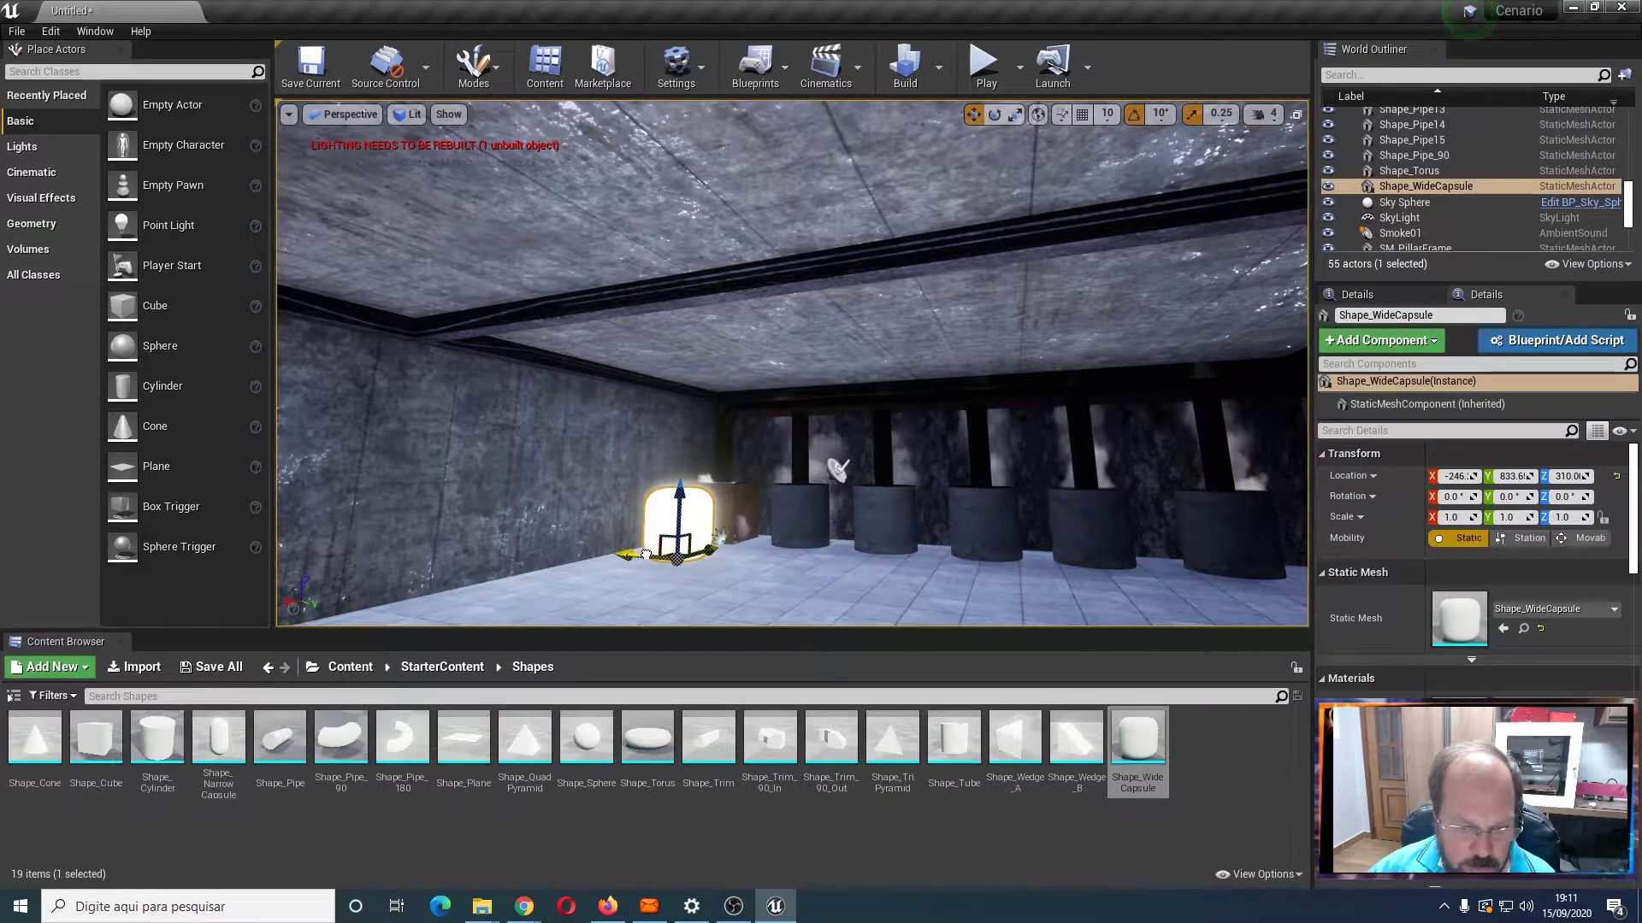
{"action": "left_click_drag", "start_coordinate": [643, 556], "coordinate": [654, 554]}
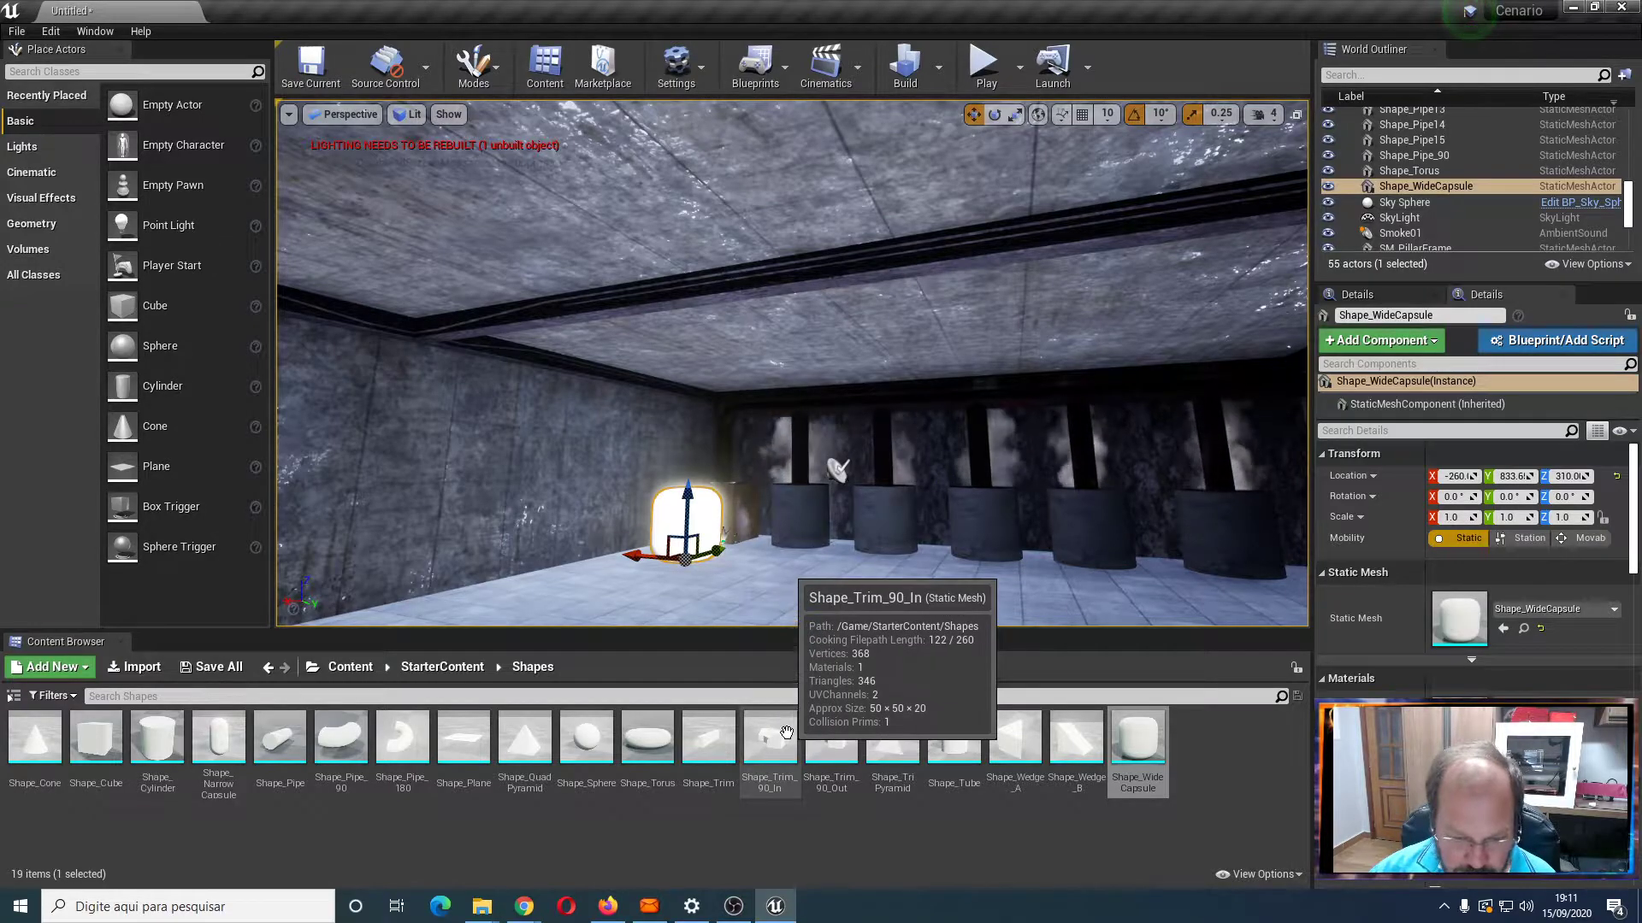
{"action": "left_click_drag", "start_coordinate": [781, 737], "coordinate": [754, 555]}
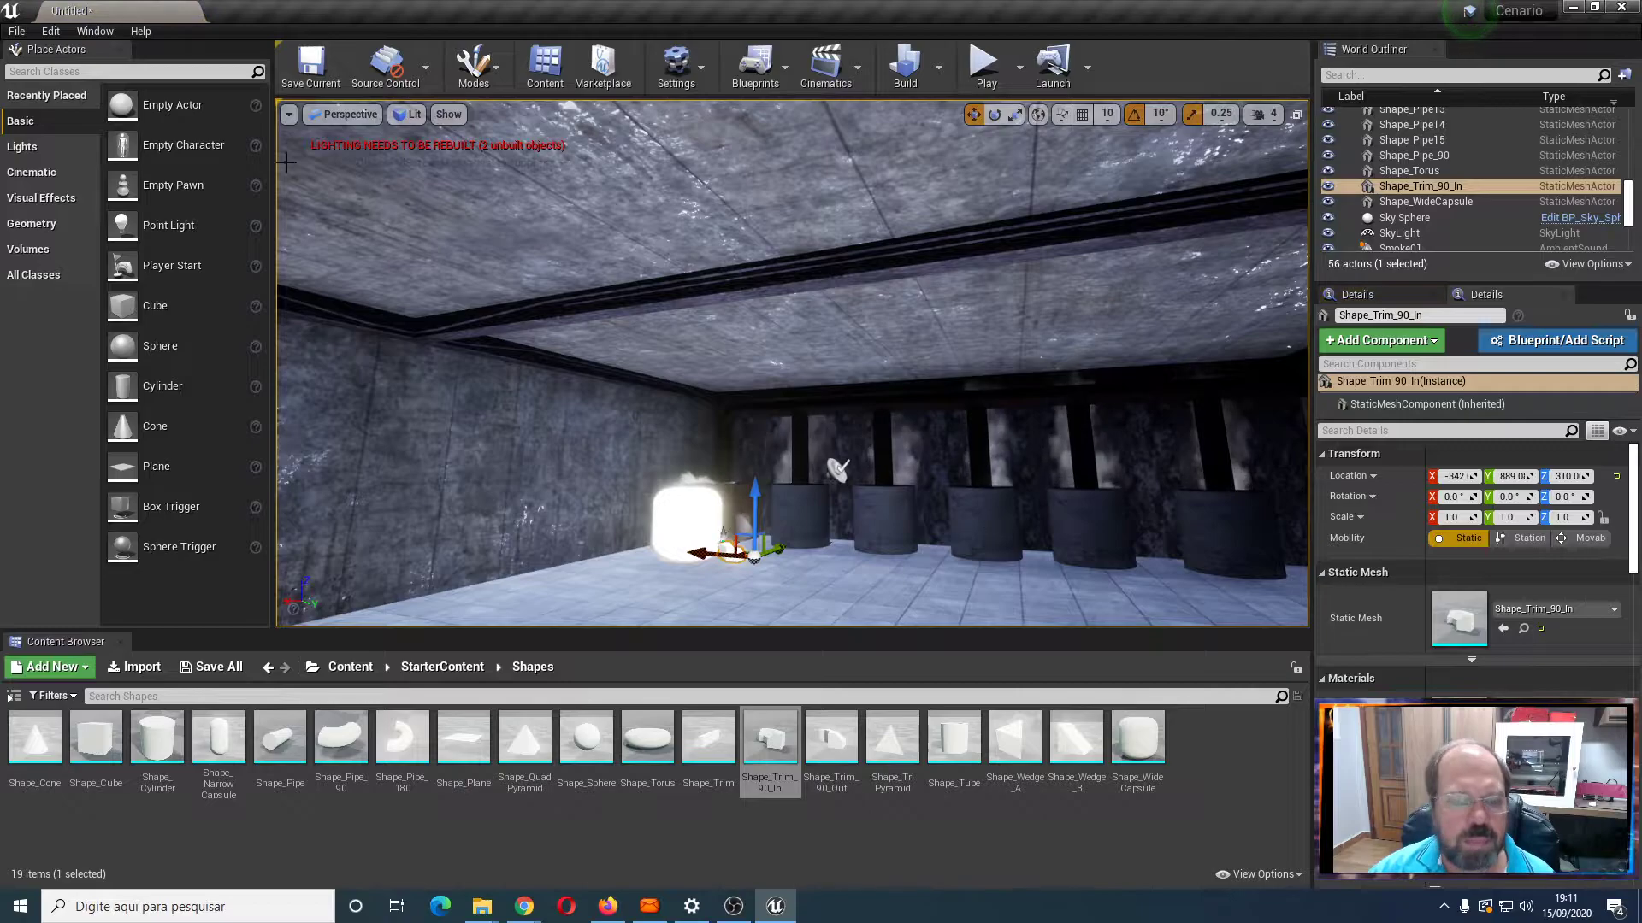
Switch the viewport to the Top orthographic view and hide the particle sprites
{"action": "left_click", "coordinate": [351, 122]}
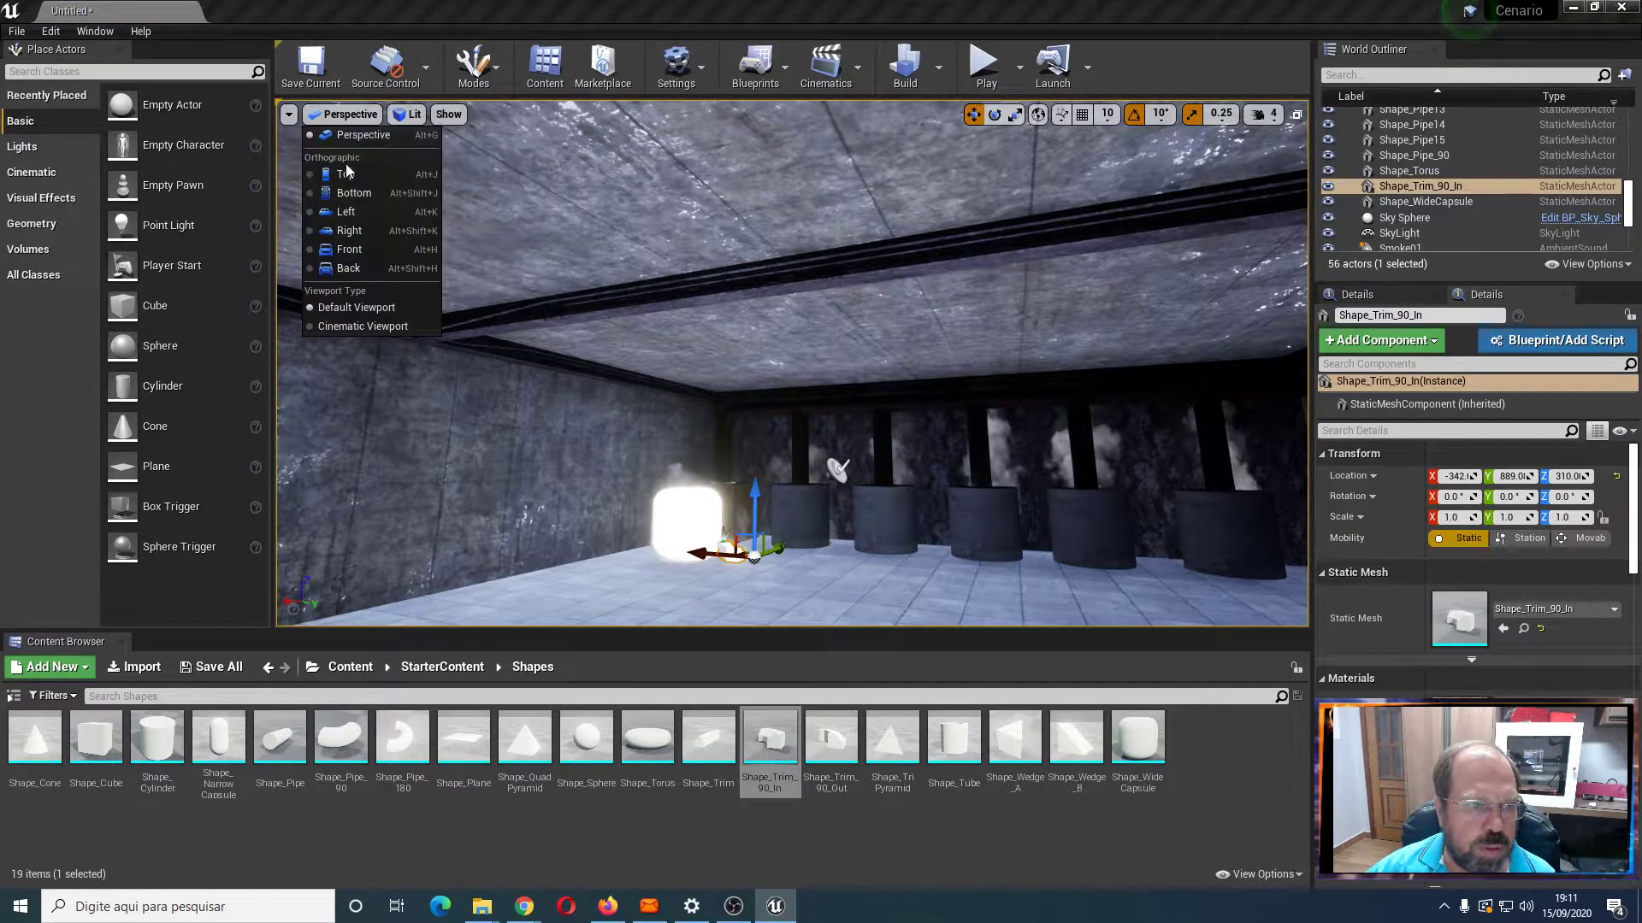
{"action": "left_click", "coordinate": [411, 175]}
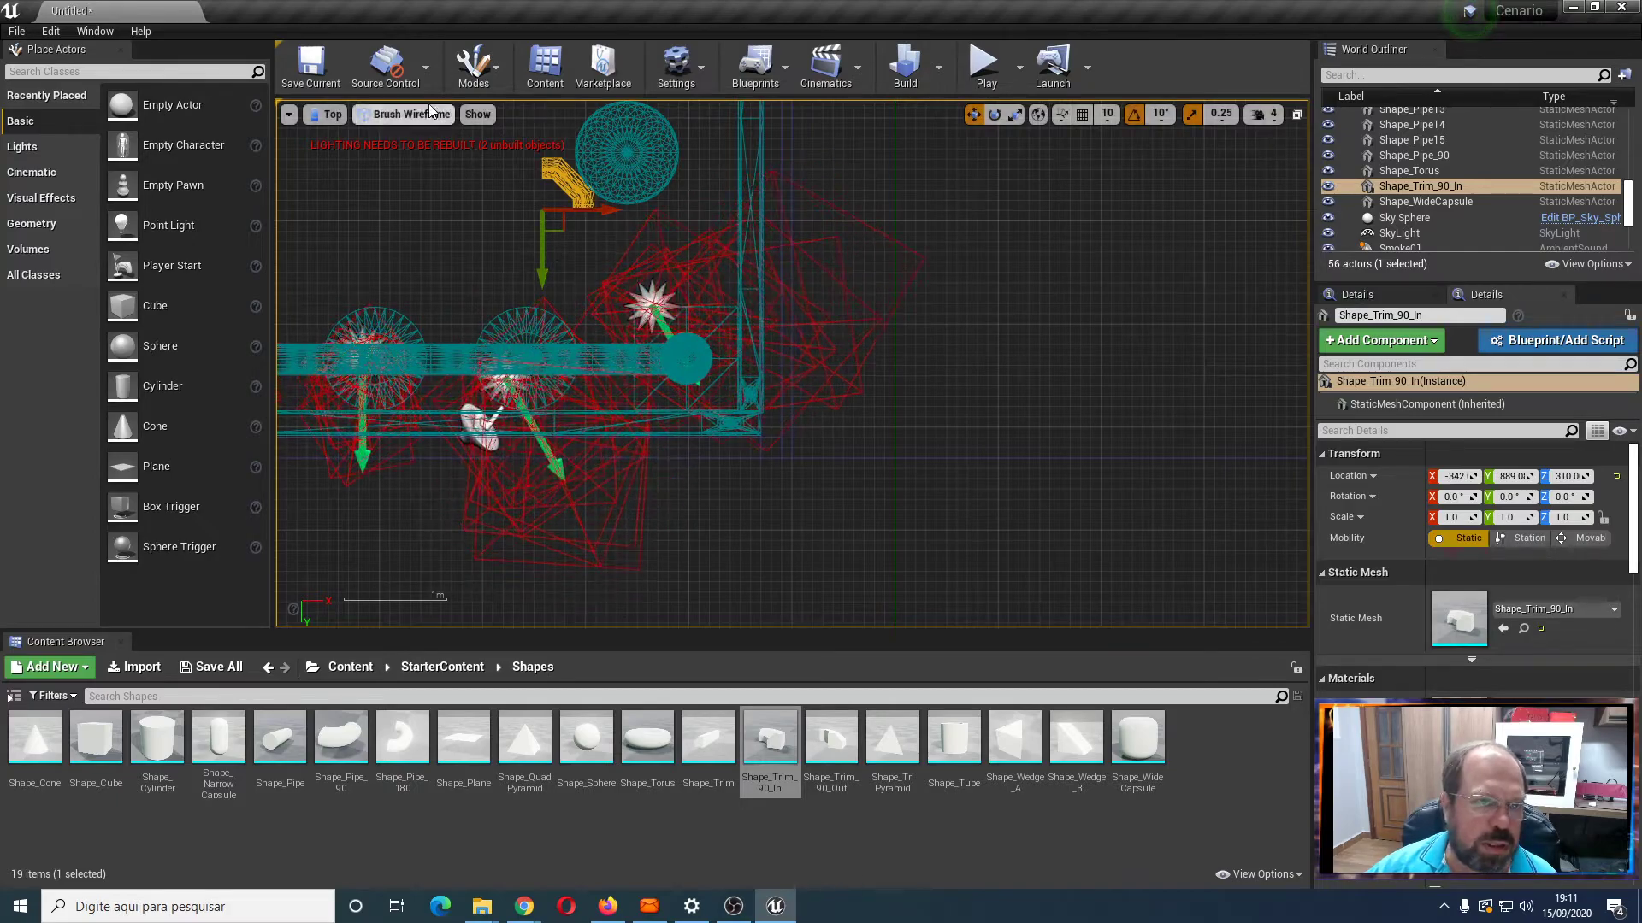
{"action": "left_click", "coordinate": [471, 116]}
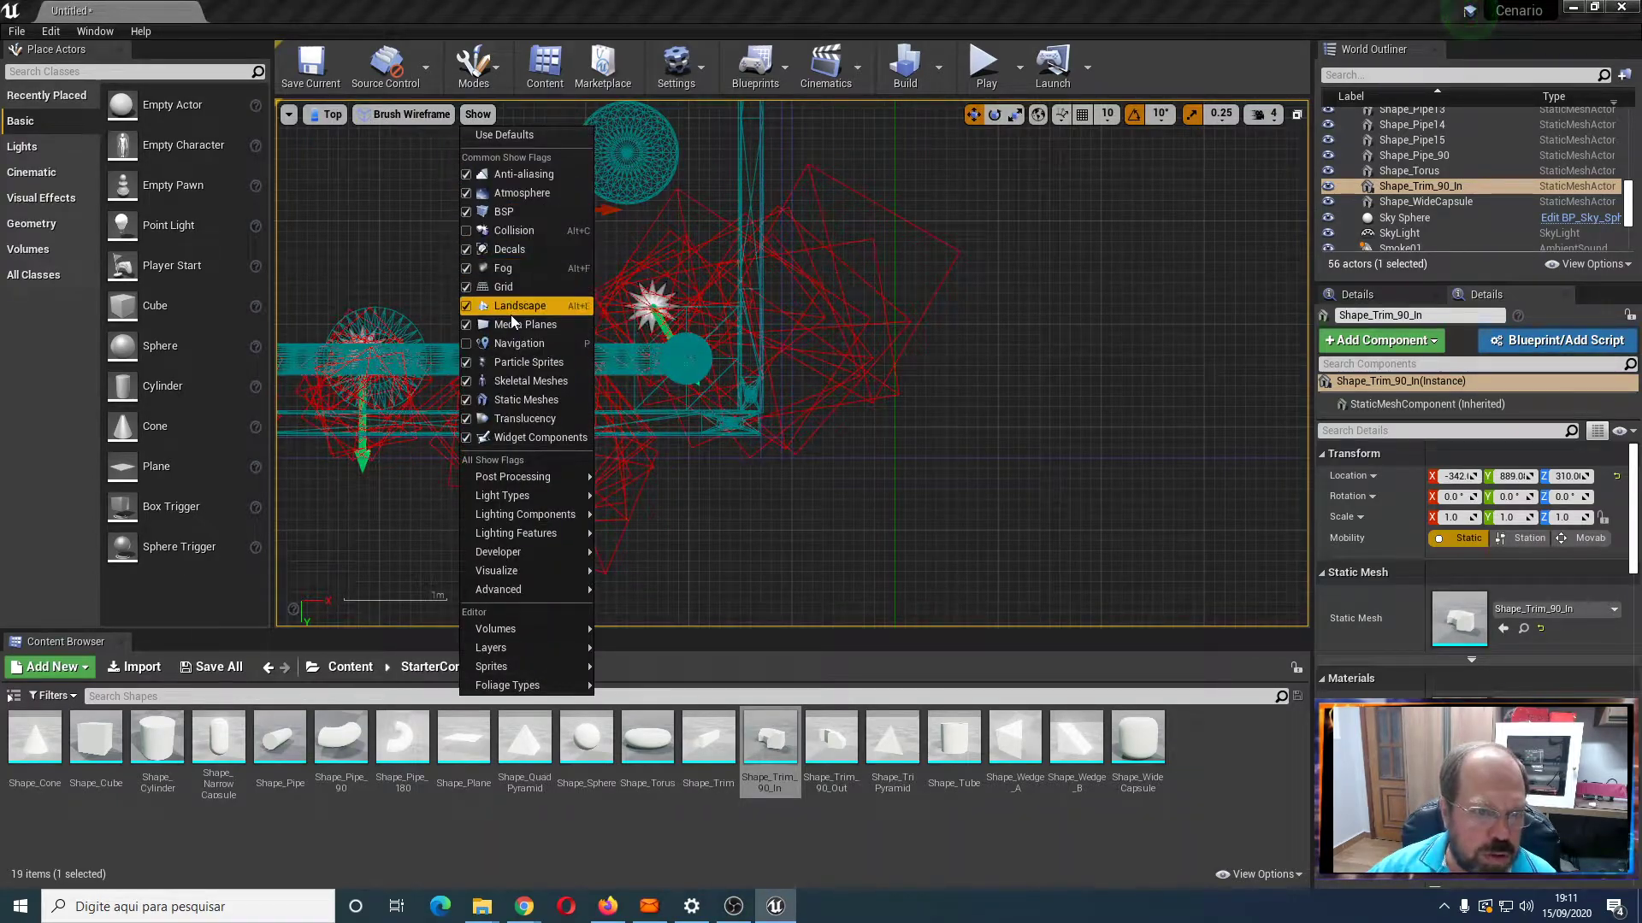
{"action": "left_click", "coordinate": [519, 362]}
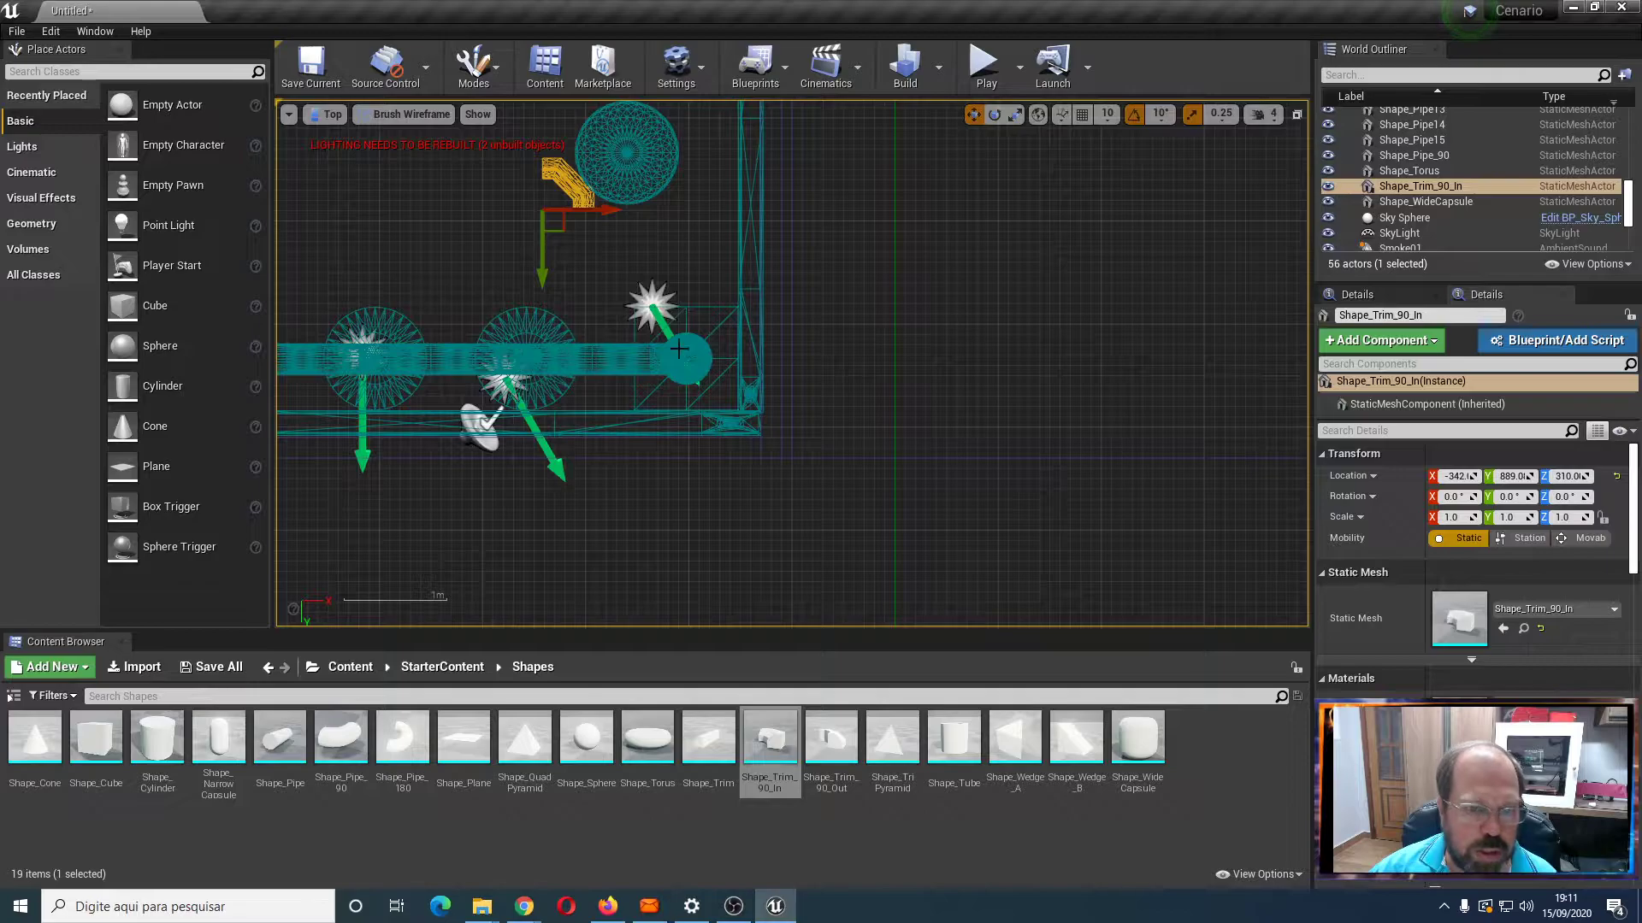
Move the wide capsule closer to the room corner, to about X -230, Y 867
{"action": "right_click_drag", "start_coordinate": [807, 241], "coordinate": [921, 462]}
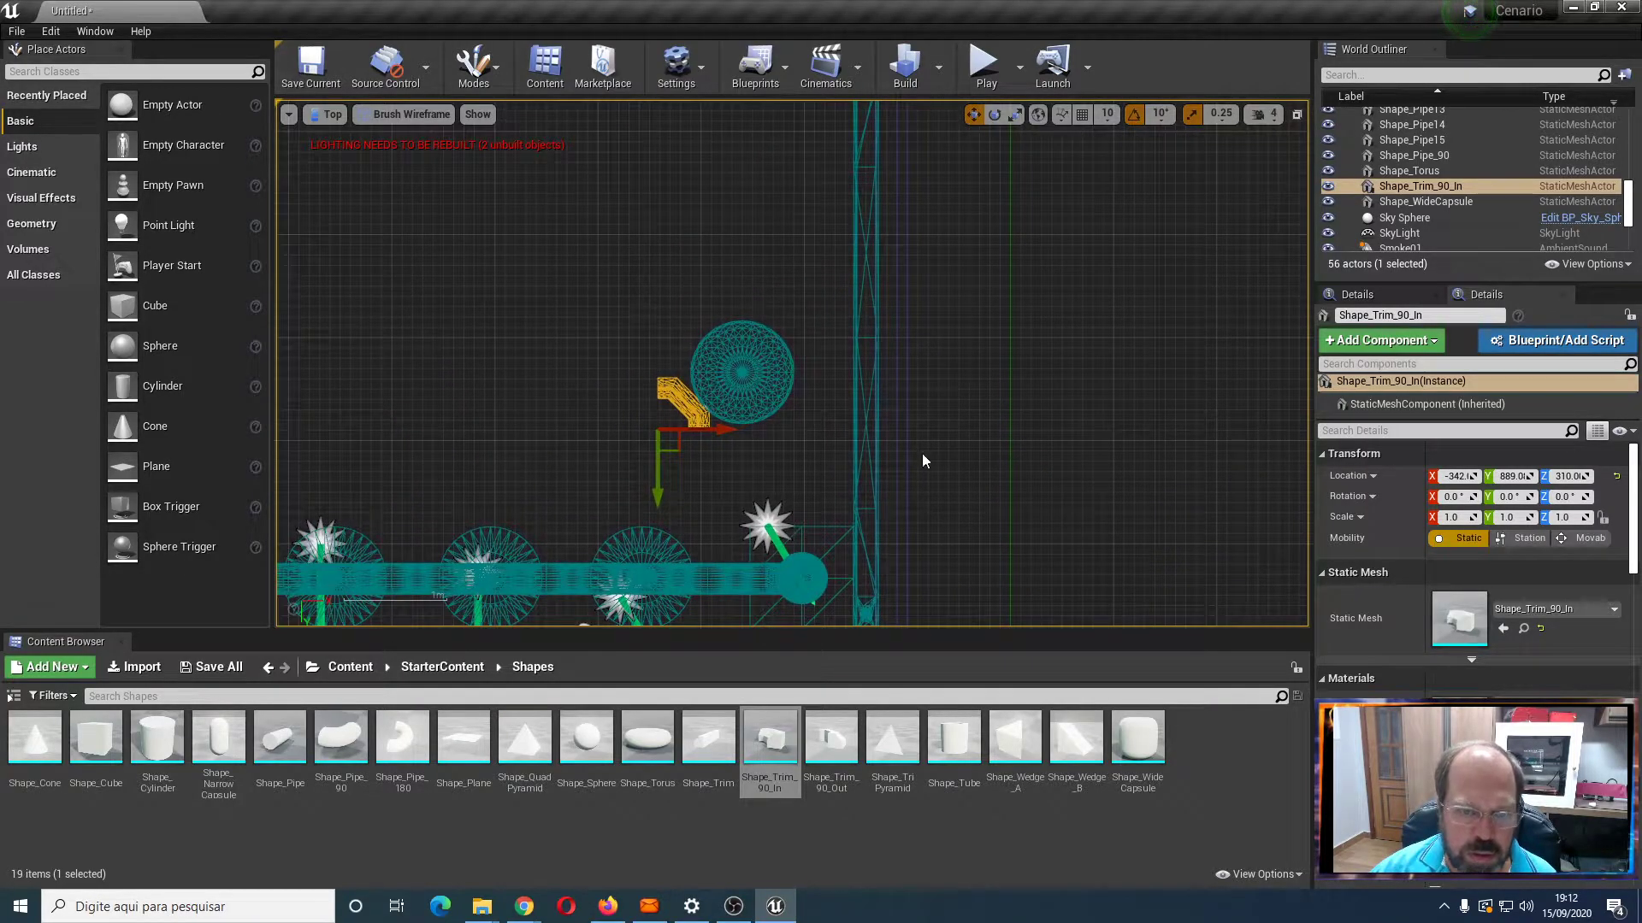
{"action": "left_click", "coordinate": [752, 369]}
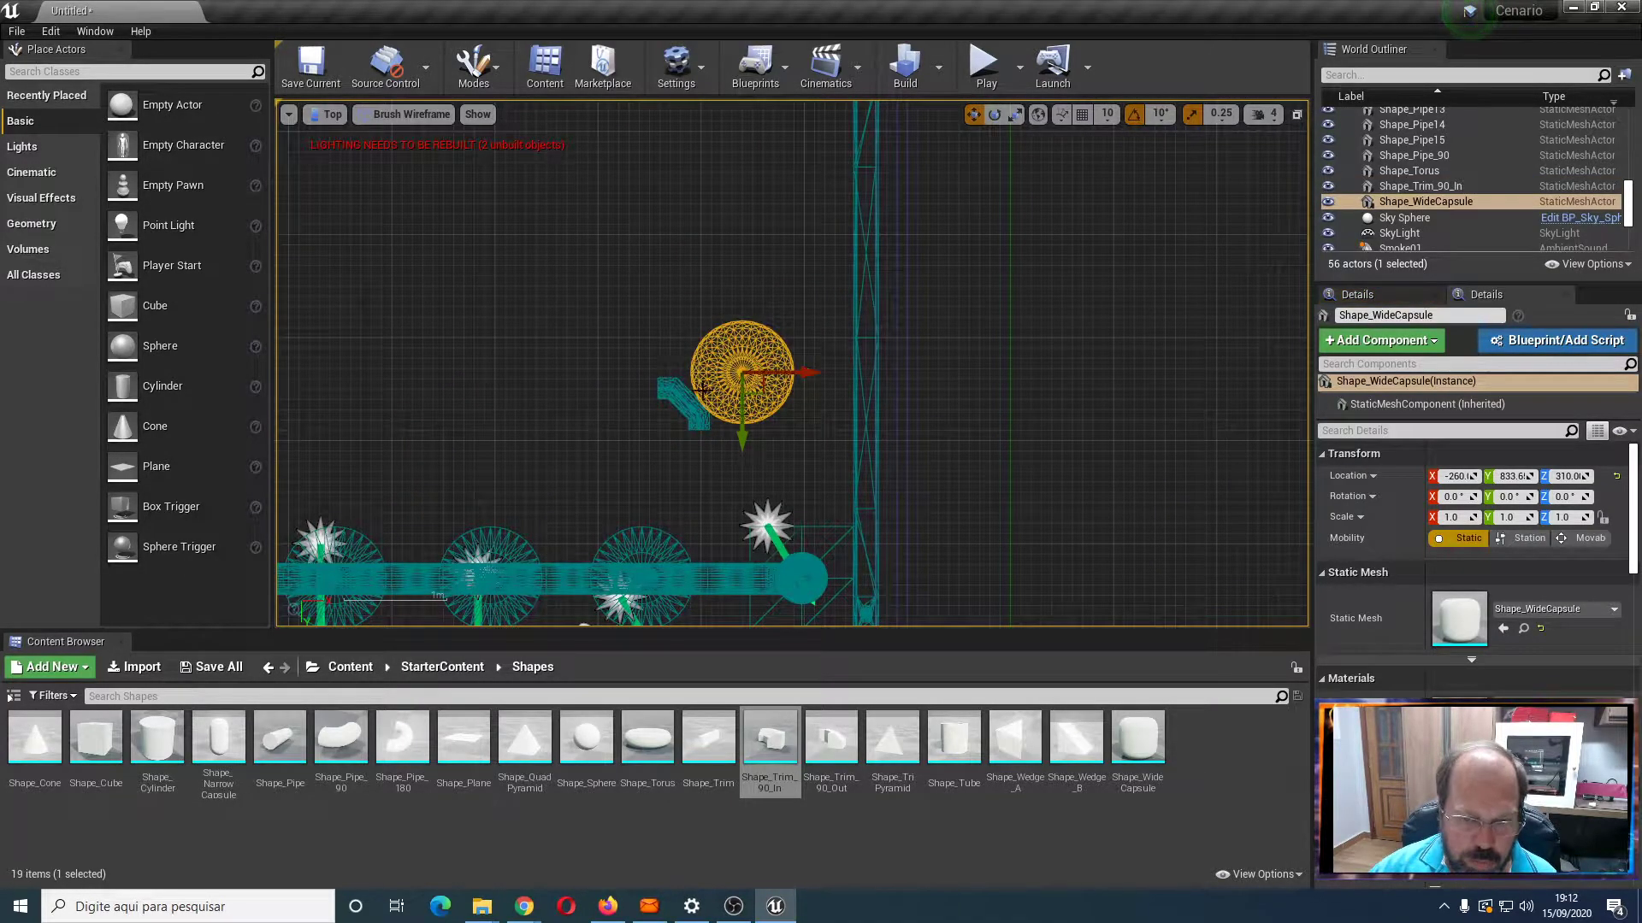
{"action": "left_click_drag", "start_coordinate": [740, 388], "coordinate": [778, 436]}
{"action": "left_click", "coordinate": [750, 373]}
{"action": "key", "text": "ctrl+z"}
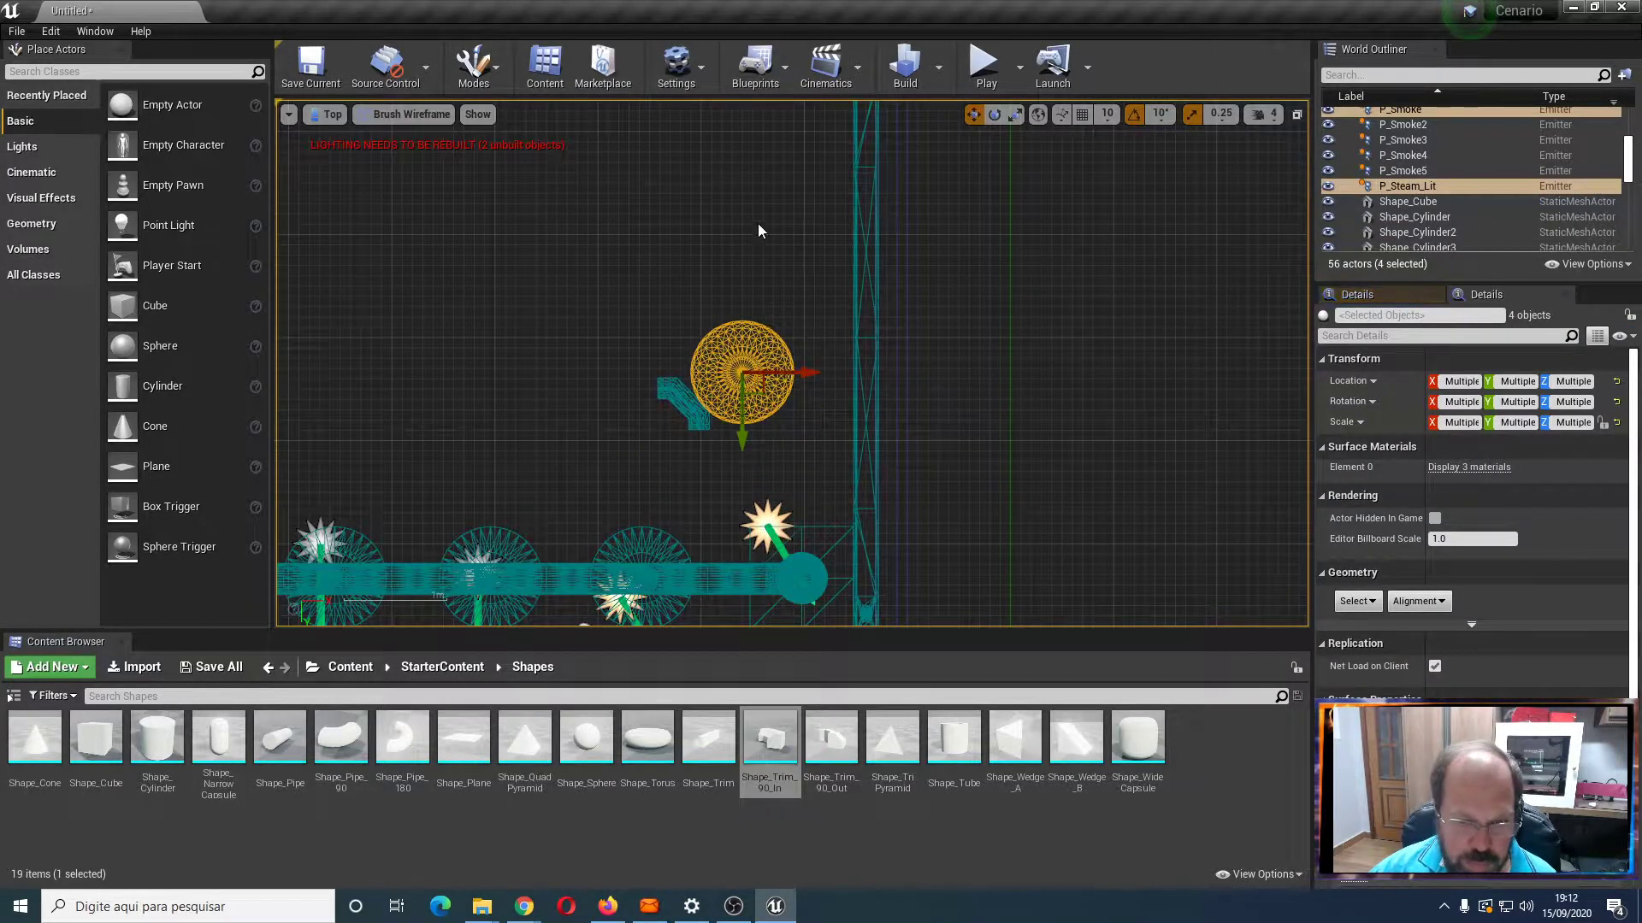
{"action": "left_click", "coordinate": [757, 227]}
{"action": "left_click", "coordinate": [741, 406]}
{"action": "left_click_drag", "start_coordinate": [741, 406], "coordinate": [835, 409]}
Position the corner trim against the capsule's wall-side edge, at about X -215, Y 852
{"action": "left_click_drag", "start_coordinate": [716, 402], "coordinate": [864, 389]}
{"action": "left_click", "coordinate": [700, 409]}
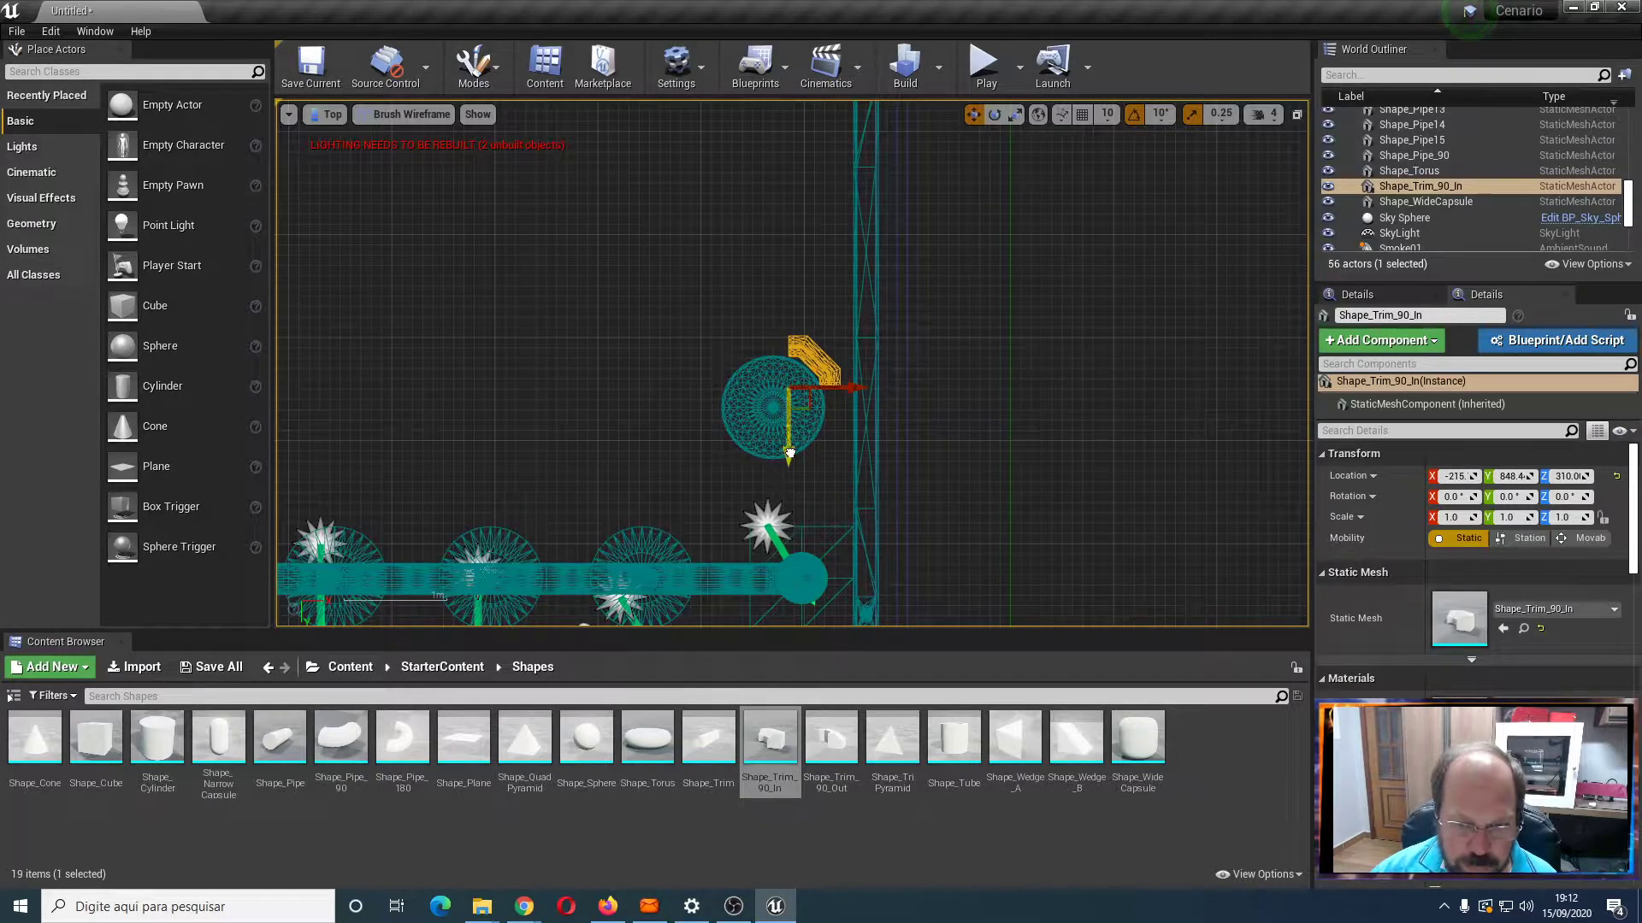
{"action": "left_click_drag", "start_coordinate": [789, 453], "coordinate": [789, 458]}
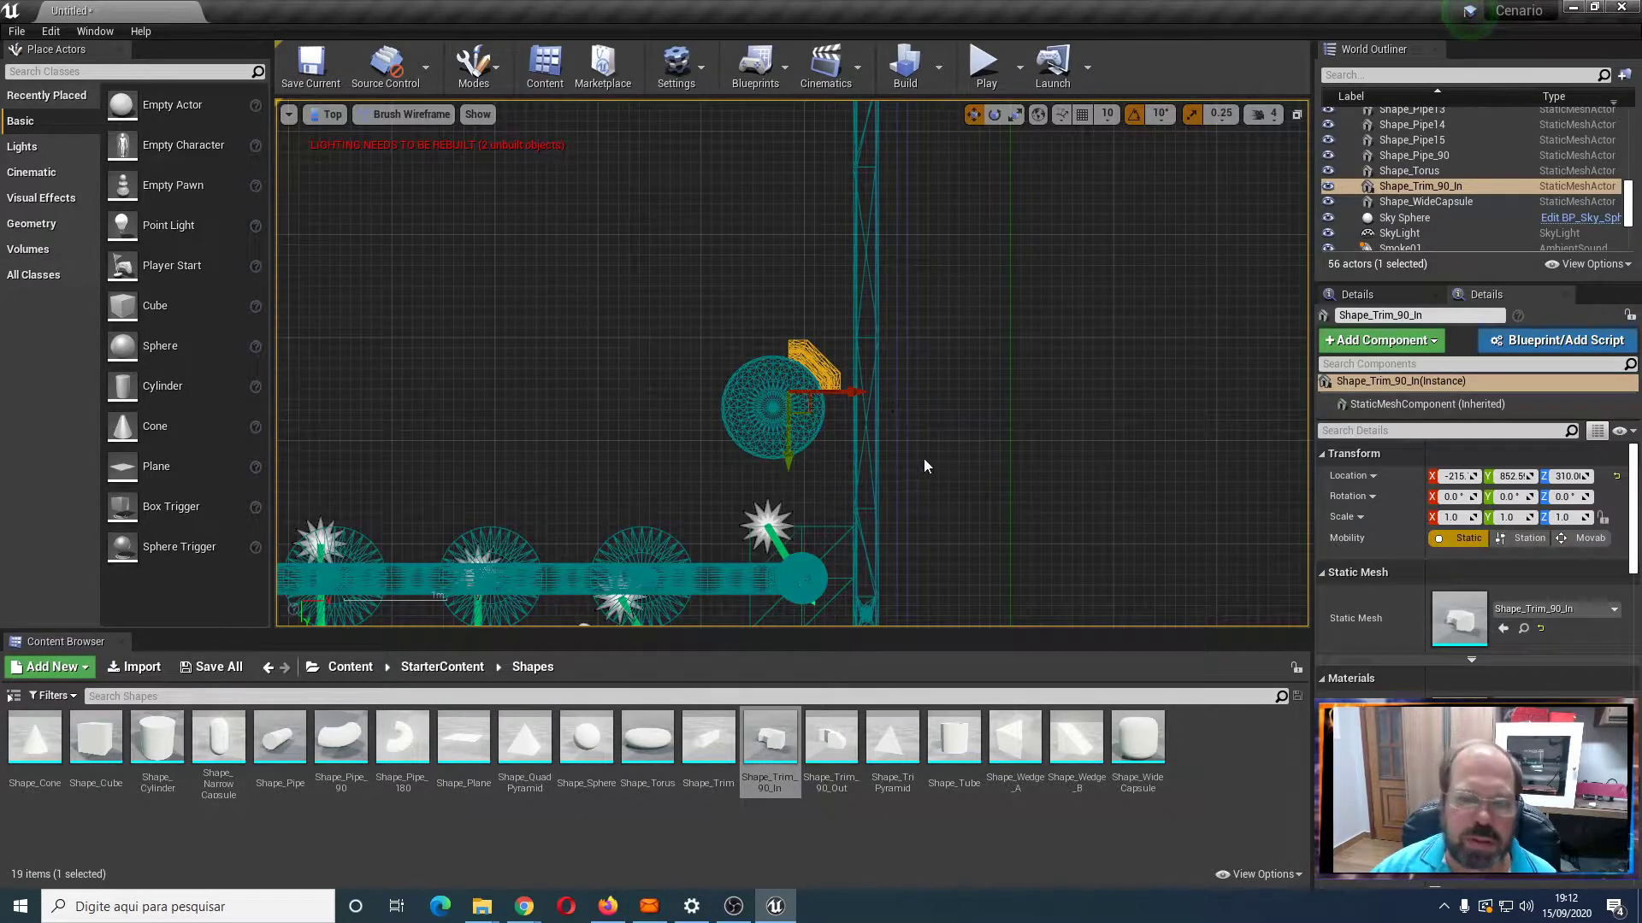
{"action": "mouse_move", "coordinate": [856, 391]}
{"action": "left_mouse_down", "text": "shift"}
{"action": "mouse_move", "coordinate": [912, 393]}
{"action": "mouse_move", "coordinate": [861, 394]}
{"action": "left_mouse_up", "text": "shift"}
{"action": "left_click", "coordinate": [612, 344]}
{"action": "left_click_drag", "start_coordinate": [535, 322], "coordinate": [648, 339]}
{"action": "right_click_drag", "start_coordinate": [549, 314], "coordinate": [652, 339]}
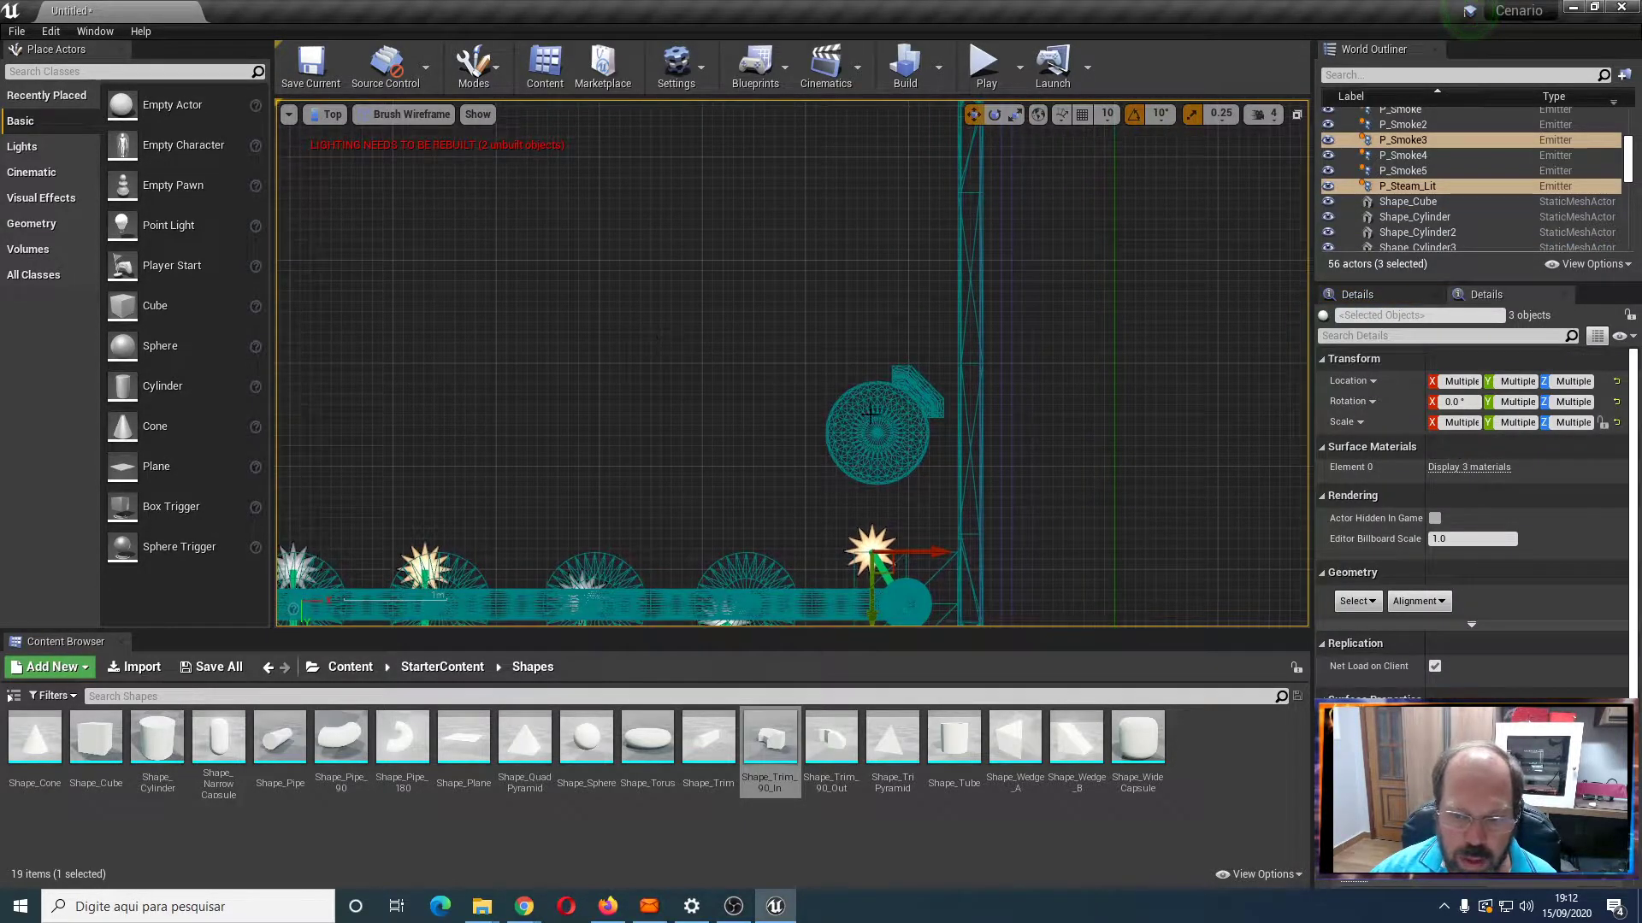
Duplicate the corner trim, mirror the copy in X and move it to the capsule's opposite side at about X -244
{"action": "left_click", "coordinate": [911, 395]}
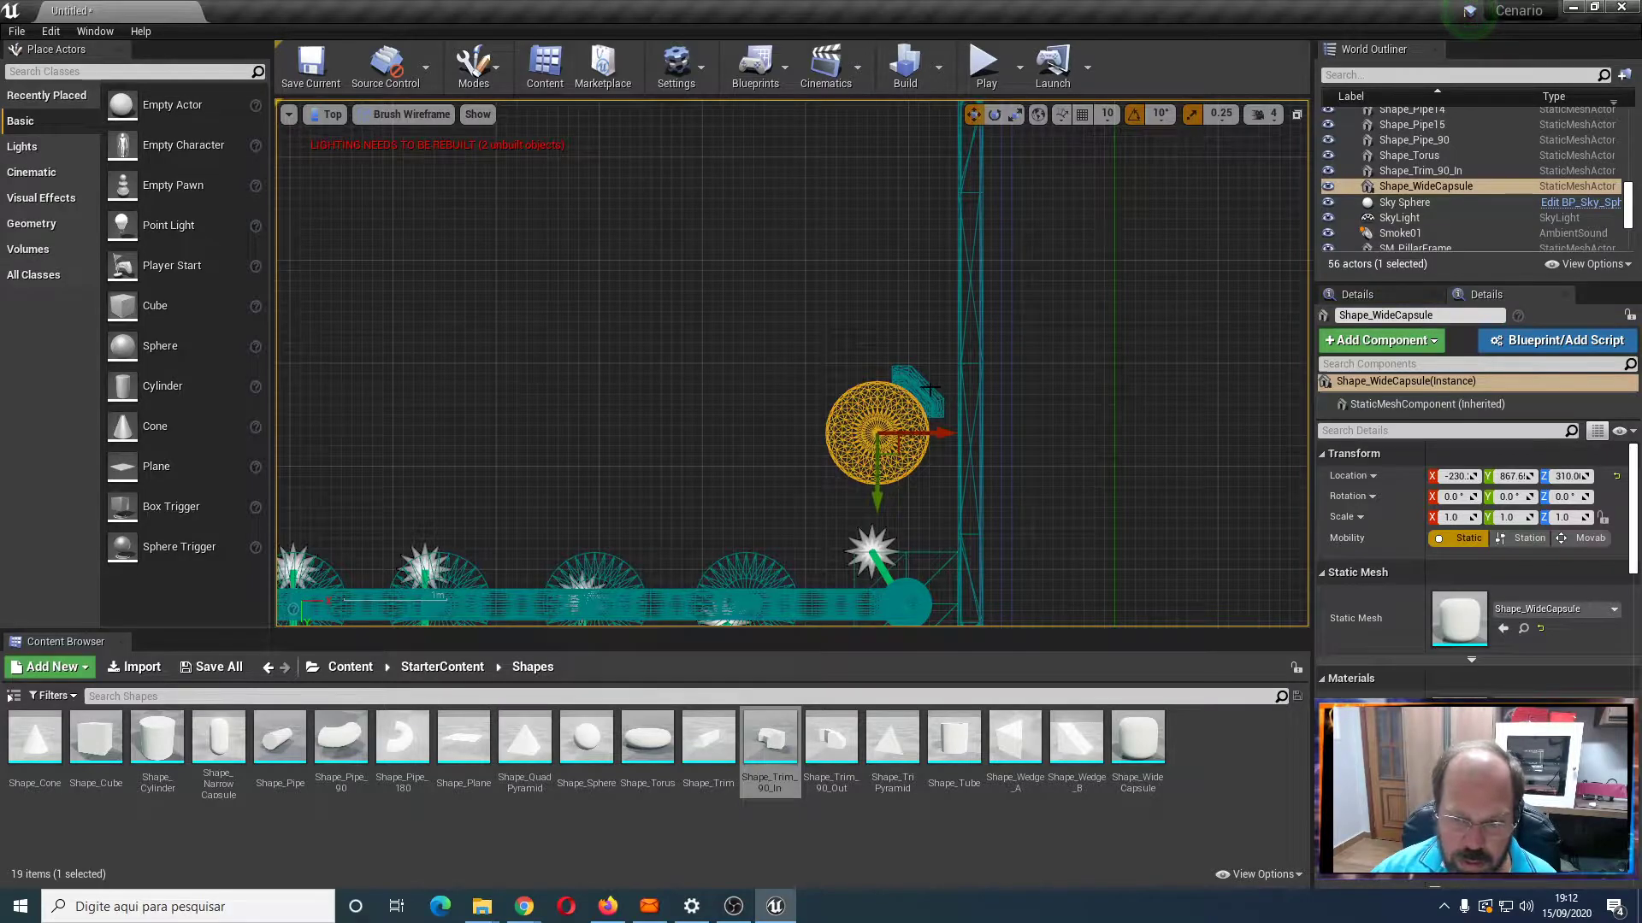
{"action": "left_click", "coordinate": [930, 388]}
{"action": "left_click_drag", "start_coordinate": [955, 419], "coordinate": [821, 425], "text": "alt"}
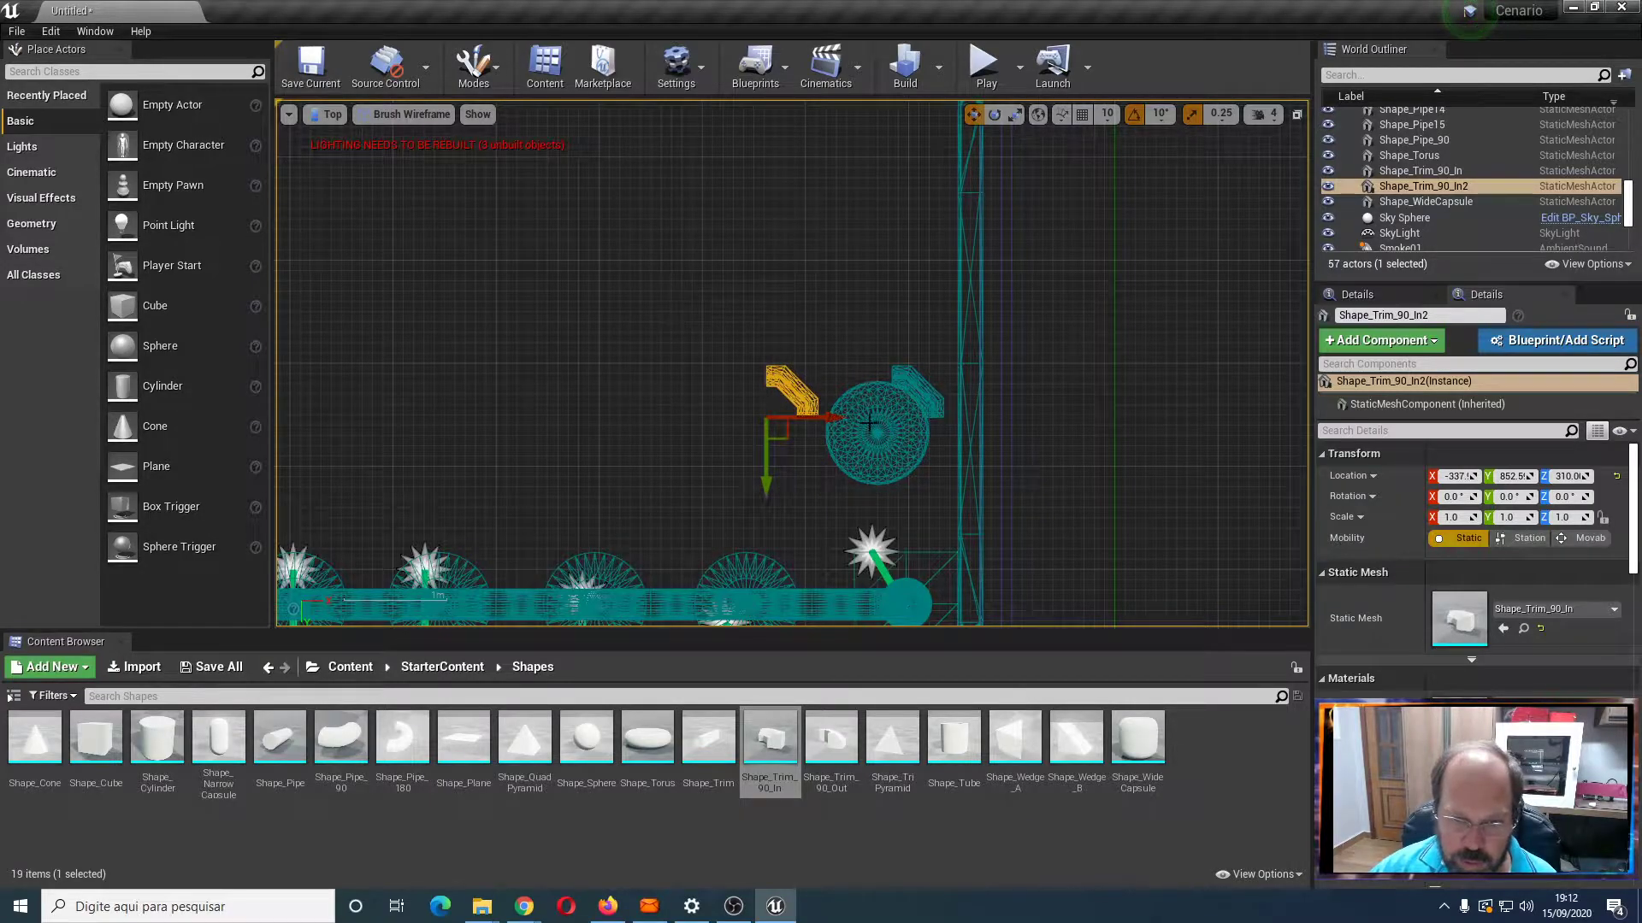
{"action": "right_click", "coordinate": [790, 389]}
{"action": "mouse_move", "coordinate": [926, 772]}
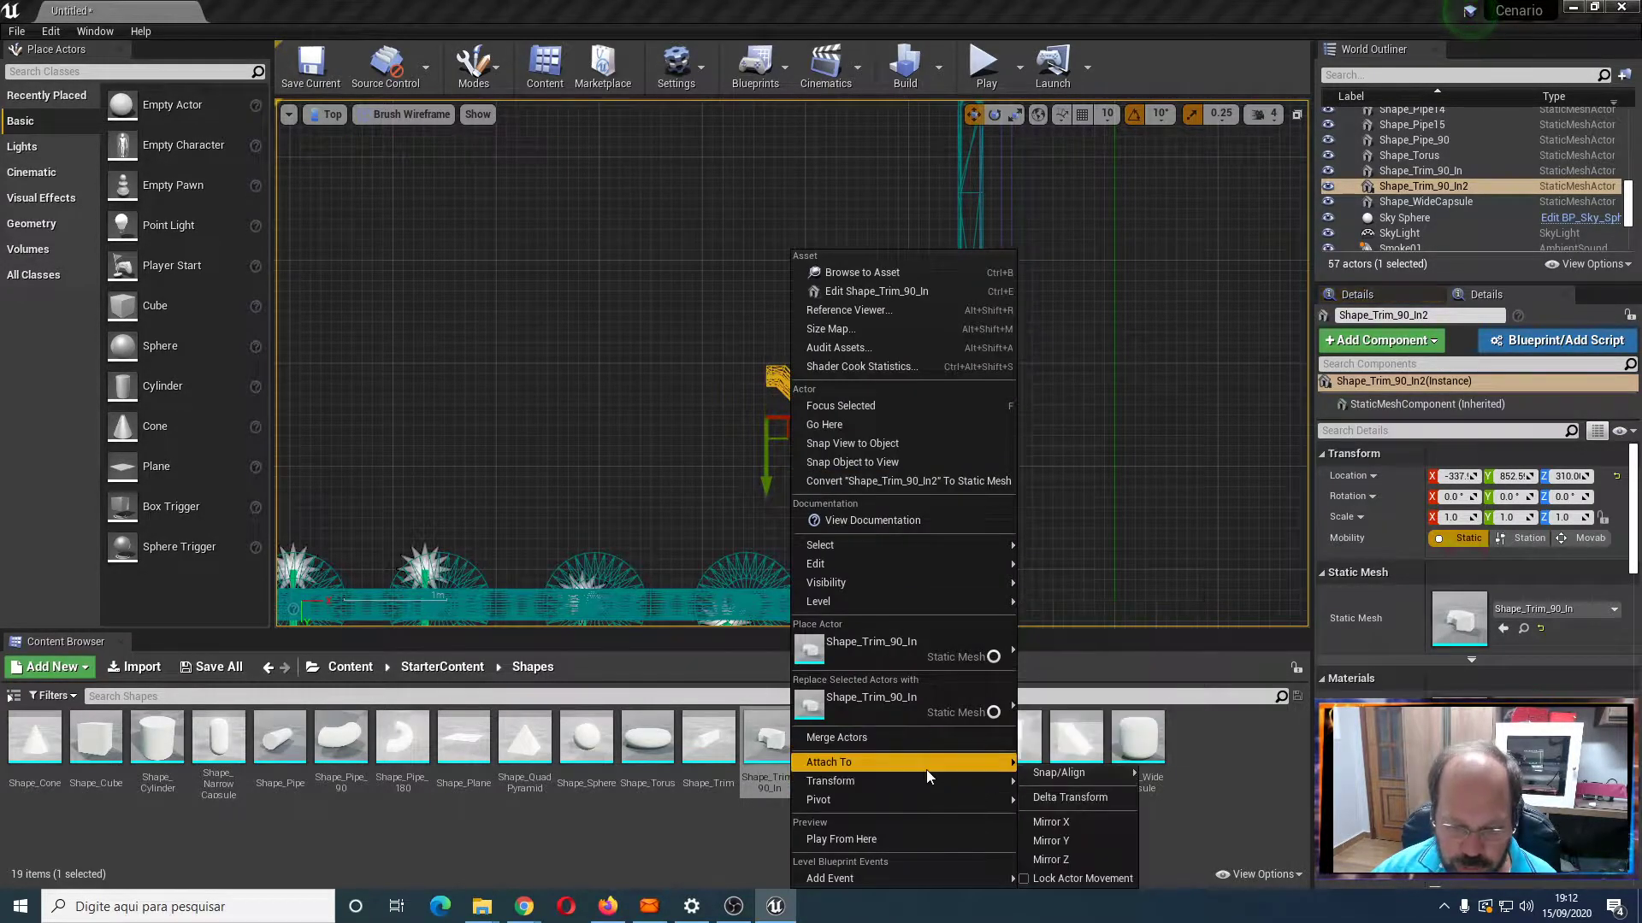
{"action": "left_click", "coordinate": [1058, 819]}
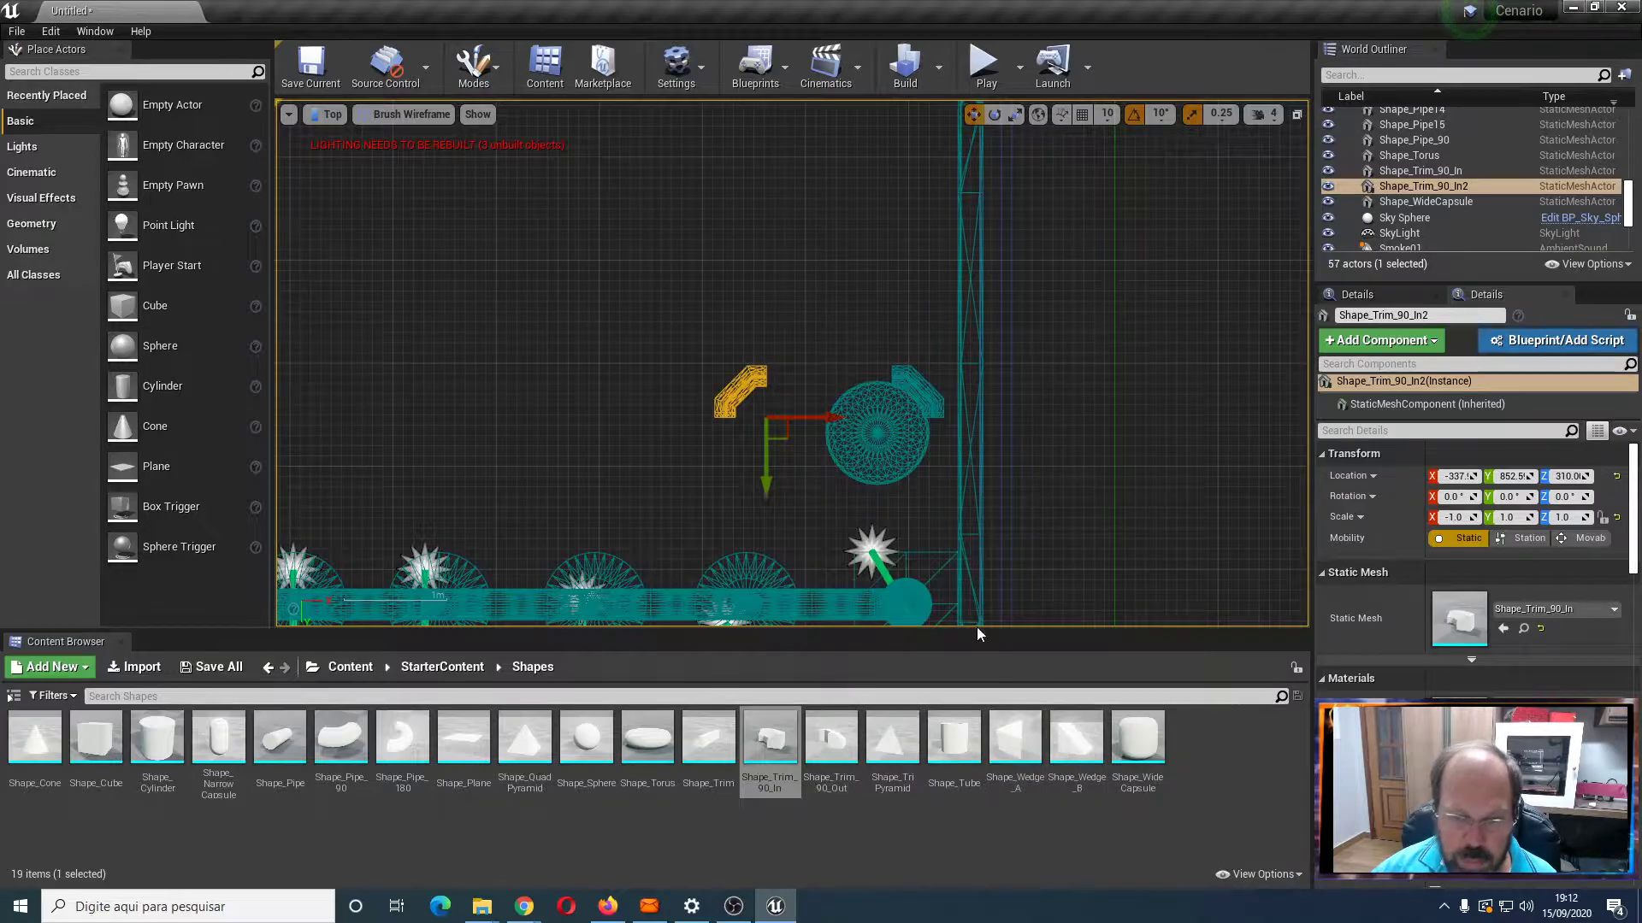
{"action": "left_click_drag", "start_coordinate": [834, 419], "coordinate": [938, 426]}
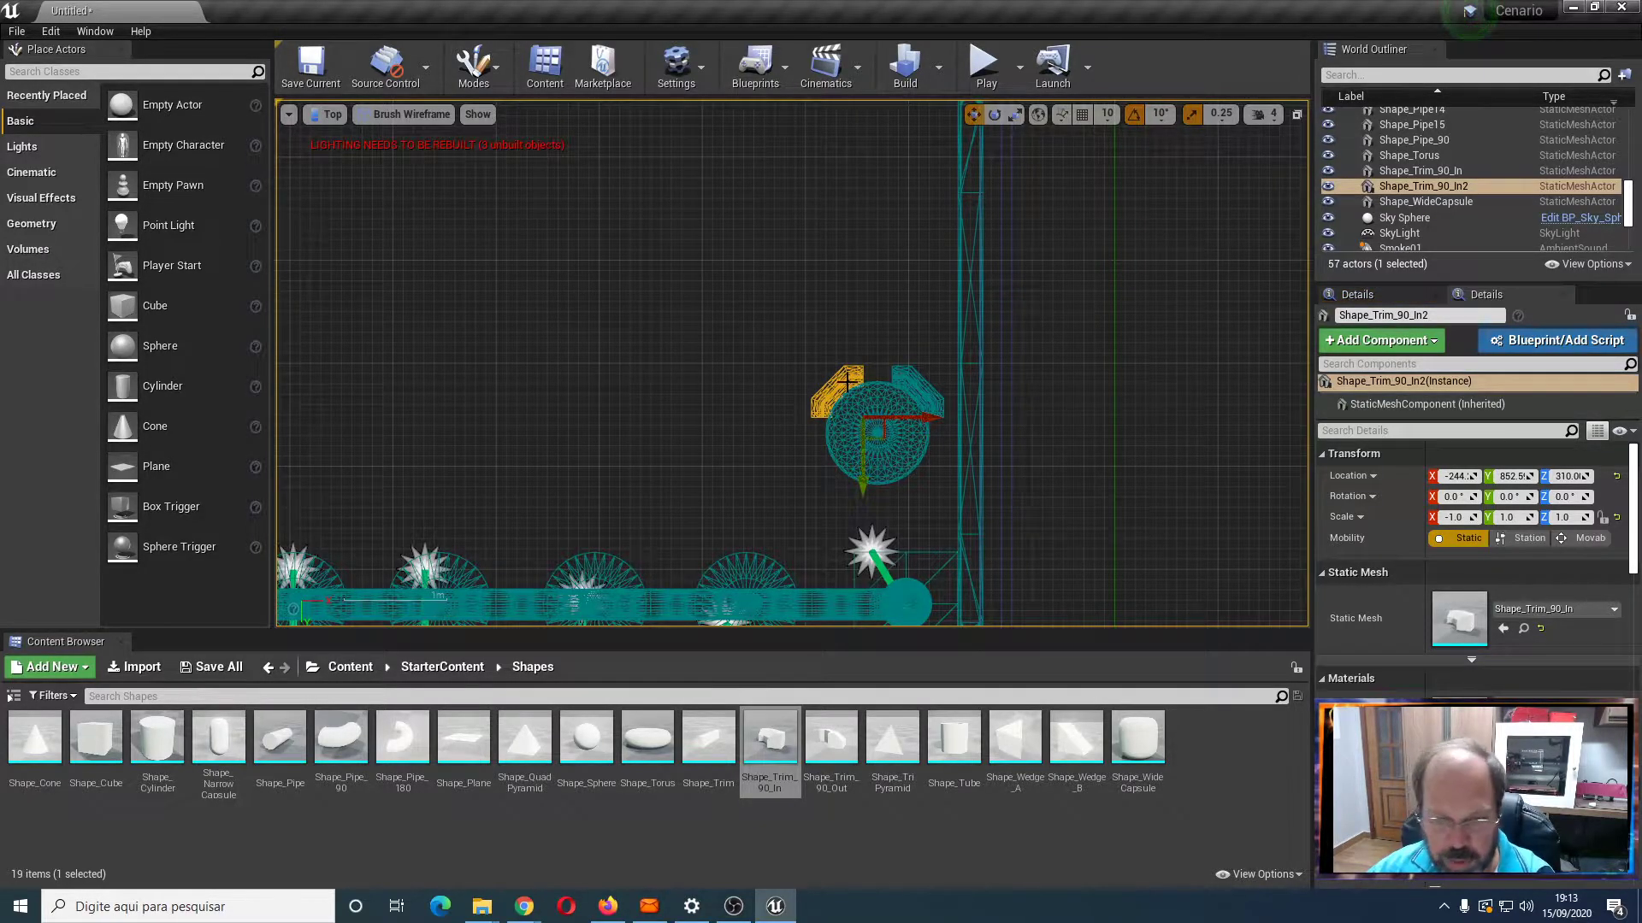
Delete both corner trims around the capsule
{"action": "key", "text": "Delete"}
{"action": "left_click", "coordinate": [903, 380]}
{"action": "key", "text": "Delete"}
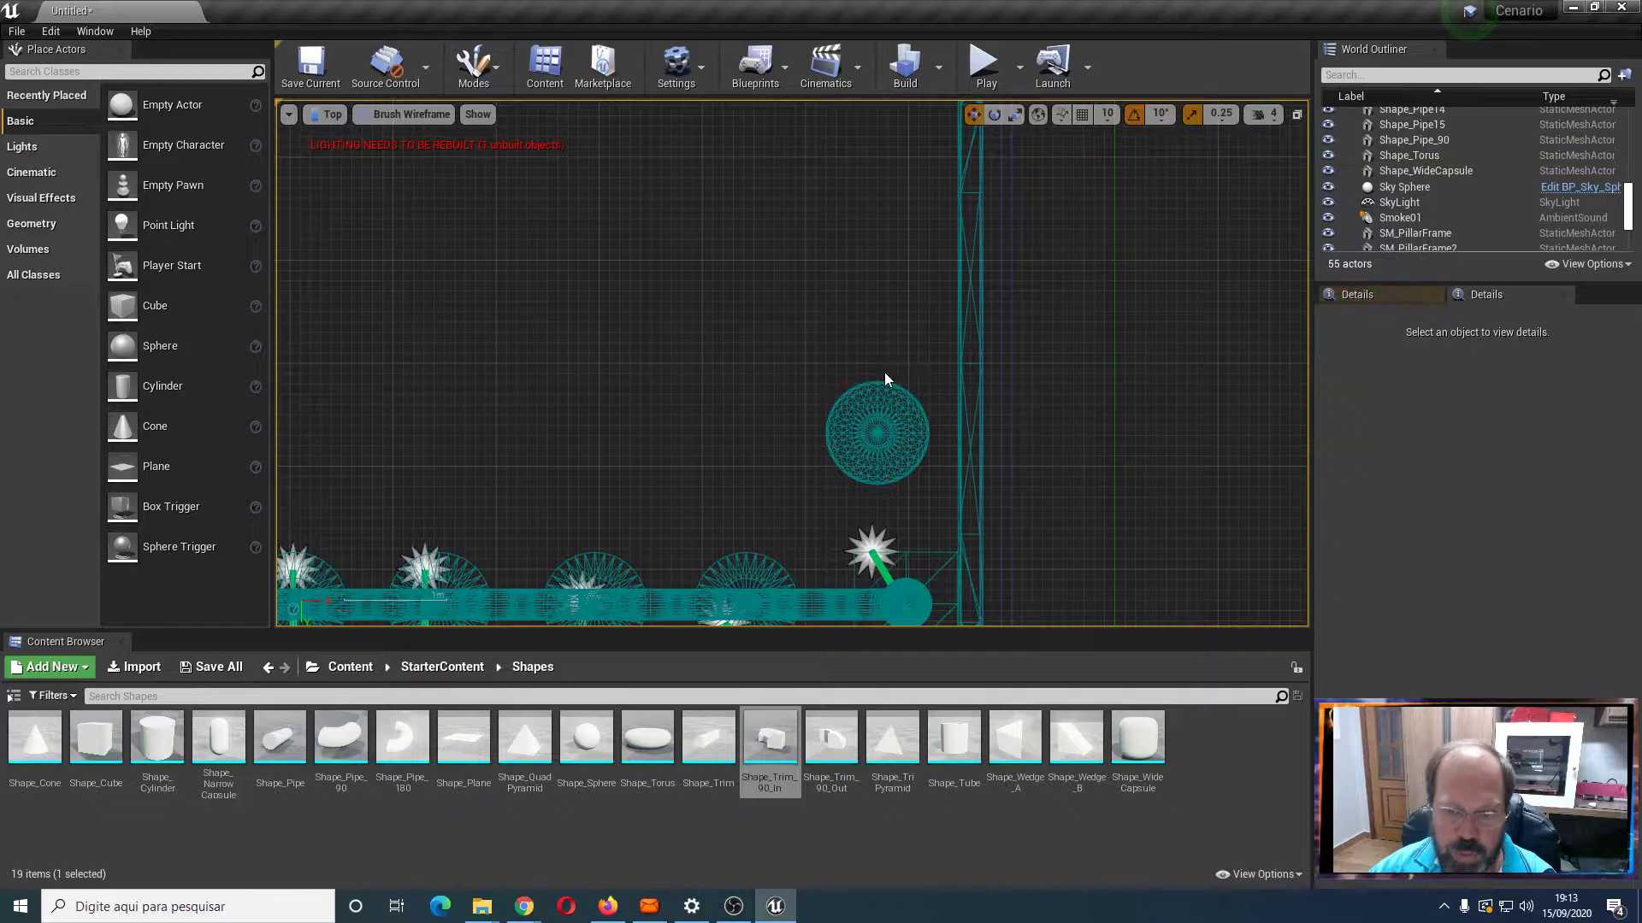
Return to the Perspective view and set the wide capsule's Z scale to 1.5
{"action": "left_click", "coordinate": [342, 116]}
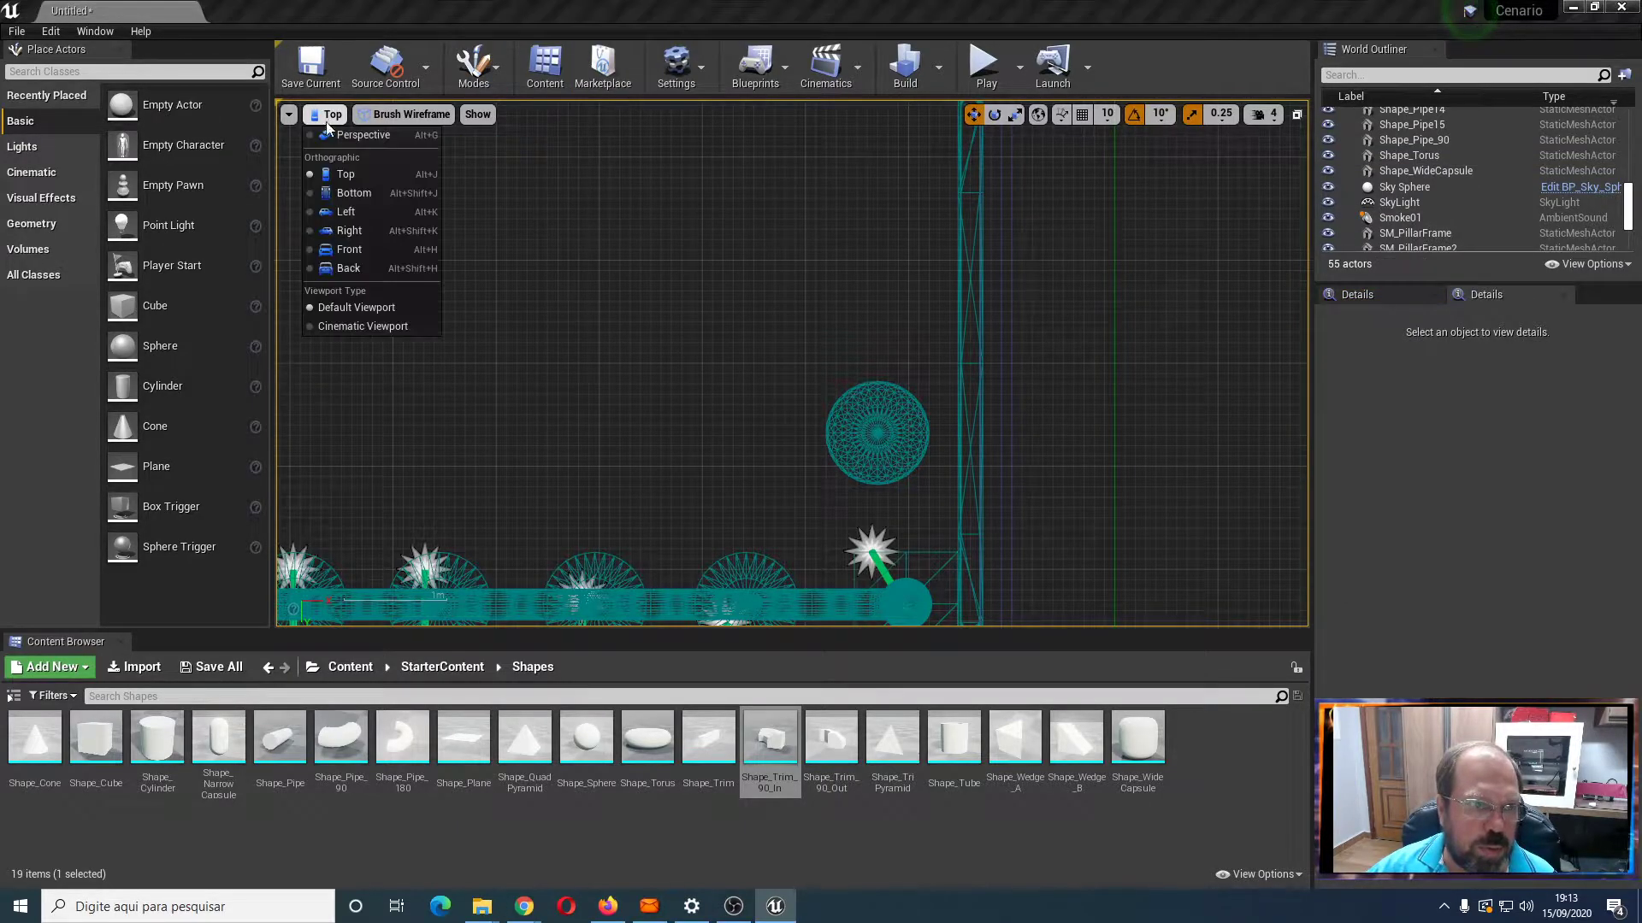
{"action": "left_click", "coordinate": [381, 152]}
{"action": "left_click", "coordinate": [699, 531]}
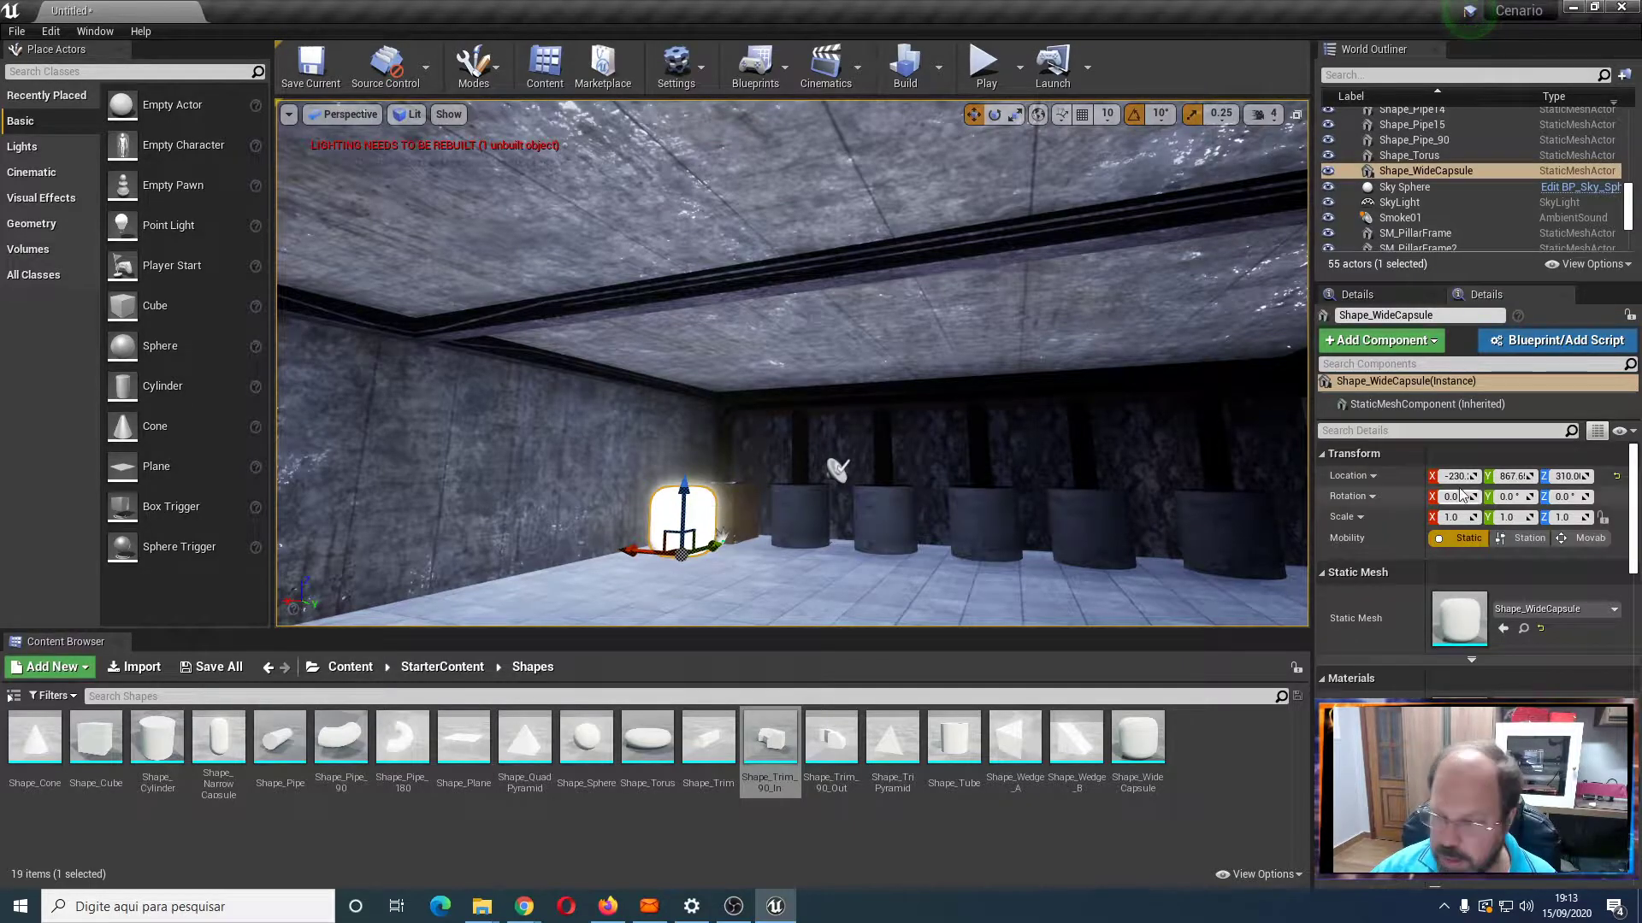
{"action": "left_click", "coordinate": [1563, 517]}
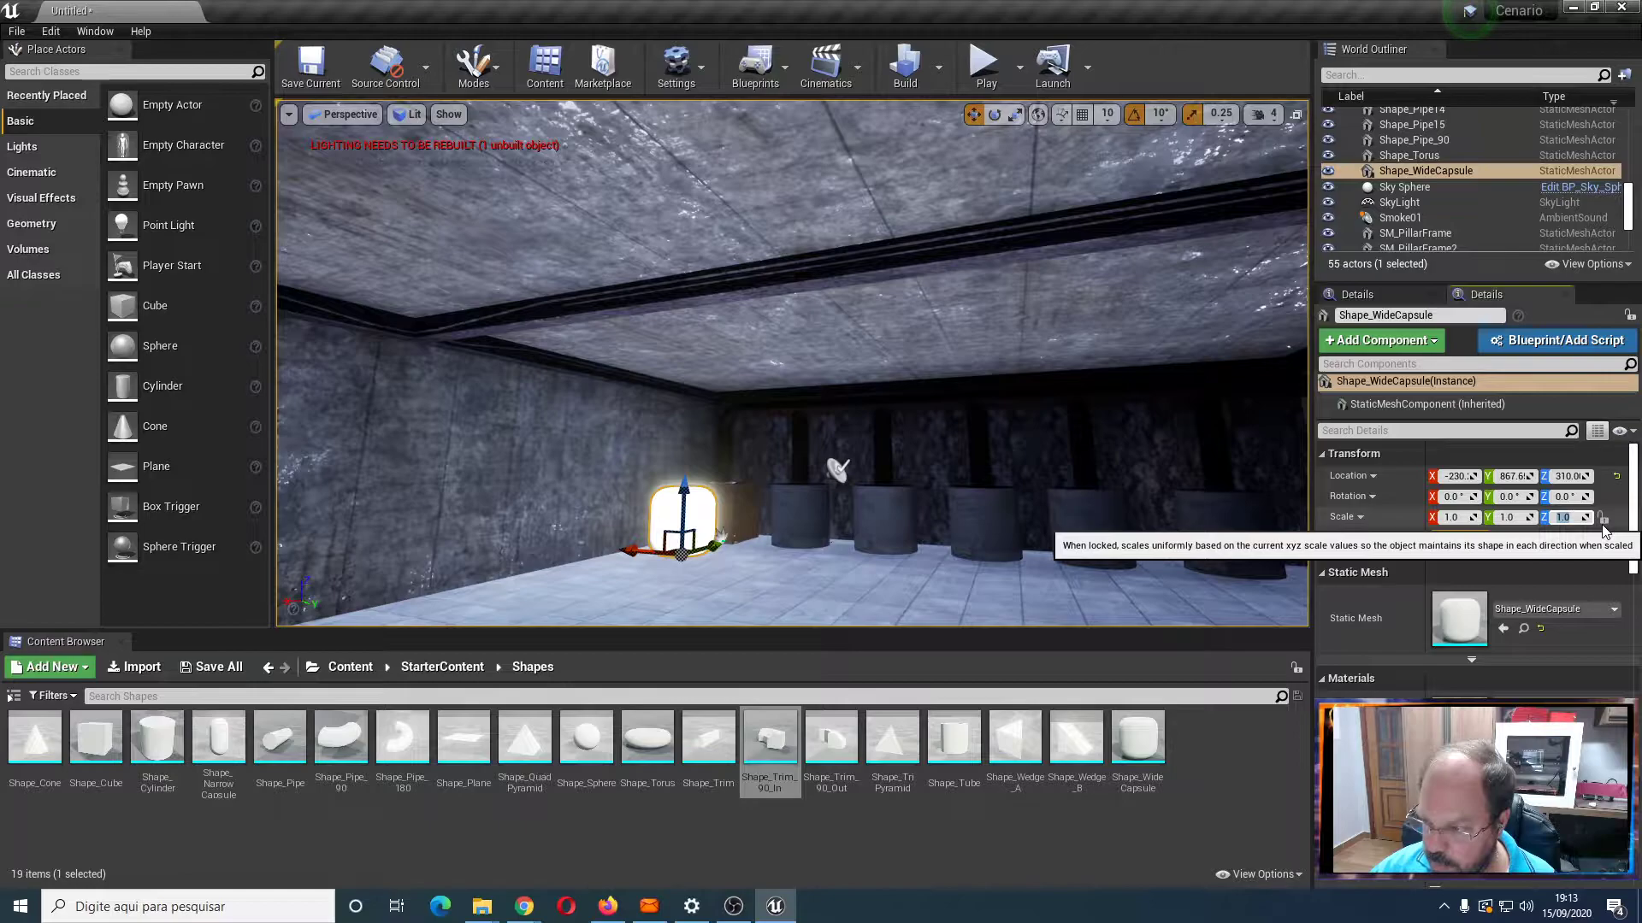
{"action": "type", "text": "1"}
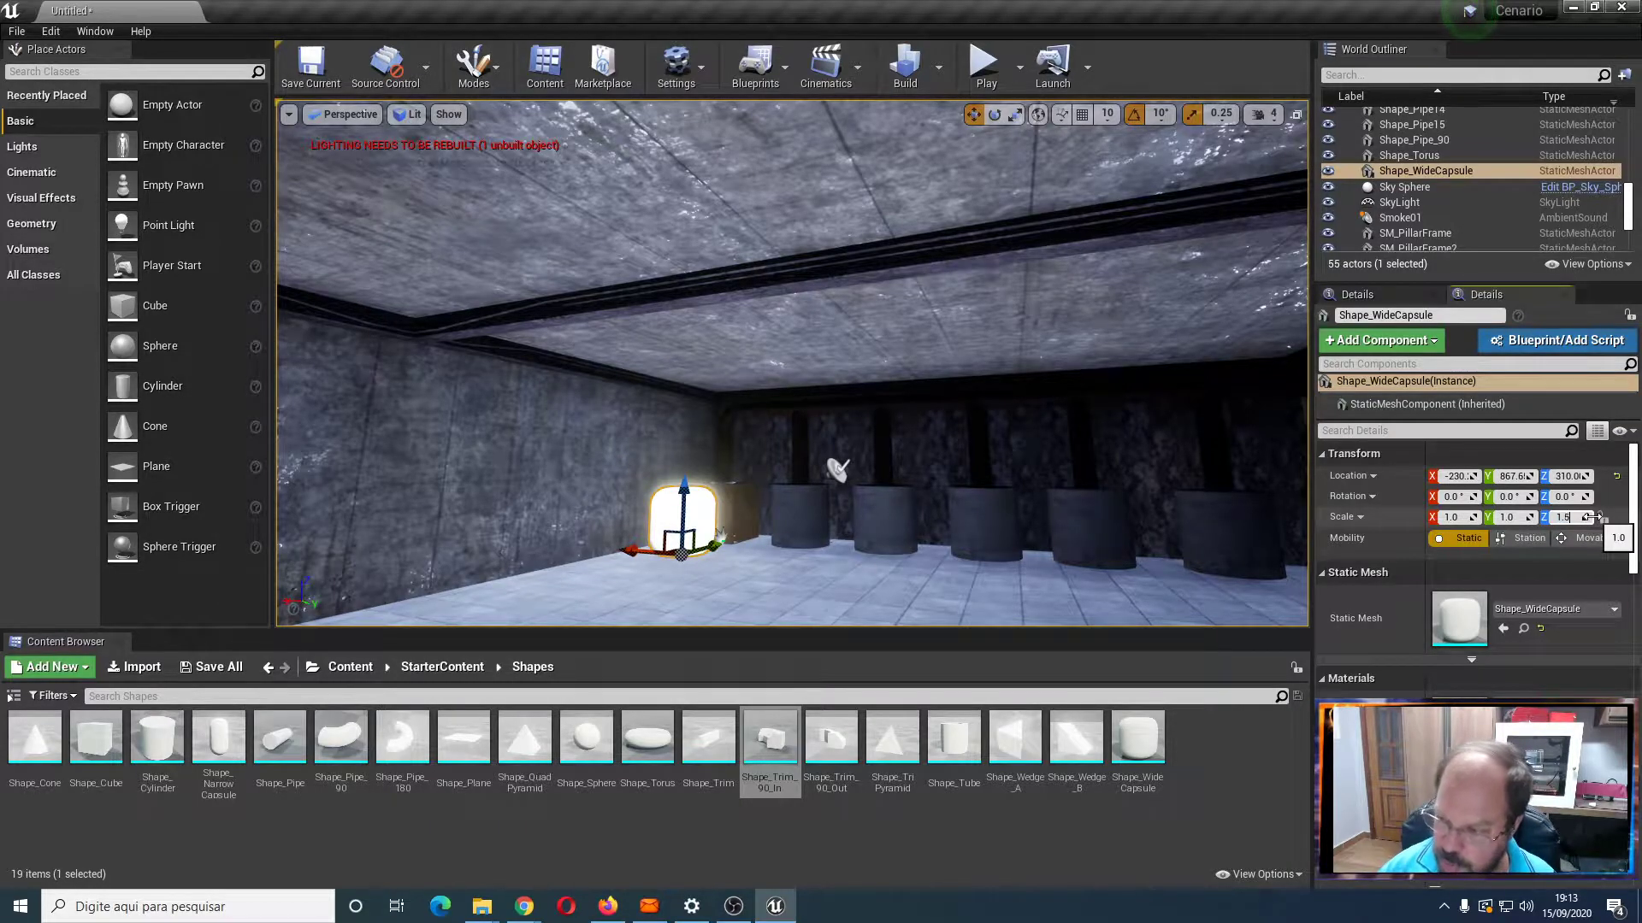
{"action": "type", "text": ".5"}
{"action": "key", "text": "Return"}
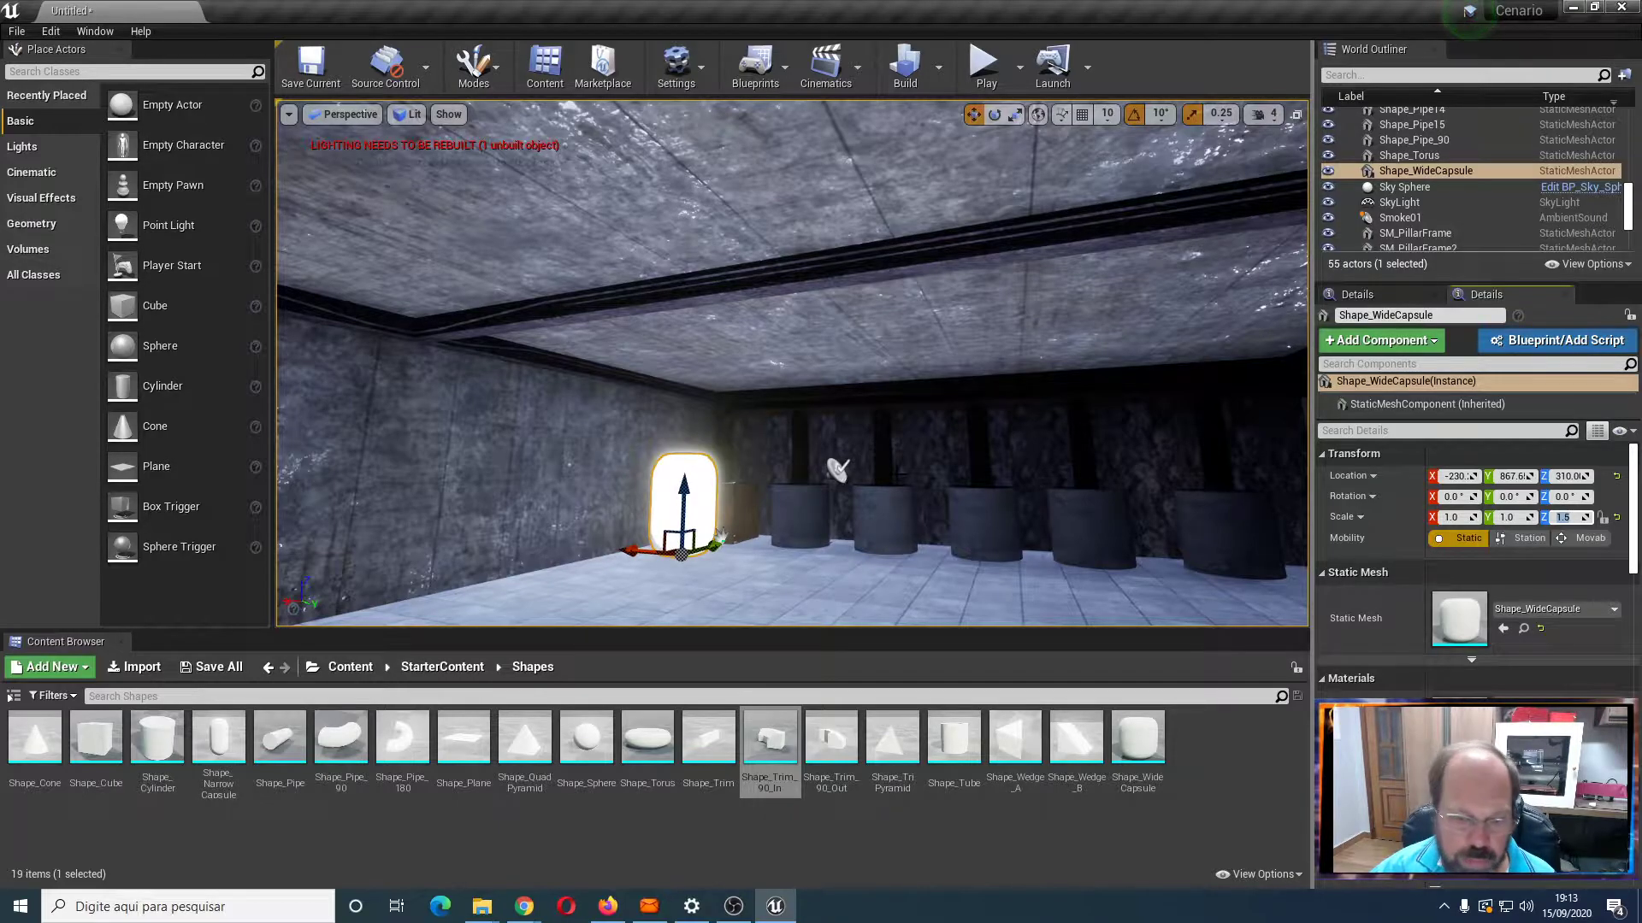
Place a Shape_Trim_90_In on the floor beside the capsule and scale it uniformly to 1.5
{"action": "left_click_drag", "start_coordinate": [769, 749], "coordinate": [760, 568]}
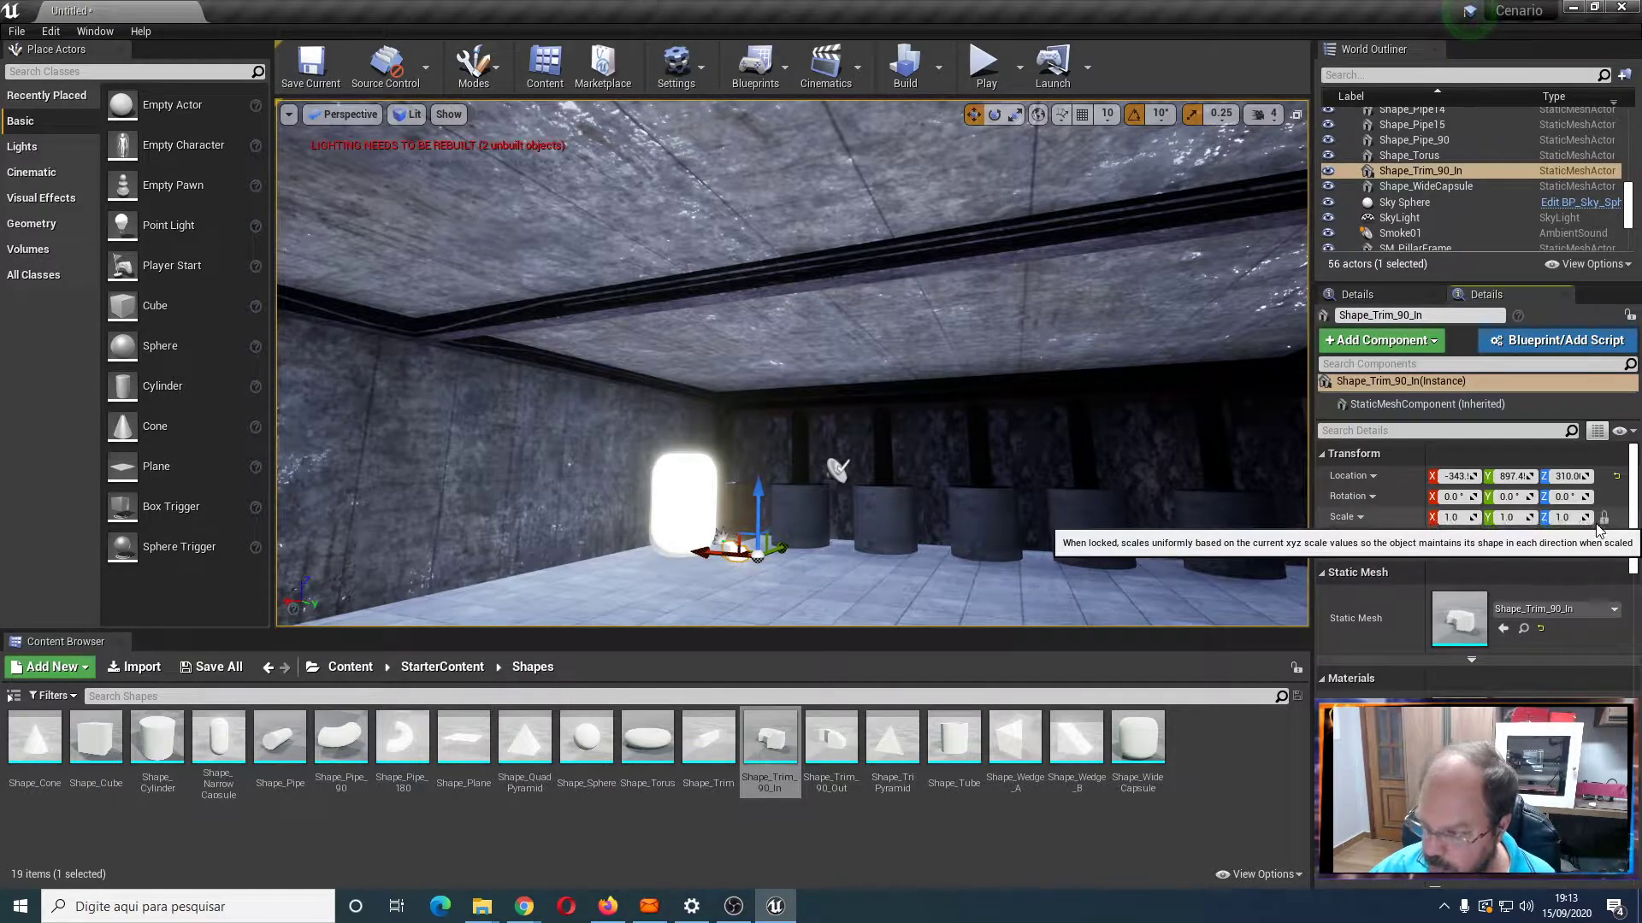
{"action": "left_click", "coordinate": [1455, 518]}
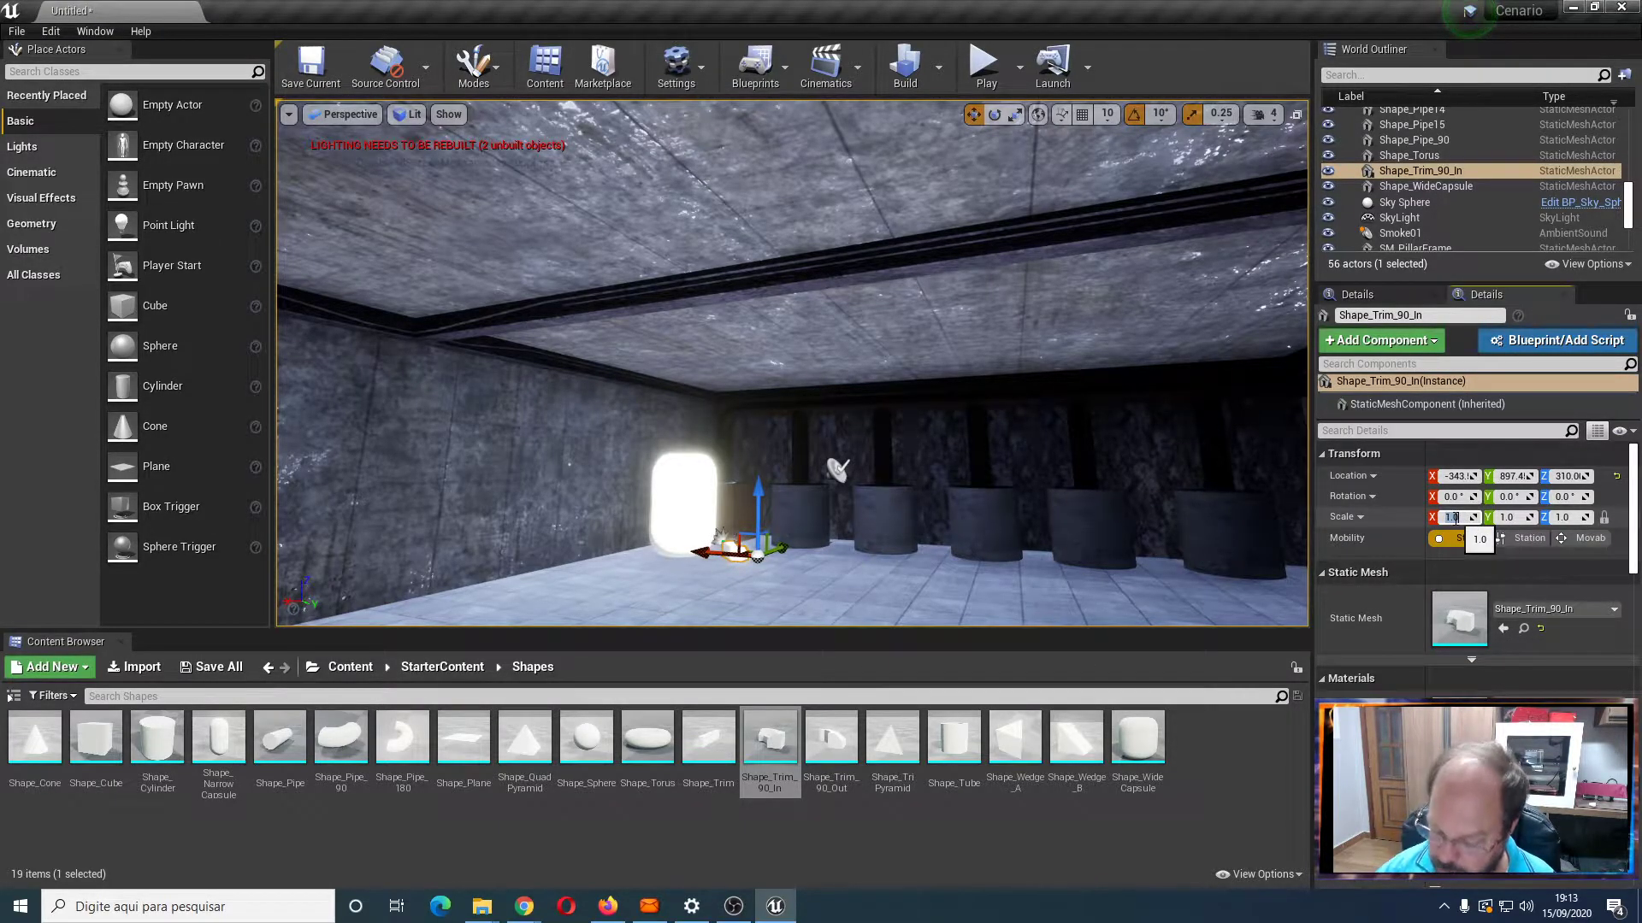
{"action": "type", "text": "1.5"}
{"action": "key", "text": "Return"}
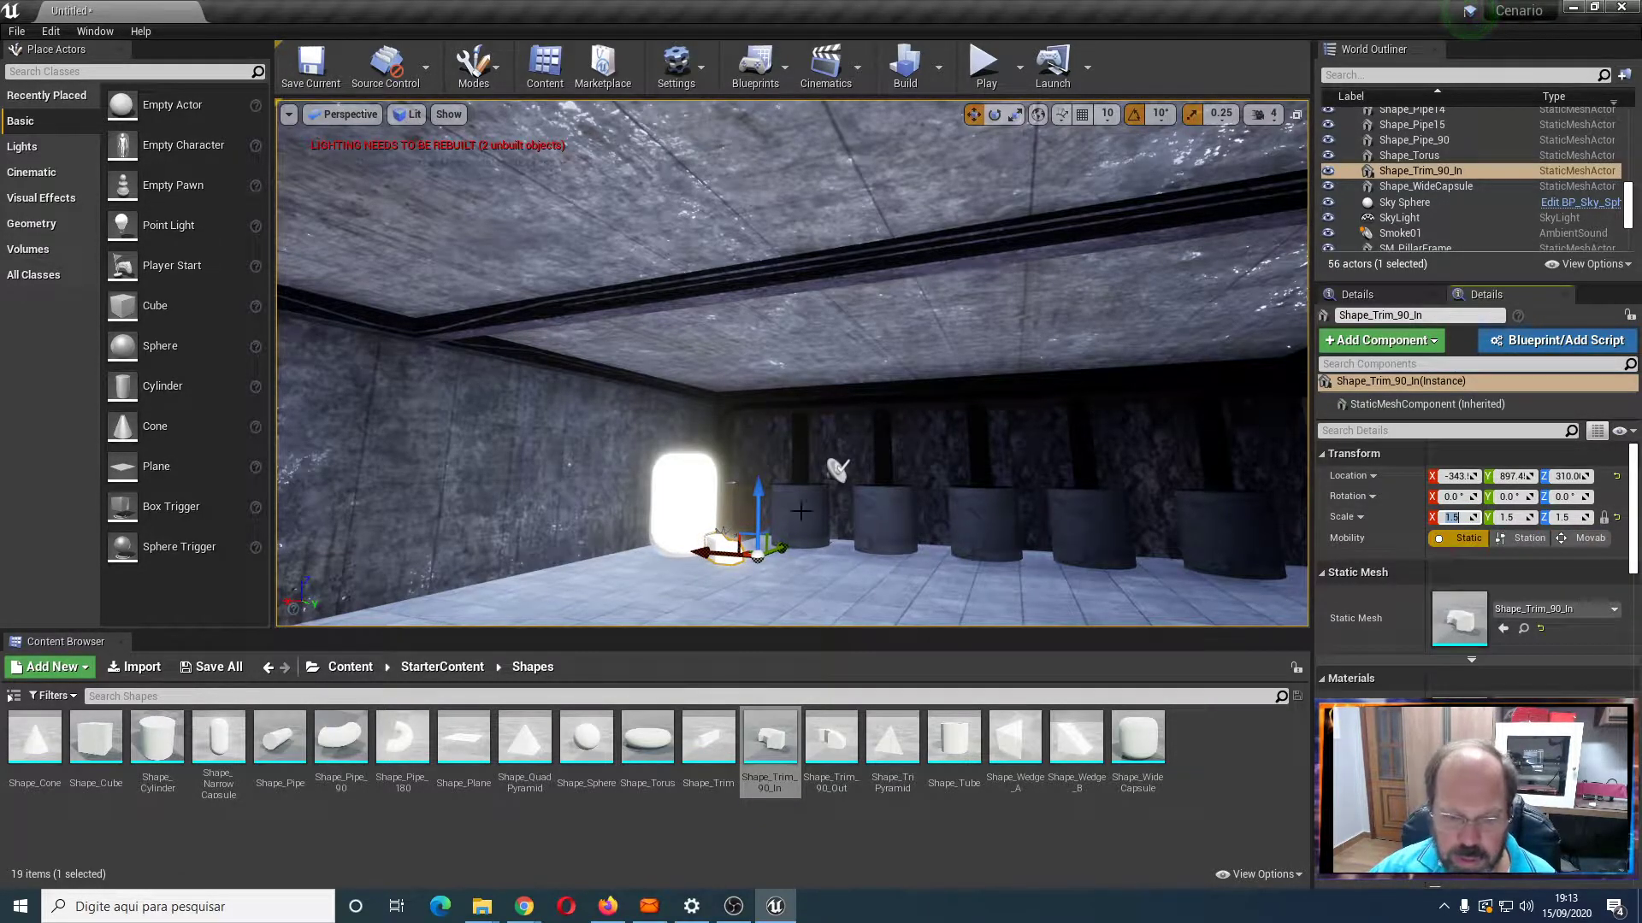
In the Top view, fit the enlarged corner trim around the capsule at about X -231, Y 862
{"action": "left_click", "coordinate": [350, 114]}
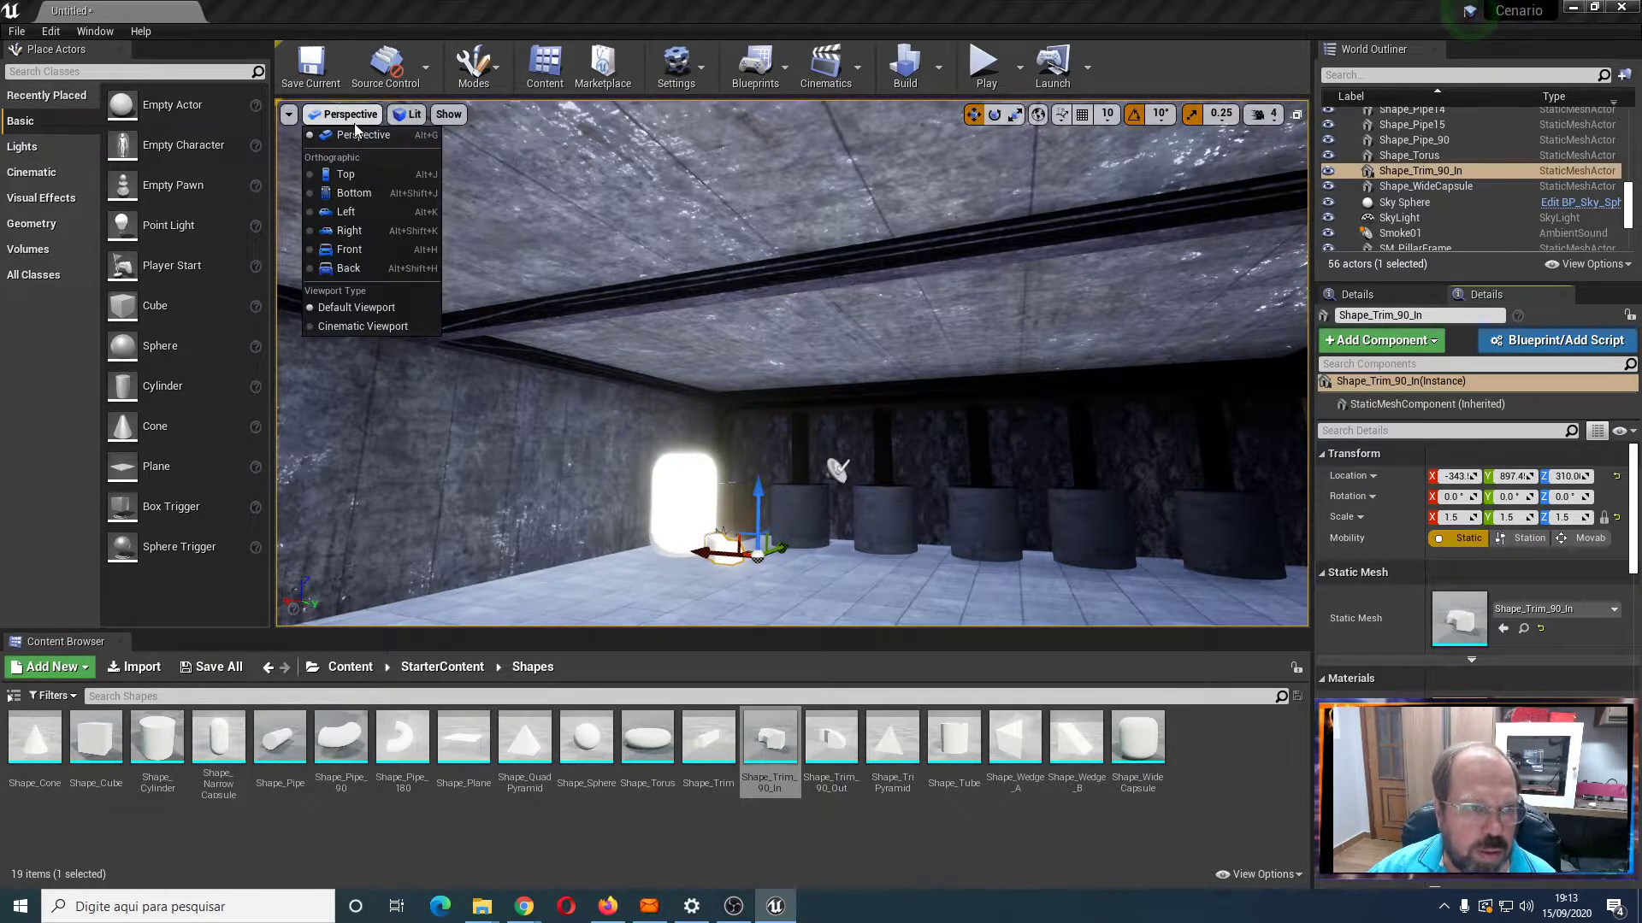
{"action": "left_click", "coordinate": [343, 171]}
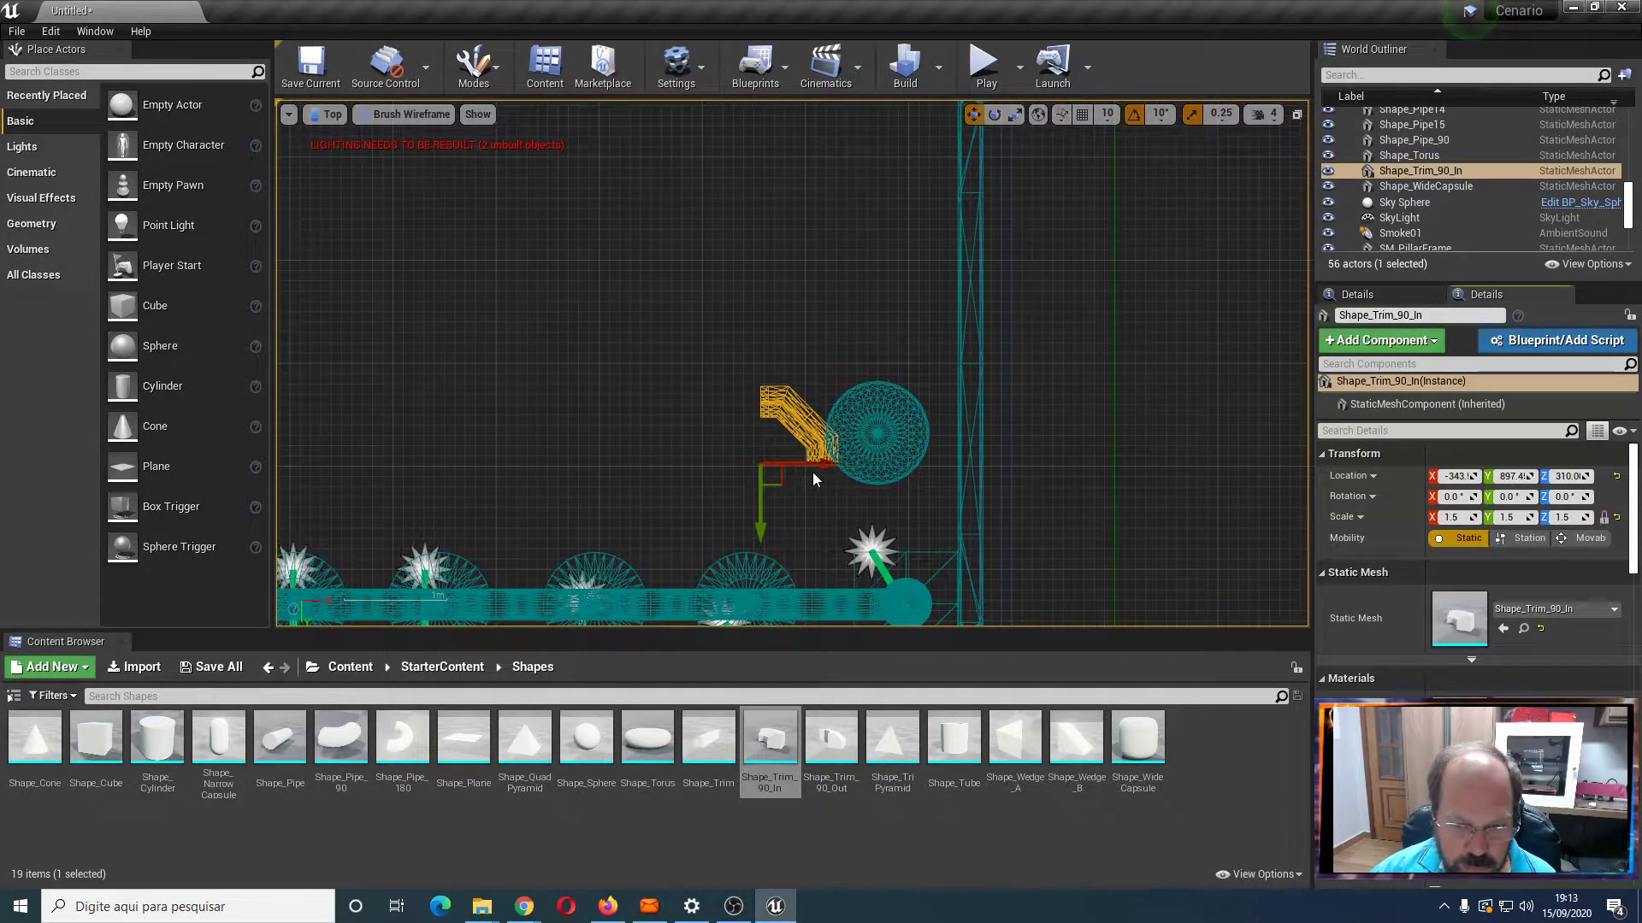
{"action": "left_click_drag", "start_coordinate": [823, 449], "coordinate": [960, 449]}
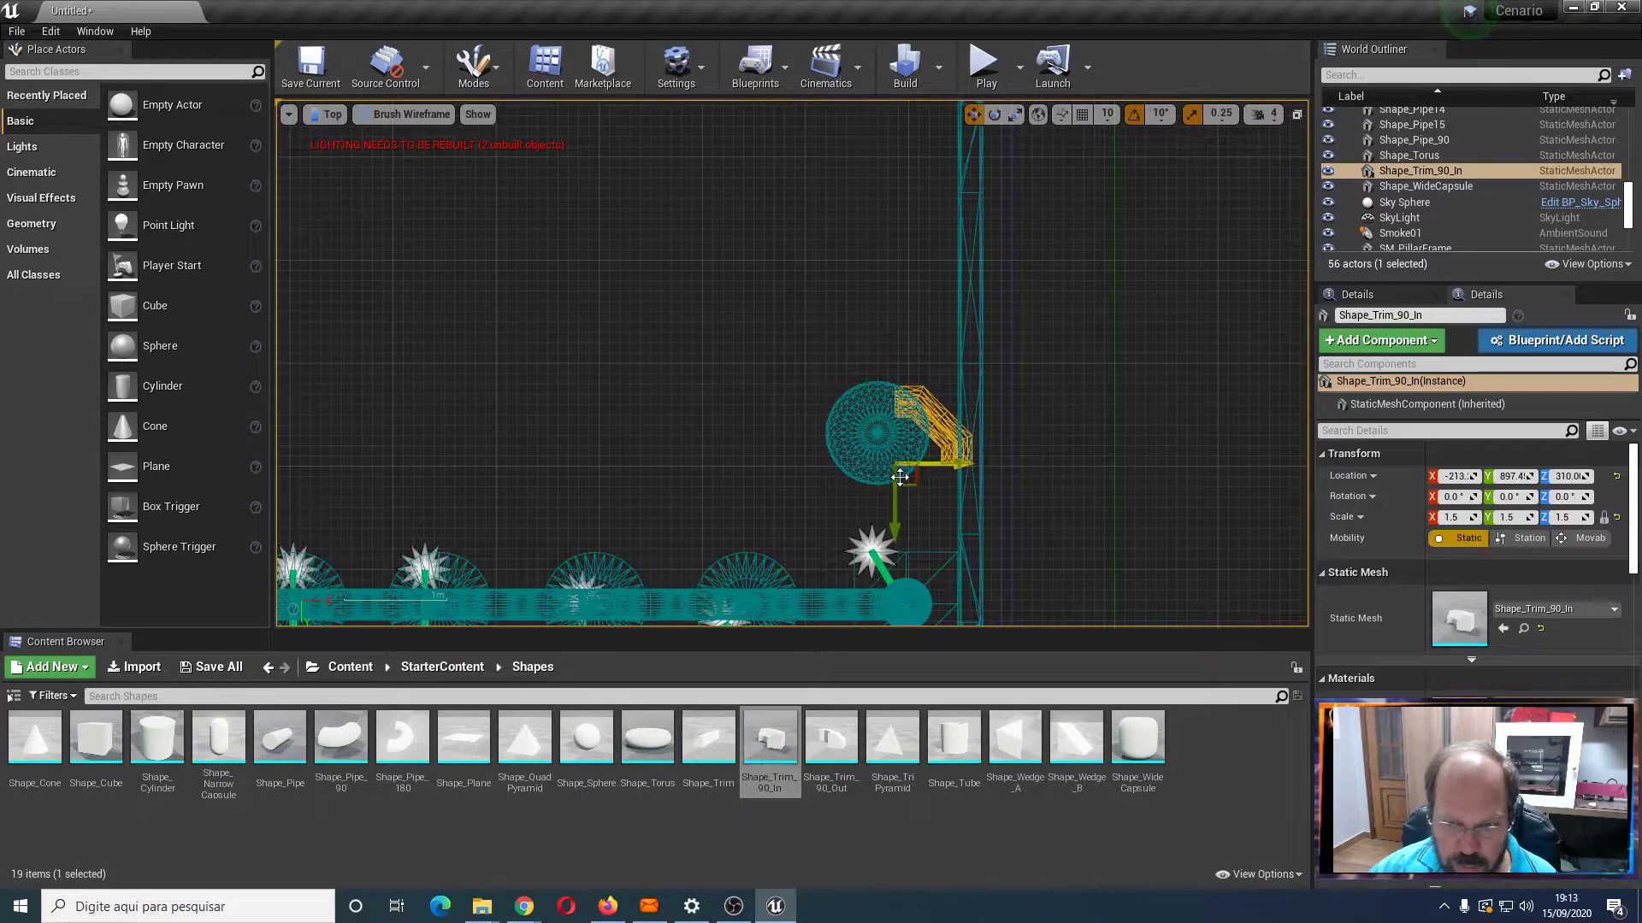
{"action": "left_click_drag", "start_coordinate": [898, 537], "coordinate": [879, 500]}
{"action": "left_click_drag", "start_coordinate": [956, 420], "coordinate": [936, 425]}
{"action": "left_click_drag", "start_coordinate": [873, 491], "coordinate": [878, 497]}
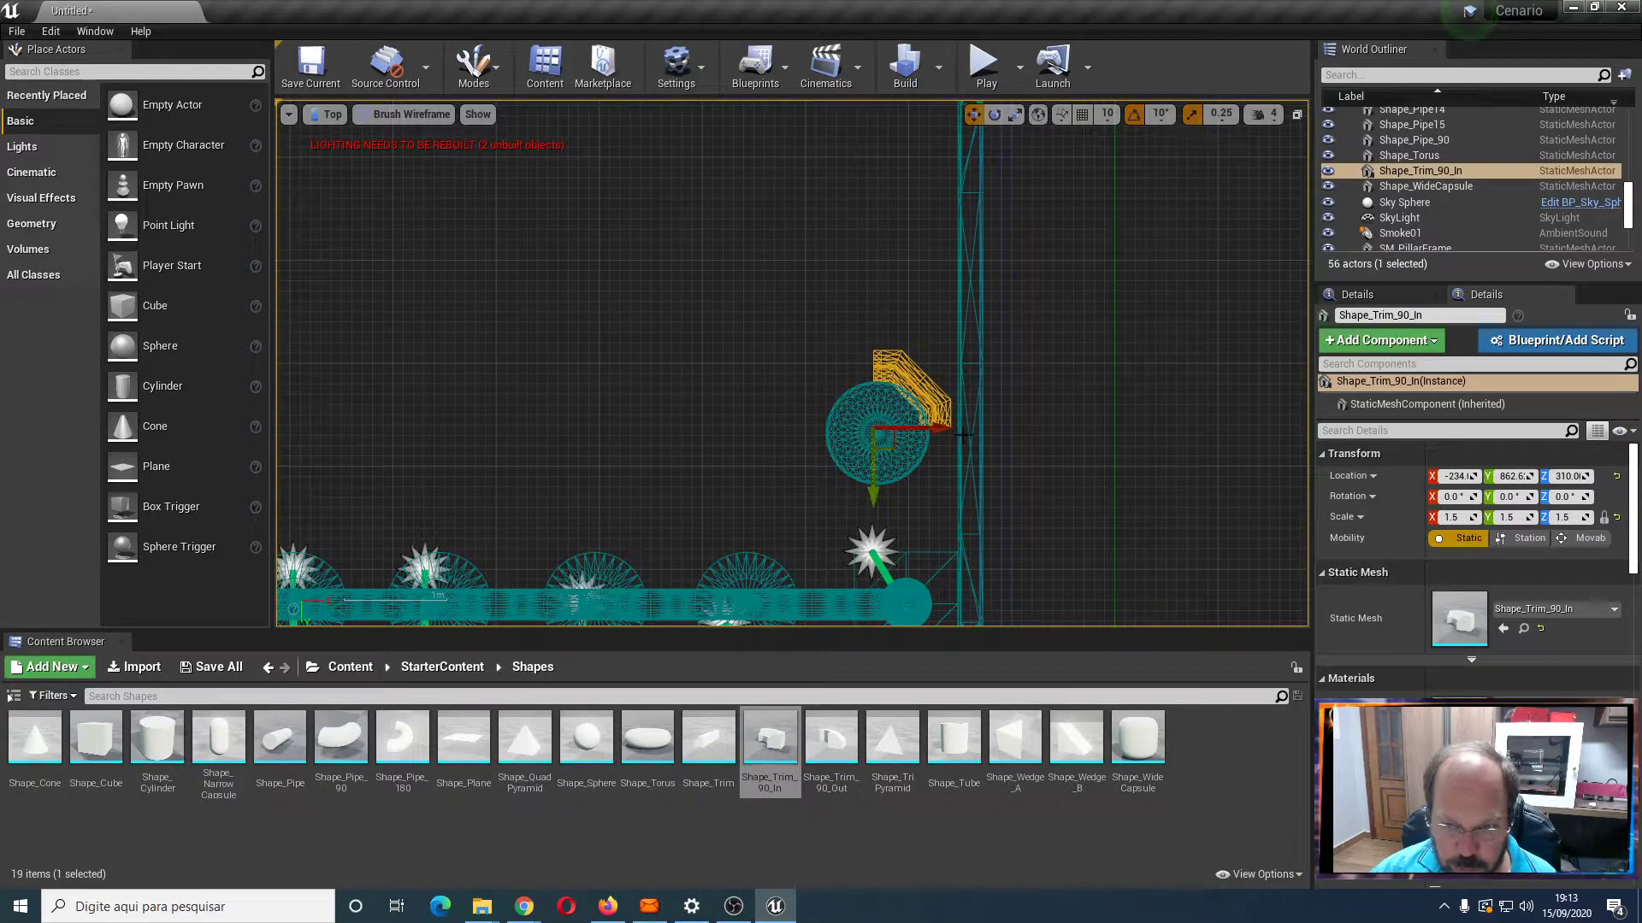
{"action": "left_click_drag", "start_coordinate": [947, 430], "coordinate": [950, 429]}
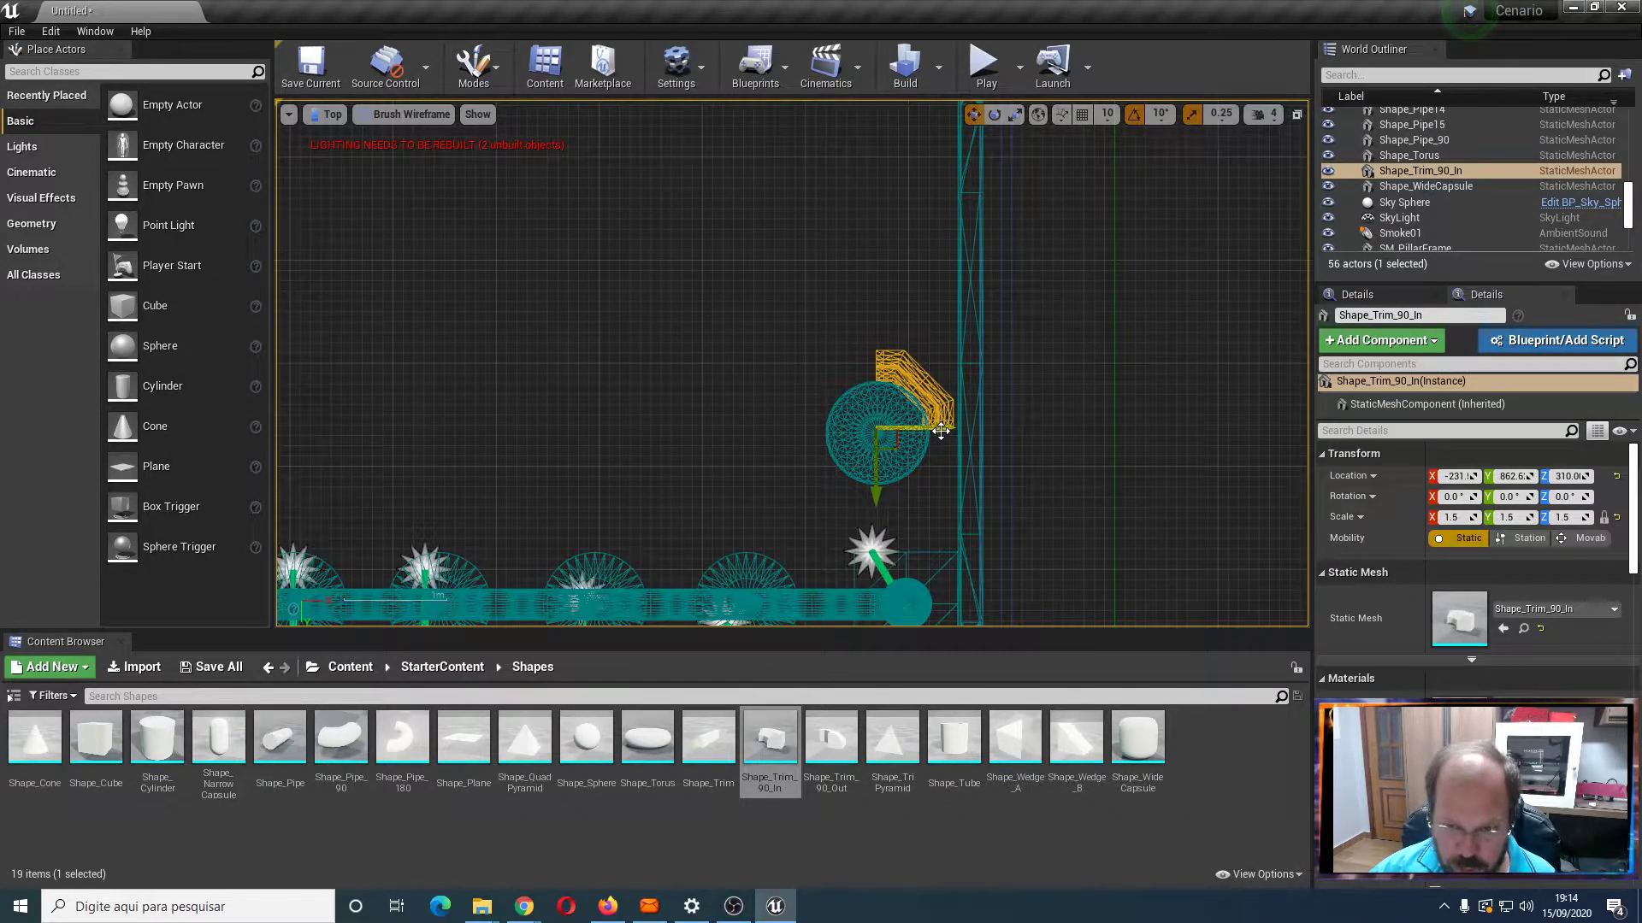
Duplicate the enlarged corner trim along X to about -355 and mirror the copy in X
{"action": "left_click_drag", "start_coordinate": [944, 429], "coordinate": [807, 424], "text": "alt"}
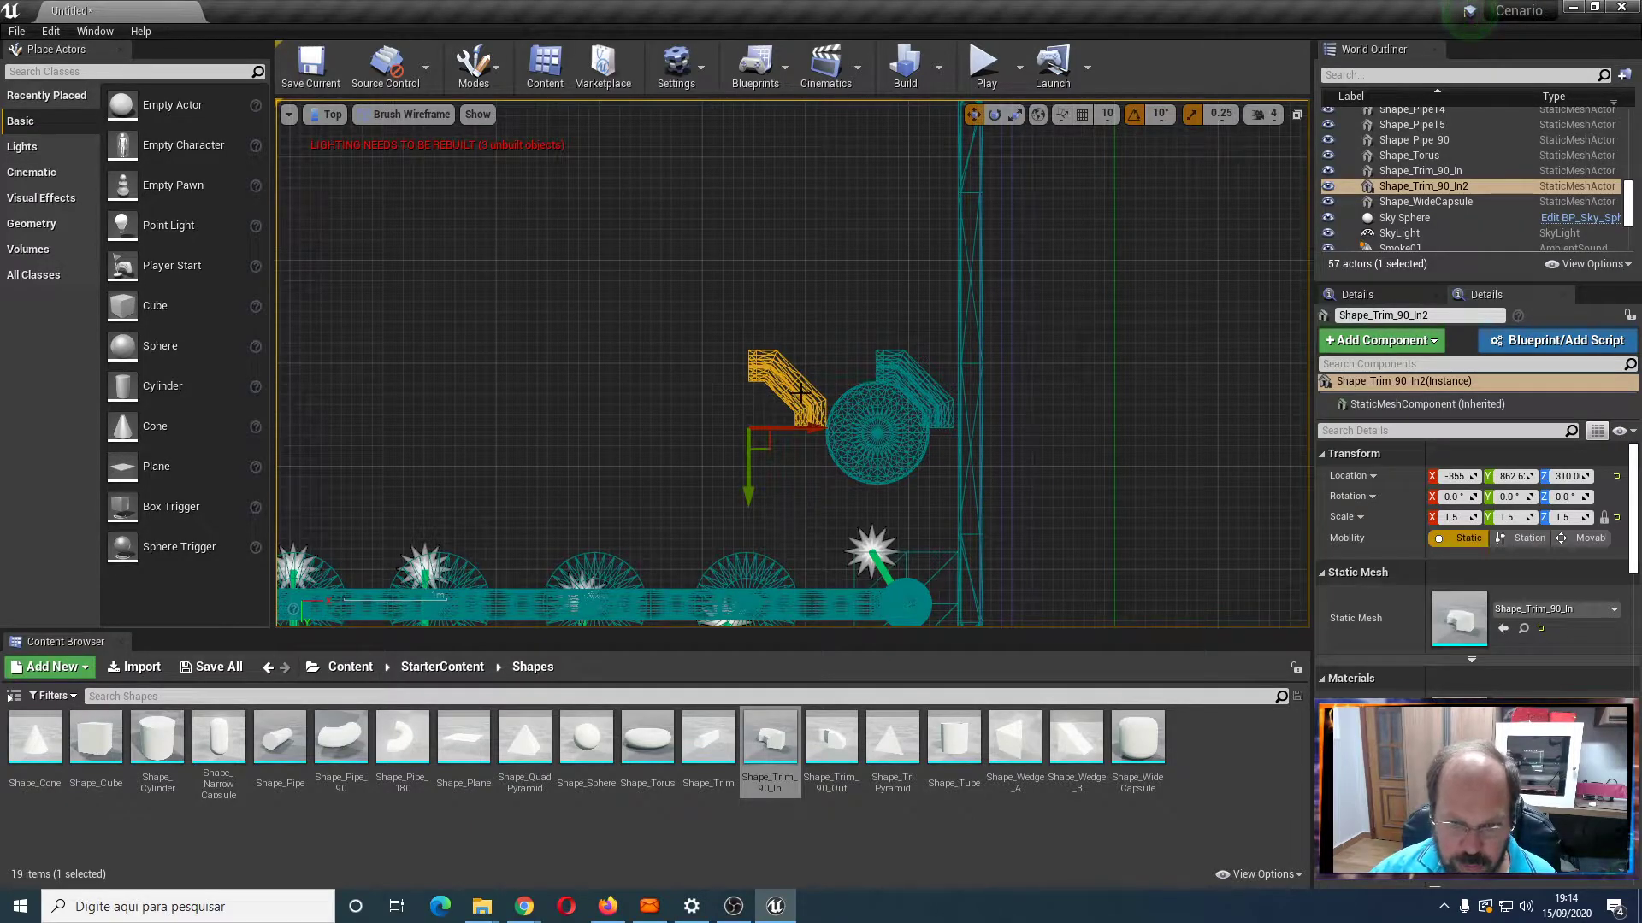
{"action": "right_click", "coordinate": [804, 400]}
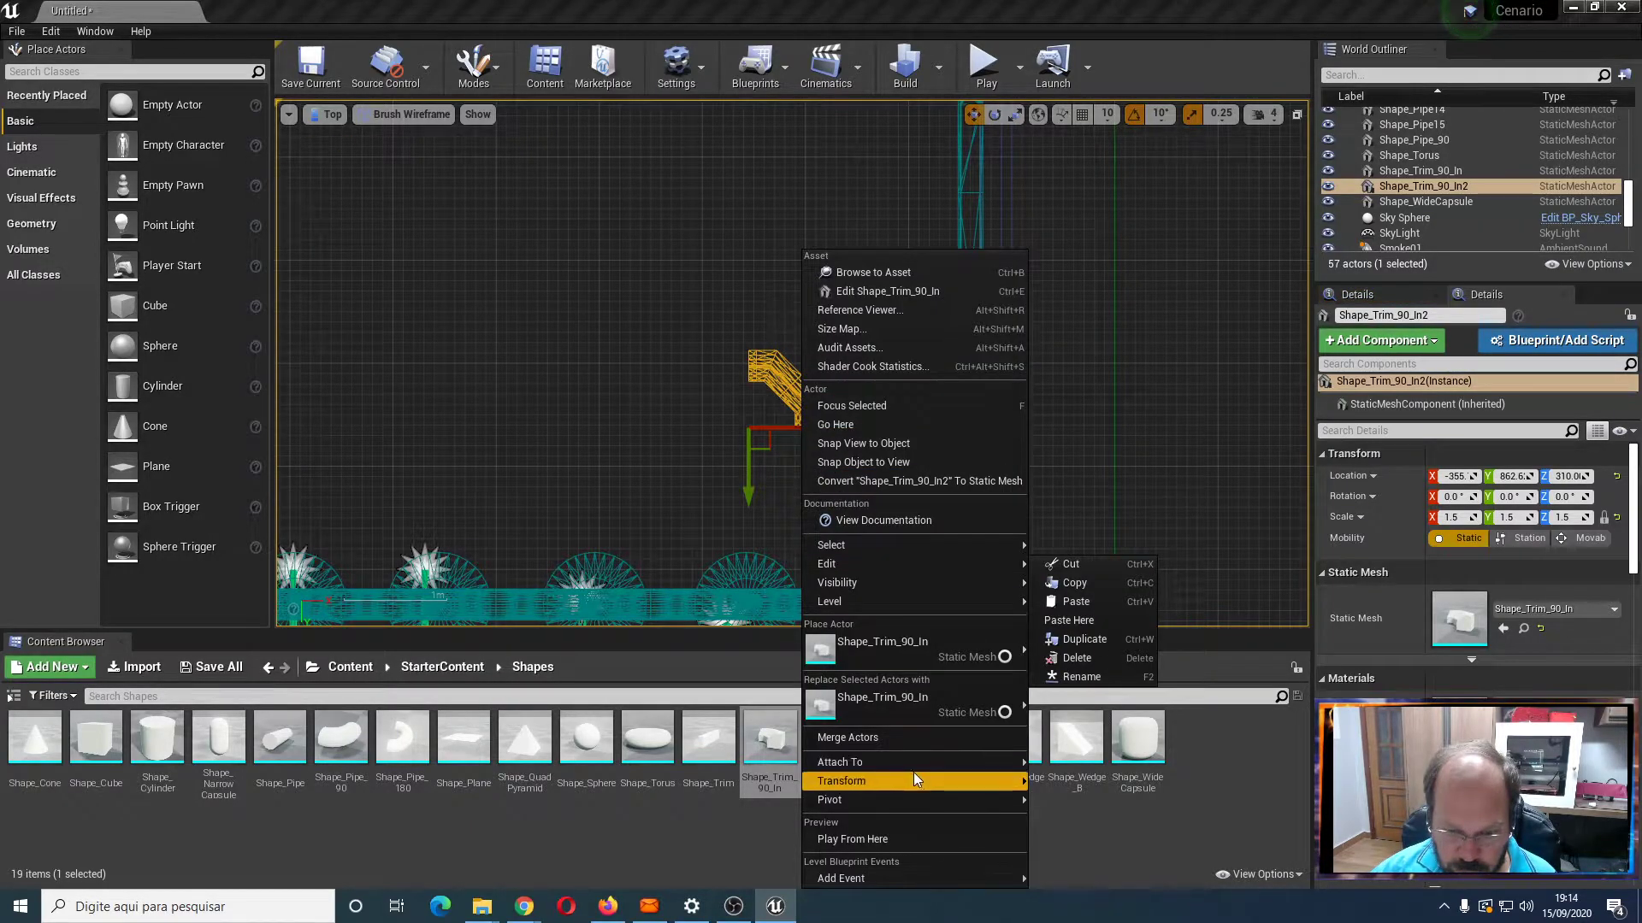
{"action": "mouse_move", "coordinate": [938, 780]}
{"action": "left_click", "coordinate": [1085, 823]}
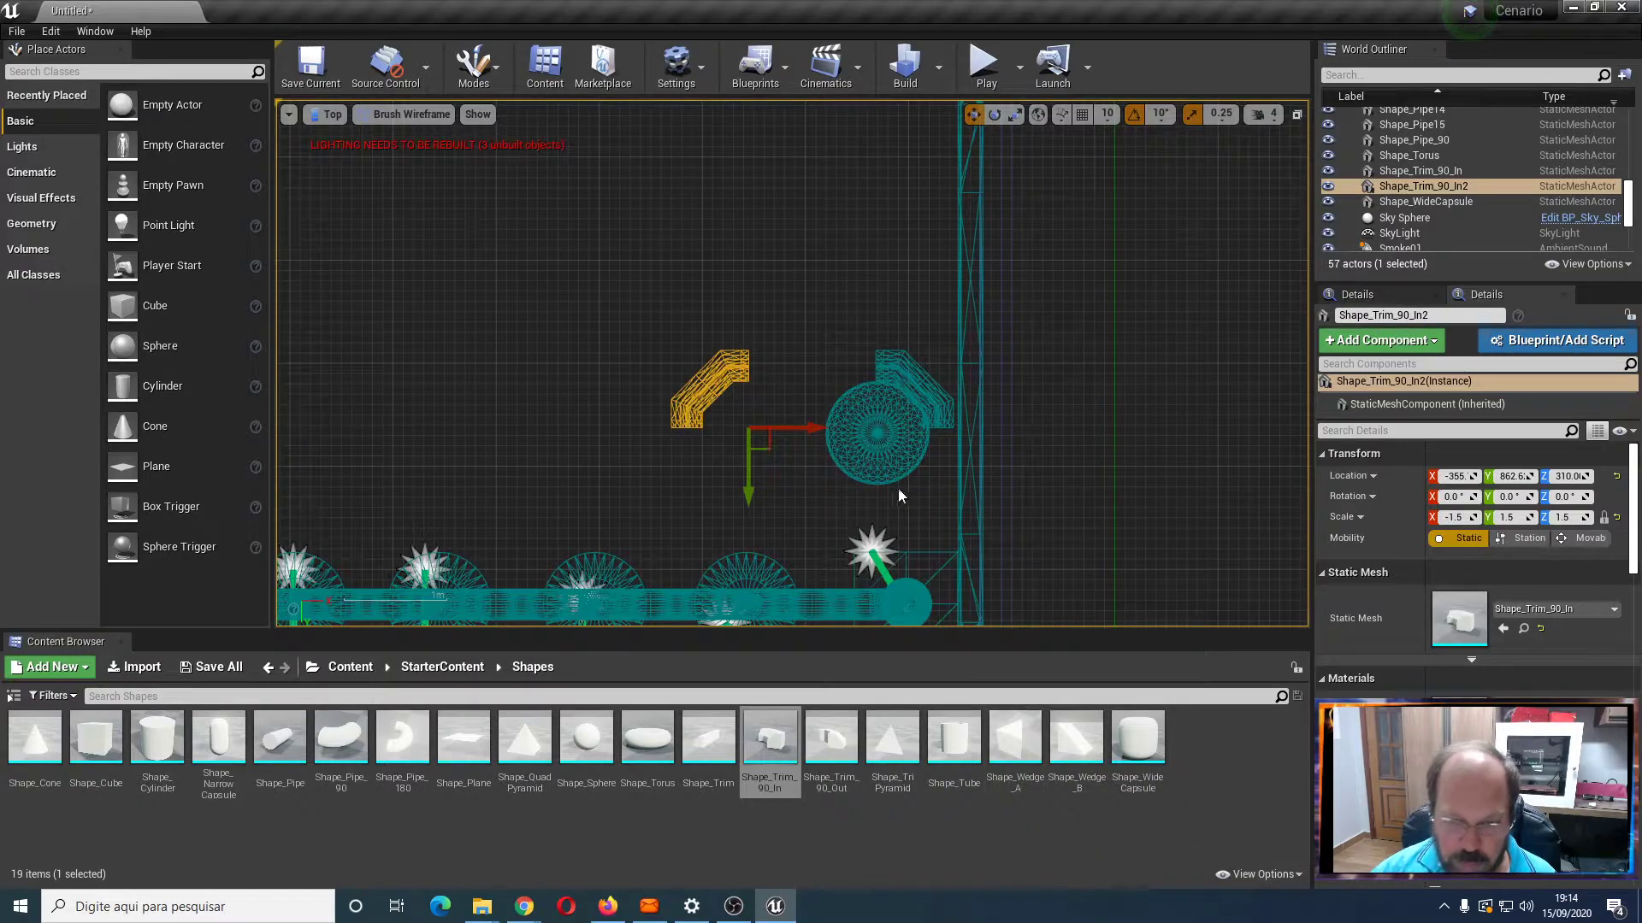
Fit the mirrored corner trim against the first at about X -230, and duplicate it along Y with the copy mirrored in Y
{"action": "left_click_drag", "start_coordinate": [822, 434], "coordinate": [949, 432]}
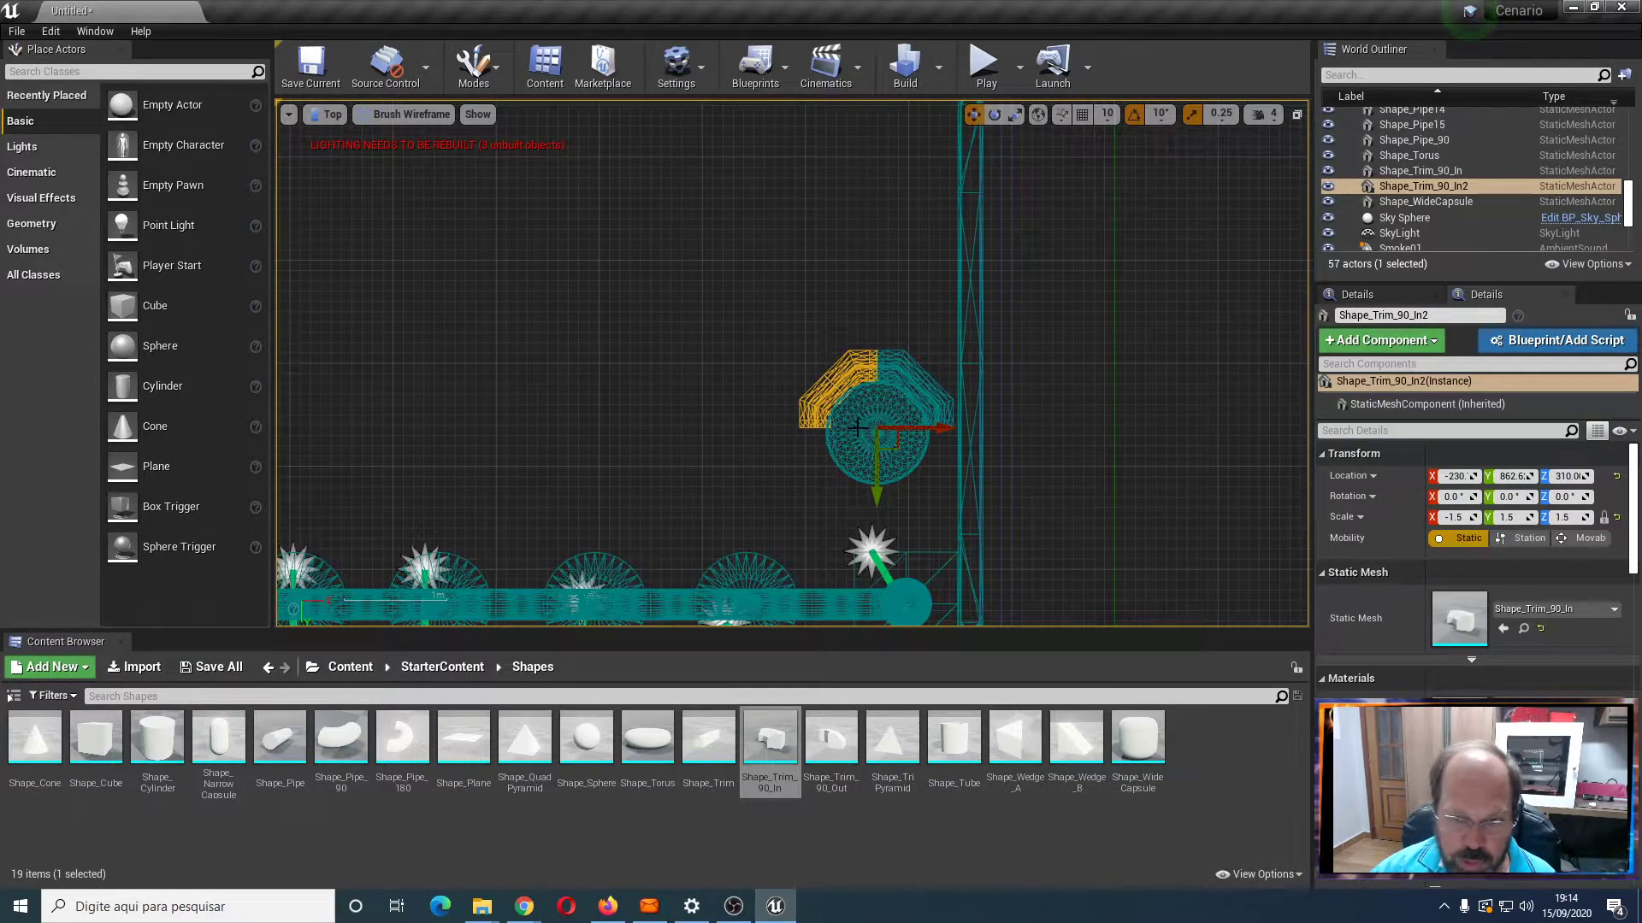
{"action": "left_click_drag", "start_coordinate": [877, 494], "coordinate": [876, 498], "text": "alt"}
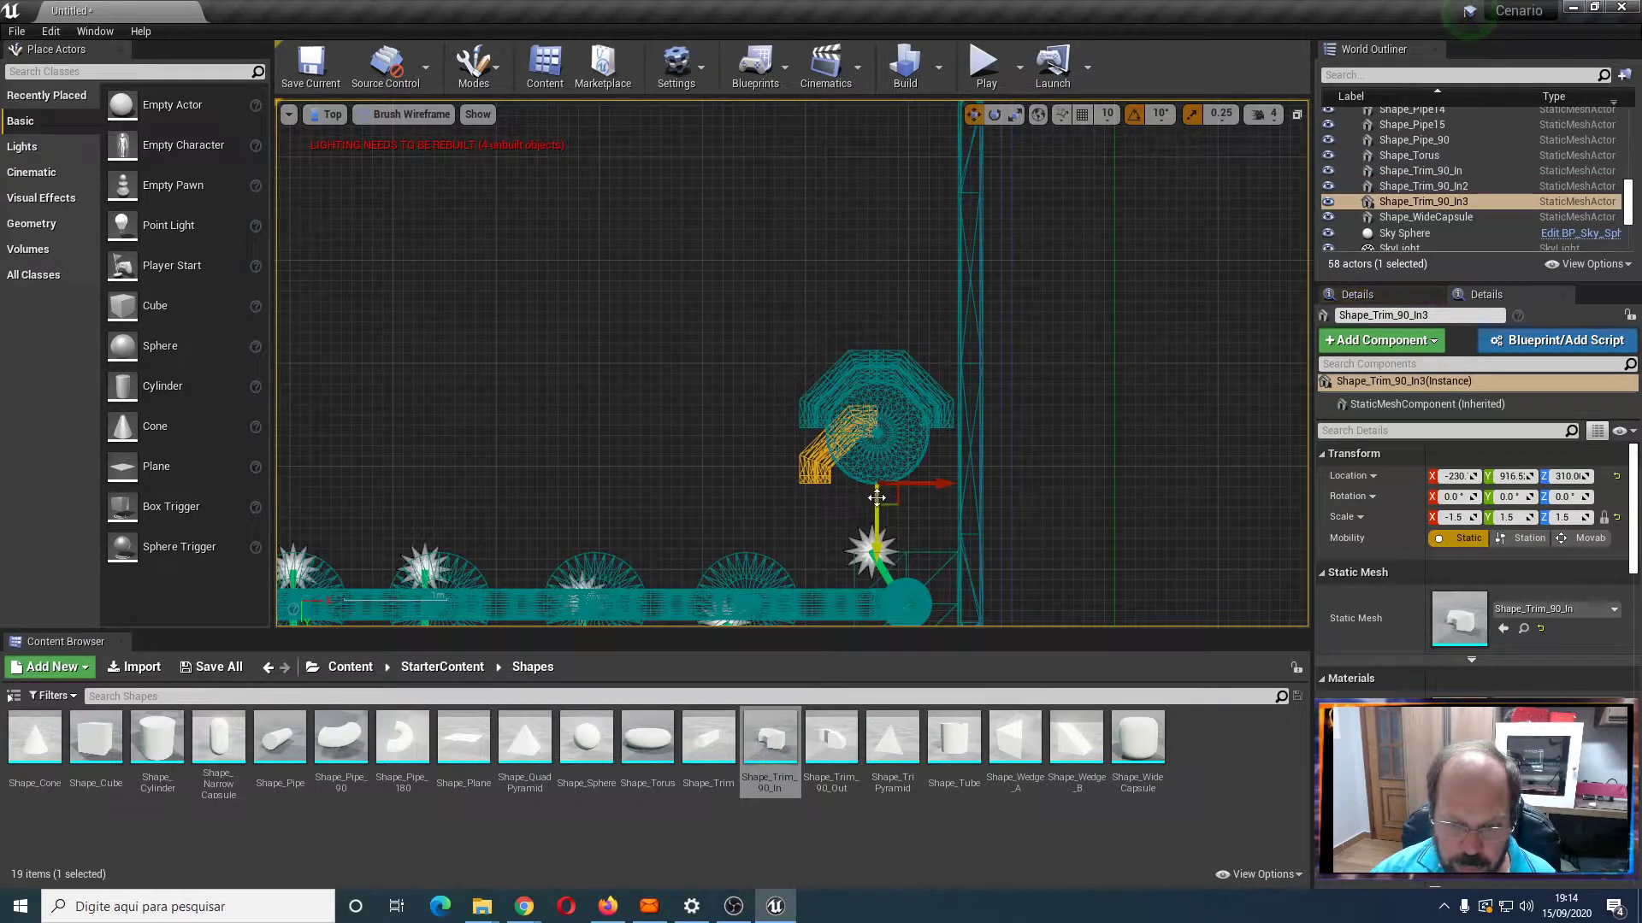
{"action": "right_click", "coordinate": [818, 465]}
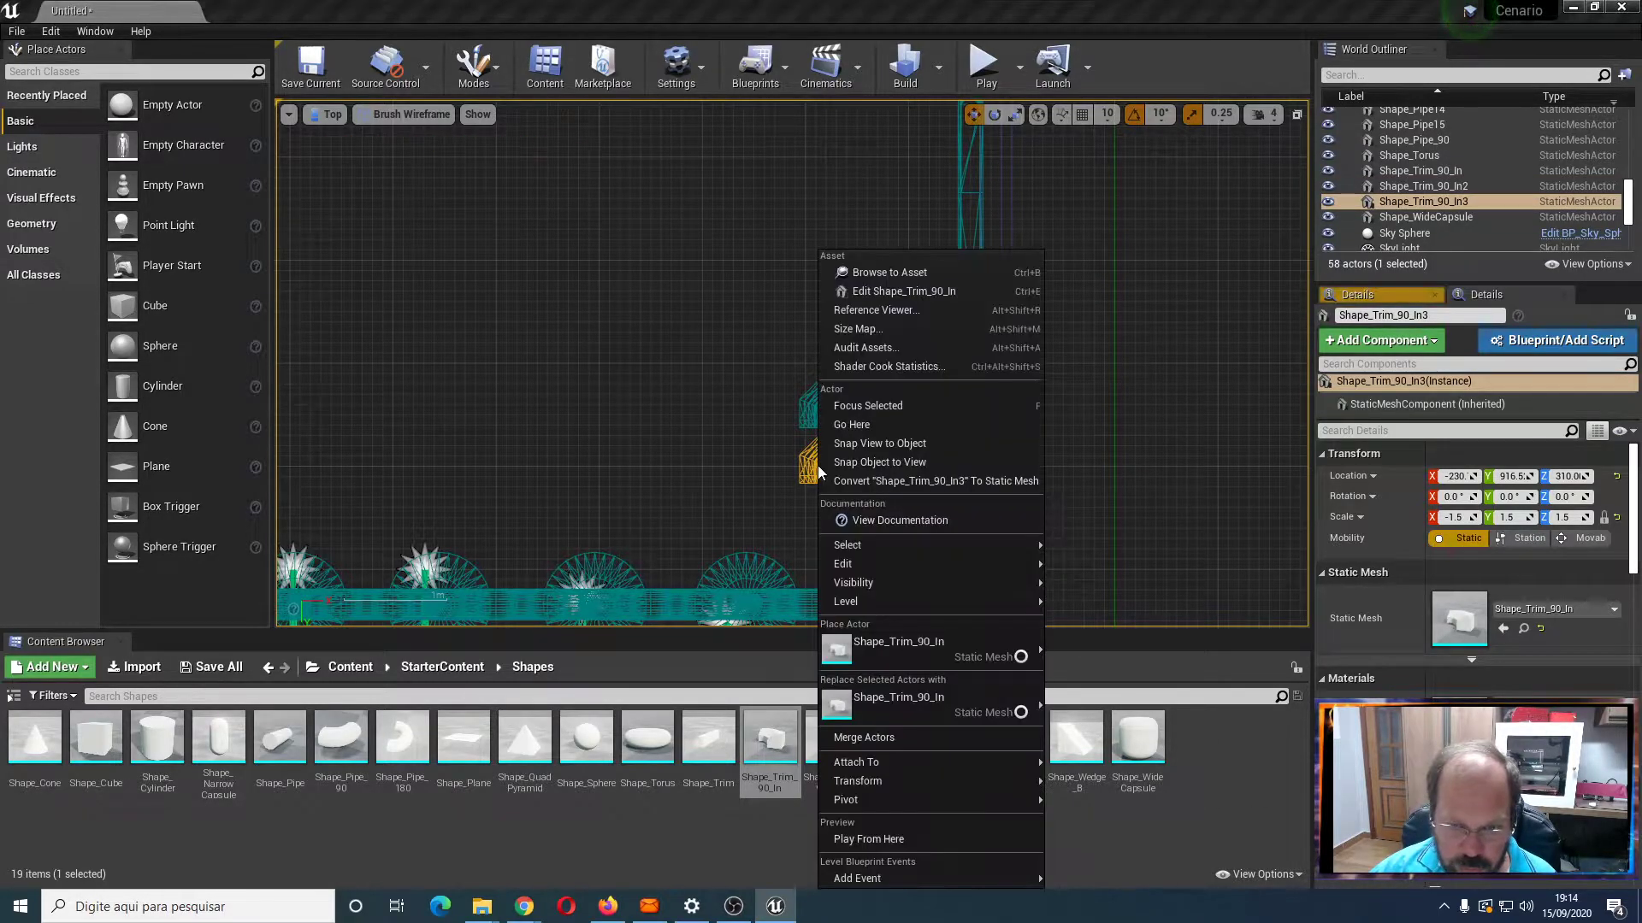
{"action": "mouse_move", "coordinate": [1000, 782]}
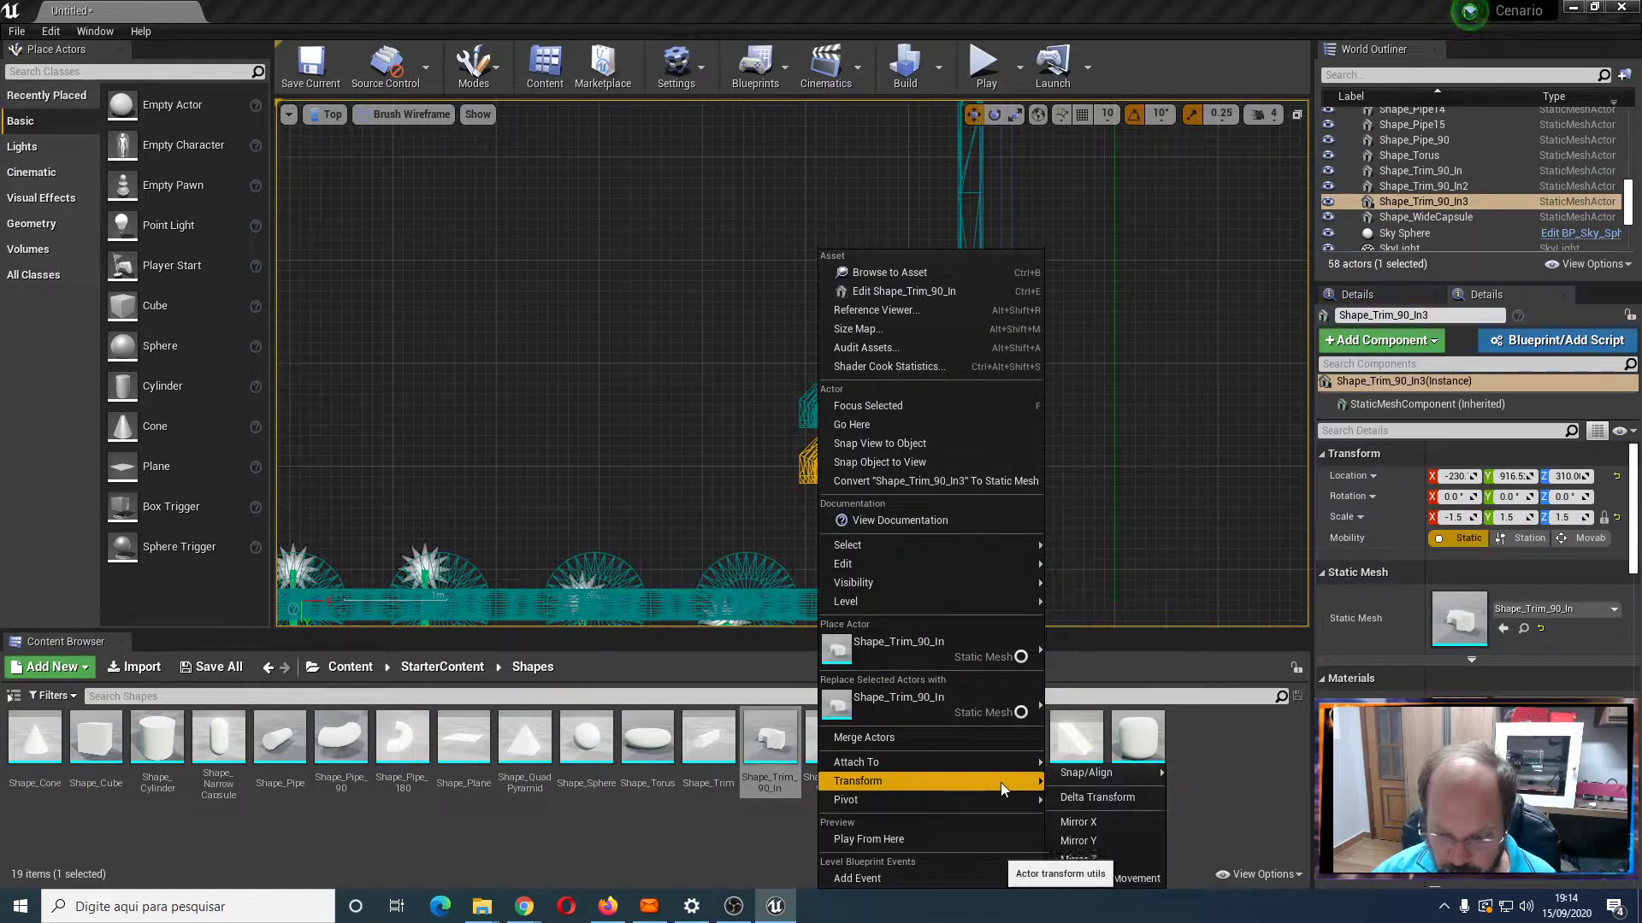
{"action": "left_click", "coordinate": [1107, 838]}
Align the Y-mirrored corner trim beneath the second one around the capsule, at about X -230, Y 862
{"action": "left_click_drag", "start_coordinate": [939, 484], "coordinate": [943, 483]}
{"action": "left_click_drag", "start_coordinate": [875, 543], "coordinate": [871, 489]}
{"action": "scroll", "coordinate": [881, 470], "scroll_direction": "up", "scroll_amount": 5}
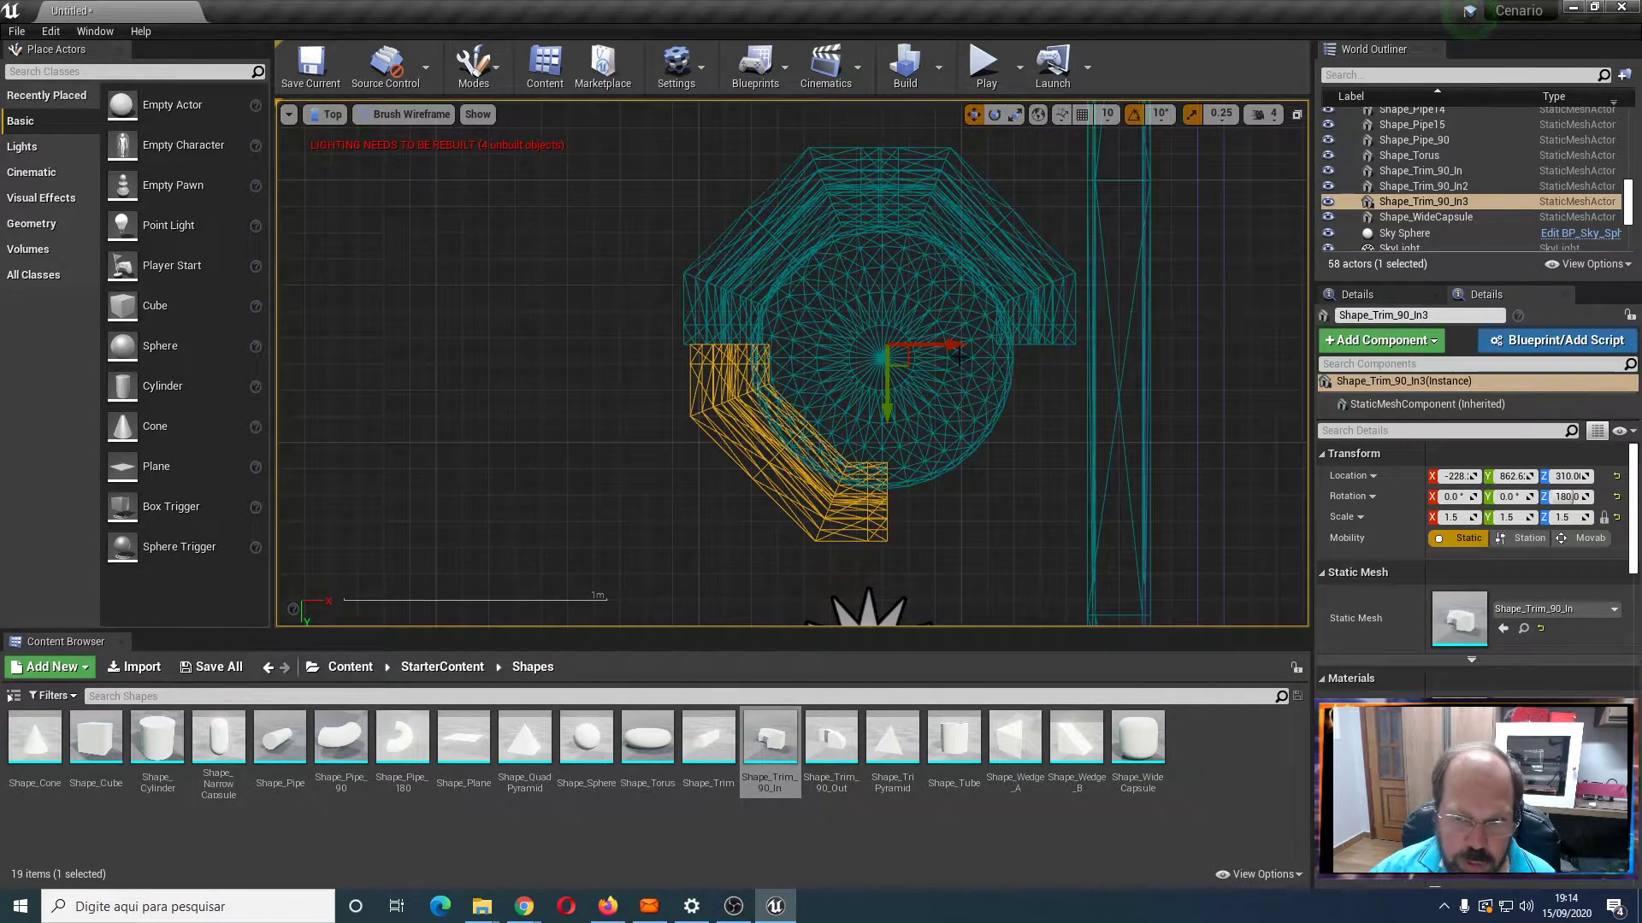
{"action": "left_click_drag", "start_coordinate": [959, 348], "coordinate": [954, 346]}
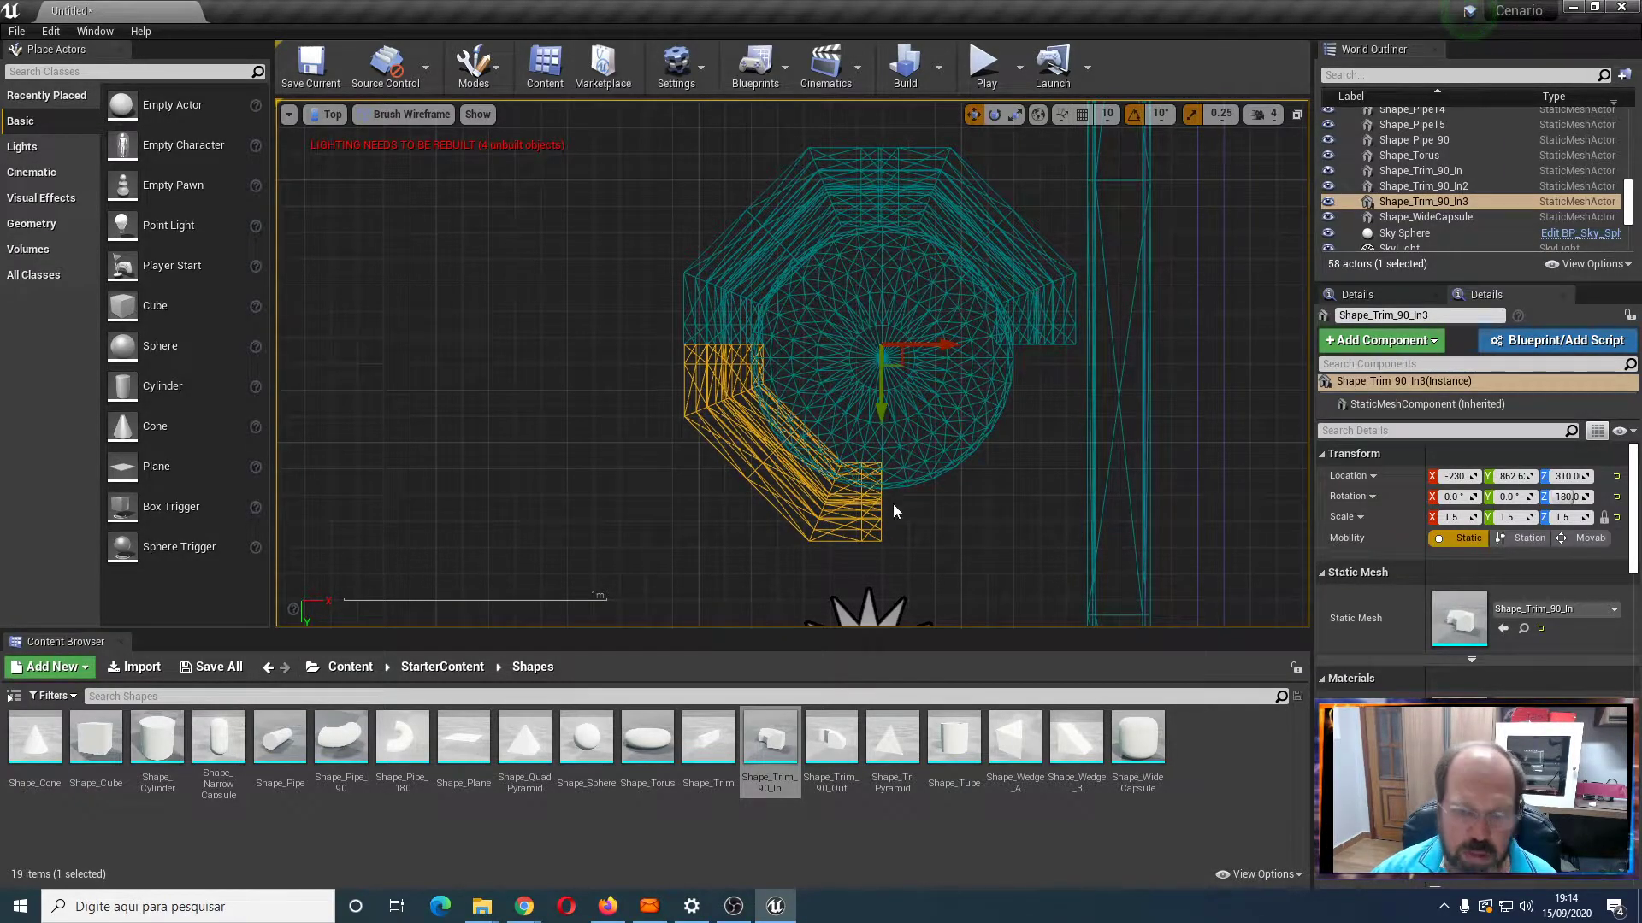
Close the ring with an X-mirrored duplicate of the third corner trim, and nudge the first trim to about X -230
{"action": "left_click_drag", "start_coordinate": [958, 346], "coordinate": [1121, 346], "text": "alt"}
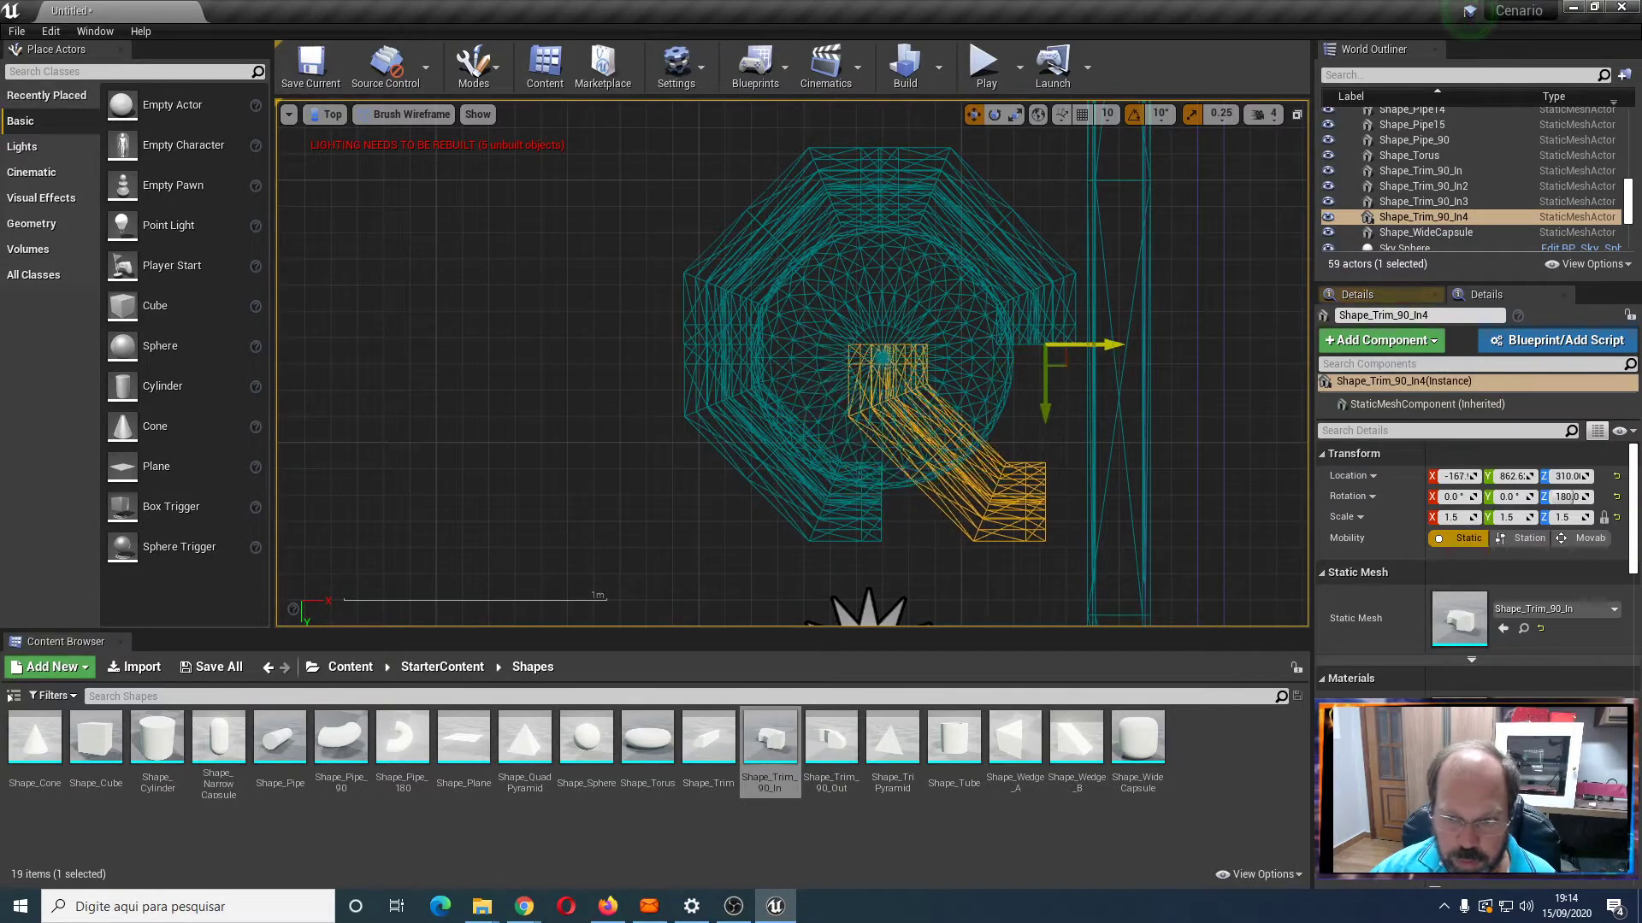
{"action": "right_click", "coordinate": [981, 494]}
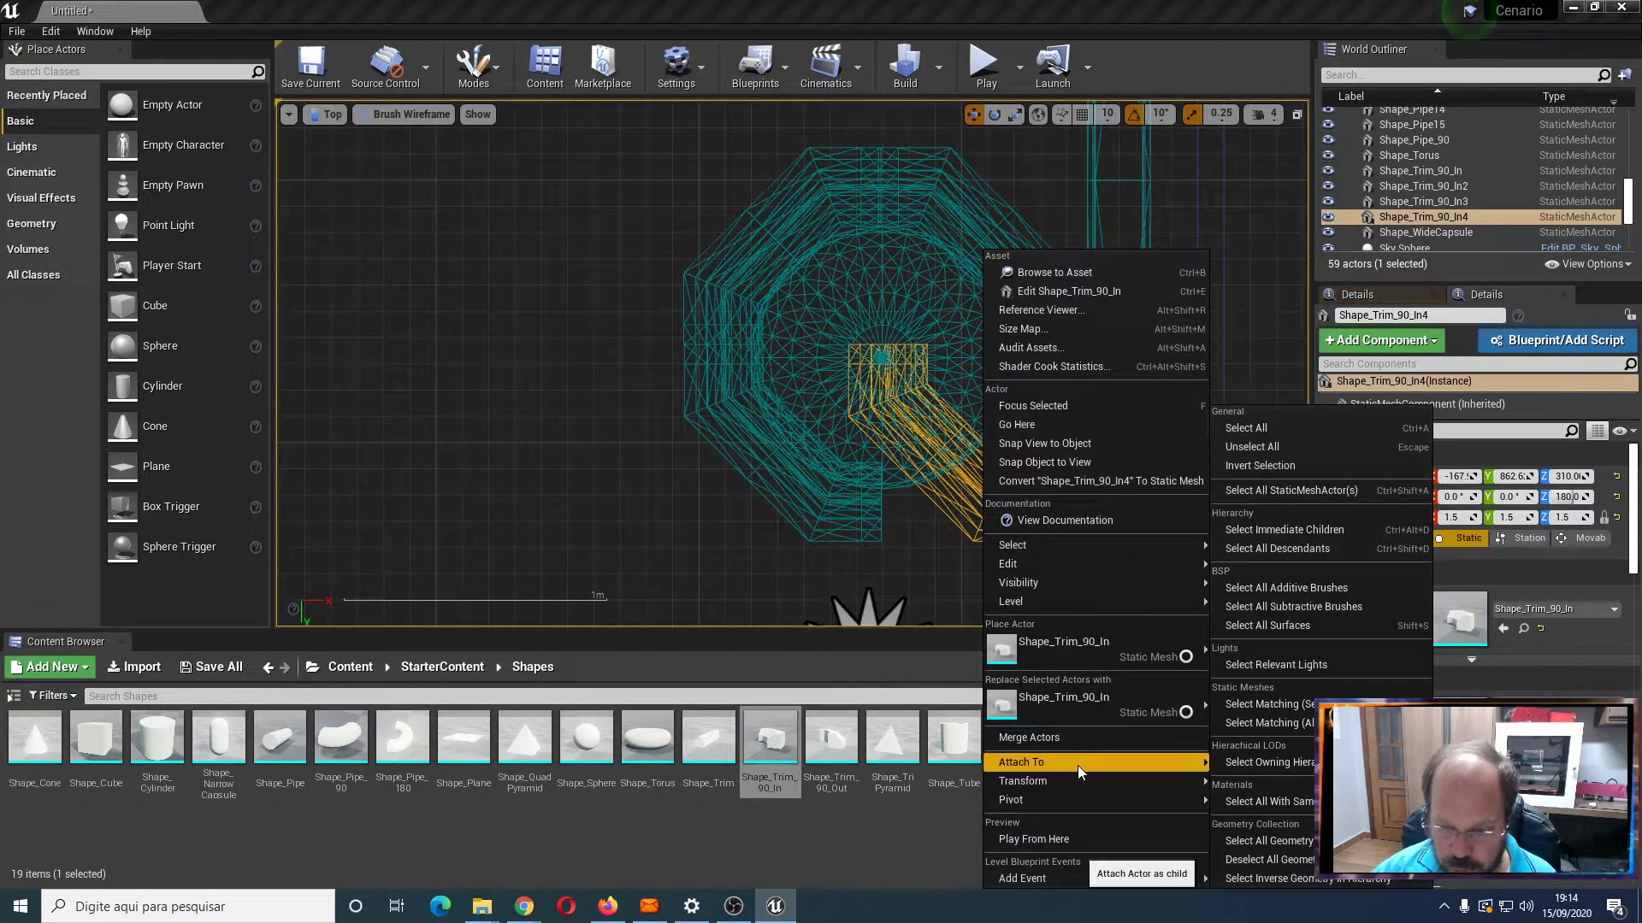
{"action": "mouse_move", "coordinate": [1184, 783]}
{"action": "left_click", "coordinate": [1255, 822]}
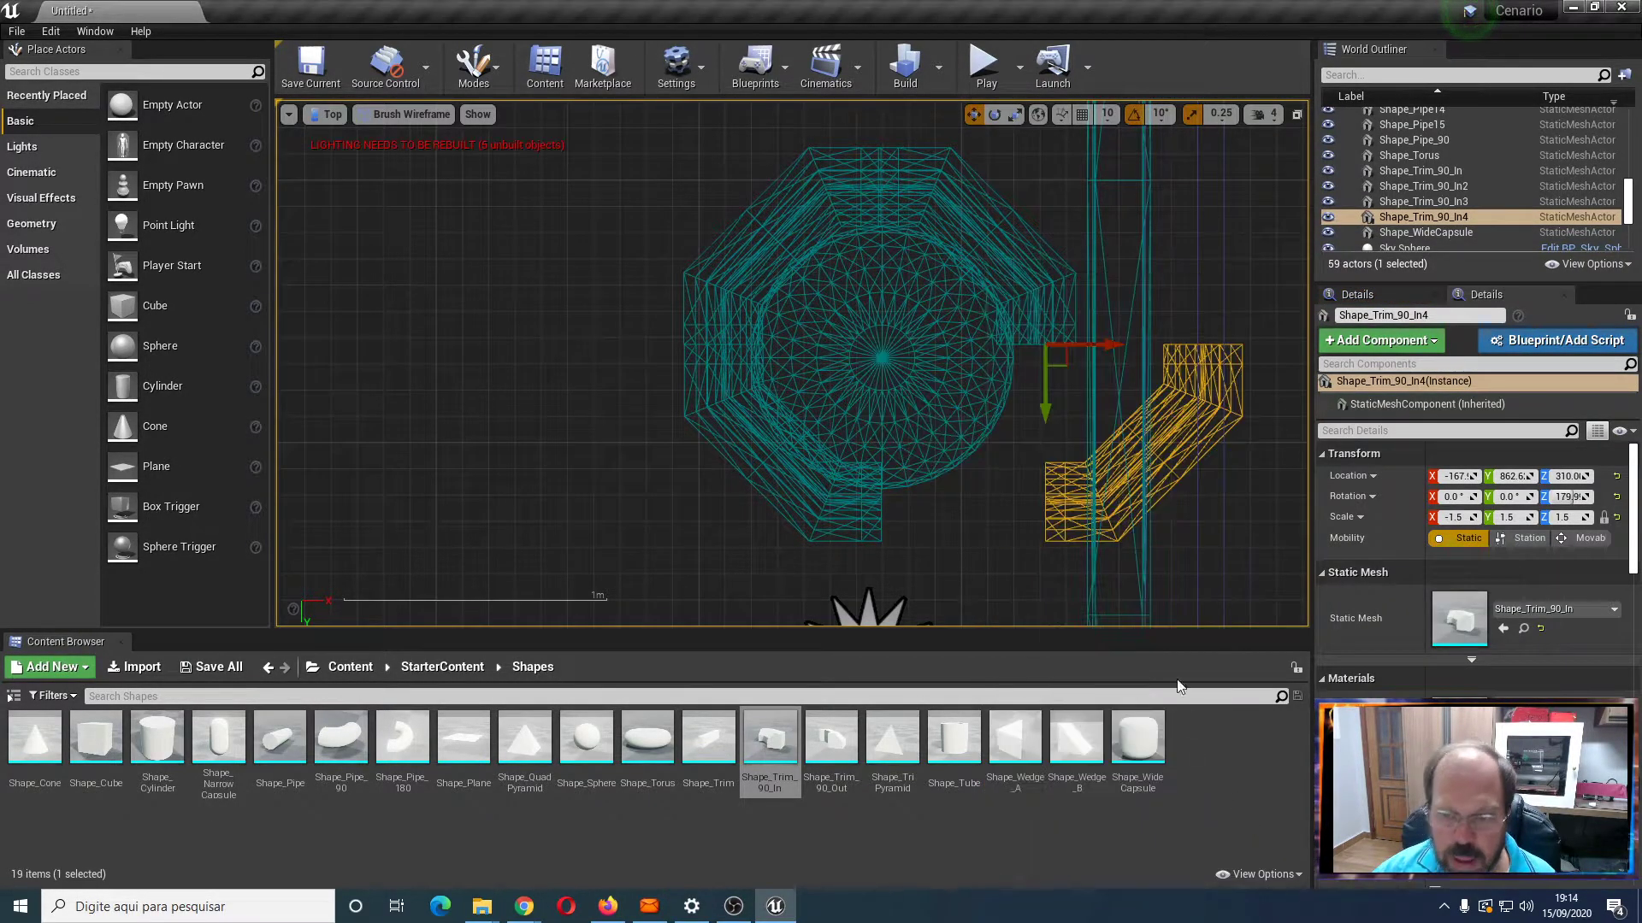
{"action": "left_click_drag", "start_coordinate": [1121, 345], "coordinate": [956, 318]}
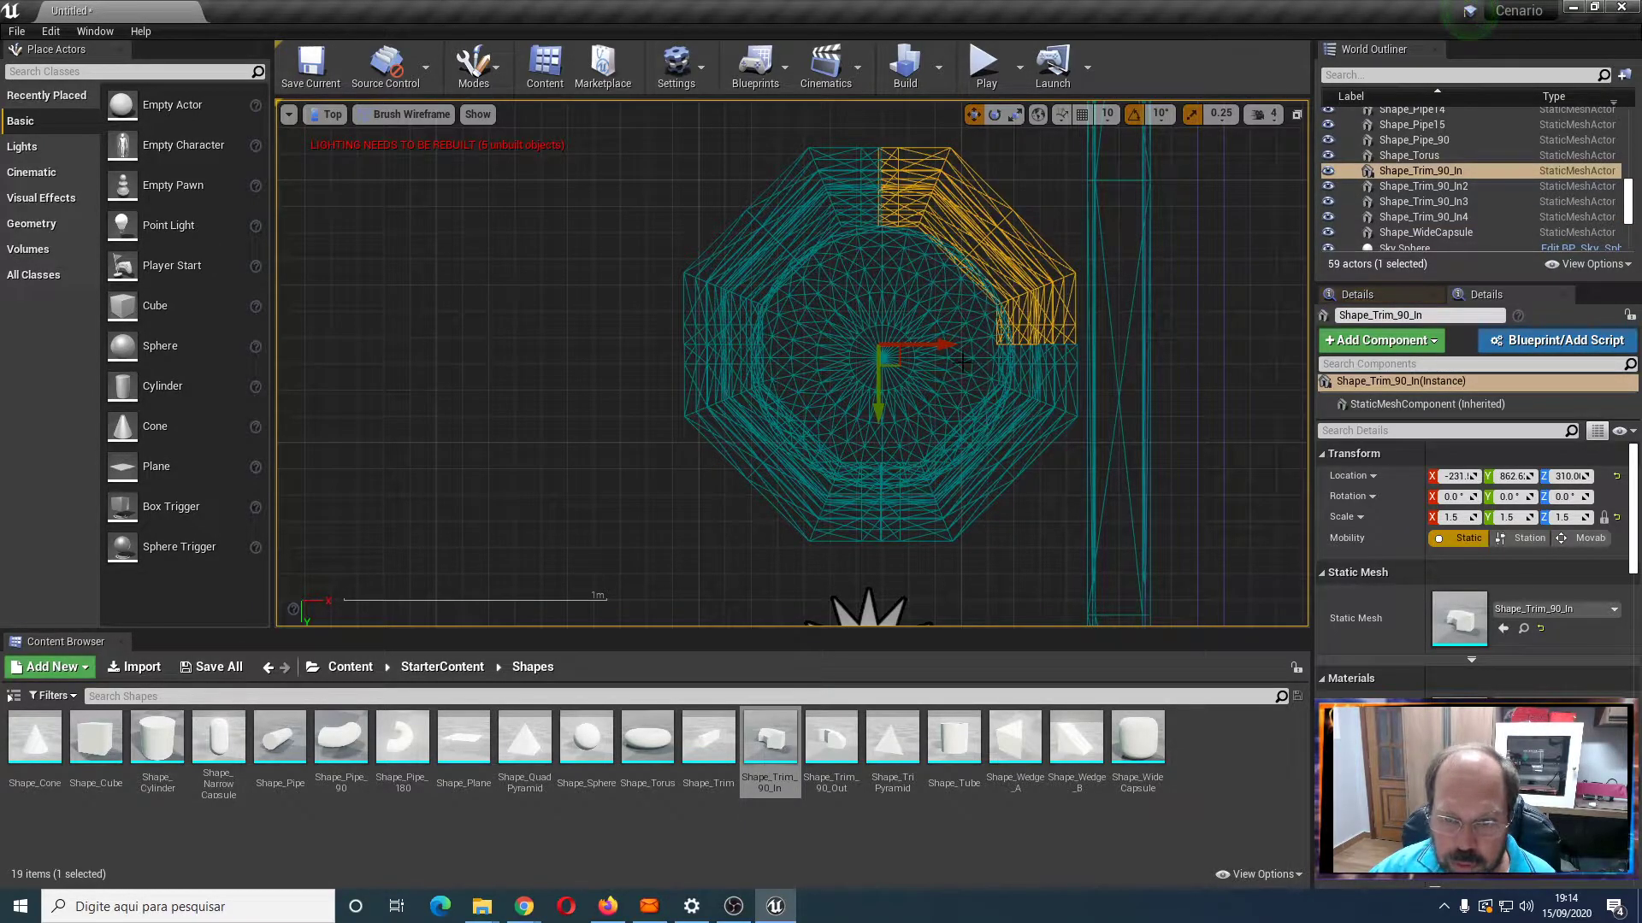
{"action": "left_click_drag", "start_coordinate": [951, 346], "coordinate": [954, 346]}
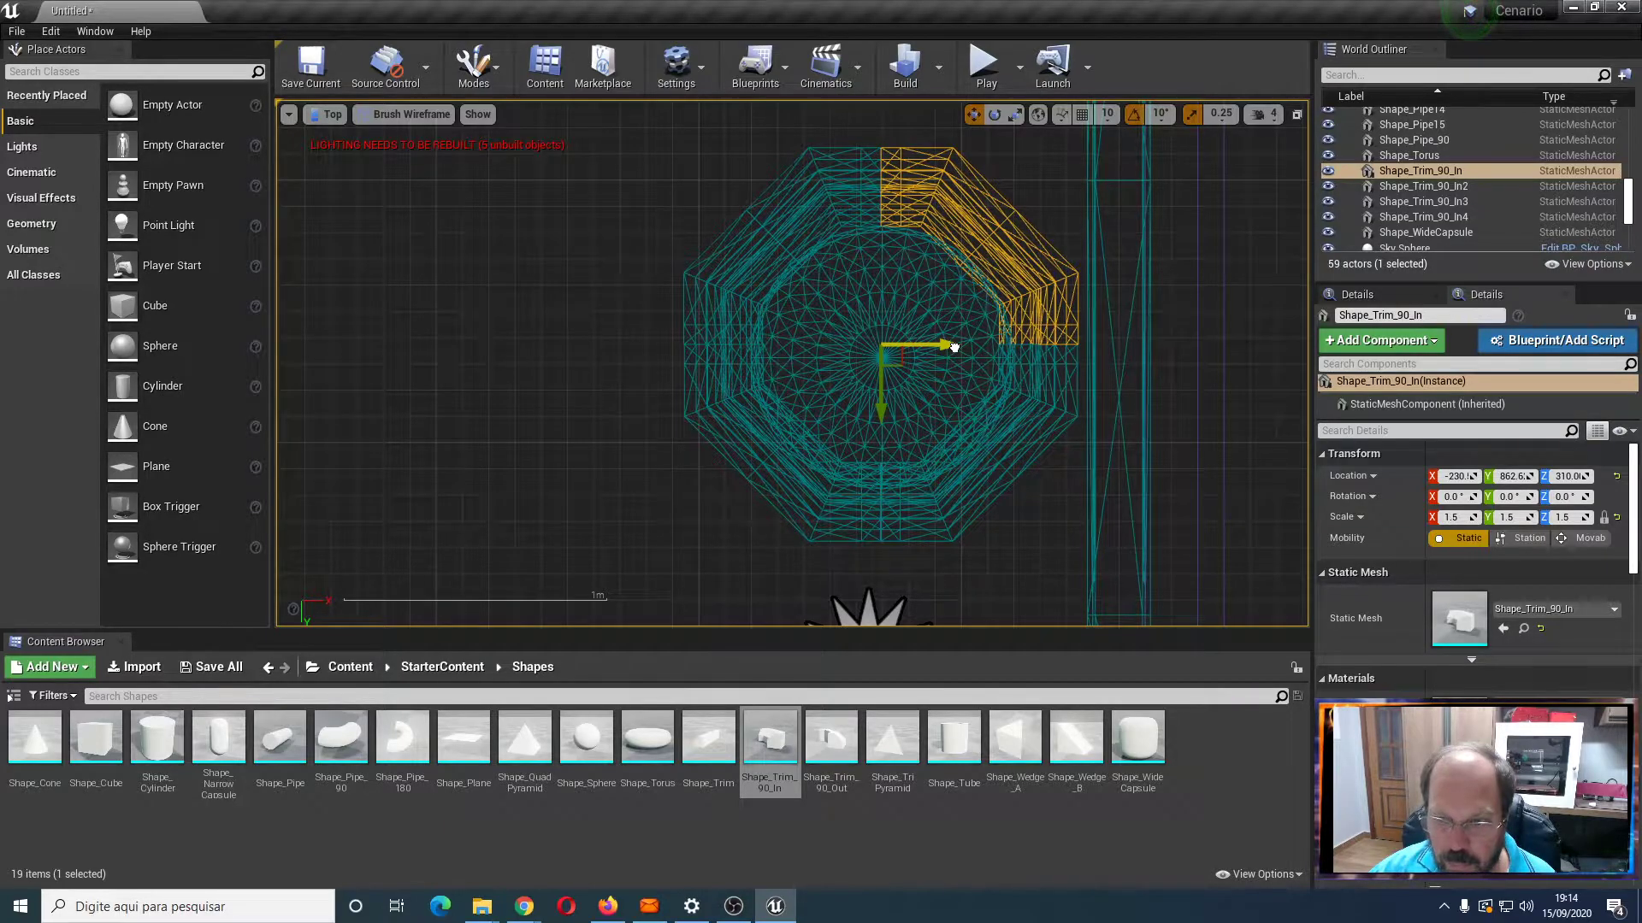
Inspect the capsule and its trim ring in the Perspective and Front views
{"action": "left_click", "coordinate": [334, 116]}
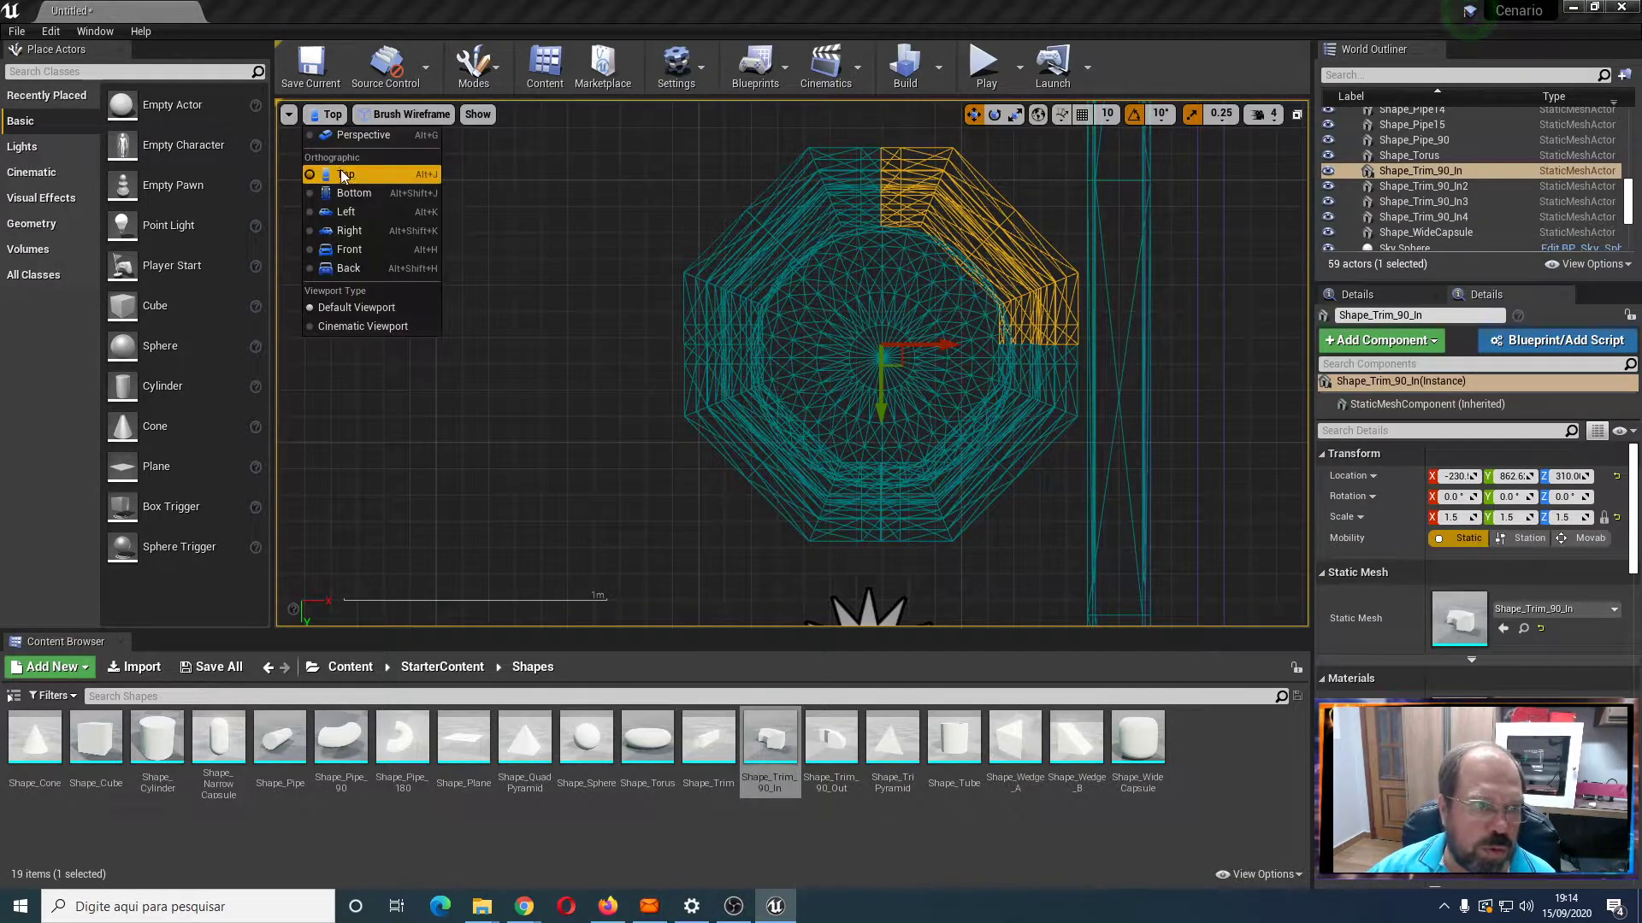
{"action": "left_click", "coordinate": [351, 139]}
{"action": "scroll", "coordinate": [834, 496], "scroll_direction": "up", "scroll_amount": 3}
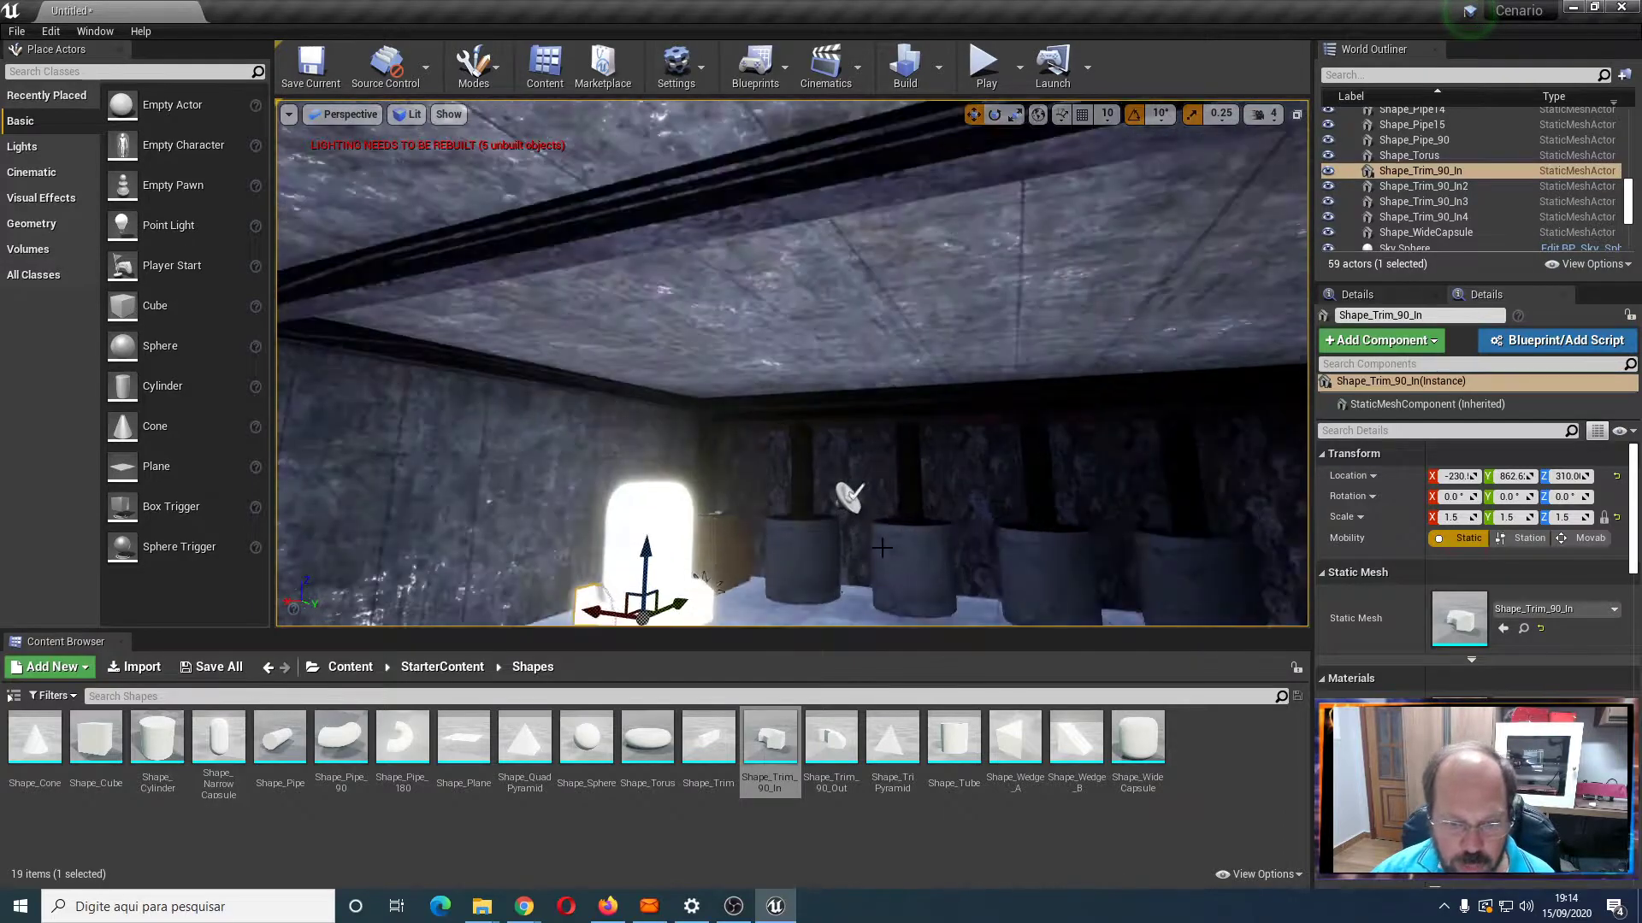
{"action": "scroll", "coordinate": [833, 495], "scroll_direction": "down", "scroll_amount": 2}
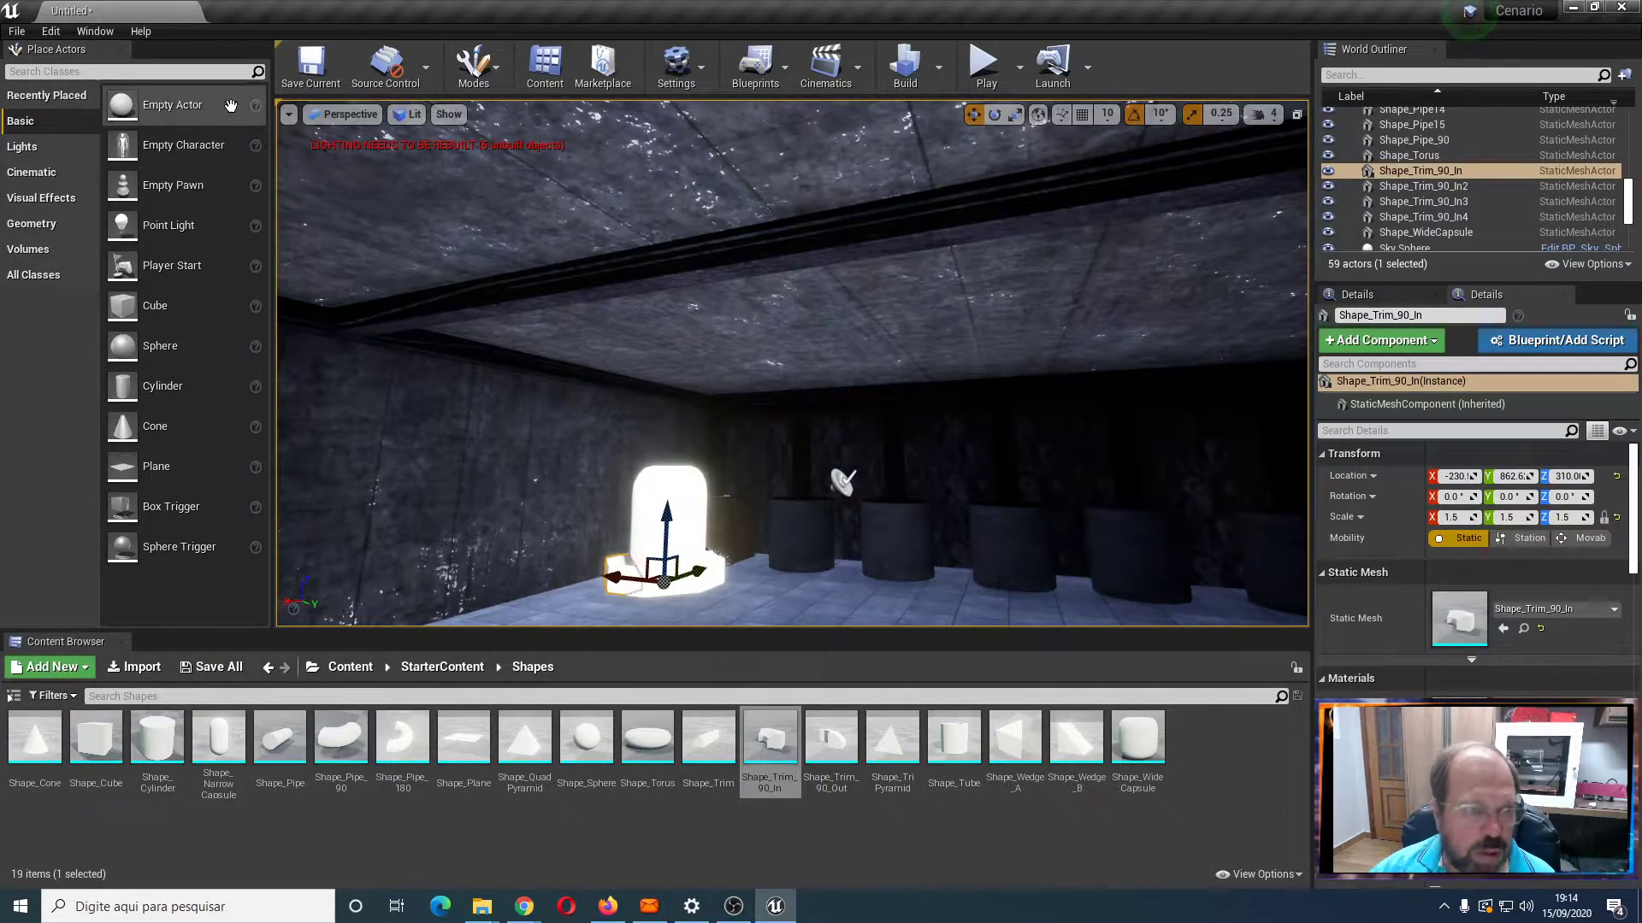
{"action": "left_click", "coordinate": [343, 114]}
{"action": "left_click", "coordinate": [366, 174]}
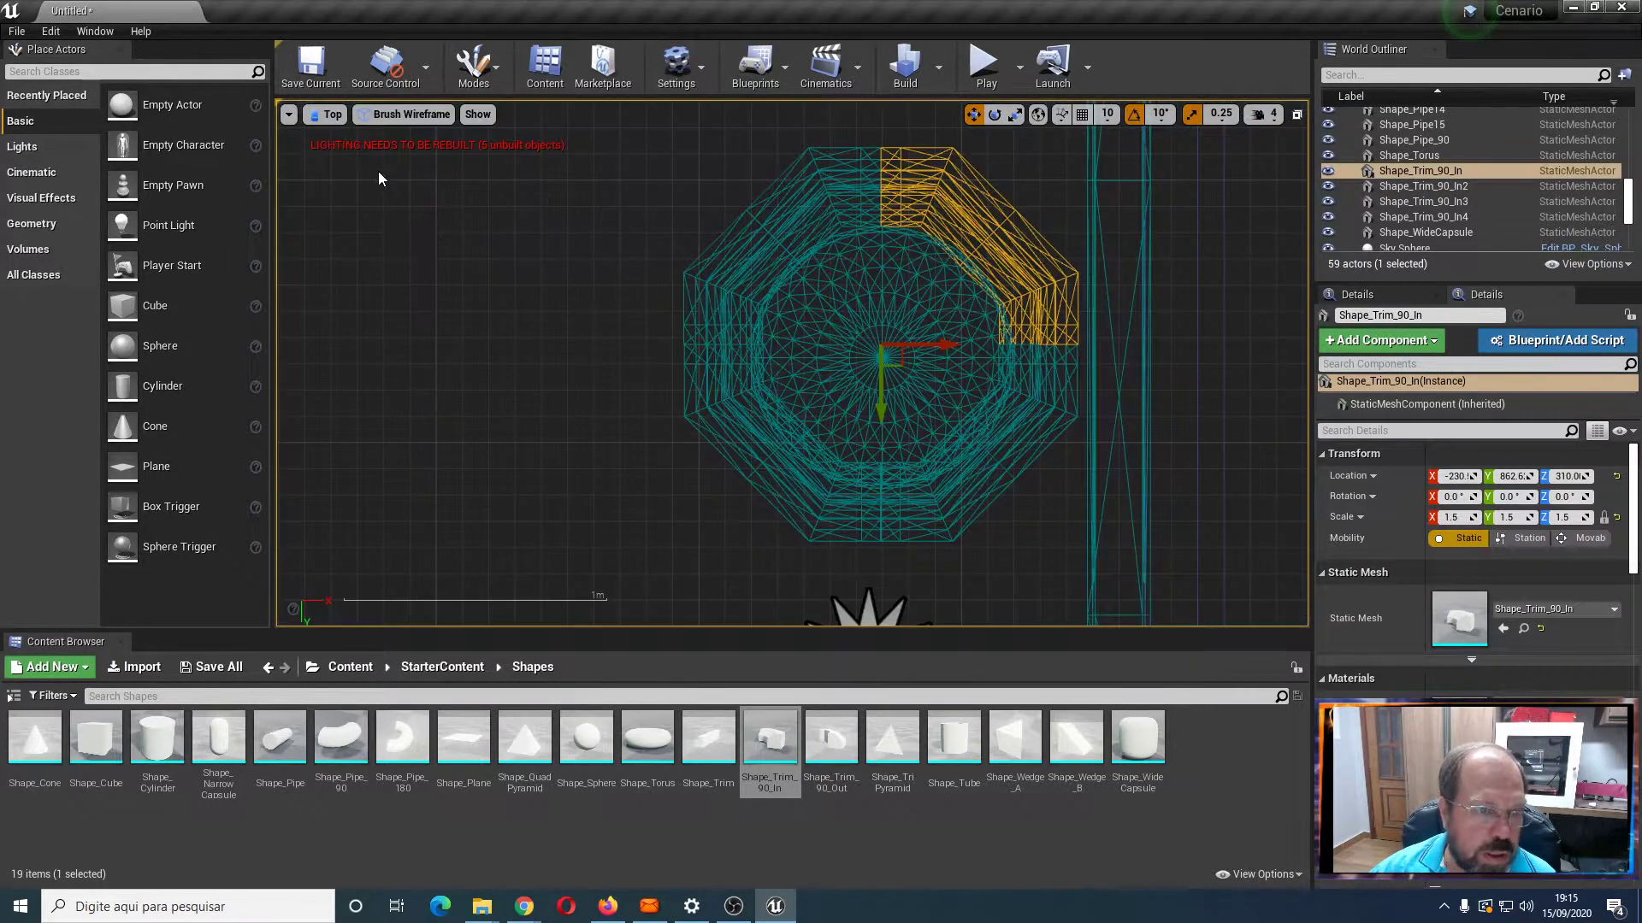
{"action": "left_click", "coordinate": [333, 114]}
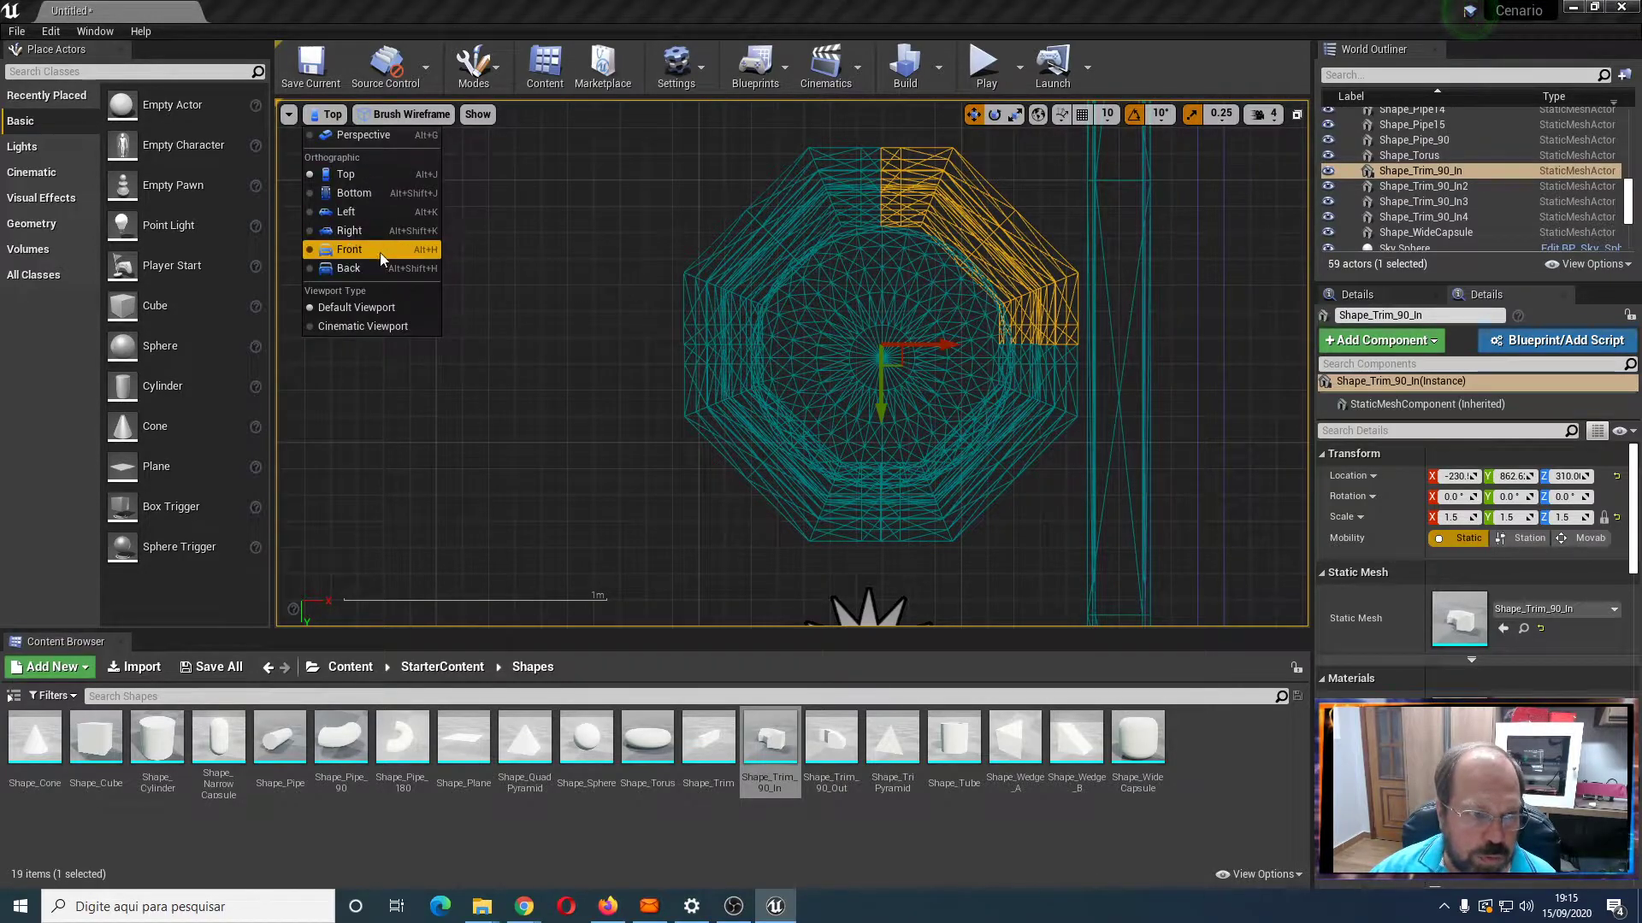
{"action": "left_click", "coordinate": [349, 249]}
{"action": "scroll", "coordinate": [638, 343], "scroll_direction": "down", "scroll_amount": 2}
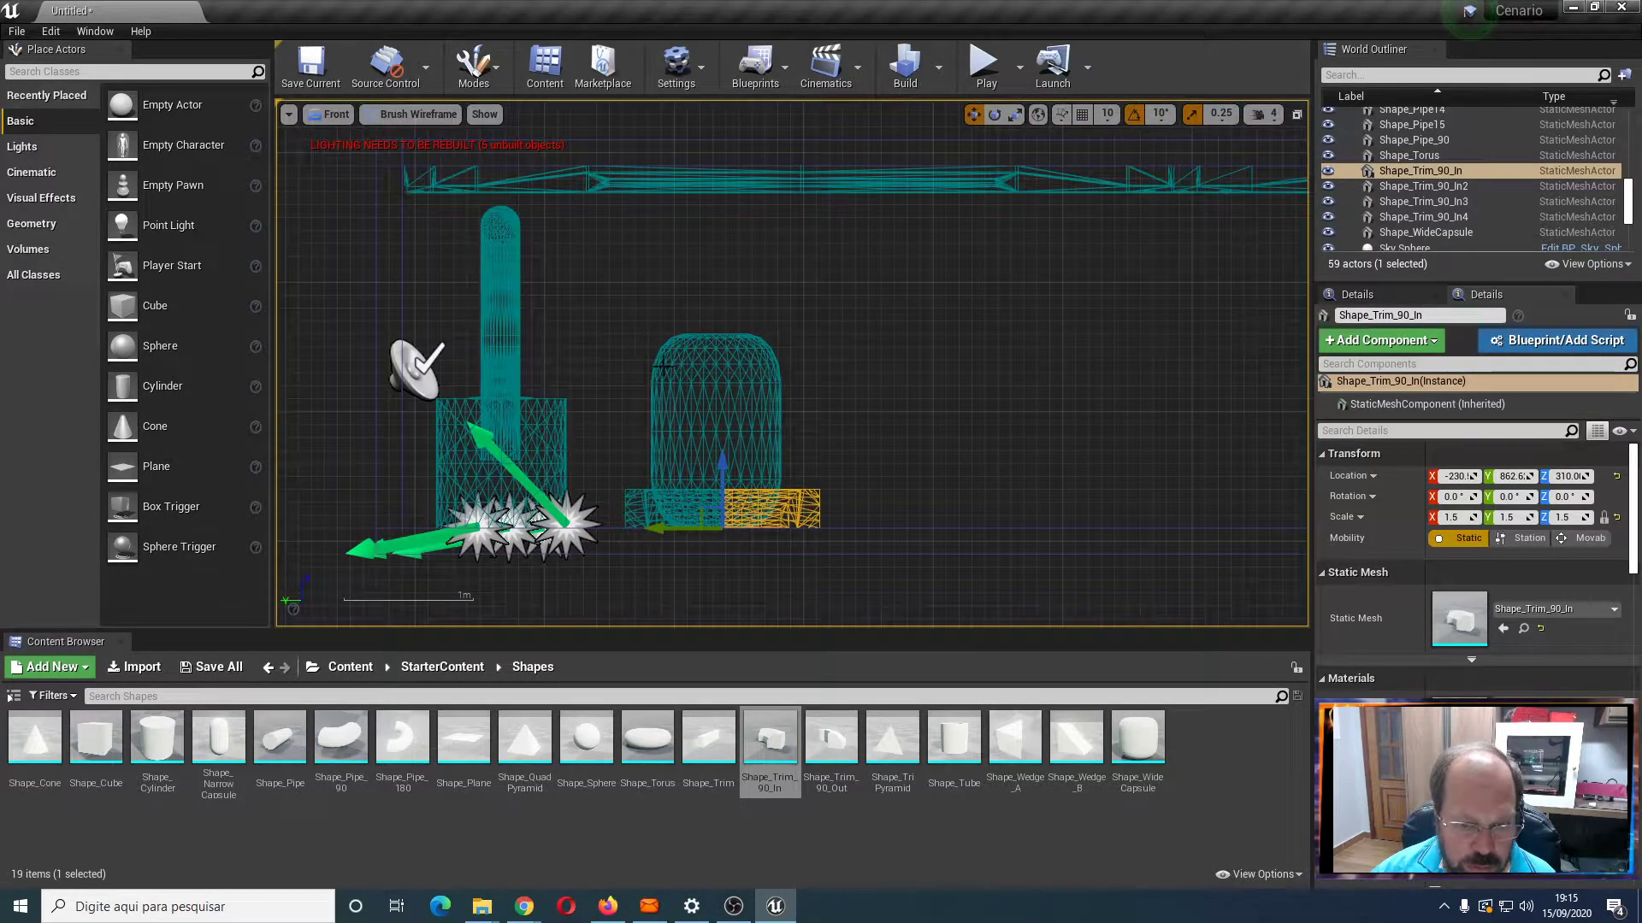
{"action": "left_click", "coordinate": [908, 463]}
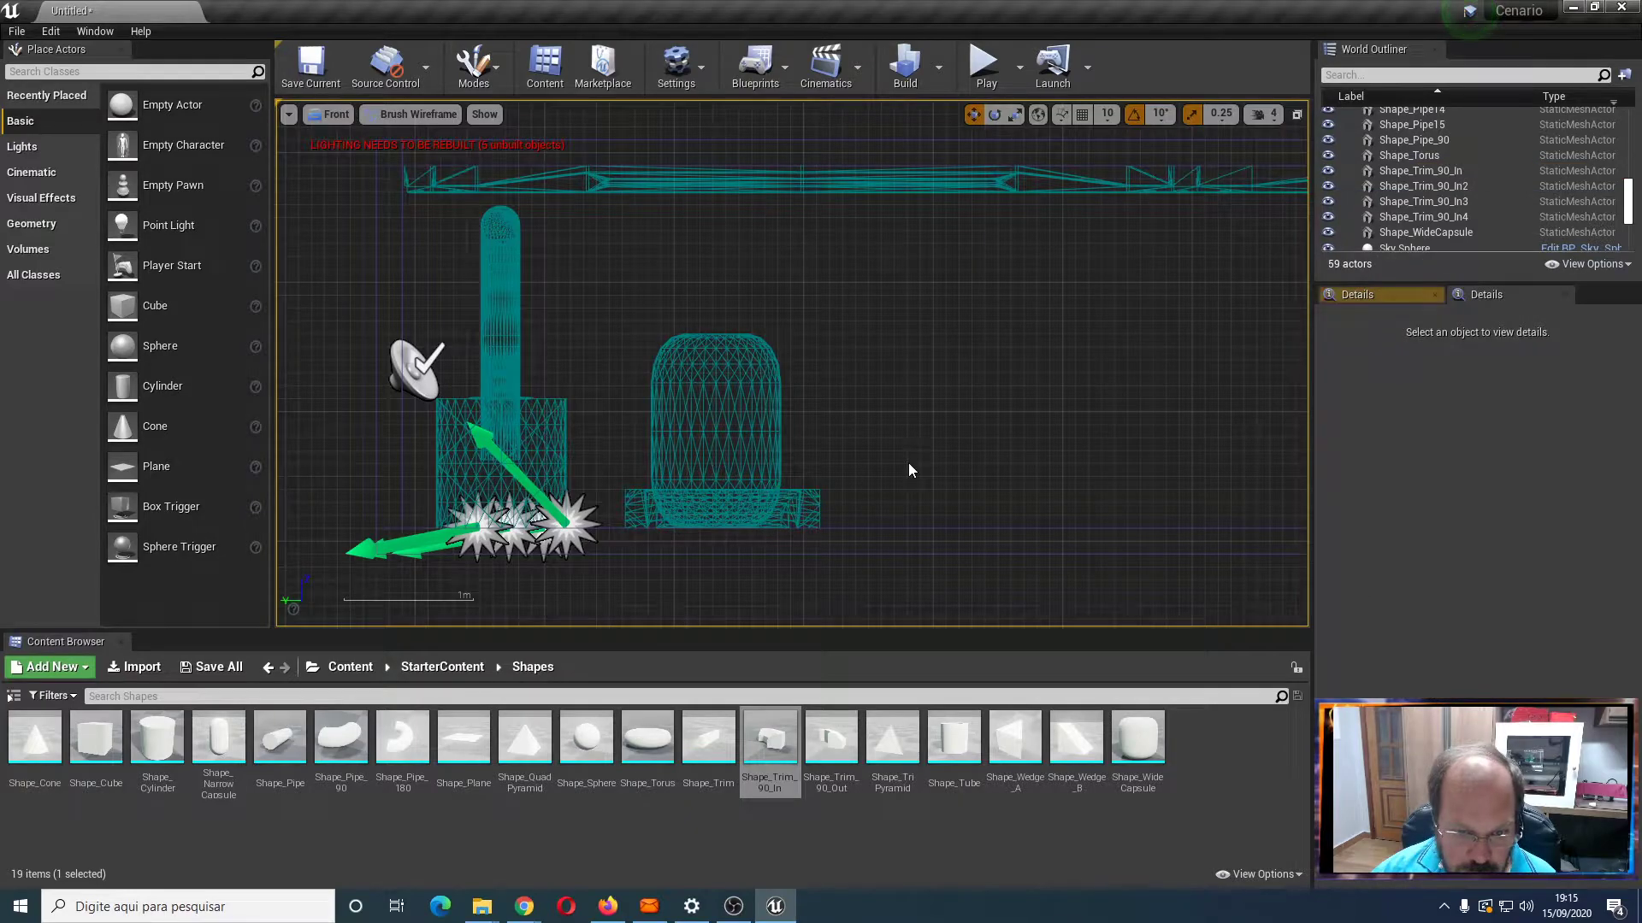
In the Top view, centre the wide capsule inside the trim ring at about Y 862.8
{"action": "left_click", "coordinate": [330, 114]}
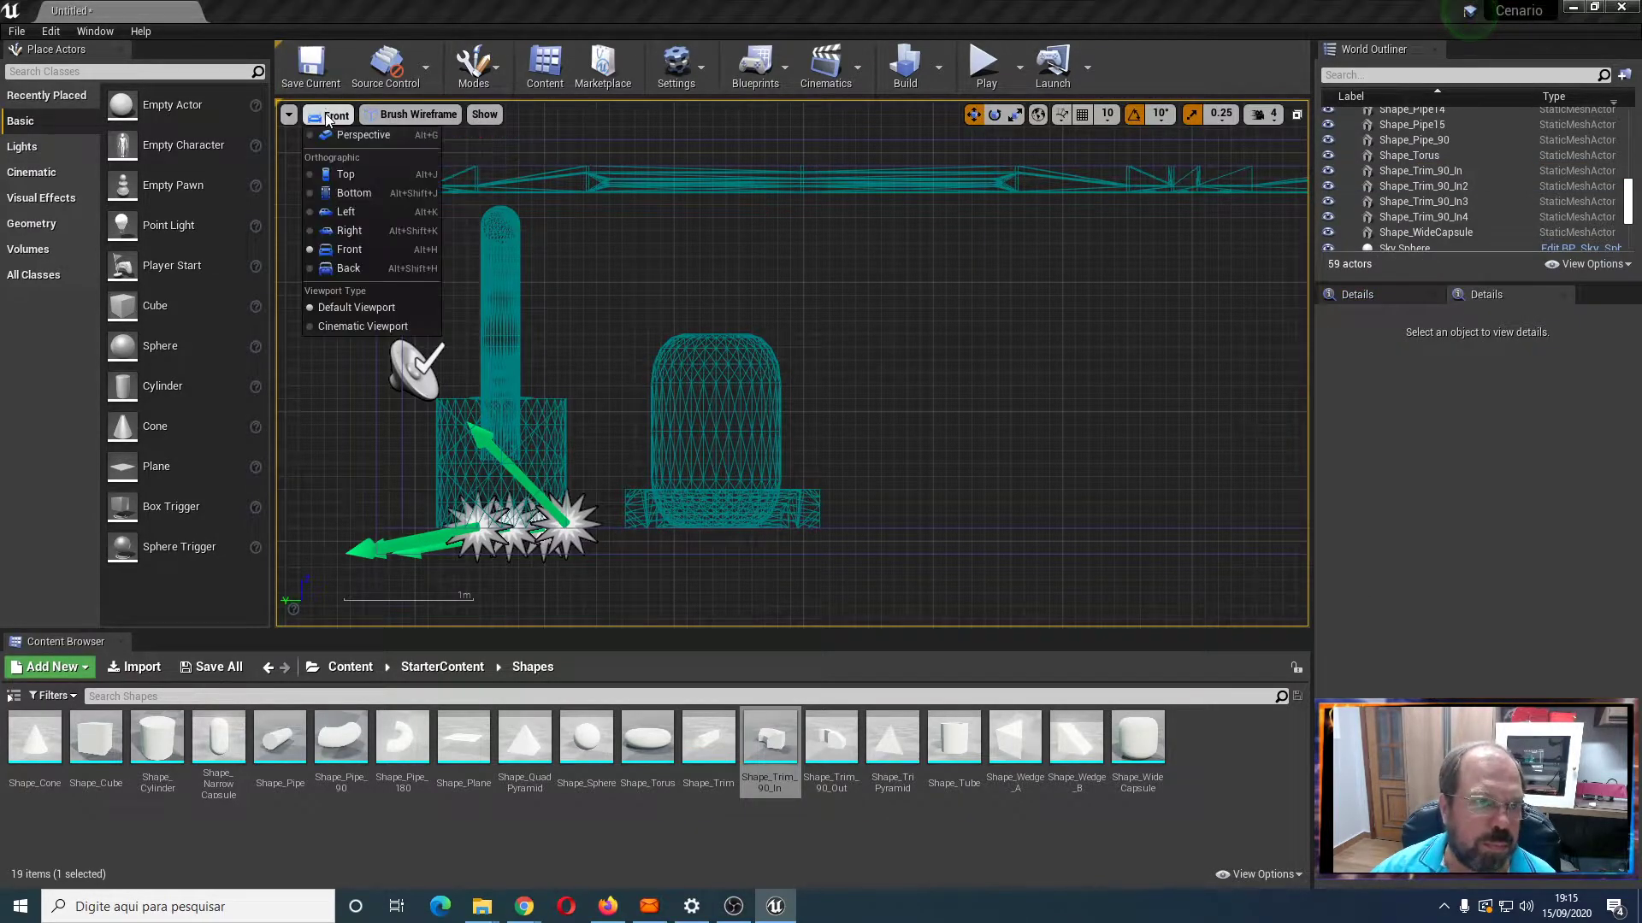
{"action": "left_click", "coordinate": [358, 172]}
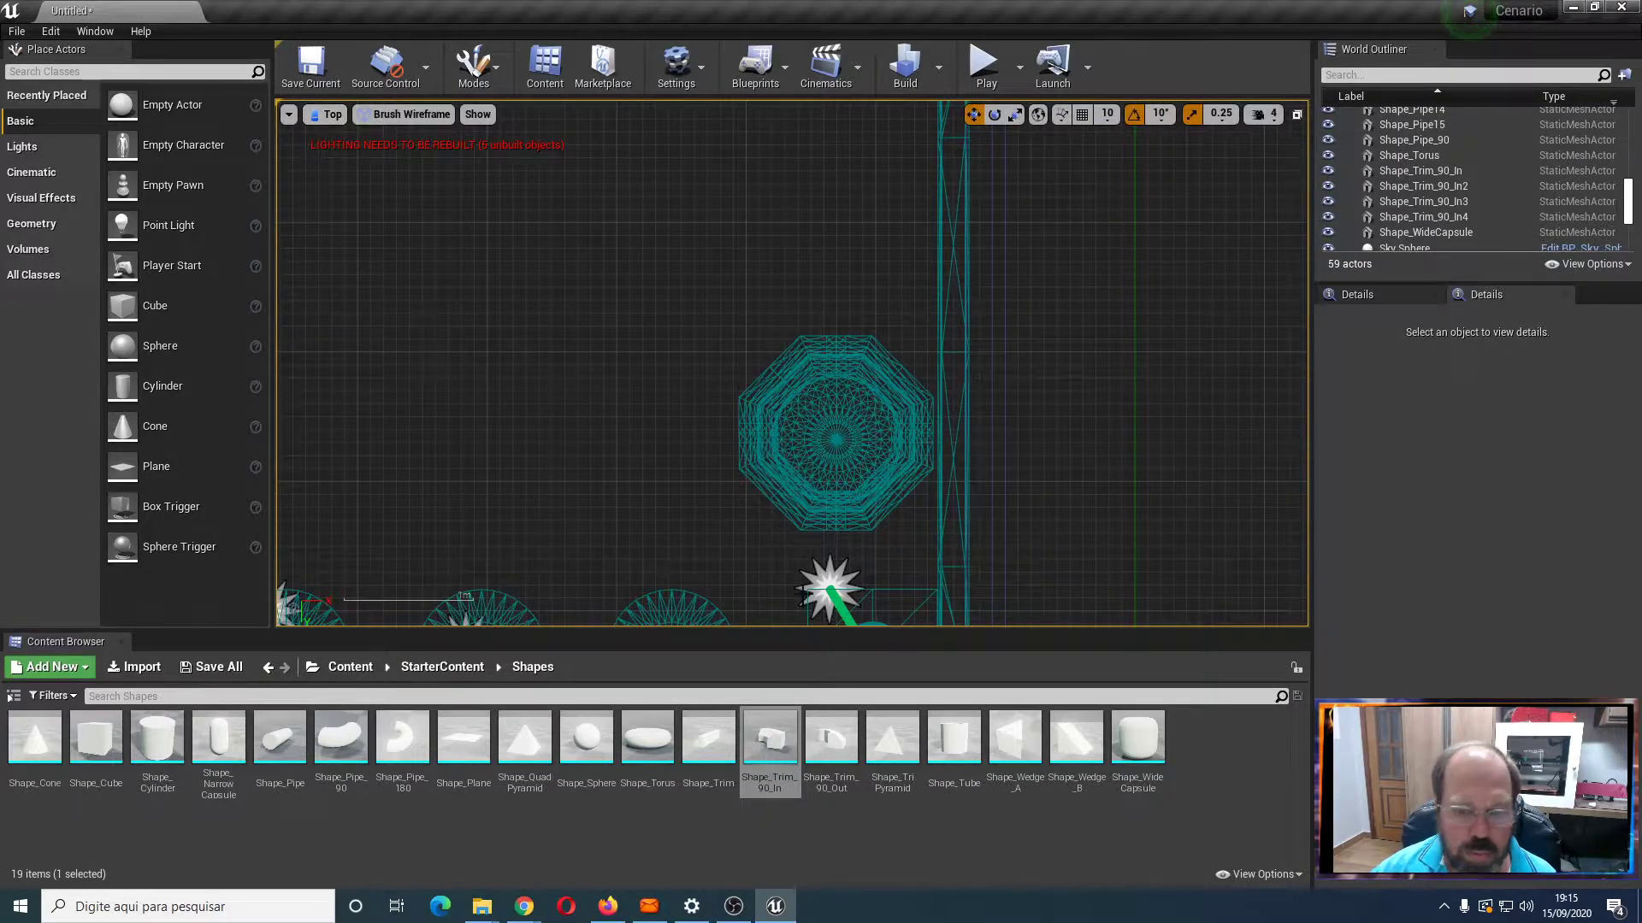
{"action": "right_click_drag", "start_coordinate": [1058, 520], "coordinate": [1040, 391]}
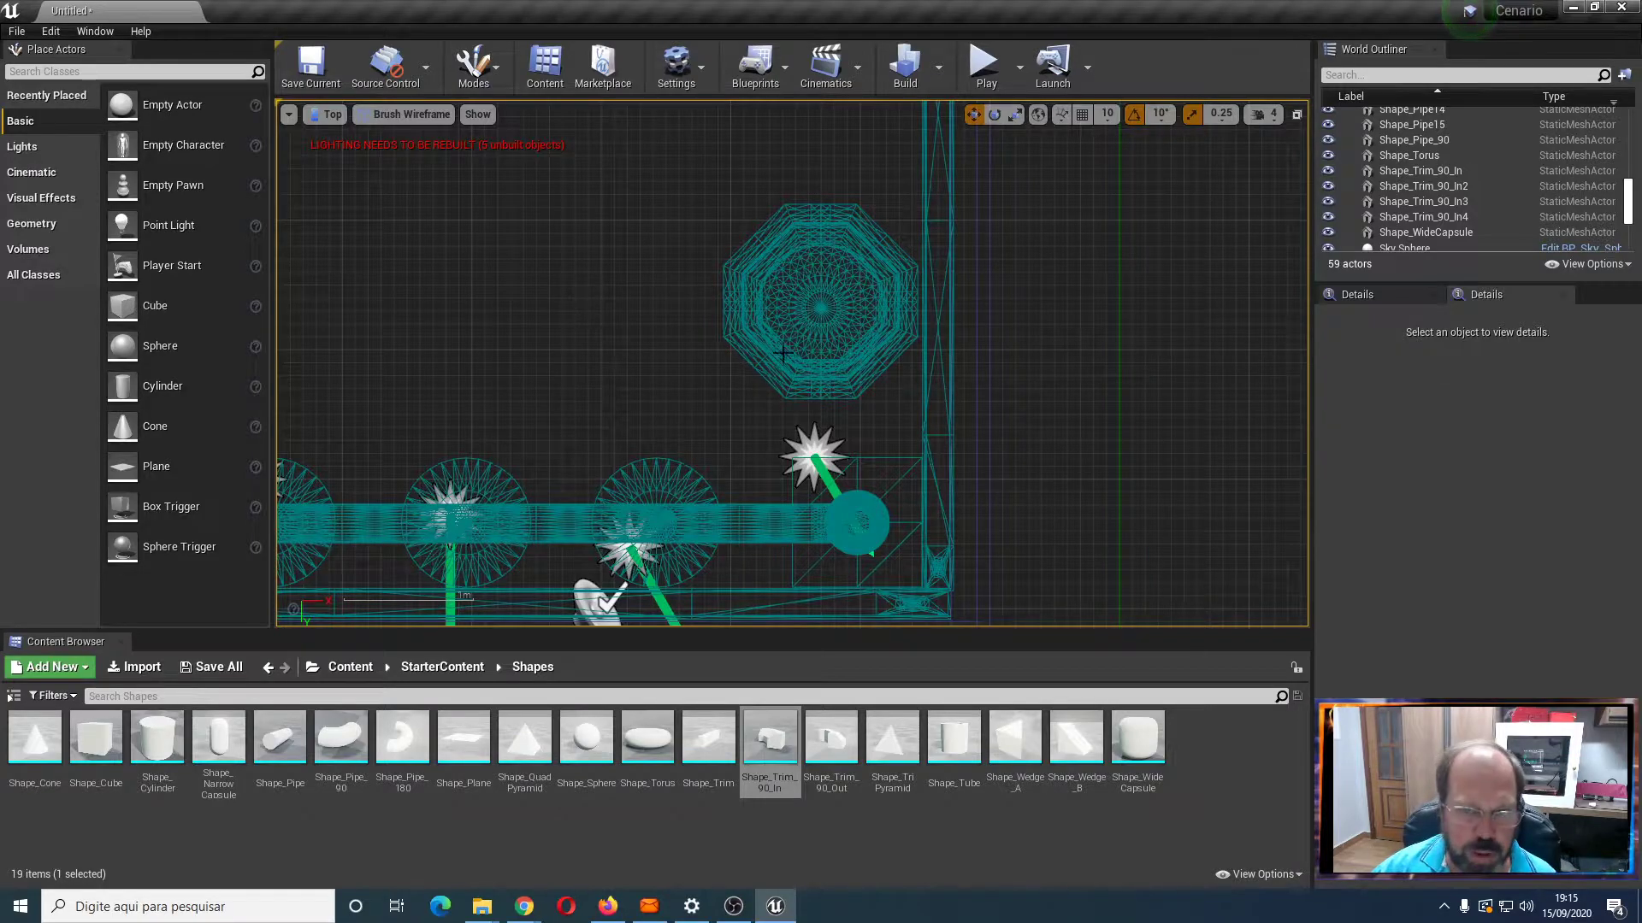
{"action": "scroll", "coordinate": [783, 361], "scroll_direction": "up", "scroll_amount": 1}
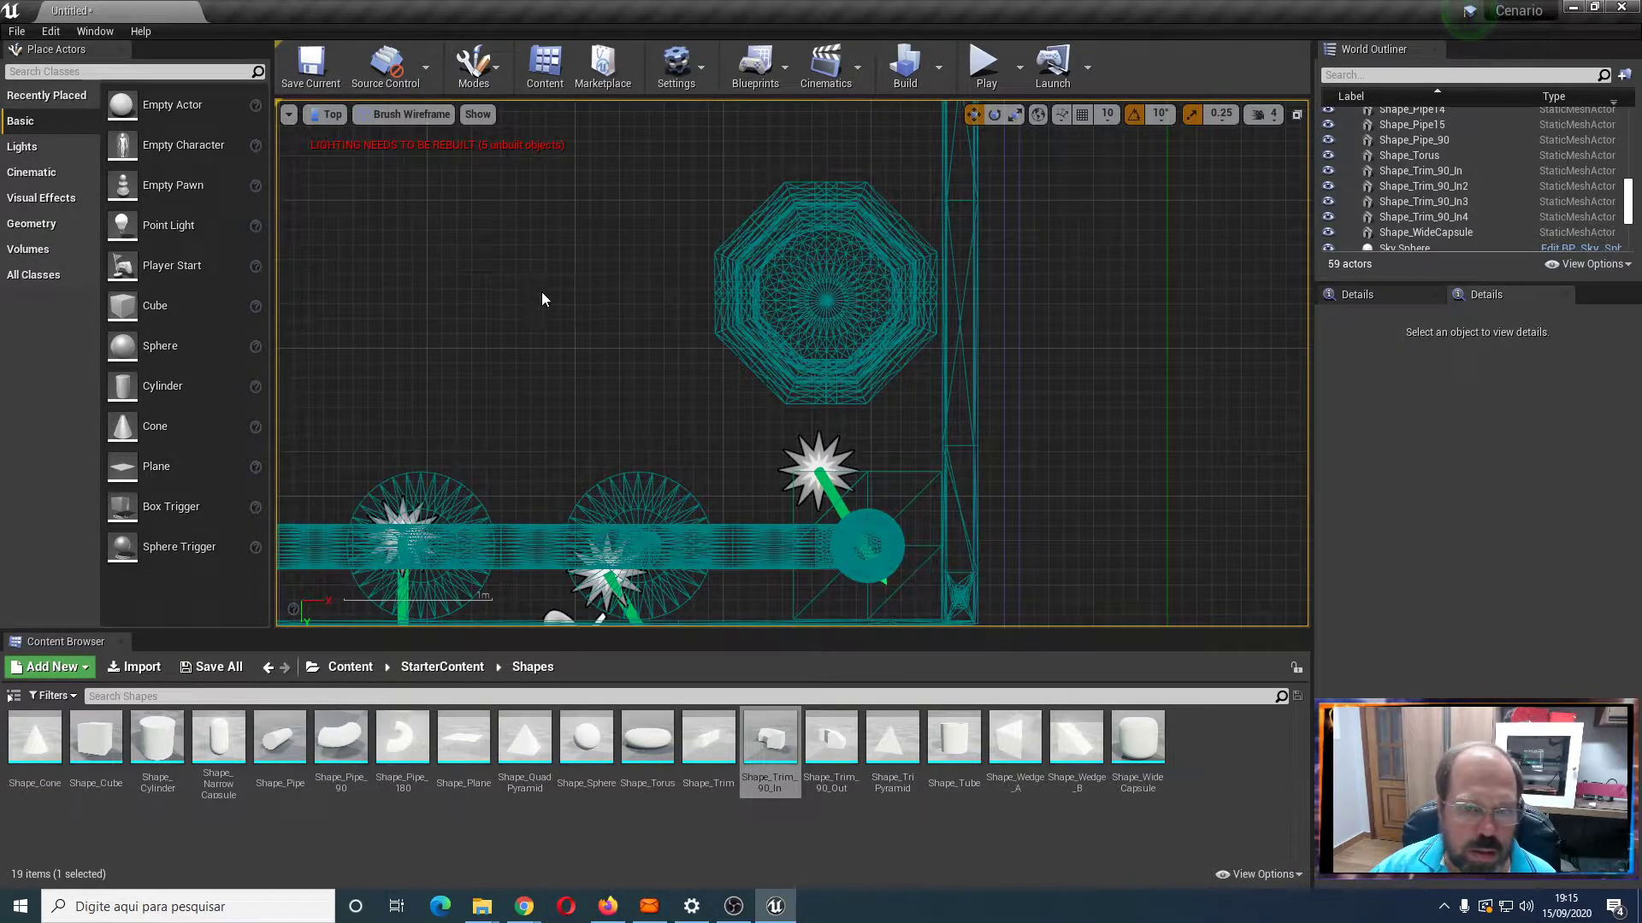
{"action": "left_click", "coordinate": [806, 303]}
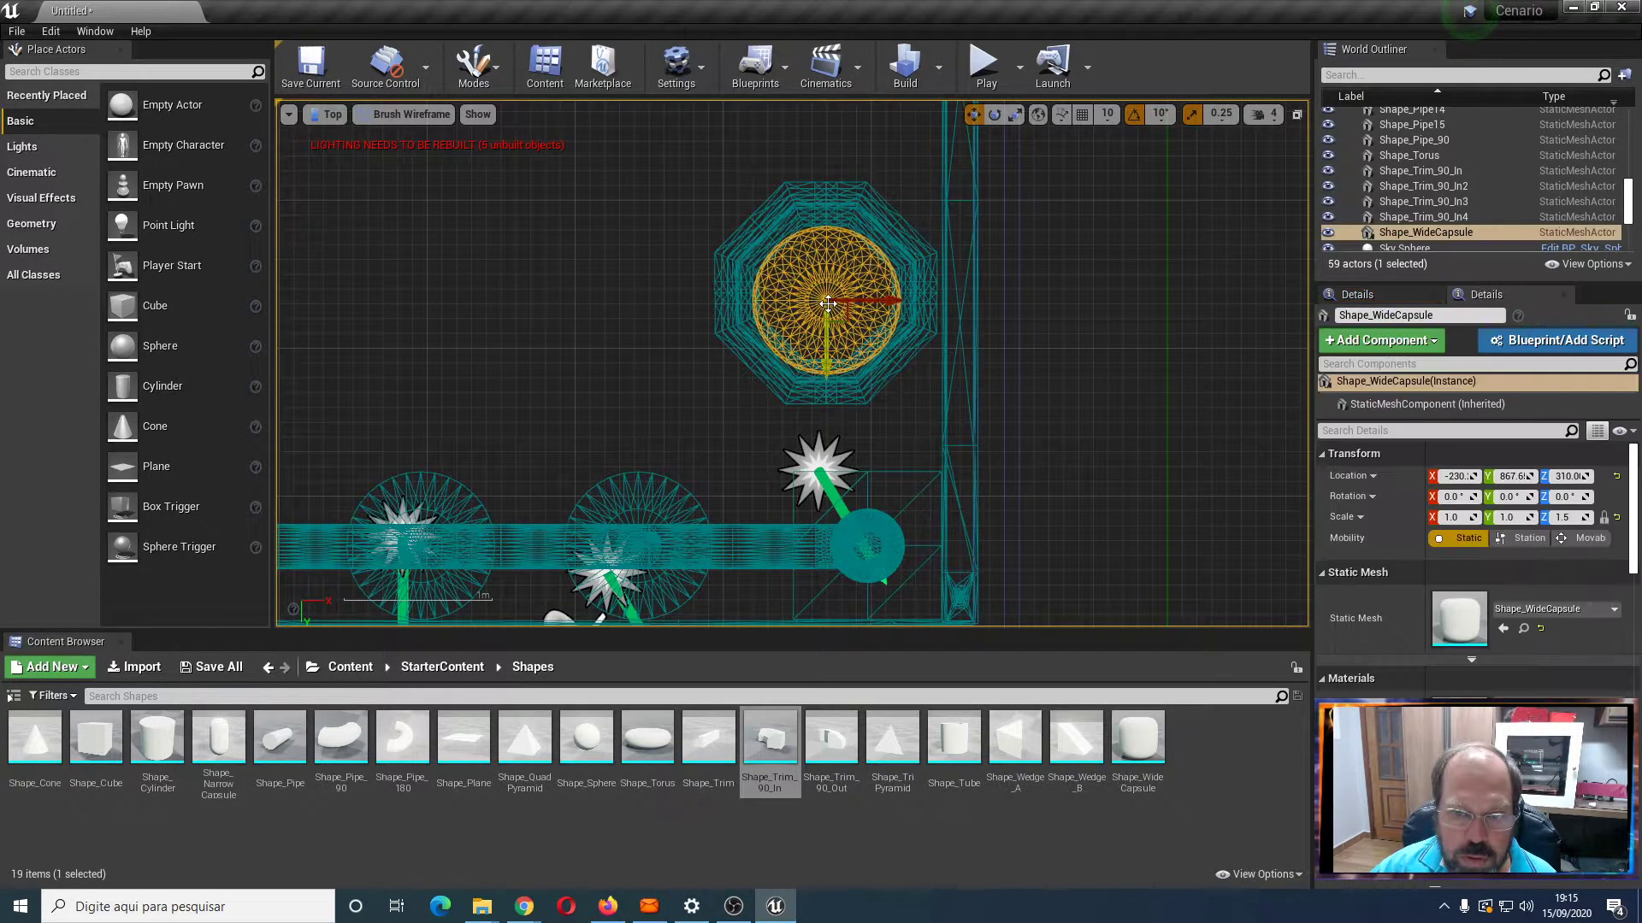
{"action": "left_click_drag", "start_coordinate": [828, 369], "coordinate": [828, 363]}
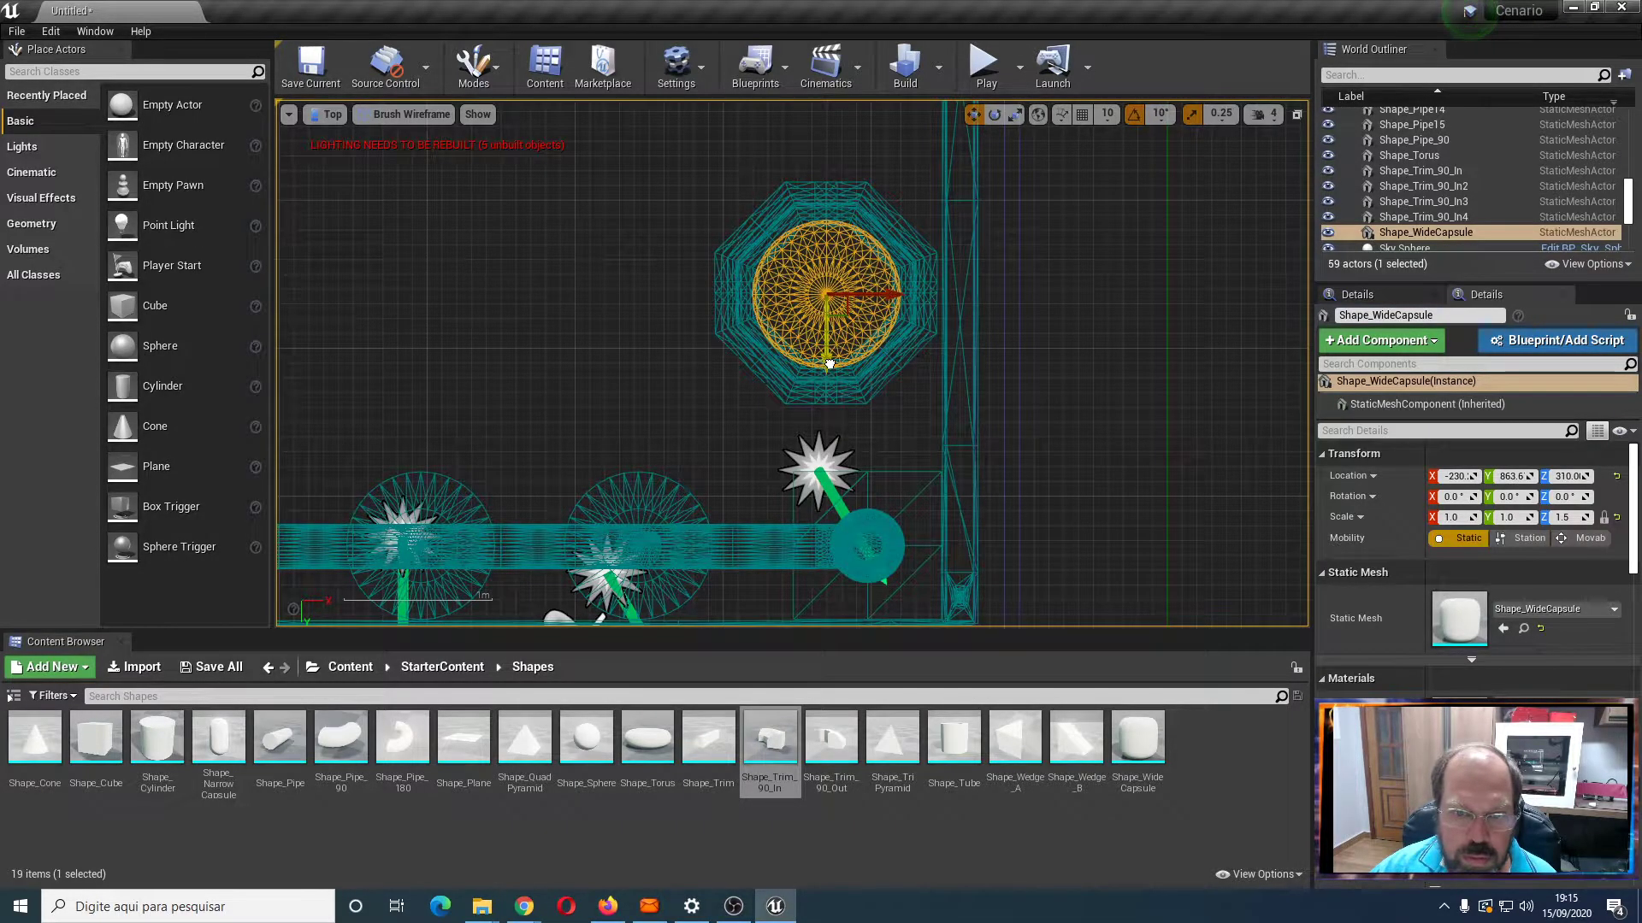
{"action": "scroll", "coordinate": [829, 363], "scroll_direction": "up", "scroll_amount": 2}
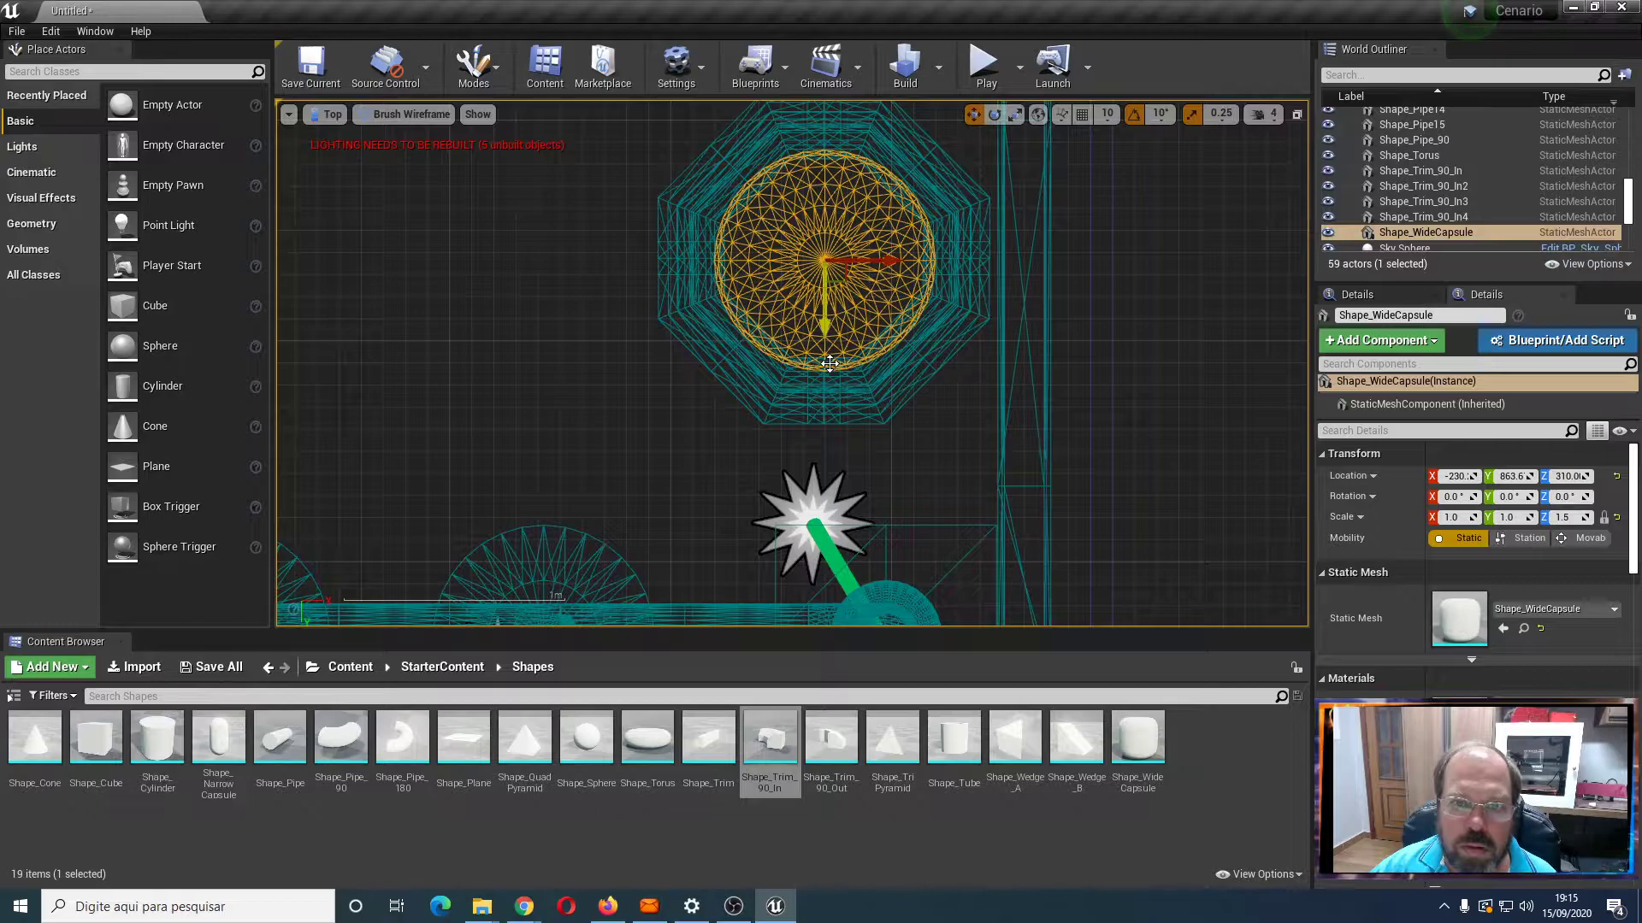
{"action": "left_click_drag", "start_coordinate": [828, 343], "coordinate": [827, 328]}
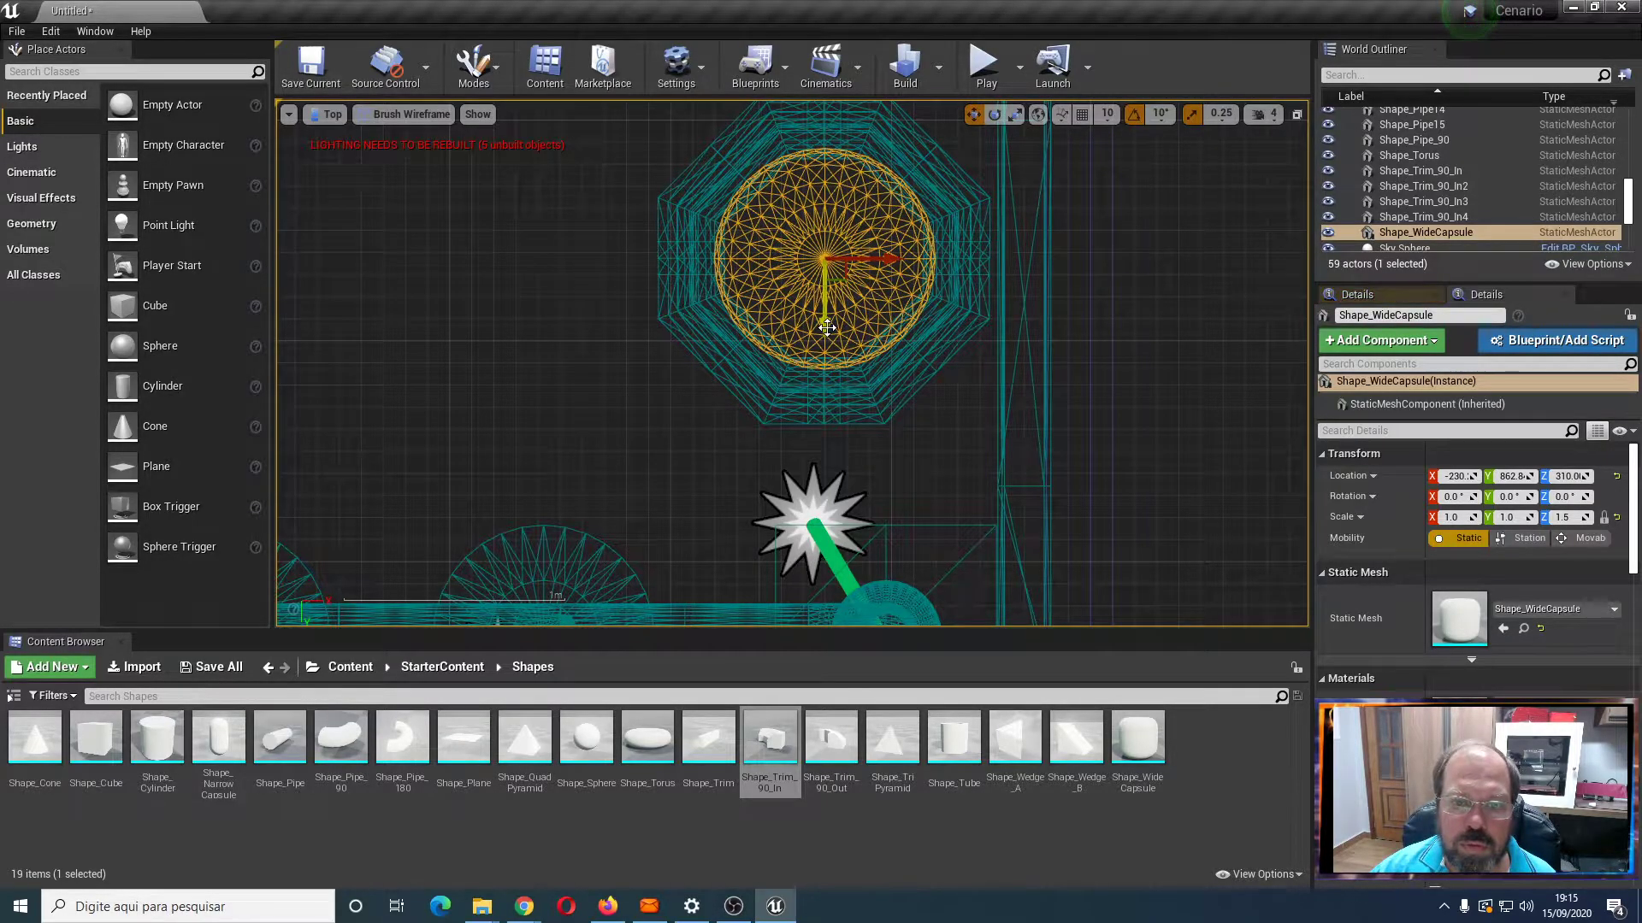
{"action": "scroll", "coordinate": [602, 364], "scroll_direction": "down", "scroll_amount": 3}
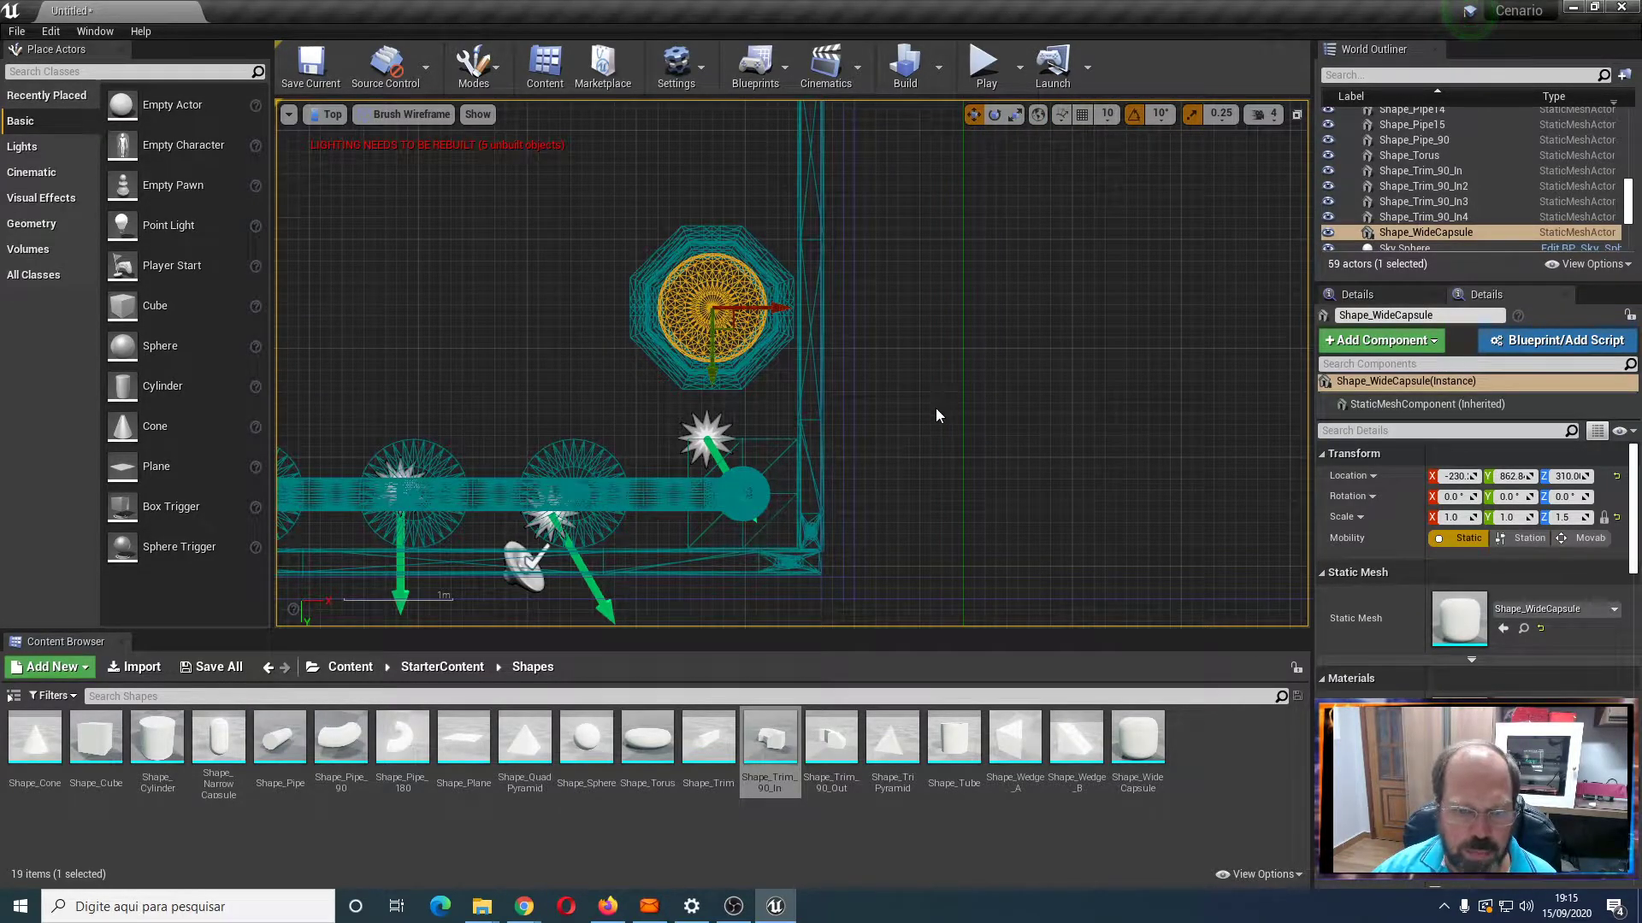
{"action": "scroll", "coordinate": [935, 415], "scroll_direction": "down", "scroll_amount": 1}
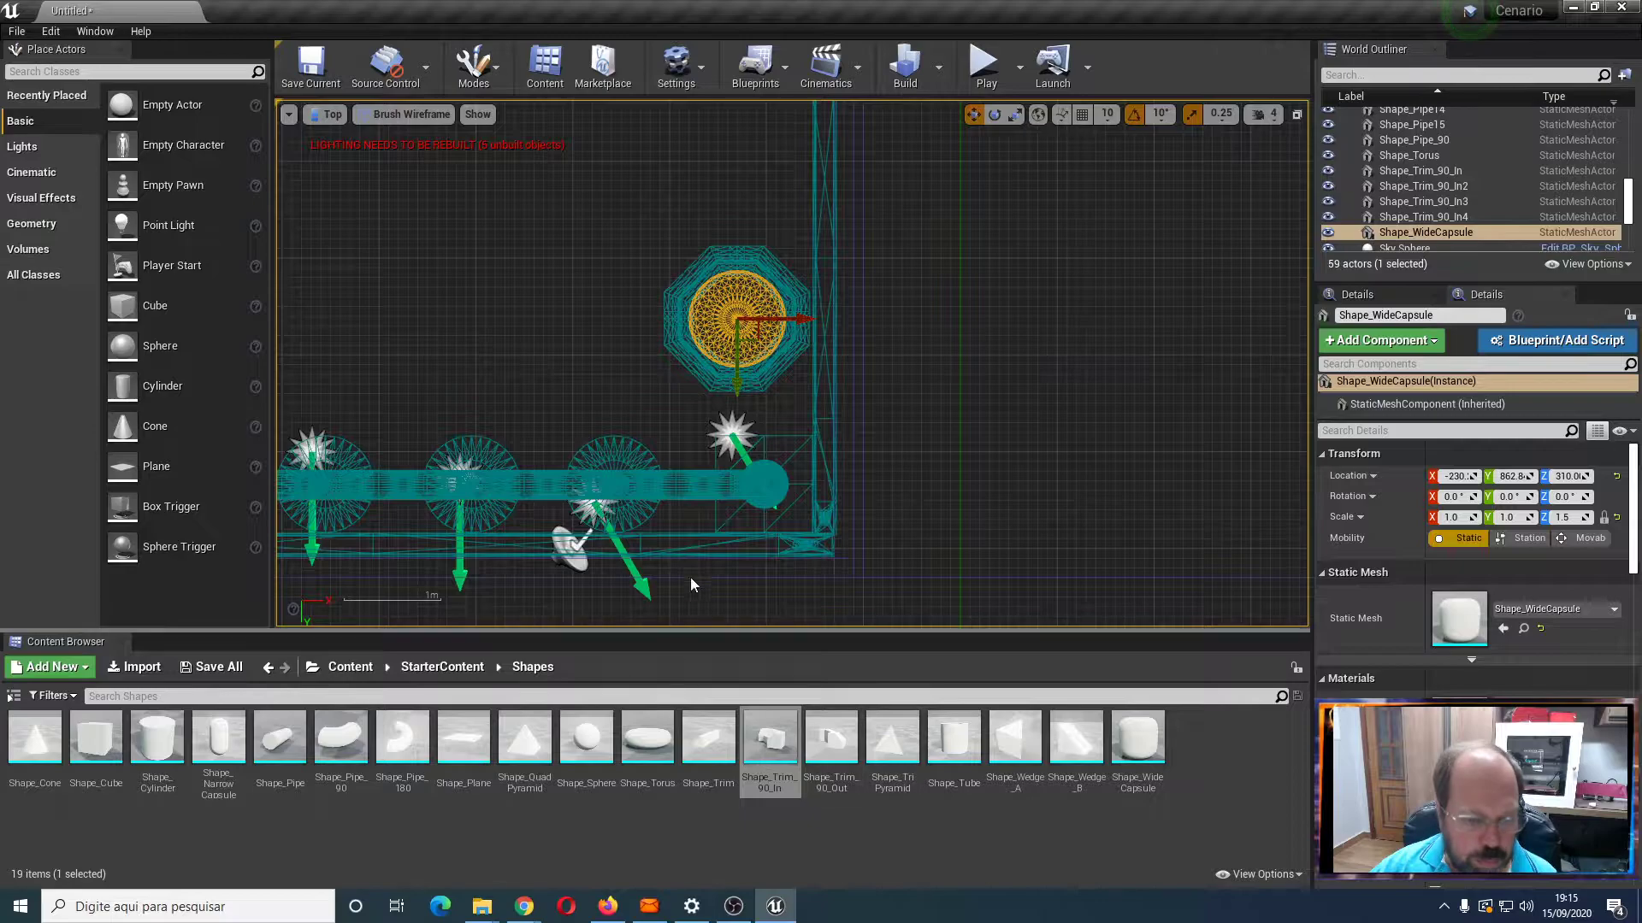
Return to the Perspective view and open the Materiais folder inside StarterContent's Criacao folder
{"action": "left_click", "coordinate": [328, 114]}
{"action": "left_click", "coordinate": [346, 137]}
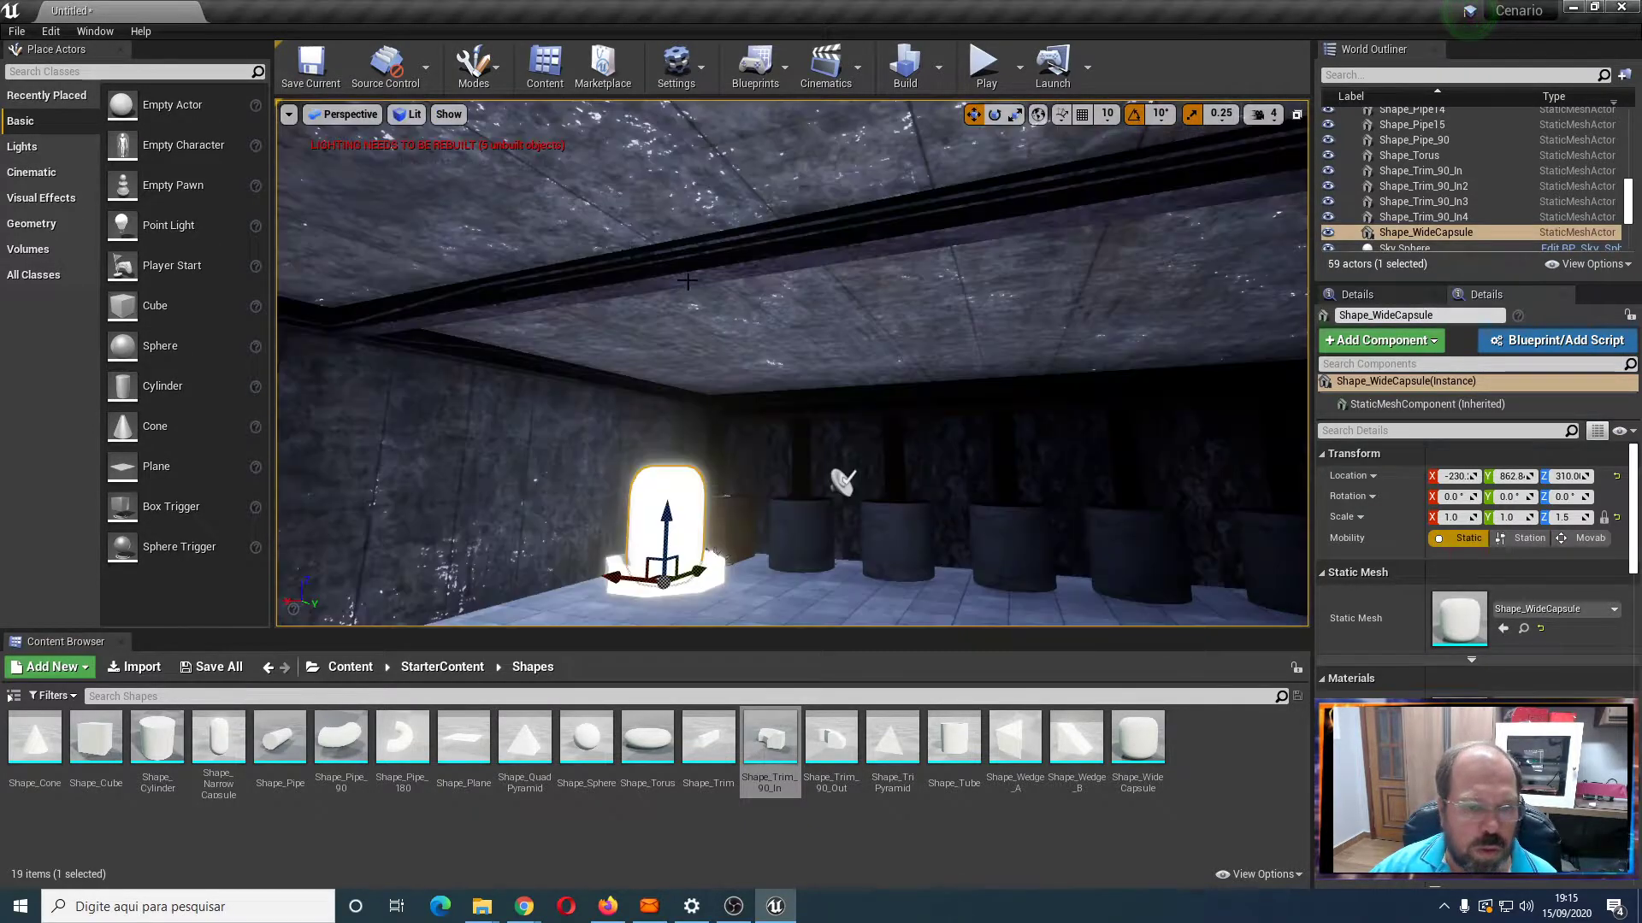
{"action": "left_click", "coordinate": [442, 667]}
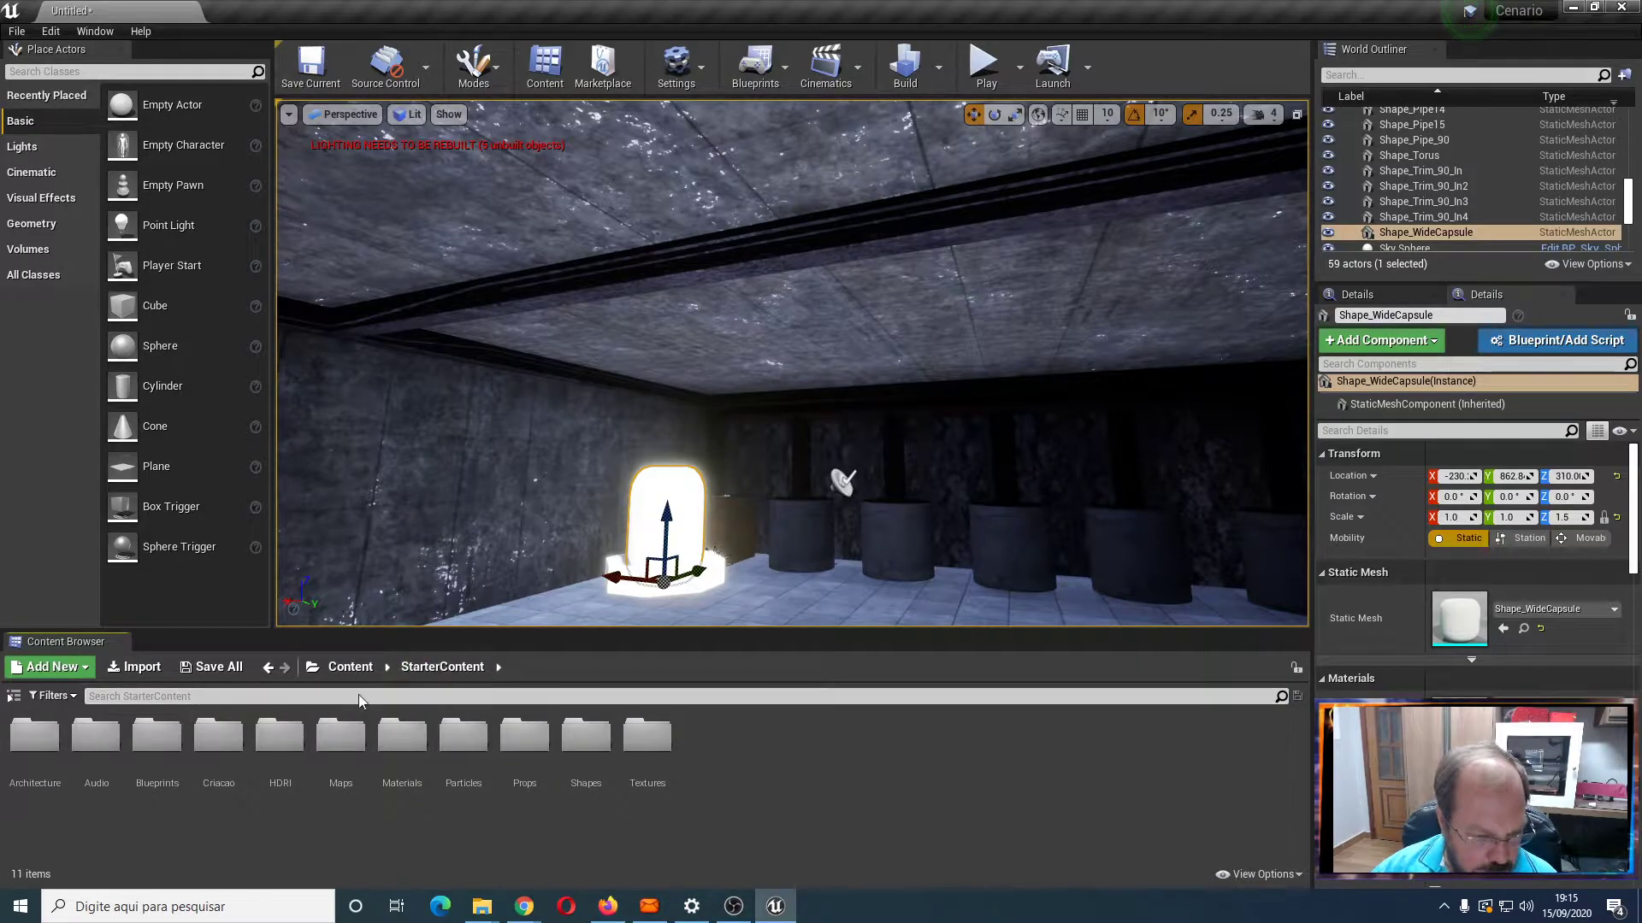
{"action": "double_click", "coordinate": [215, 756]}
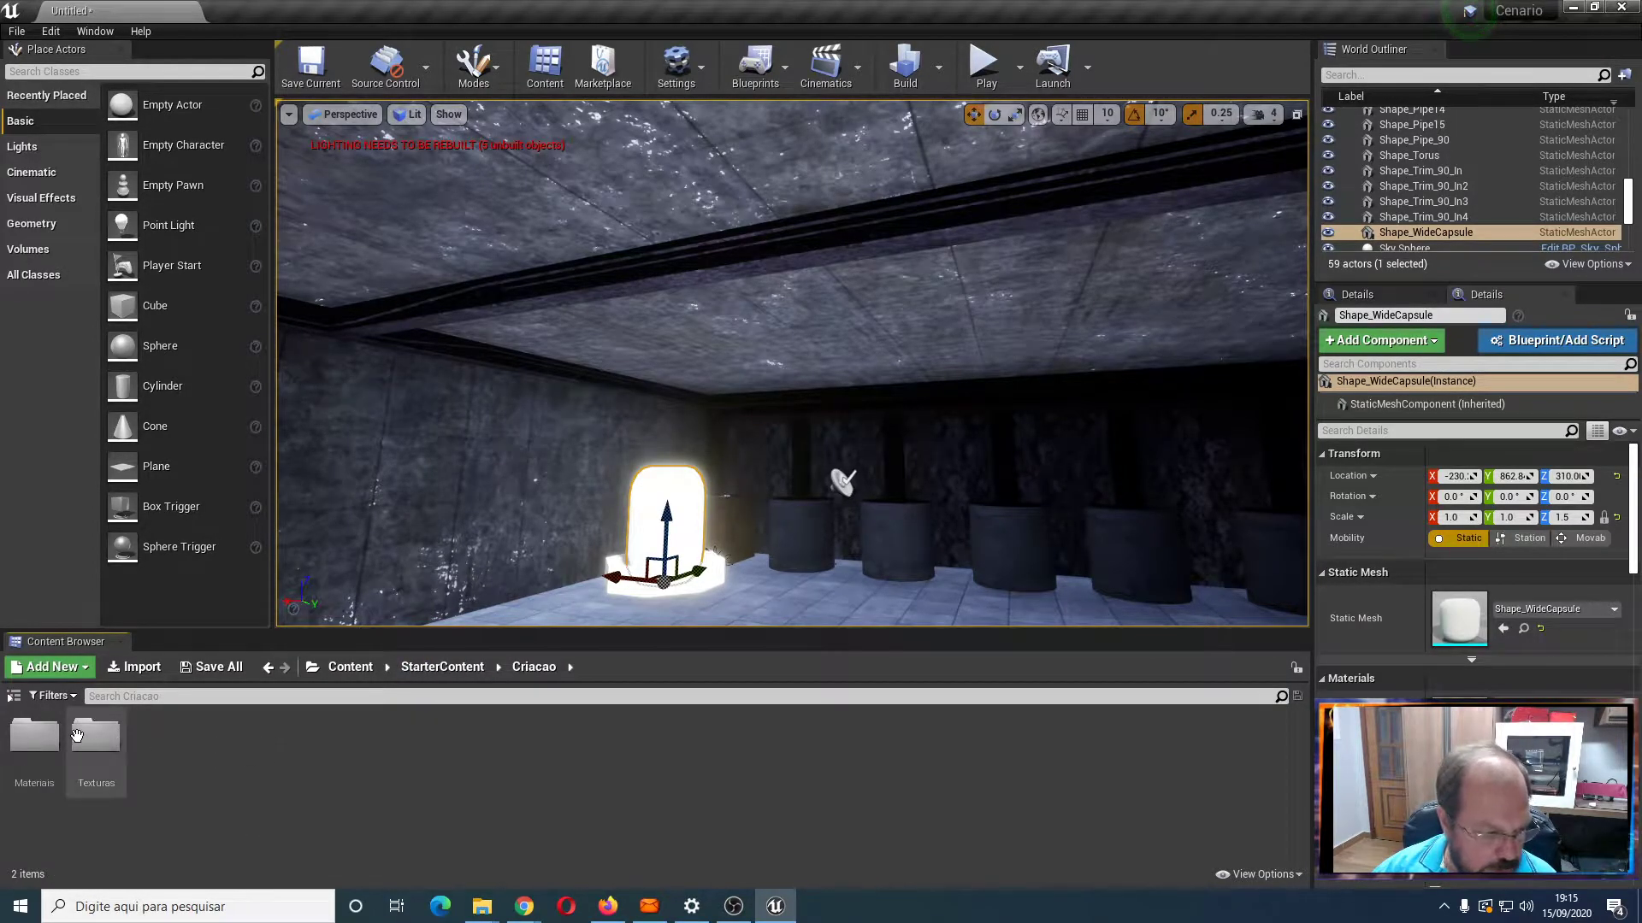
{"action": "double_click", "coordinate": [34, 735]}
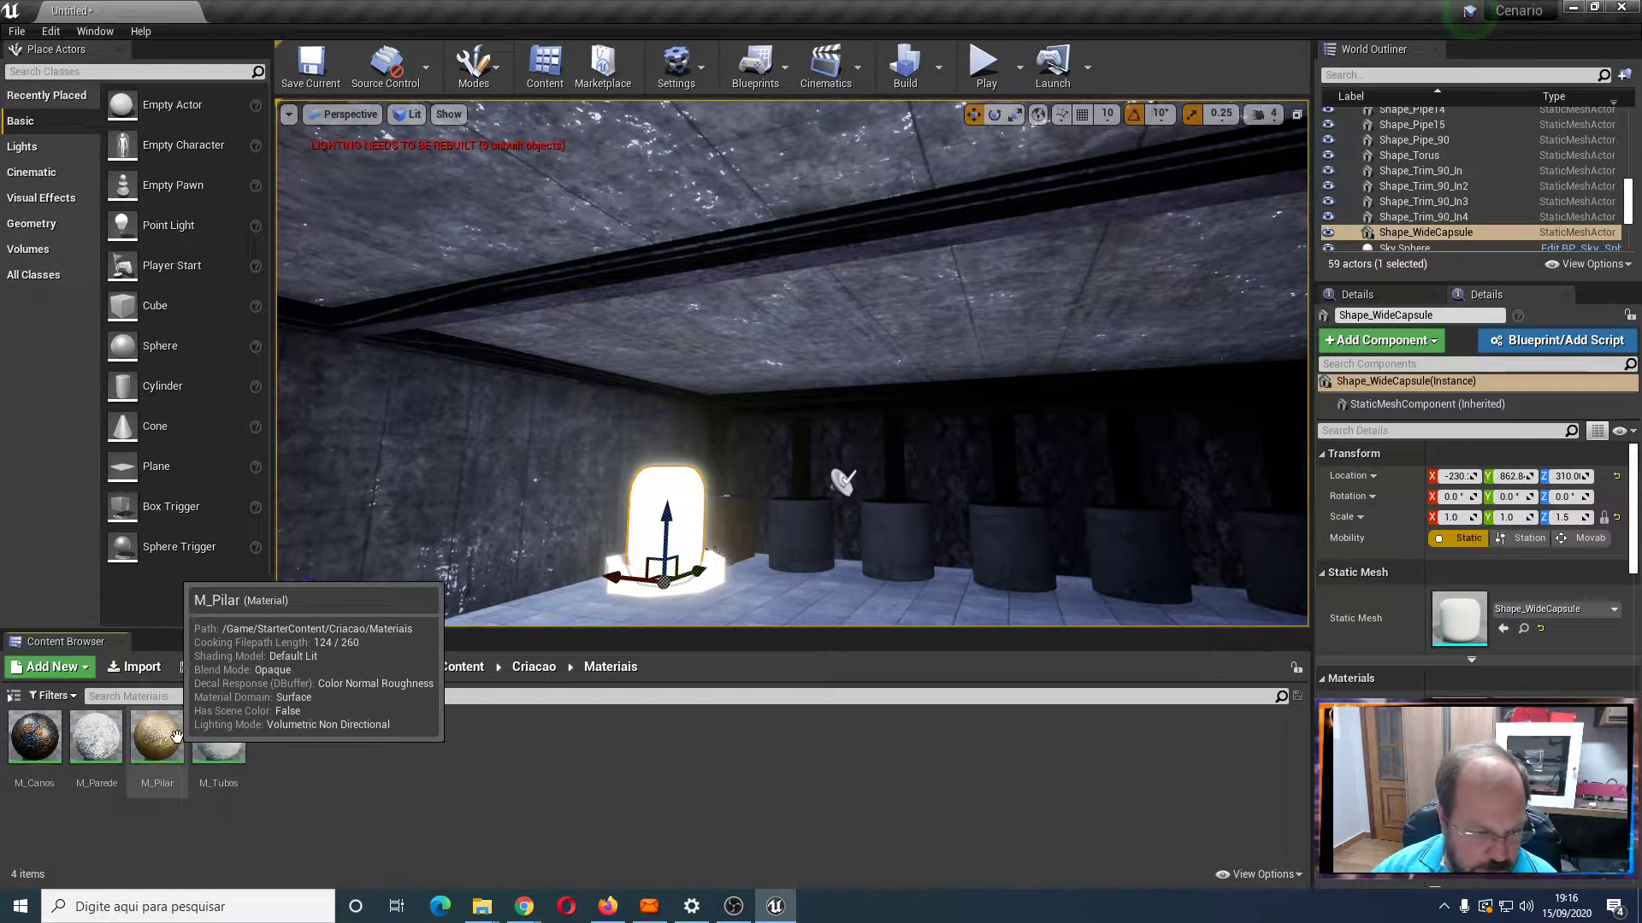
Apply the M_Parede material to the front corner trim at the capsule's base
{"action": "left_click_drag", "start_coordinate": [95, 739], "coordinate": [714, 616]}
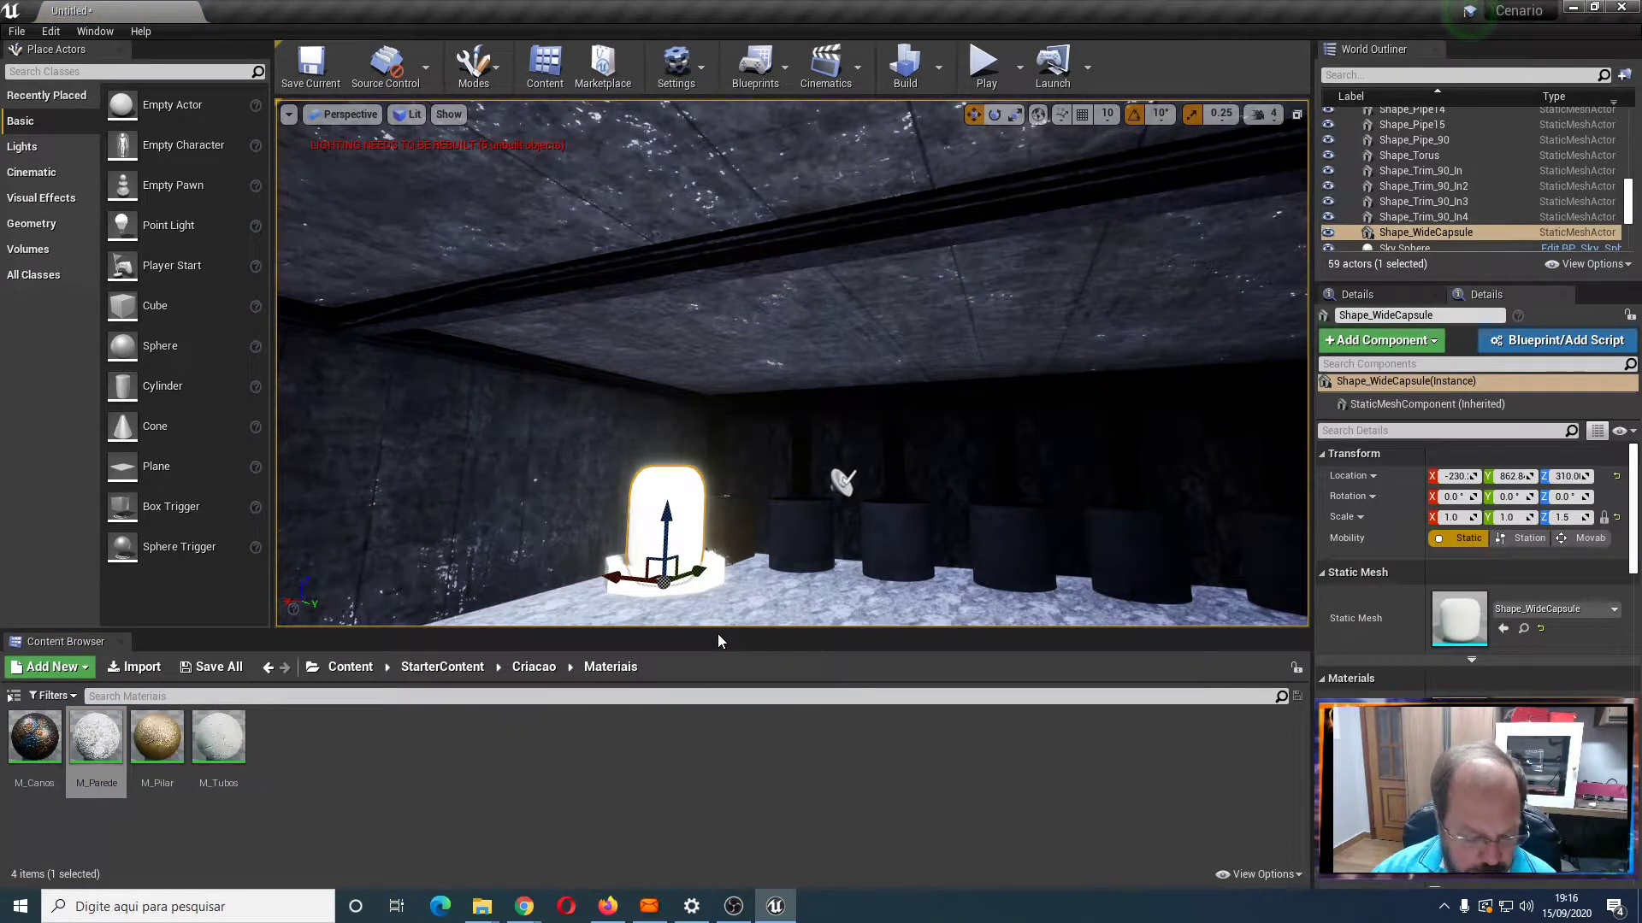
{"action": "key", "text": "ctrl+z"}
{"action": "left_click_drag", "start_coordinate": [95, 740], "coordinate": [614, 575]}
{"action": "scroll", "coordinate": [700, 551], "scroll_direction": "up", "scroll_amount": 4}
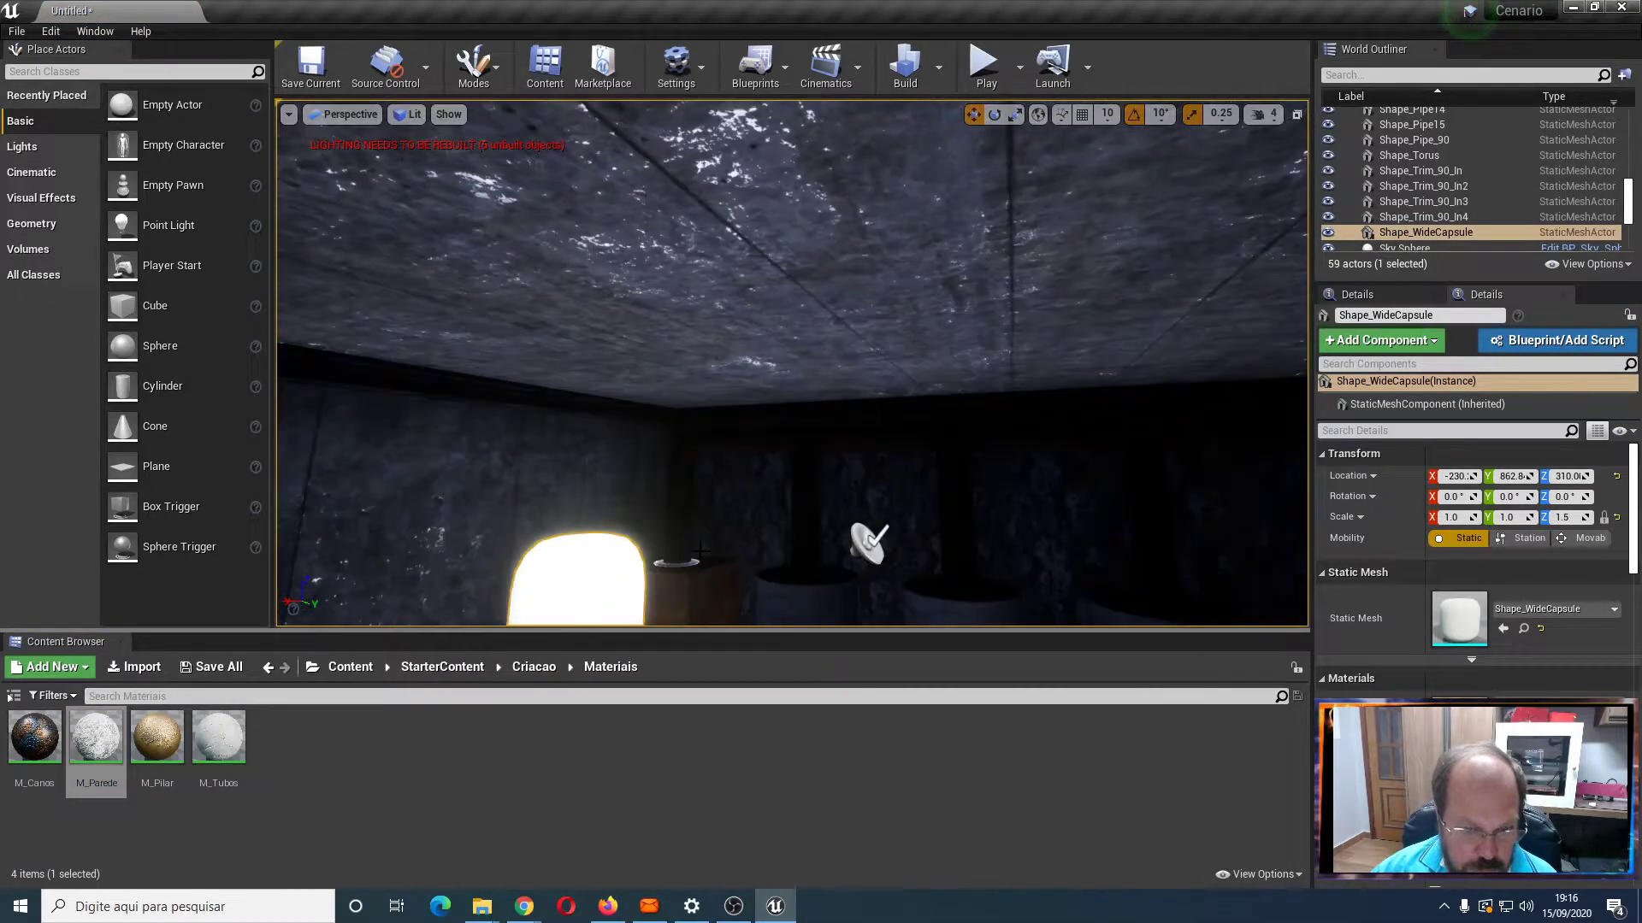
{"action": "right_click_drag", "start_coordinate": [607, 533], "coordinate": [602, 571]}
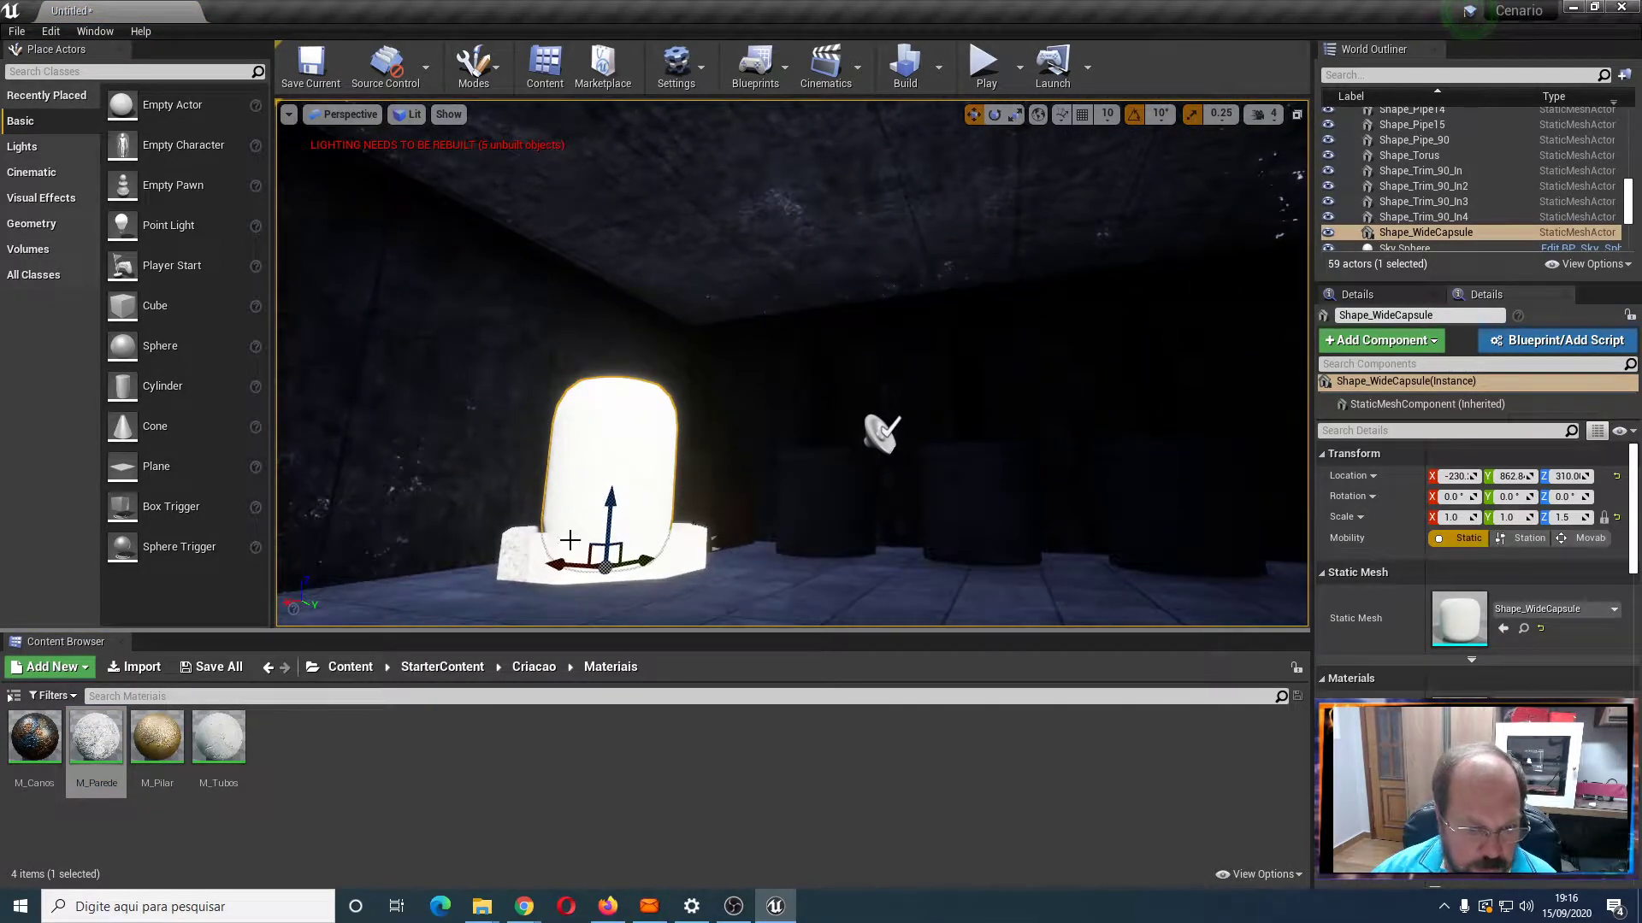
Apply the M_Parede material to the other visible trim pieces around the capsule's base
{"action": "left_click", "coordinate": [96, 740]}
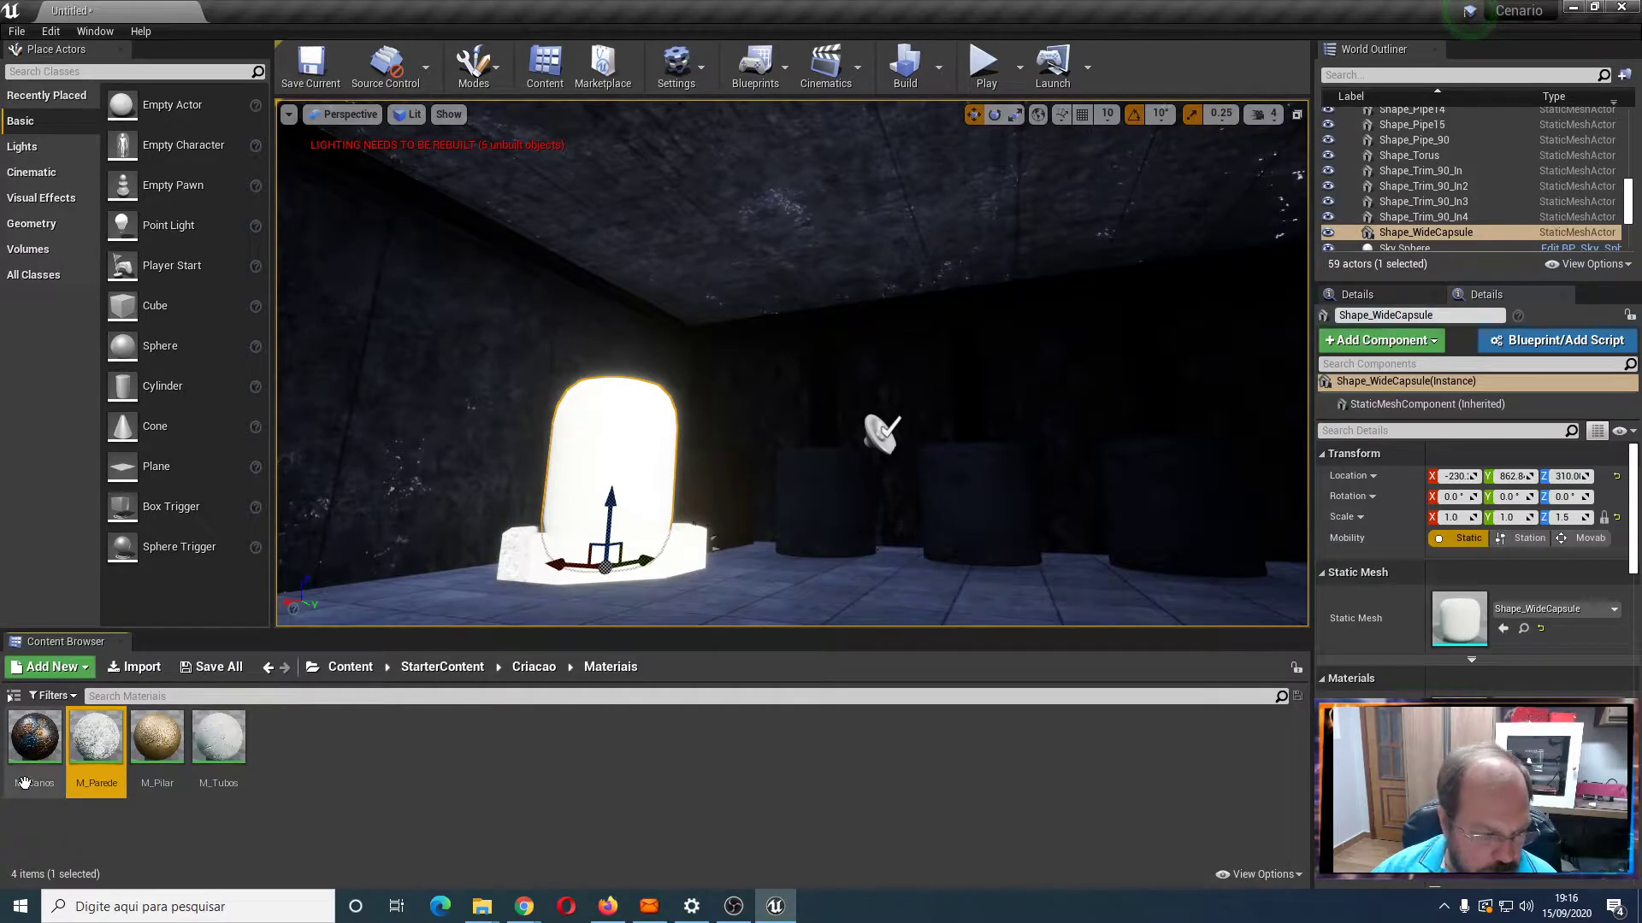
{"action": "left_click_drag", "start_coordinate": [95, 739], "coordinate": [548, 575]}
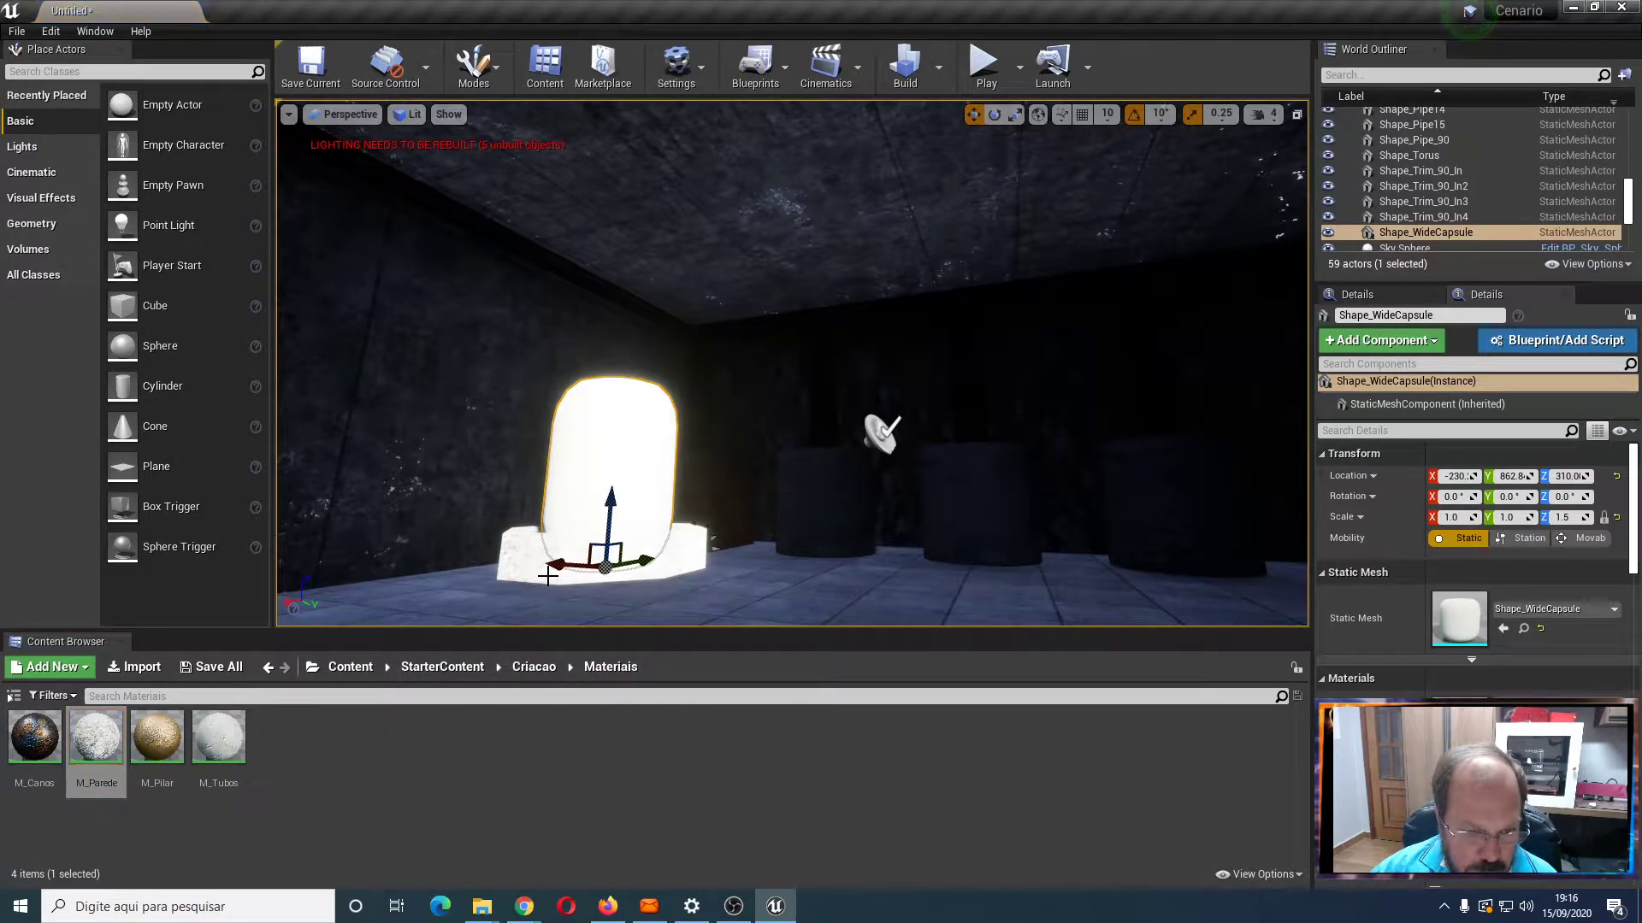
{"action": "left_click_drag", "start_coordinate": [99, 728], "coordinate": [684, 556]}
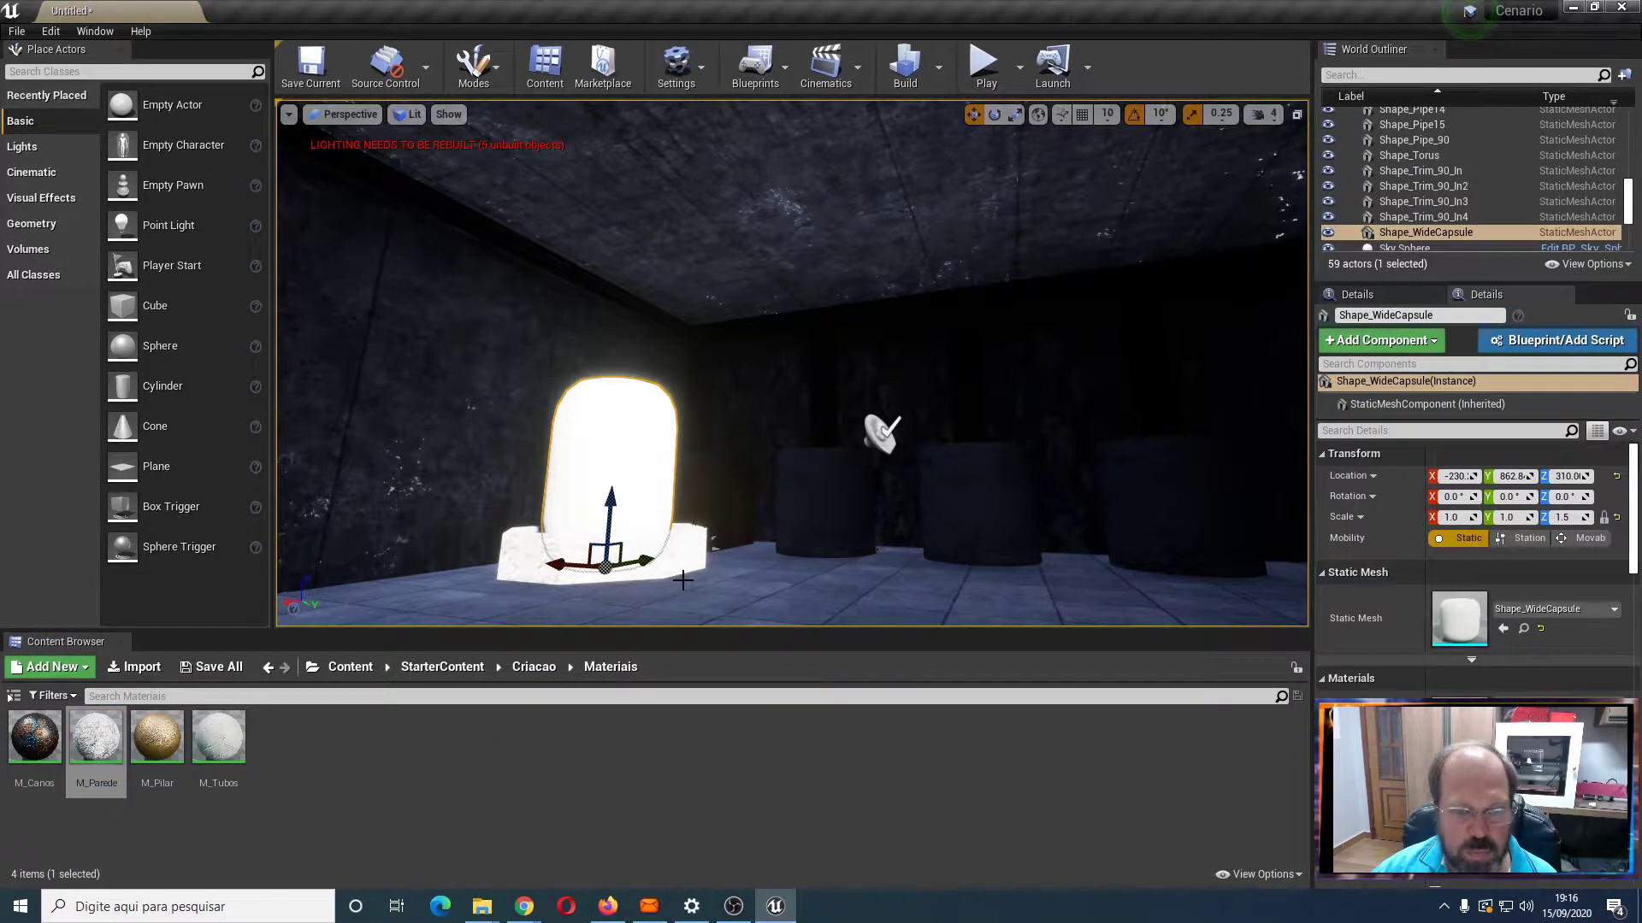
Replace the material on the visible trim pieces of the capsule's base with M_Pilar
{"action": "left_click_drag", "start_coordinate": [157, 737], "coordinate": [556, 554]}
{"action": "left_click_drag", "start_coordinate": [162, 737], "coordinate": [696, 549]}
{"action": "right_click_drag", "start_coordinate": [742, 547], "coordinate": [736, 620]}
{"action": "key", "text": "w"}
{"action": "key", "text": "s"}
{"action": "key", "text": "w"}
{"action": "right_click_drag", "start_coordinate": [530, 558], "coordinate": [531, 513]}
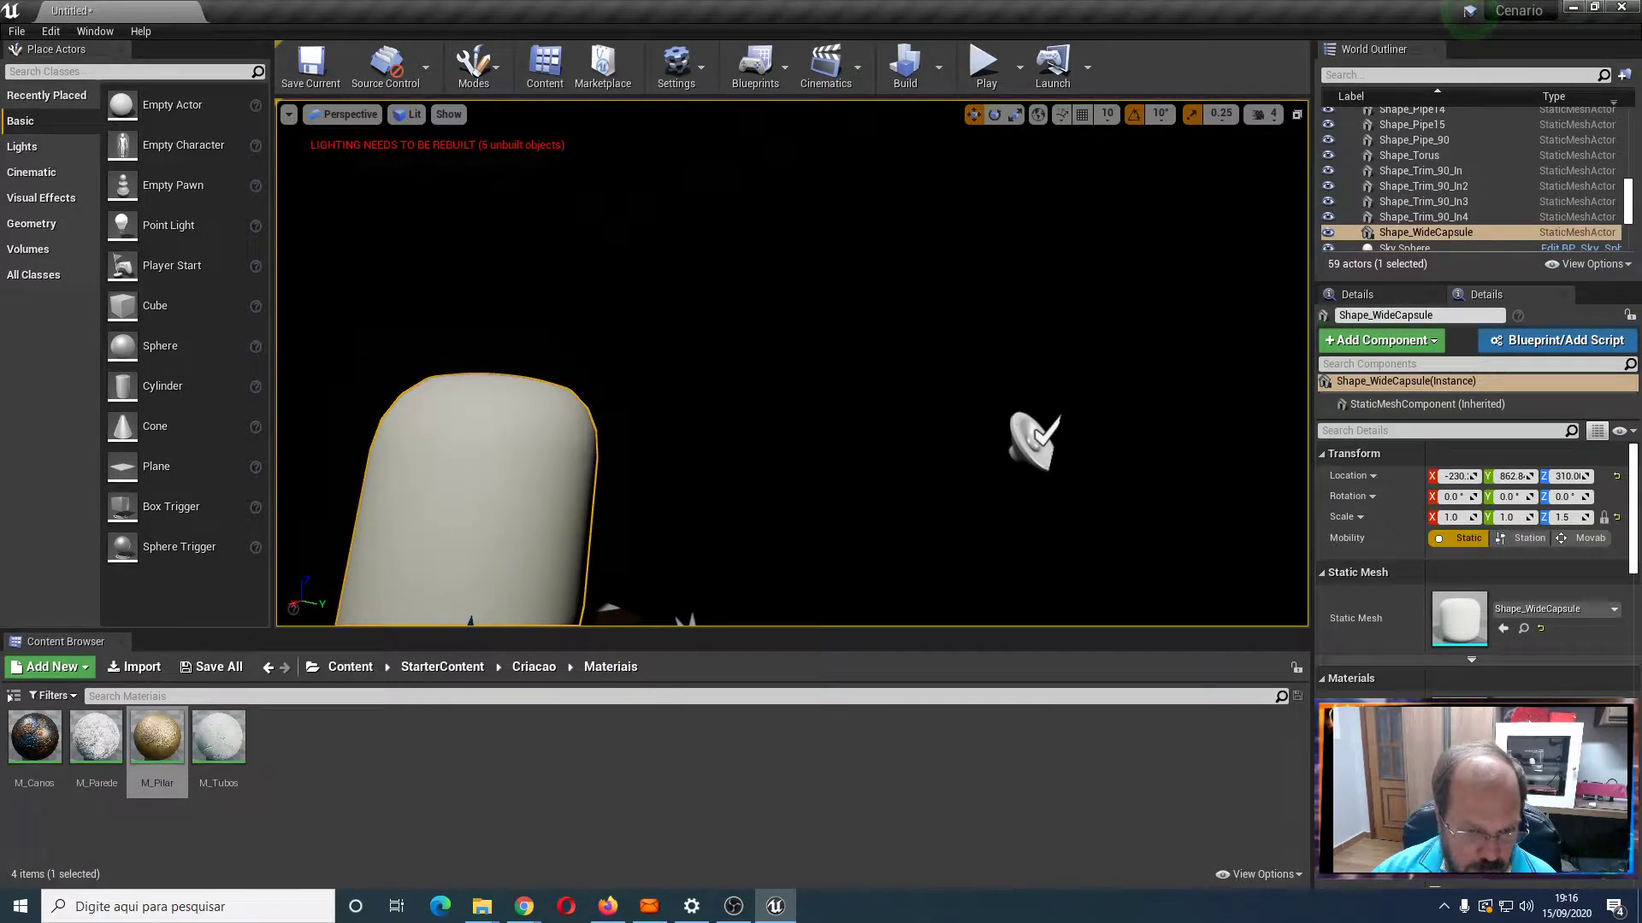
{"action": "scroll", "coordinate": [661, 507], "scroll_direction": "up", "scroll_amount": 2}
{"action": "scroll", "coordinate": [662, 507], "scroll_direction": "down", "scroll_amount": 4}
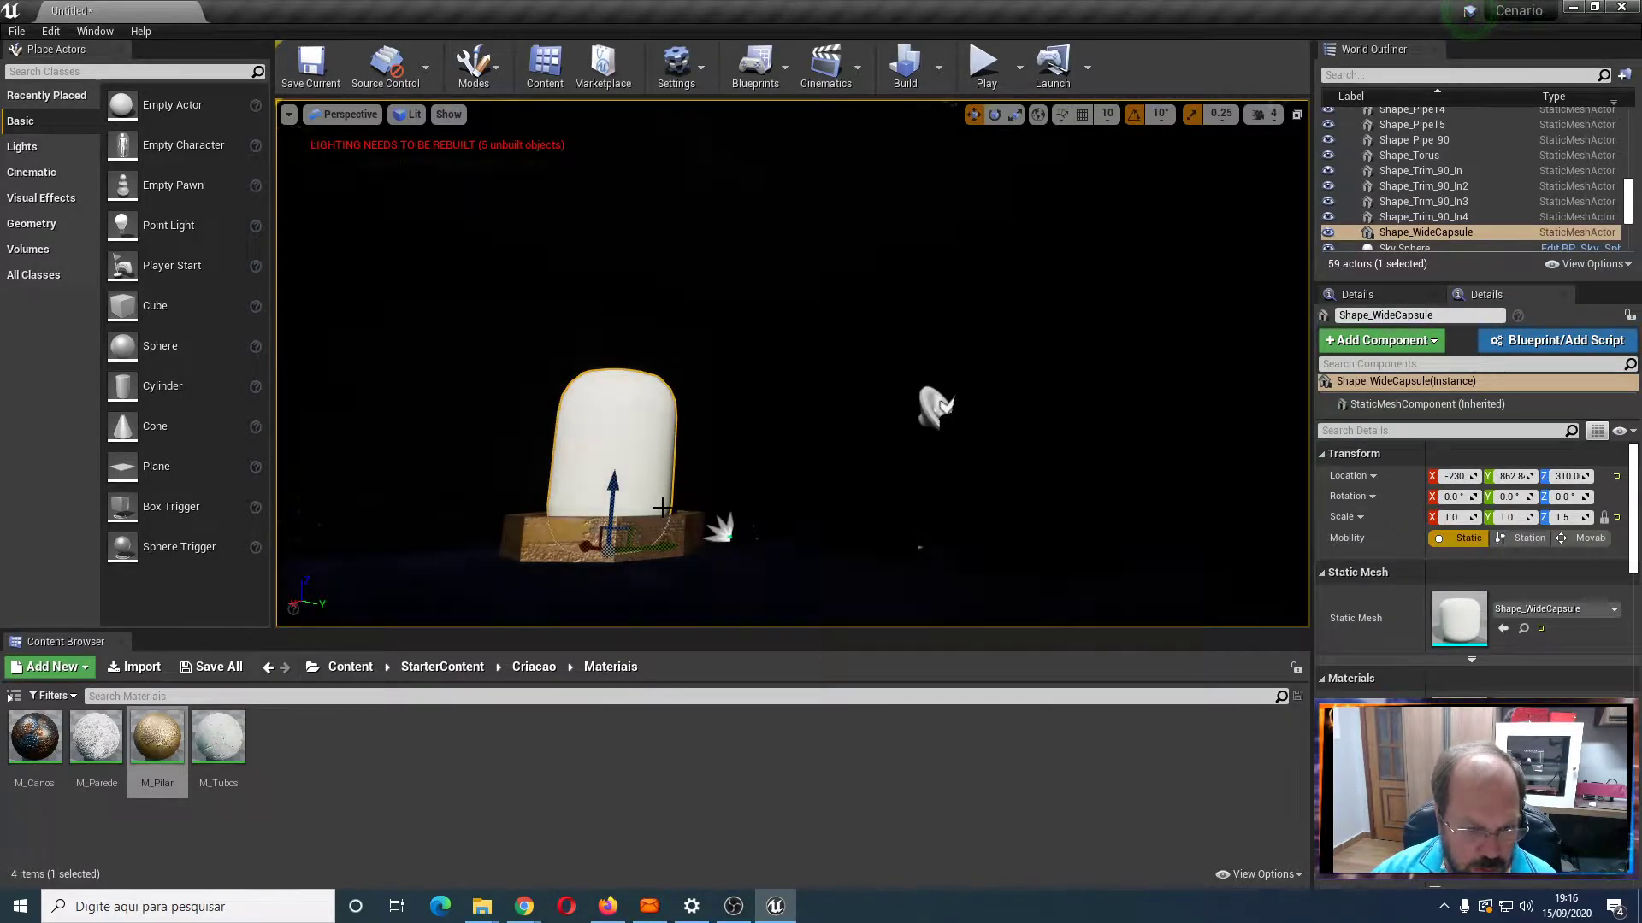
{"action": "scroll", "coordinate": [661, 507], "scroll_direction": "down", "scroll_amount": 2}
{"action": "scroll", "coordinate": [664, 506], "scroll_direction": "up", "scroll_amount": 1}
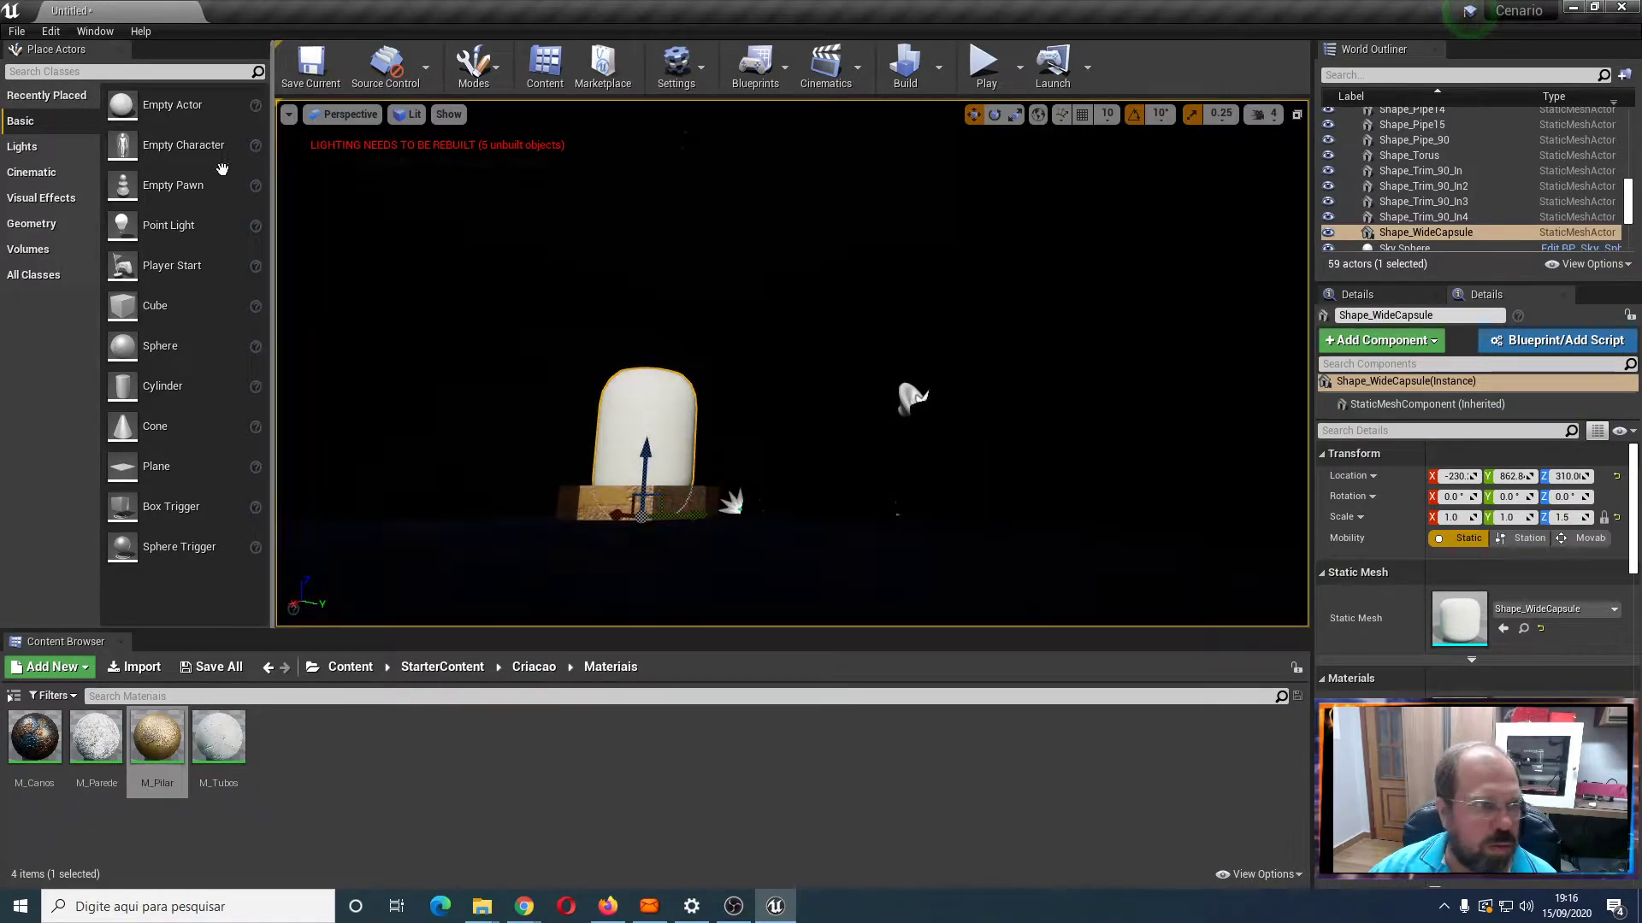
Place a point light near the back wall beside the capsule, at about Y 1060 and Z 488
{"action": "left_click", "coordinate": [42, 151]}
{"action": "left_click_drag", "start_coordinate": [128, 143], "coordinate": [940, 368]}
{"action": "key", "text": "f"}
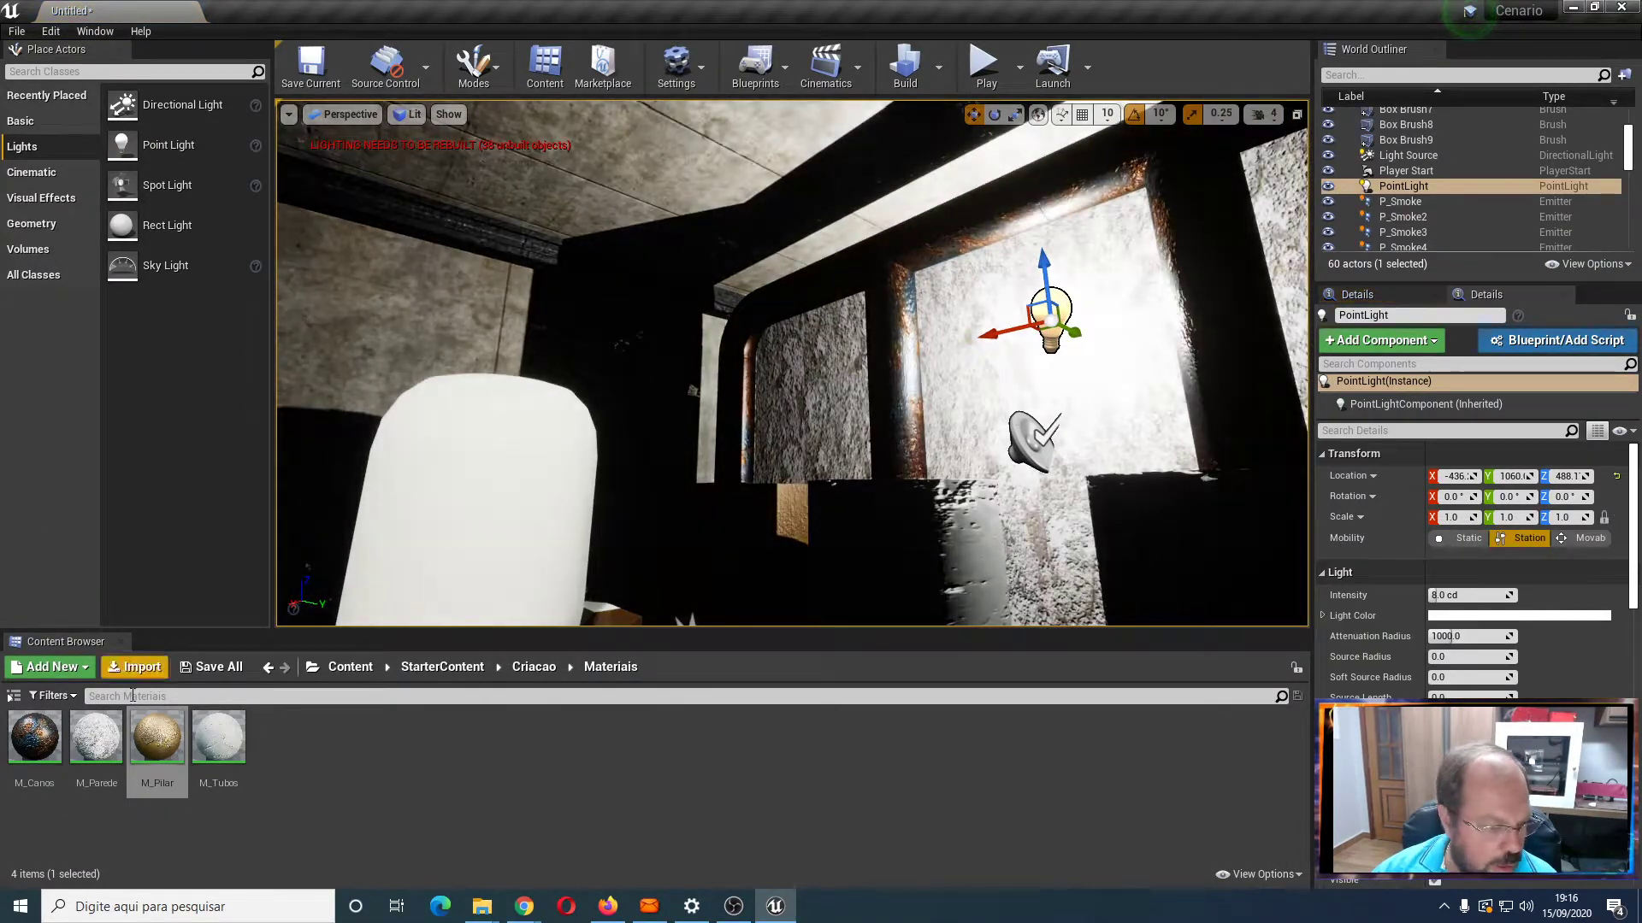
Apply M_Pilar to the remaining trim of the base and M_Canos to the wide capsule
{"action": "left_click_drag", "start_coordinate": [157, 737], "coordinate": [598, 605]}
{"action": "scroll", "coordinate": [598, 599], "scroll_direction": "down", "scroll_amount": 5}
{"action": "left_click_drag", "start_coordinate": [27, 729], "coordinate": [648, 432]}
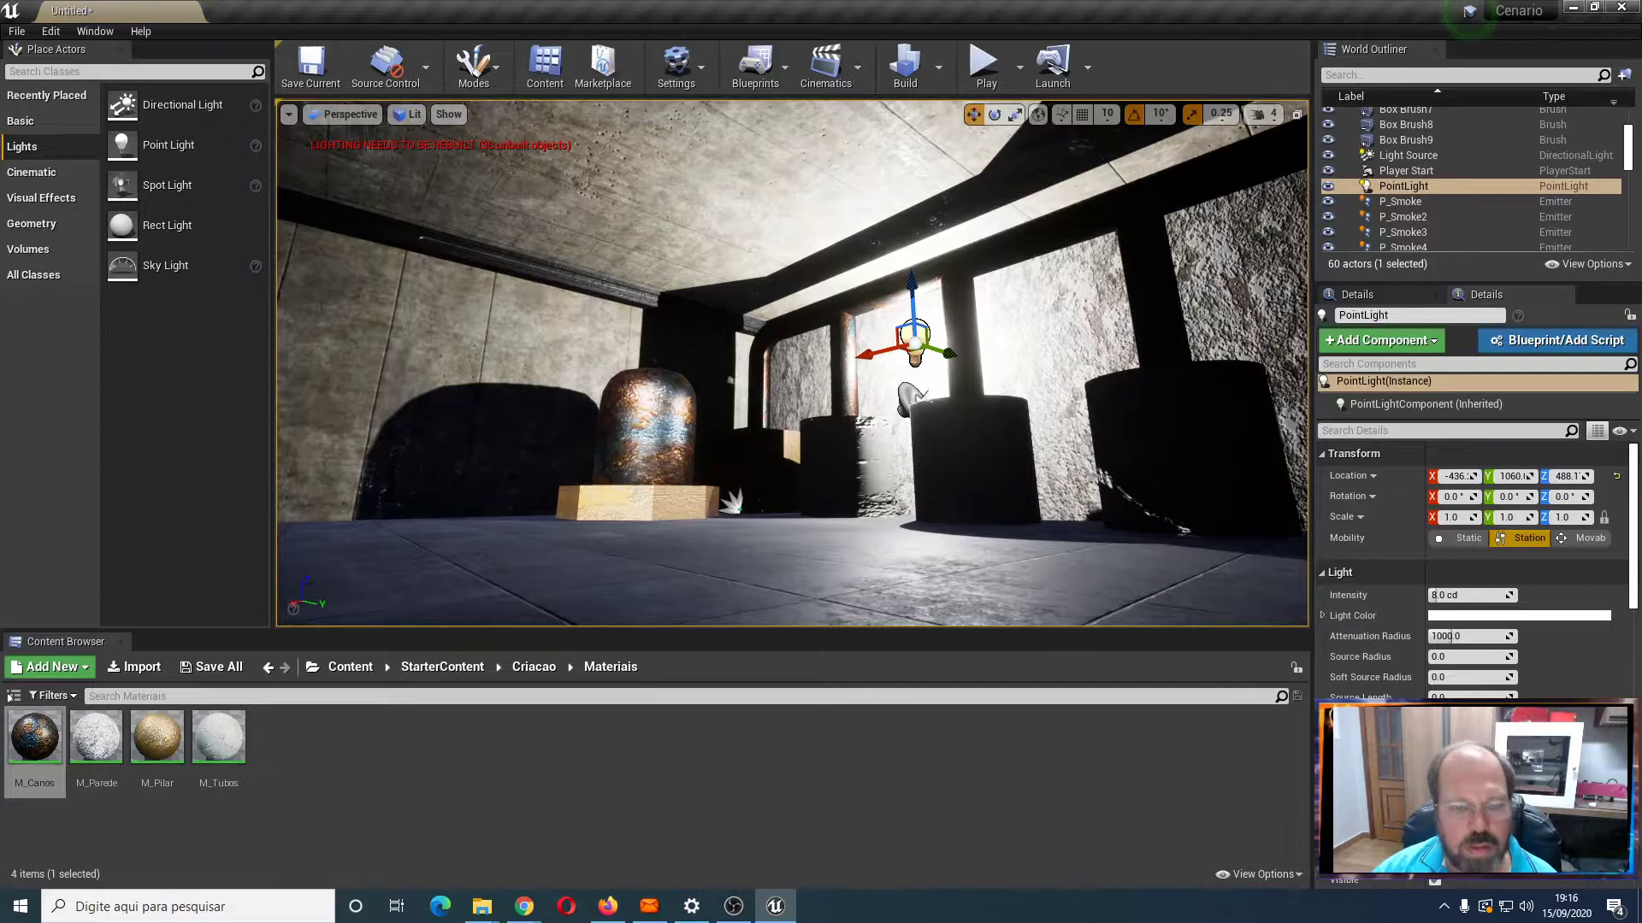
Examine the textured capsule and its base under the point light from several distances in Lit mode
{"action": "scroll", "coordinate": [648, 431], "scroll_direction": "down", "scroll_amount": 2}
{"action": "scroll", "coordinate": [649, 432], "scroll_direction": "up", "scroll_amount": 2}
{"action": "mouse_move", "coordinate": [648, 432]}
{"action": "right_mouse_down"}
{"action": "mouse_move", "coordinate": [611, 400]}
{"action": "mouse_move", "coordinate": [659, 418]}
{"action": "right_mouse_up"}
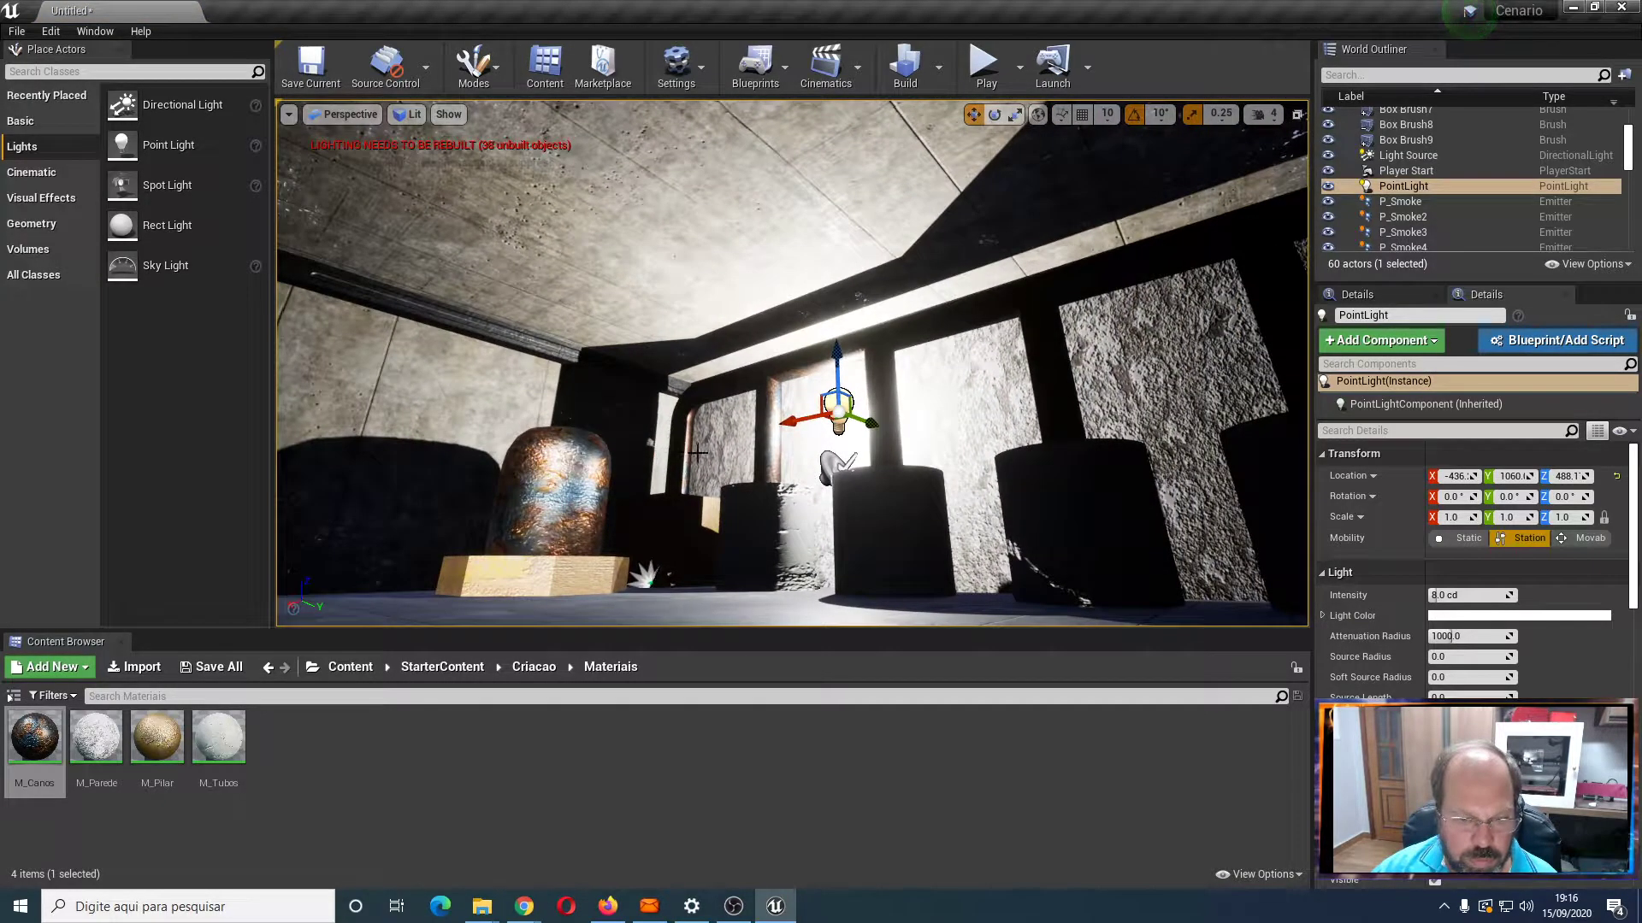
{"action": "scroll", "coordinate": [706, 456], "scroll_direction": "down", "scroll_amount": 1}
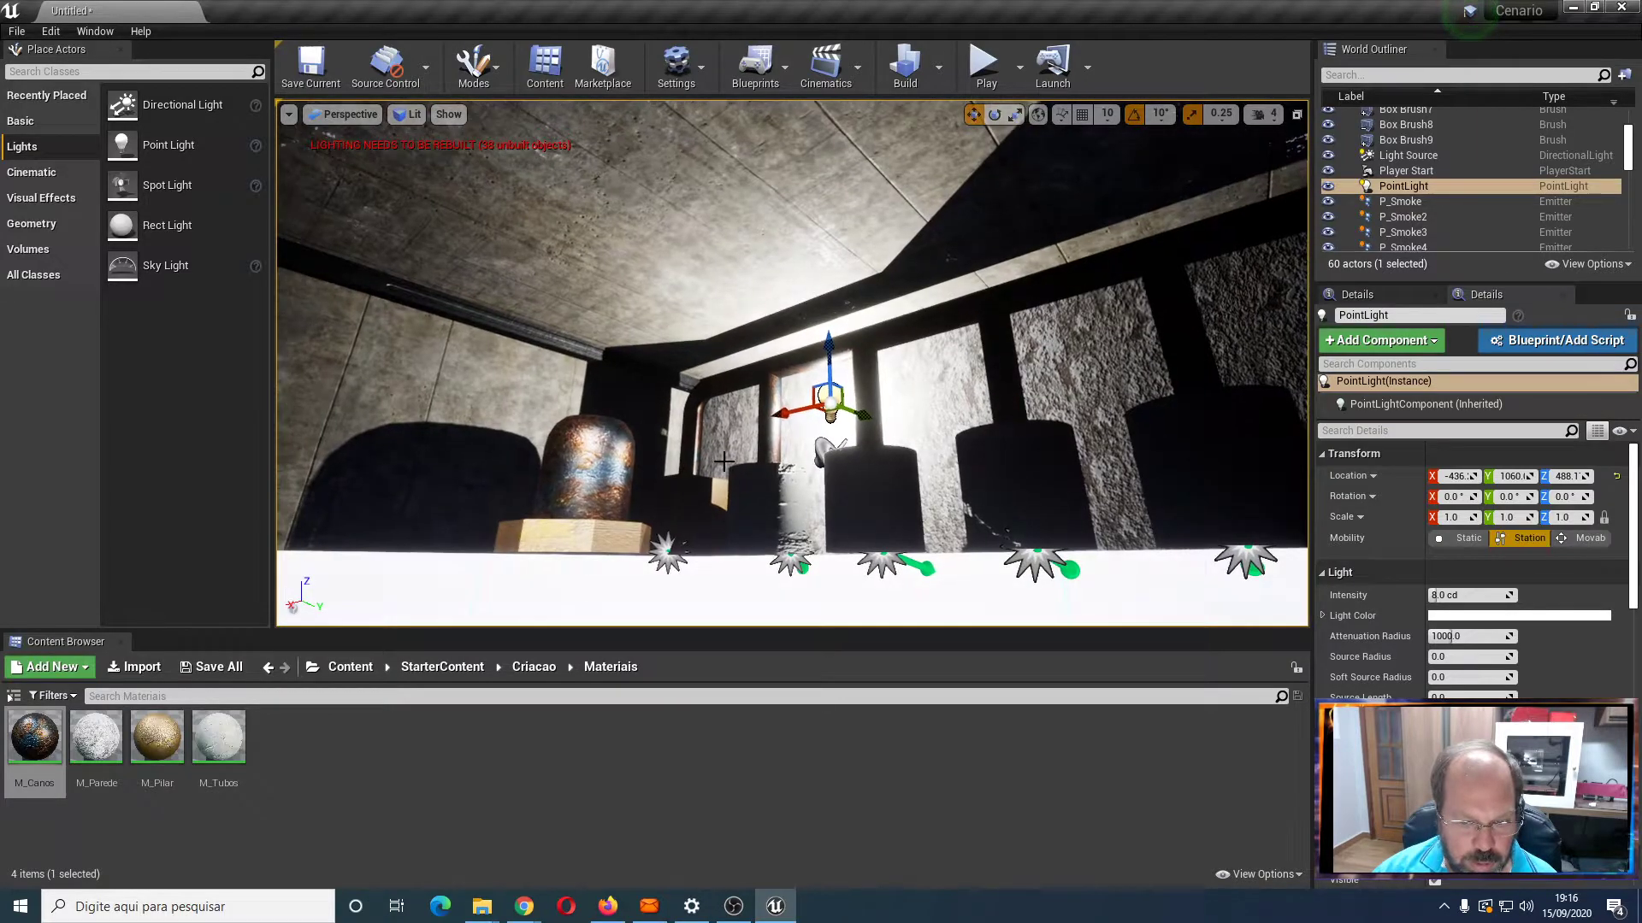
{"action": "scroll", "coordinate": [724, 460], "scroll_direction": "up", "scroll_amount": 2}
{"action": "right_click_drag", "start_coordinate": [727, 460], "coordinate": [629, 472]}
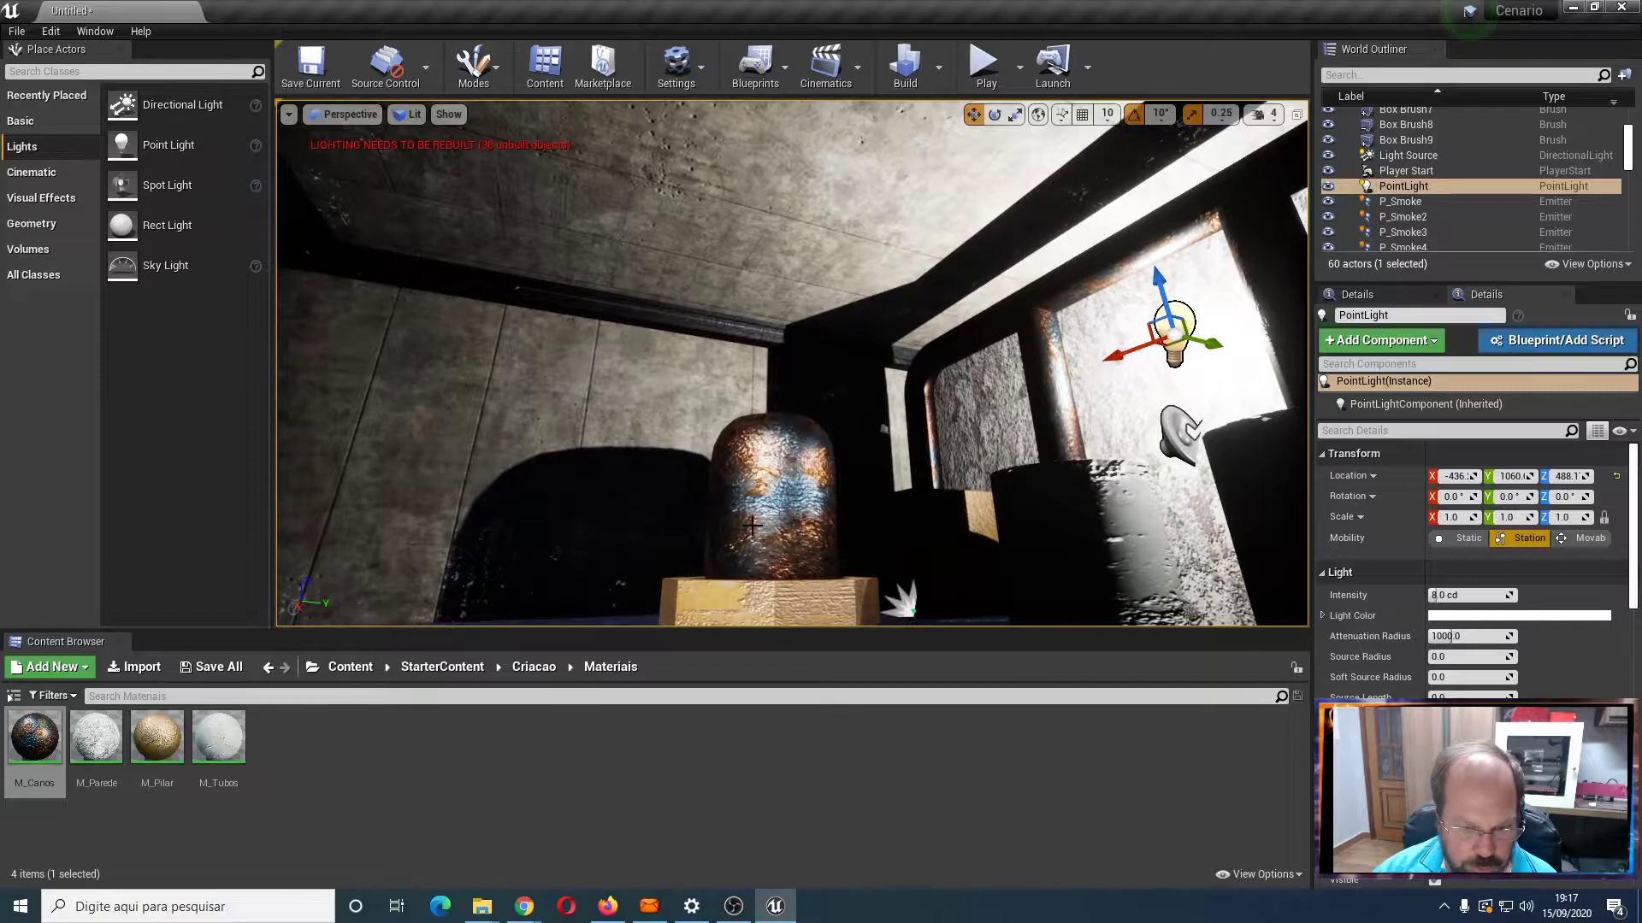
{"action": "scroll", "coordinate": [628, 472], "scroll_direction": "down", "scroll_amount": 1}
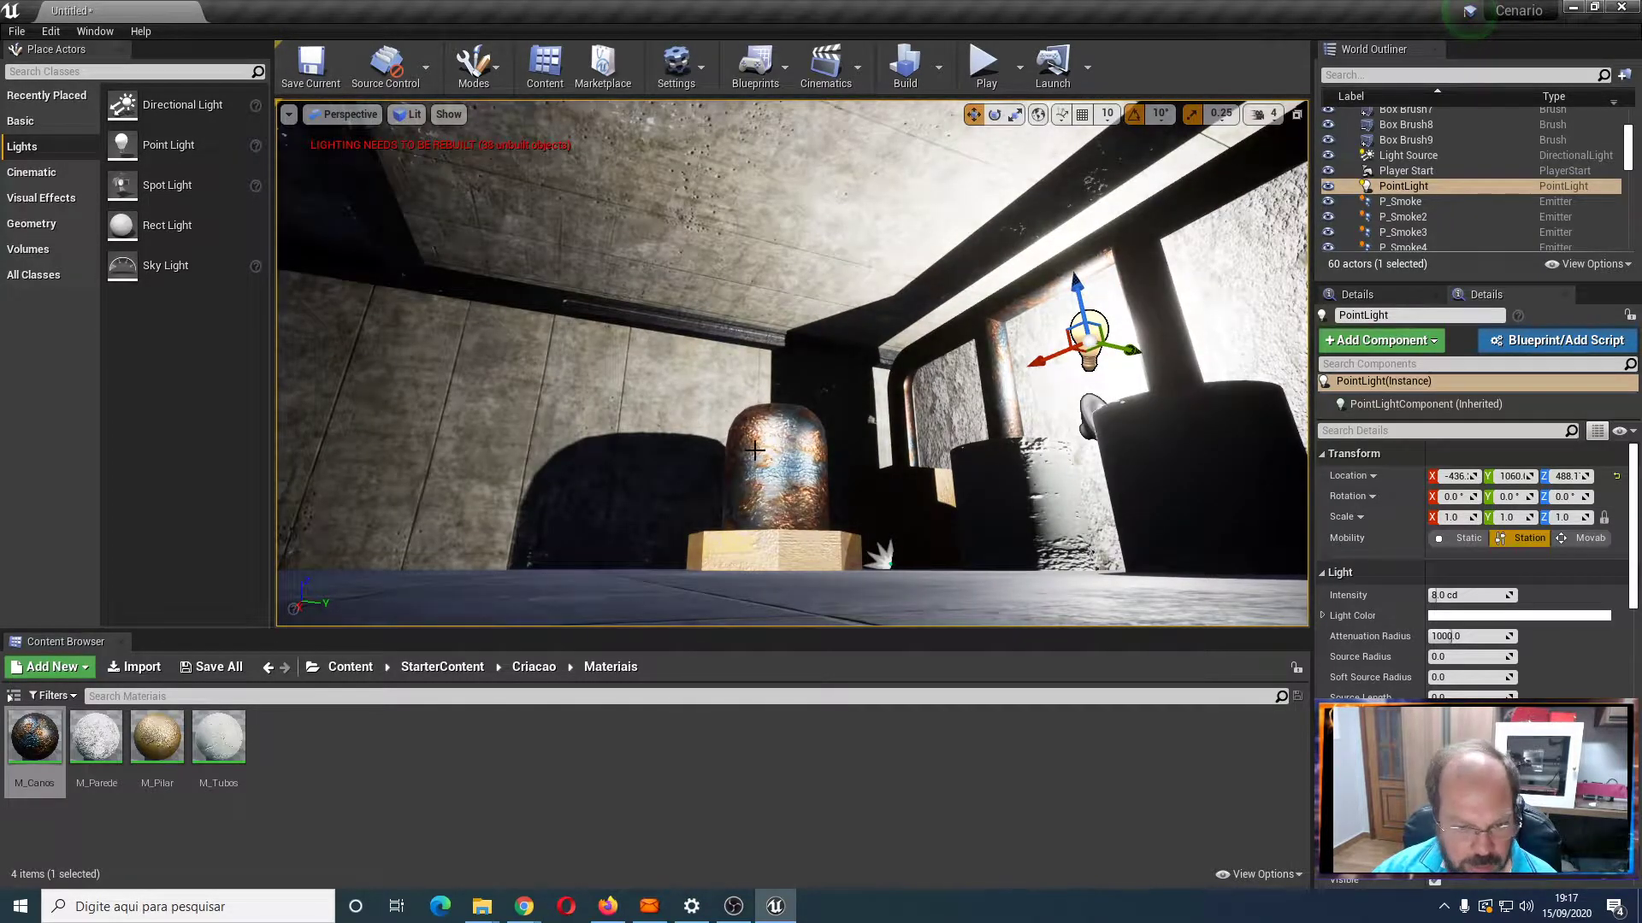
{"action": "scroll", "coordinate": [755, 452], "scroll_direction": "up", "scroll_amount": 2}
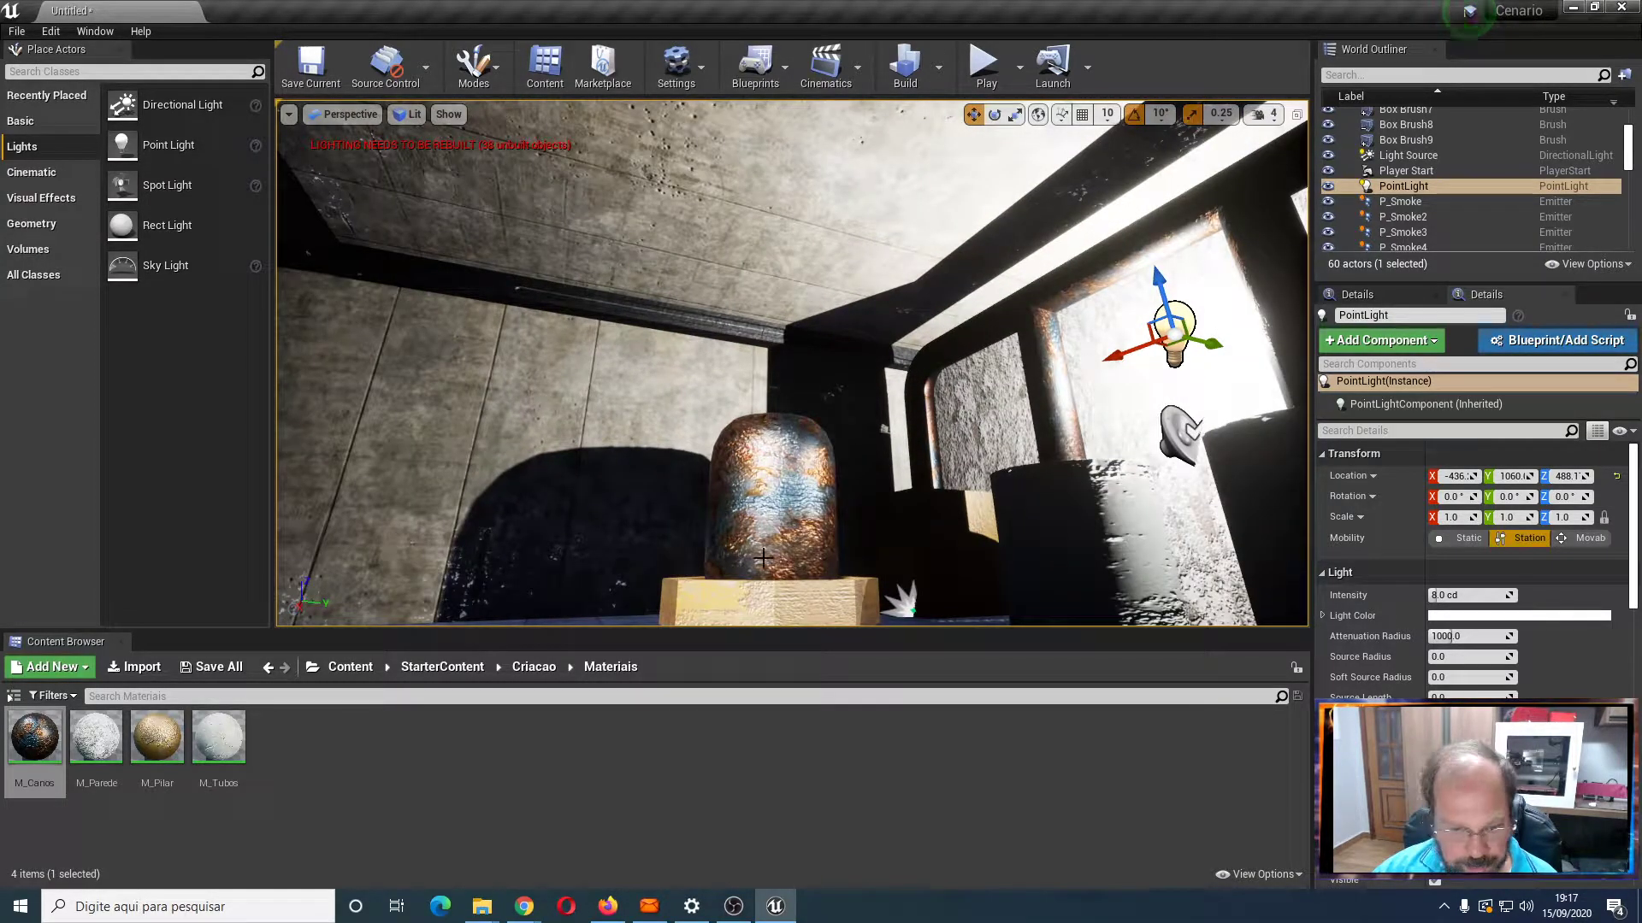
{"action": "scroll", "coordinate": [820, 563], "scroll_direction": "down", "scroll_amount": 2}
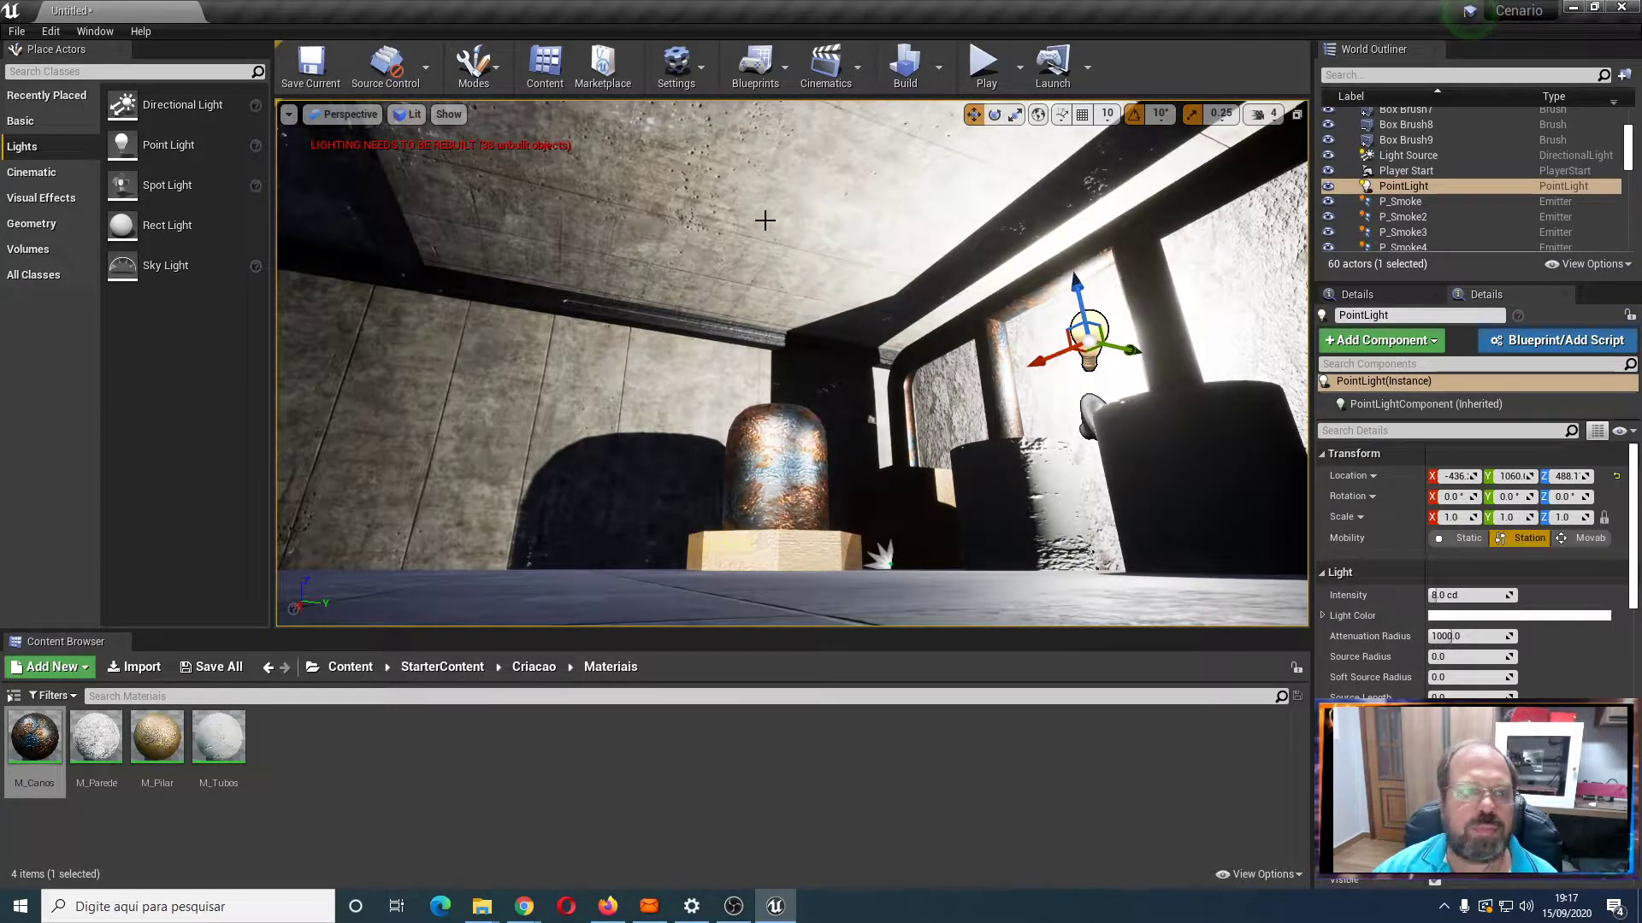
{"action": "left_click", "coordinate": [408, 114]}
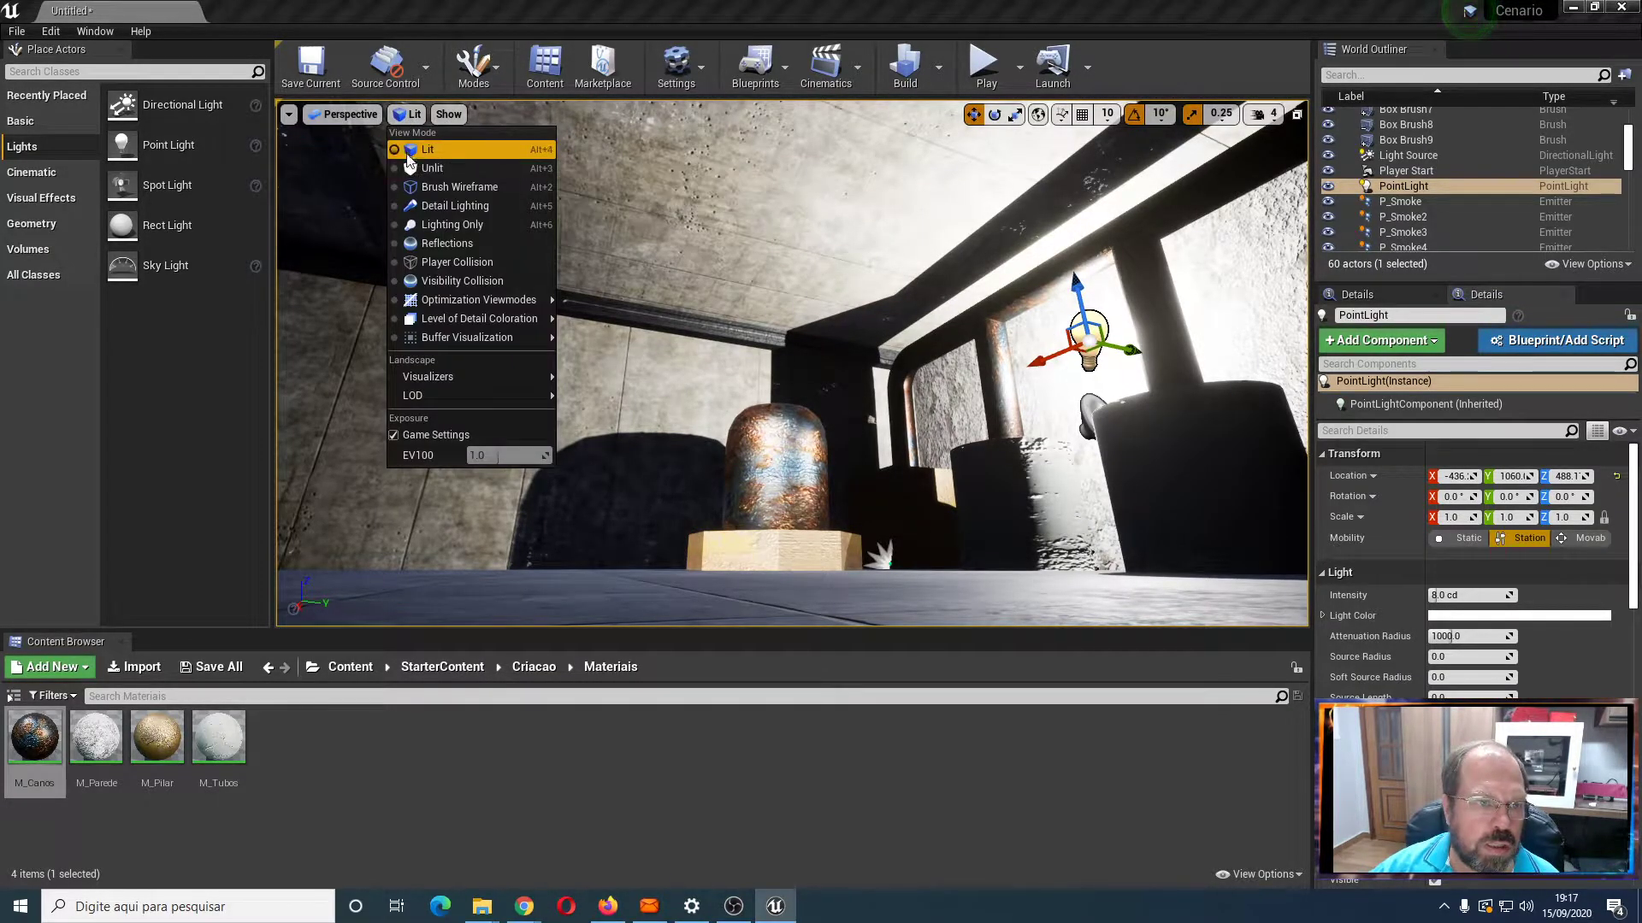
{"action": "left_click", "coordinate": [418, 148]}
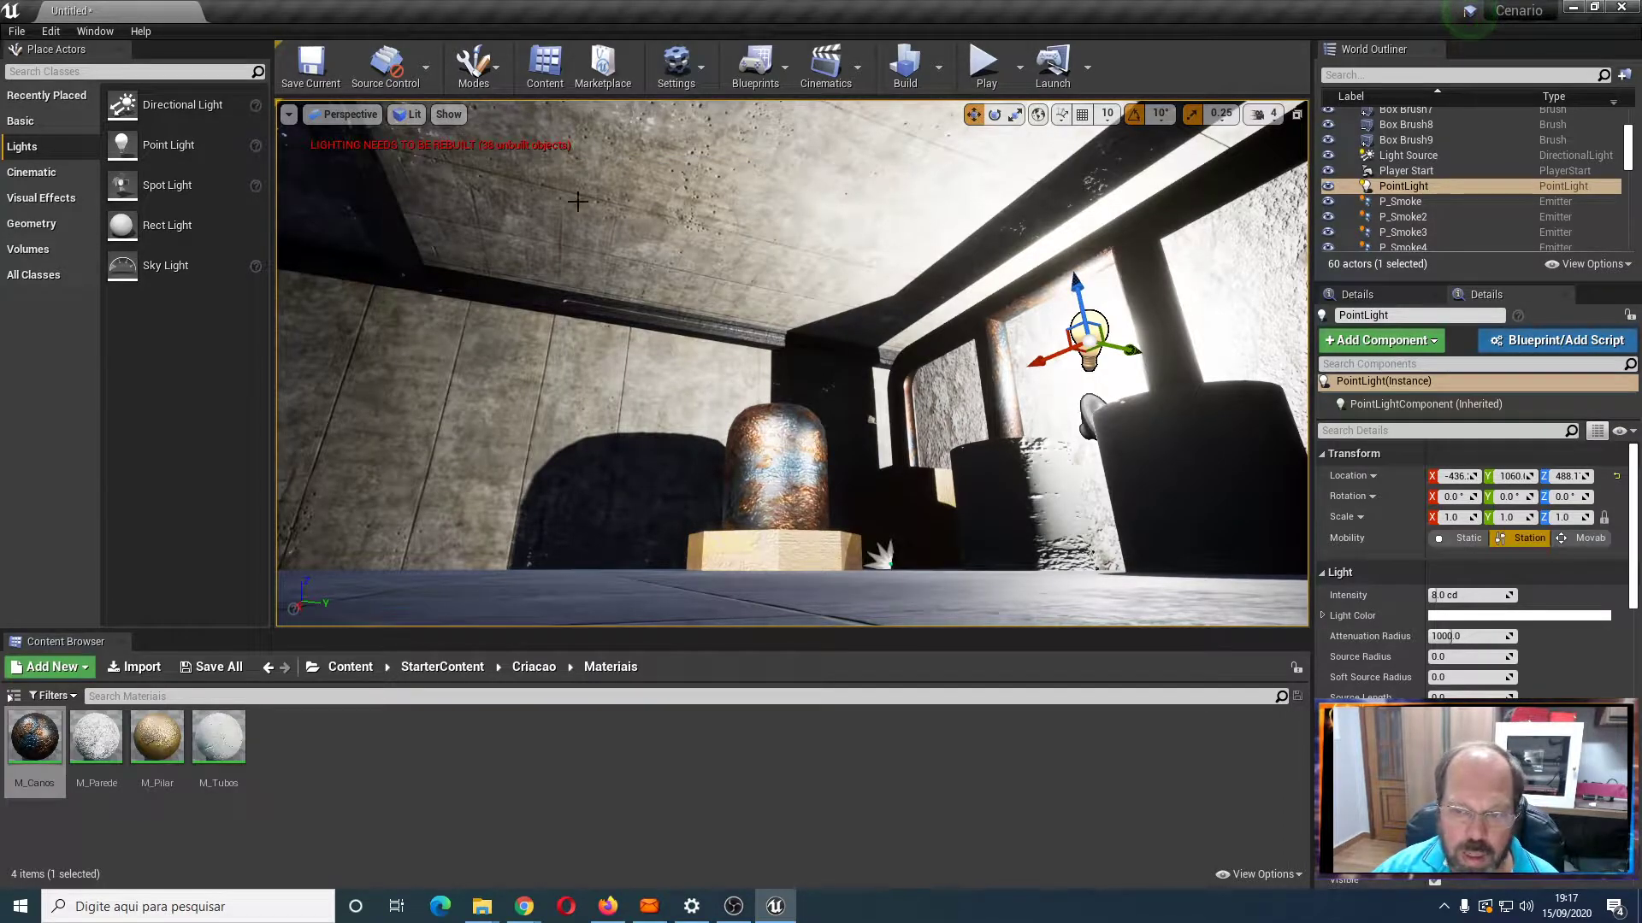
{"action": "scroll", "coordinate": [746, 334], "scroll_direction": "up", "scroll_amount": 3}
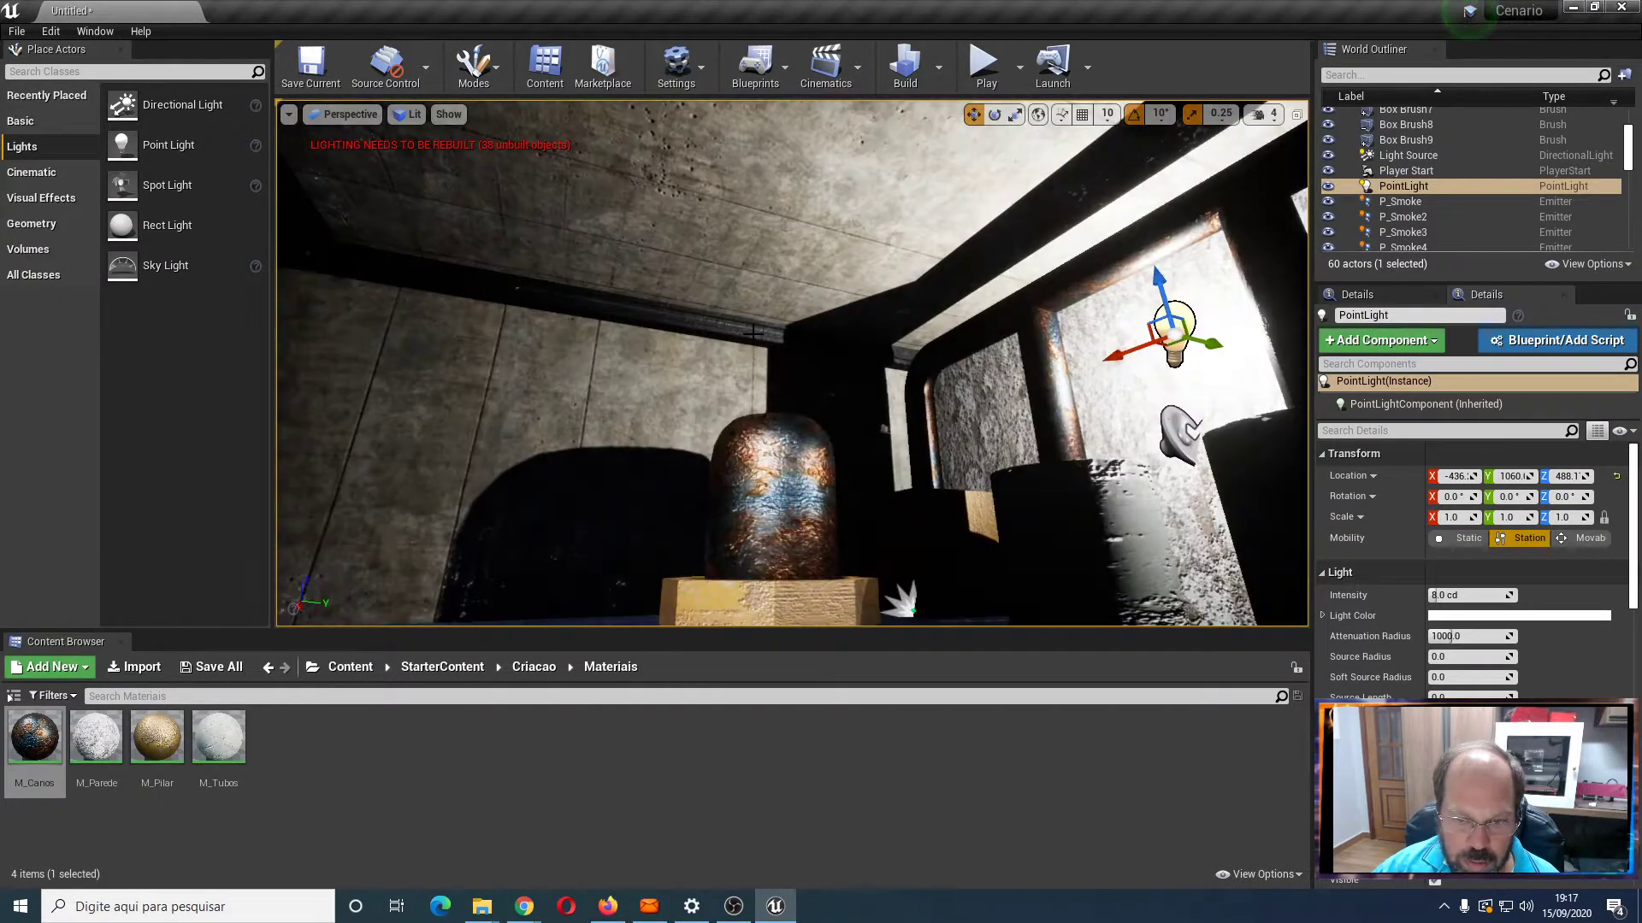
Move the point light along the X axis toward the room's corner, to about X -324
{"action": "left_click_drag", "start_coordinate": [677, 374], "coordinate": [665, 453]}
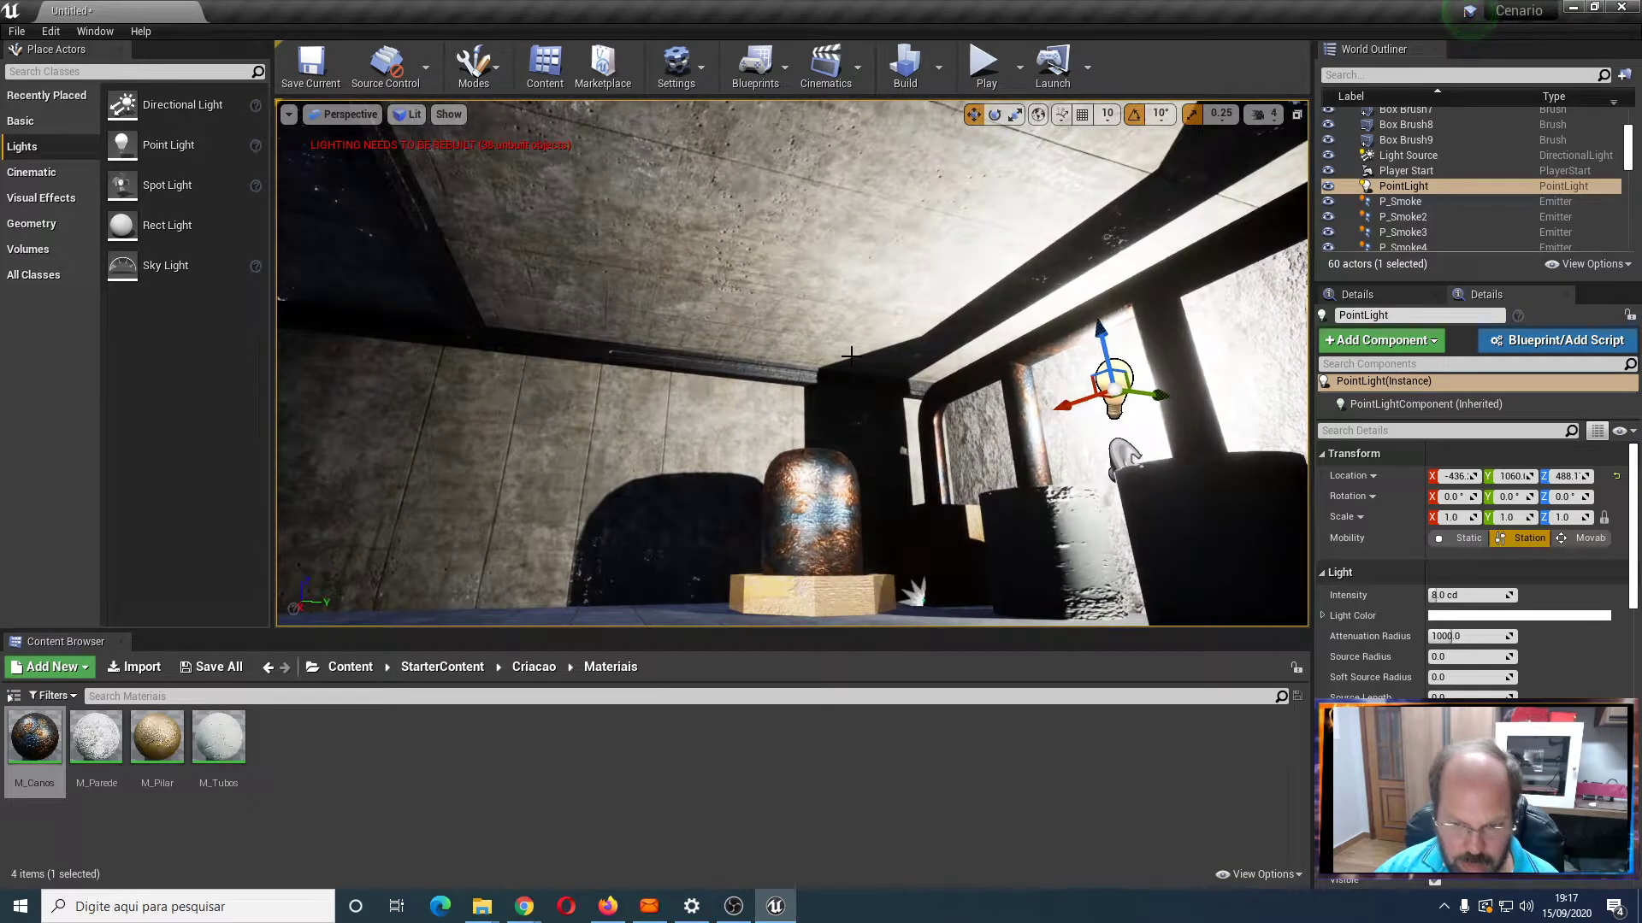
{"action": "left_click_drag", "start_coordinate": [1101, 395], "coordinate": [615, 401]}
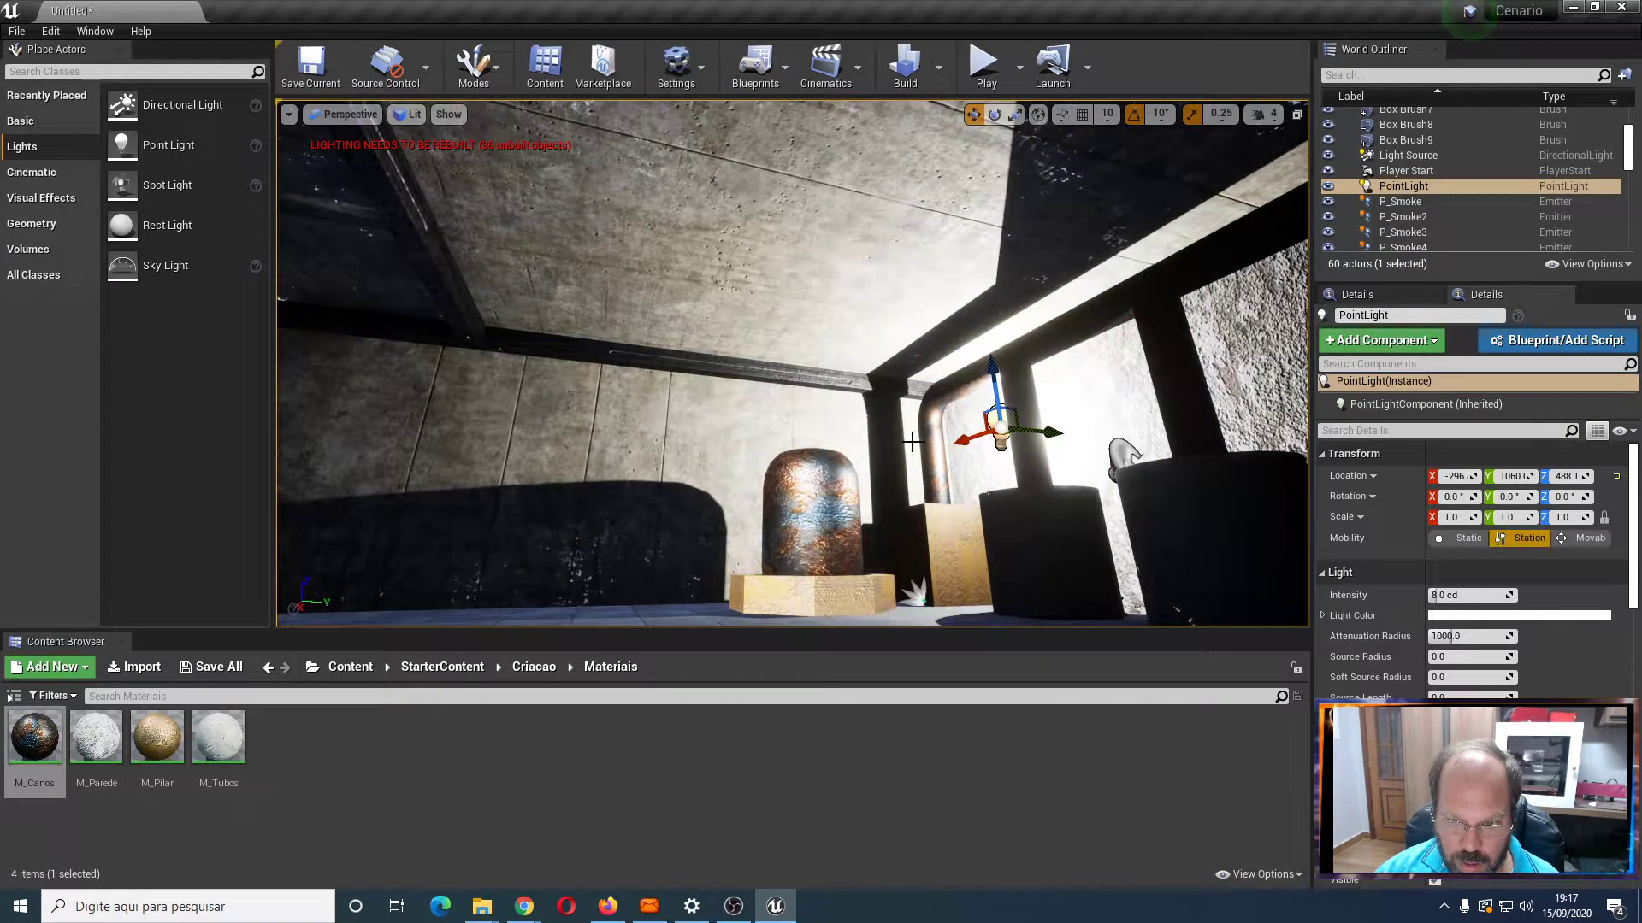
{"action": "left_click_drag", "start_coordinate": [973, 447], "coordinate": [896, 434]}
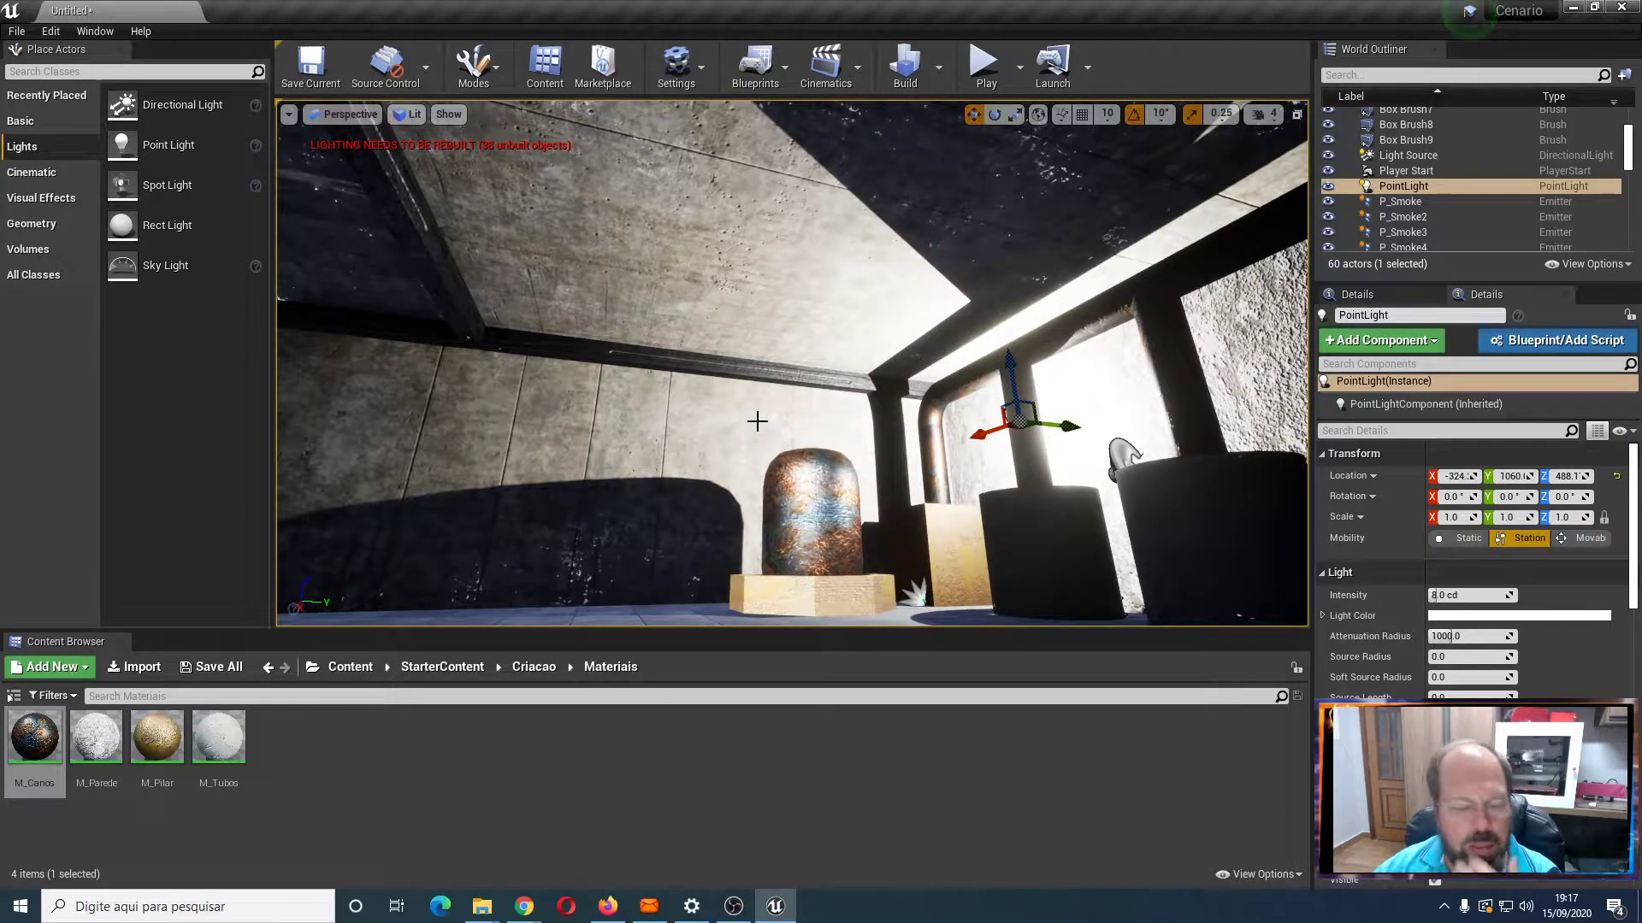
Switch the viewport to the Top view with the capsule's corner and the surrounding room in frame
{"action": "left_click", "coordinate": [342, 113]}
{"action": "left_click", "coordinate": [357, 174]}
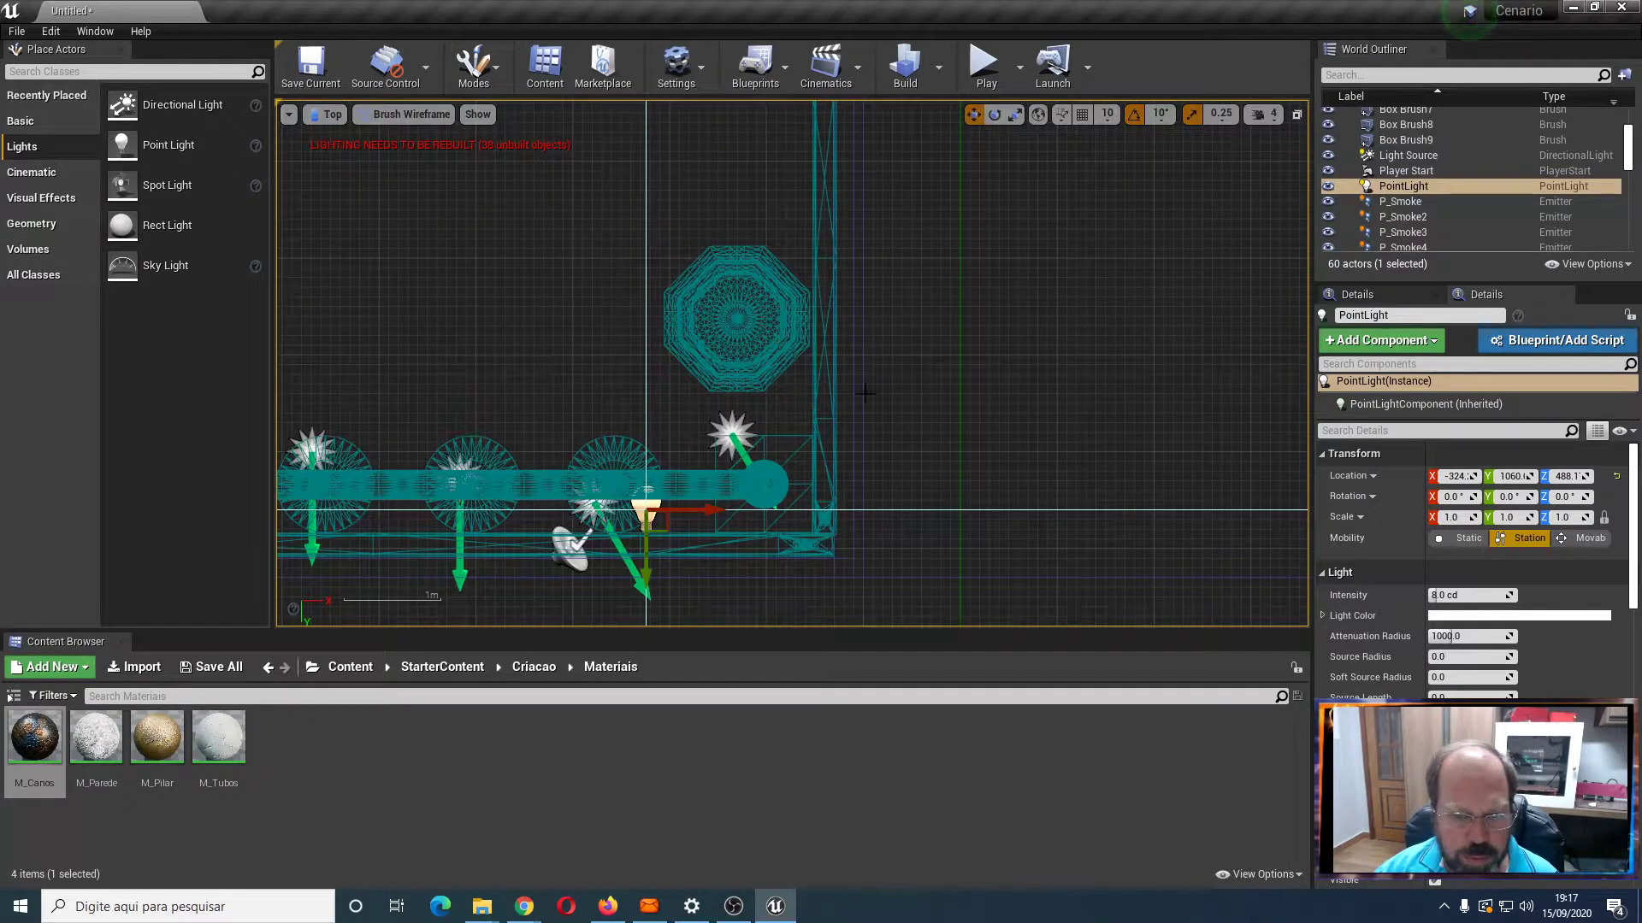
{"action": "scroll", "coordinate": [895, 406], "scroll_direction": "down", "scroll_amount": 4}
{"action": "scroll", "coordinate": [1009, 407], "scroll_direction": "down", "scroll_amount": 2}
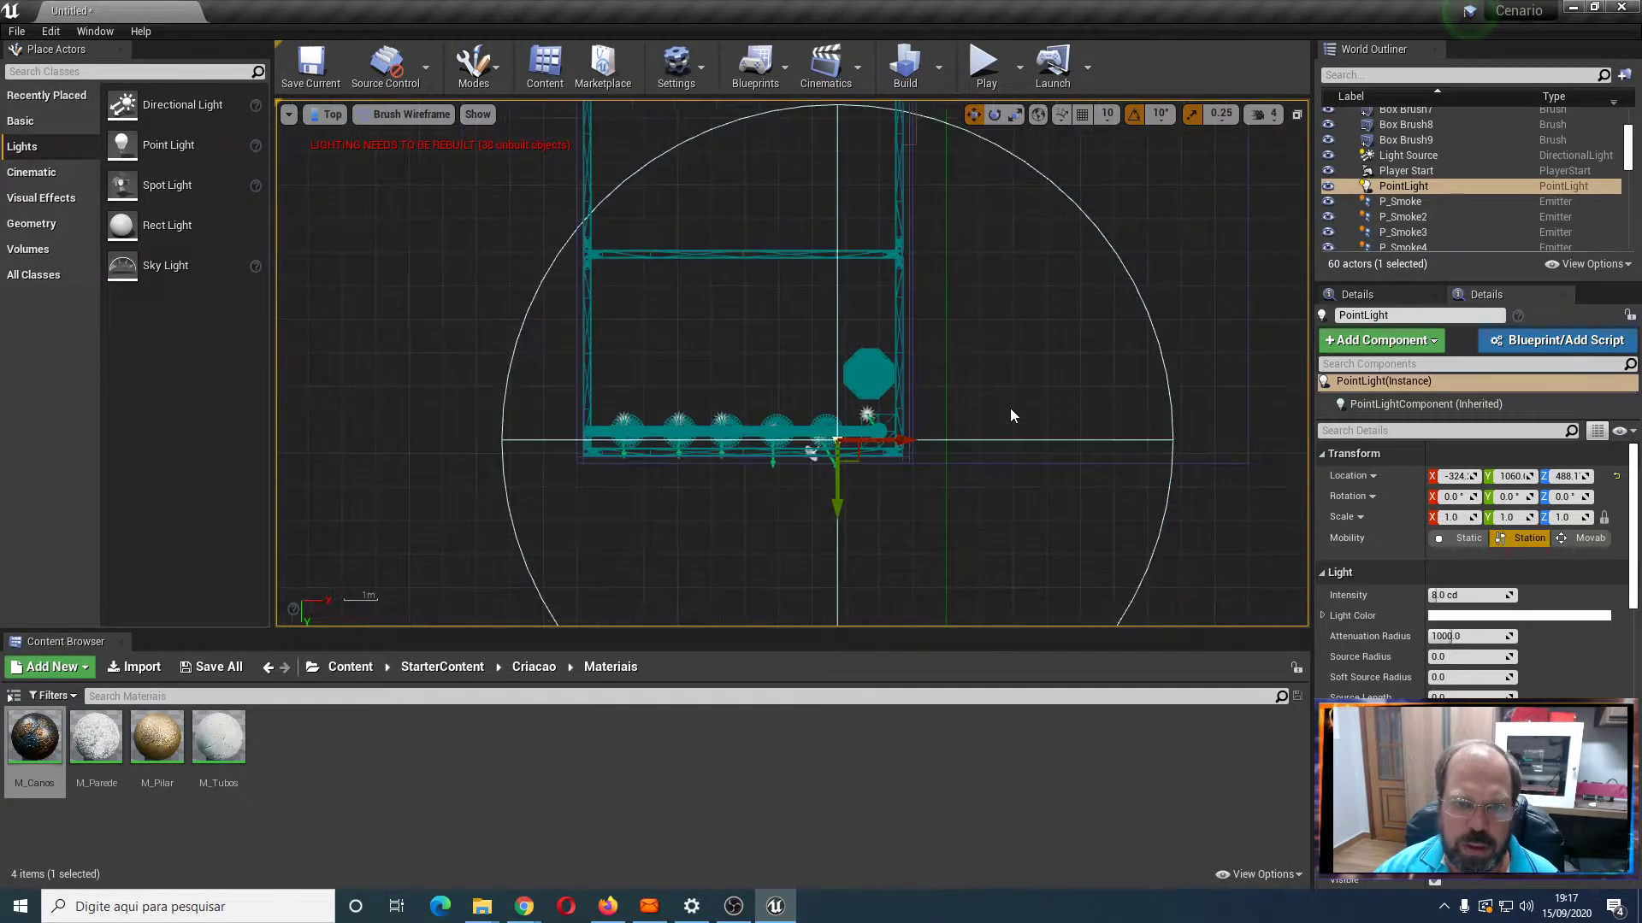
{"action": "left_click", "coordinate": [1246, 331]}
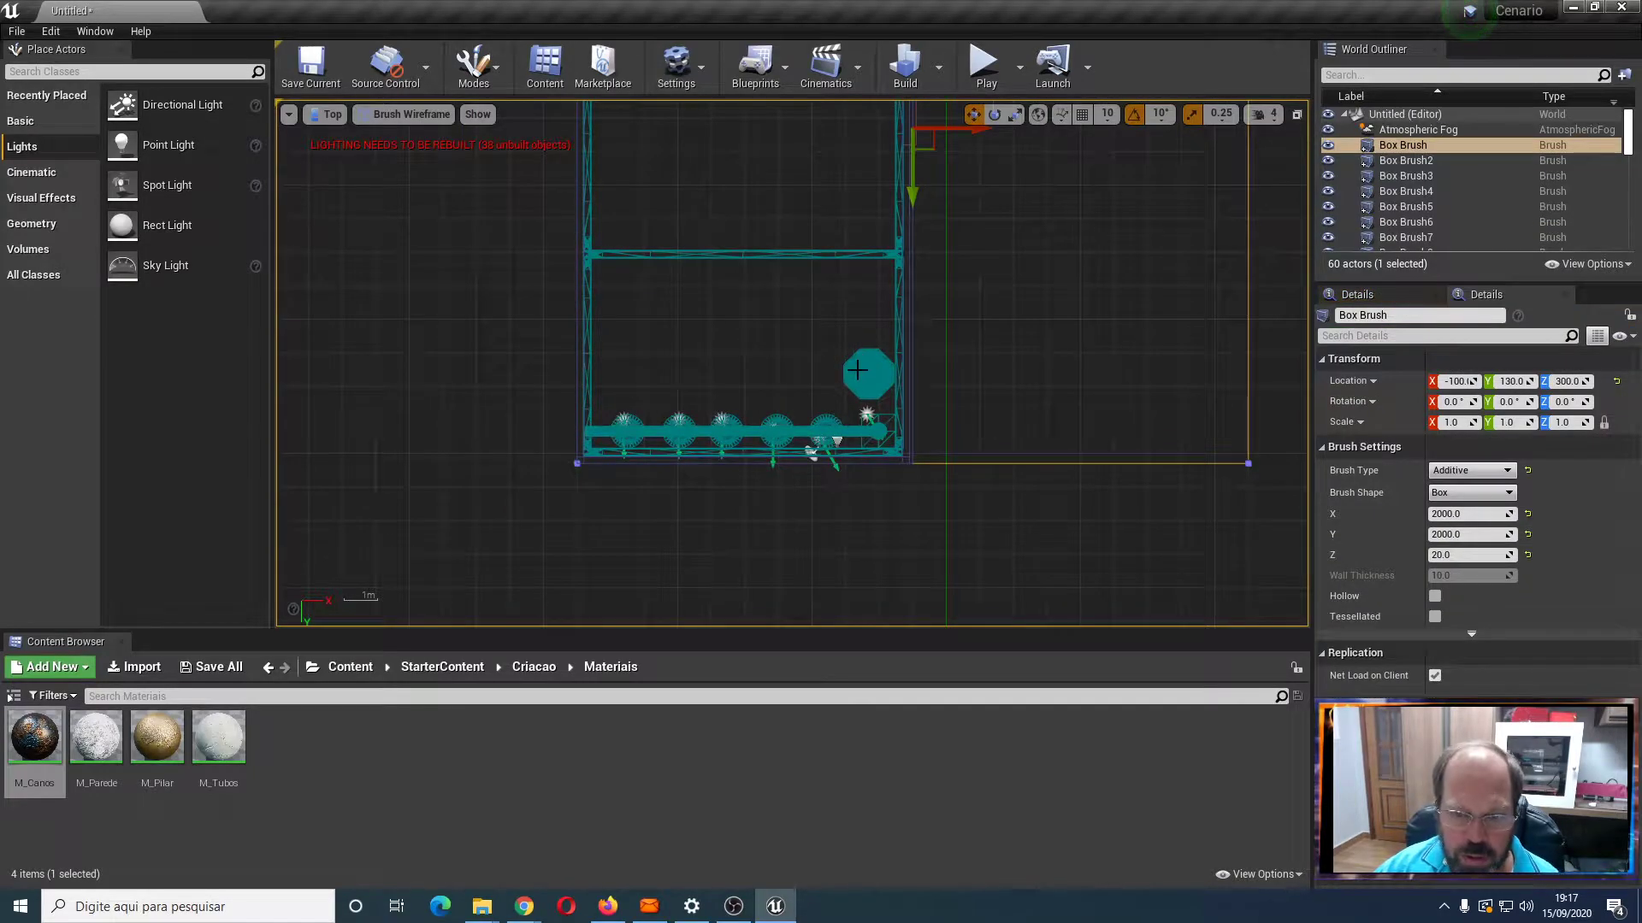
{"action": "left_click", "coordinate": [868, 370]}
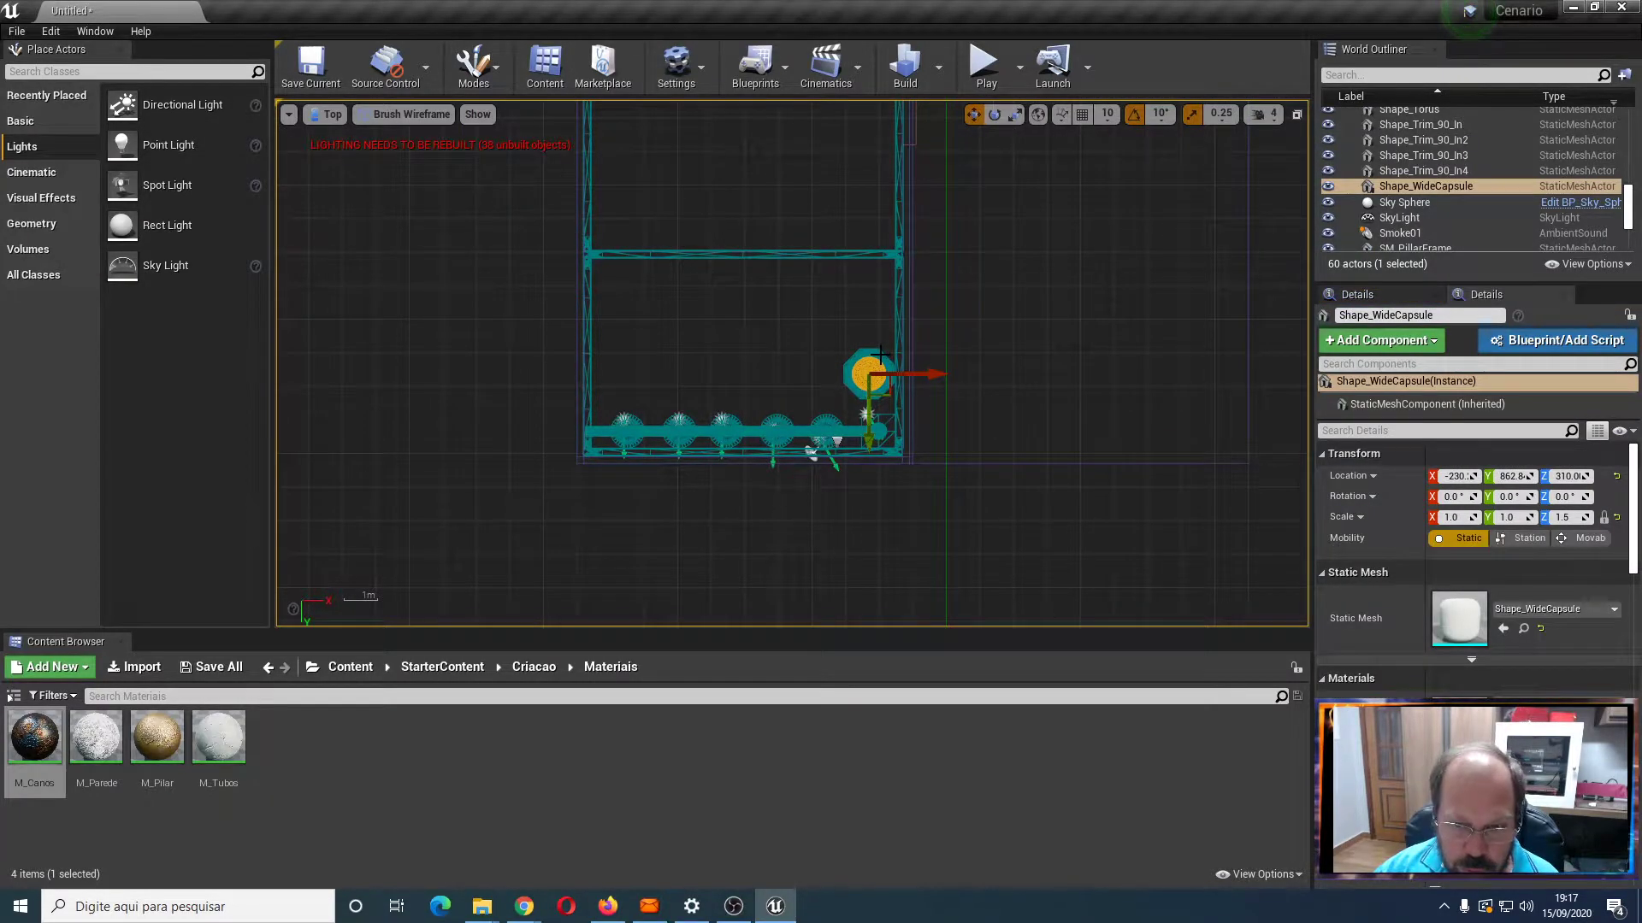
{"action": "left_click", "coordinate": [876, 357], "text": "ctrl"}
{"action": "left_click", "coordinate": [855, 369], "text": "ctrl"}
{"action": "left_click", "coordinate": [861, 389], "text": "ctrl"}
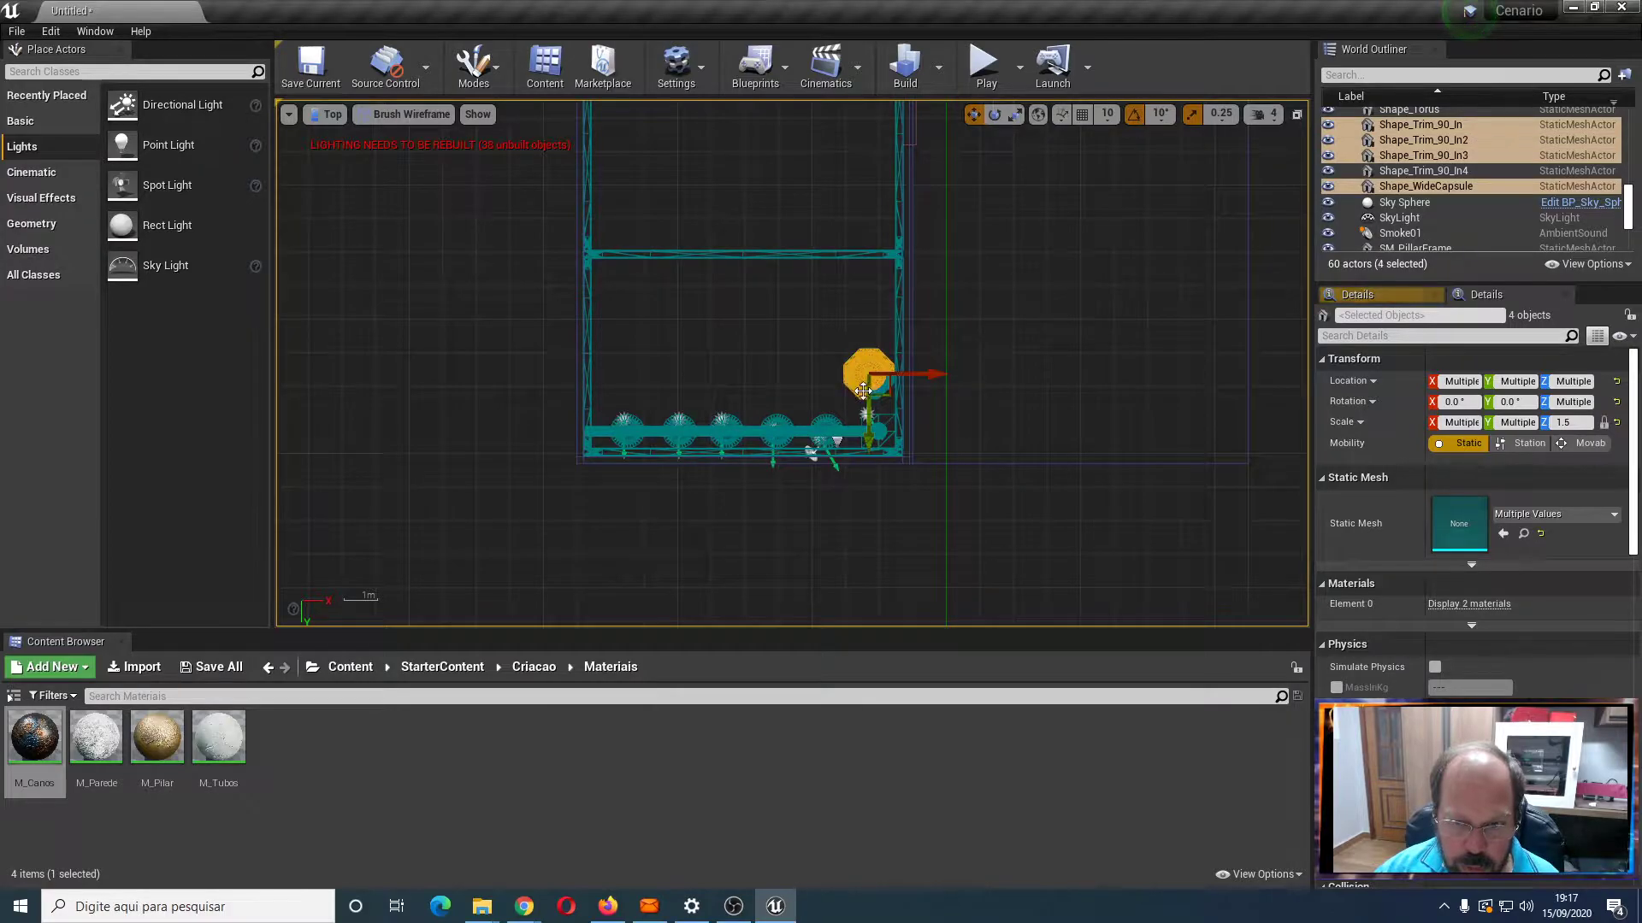
{"action": "left_click", "coordinate": [882, 394], "text": "ctrl"}
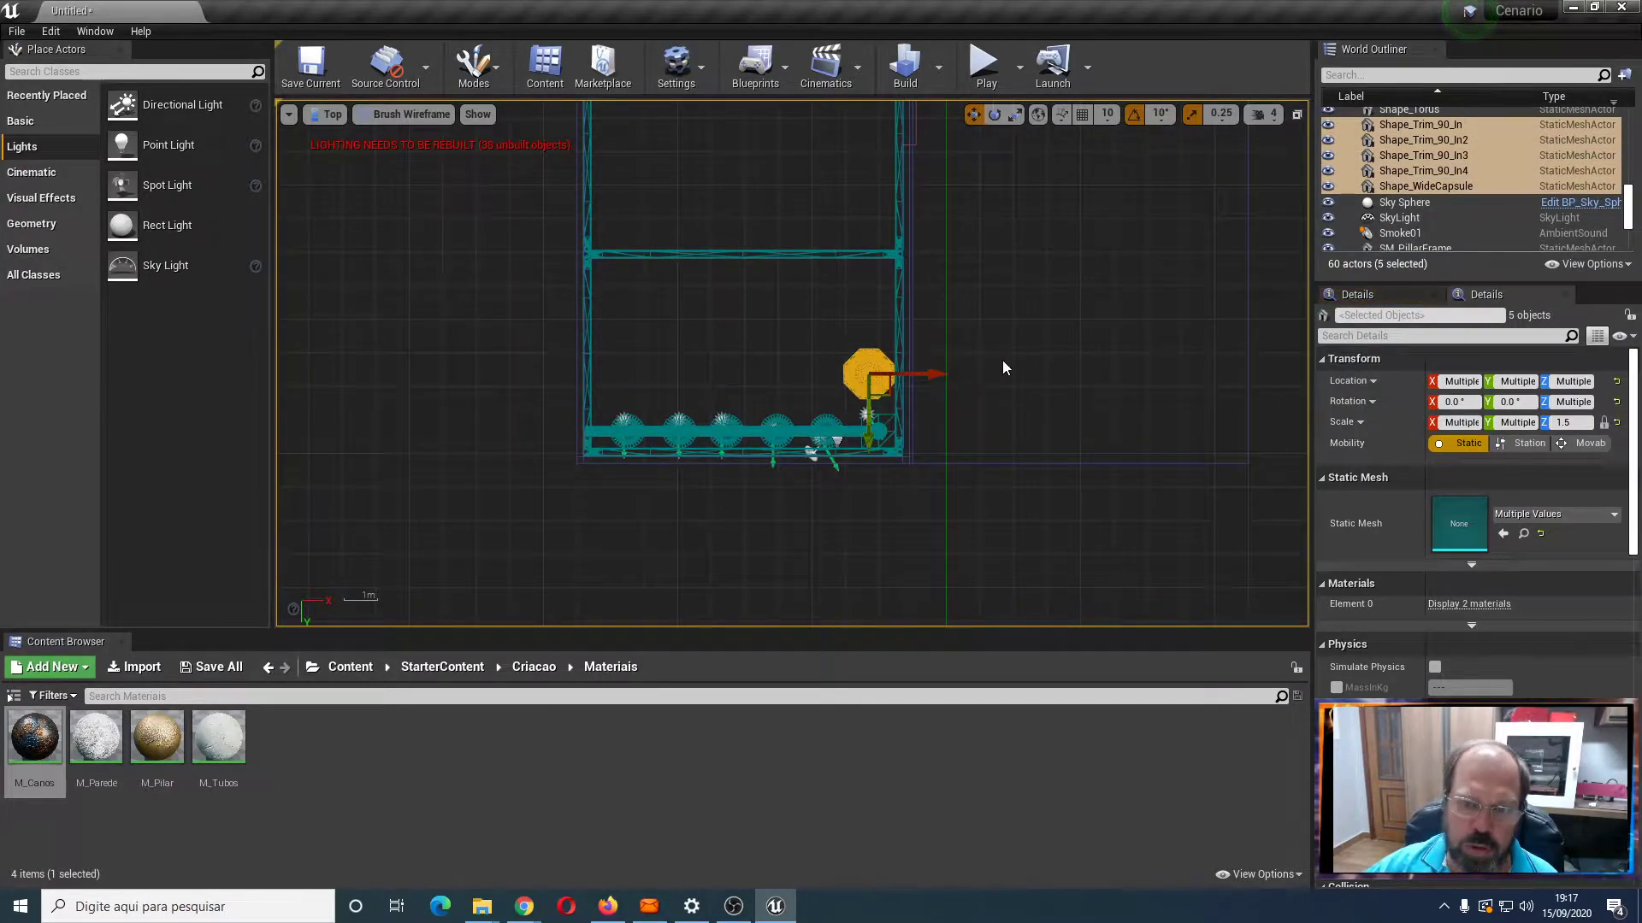
{"action": "scroll", "coordinate": [1029, 299], "scroll_direction": "down", "scroll_amount": 1}
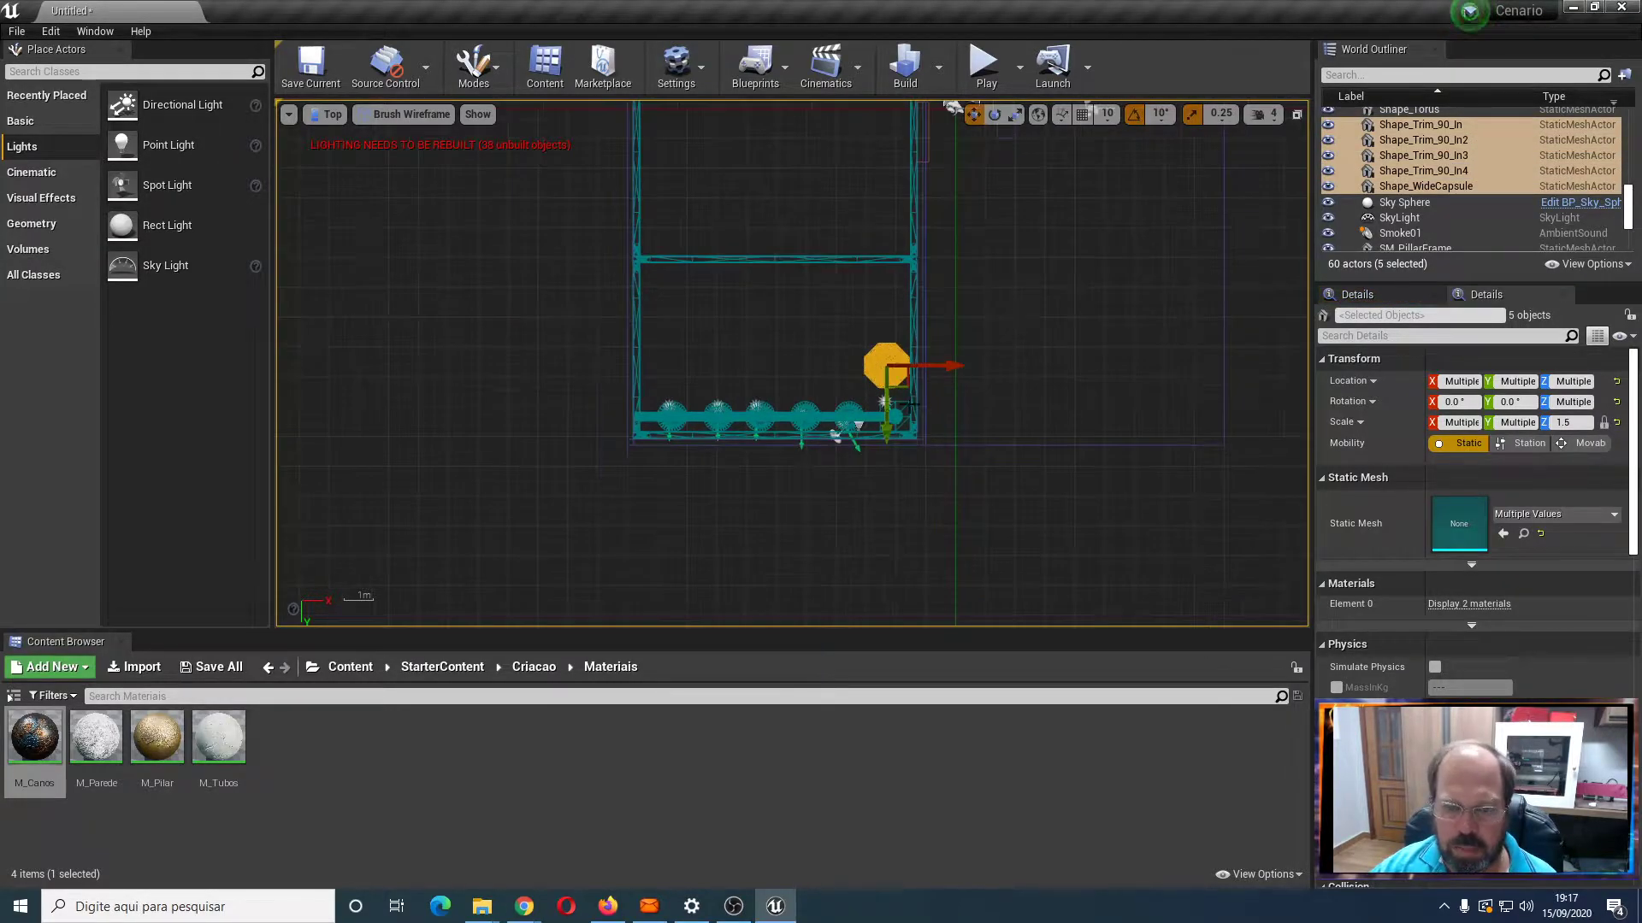
{"action": "right_click", "coordinate": [875, 371]}
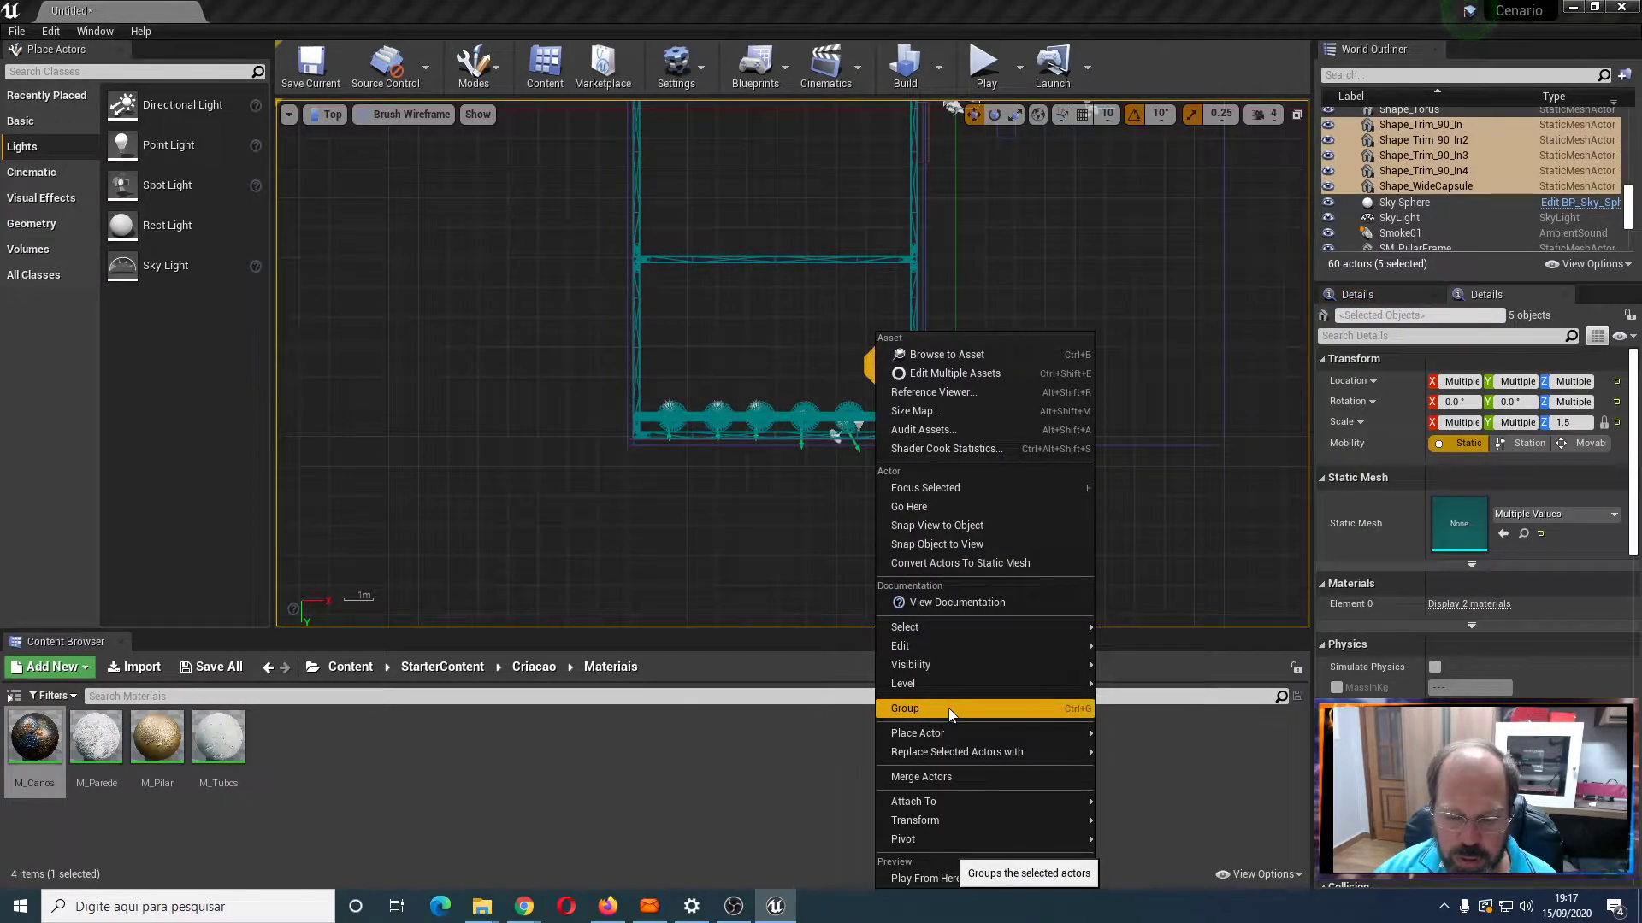
{"action": "left_click", "coordinate": [1174, 507]}
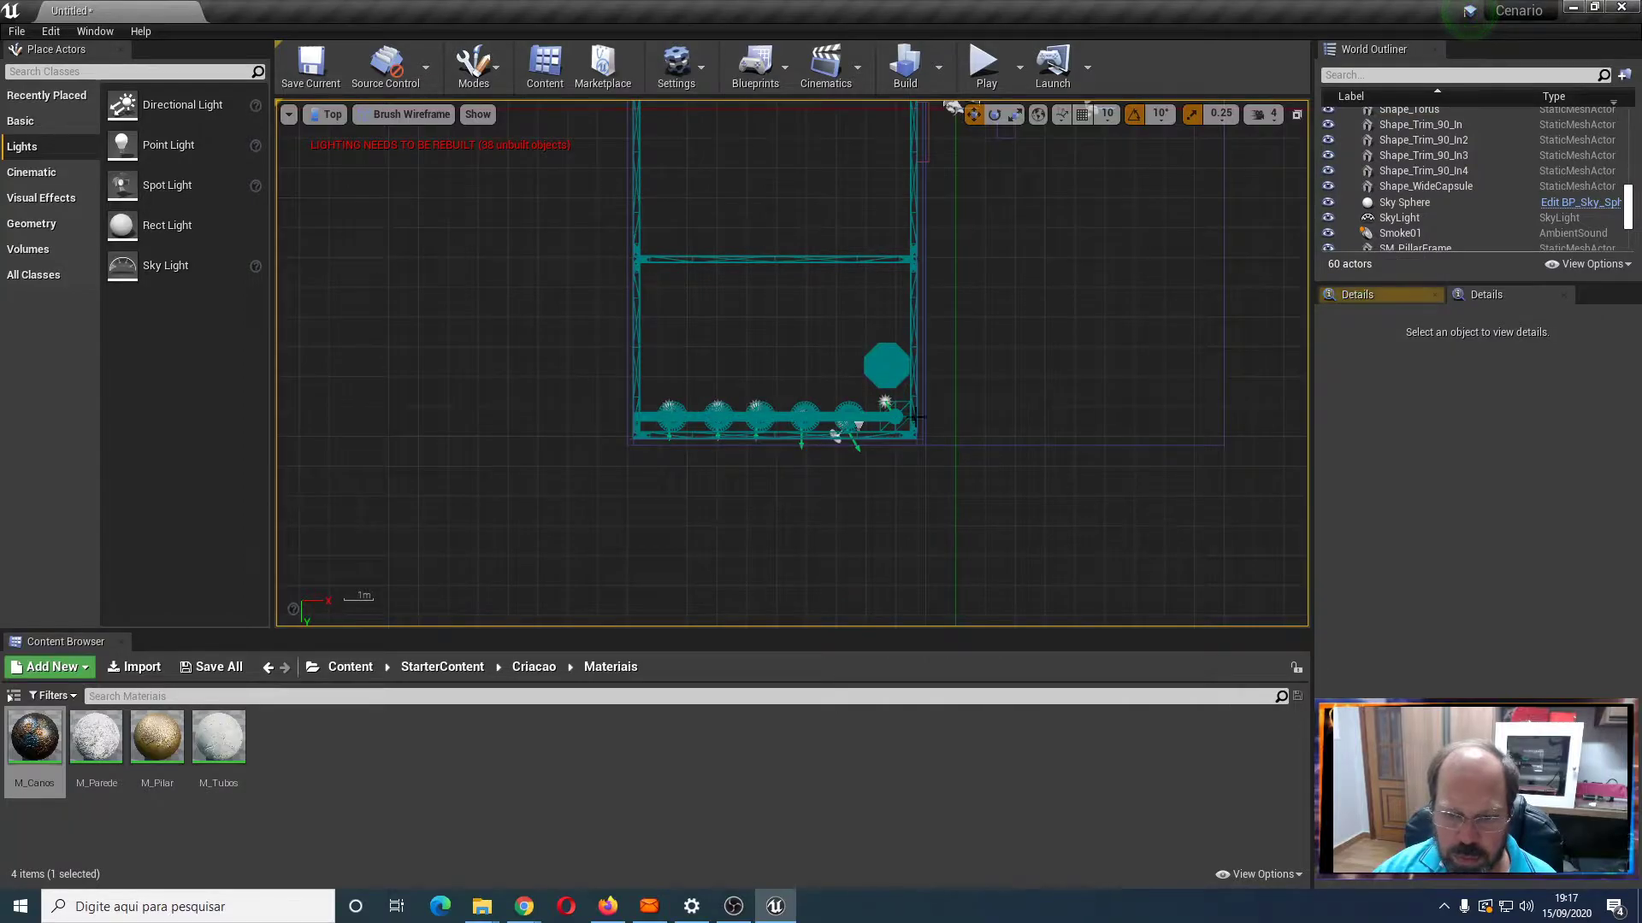
Select the wide capsule with its four trim pieces and duplicate the set twice along the Y axis, forming a row beside the wall
{"action": "left_click", "coordinate": [885, 366]}
{"action": "scroll", "coordinate": [913, 419], "scroll_direction": "up", "scroll_amount": 2}
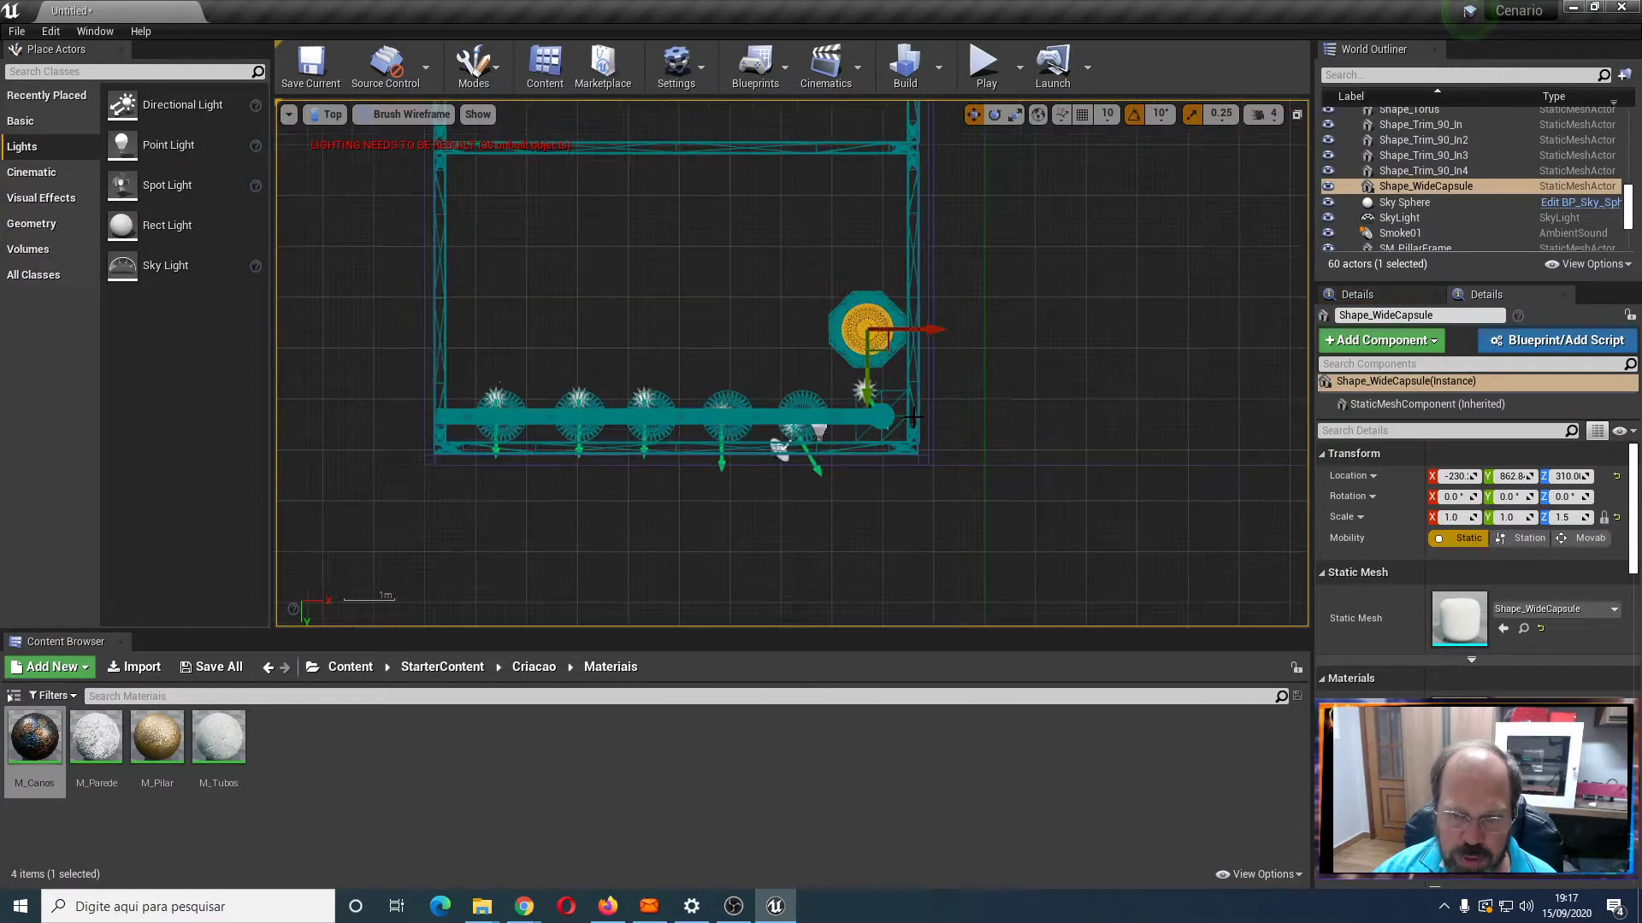
{"action": "scroll", "coordinate": [921, 405], "scroll_direction": "down", "scroll_amount": 2}
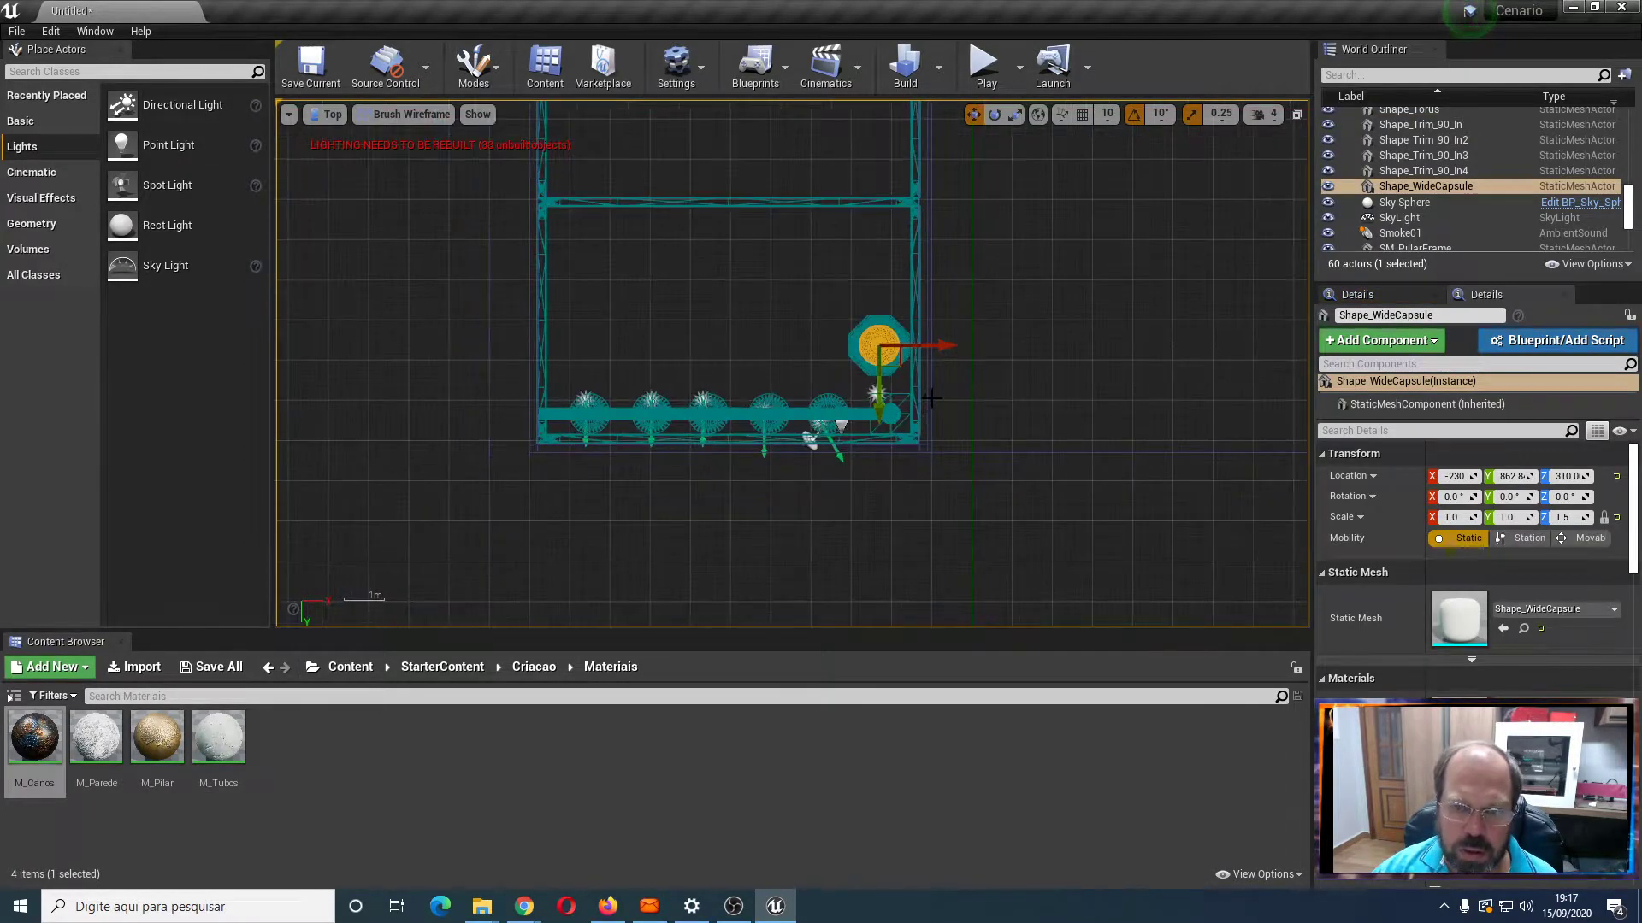
{"action": "left_click", "coordinate": [880, 375], "text": "ctrl"}
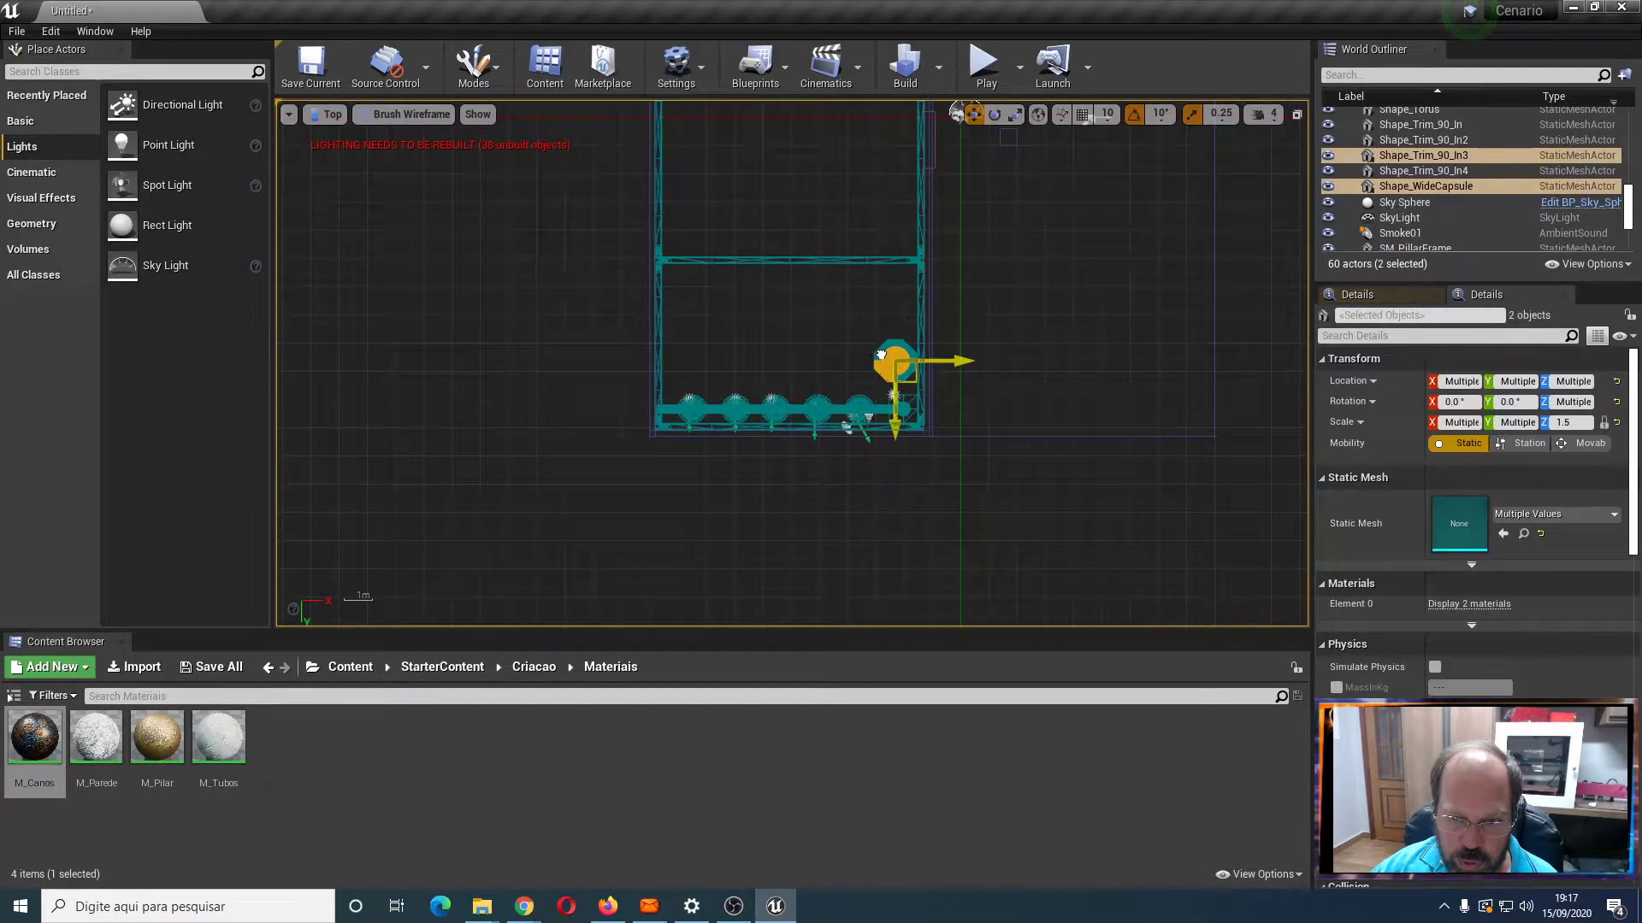
{"action": "left_click", "coordinate": [883, 350], "text": "ctrl"}
{"action": "left_click", "coordinate": [908, 352], "text": "ctrl"}
{"action": "left_click", "coordinate": [868, 427], "text": "ctrl"}
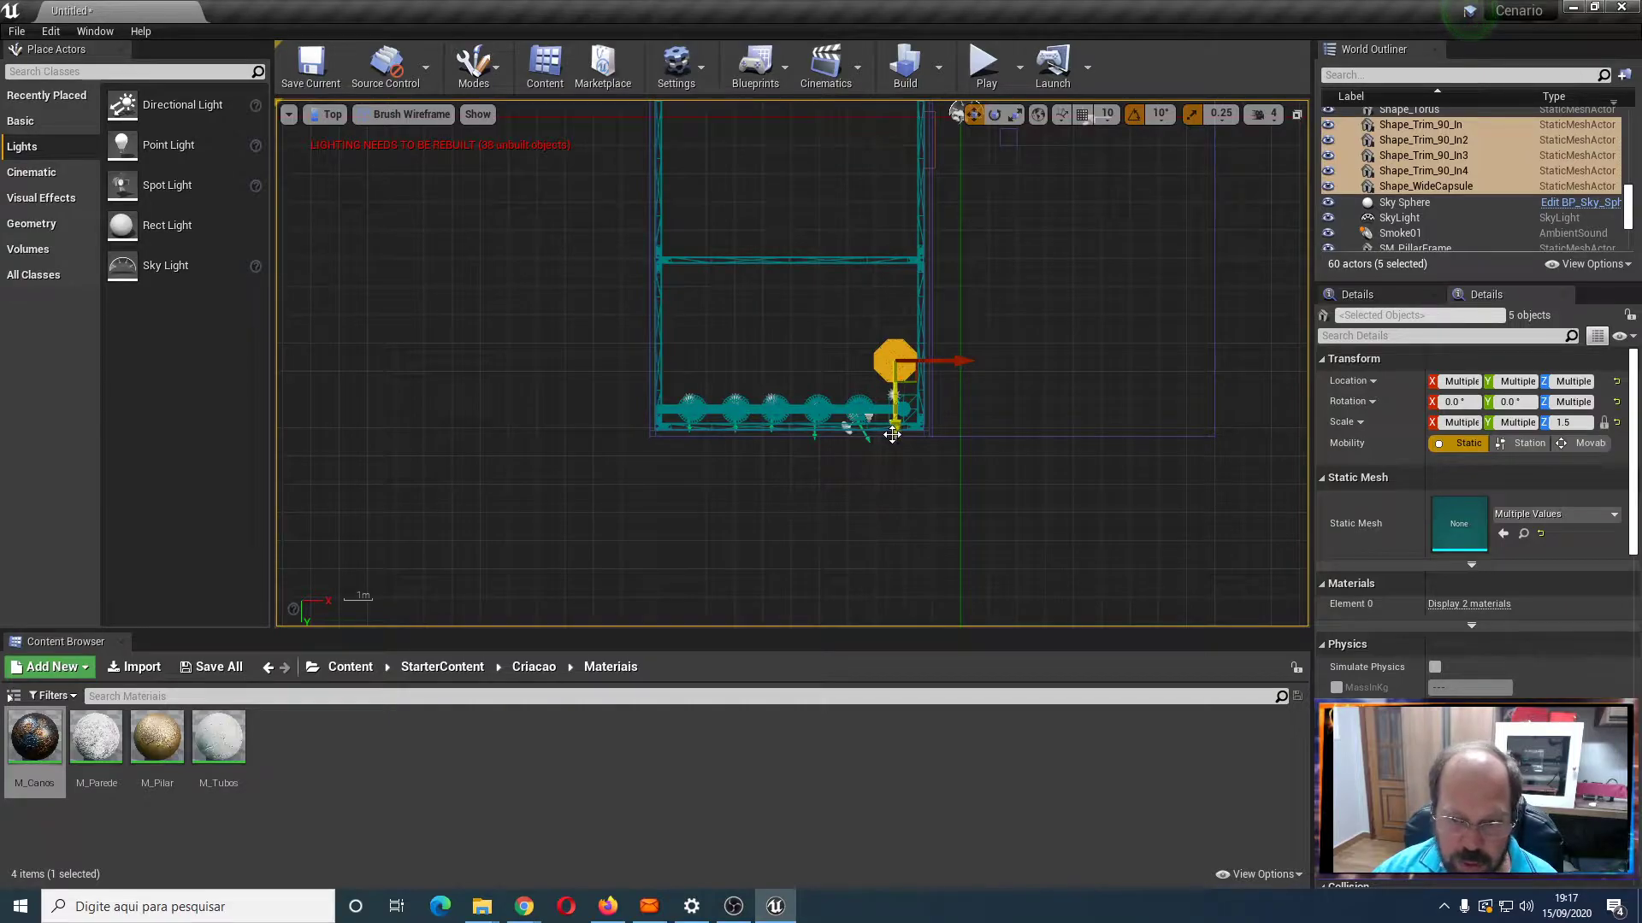
{"action": "left_click_drag", "start_coordinate": [895, 432], "coordinate": [895, 355], "text": "alt"}
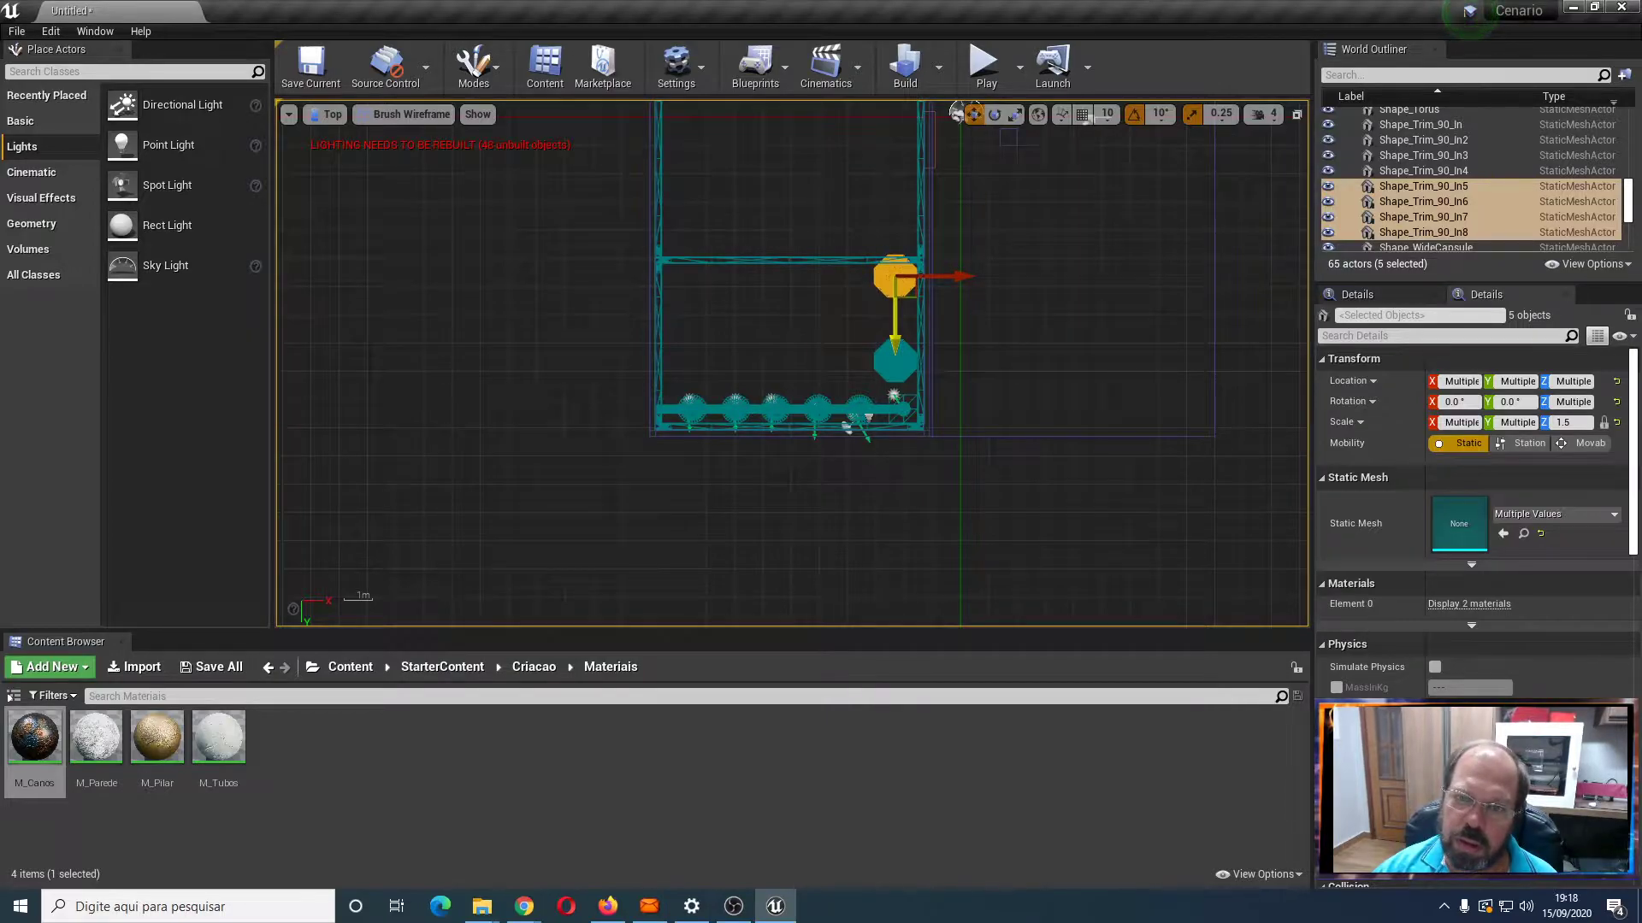
{"action": "left_click_drag", "start_coordinate": [895, 336], "coordinate": [895, 246], "text": "alt"}
{"action": "left_click_drag", "start_coordinate": [895, 267], "coordinate": [895, 264]}
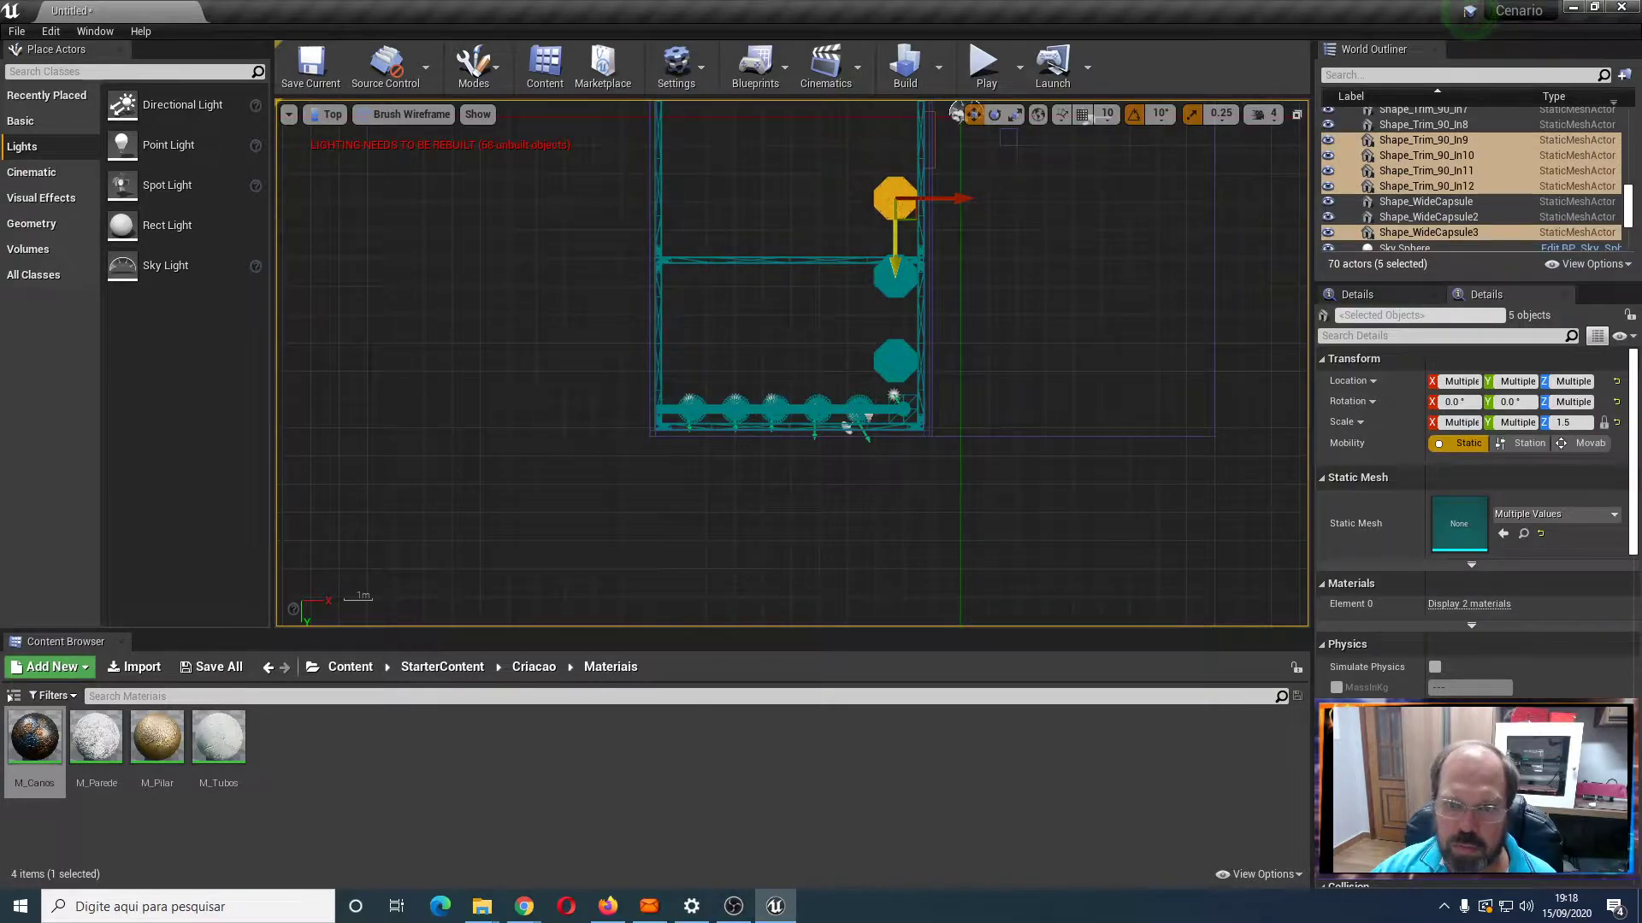
Select the middle capsule of the row with its trim pieces and nudge it slightly along the Y axis toward the first capsule
{"action": "left_click", "coordinate": [1075, 349]}
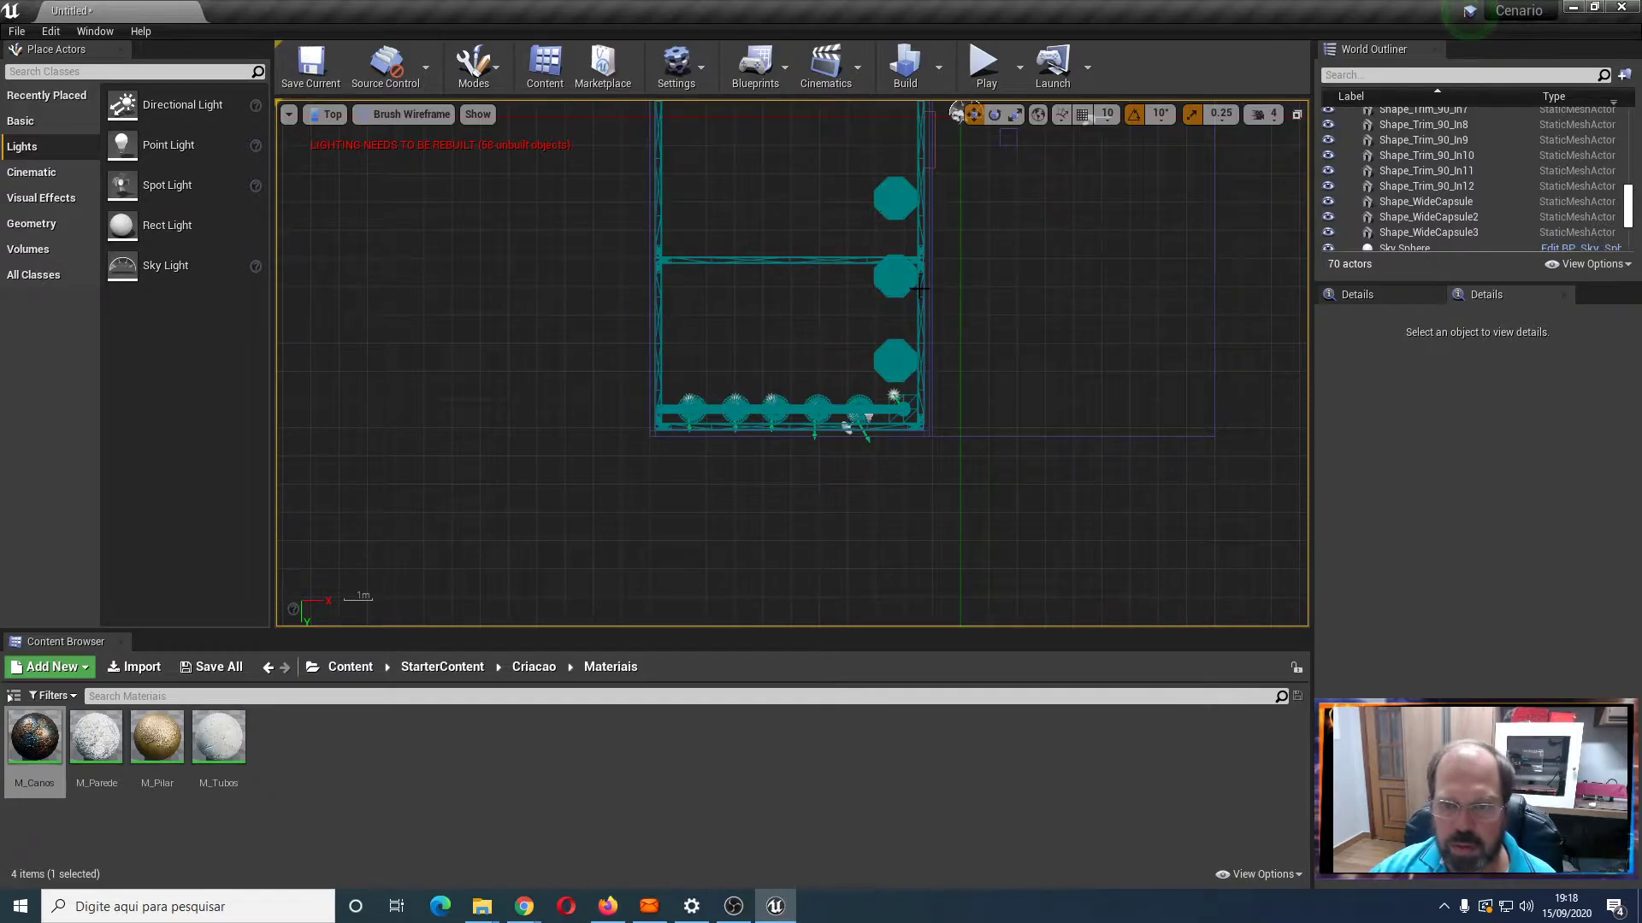
{"action": "left_click_drag", "start_coordinate": [957, 298], "coordinate": [917, 254]}
{"action": "left_click", "coordinate": [841, 259], "text": "ctrl"}
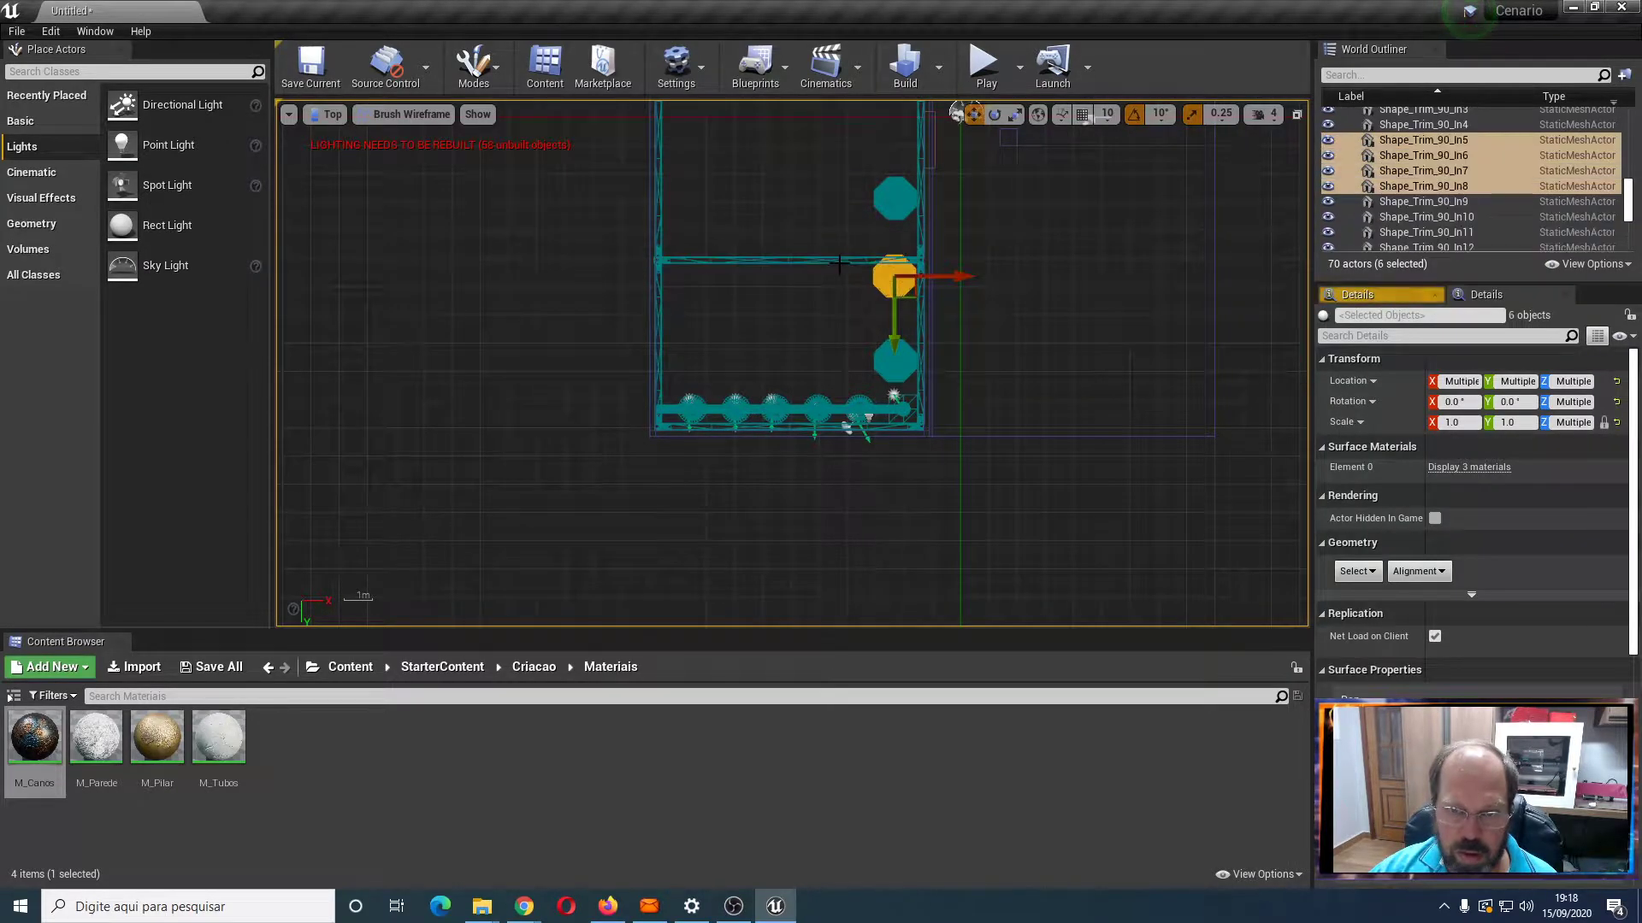
{"action": "left_click_drag", "start_coordinate": [895, 343], "coordinate": [894, 346]}
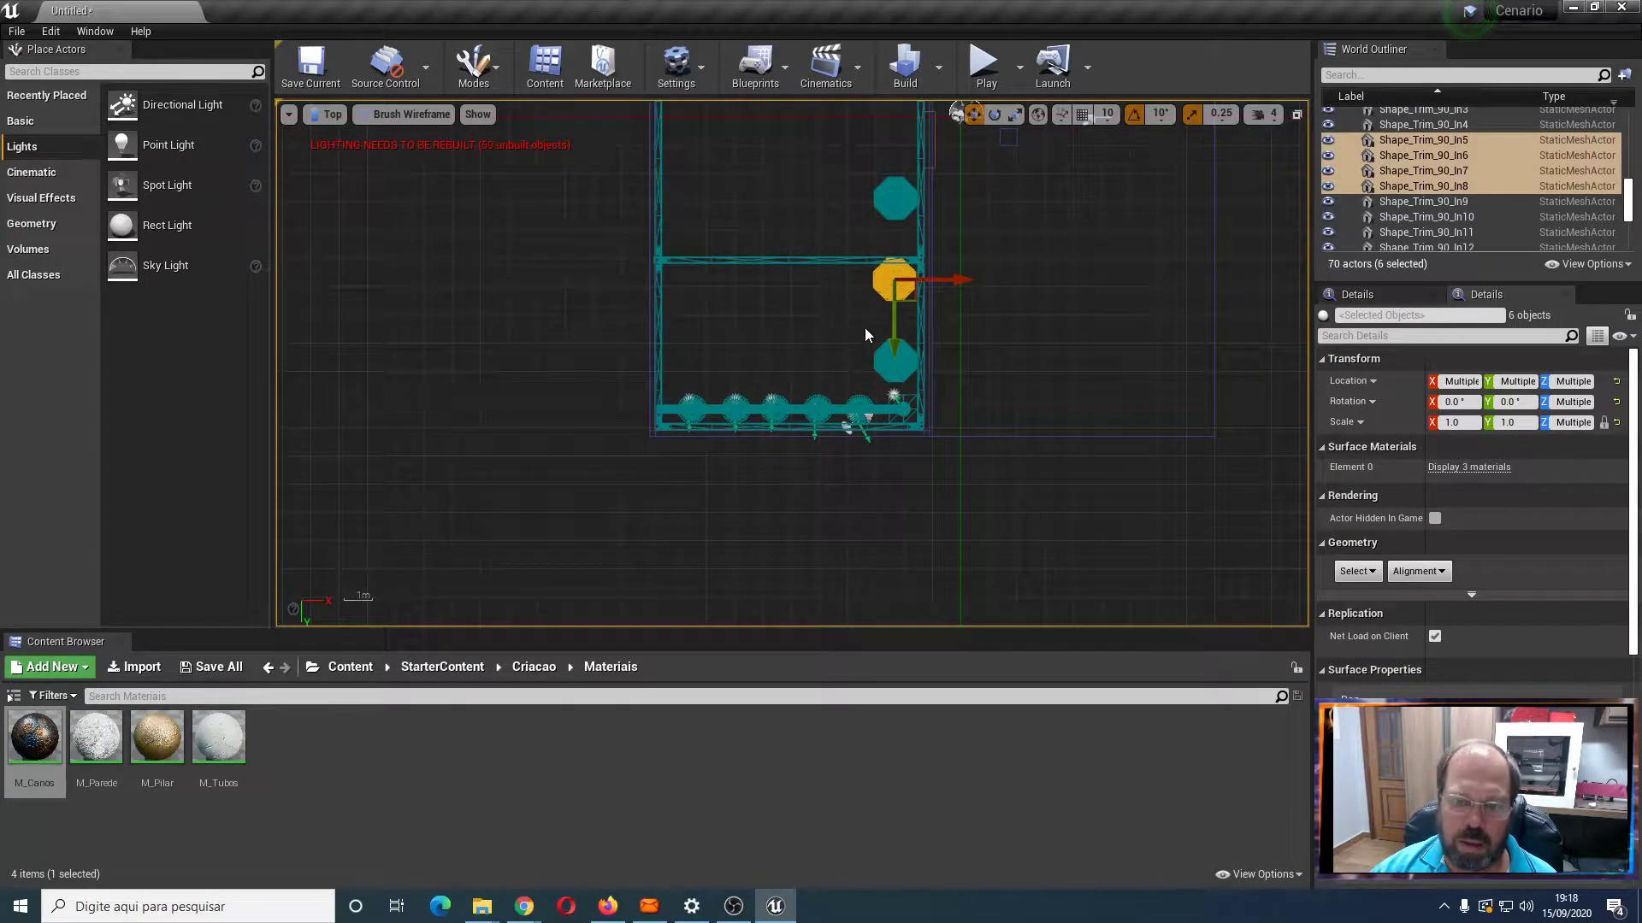
Try to duplicate all three capsule sets together along the Y axis toward the room's far end
{"action": "left_click_drag", "start_coordinate": [834, 153], "coordinate": [915, 379]}
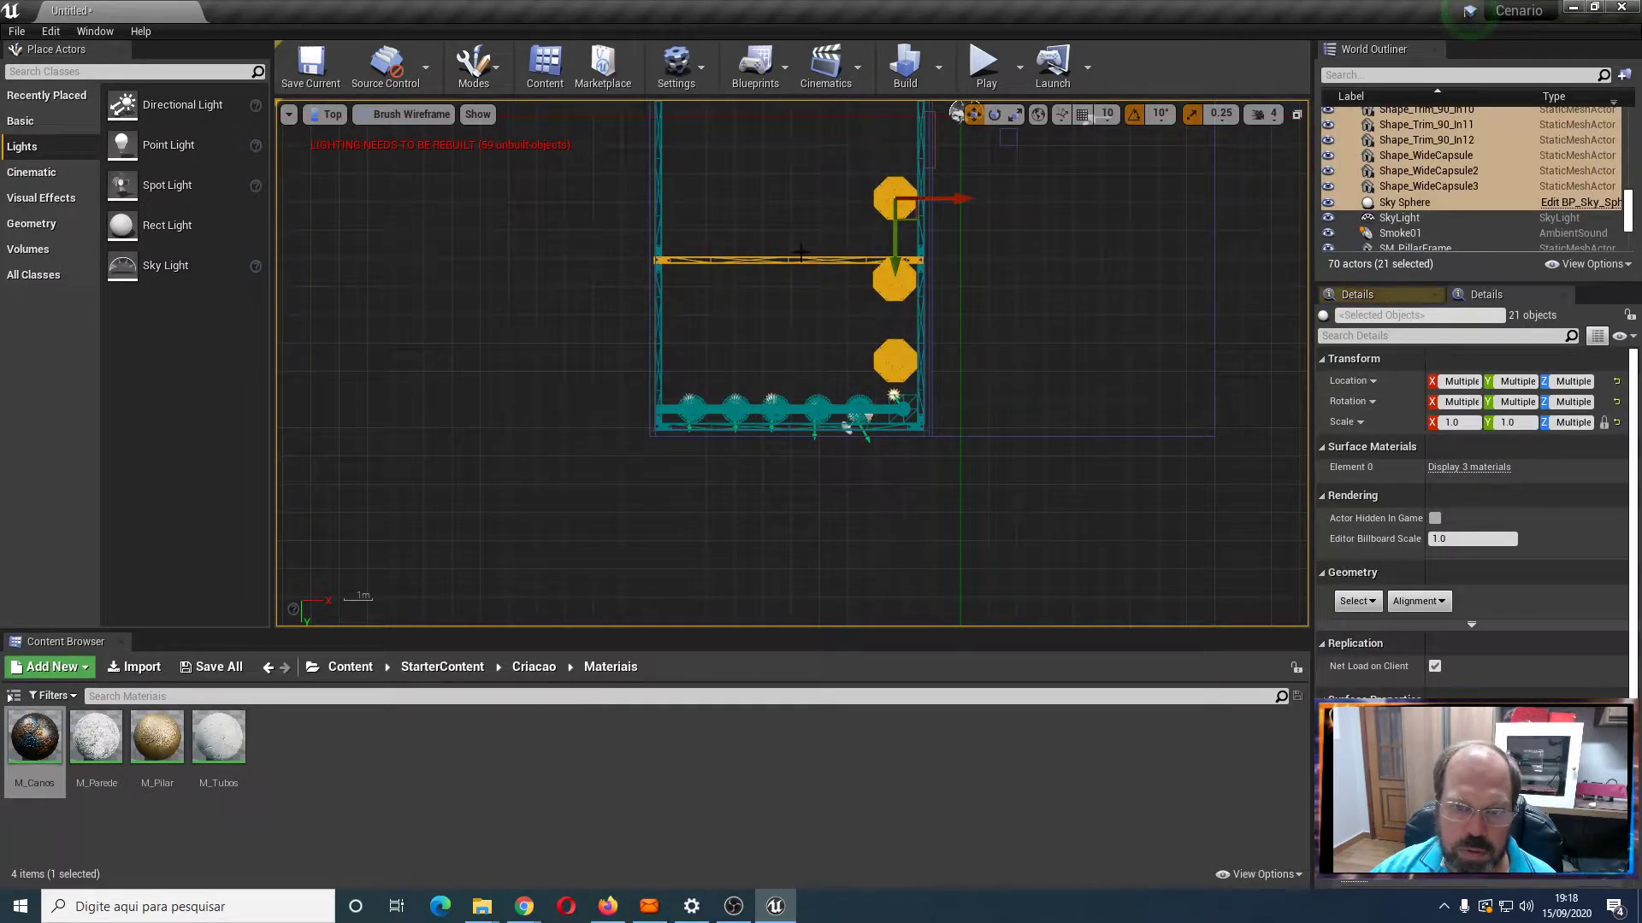
{"action": "right_click_drag", "start_coordinate": [1057, 304], "coordinate": [983, 467]}
{"action": "left_click_drag", "start_coordinate": [878, 464], "coordinate": [879, 158], "text": "alt"}
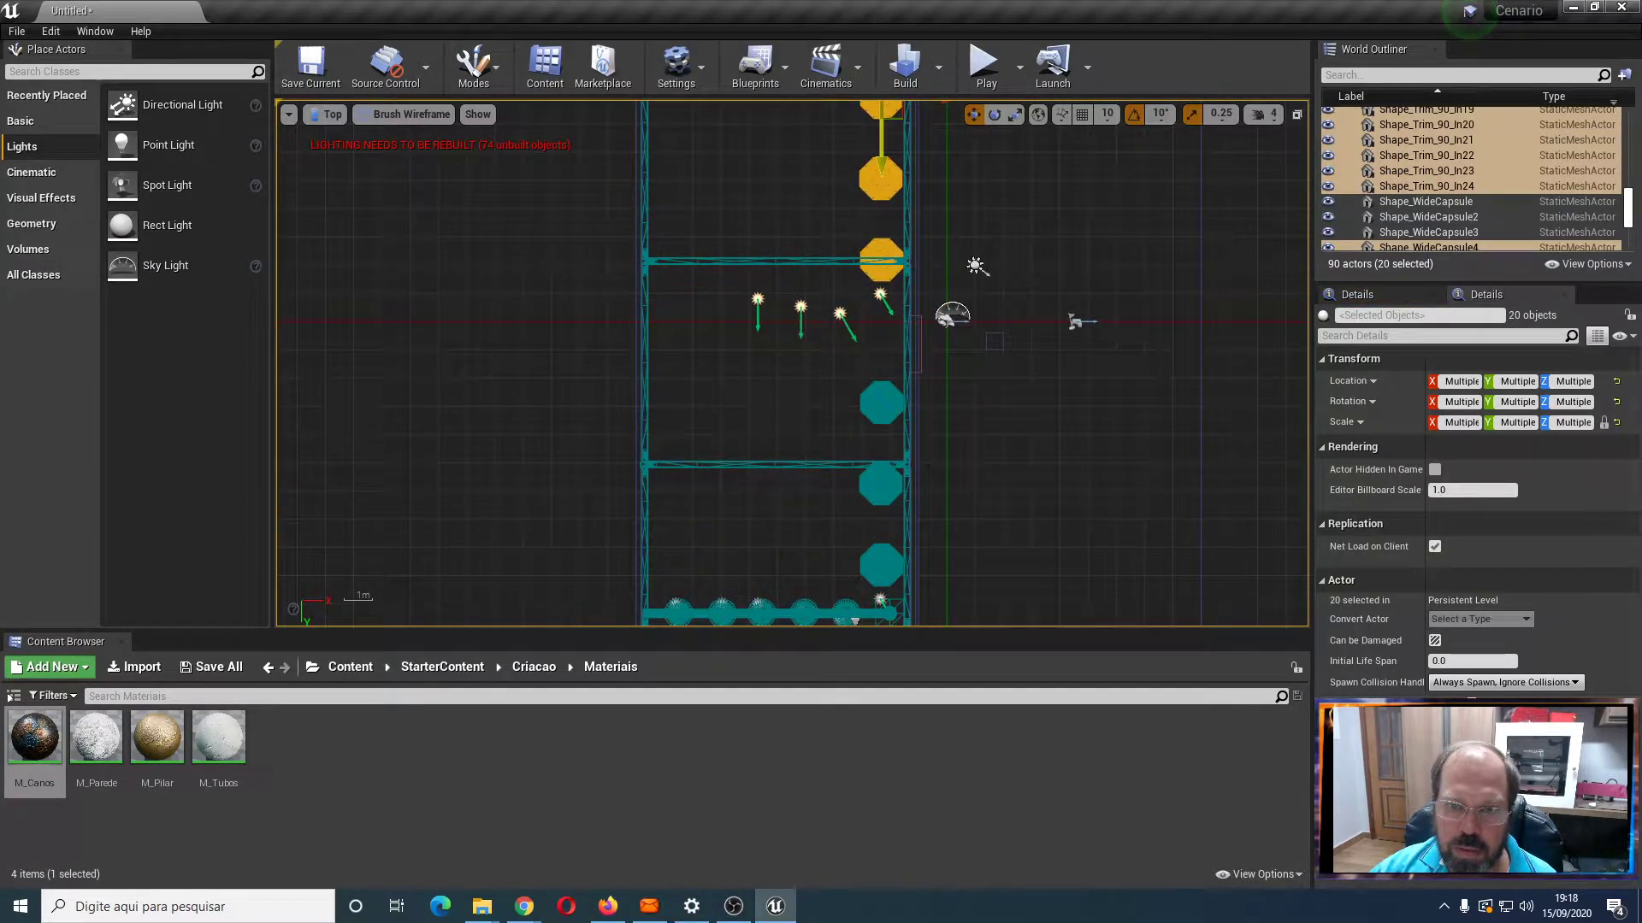
{"action": "key", "text": "ctrl+z"}
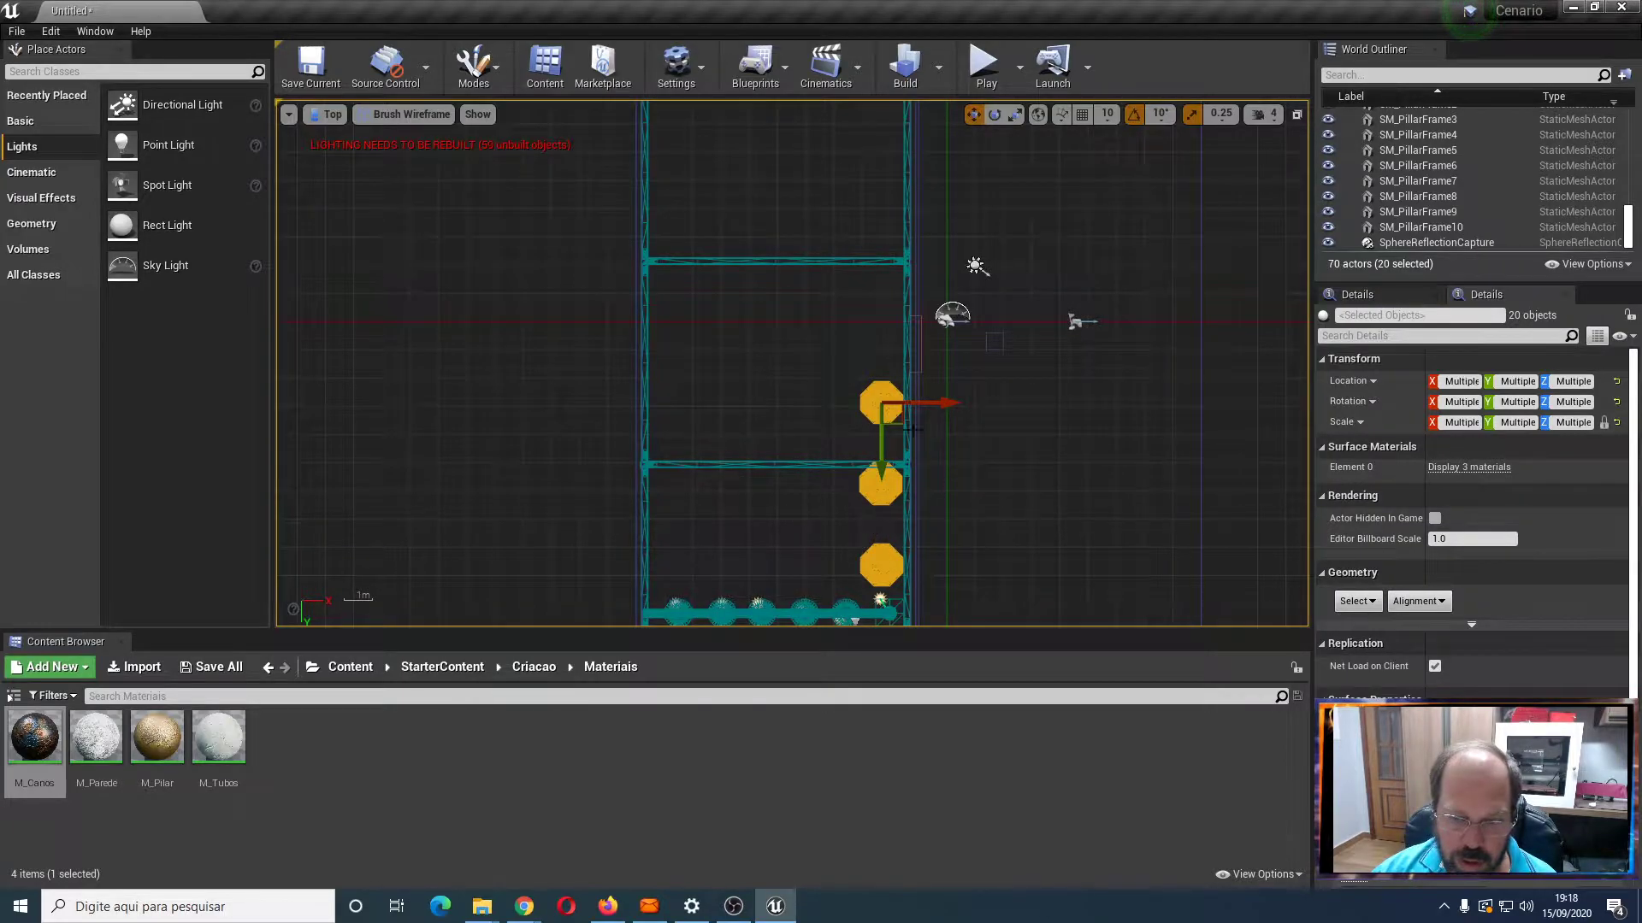
{"action": "left_click", "coordinate": [1031, 396]}
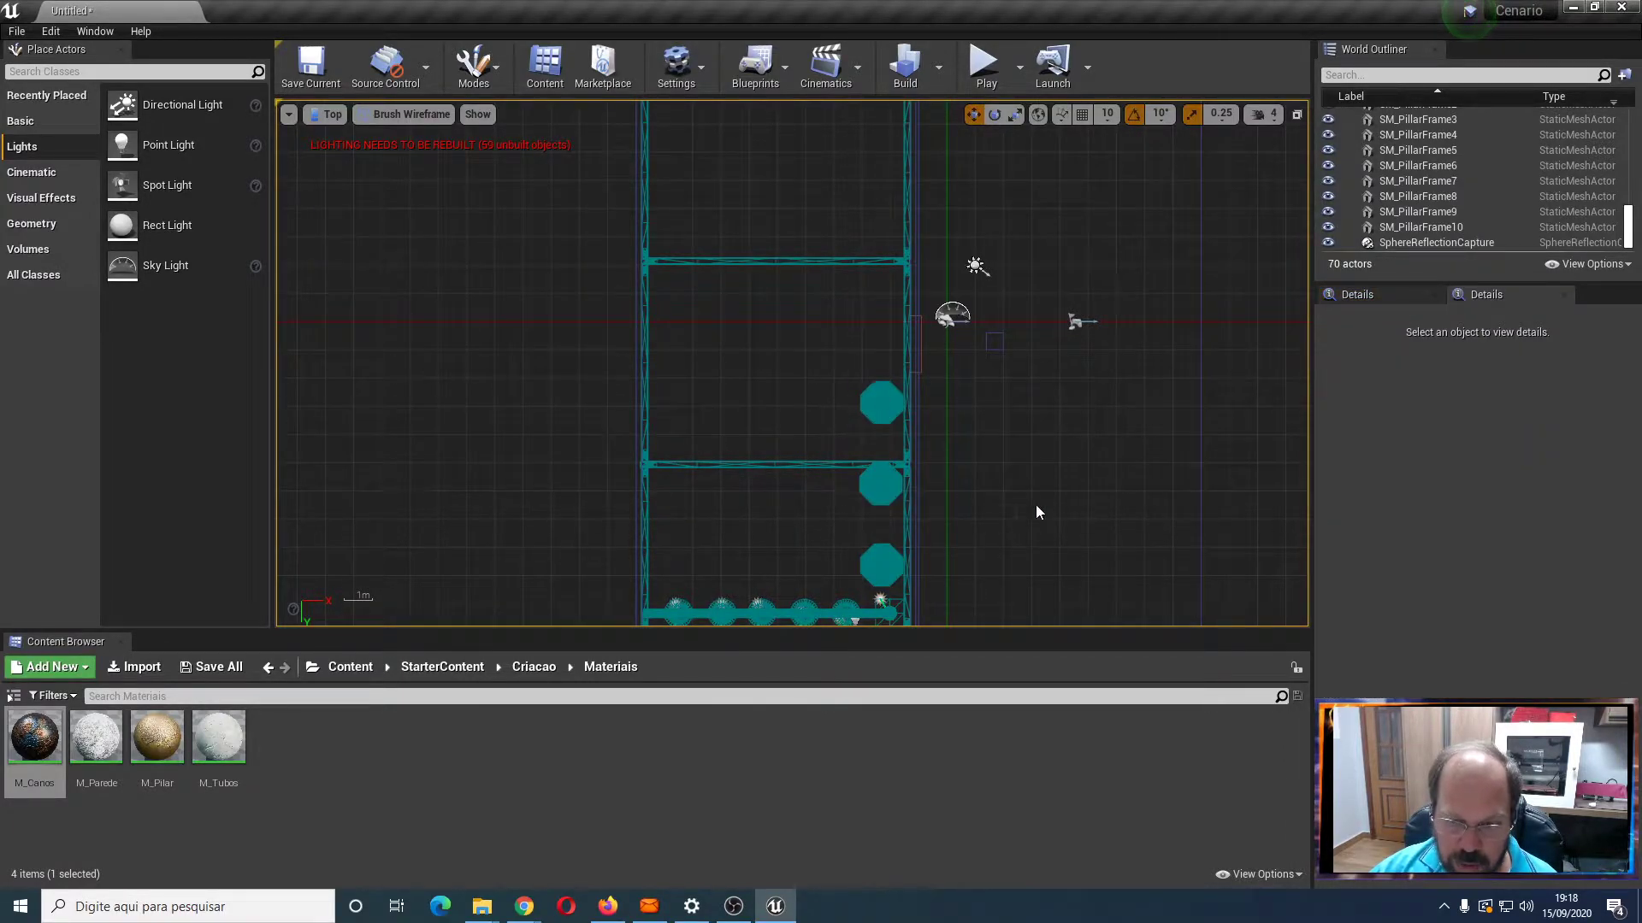
Select the wide capsule nearest the pipe row together with its four trim pieces
{"action": "right_click_drag", "start_coordinate": [1000, 459], "coordinate": [1021, 354]}
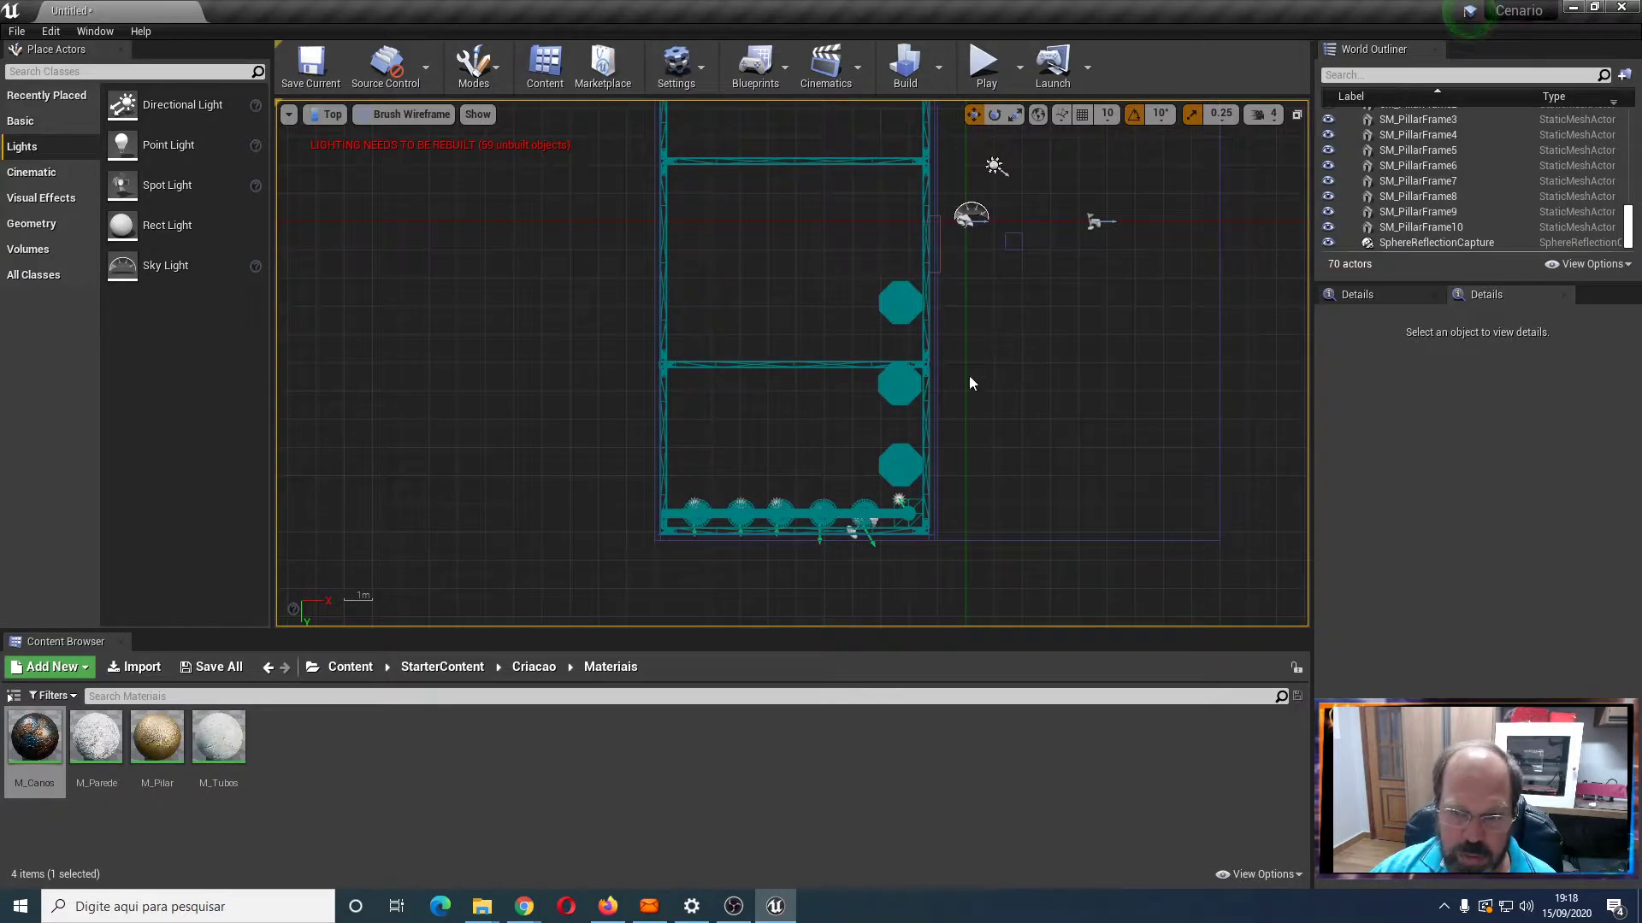
{"action": "left_click", "coordinate": [899, 464]}
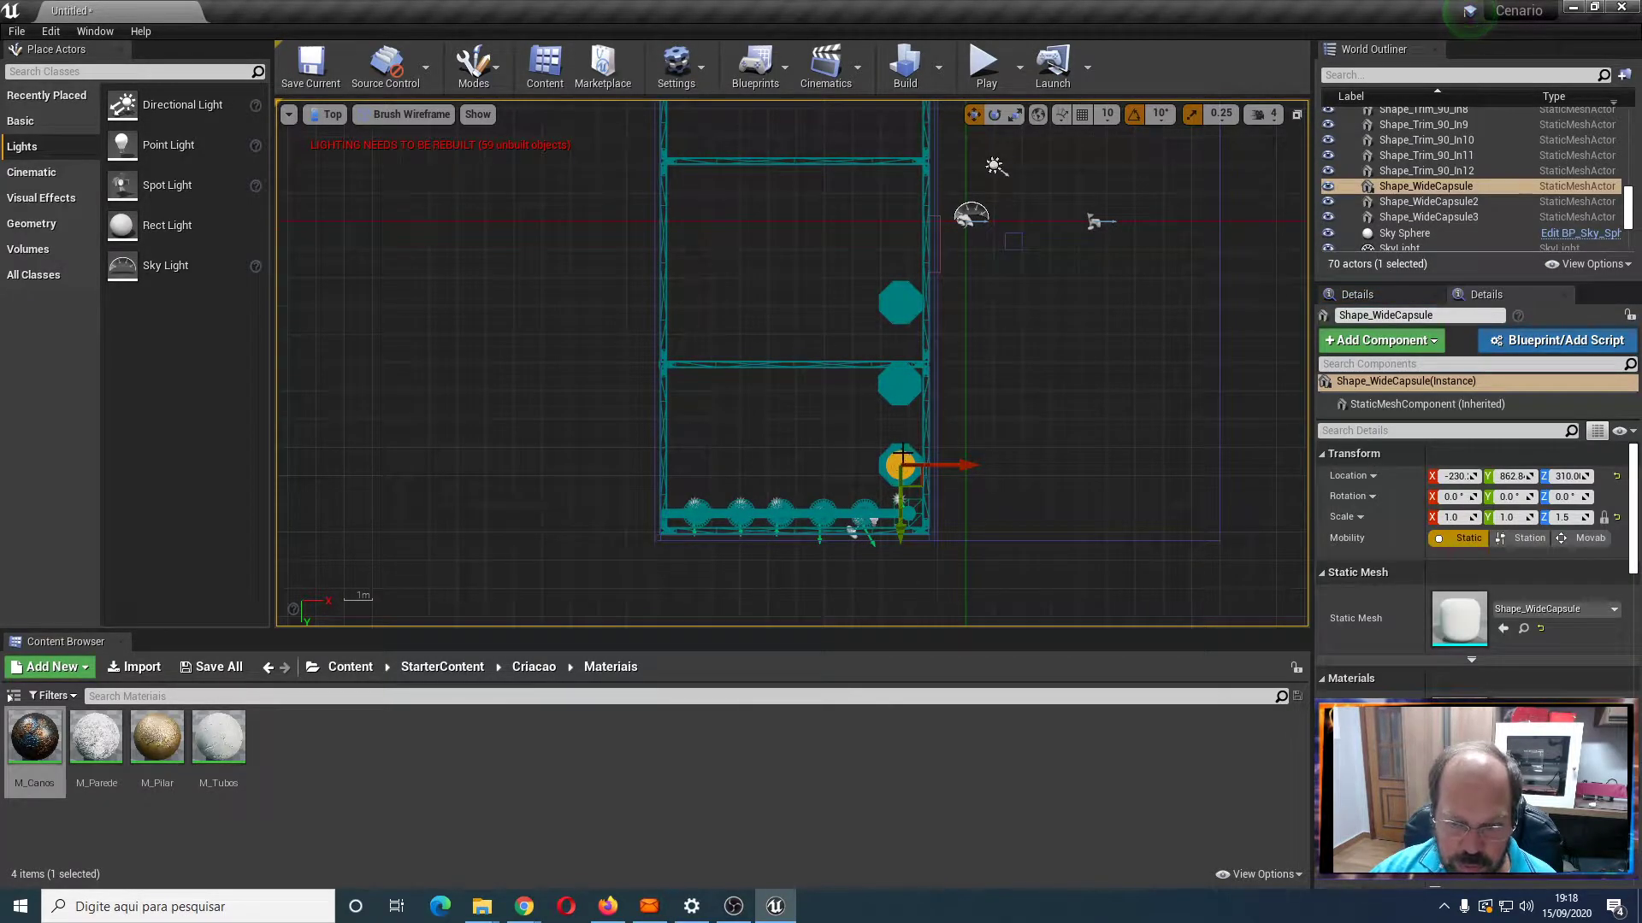
{"action": "left_click", "coordinate": [902, 449], "text": "ctrl"}
{"action": "left_click", "coordinate": [889, 456], "text": "ctrl"}
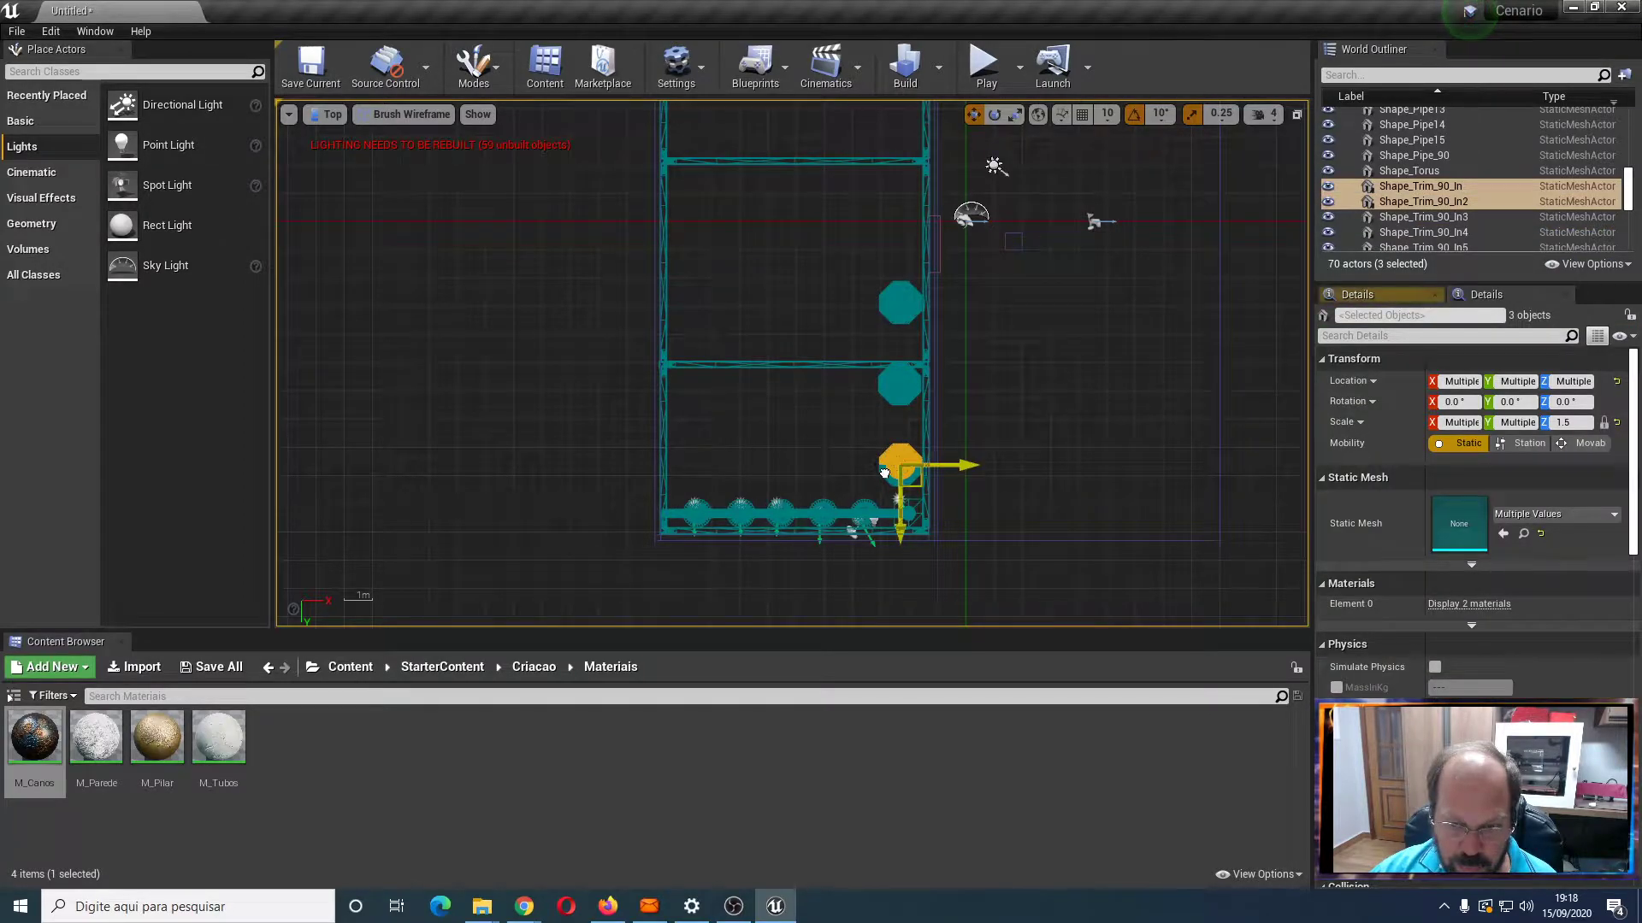
{"action": "left_click", "coordinate": [886, 471], "text": "ctrl"}
{"action": "left_click", "coordinate": [887, 472], "text": "ctrl"}
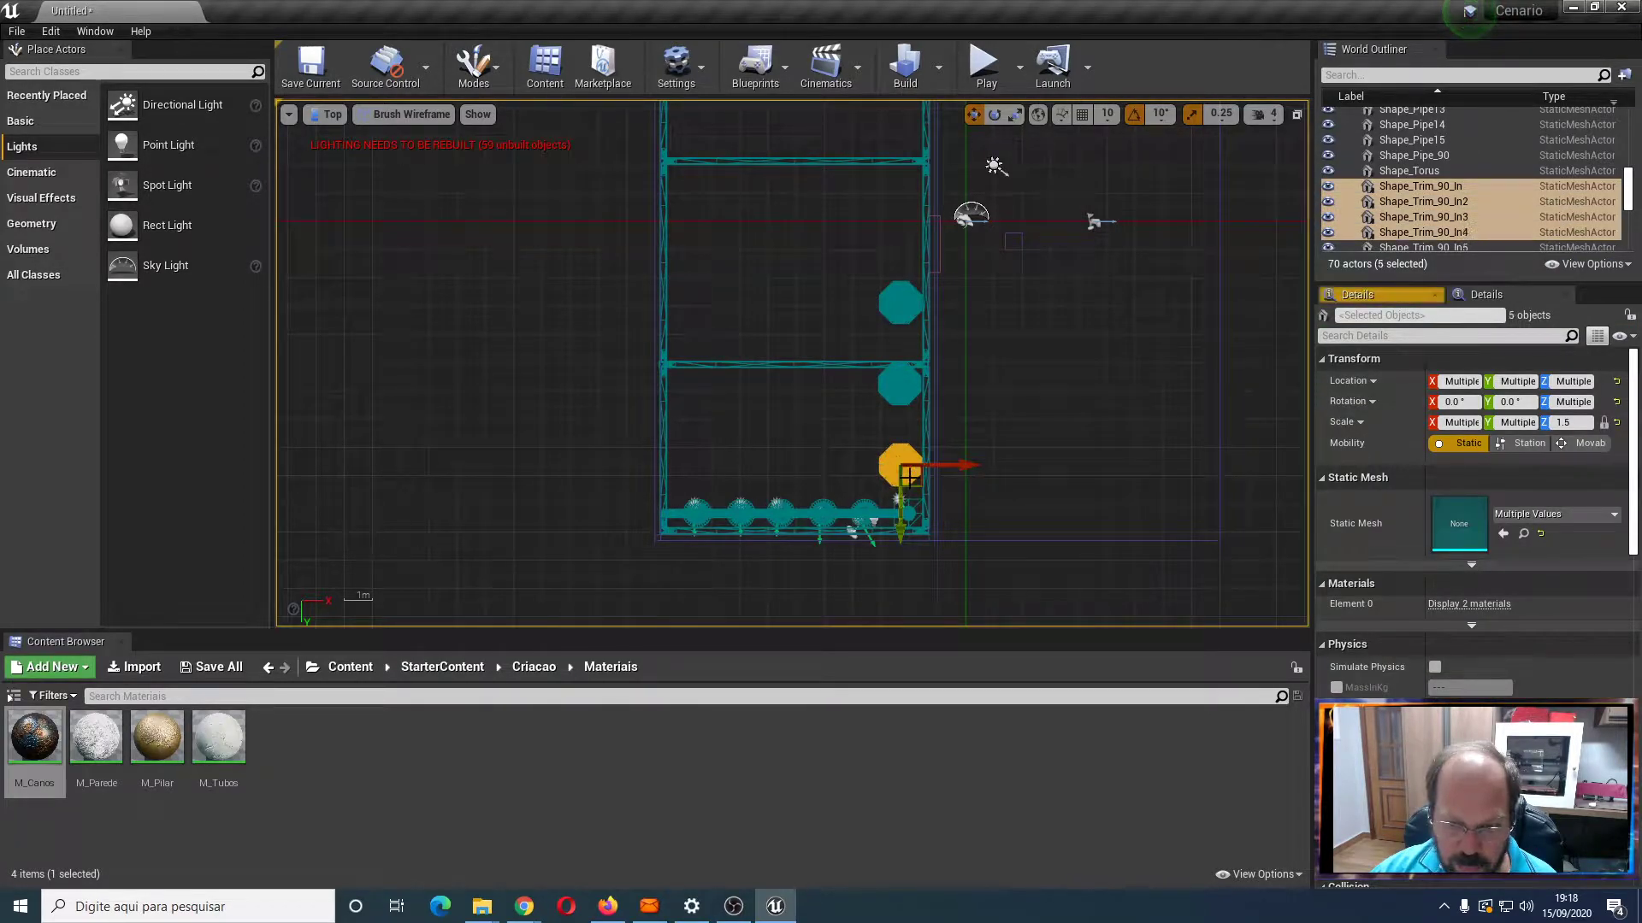
Try to add the second capsule and its trim pieces to the selection
{"action": "left_click", "coordinate": [896, 377], "text": "ctrl"}
{"action": "left_click", "coordinate": [905, 374], "text": "ctrl"}
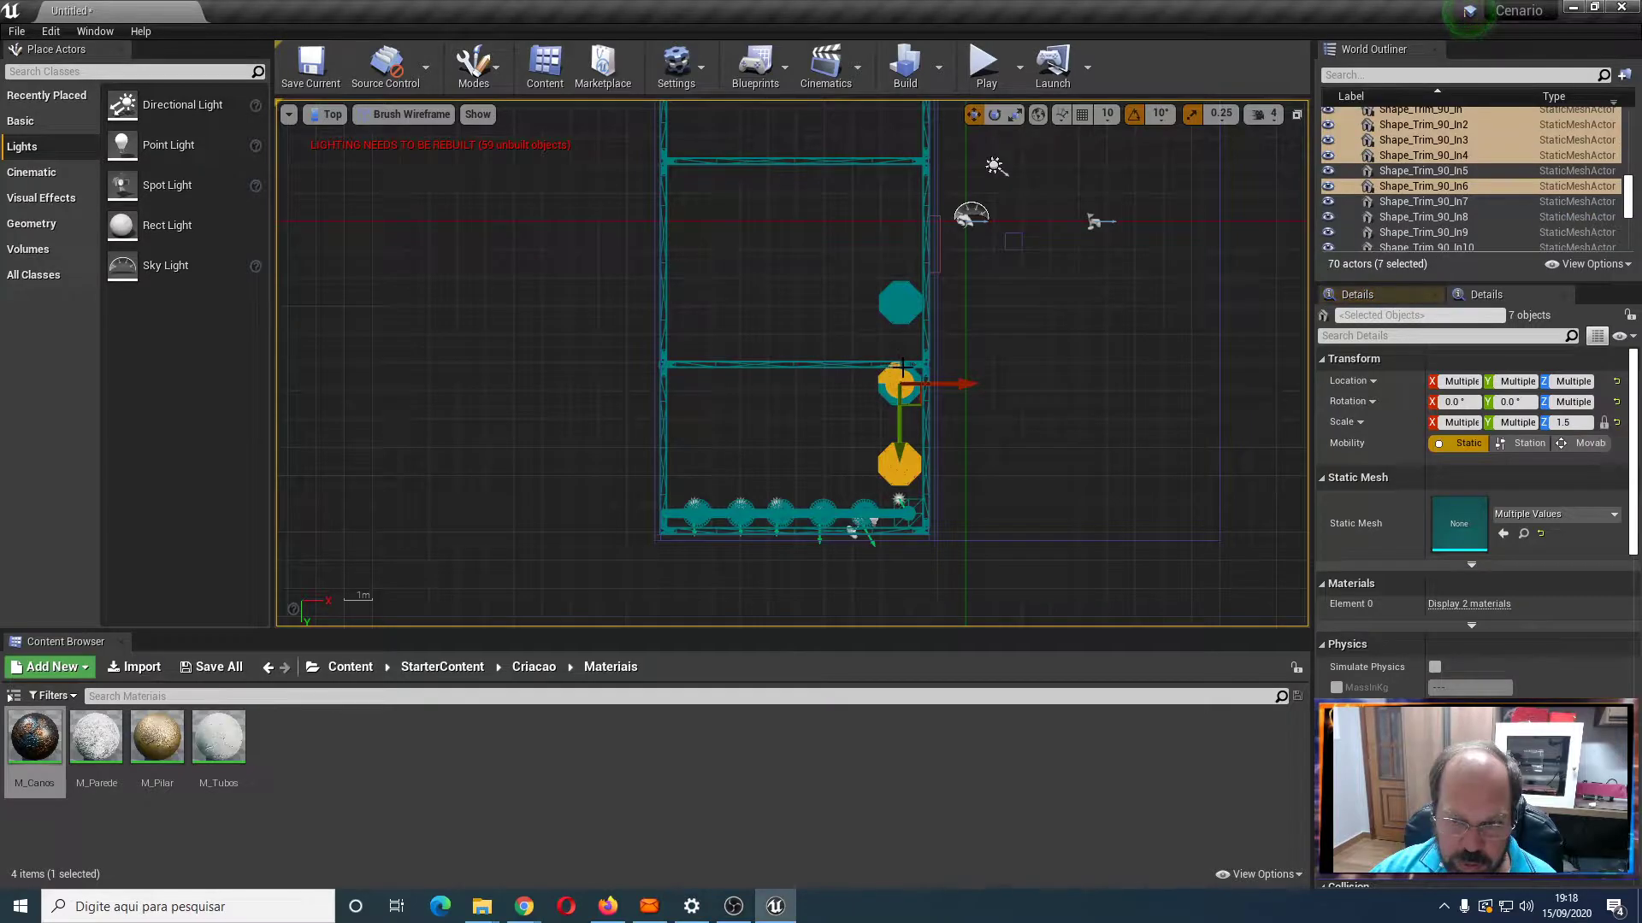
{"action": "left_click", "coordinate": [908, 371], "text": "ctrl"}
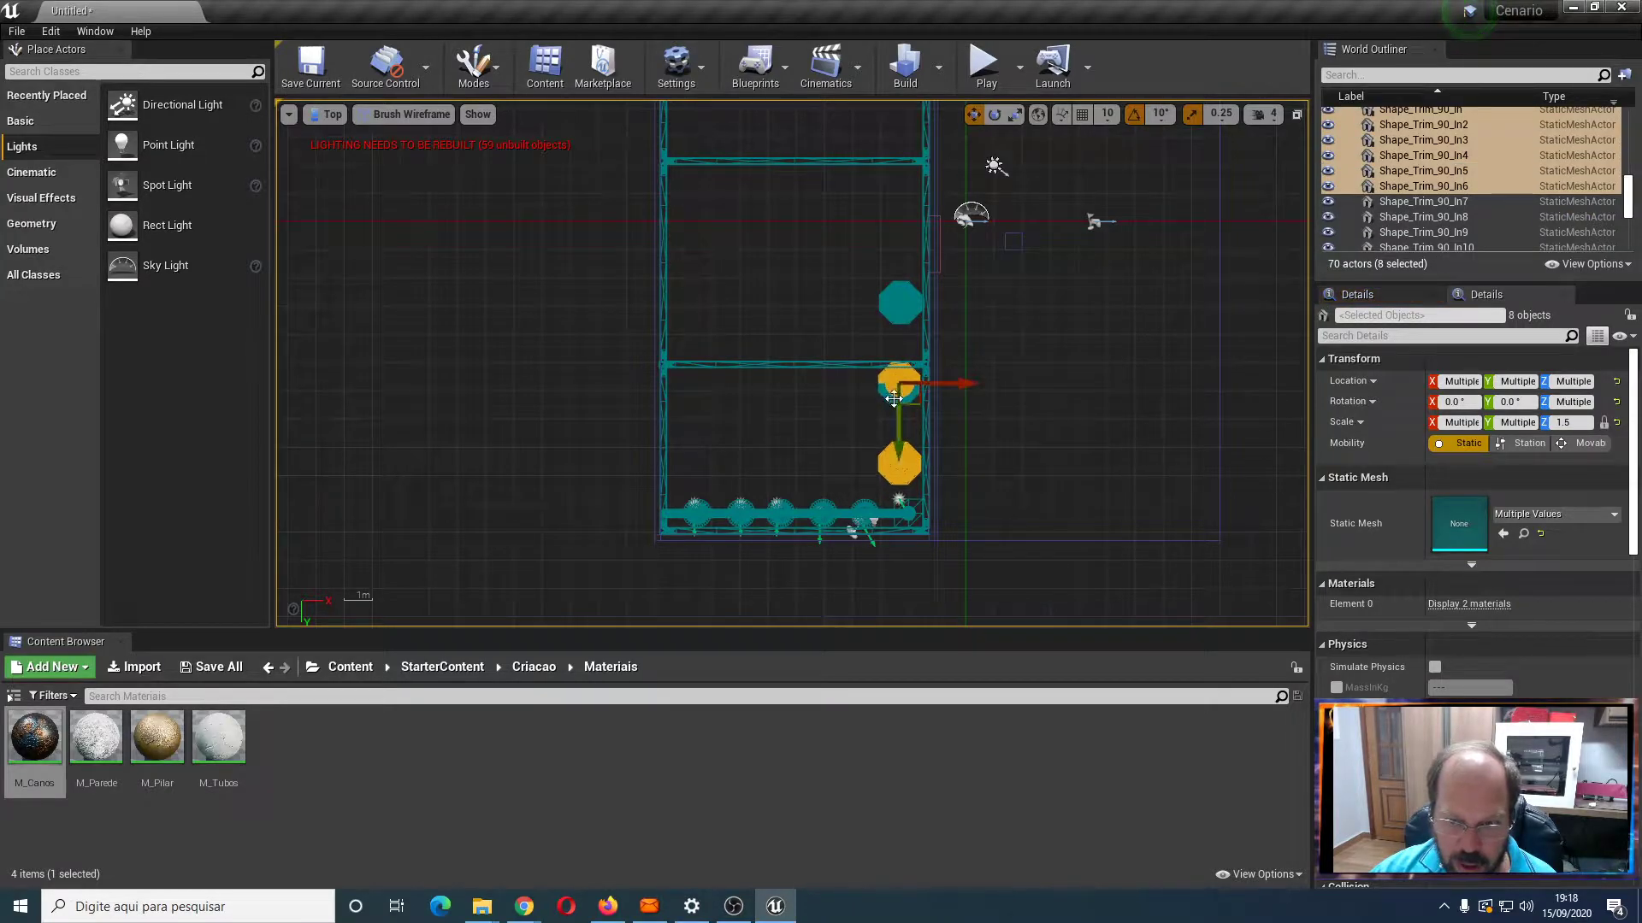
{"action": "key", "text": "ctrl+z"}
{"action": "key", "text": "ctrl+z"}
{"action": "key", "text": "ctrl+z"}
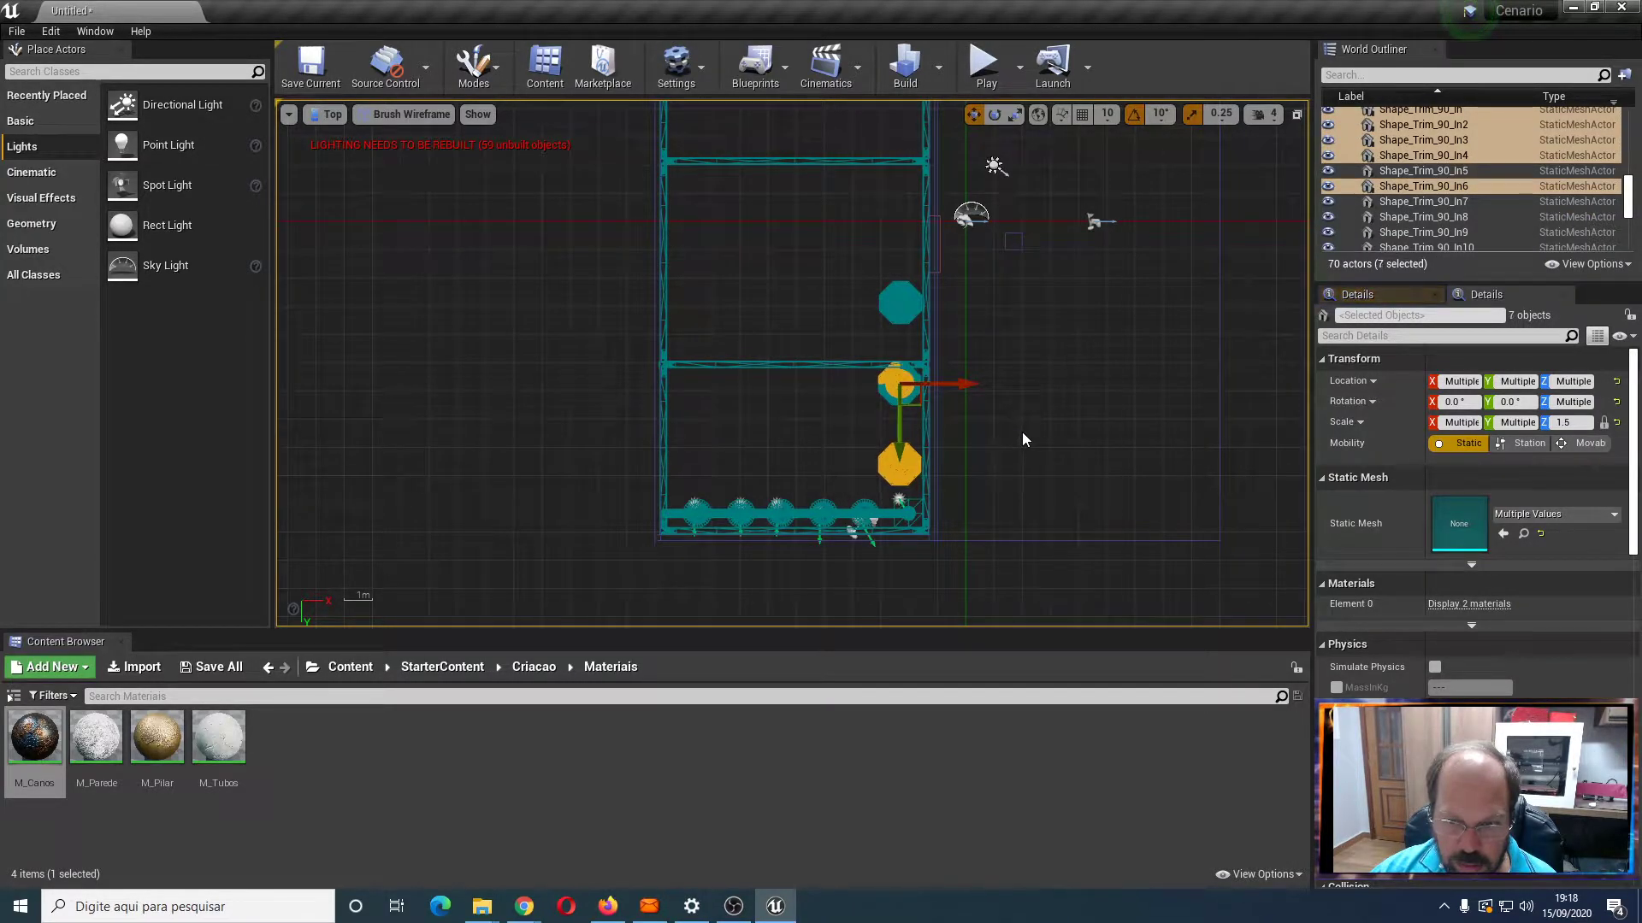
{"action": "key", "text": "ctrl+z"}
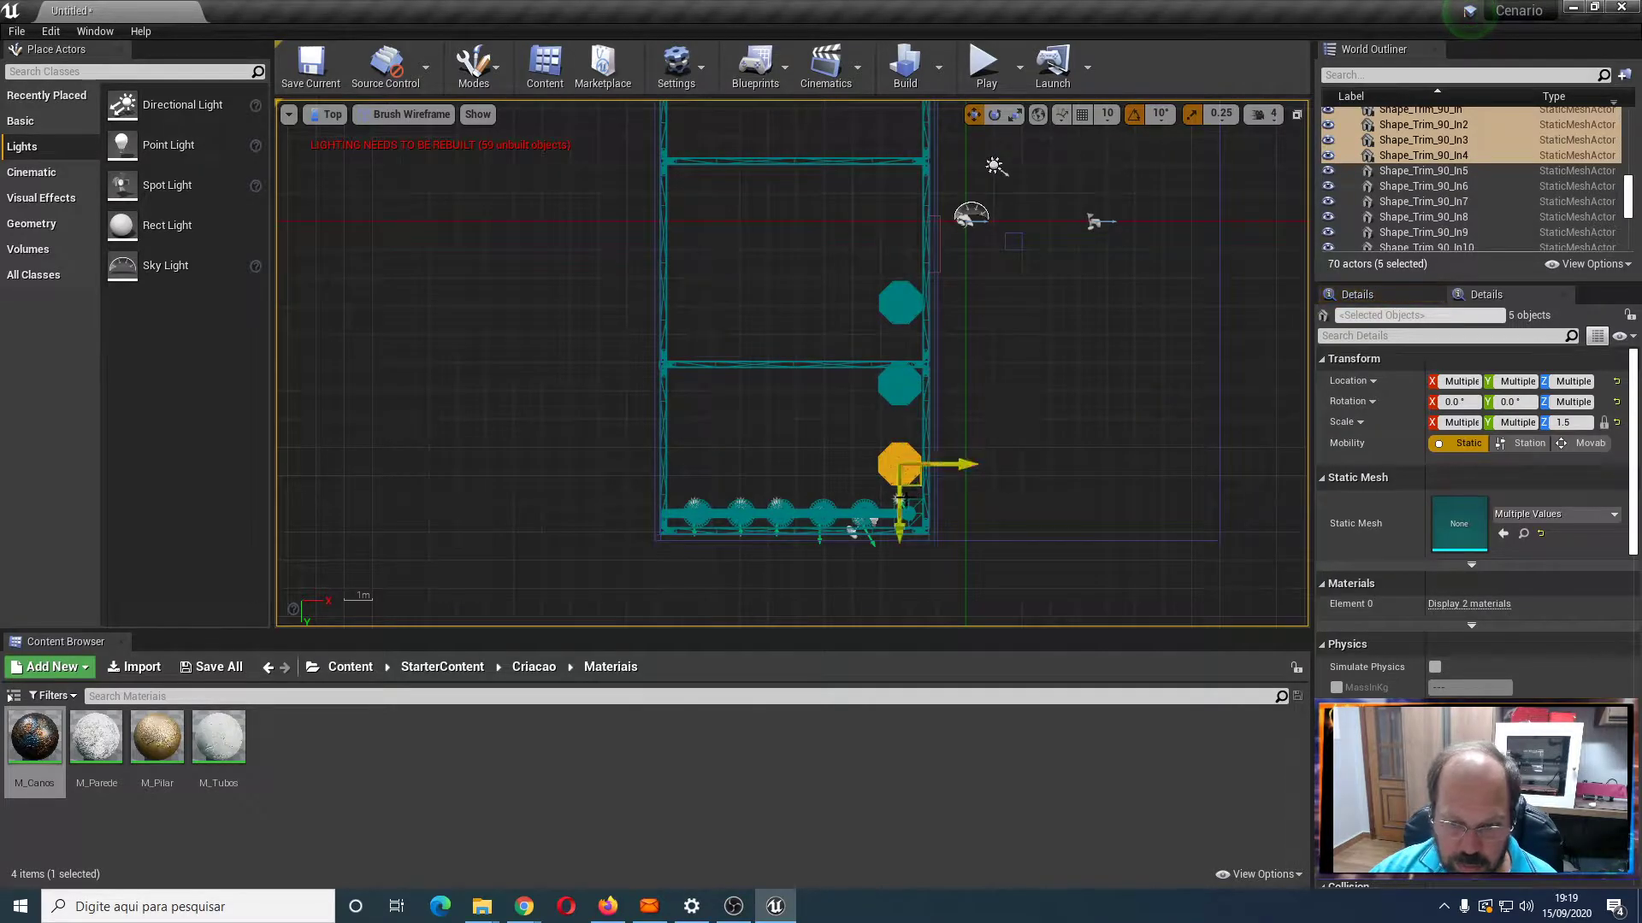
Duplicate the selected capsule set three times along the Y axis, continuing the row up to the room's far end wall
{"action": "right_click_drag", "start_coordinate": [1058, 414], "coordinate": [1039, 473]}
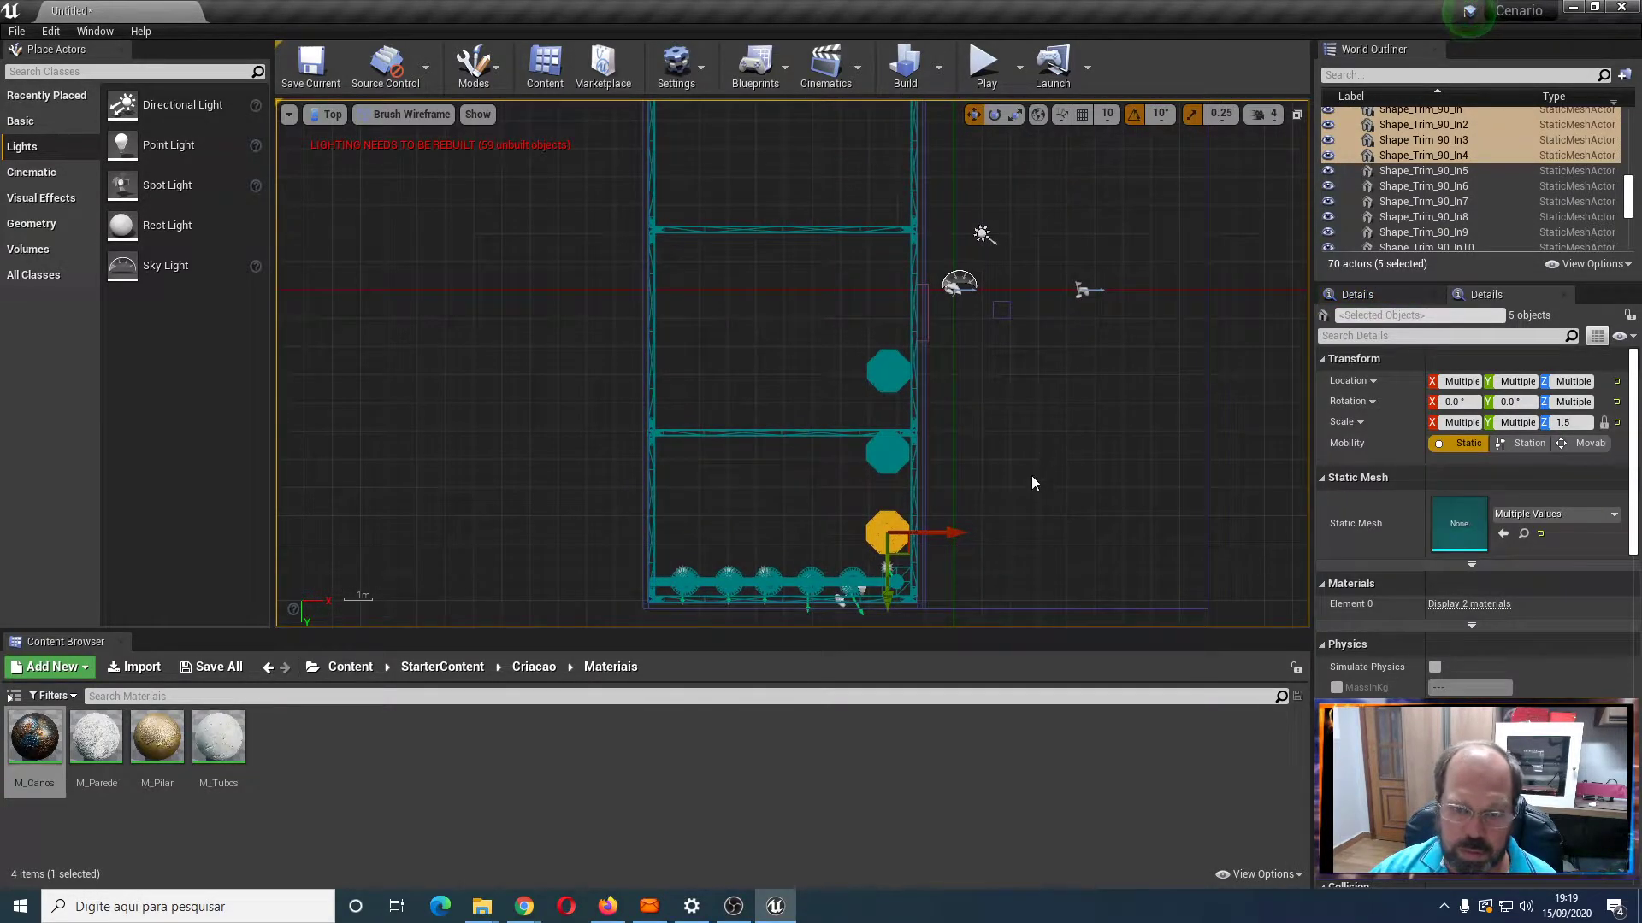
{"action": "left_click_drag", "start_coordinate": [889, 584], "coordinate": [888, 296], "text": "alt"}
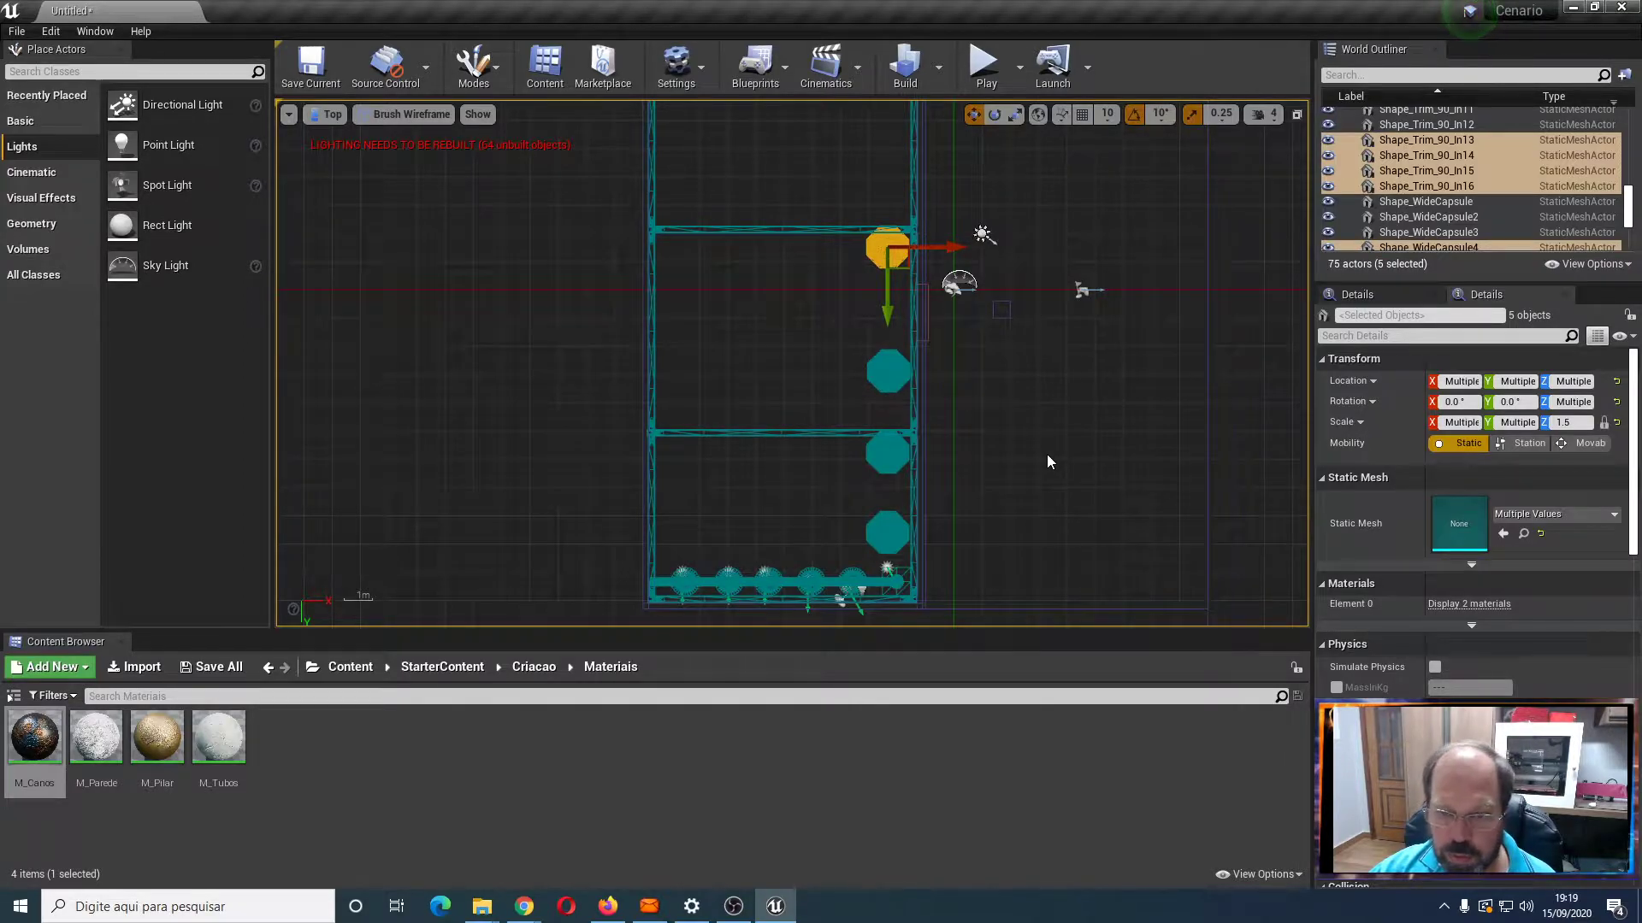
{"action": "right_click_drag", "start_coordinate": [1035, 421], "coordinate": [1017, 634]}
{"action": "left_click_drag", "start_coordinate": [873, 526], "coordinate": [870, 359], "text": "alt"}
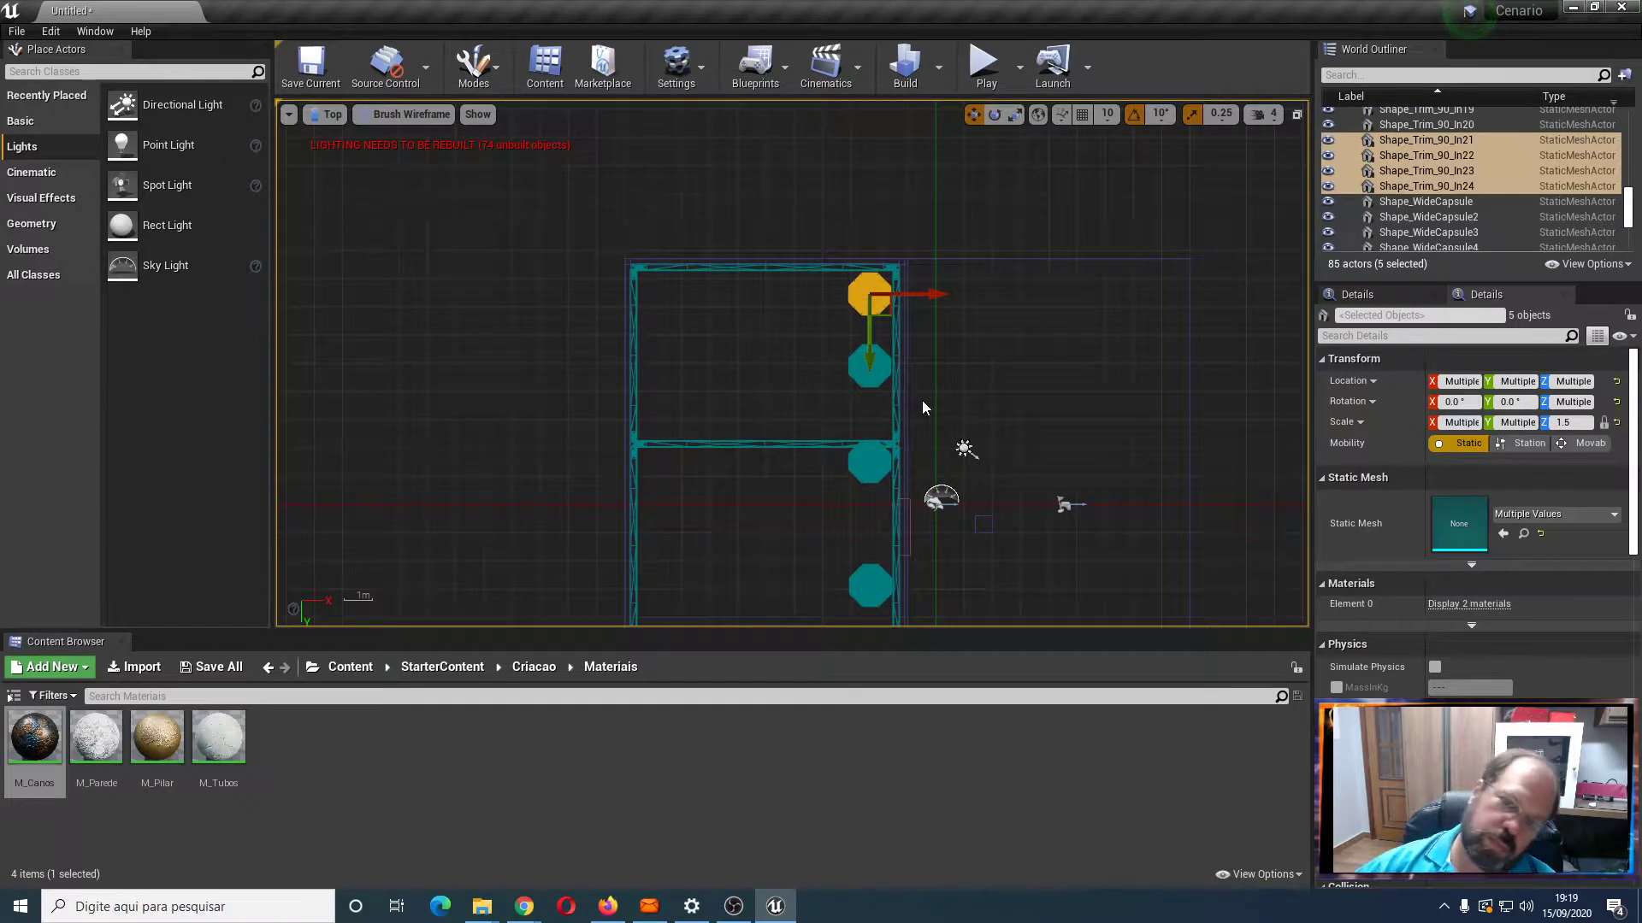
{"action": "left_click", "coordinate": [1003, 429]}
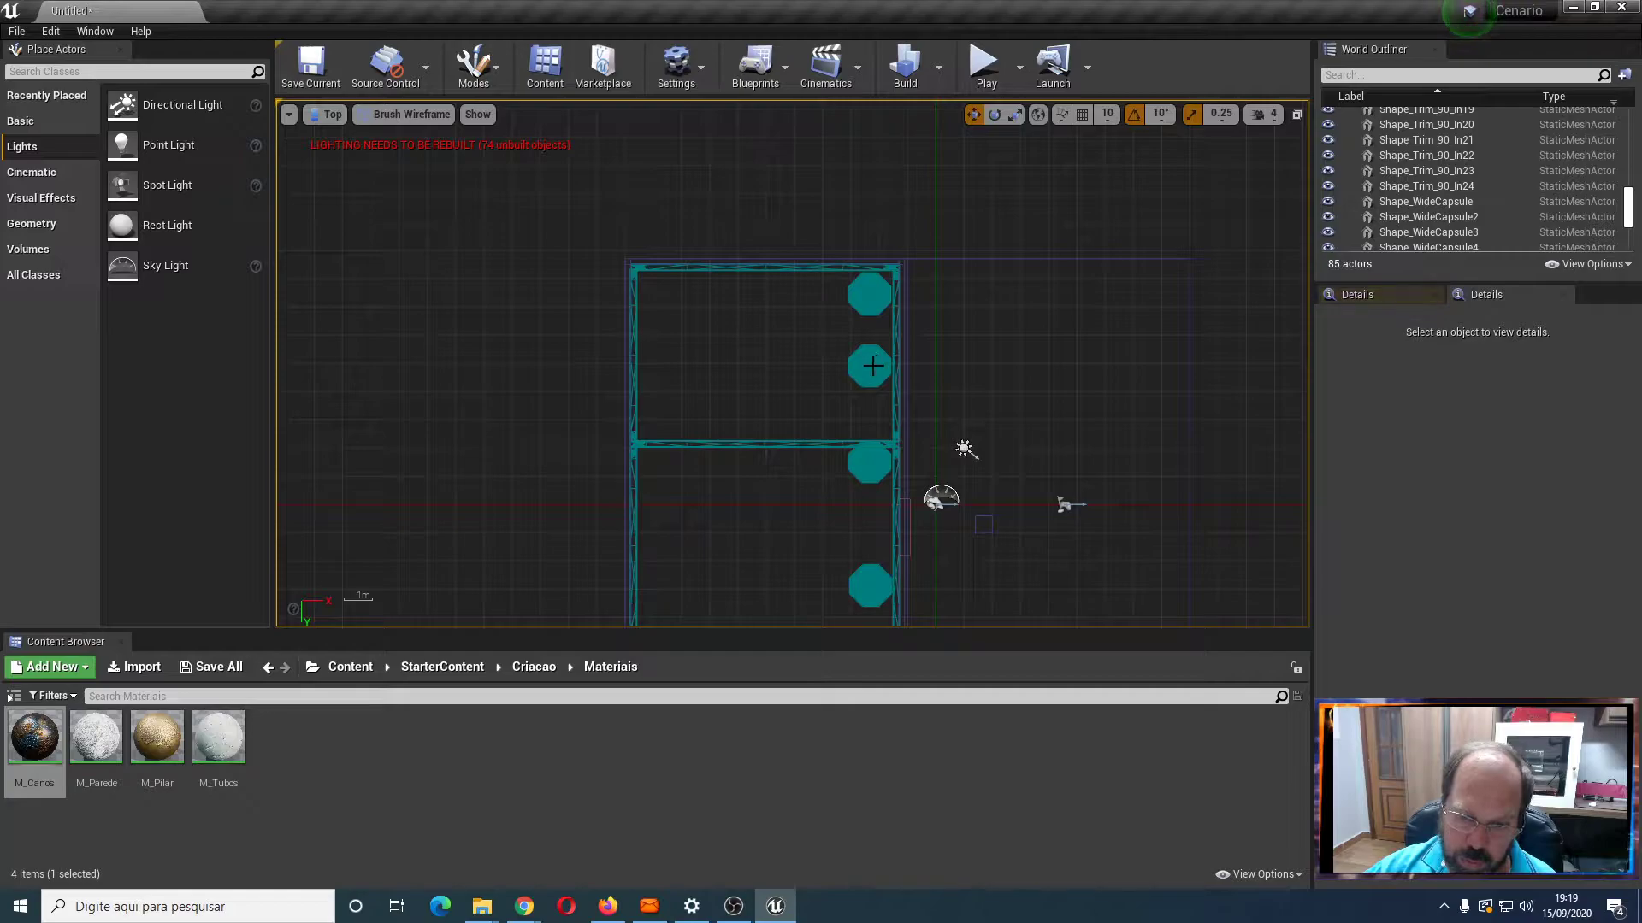
Select the second capsule from the far end wall with its four trim pieces and nudge it slightly along the Y axis away from that wall
{"action": "left_click", "coordinate": [863, 373]}
{"action": "left_click", "coordinate": [859, 381], "text": "ctrl"}
{"action": "left_click", "coordinate": [857, 362], "text": "ctrl"}
{"action": "left_click", "coordinate": [862, 366], "text": "ctrl"}
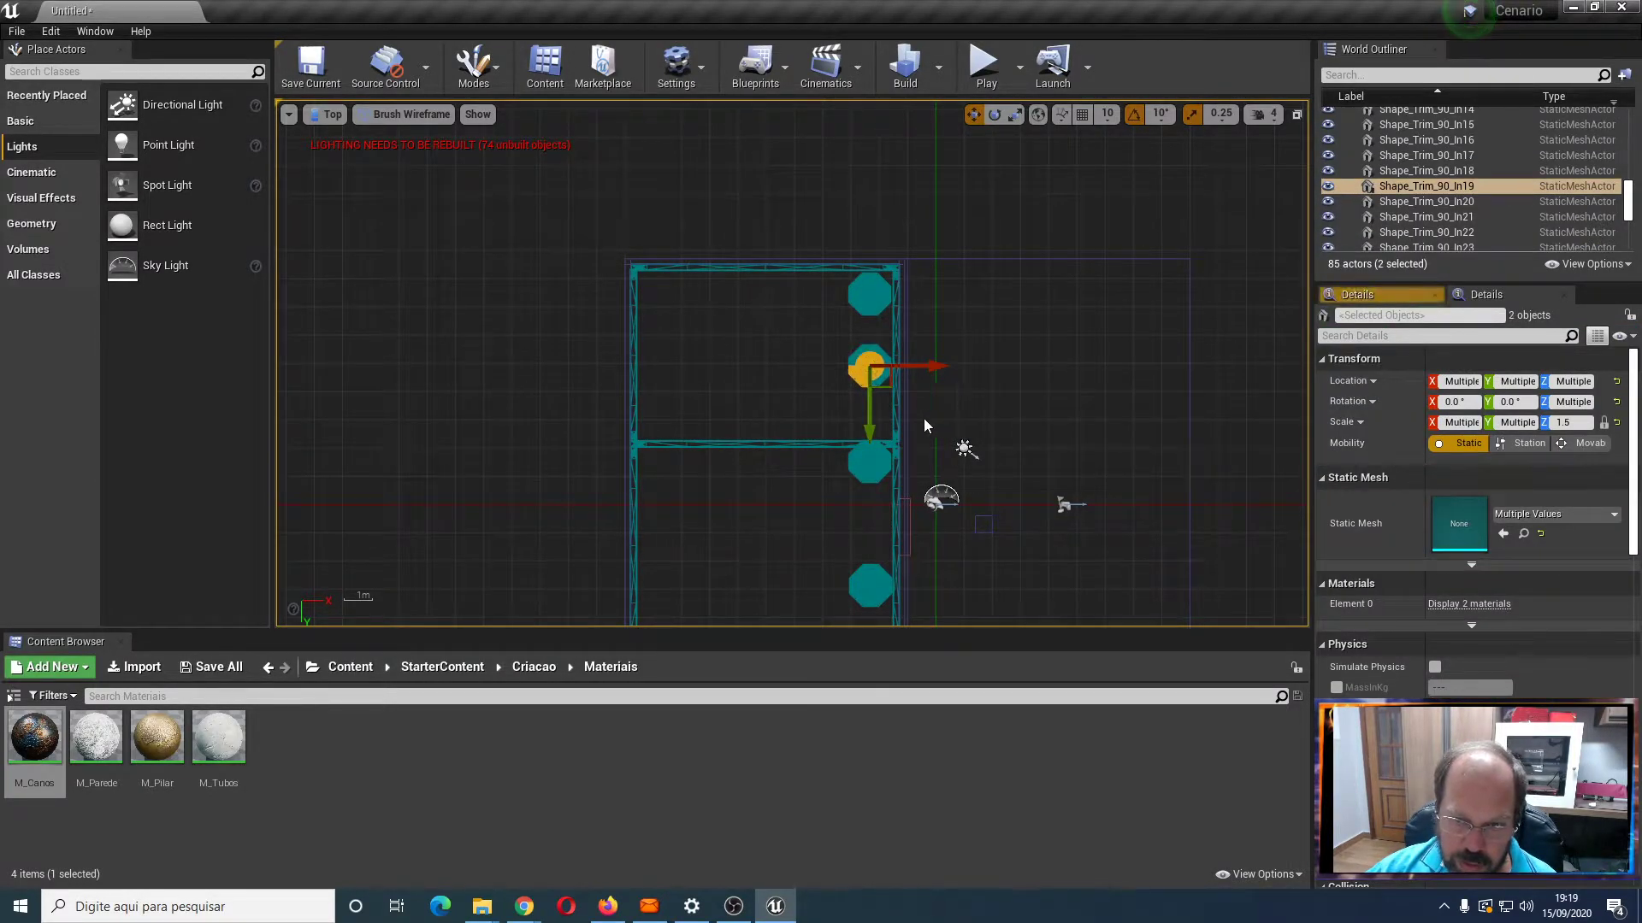
{"action": "left_click", "coordinate": [855, 363], "text": "ctrl"}
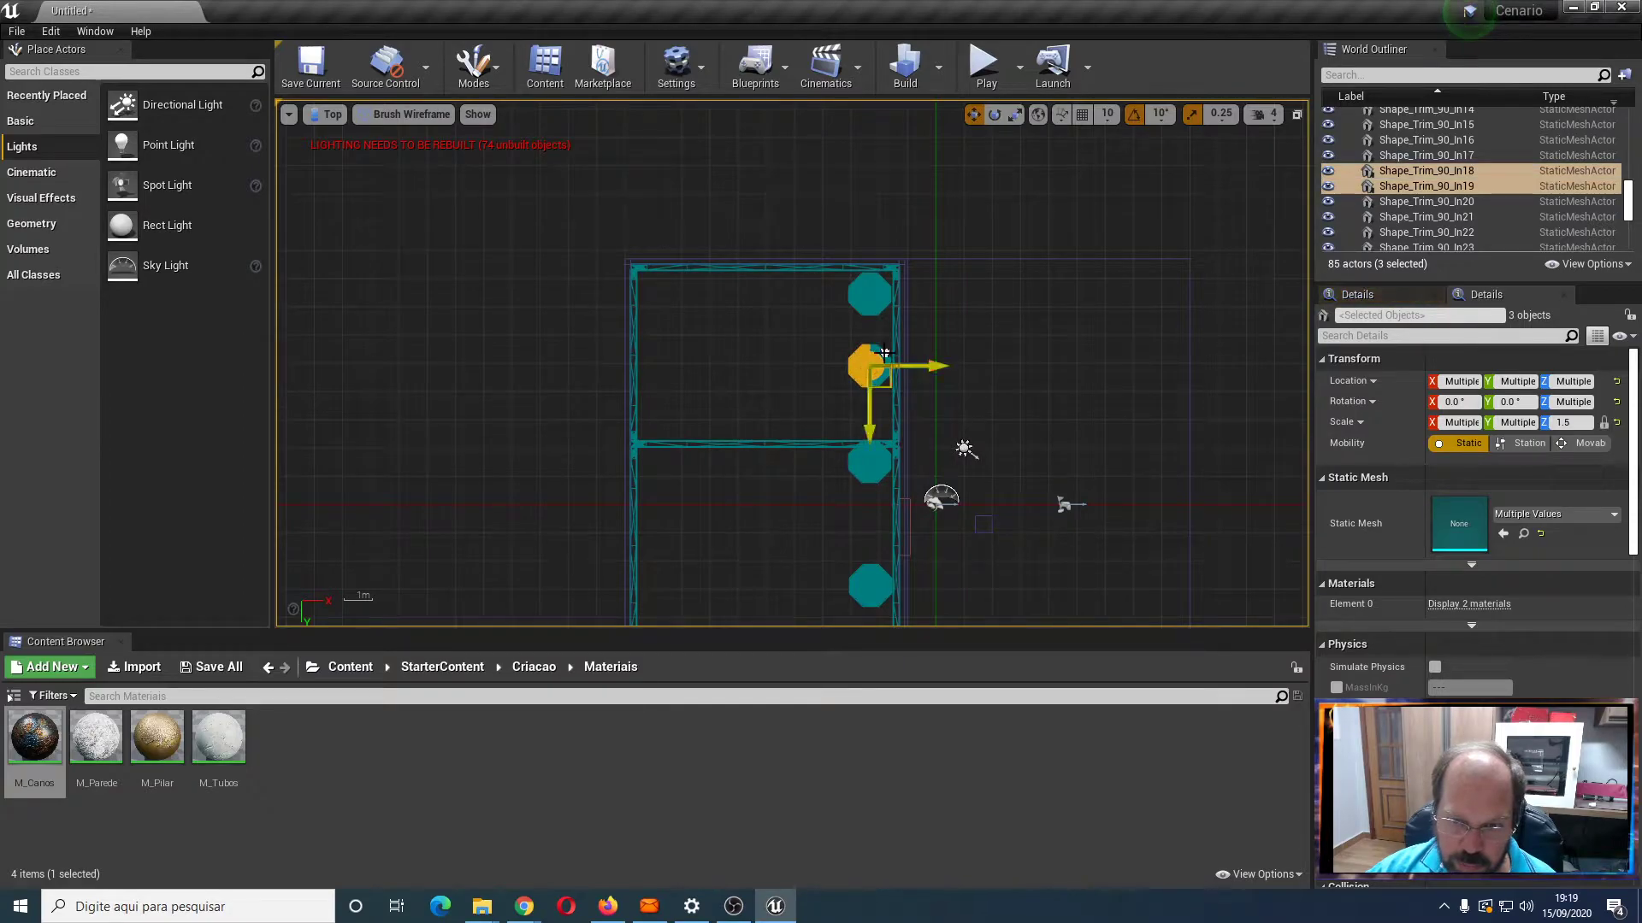
{"action": "left_click", "coordinate": [879, 361], "text": "ctrl"}
{"action": "left_click", "coordinate": [885, 385], "text": "ctrl"}
{"action": "left_click_drag", "start_coordinate": [868, 434], "coordinate": [880, 466]}
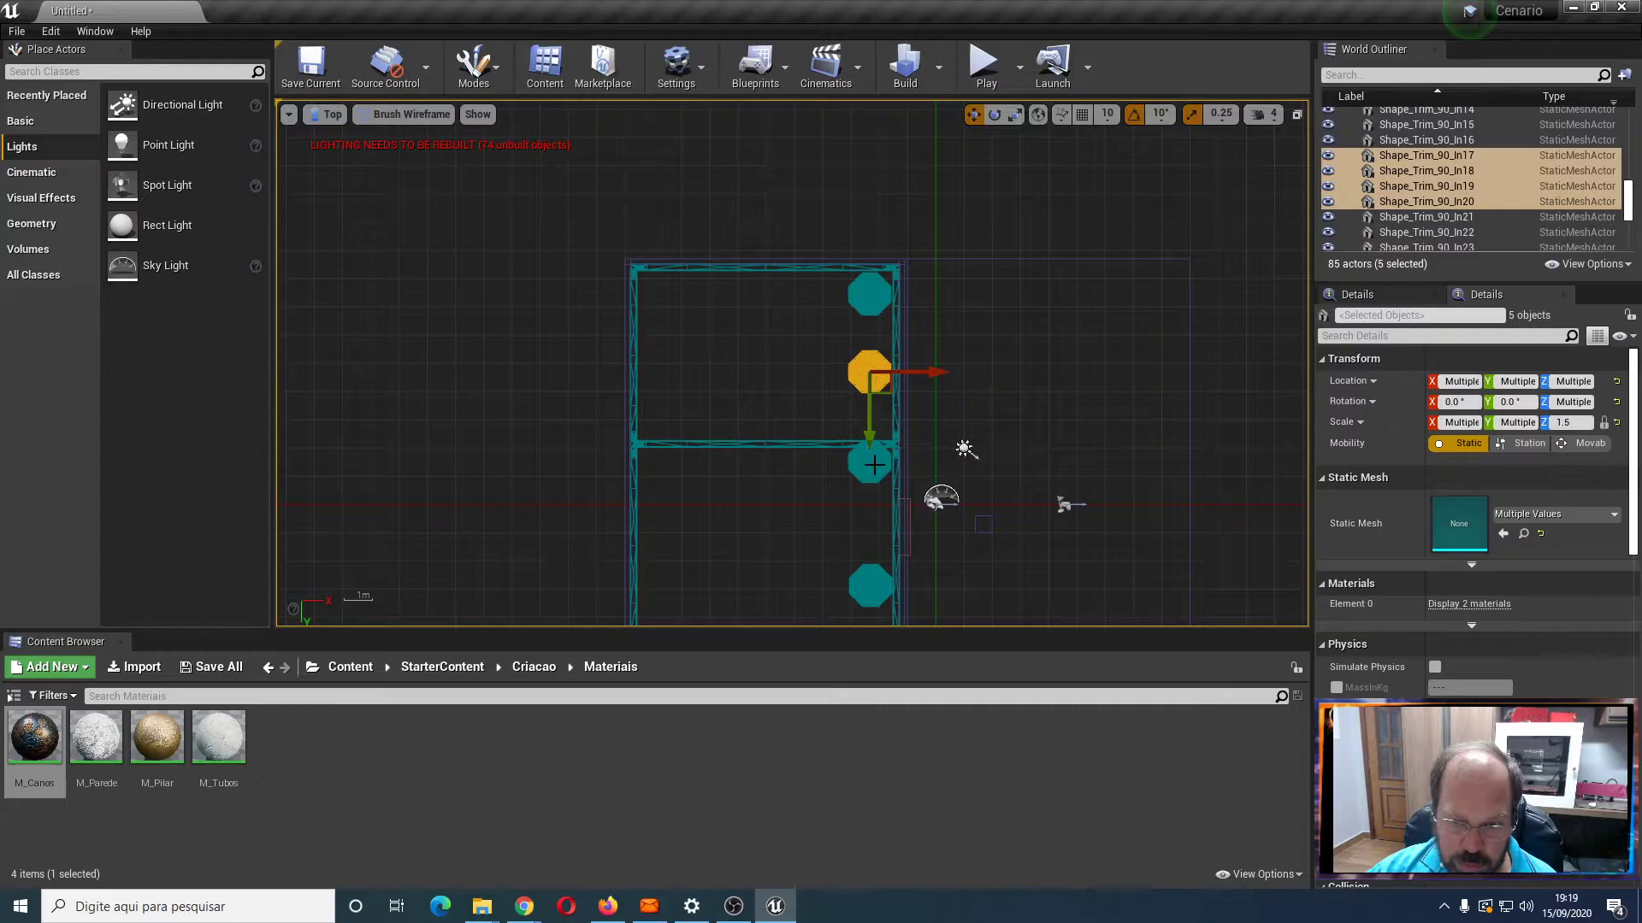
Add the neighbouring capsule at the cross beam and its four trim pieces to the selection, leaving the beam out
{"action": "left_click", "coordinate": [874, 465], "text": "ctrl"}
{"action": "left_click", "coordinate": [872, 446], "text": "ctrl"}
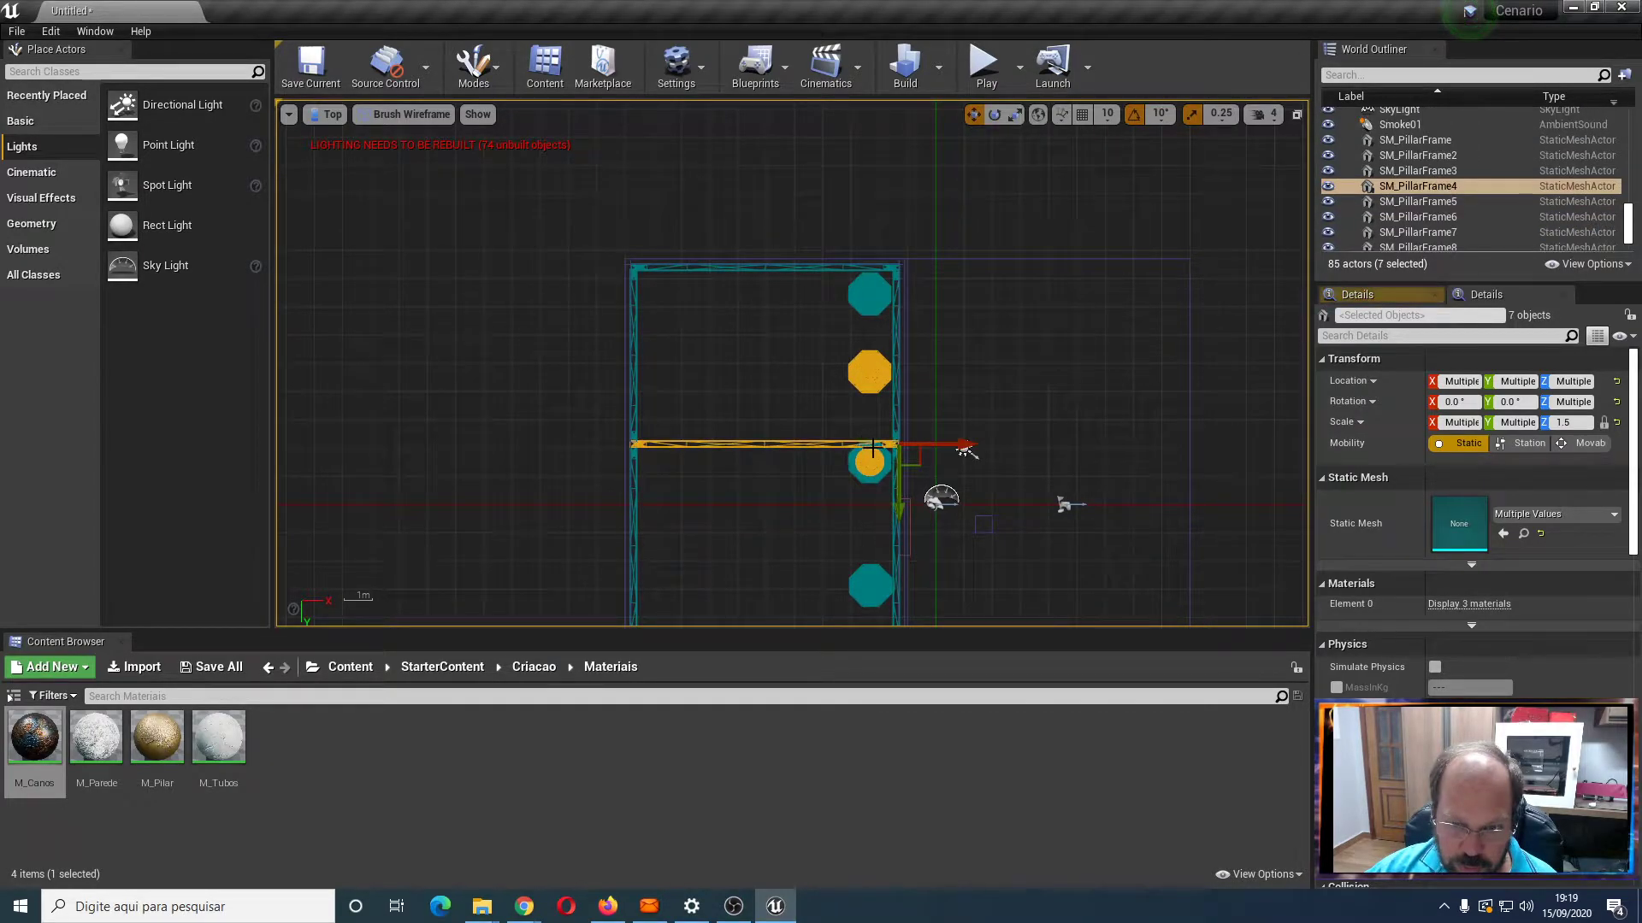
{"action": "left_click", "coordinate": [862, 445], "text": "ctrl"}
{"action": "left_click", "coordinate": [831, 445], "text": "ctrl"}
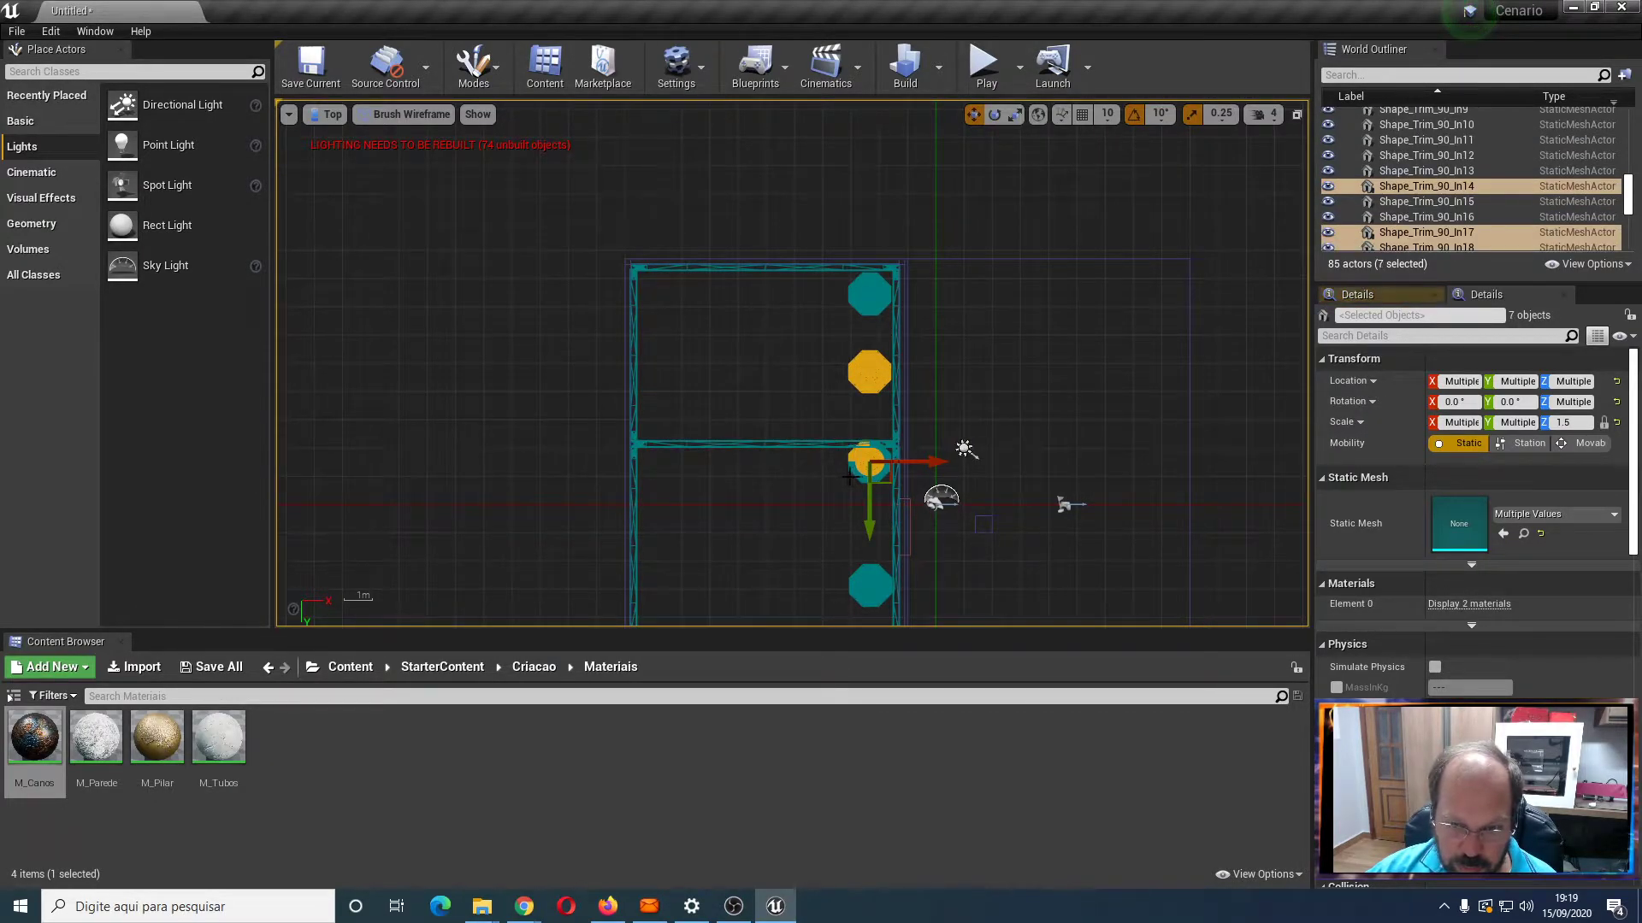
{"action": "left_click", "coordinate": [859, 471], "text": "ctrl"}
{"action": "left_click", "coordinate": [885, 475], "text": "ctrl"}
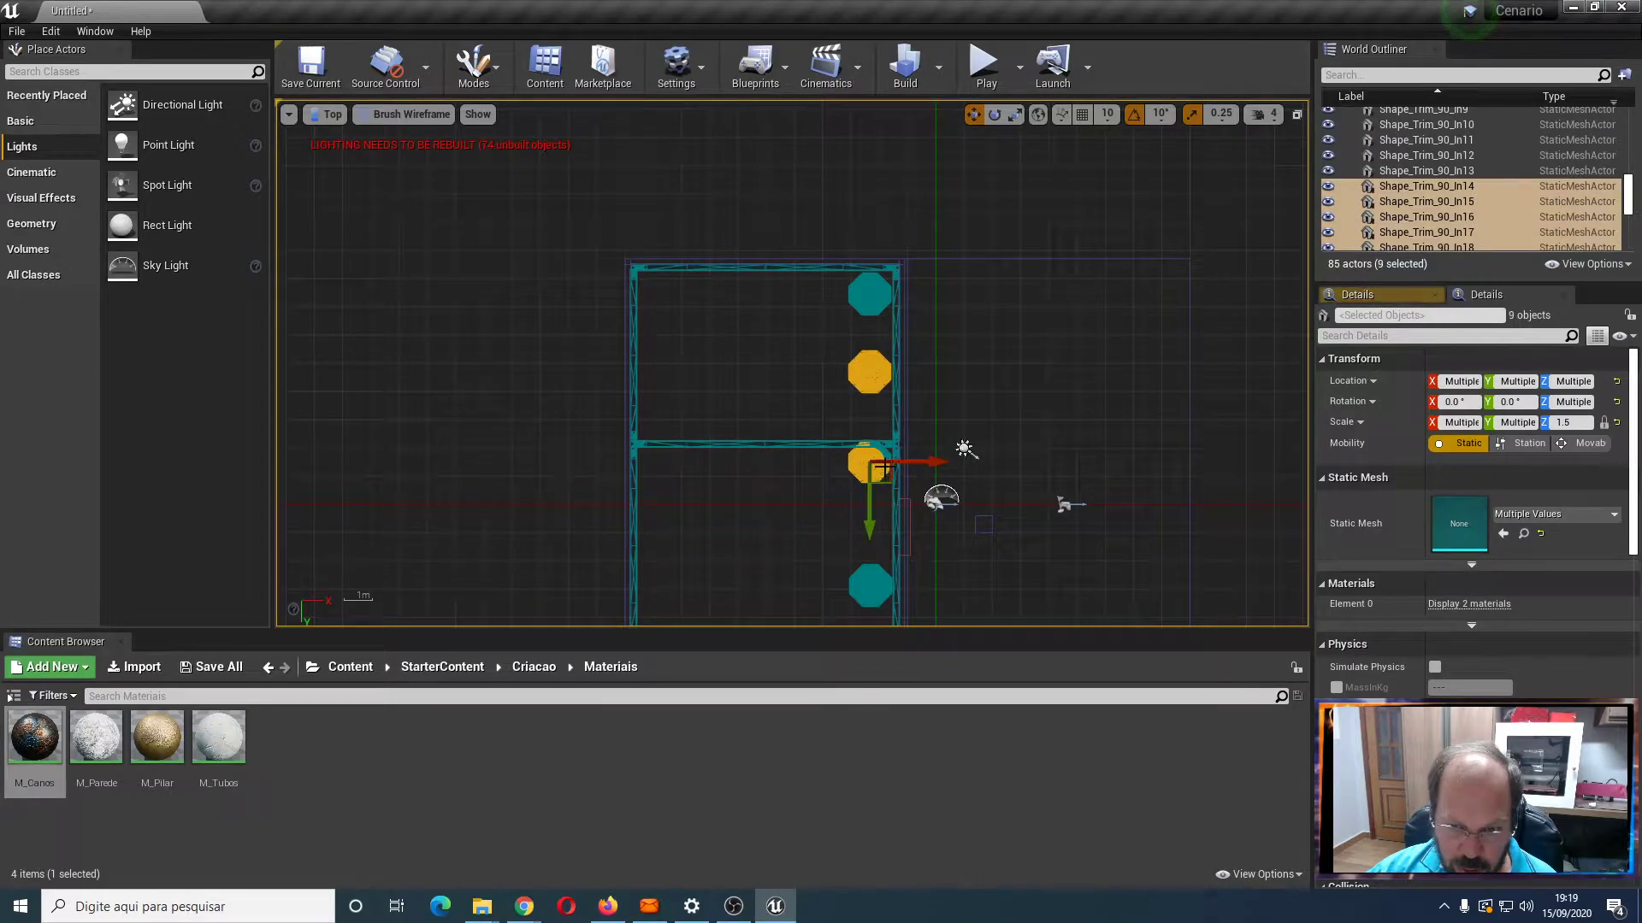
{"action": "left_click", "coordinate": [885, 442], "text": "ctrl"}
Add the capsule set at the far end wall to the selection and duplicate all three sets along the X axis to the opposite wall
{"action": "left_click", "coordinate": [869, 291], "text": "ctrl"}
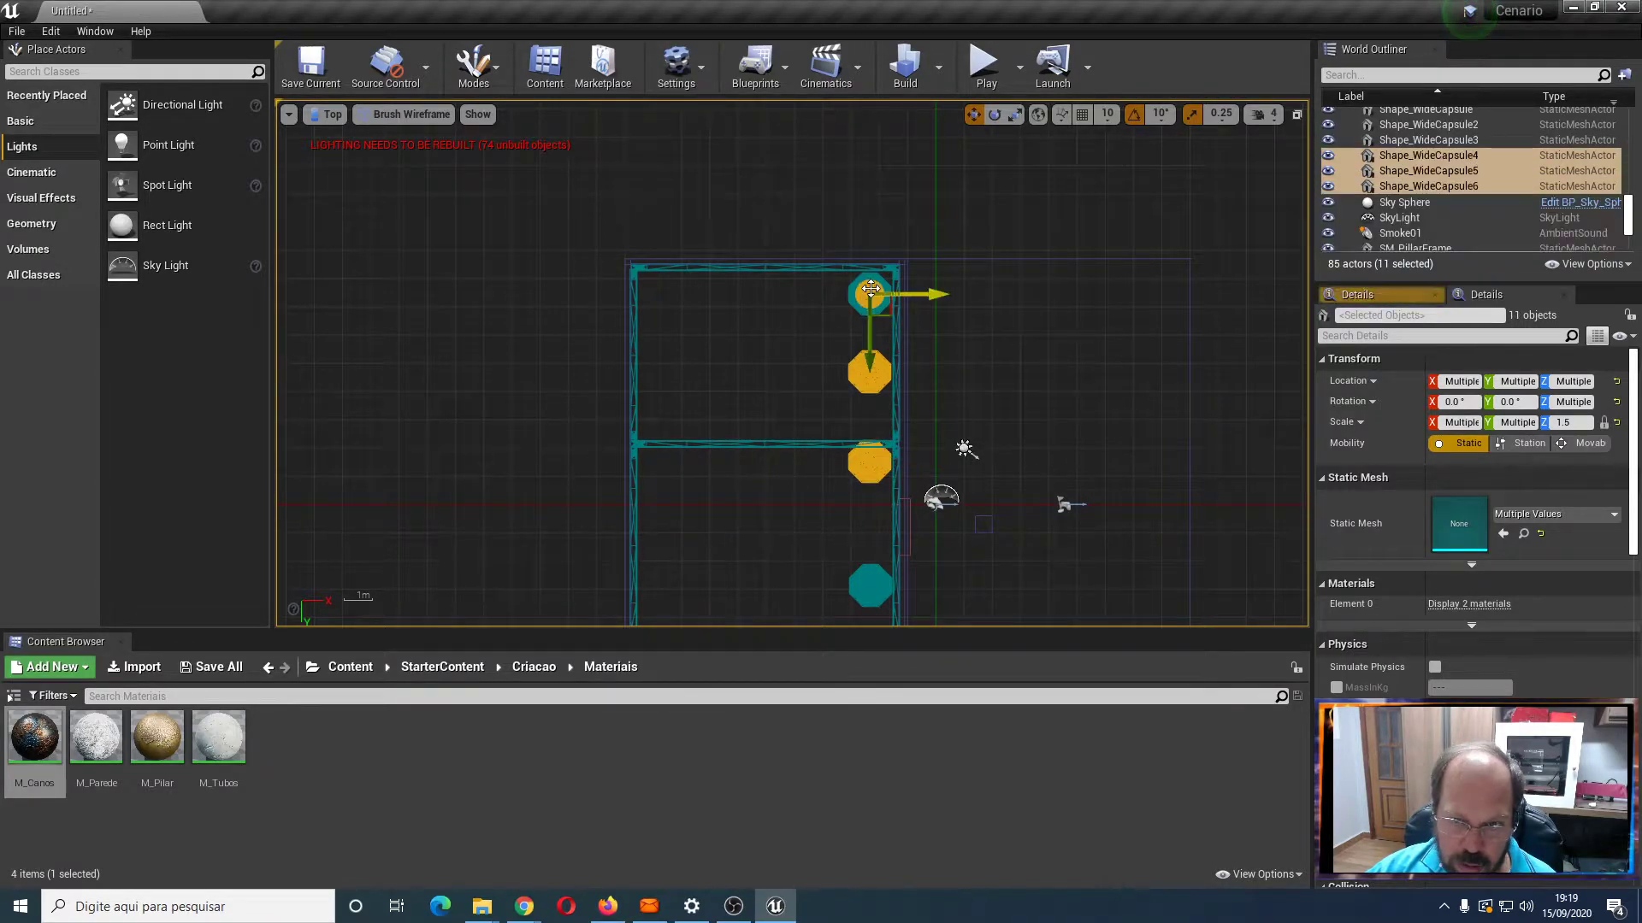
{"action": "left_click", "coordinate": [855, 291], "text": "ctrl"}
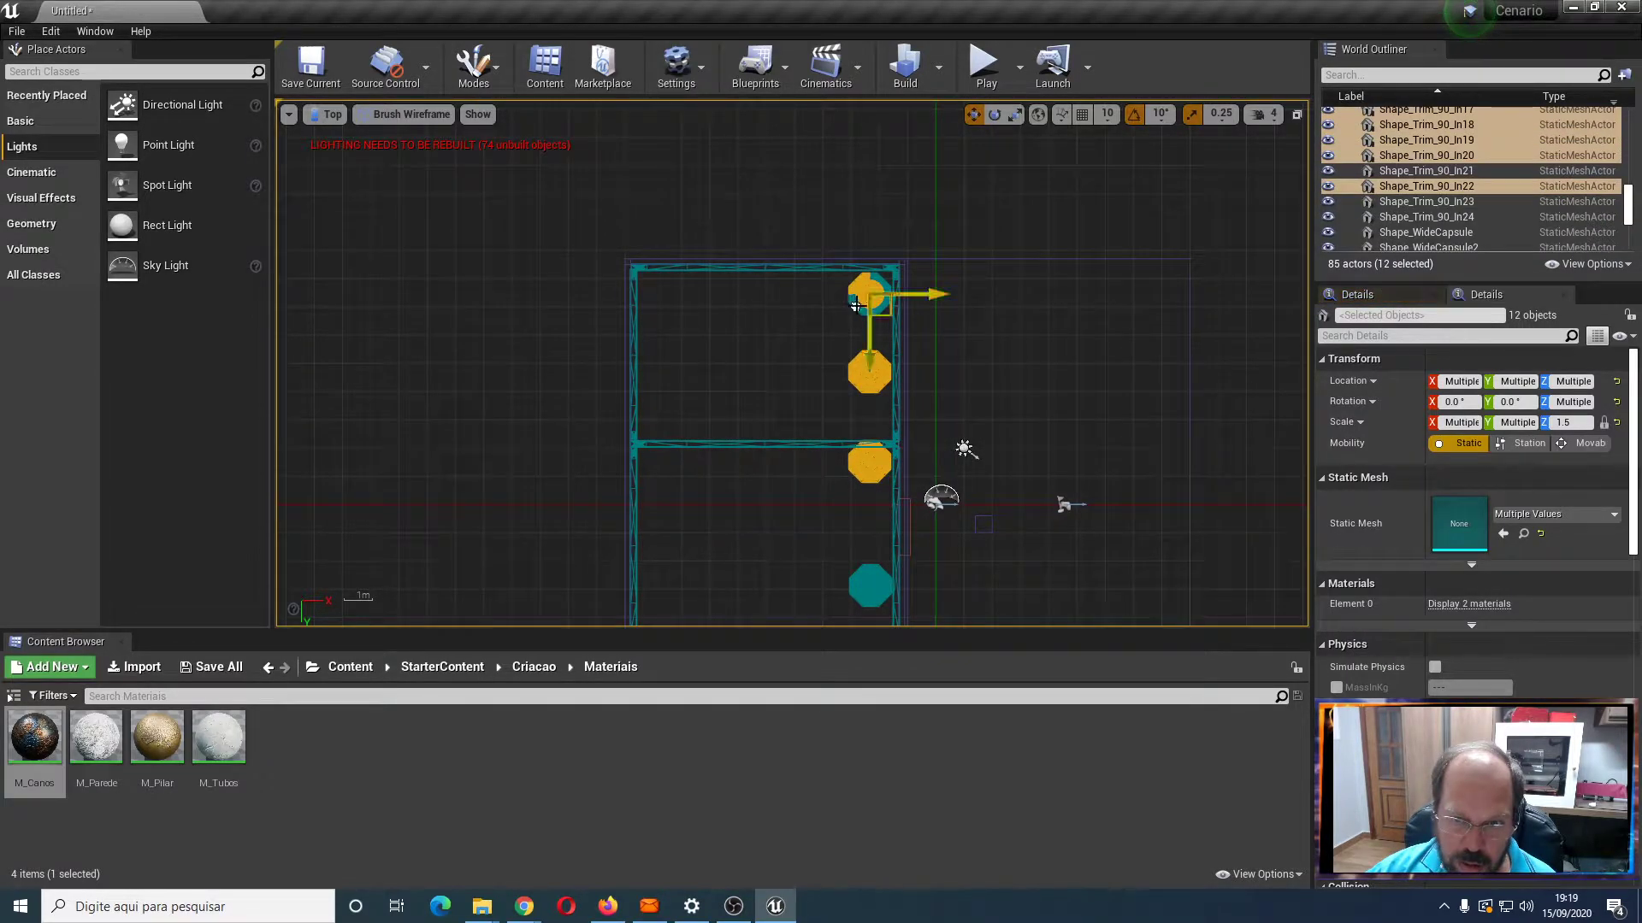
{"action": "left_click", "coordinate": [867, 293], "text": "ctrl"}
{"action": "left_click", "coordinate": [881, 303], "text": "ctrl"}
{"action": "left_click", "coordinate": [878, 301], "text": "ctrl"}
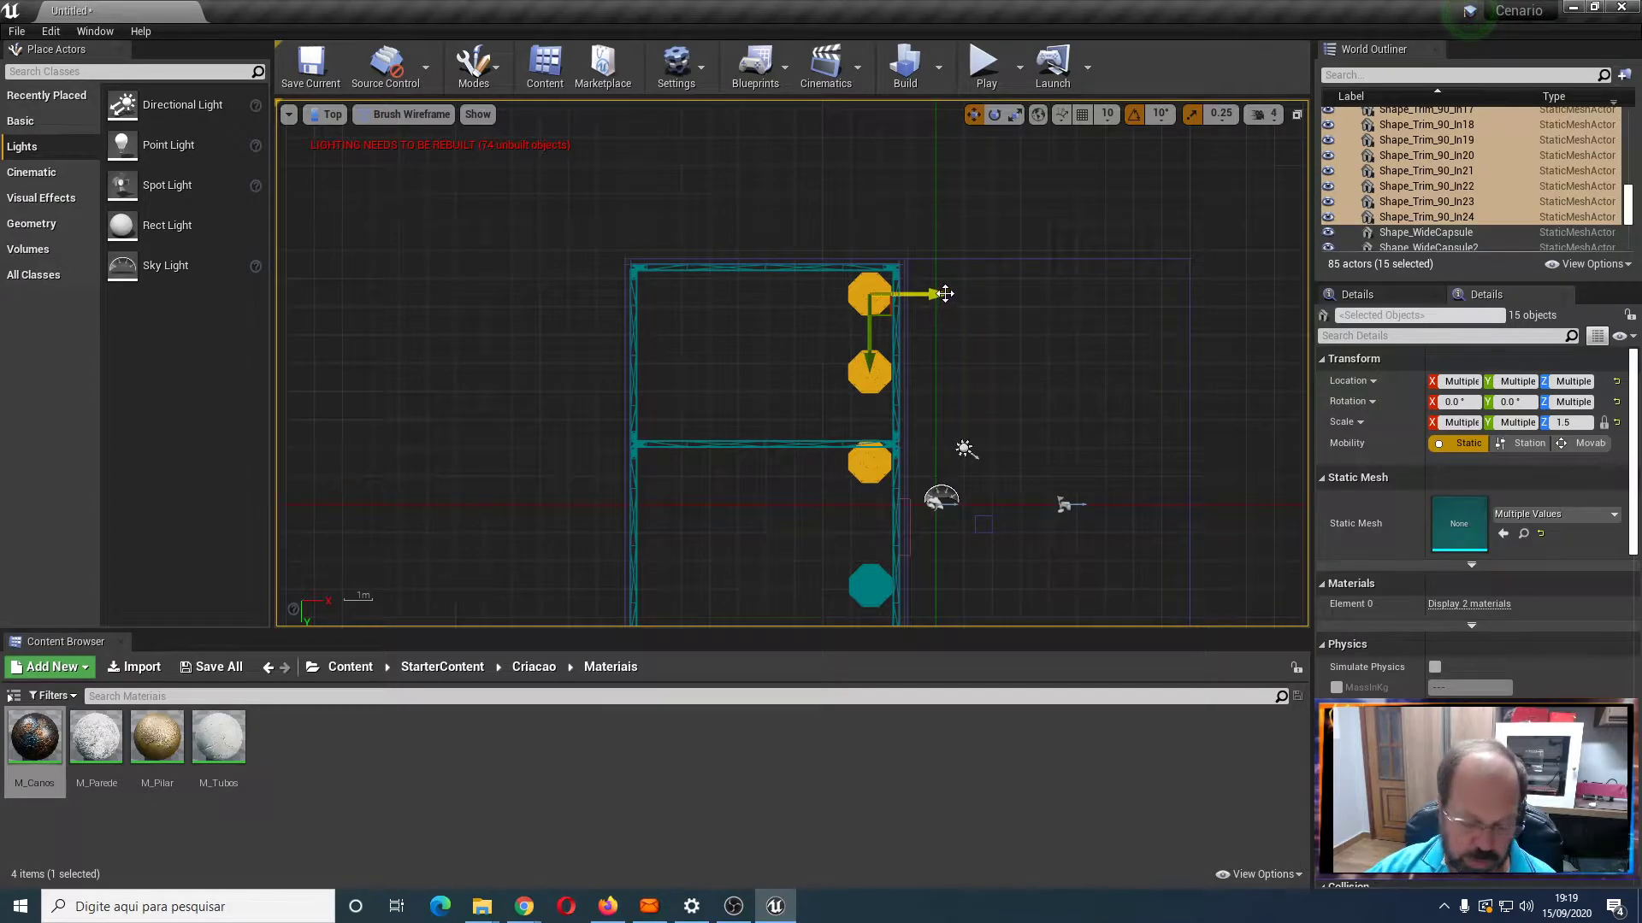
{"action": "left_click_drag", "start_coordinate": [942, 293], "coordinate": [731, 294], "text": "alt"}
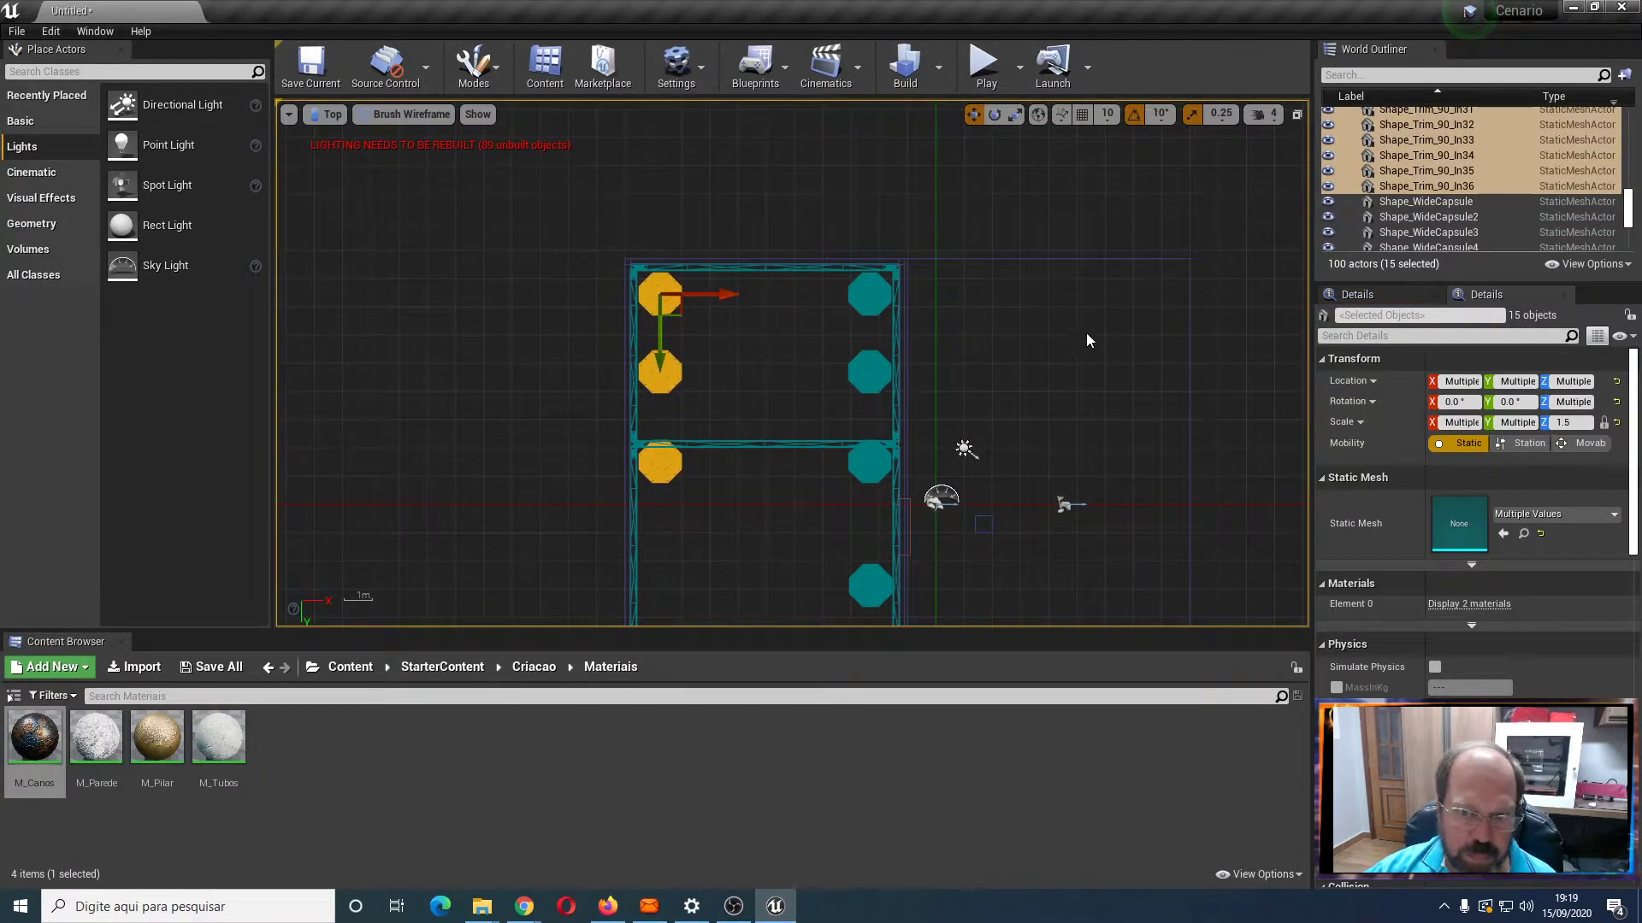
Duplicate the three selected sets along the Y axis to fill the rest of the opposite wall, roughly aligned with the first row
{"action": "scroll", "coordinate": [1086, 342], "scroll_direction": "down", "scroll_amount": 2}
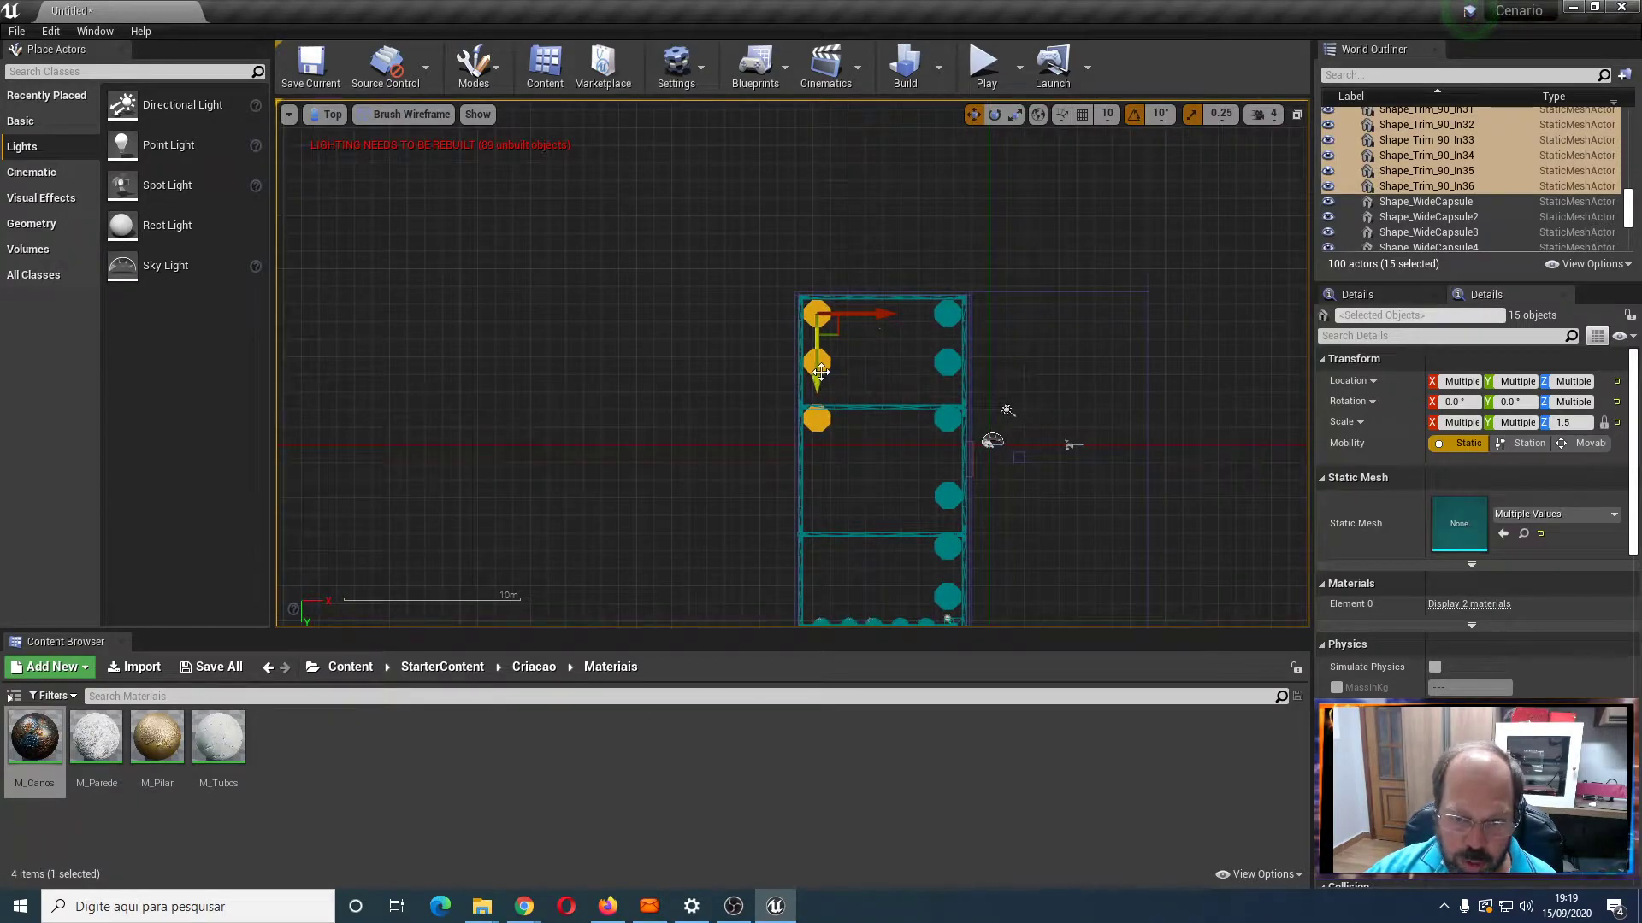
{"action": "left_click_drag", "start_coordinate": [815, 384], "coordinate": [815, 559], "text": "alt"}
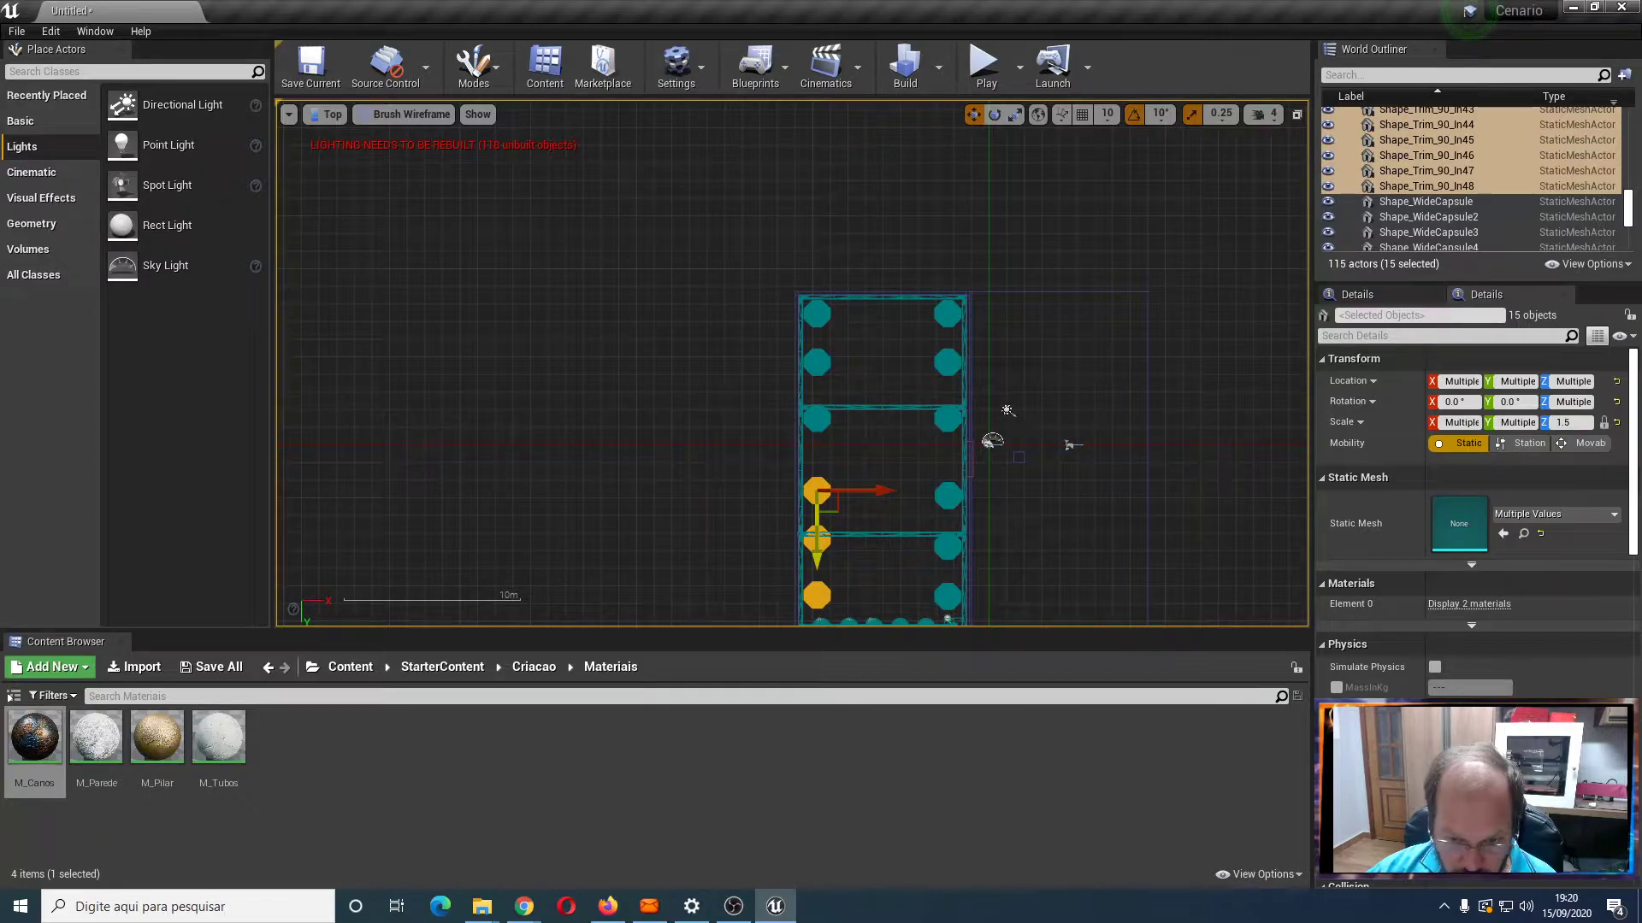
{"action": "left_click_drag", "start_coordinate": [815, 559], "coordinate": [815, 564], "text": "alt"}
{"action": "left_click", "coordinate": [760, 479]}
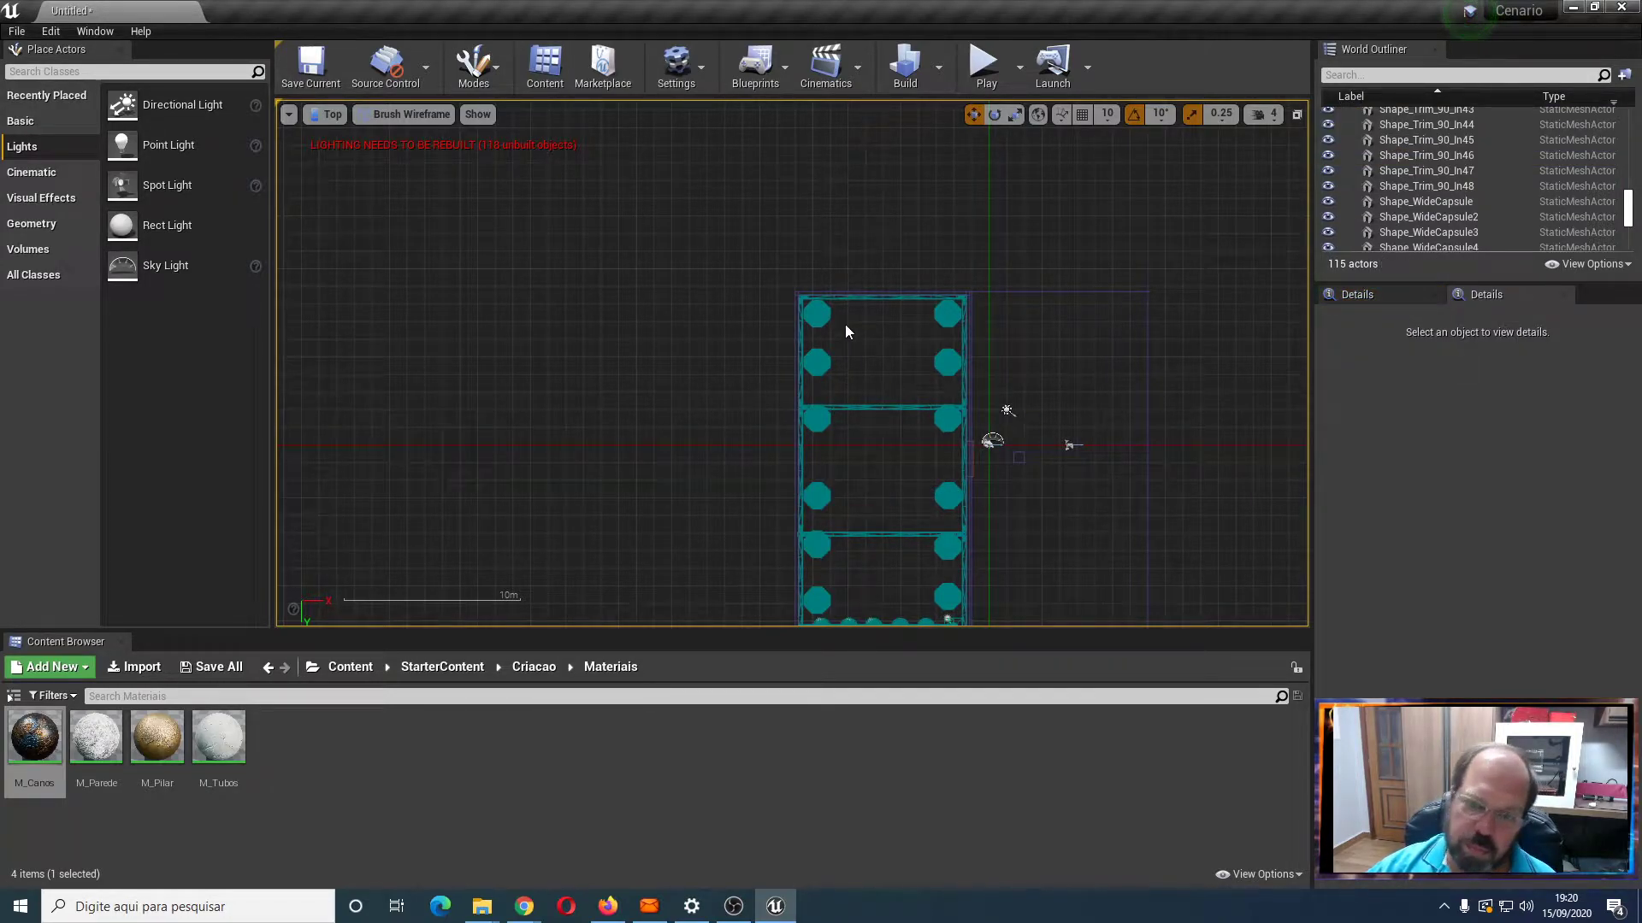
Switch the viewport to Perspective and examine the row of capsules inside the room
{"action": "scroll", "coordinate": [1064, 387], "scroll_direction": "up", "scroll_amount": 2}
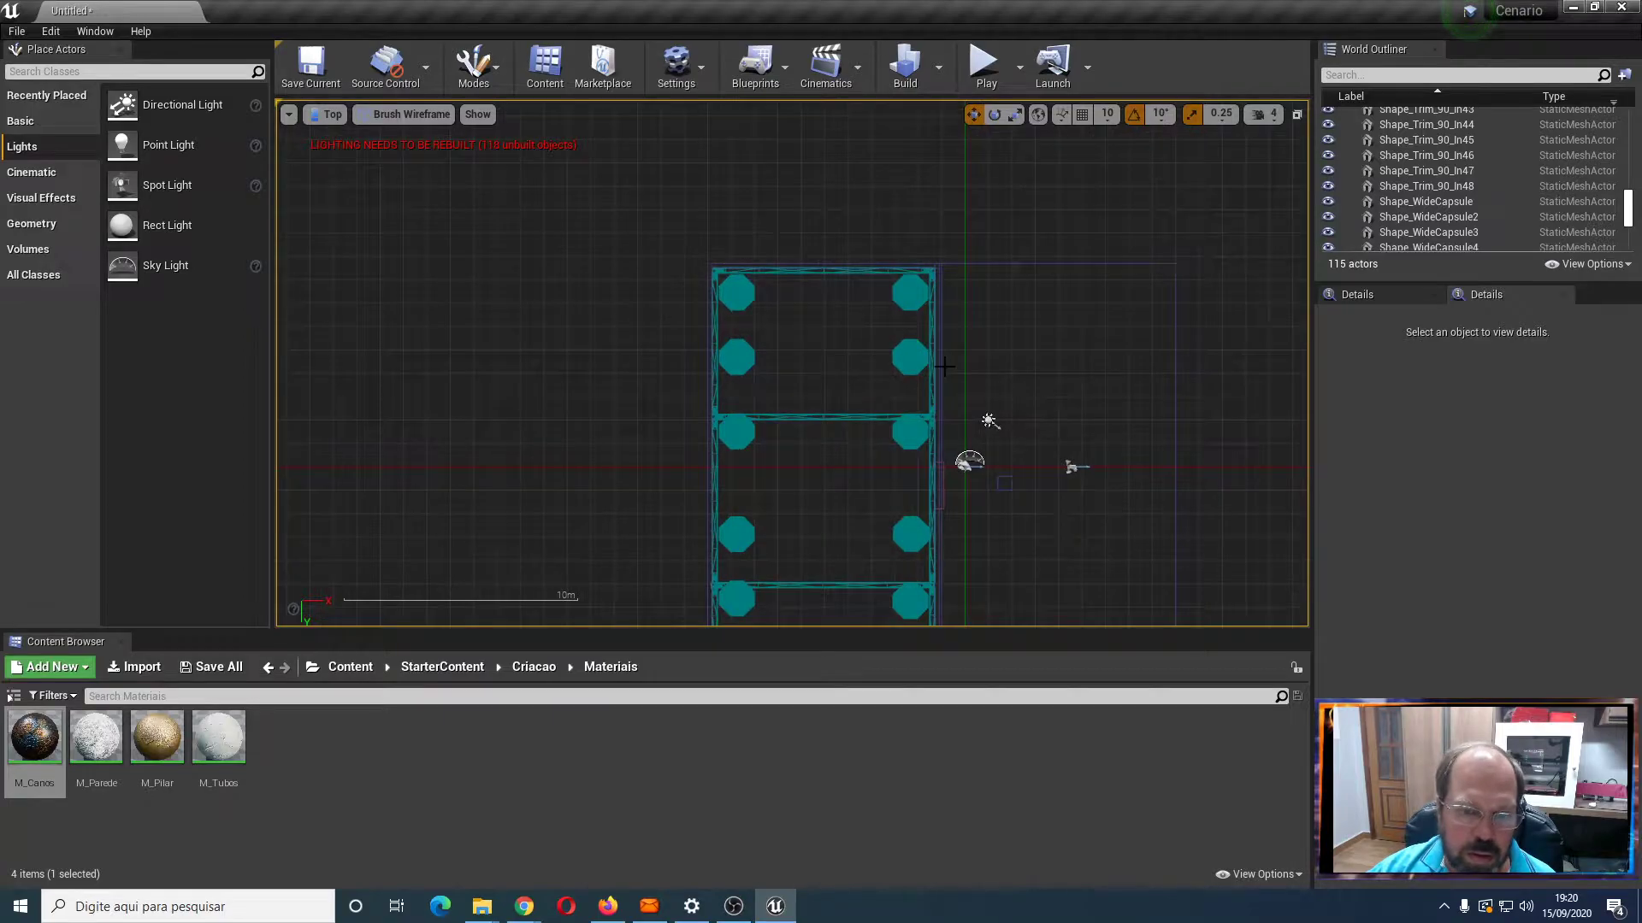
{"action": "left_click", "coordinate": [326, 128]}
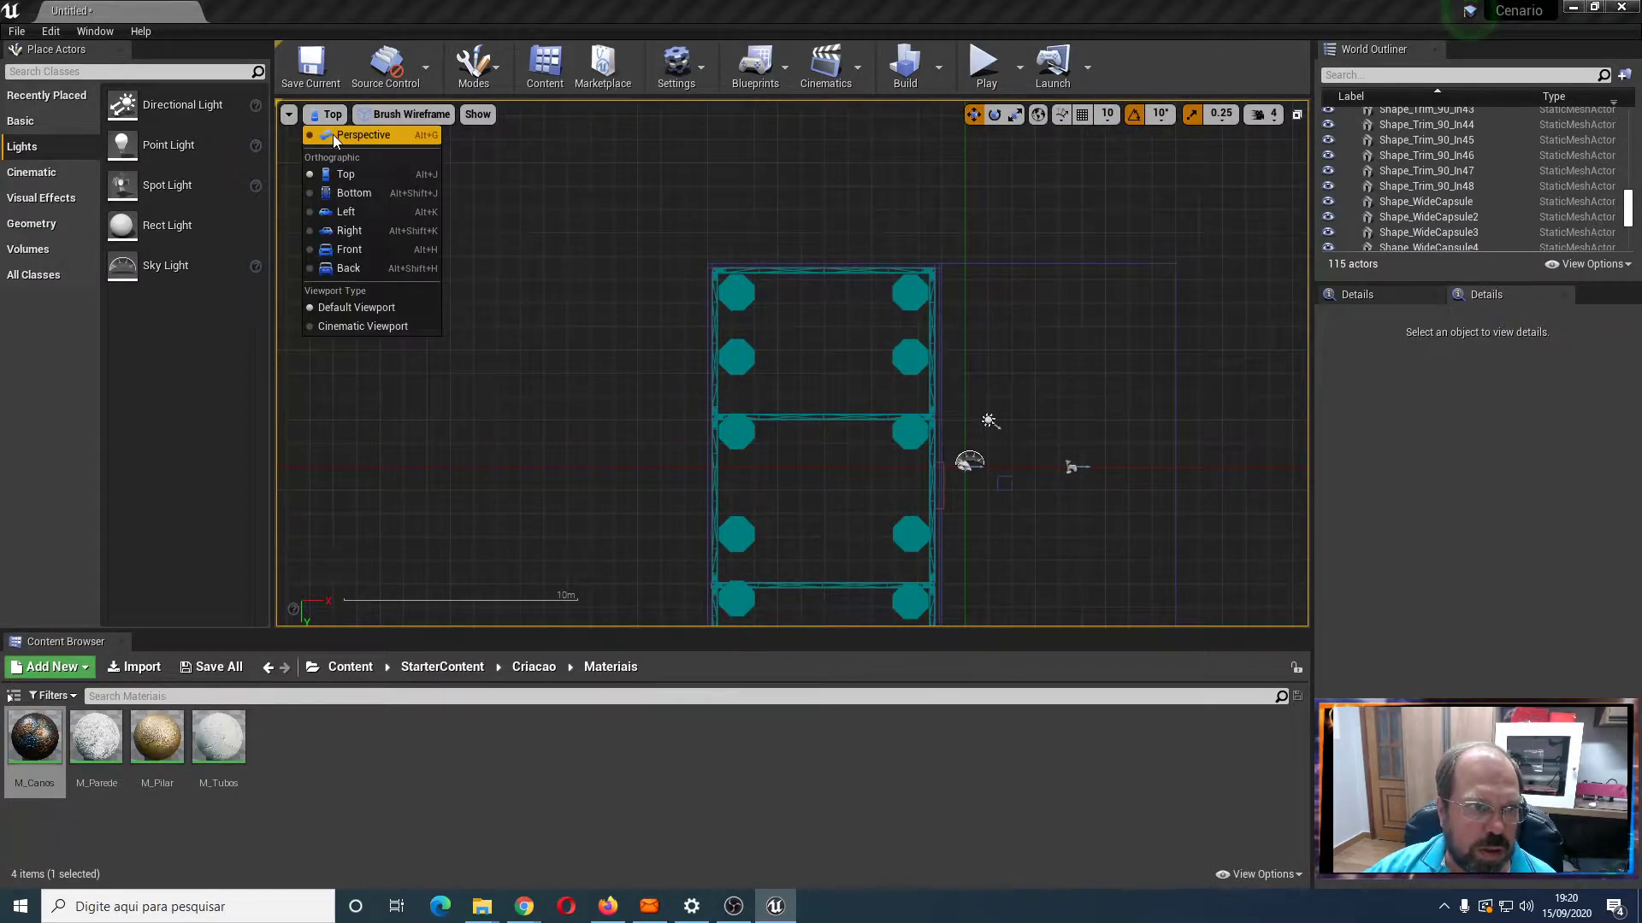
{"action": "left_click", "coordinate": [342, 136]}
{"action": "mouse_move", "coordinate": [835, 437]}
{"action": "right_mouse_down"}
{"action": "mouse_move", "coordinate": [835, 402]}
{"action": "mouse_move", "coordinate": [835, 491]}
{"action": "mouse_move", "coordinate": [791, 457]}
{"action": "mouse_move", "coordinate": [688, 440]}
{"action": "mouse_move", "coordinate": [389, 422]}
{"action": "mouse_move", "coordinate": [825, 431]}
{"action": "right_mouse_up"}
{"action": "right_click_drag", "start_coordinate": [793, 485], "coordinate": [792, 472]}
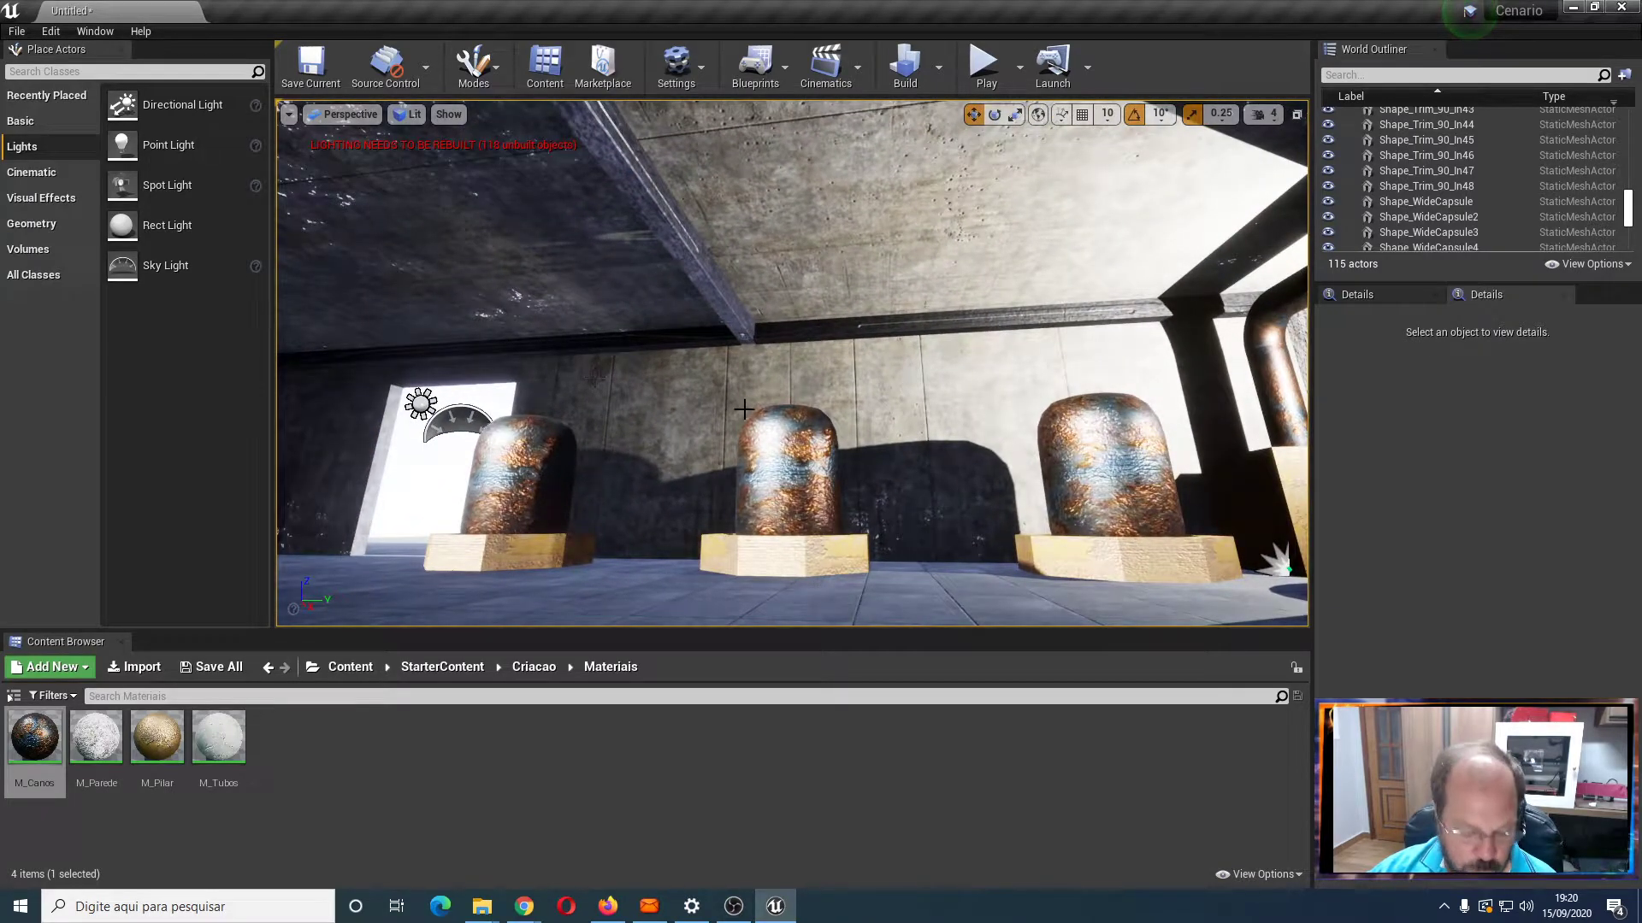
Switch to the Top view, select the far-corner capsule with its four trim pieces, and duplicate the set along X to the end wall's middle
{"action": "left_click", "coordinate": [342, 114]}
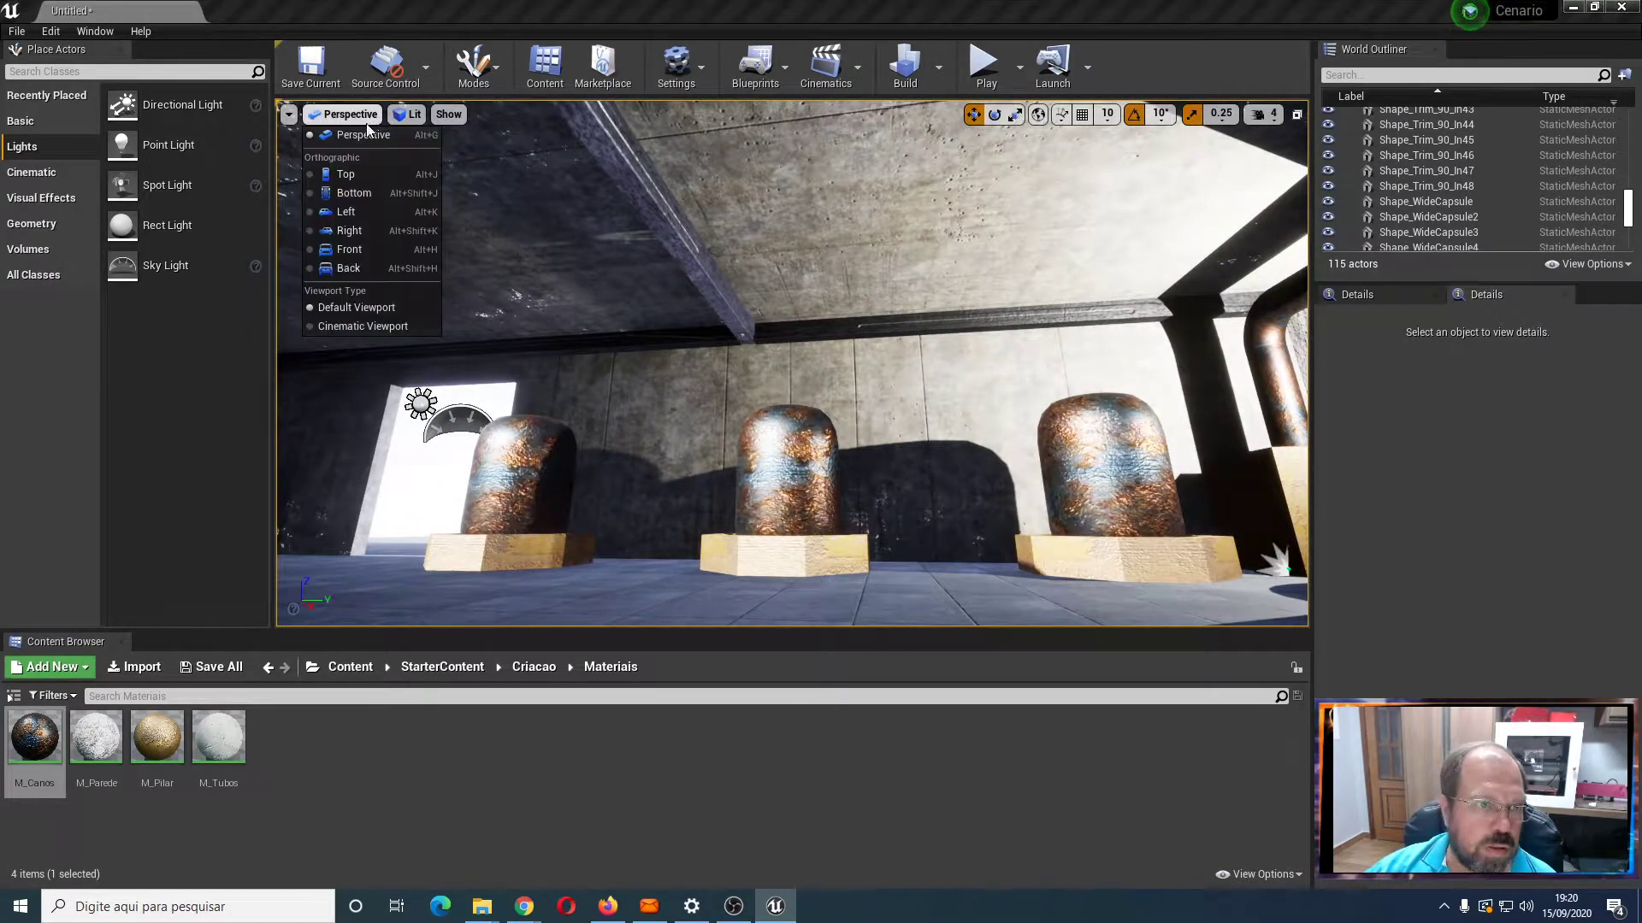
{"action": "left_click", "coordinate": [350, 176]}
{"action": "left_click", "coordinate": [734, 294]}
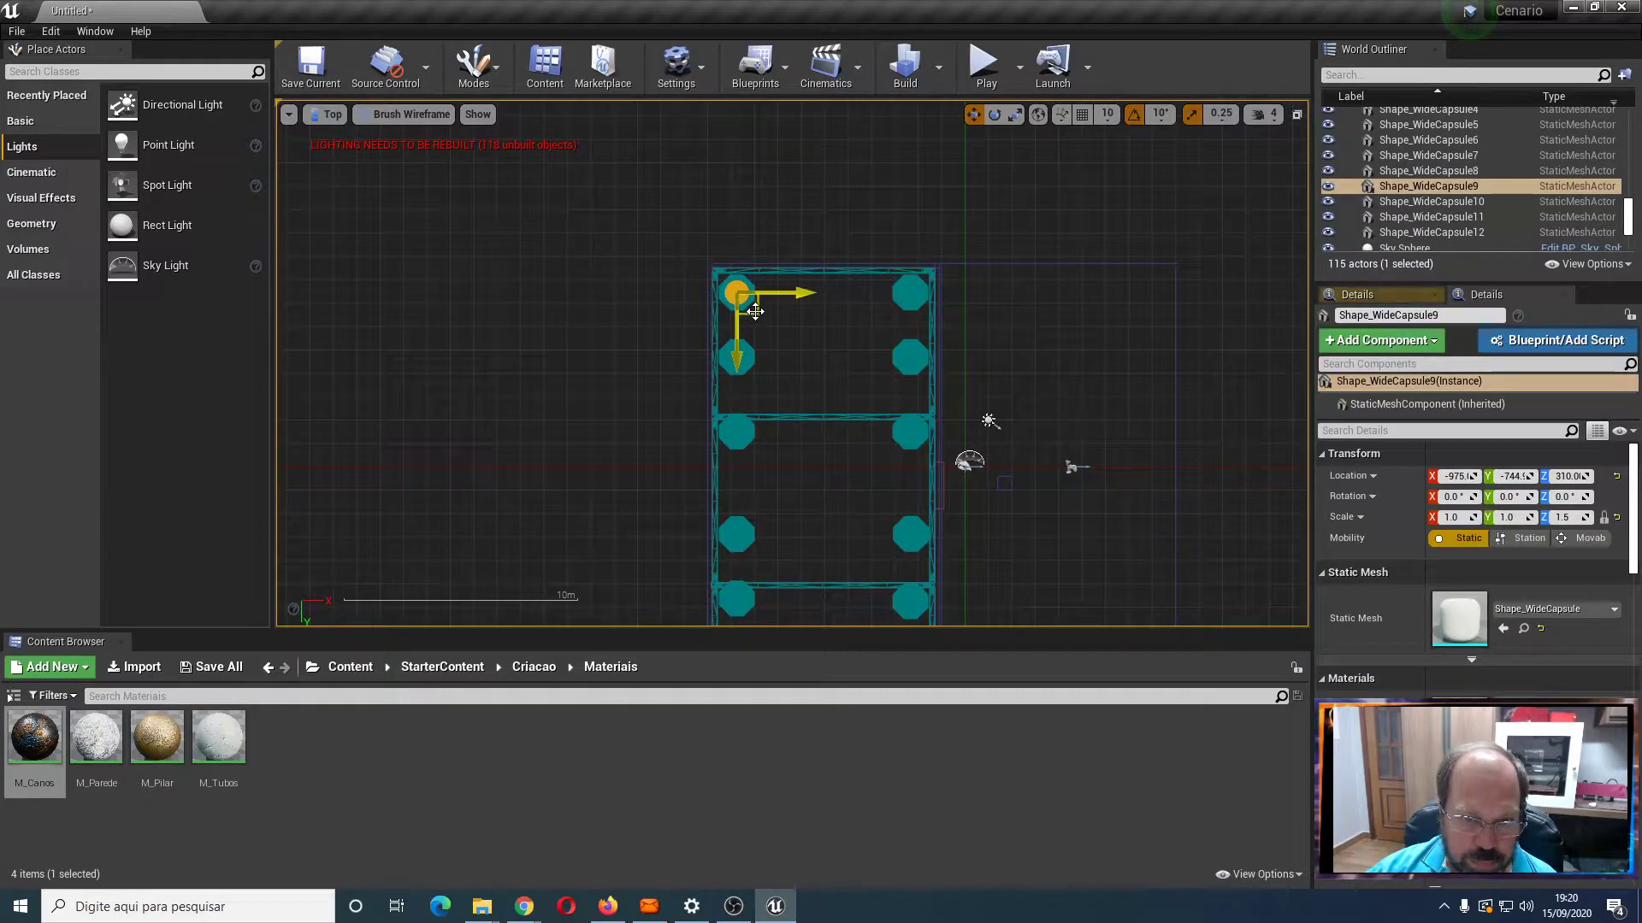
{"action": "left_click", "coordinate": [727, 303], "text": "ctrl"}
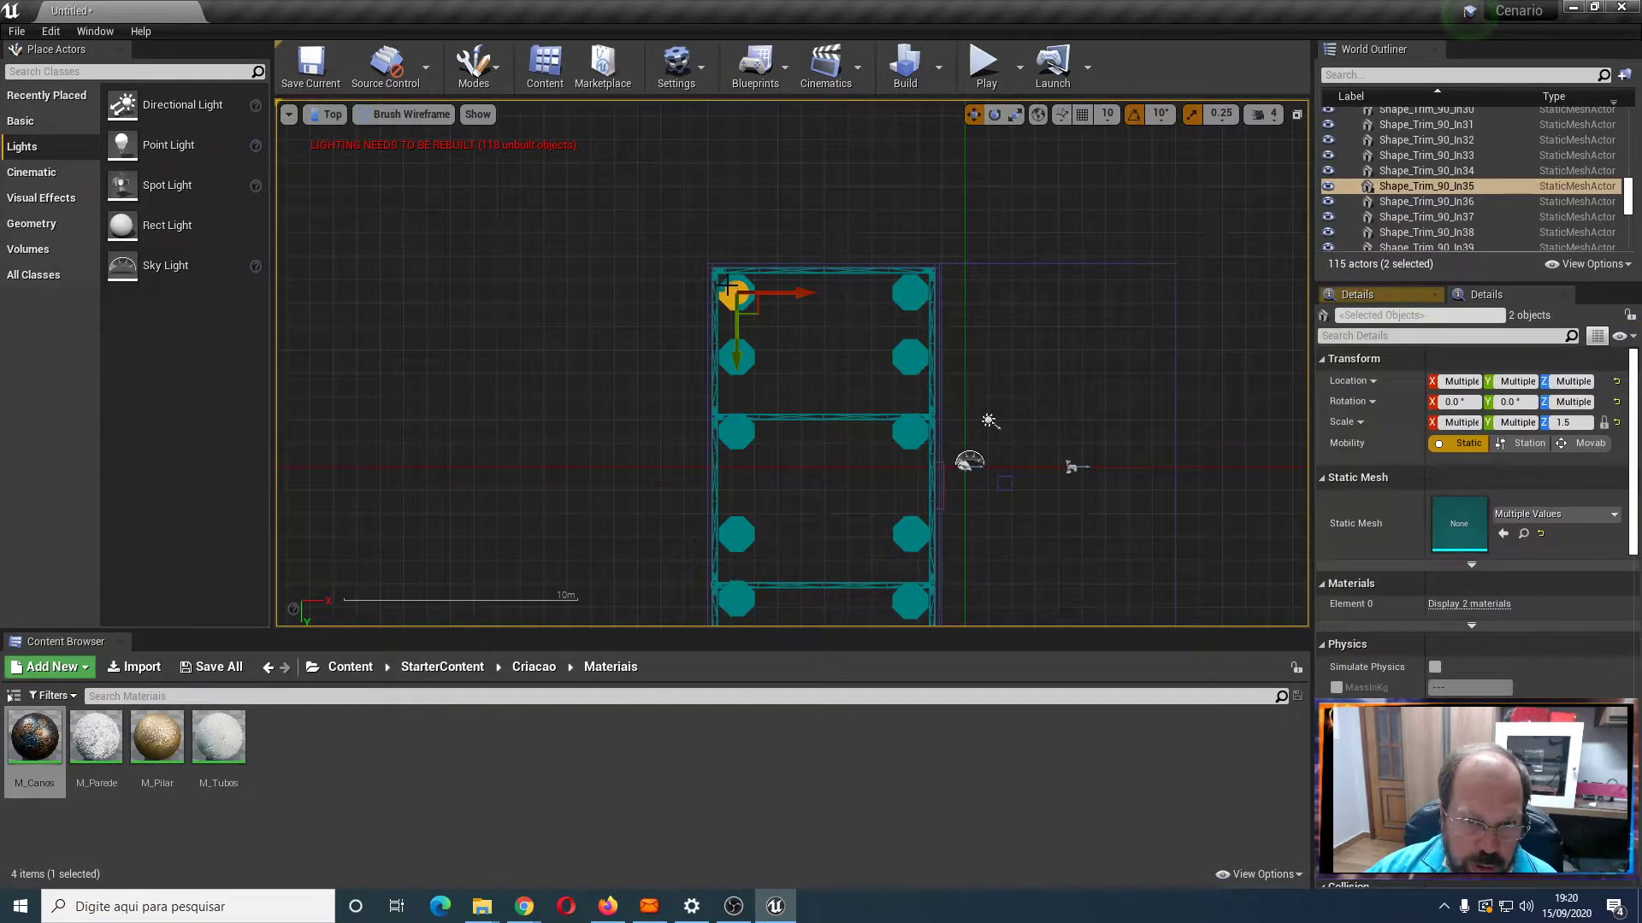
{"action": "left_click", "coordinate": [726, 284], "text": "ctrl"}
{"action": "left_click", "coordinate": [745, 283], "text": "ctrl"}
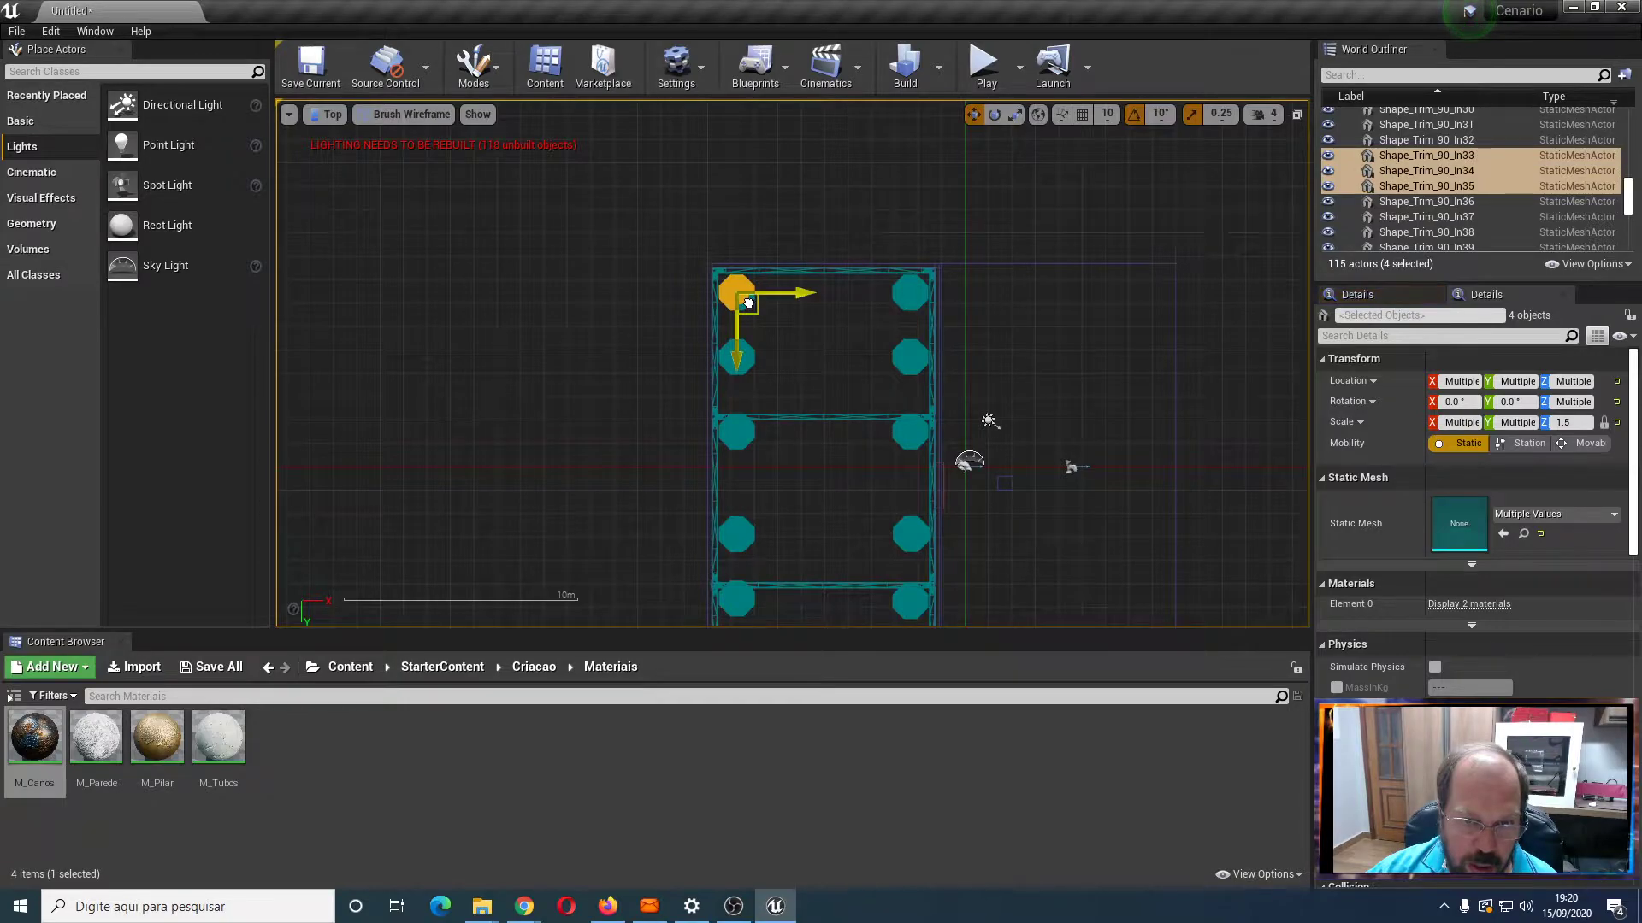
{"action": "left_click", "coordinate": [740, 295], "text": "ctrl"}
{"action": "left_click_drag", "start_coordinate": [811, 291], "coordinate": [896, 293], "text": "alt"}
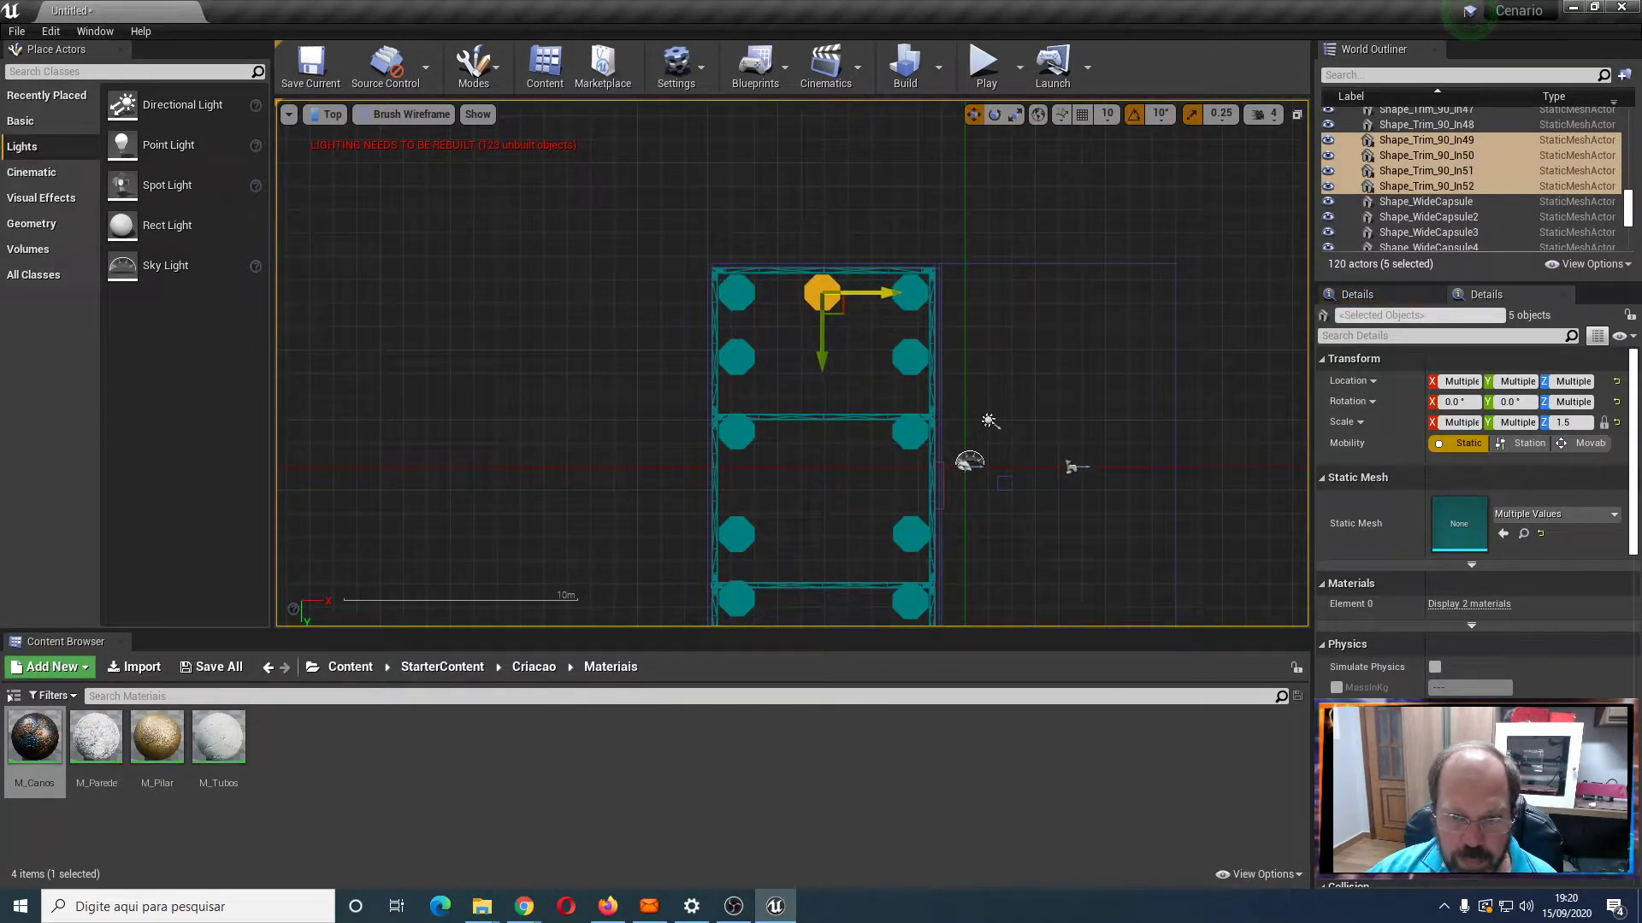
Select the opposite-wall capsule just before the lower cross beam with its four trim pieces and shift the set slightly along Y, away from the beam
{"action": "scroll", "coordinate": [927, 323], "scroll_direction": "down", "scroll_amount": 3}
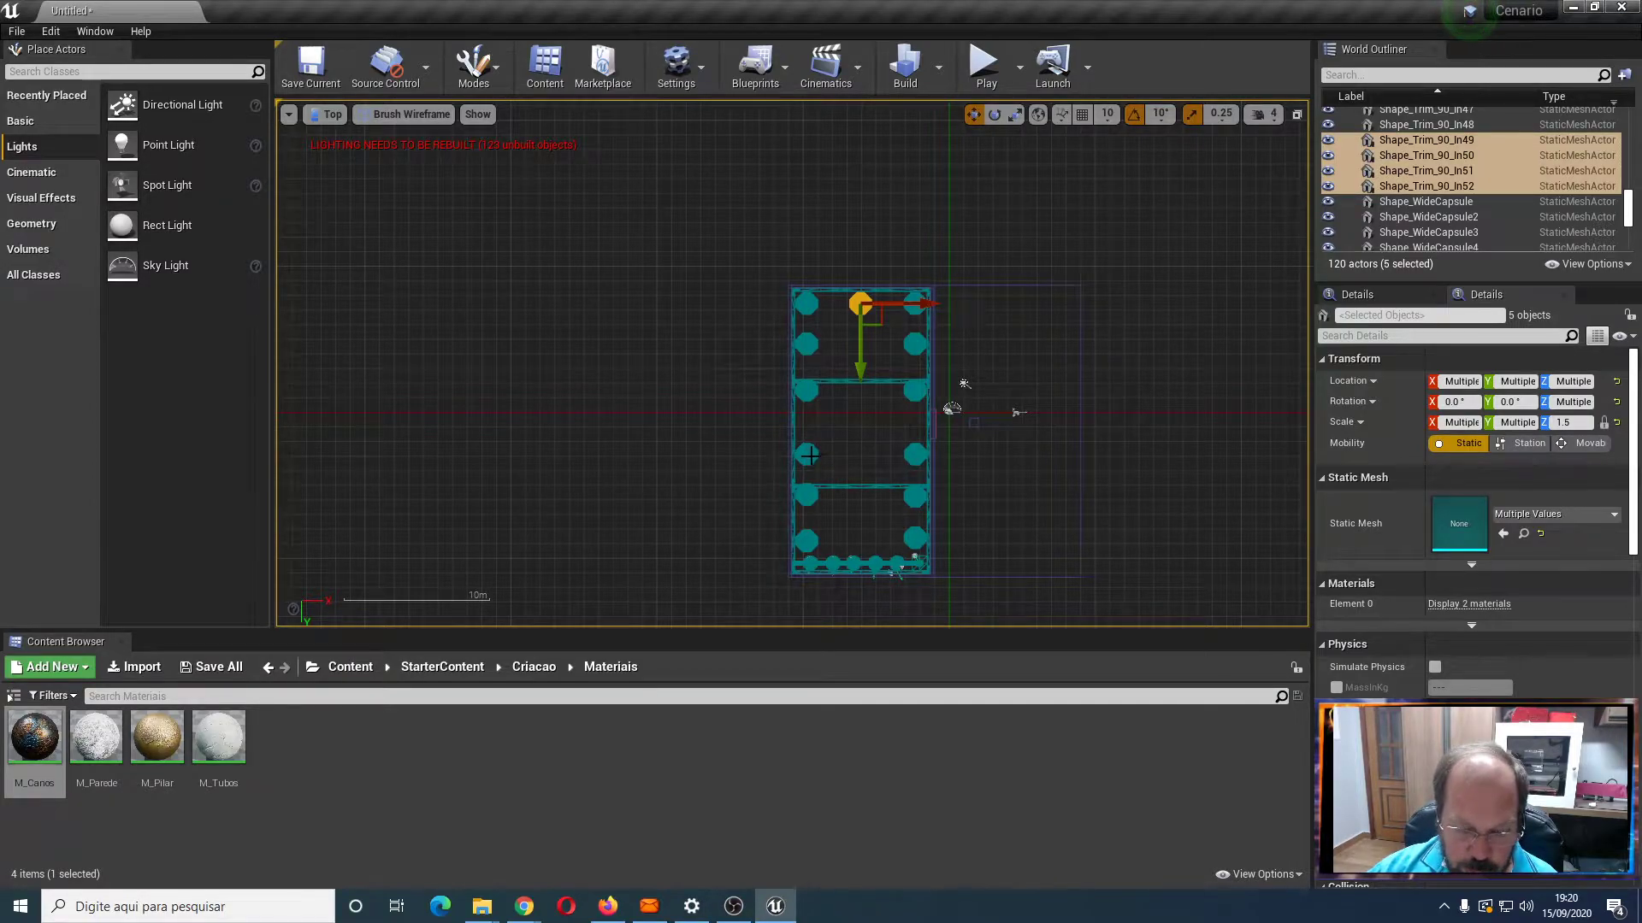
{"action": "scroll", "coordinate": [807, 455], "scroll_direction": "up", "scroll_amount": 5}
{"action": "left_click", "coordinate": [784, 464]}
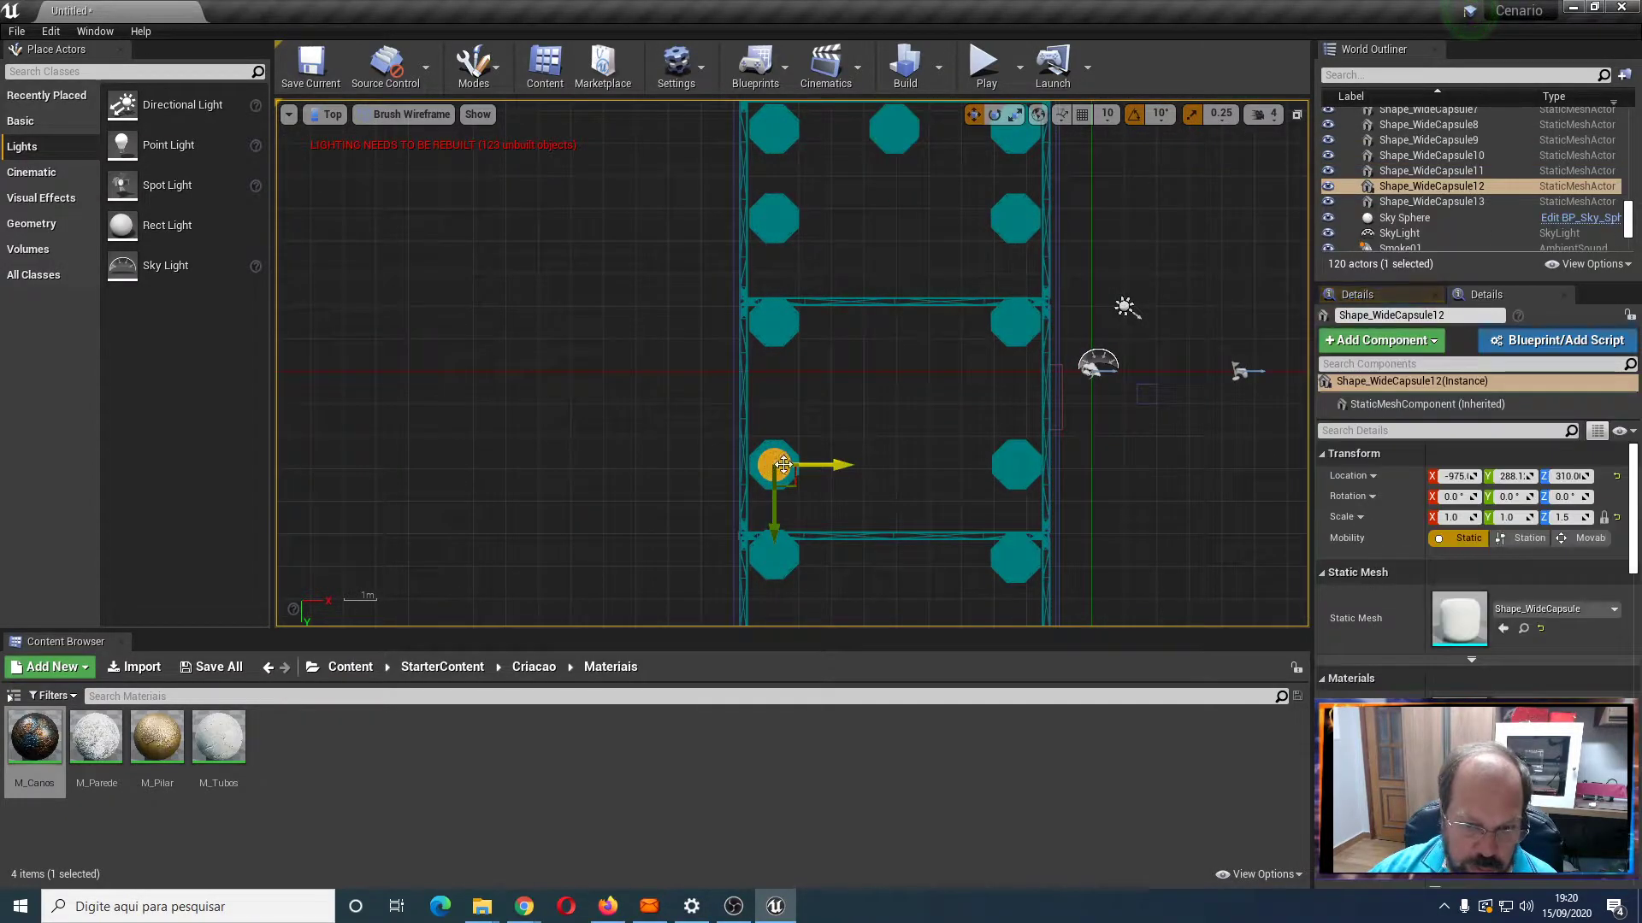
{"action": "left_click", "coordinate": [777, 448], "text": "ctrl"}
{"action": "left_click", "coordinate": [751, 462], "text": "ctrl"}
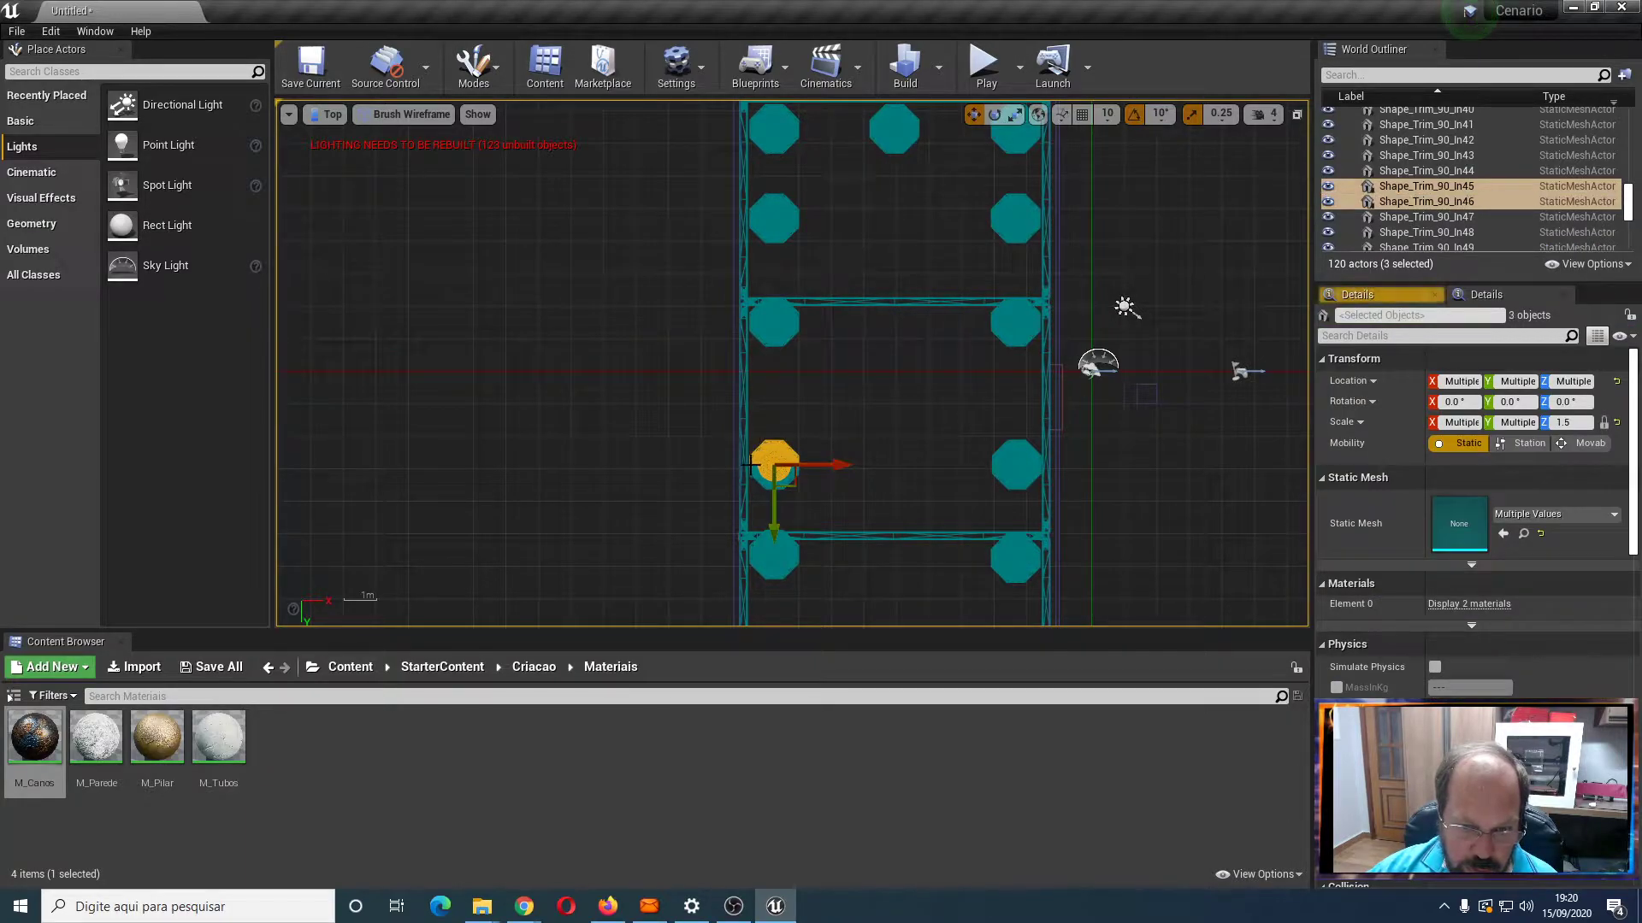
{"action": "left_click", "coordinate": [772, 509], "text": "ctrl"}
{"action": "left_click", "coordinate": [779, 521], "text": "ctrl"}
{"action": "left_click_drag", "start_coordinate": [780, 521], "coordinate": [774, 511]}
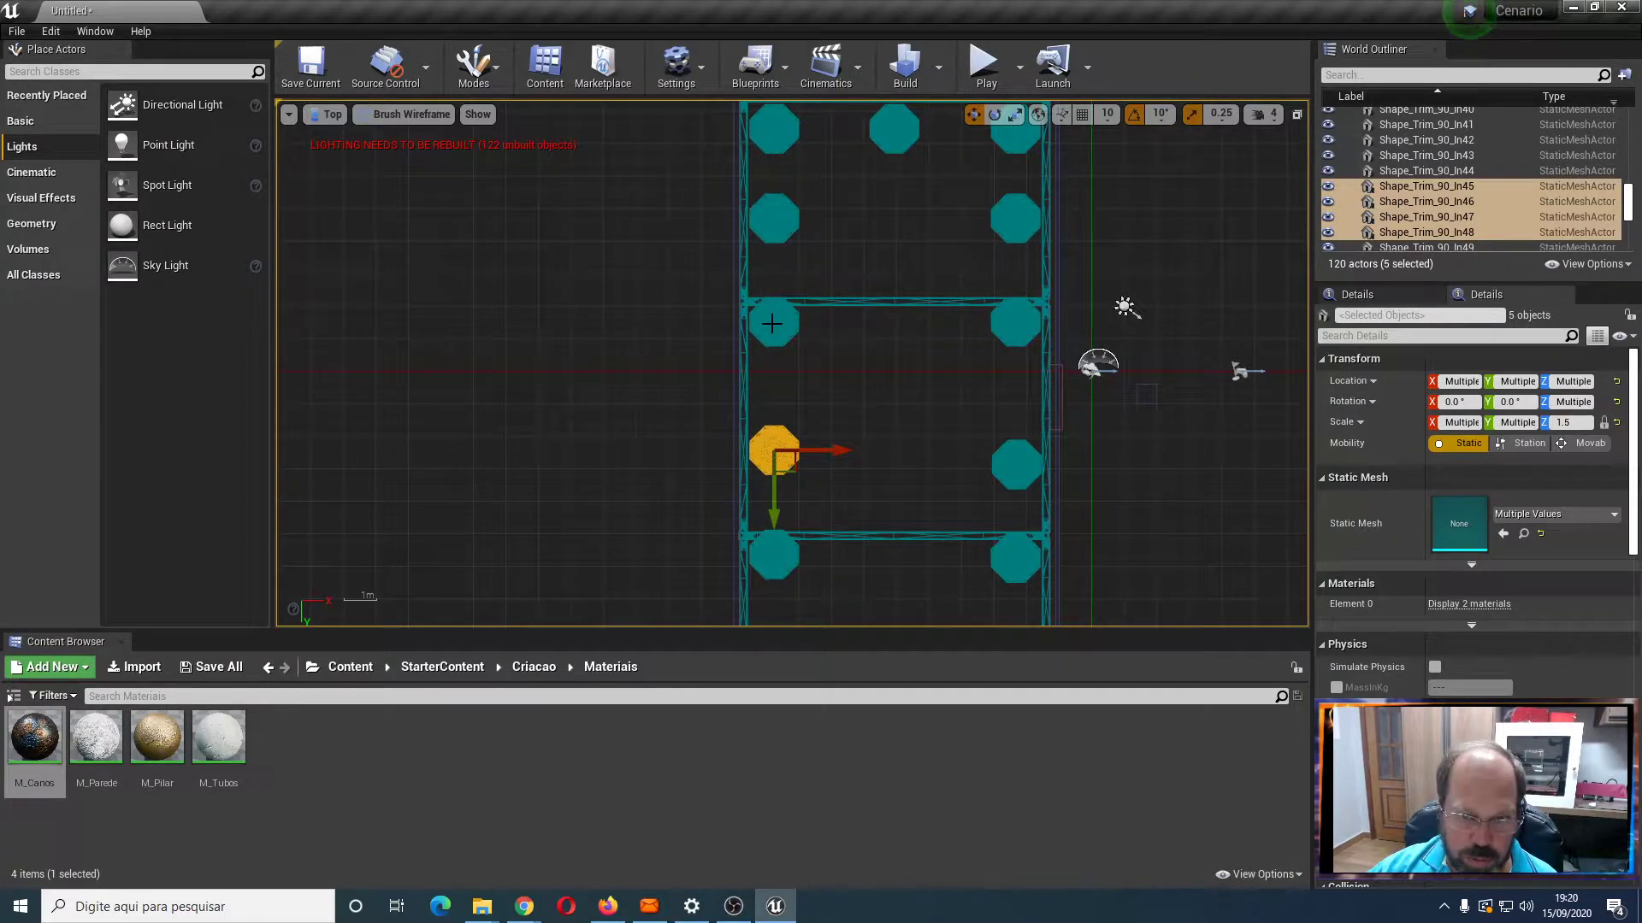
Select the capsule touching the upper cross beam with its four trim pieces and nudge the set along Y, clear of the beam
{"action": "left_click", "coordinate": [772, 323]}
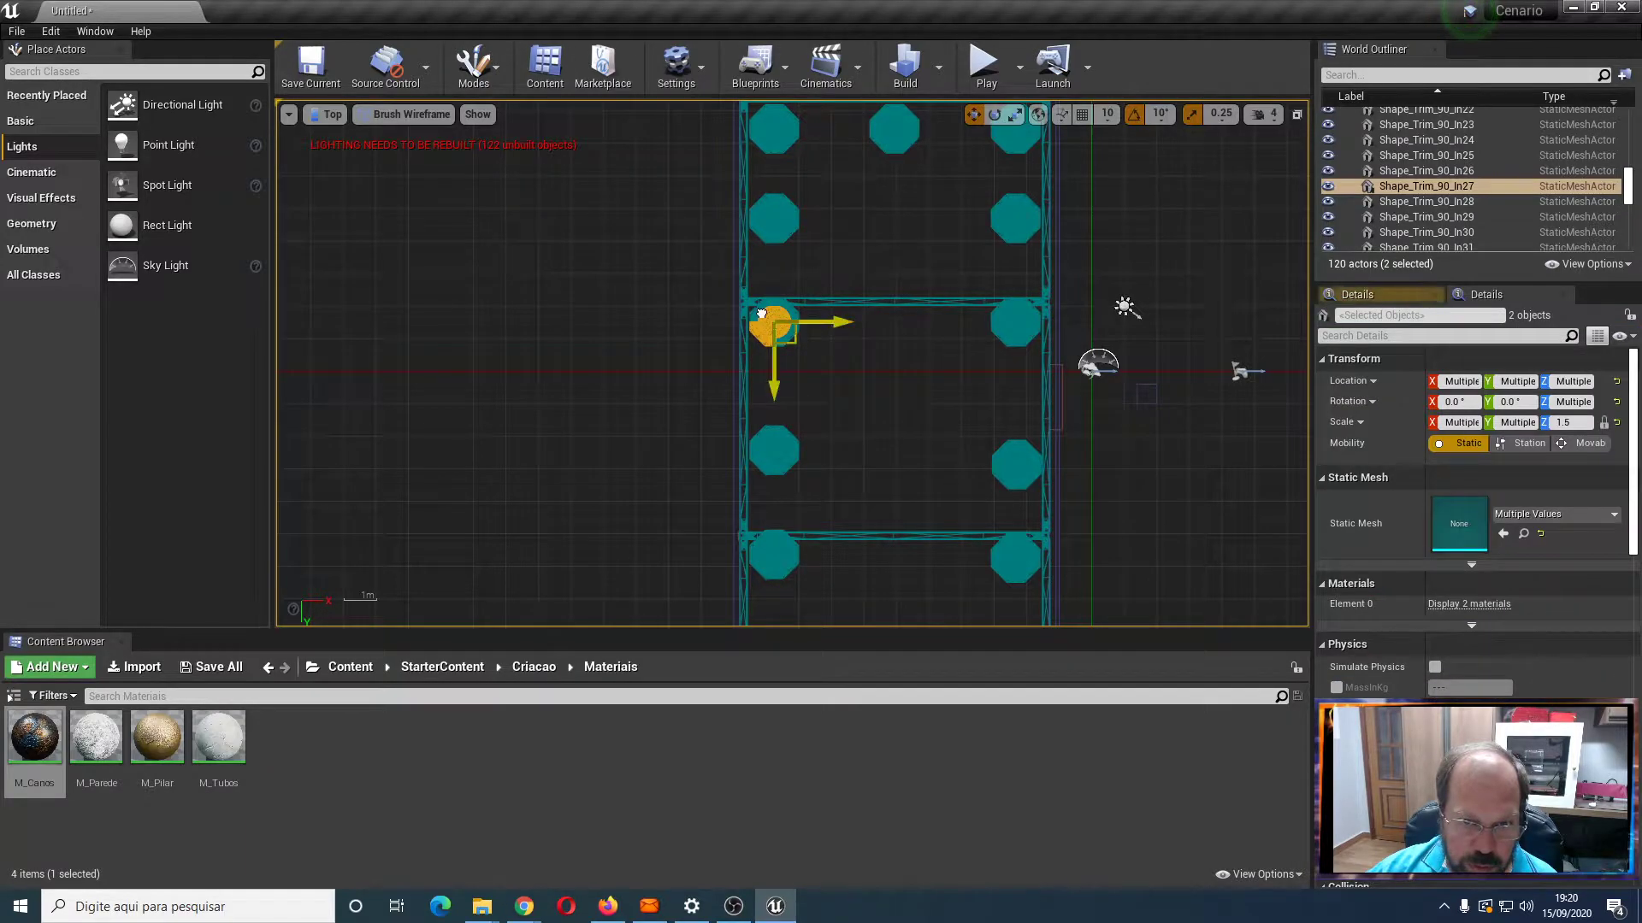
{"action": "left_click", "coordinate": [763, 312], "text": "ctrl"}
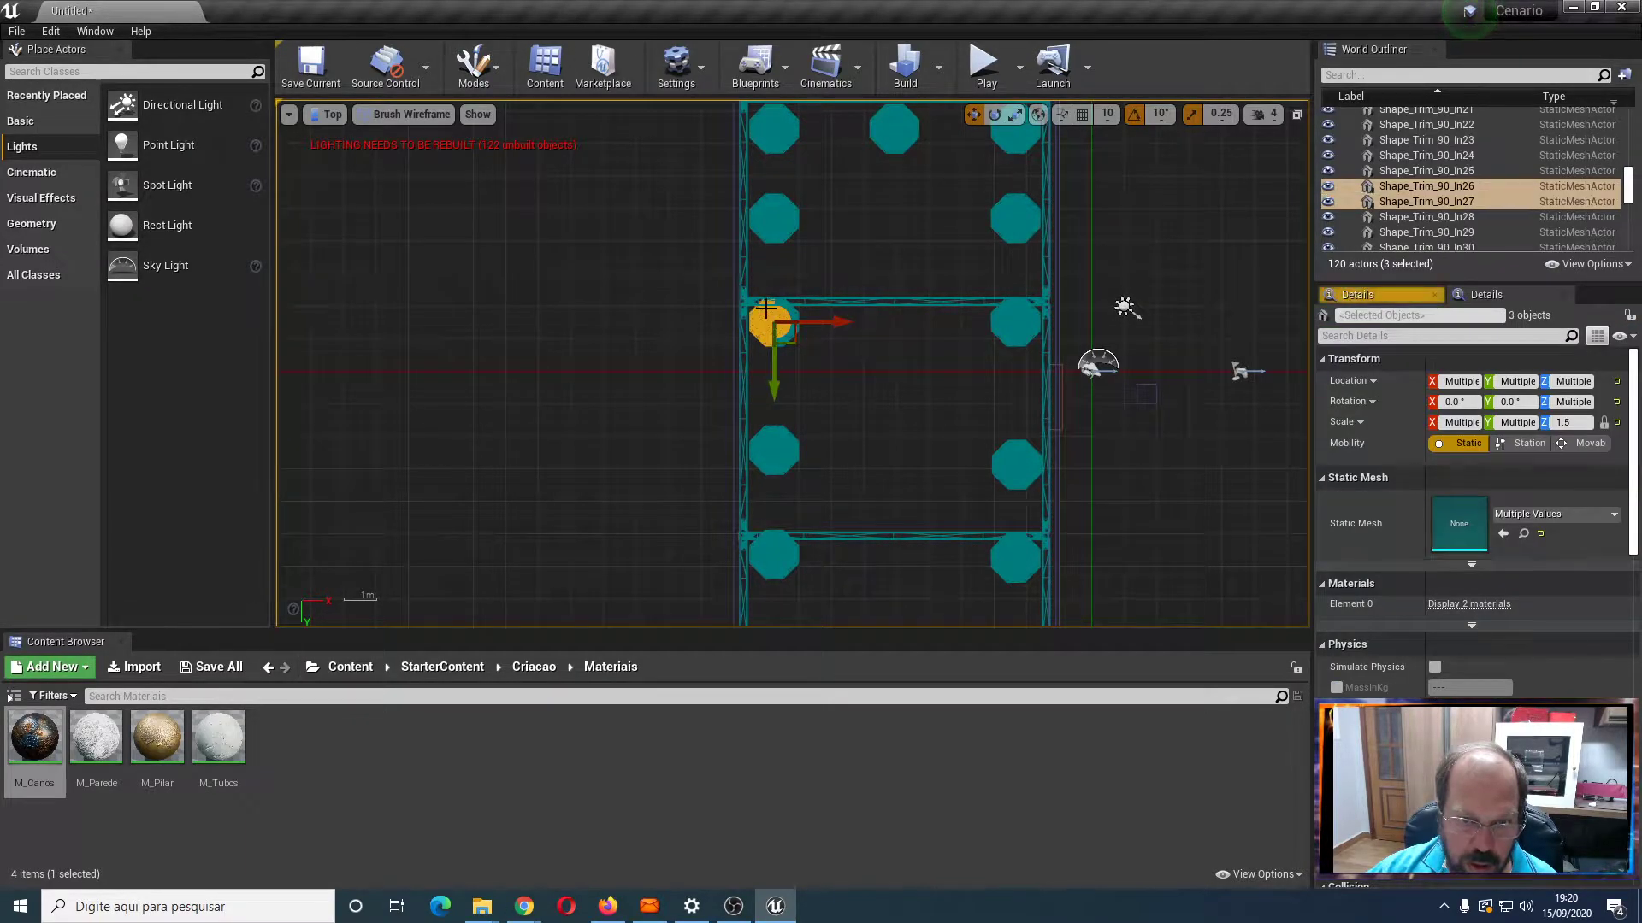
{"action": "left_click", "coordinate": [769, 323], "text": "ctrl"}
{"action": "left_click", "coordinate": [780, 329], "text": "ctrl"}
{"action": "left_click_drag", "start_coordinate": [775, 380], "coordinate": [775, 389]}
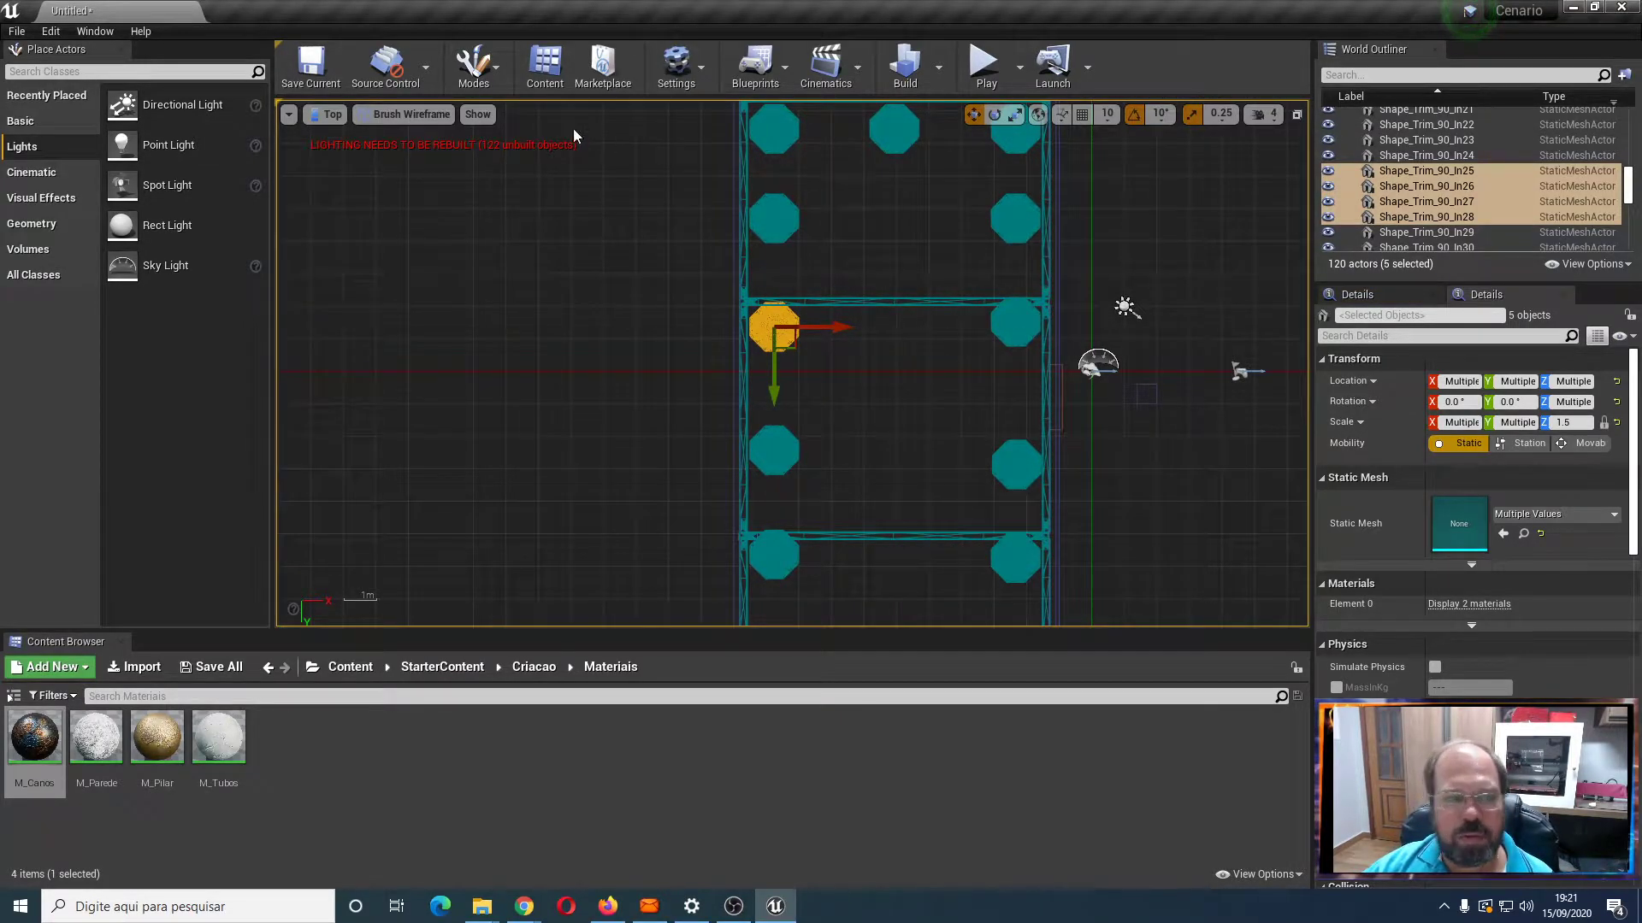
Return to the Perspective view and duplicate the vertical pipe on the dark cylinder along X toward the side wall, to X about -163
{"action": "left_click", "coordinate": [327, 114]}
{"action": "left_click", "coordinate": [338, 136]}
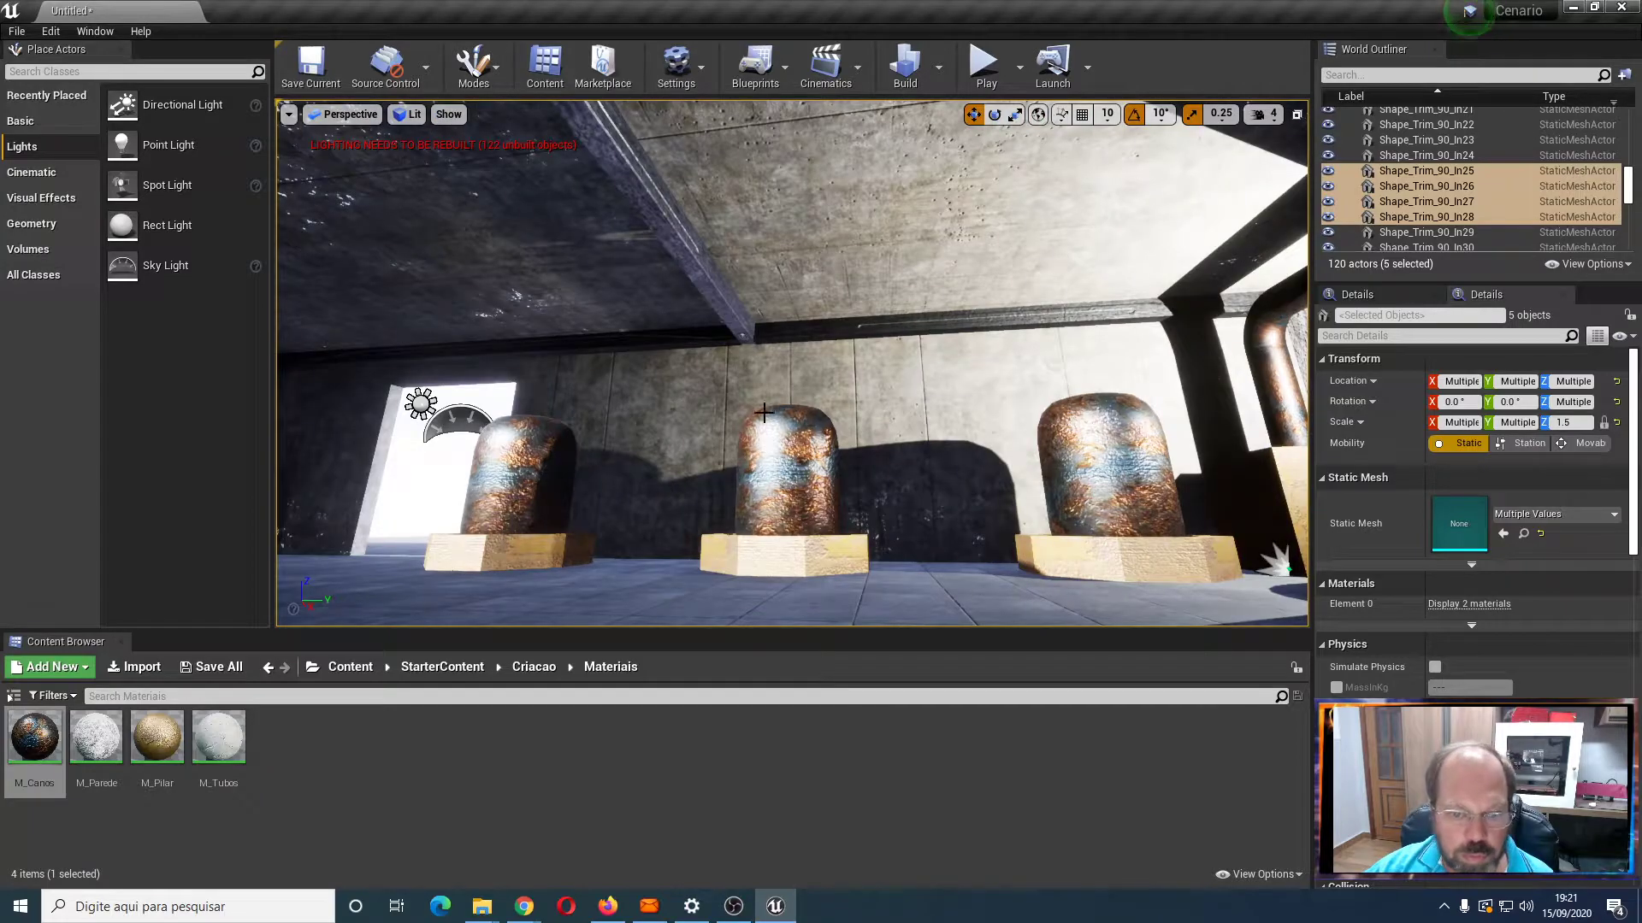
{"action": "right_click_drag", "start_coordinate": [793, 426], "coordinate": [1299, 448]}
{"action": "right_click_drag", "start_coordinate": [1001, 419], "coordinate": [1064, 500]}
{"action": "right_click_drag", "start_coordinate": [855, 359], "coordinate": [885, 309]}
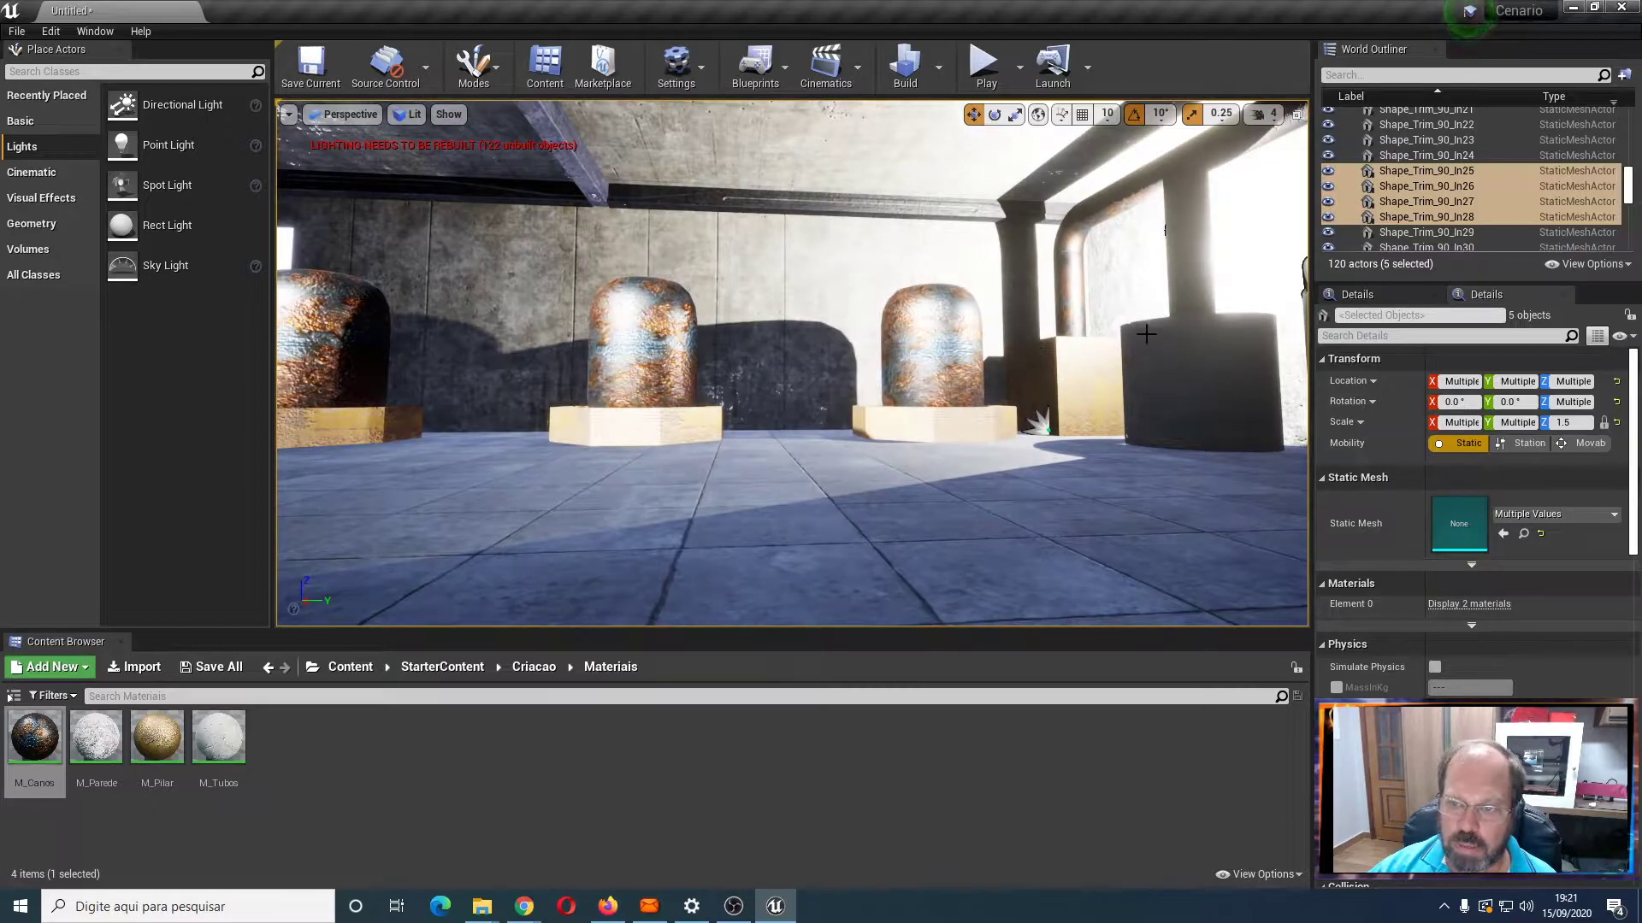
{"action": "left_click", "coordinate": [1190, 266]}
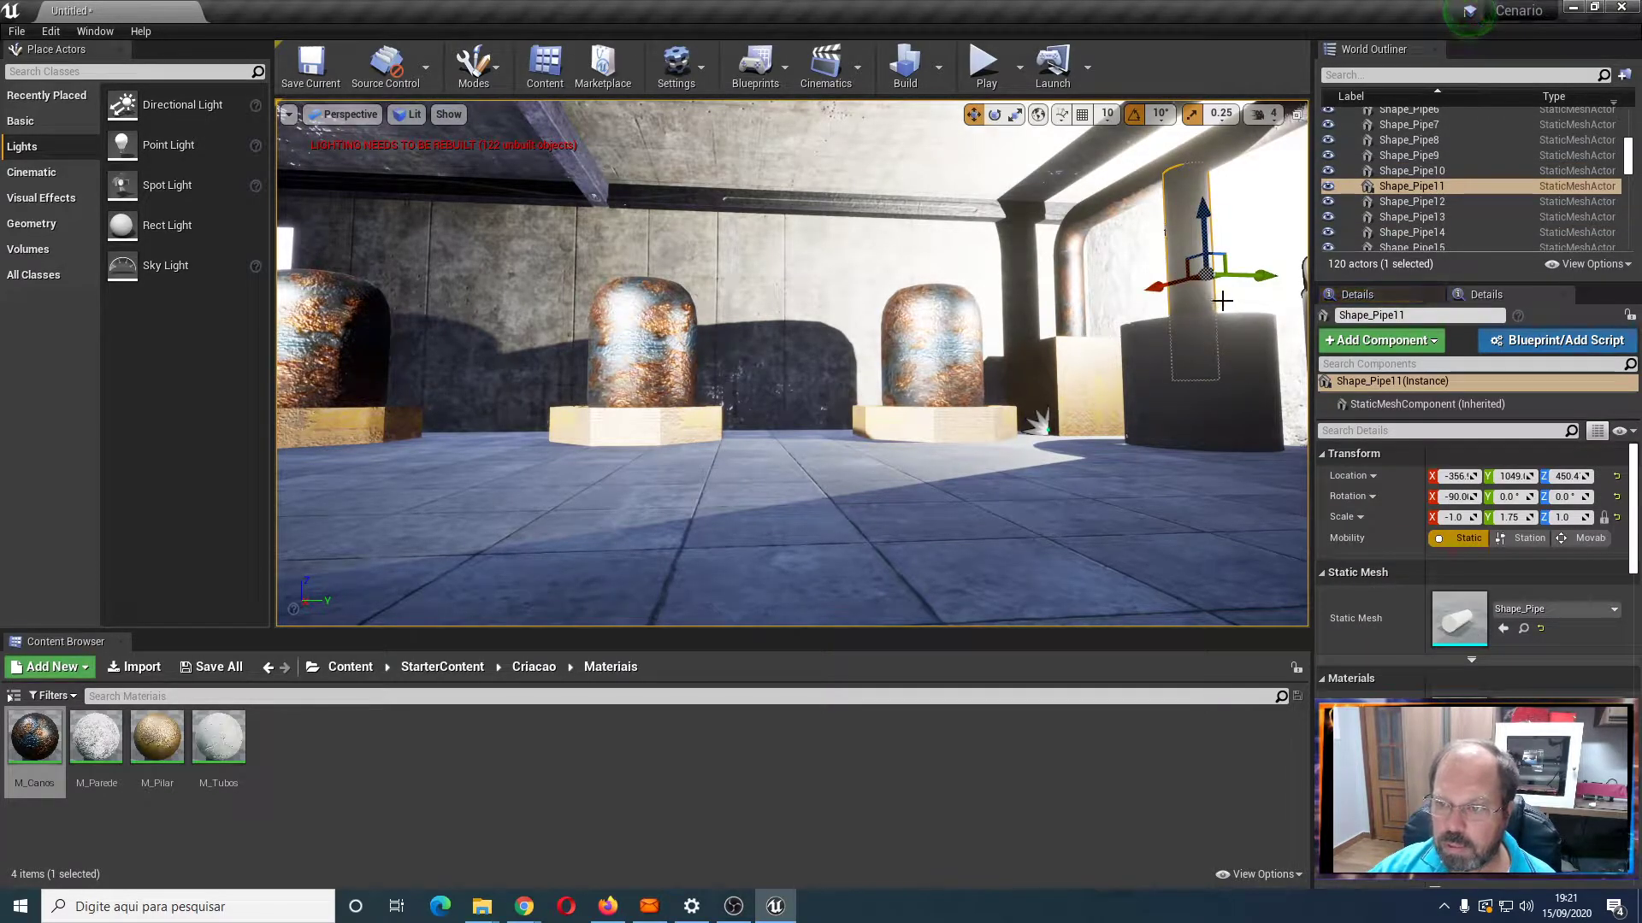
{"action": "left_click_drag", "start_coordinate": [1249, 273], "coordinate": [1074, 321]}
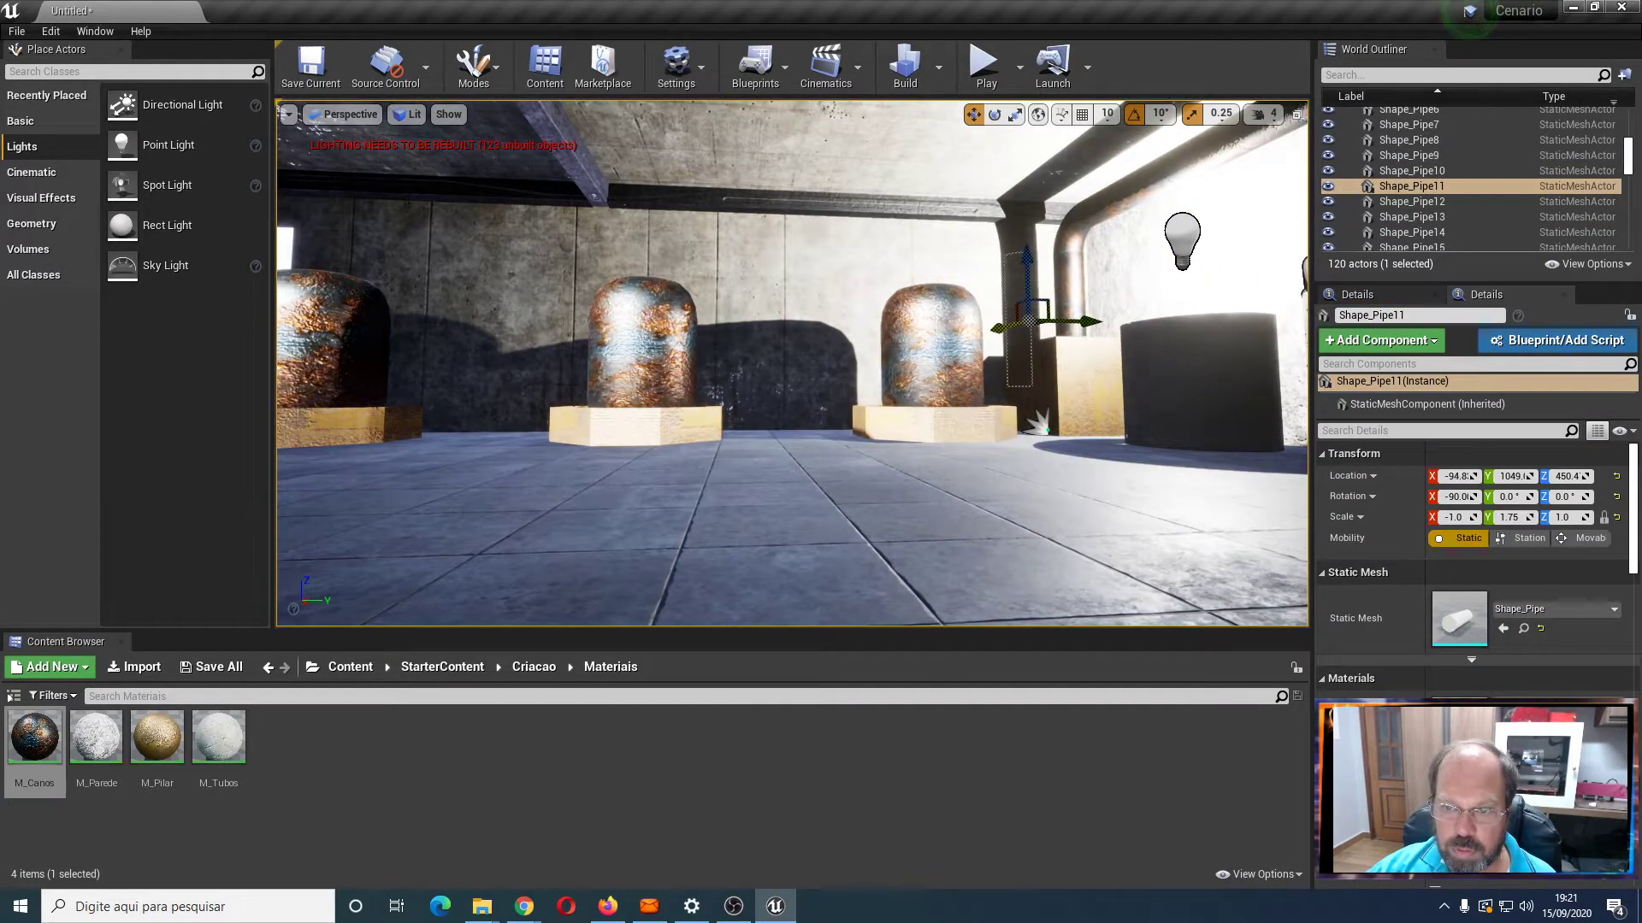
{"action": "left_click_drag", "start_coordinate": [1165, 300], "coordinate": [1035, 274]}
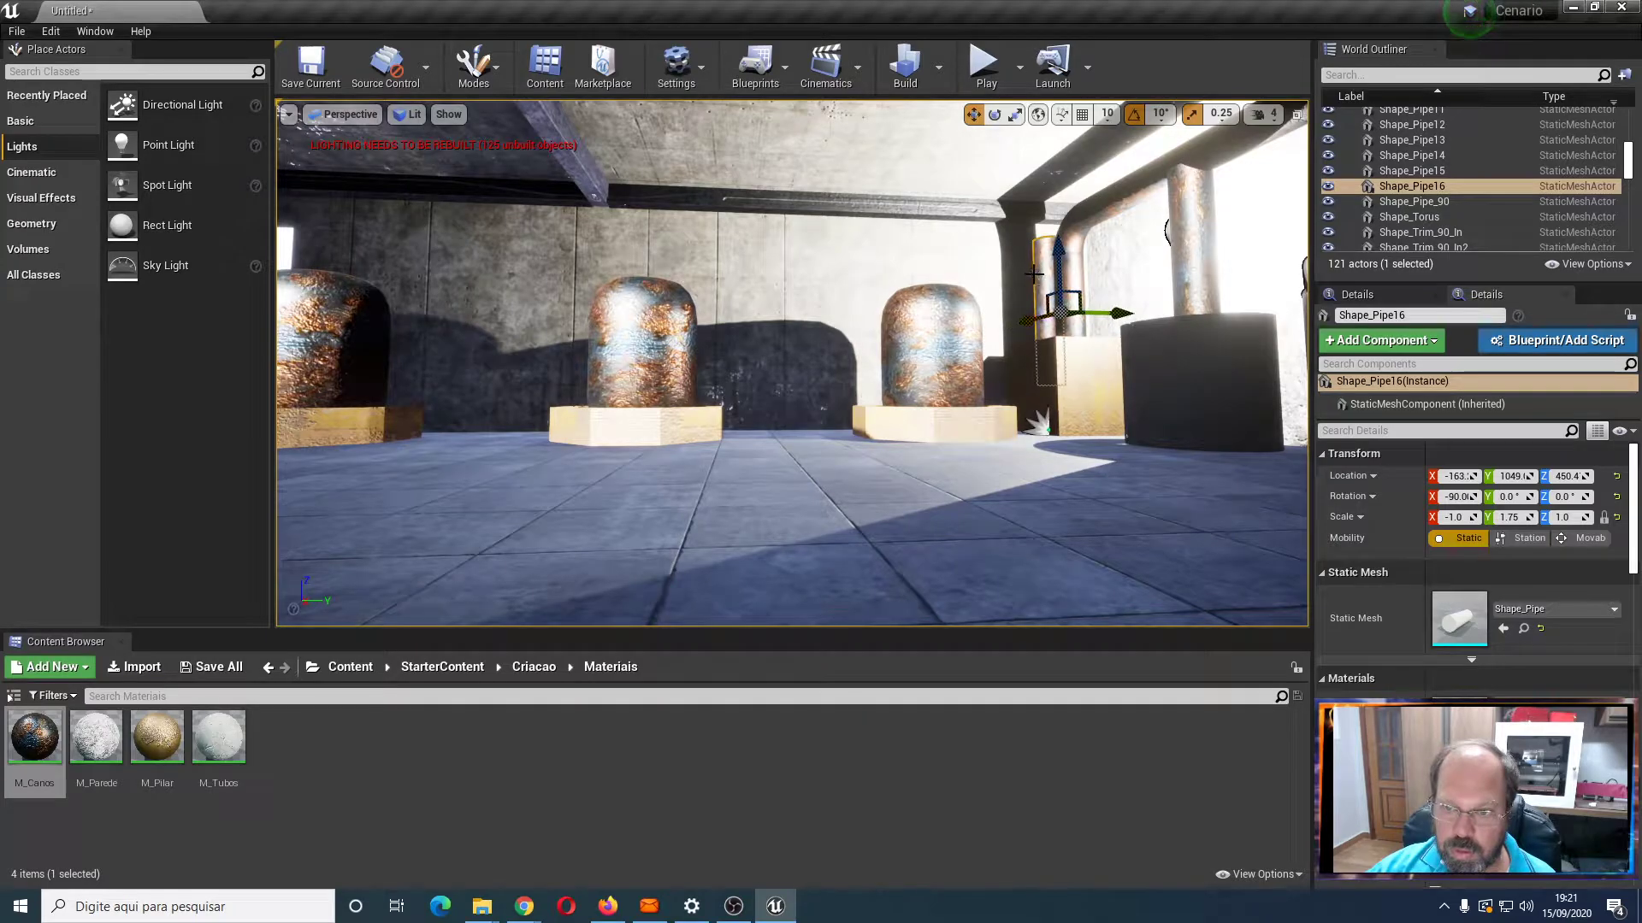
Duplicate the new vertical pipe along Y to about 789, between the capsules, and rotate the copy to lie horizontally along the wall
{"action": "left_click_drag", "start_coordinate": [1068, 316], "coordinate": [969, 311]}
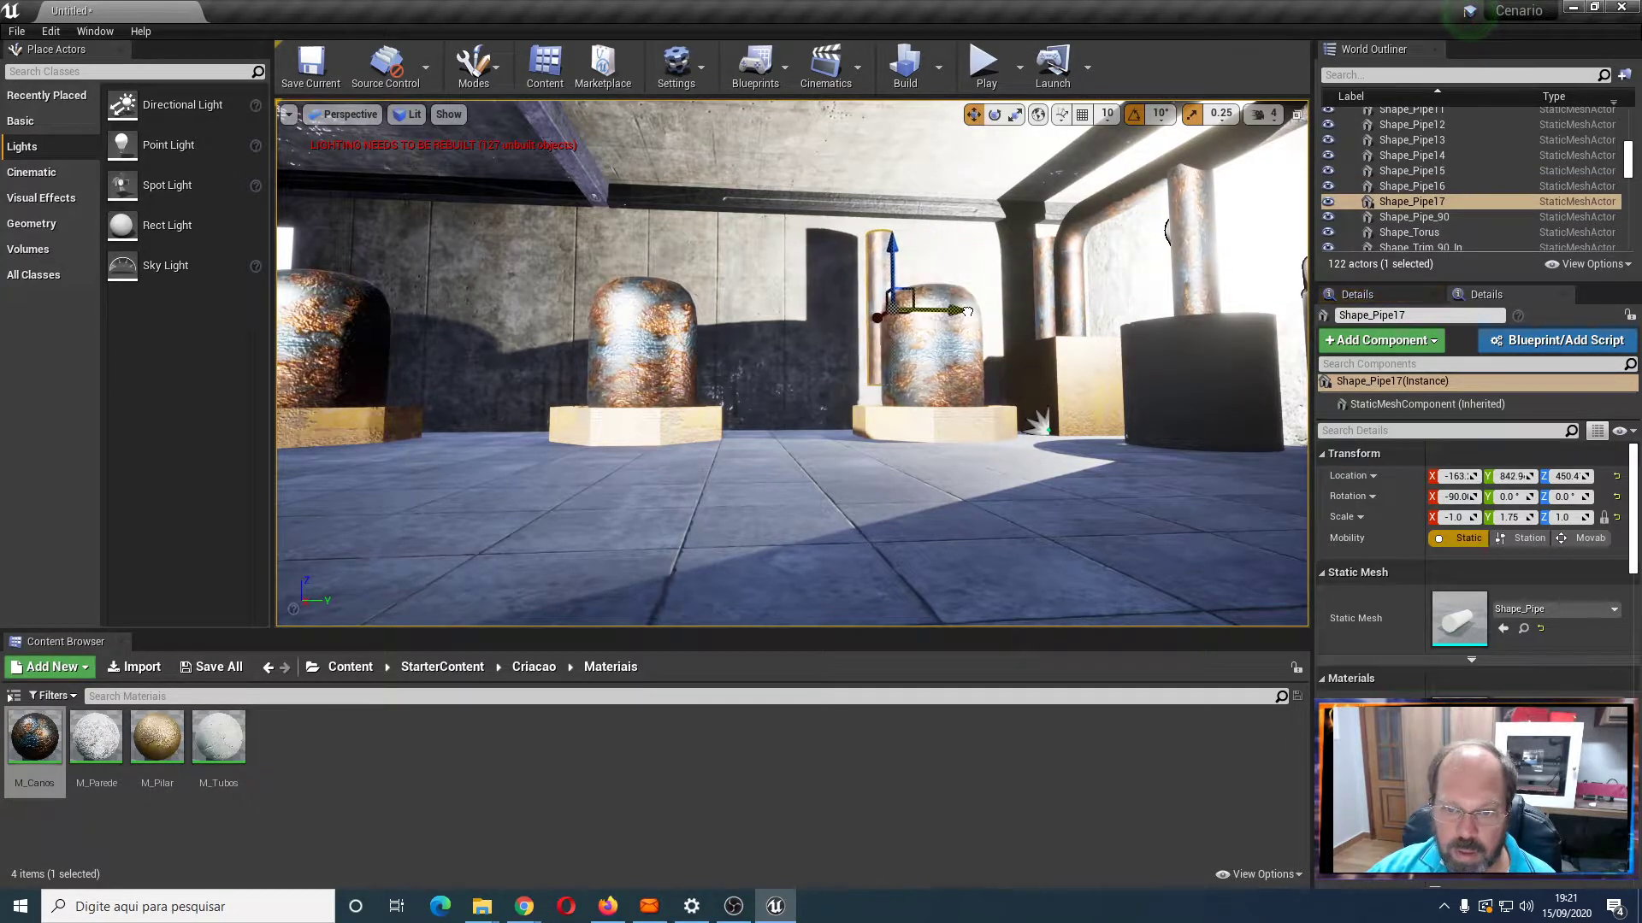
{"action": "key", "text": "e"}
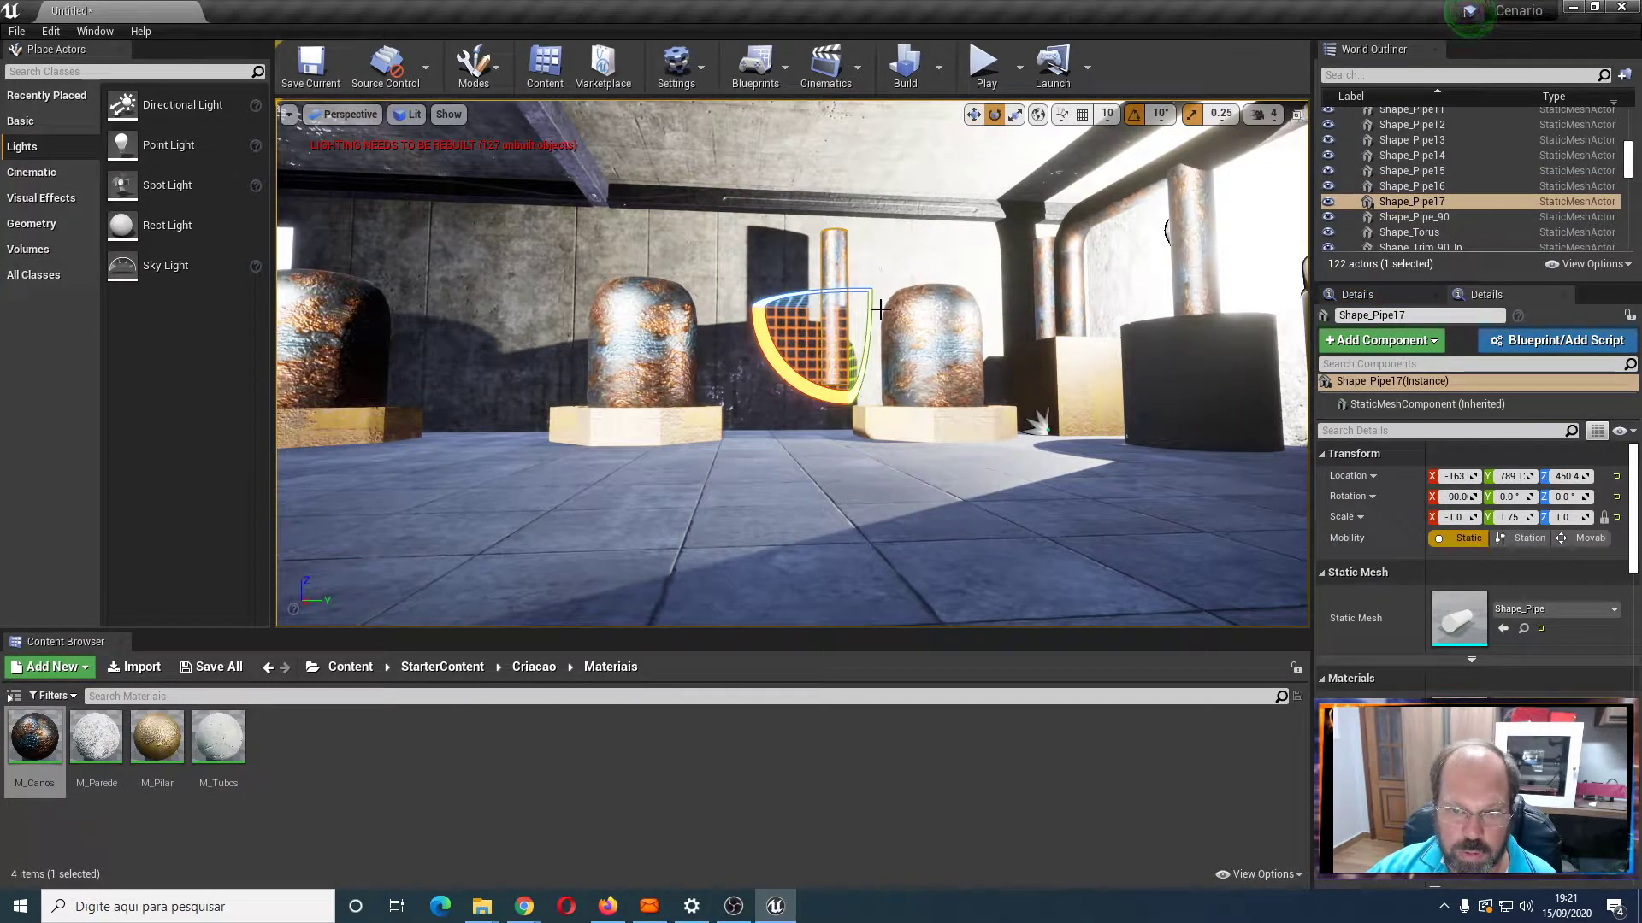
{"action": "left_click_drag", "start_coordinate": [873, 319], "coordinate": [832, 292]}
{"action": "key", "text": "r"}
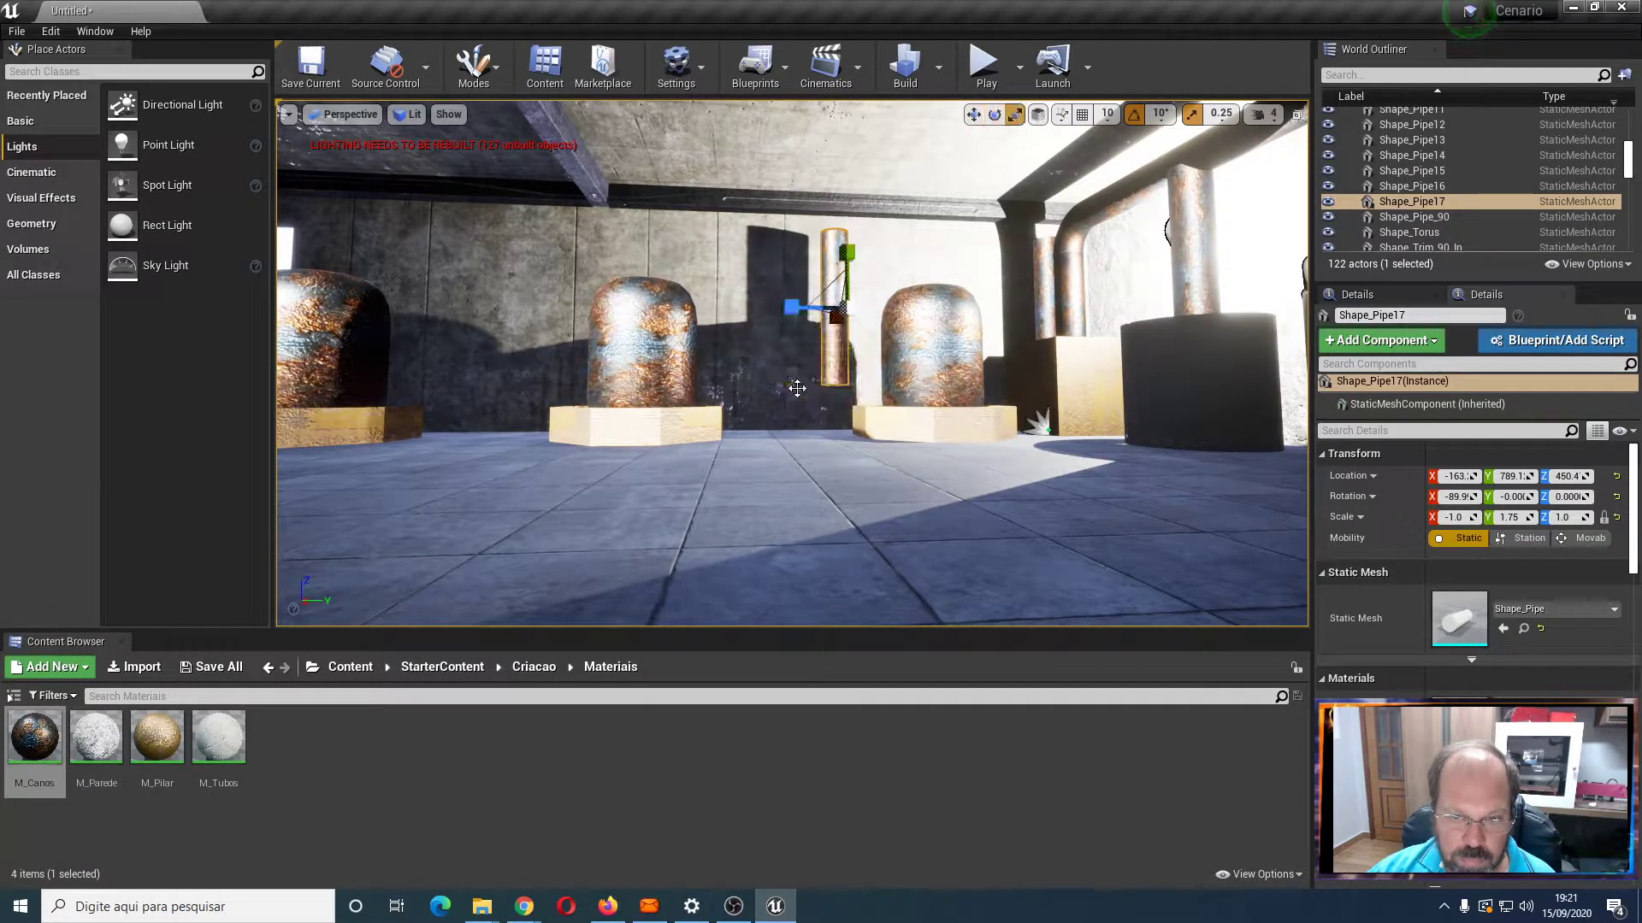
{"action": "key", "text": "space"}
{"action": "key", "text": "space"}
{"action": "left_click_drag", "start_coordinate": [796, 386], "coordinate": [739, 346]}
{"action": "left_click_drag", "start_coordinate": [797, 445], "coordinate": [796, 455]}
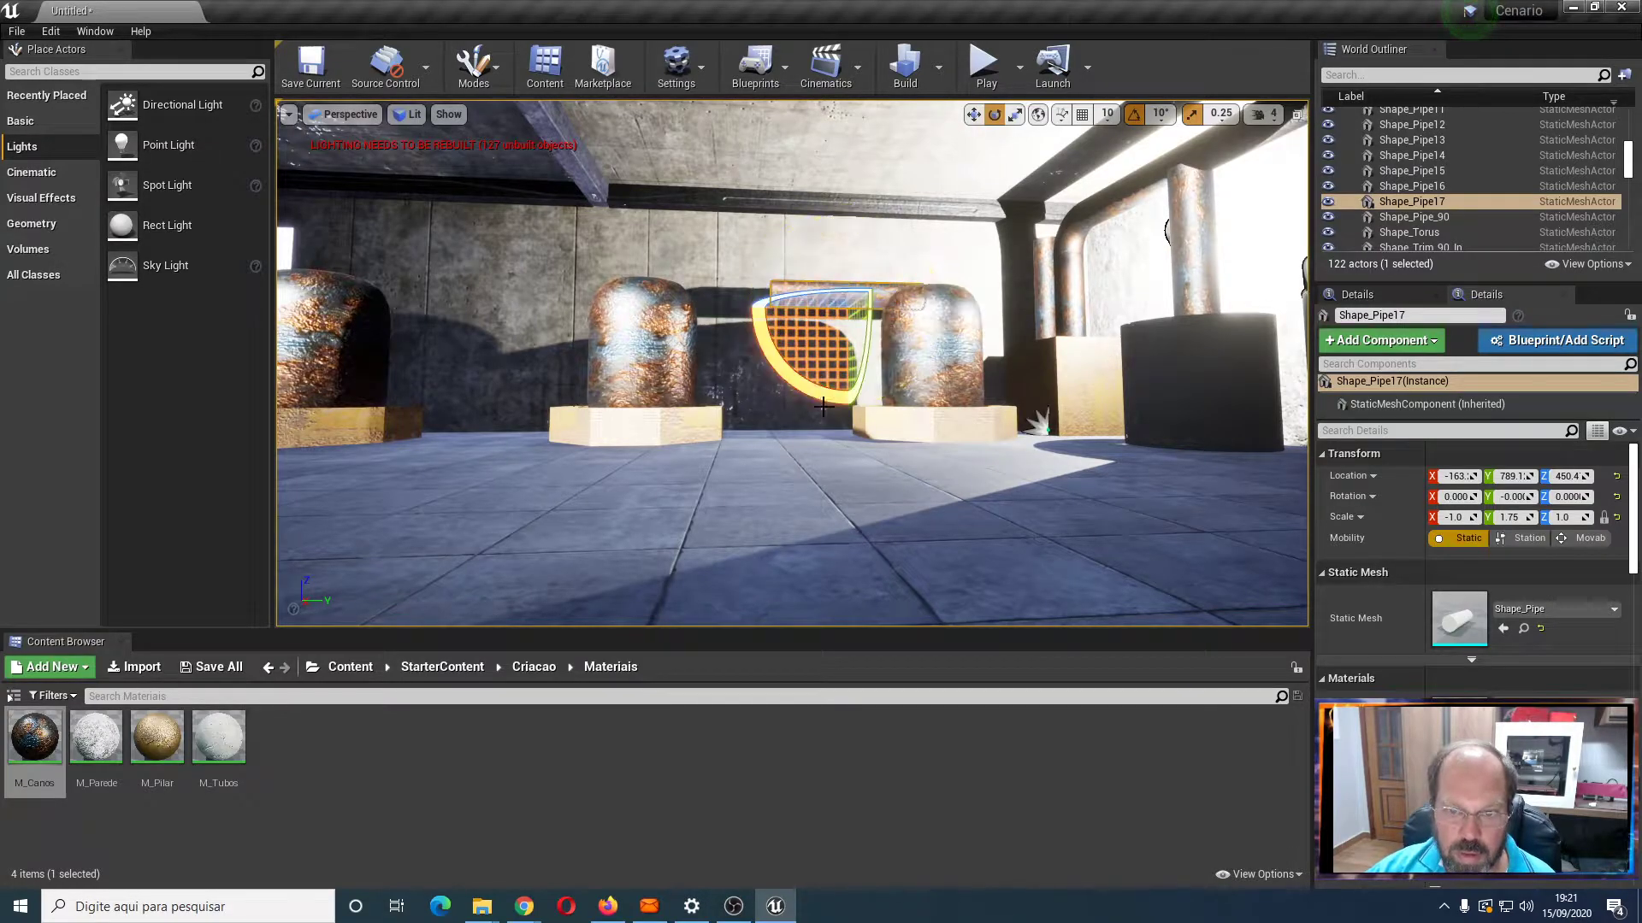
Move the horizontal pipe along Y to about 971 and lower it to Z about 369, beside the last capsule
{"action": "key", "text": "w"}
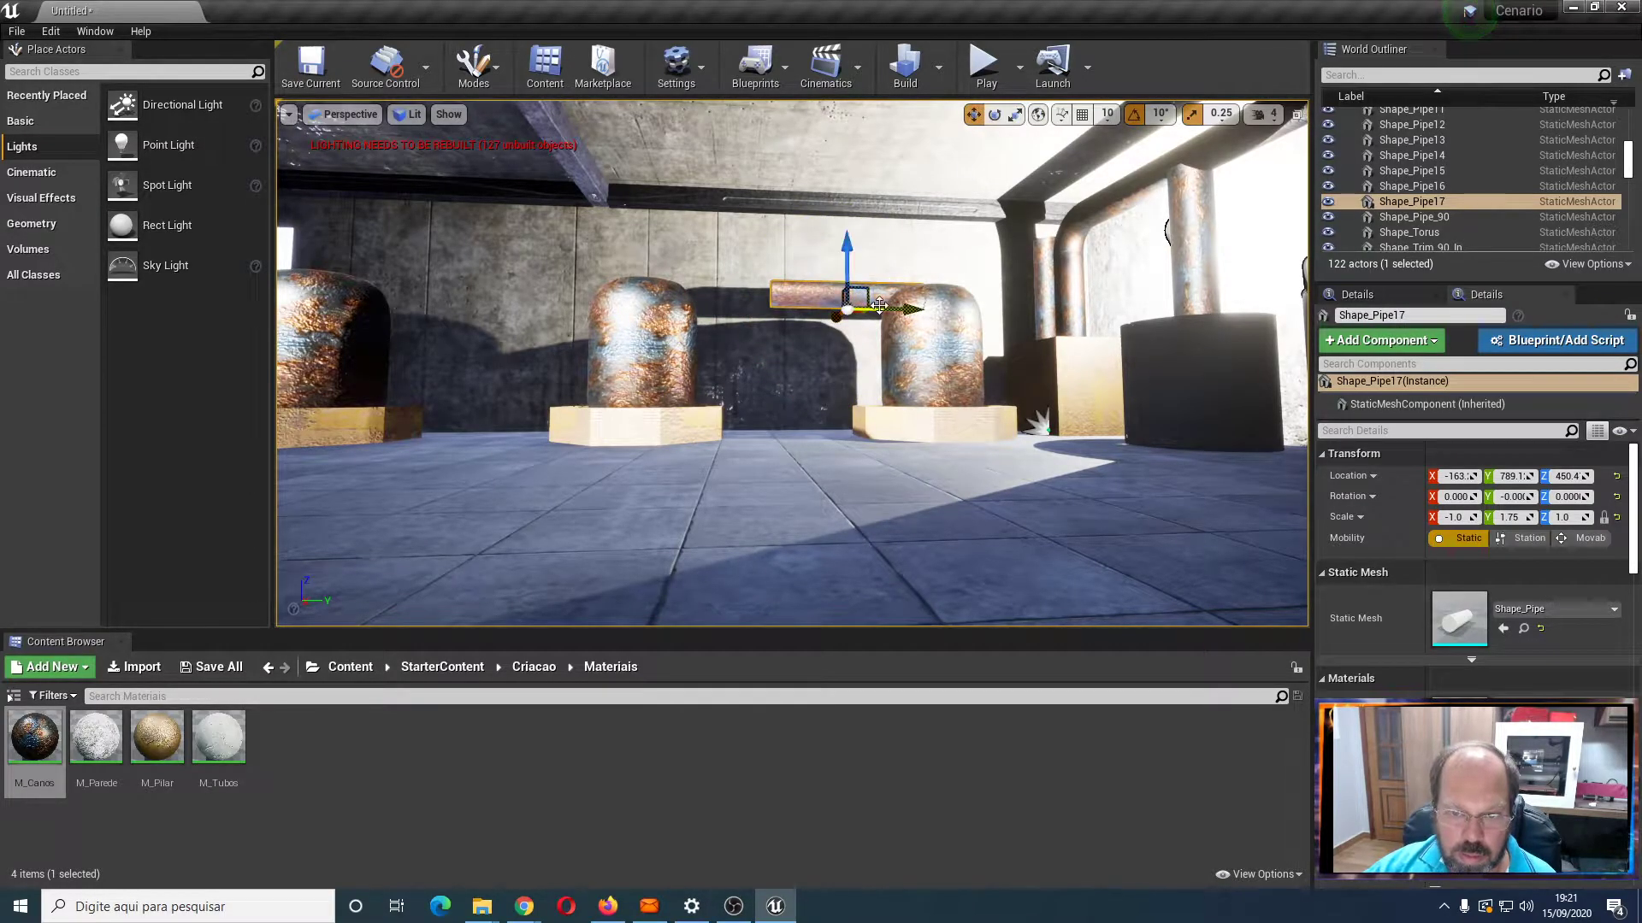
{"action": "left_click_drag", "start_coordinate": [907, 312], "coordinate": [1058, 310]}
{"action": "left_click_drag", "start_coordinate": [1012, 236], "coordinate": [1040, 346]}
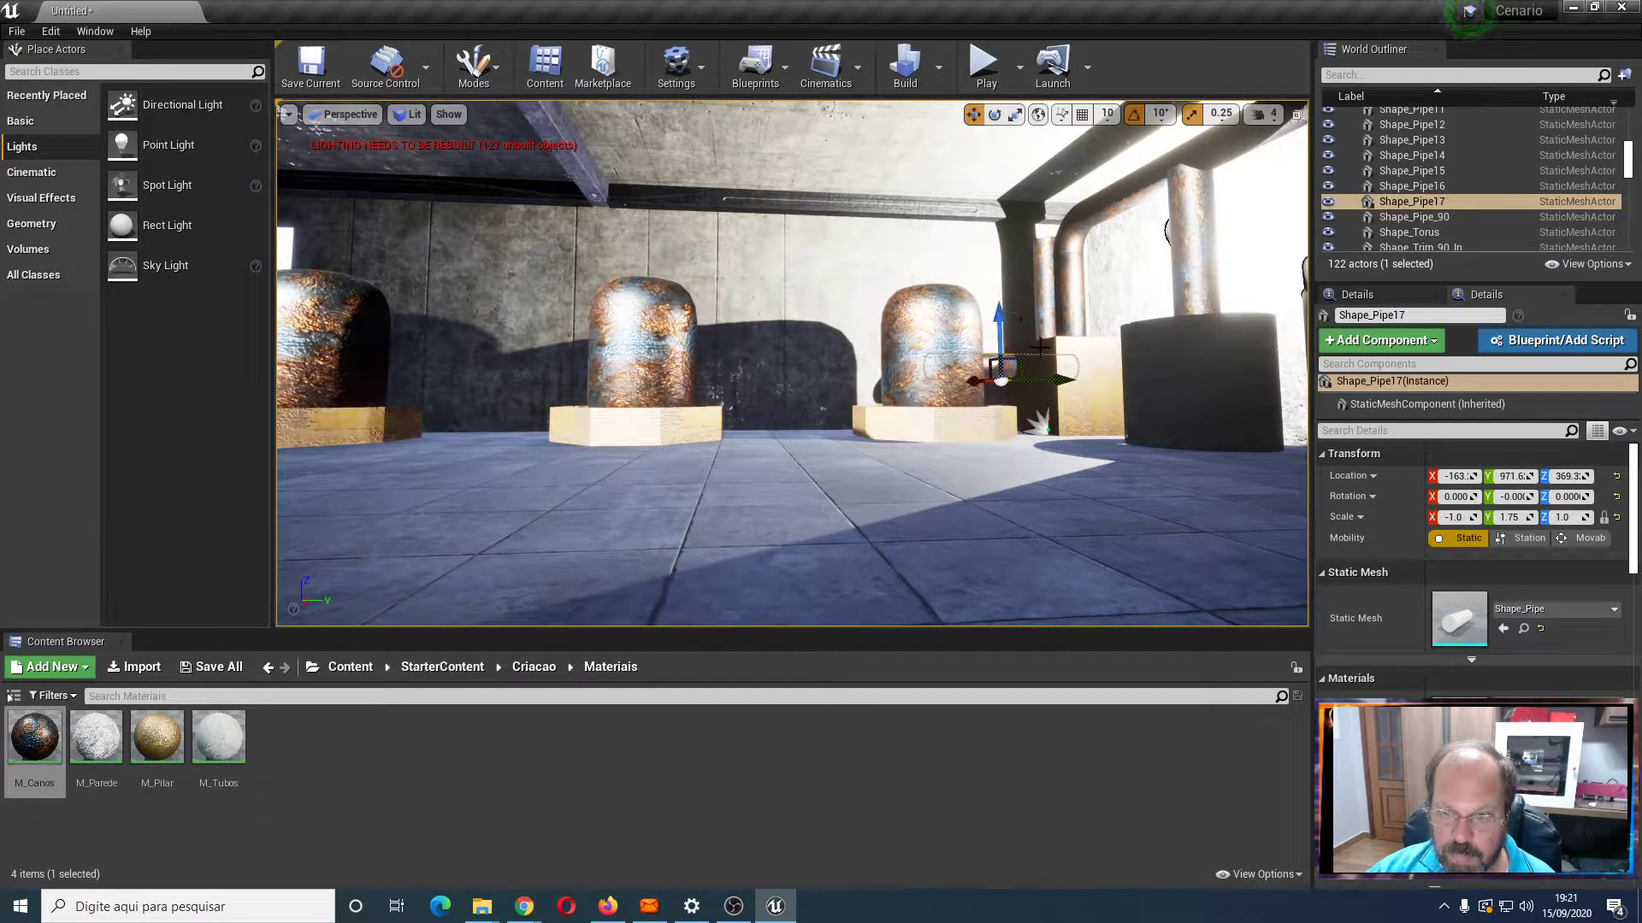
In the Top view, align the horizontal pipe with the capsule's centre at X about -231 and set its Y scale to 1.5
{"action": "left_click", "coordinate": [350, 114]}
{"action": "left_click", "coordinate": [376, 179]}
{"action": "right_click_drag", "start_coordinate": [1248, 485], "coordinate": [1152, 259]}
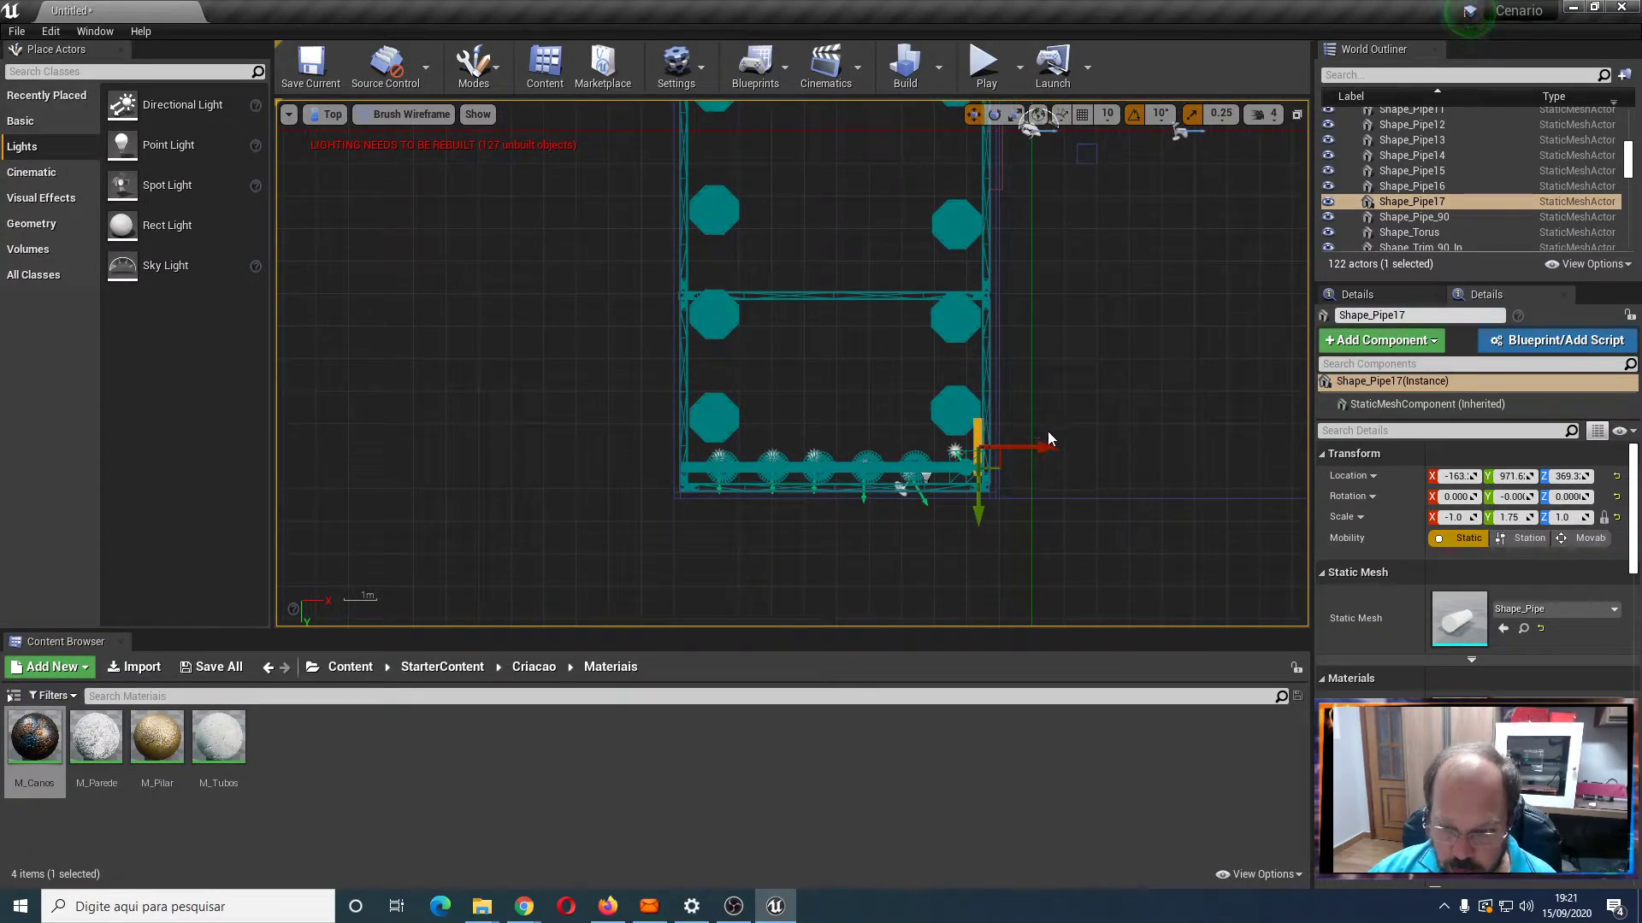
{"action": "left_click_drag", "start_coordinate": [1045, 443], "coordinate": [1030, 443]}
{"action": "key", "text": "e"}
{"action": "key", "text": "r"}
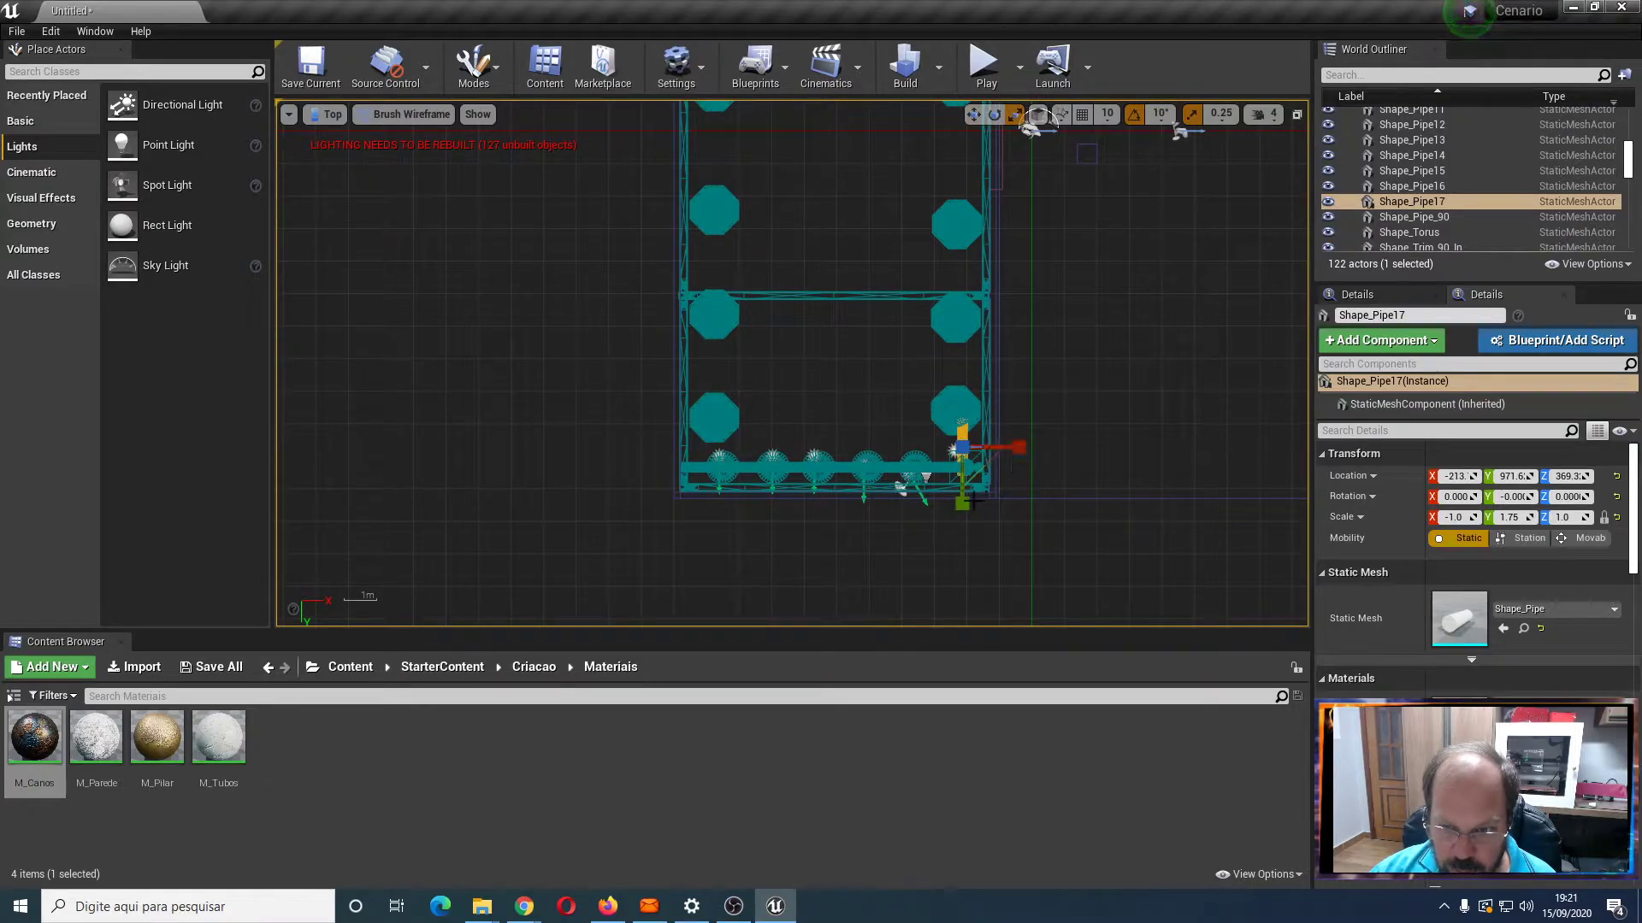
{"action": "key", "text": "w"}
{"action": "left_click_drag", "start_coordinate": [1030, 442], "coordinate": [1031, 448]}
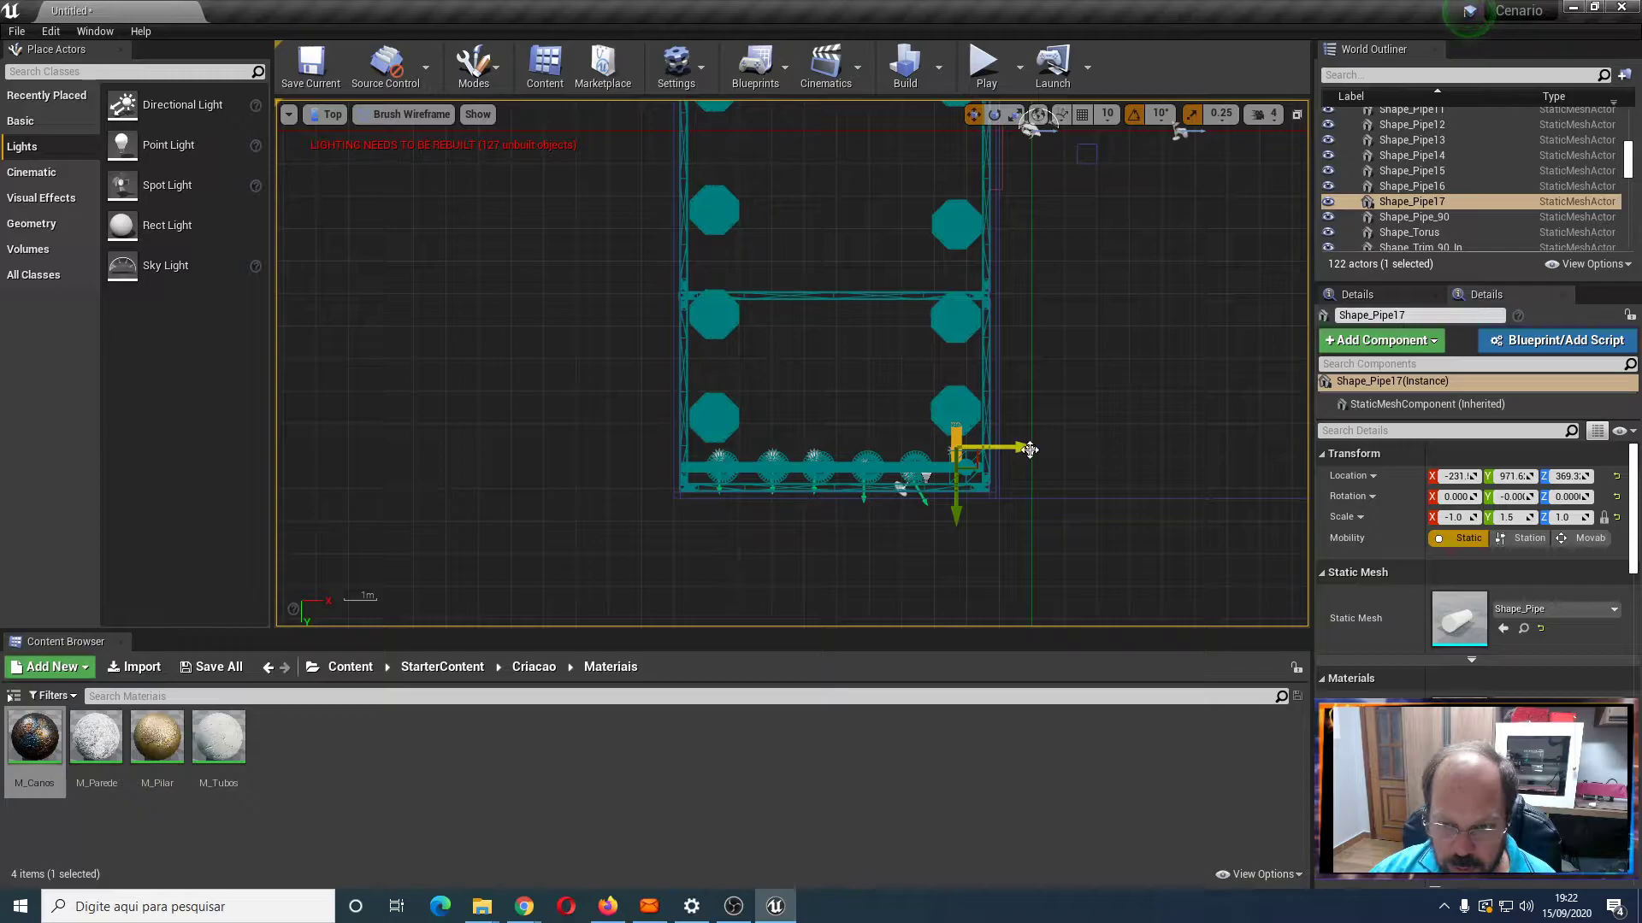
Duplicate the horizontal pipe along Y into the next two gaps between capsules, up to the cross beam
{"action": "scroll", "coordinate": [1032, 448], "scroll_direction": "up", "scroll_amount": 2}
{"action": "scroll", "coordinate": [1030, 439], "scroll_direction": "up", "scroll_amount": 2}
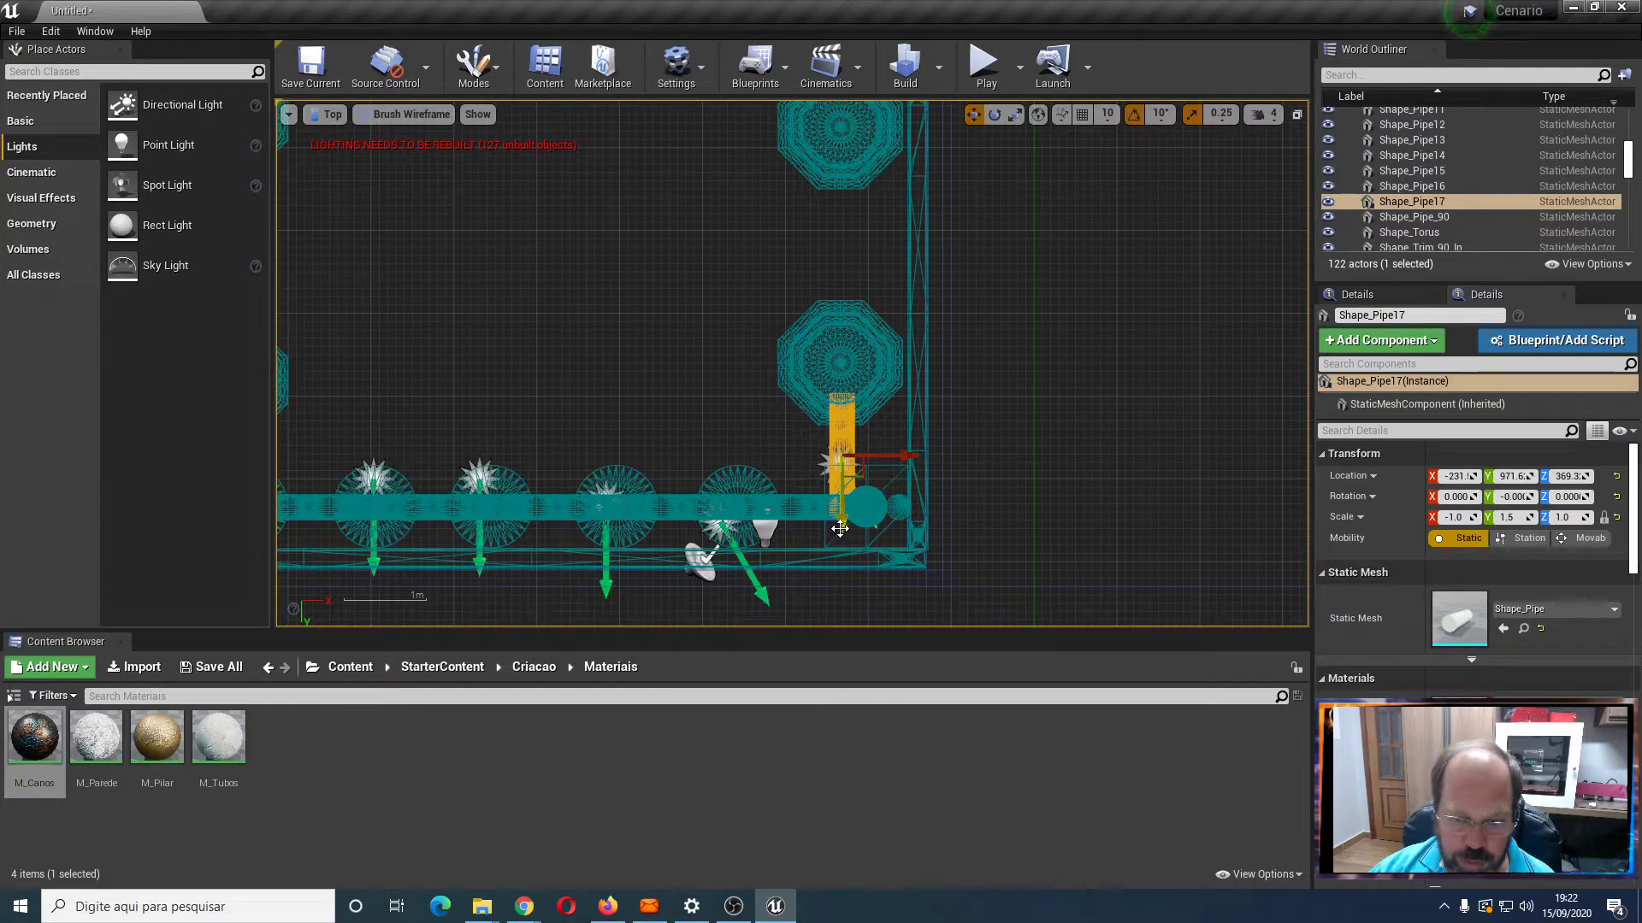
{"action": "left_click_drag", "start_coordinate": [842, 527], "coordinate": [842, 313], "text": "alt"}
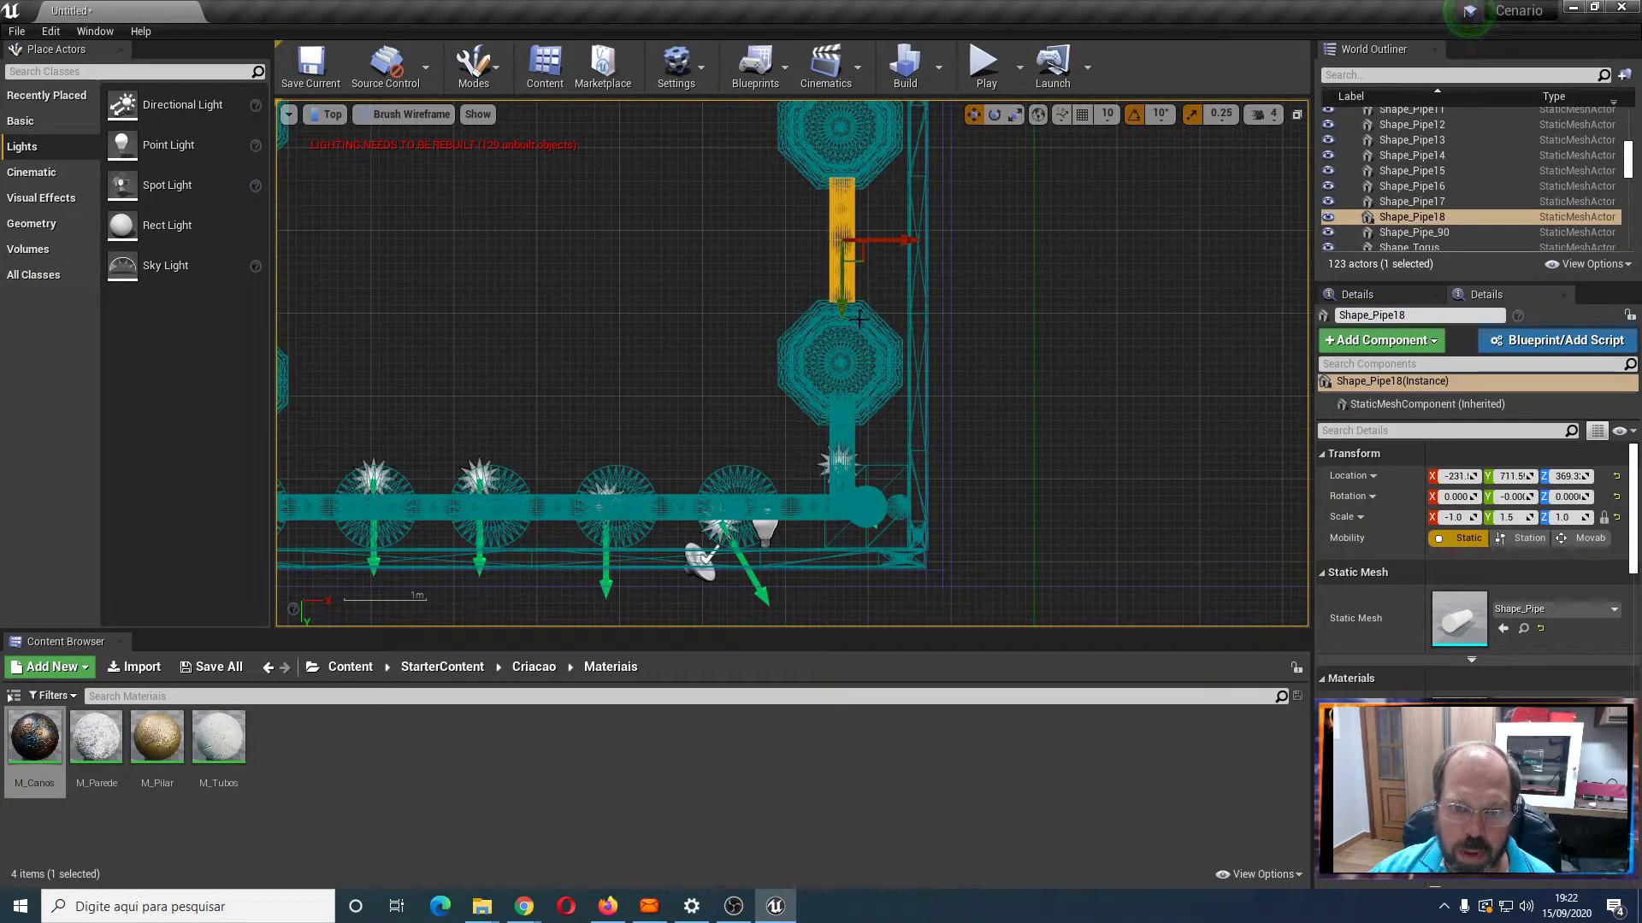
{"action": "left_click_drag", "start_coordinate": [841, 243], "coordinate": [842, 248], "text": "alt"}
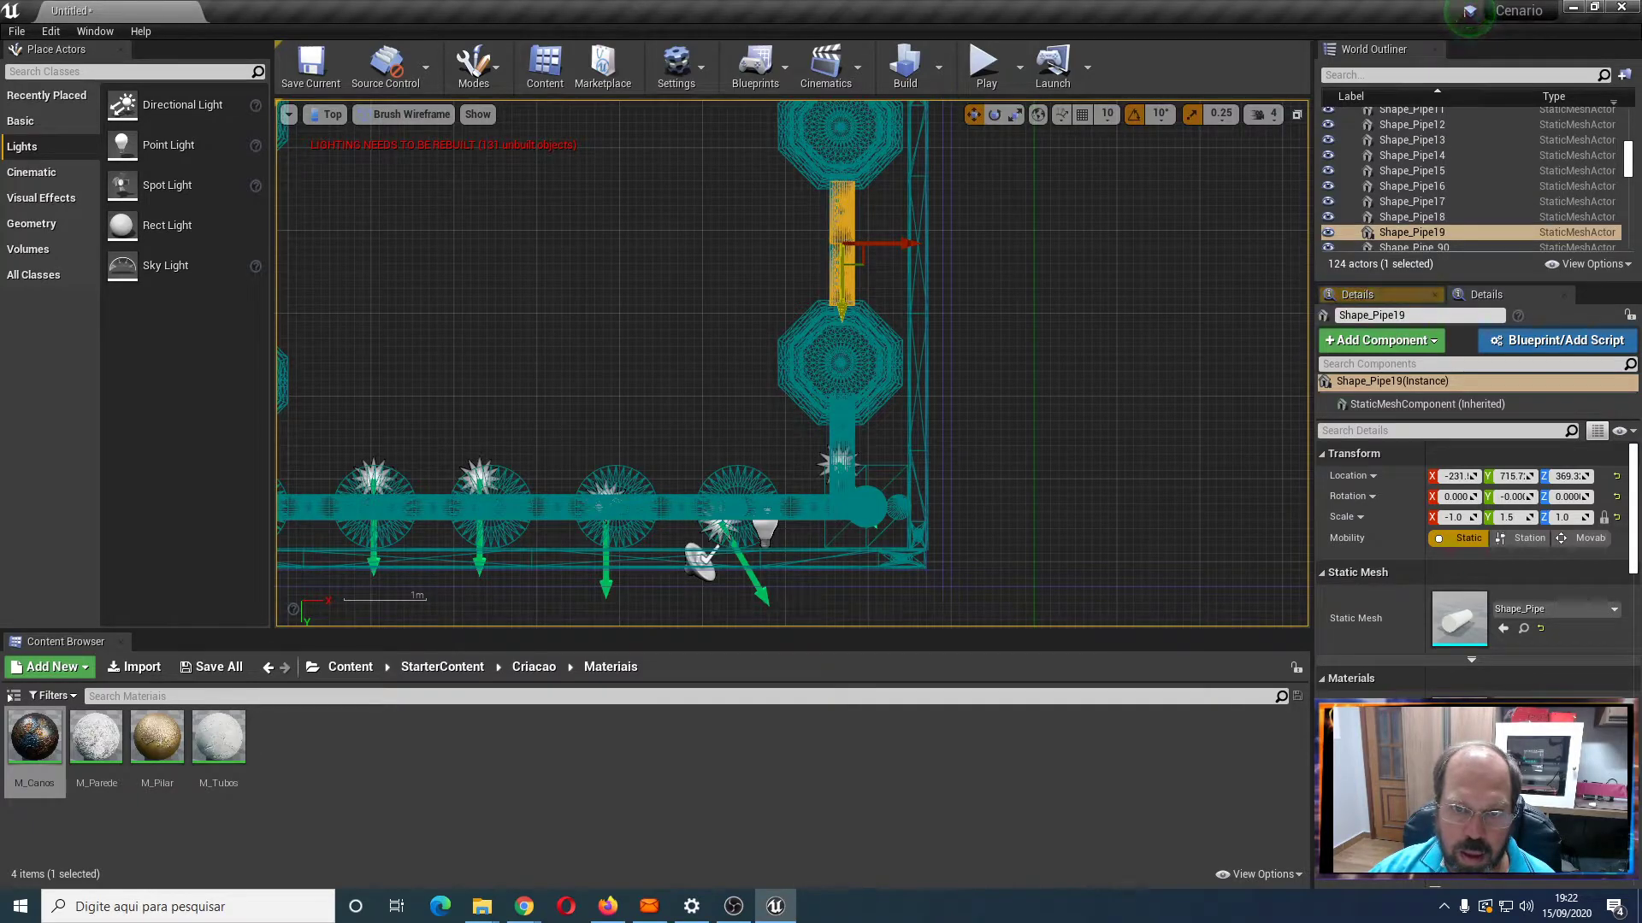
{"action": "right_click_drag", "start_coordinate": [983, 317], "coordinate": [1019, 608]}
{"action": "left_click_drag", "start_coordinate": [880, 602], "coordinate": [881, 357], "text": "alt"}
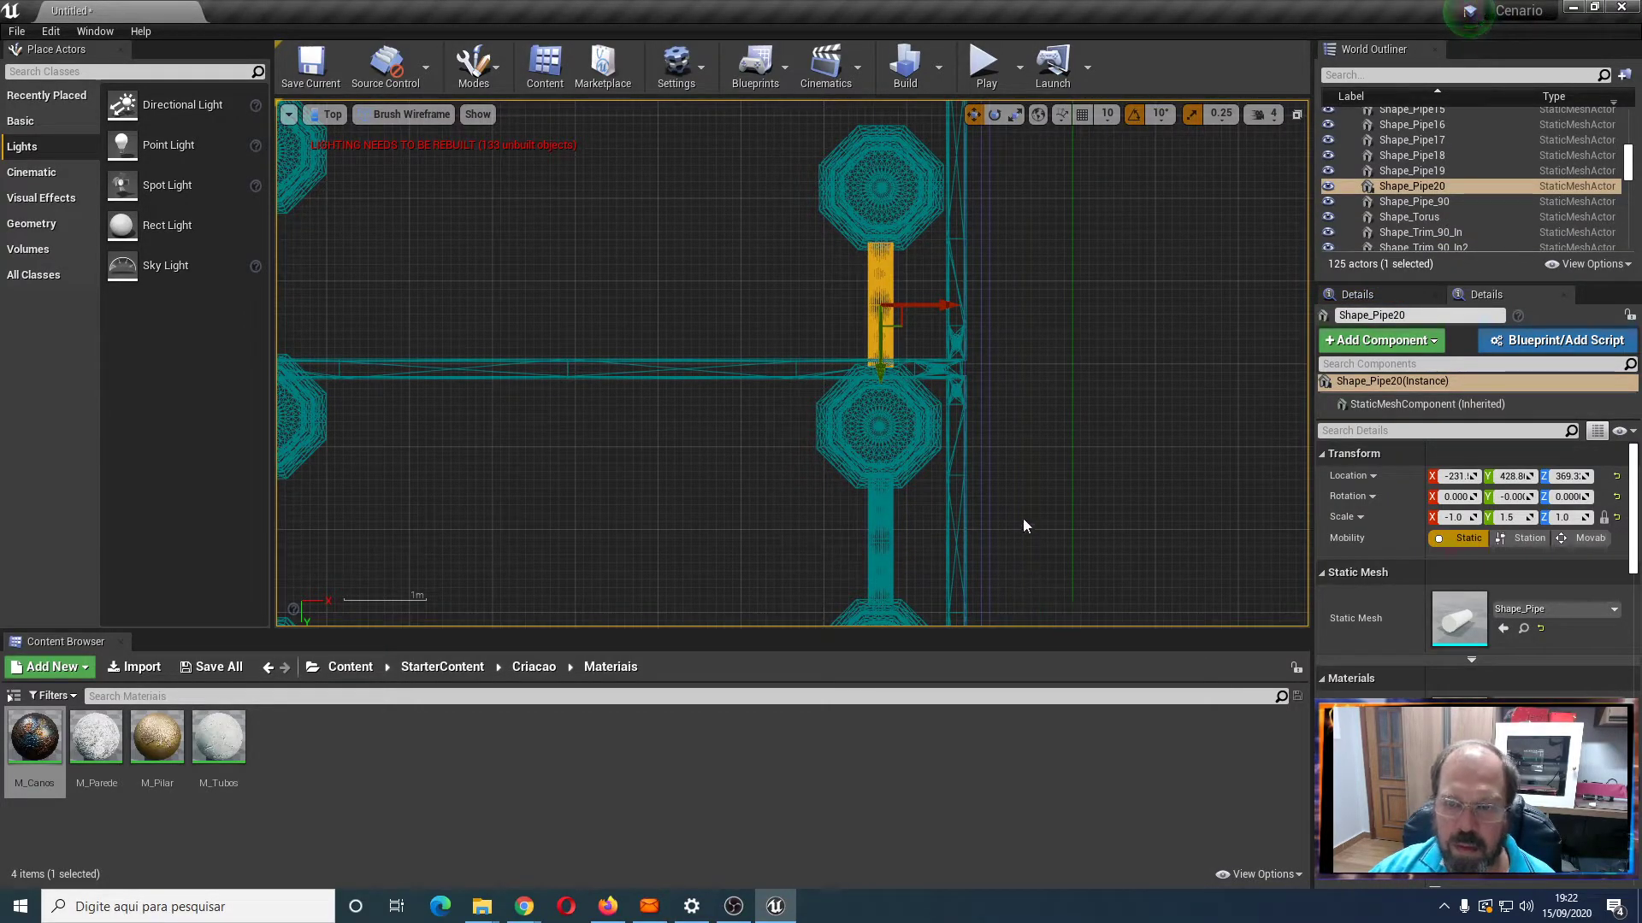
Duplicate the pipe along Y past the wide middle gap to the far side of the next cross beam, at Y about -292
{"action": "scroll", "coordinate": [1062, 513], "scroll_direction": "up", "scroll_amount": 2}
{"action": "right_click_drag", "start_coordinate": [1040, 434], "coordinate": [1072, 624]}
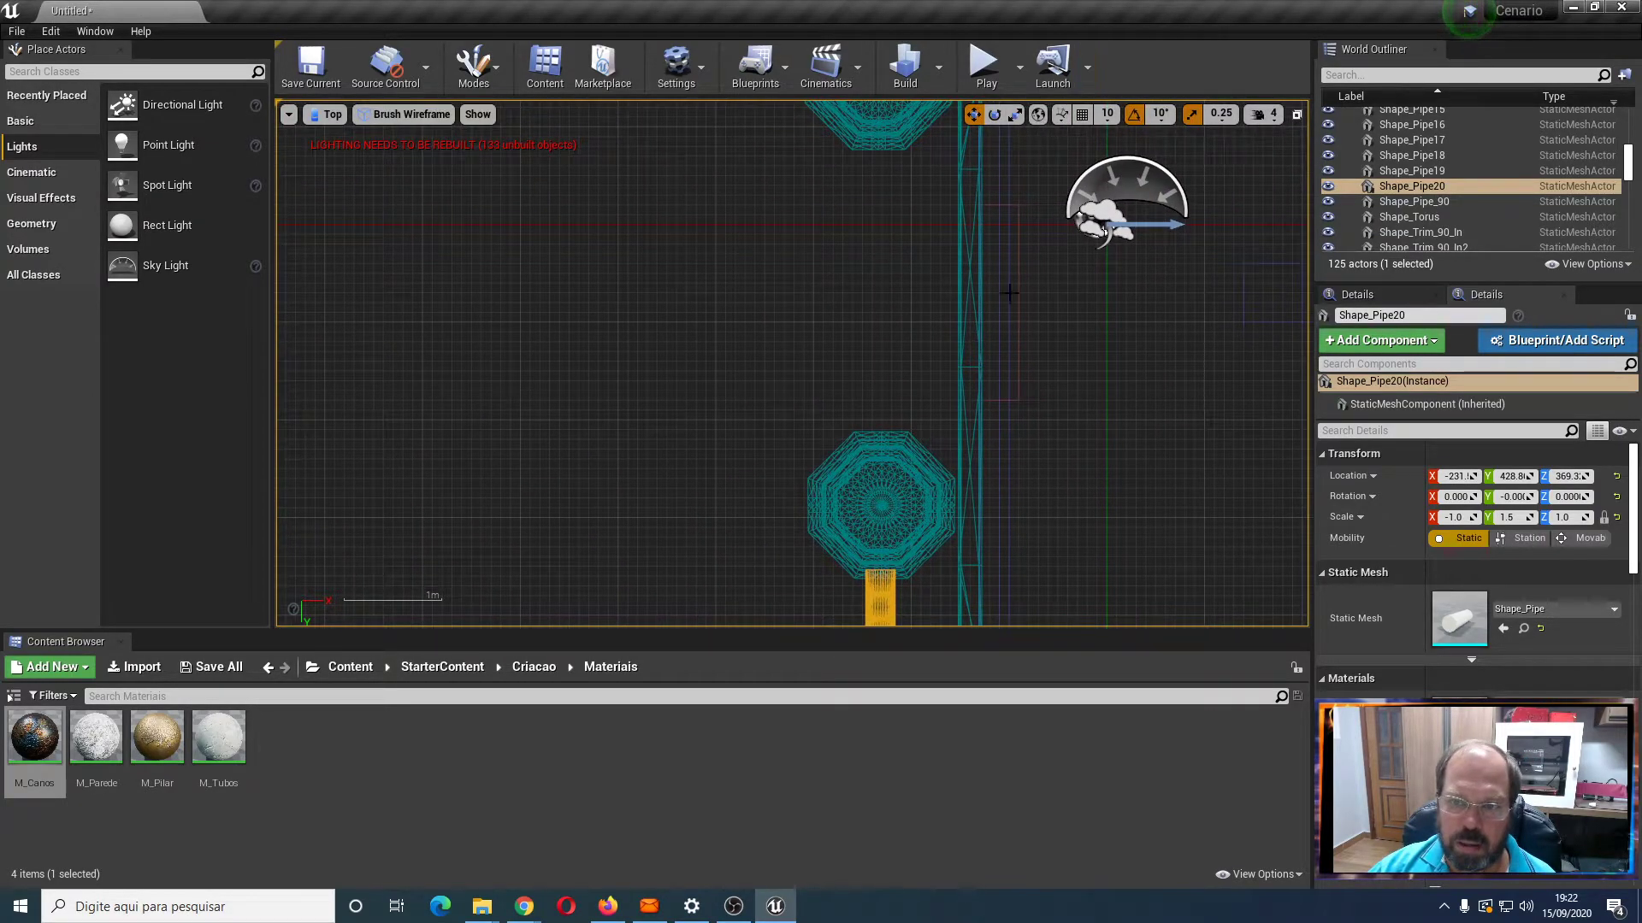
{"action": "scroll", "coordinate": [1059, 501], "scroll_direction": "down", "scroll_amount": 2}
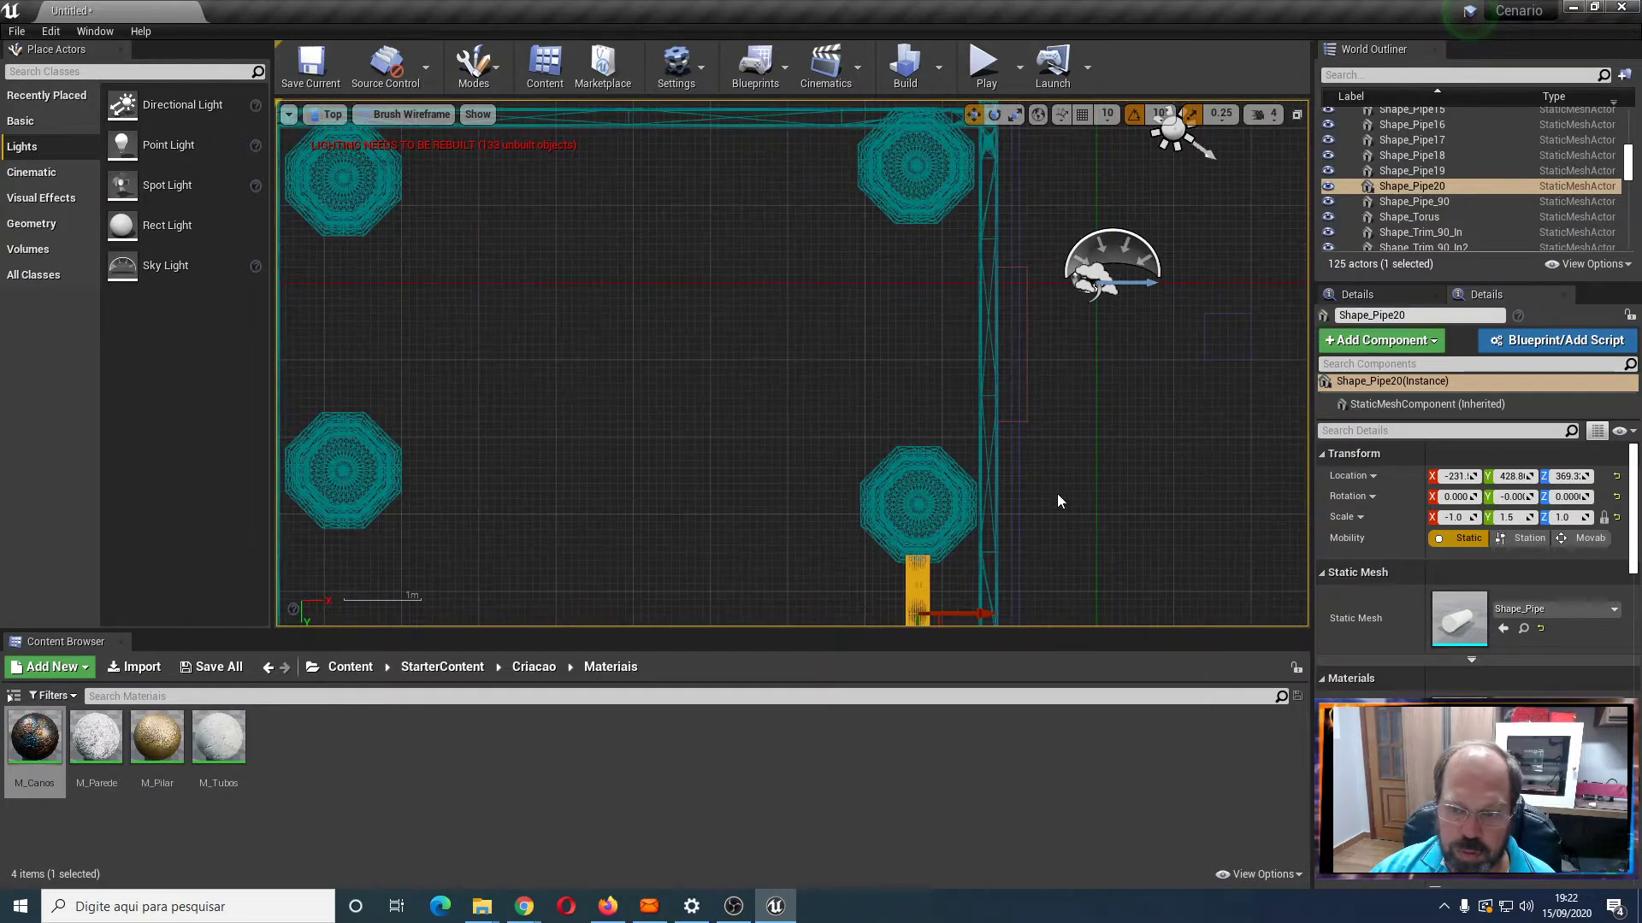
{"action": "left_click_drag", "start_coordinate": [949, 619], "coordinate": [949, 180], "text": "alt"}
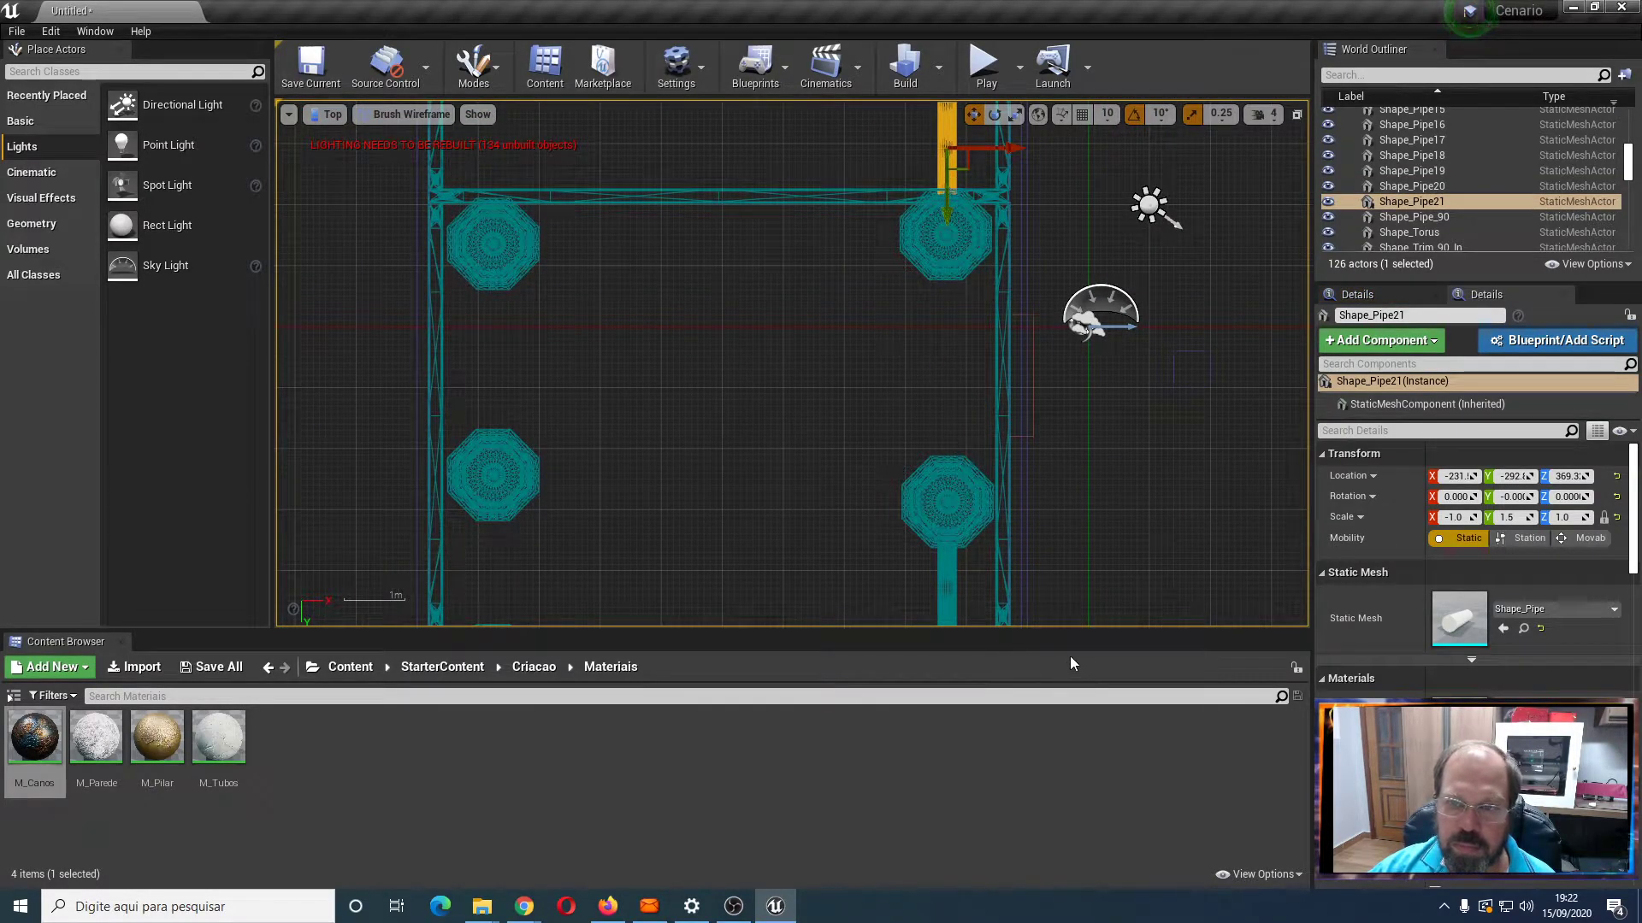
Set the selected pipe's Y scale to 2.25 so it spans the gap between the capsules beyond the cross beam
{"action": "right_click_drag", "start_coordinate": [1084, 454], "coordinate": [1064, 722]}
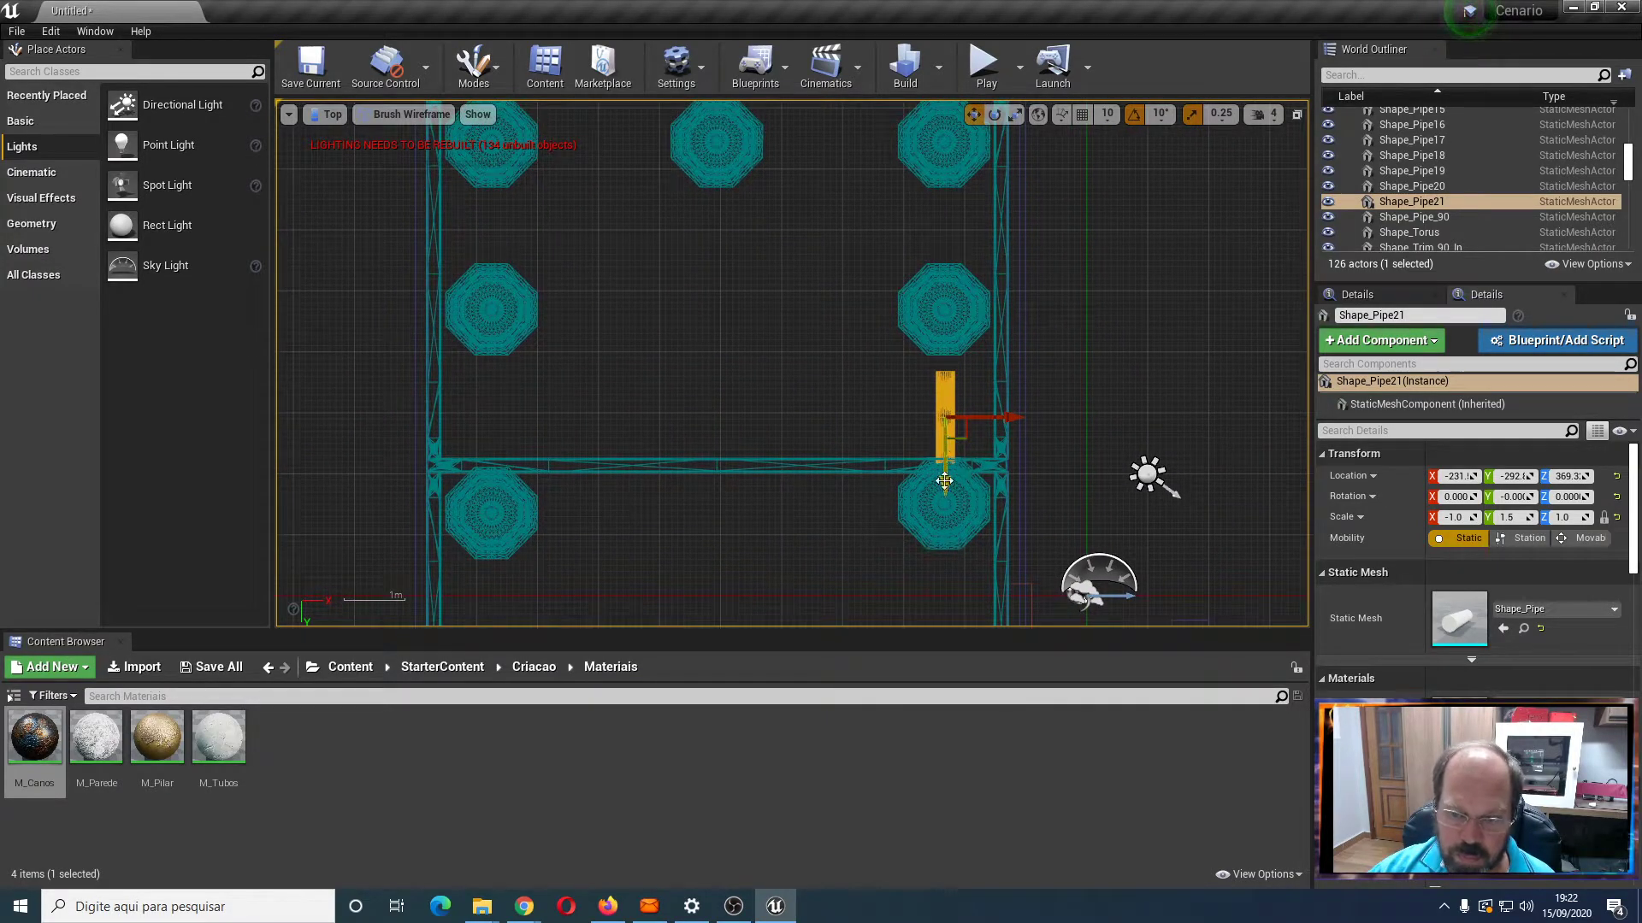
{"action": "key", "text": "e"}
{"action": "key", "text": "r"}
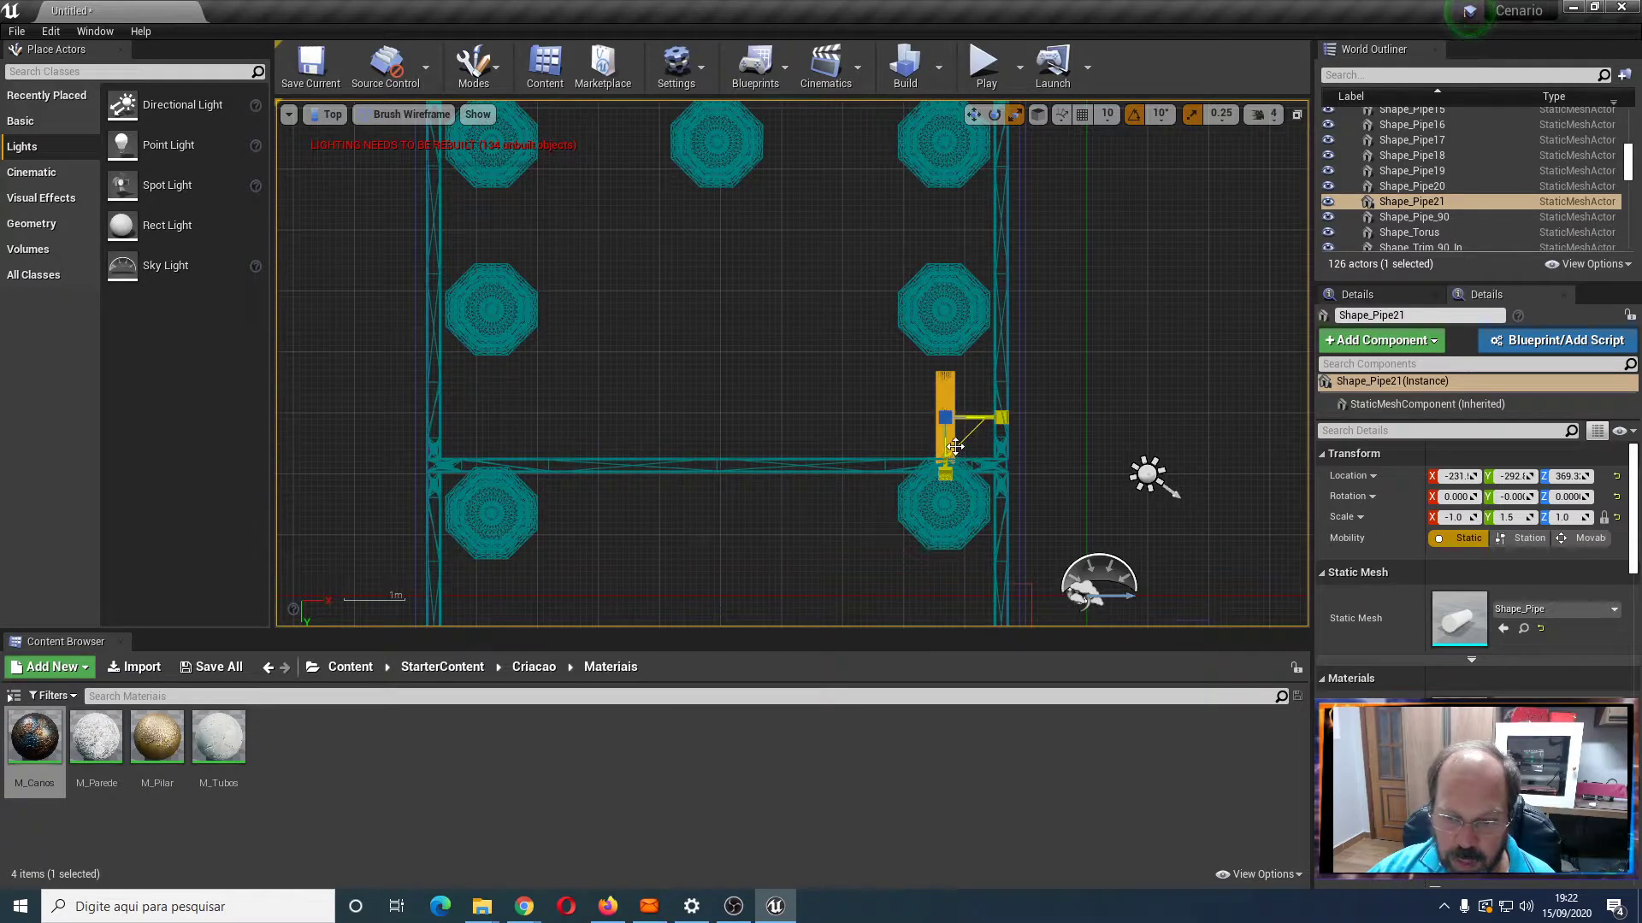
{"action": "left_click_drag", "start_coordinate": [945, 472], "coordinate": [945, 484]}
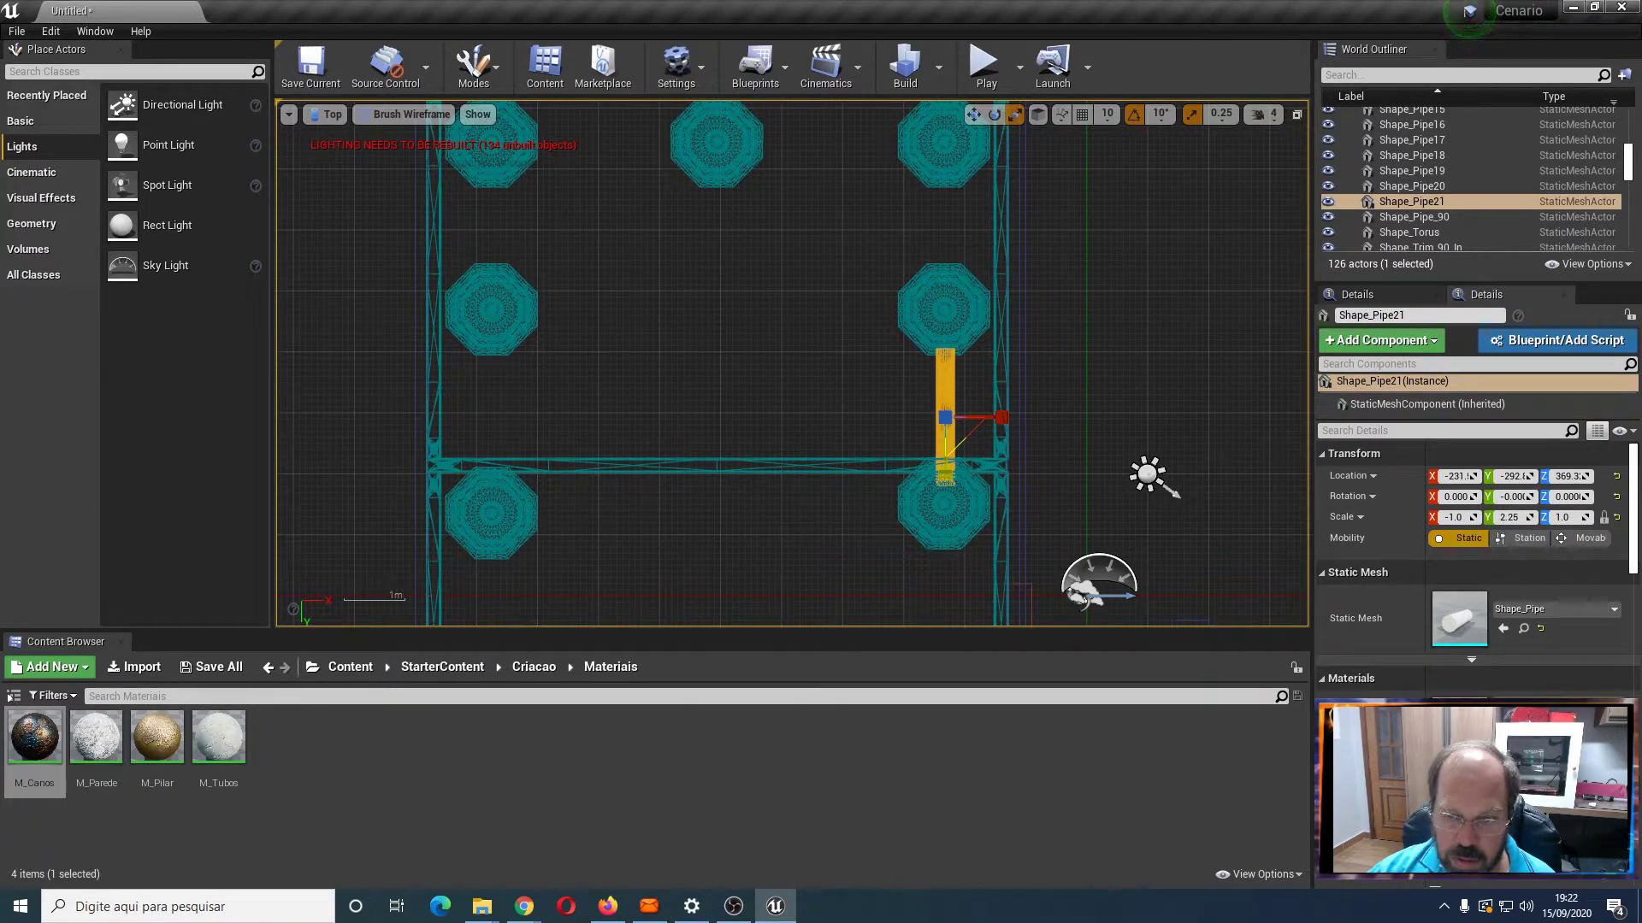
Duplicate the pipe into the next gap at Y about -606, and into the two matching gaps of the opposite row at X about -974
{"action": "key", "text": "w"}
{"action": "left_click_drag", "start_coordinate": [944, 482], "coordinate": [957, 263]}
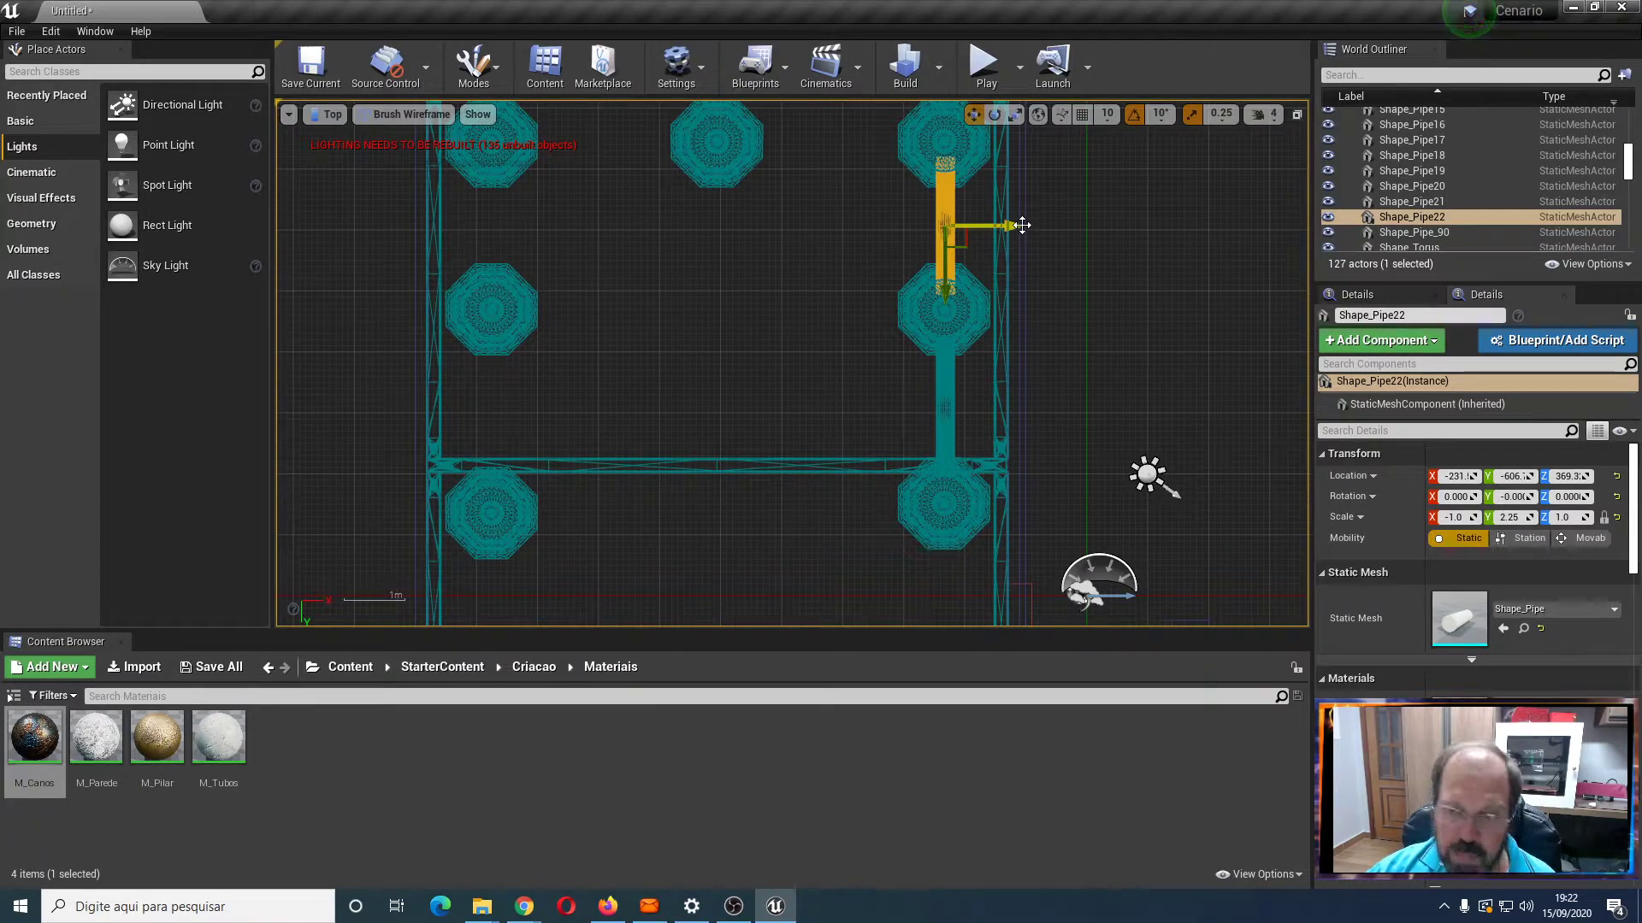
{"action": "left_click_drag", "start_coordinate": [1023, 225], "coordinate": [570, 226], "text": "alt"}
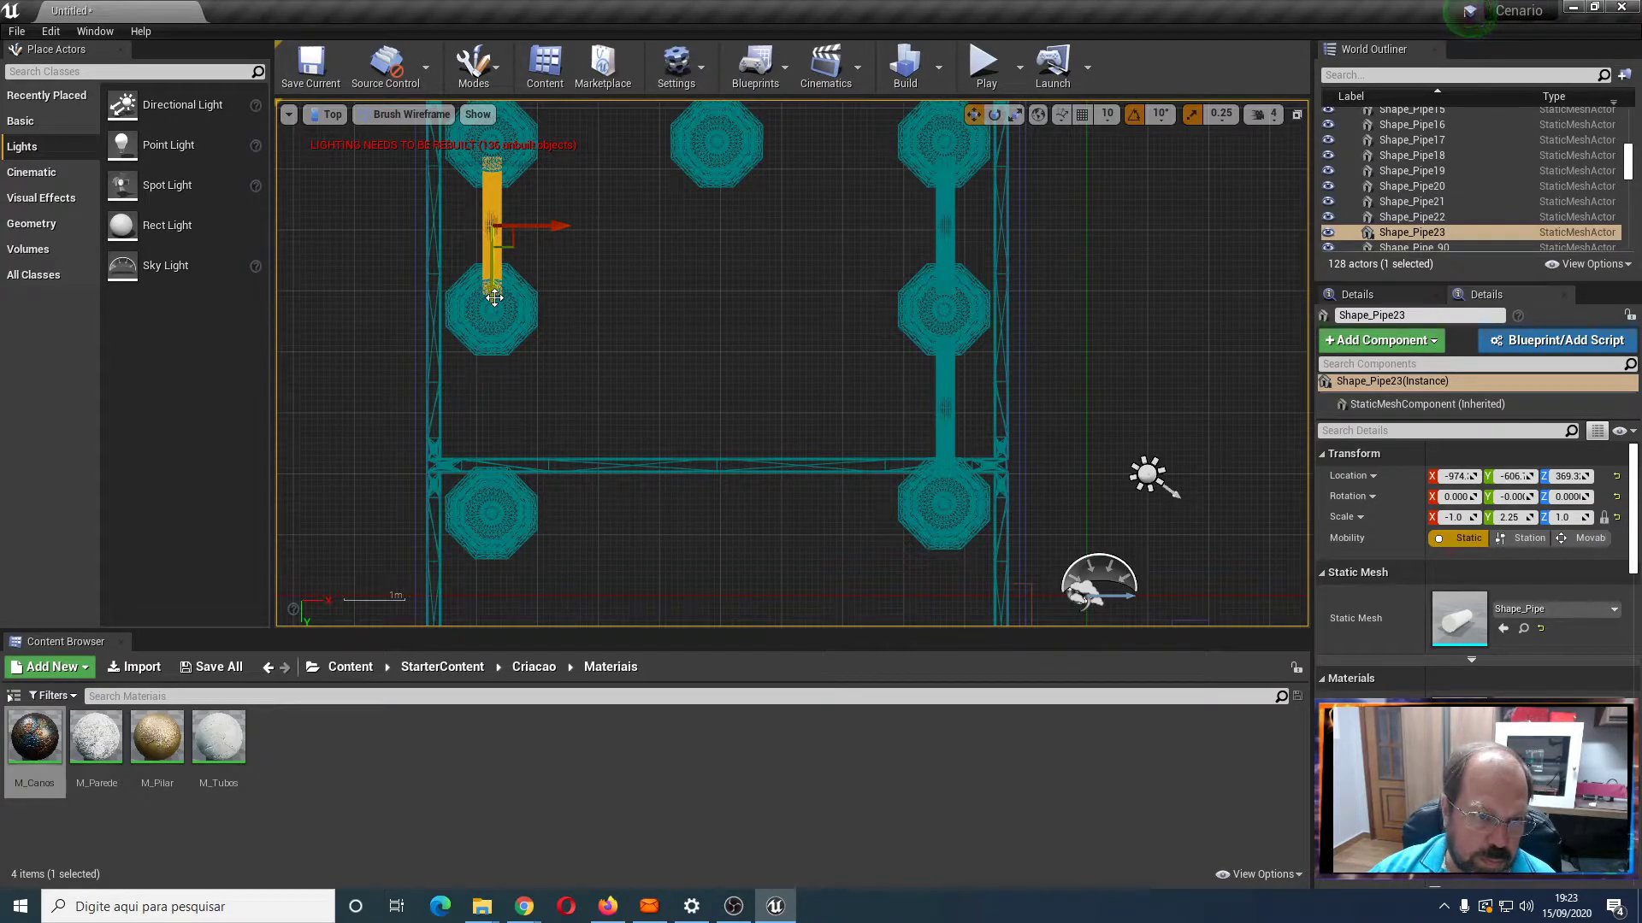
{"action": "left_click_drag", "start_coordinate": [495, 296], "coordinate": [494, 481], "text": "alt"}
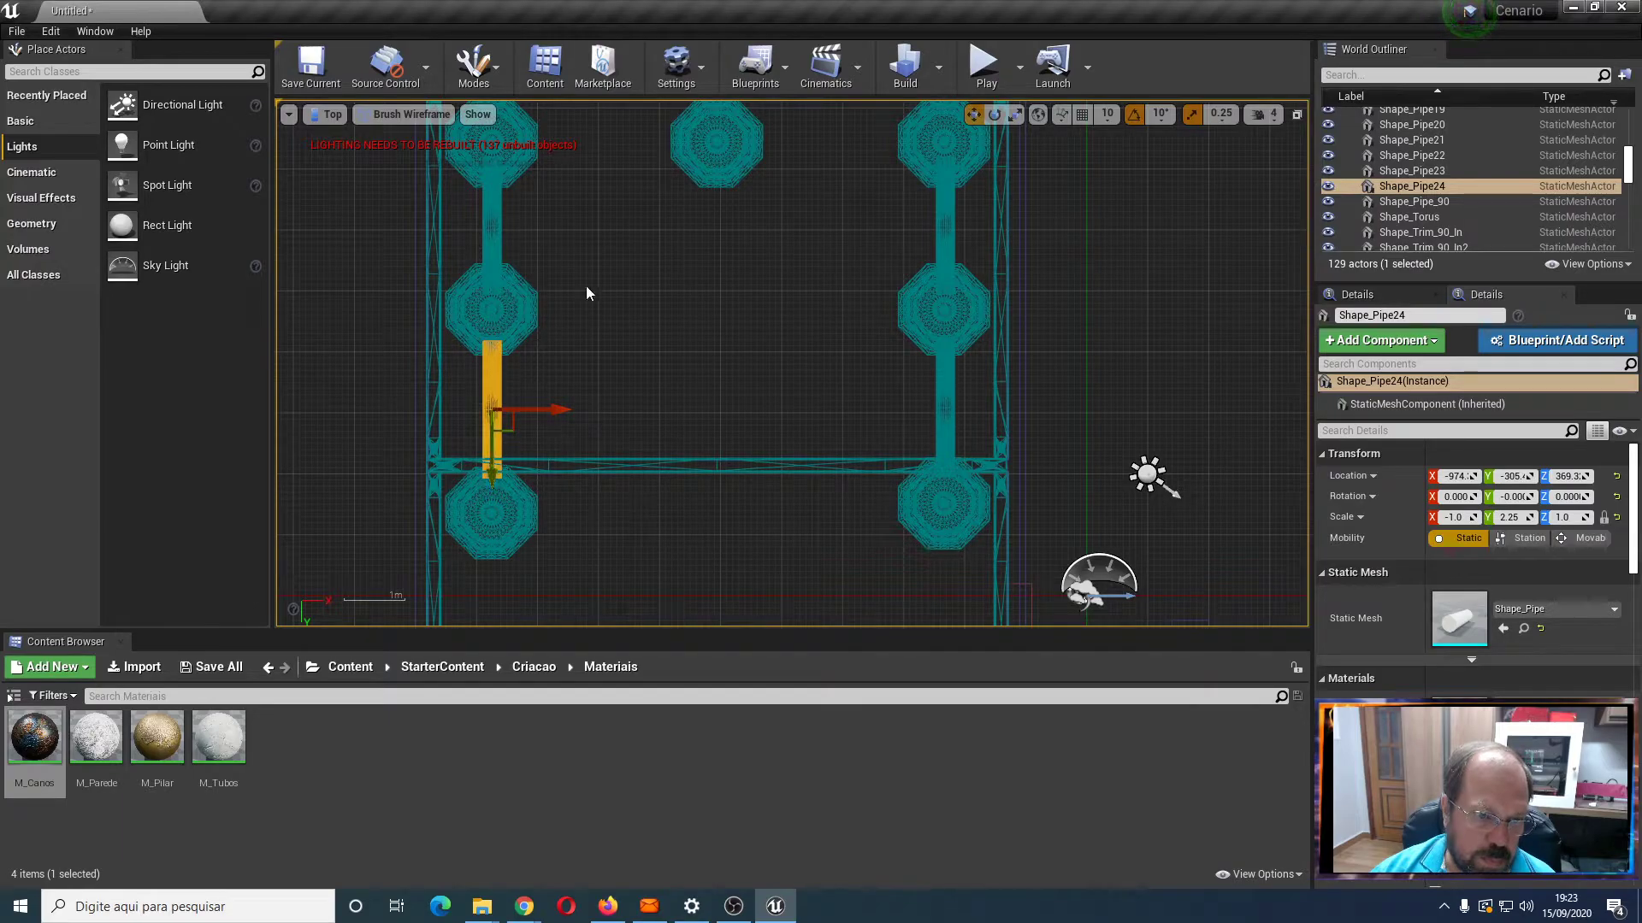
Duplicate the pipe along Y to about 61 in the wide middle gap of the same row and set its Y scale to 3
{"action": "scroll", "coordinate": [635, 332], "scroll_direction": "down", "scroll_amount": 6}
{"action": "right_click_drag", "start_coordinate": [634, 366], "coordinate": [732, 177]}
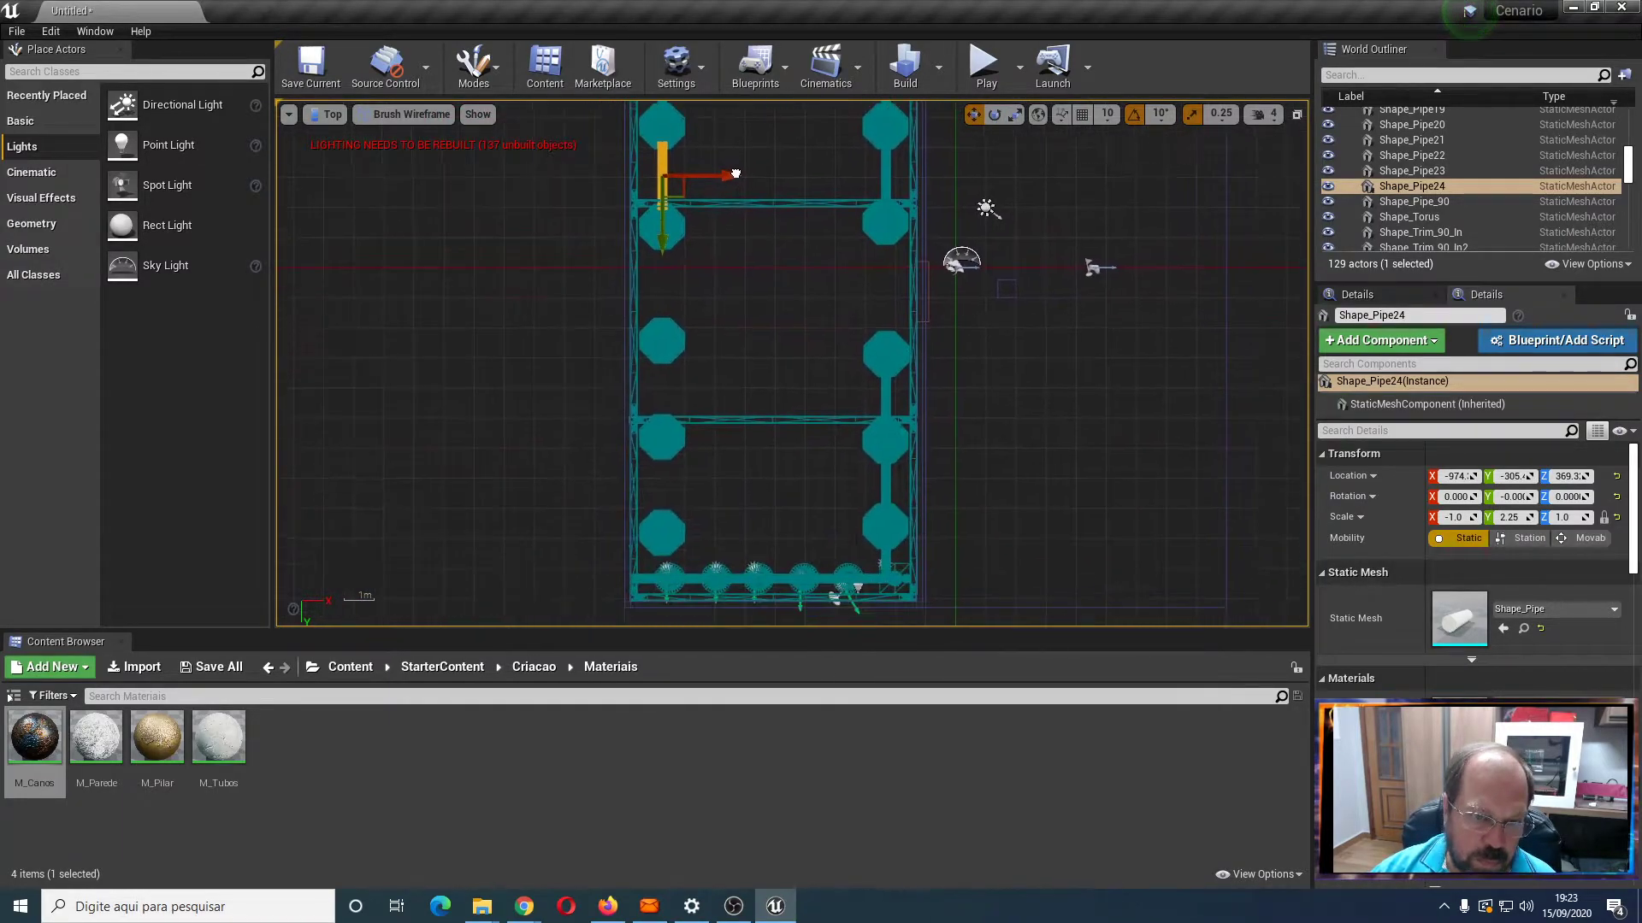
{"action": "left_click_drag", "start_coordinate": [678, 239], "coordinate": [678, 350], "text": "alt"}
{"action": "key", "text": "e"}
{"action": "key", "text": "r"}
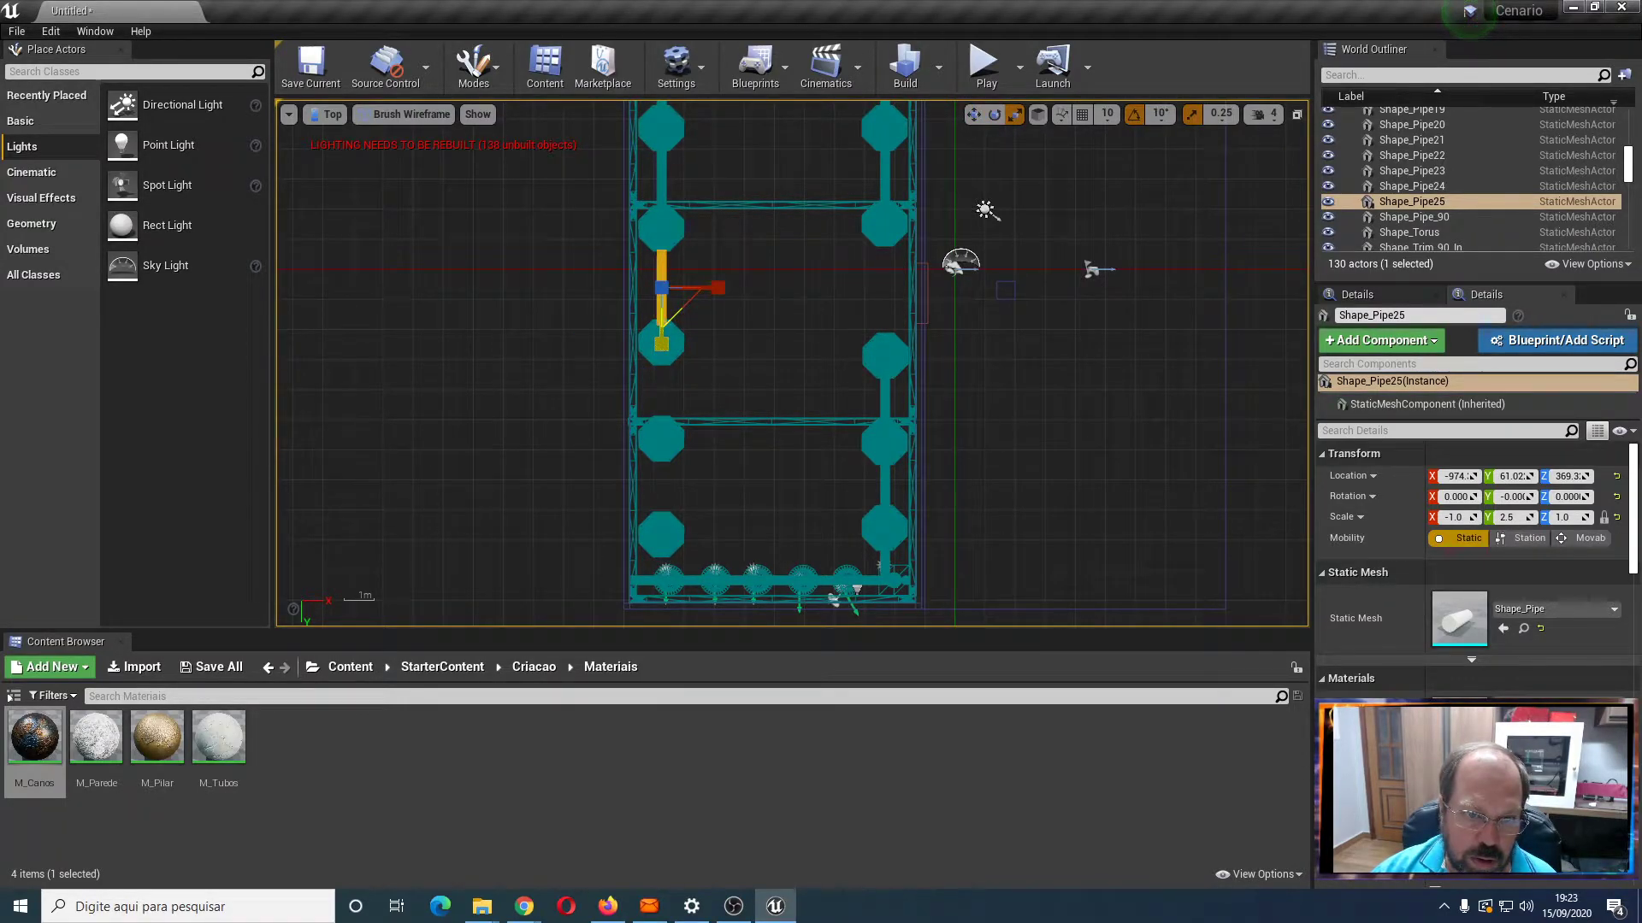
{"action": "key", "text": "w"}
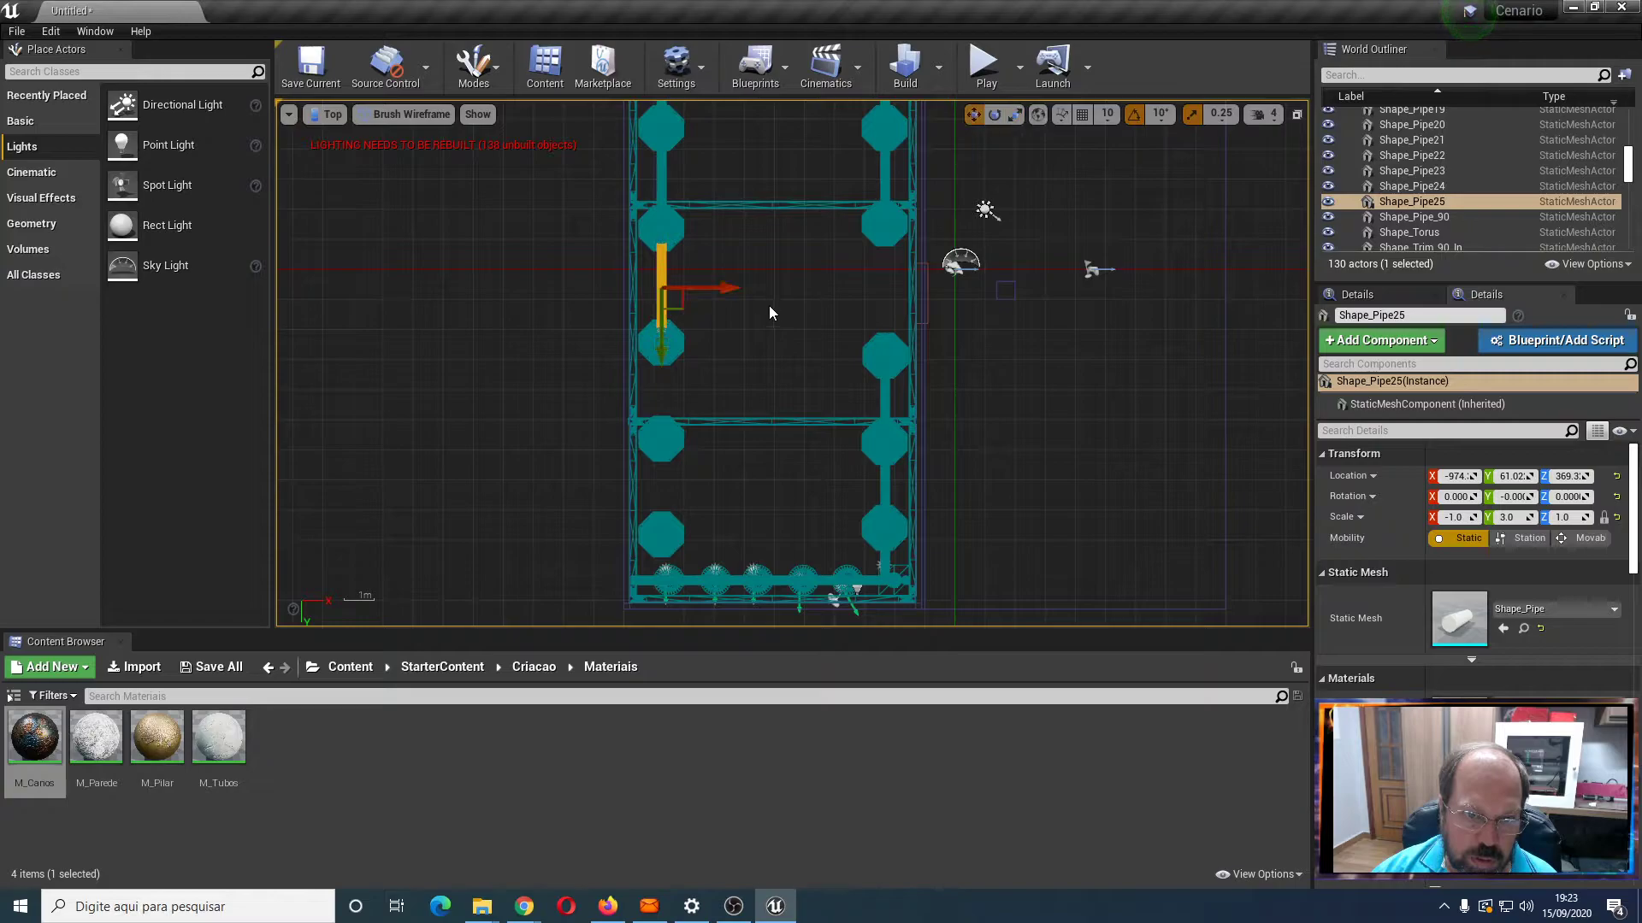
Duplicate this pipe along Y into the row's two remaining gaps, the last at Y about 698, and return to the Perspective view
{"action": "left_click_drag", "start_coordinate": [660, 353], "coordinate": [677, 533], "text": "alt"}
{"action": "scroll", "coordinate": [729, 399], "scroll_direction": "down", "scroll_amount": 2}
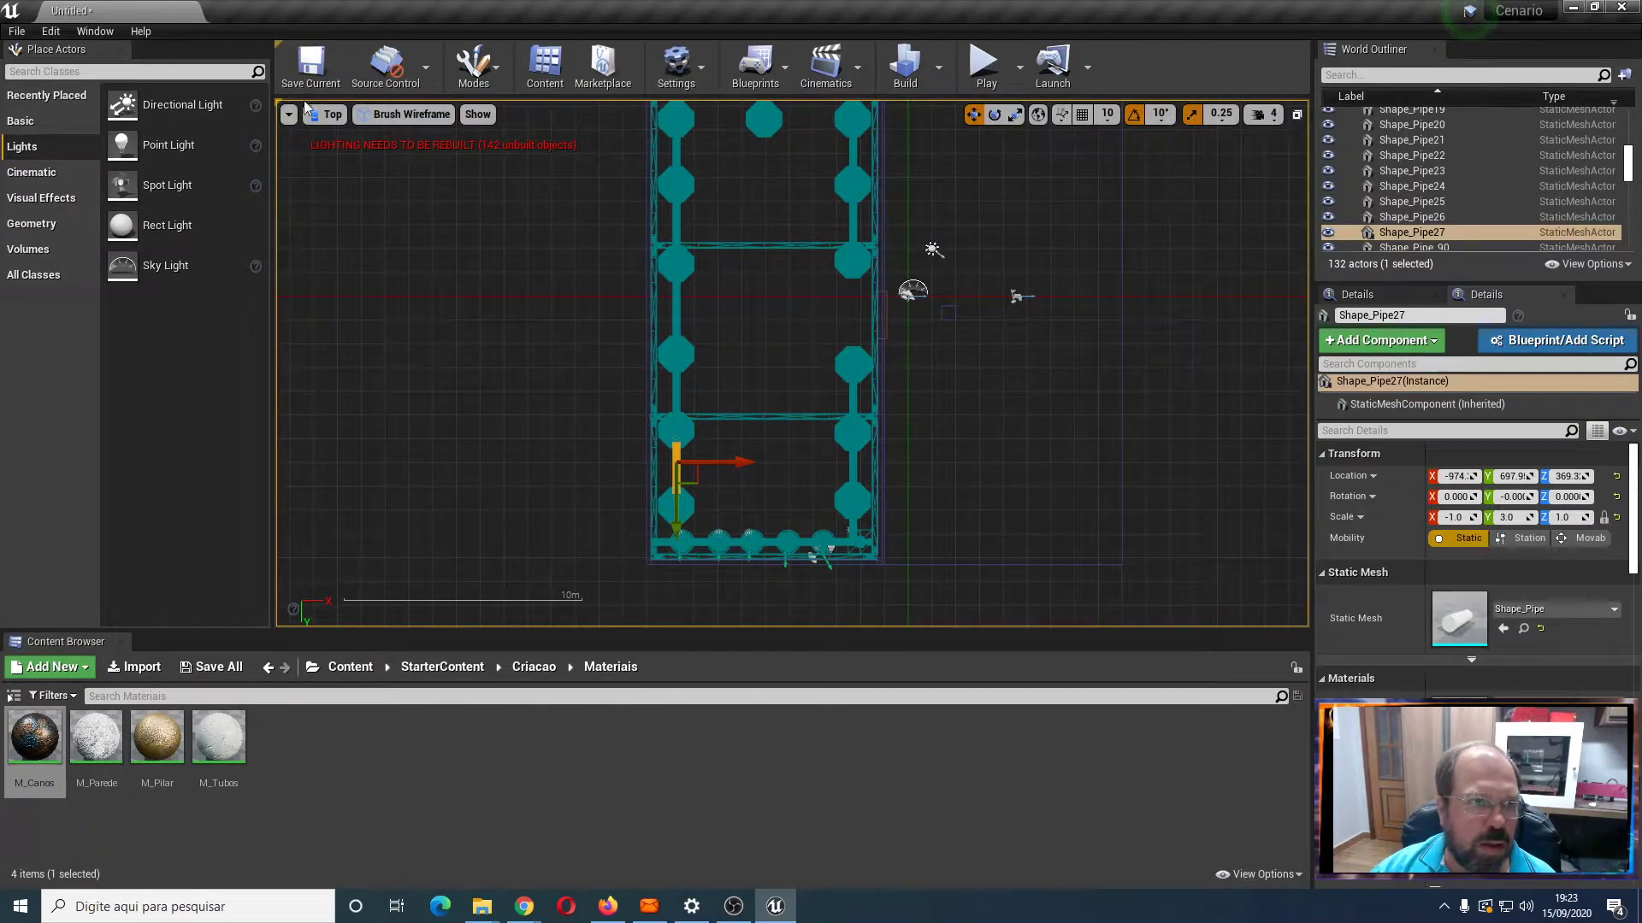
{"action": "left_click", "coordinate": [332, 115]}
{"action": "left_click", "coordinate": [363, 138]}
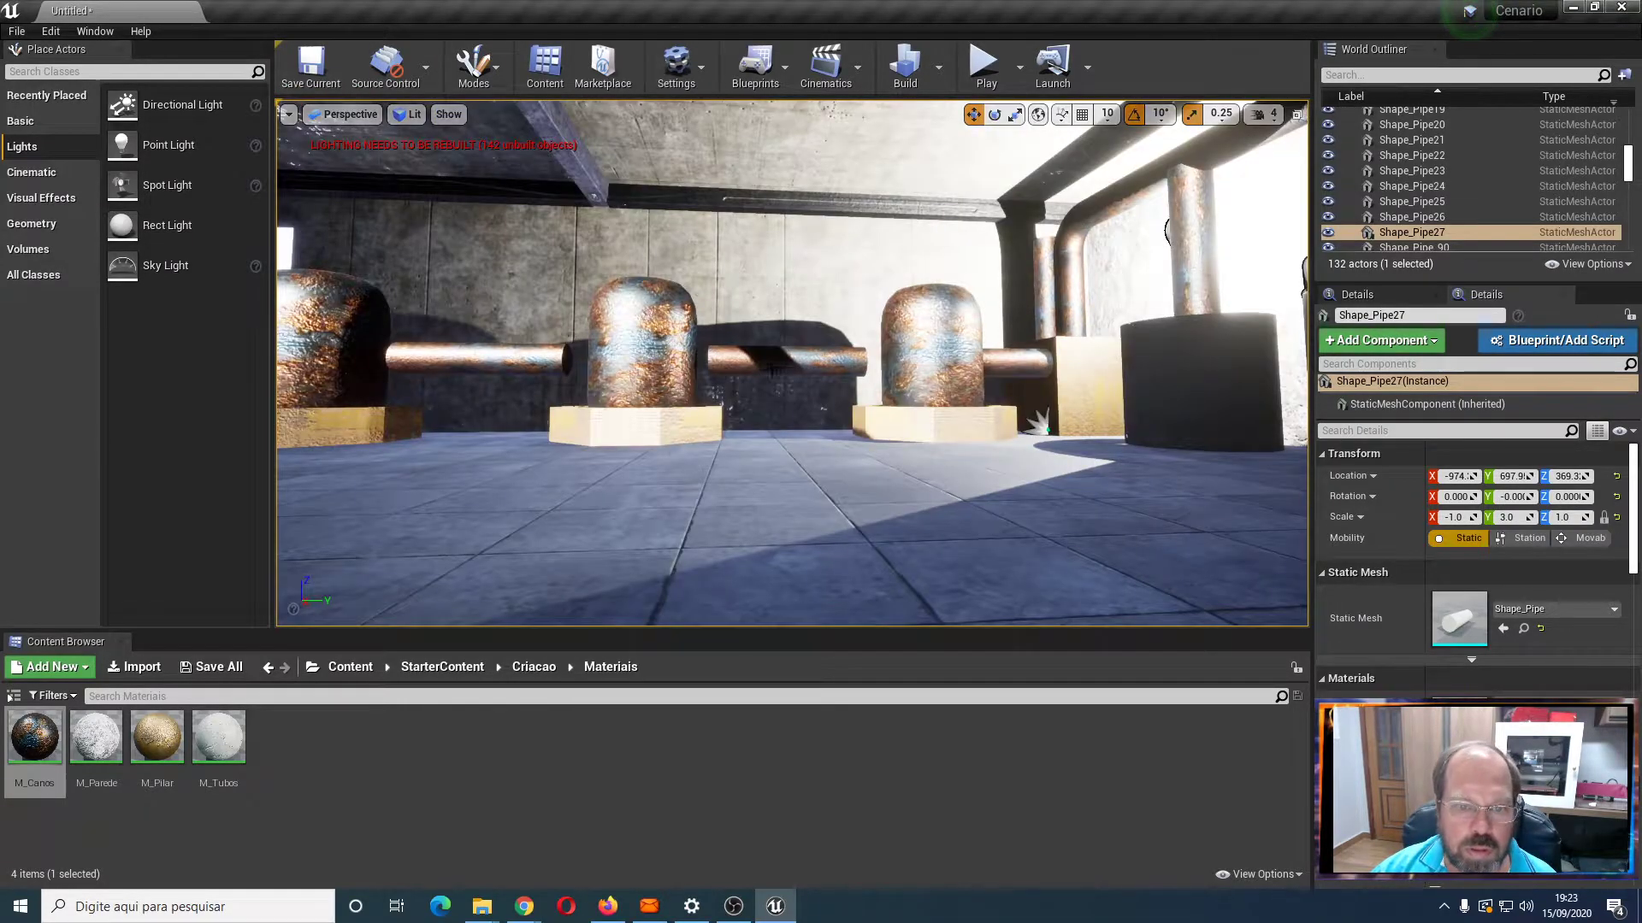
Lengthen the two short pipes between the visible capsules, setting their Y scales to 2.25 and 2.75
{"action": "left_click", "coordinate": [787, 359]}
{"action": "key", "text": "e"}
{"action": "key", "text": "r"}
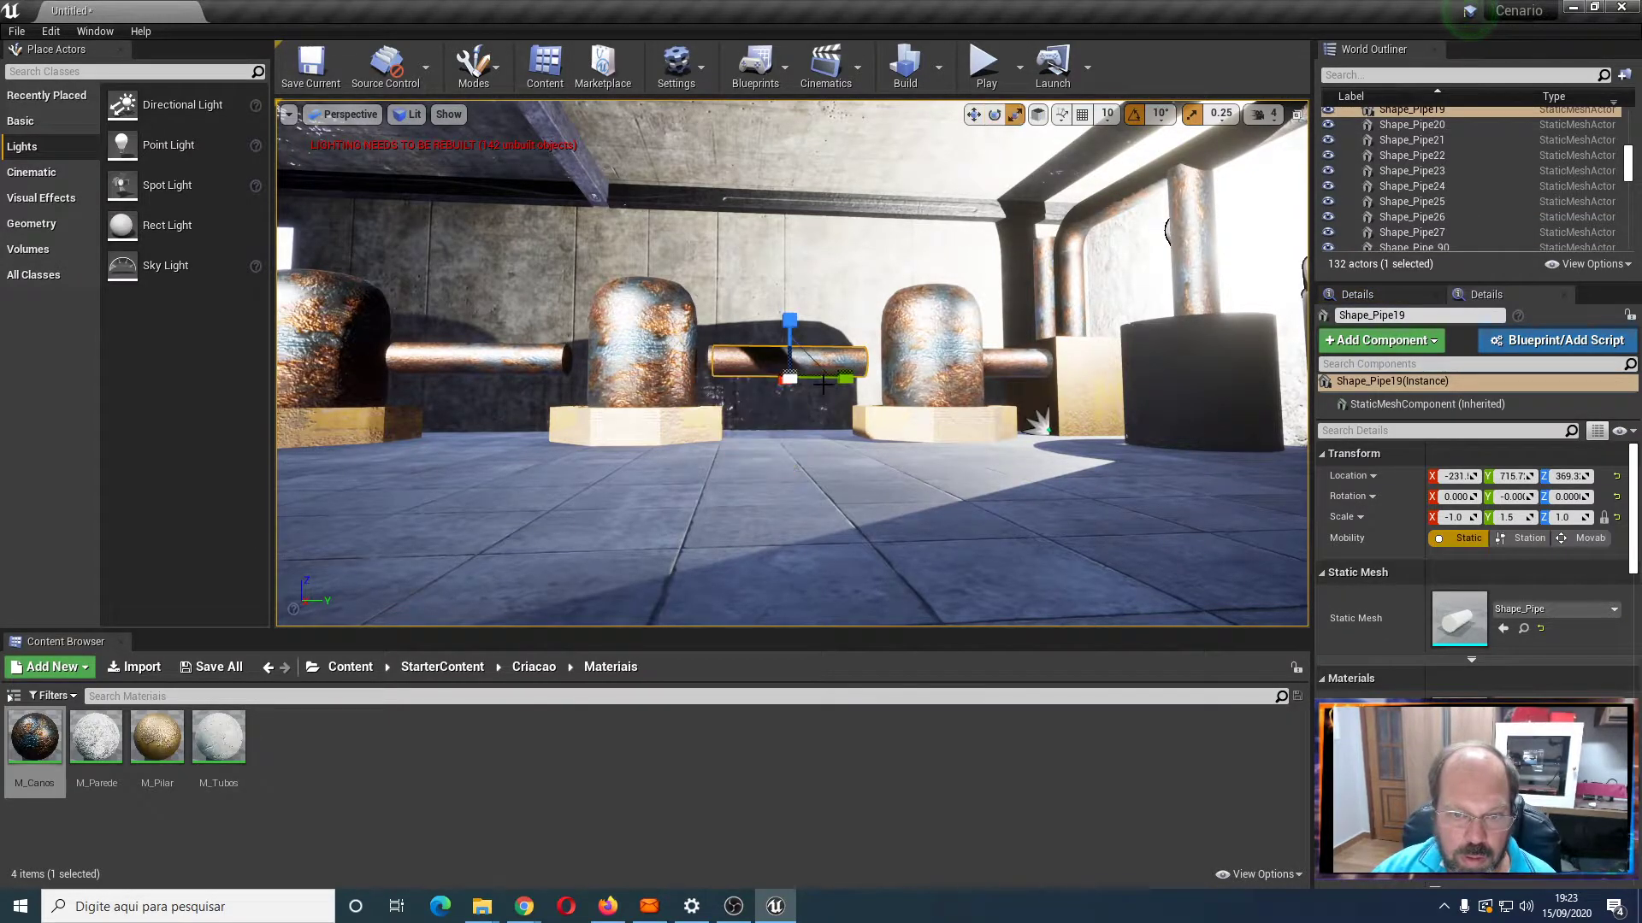
{"action": "left_click_drag", "start_coordinate": [848, 378], "coordinate": [881, 378]}
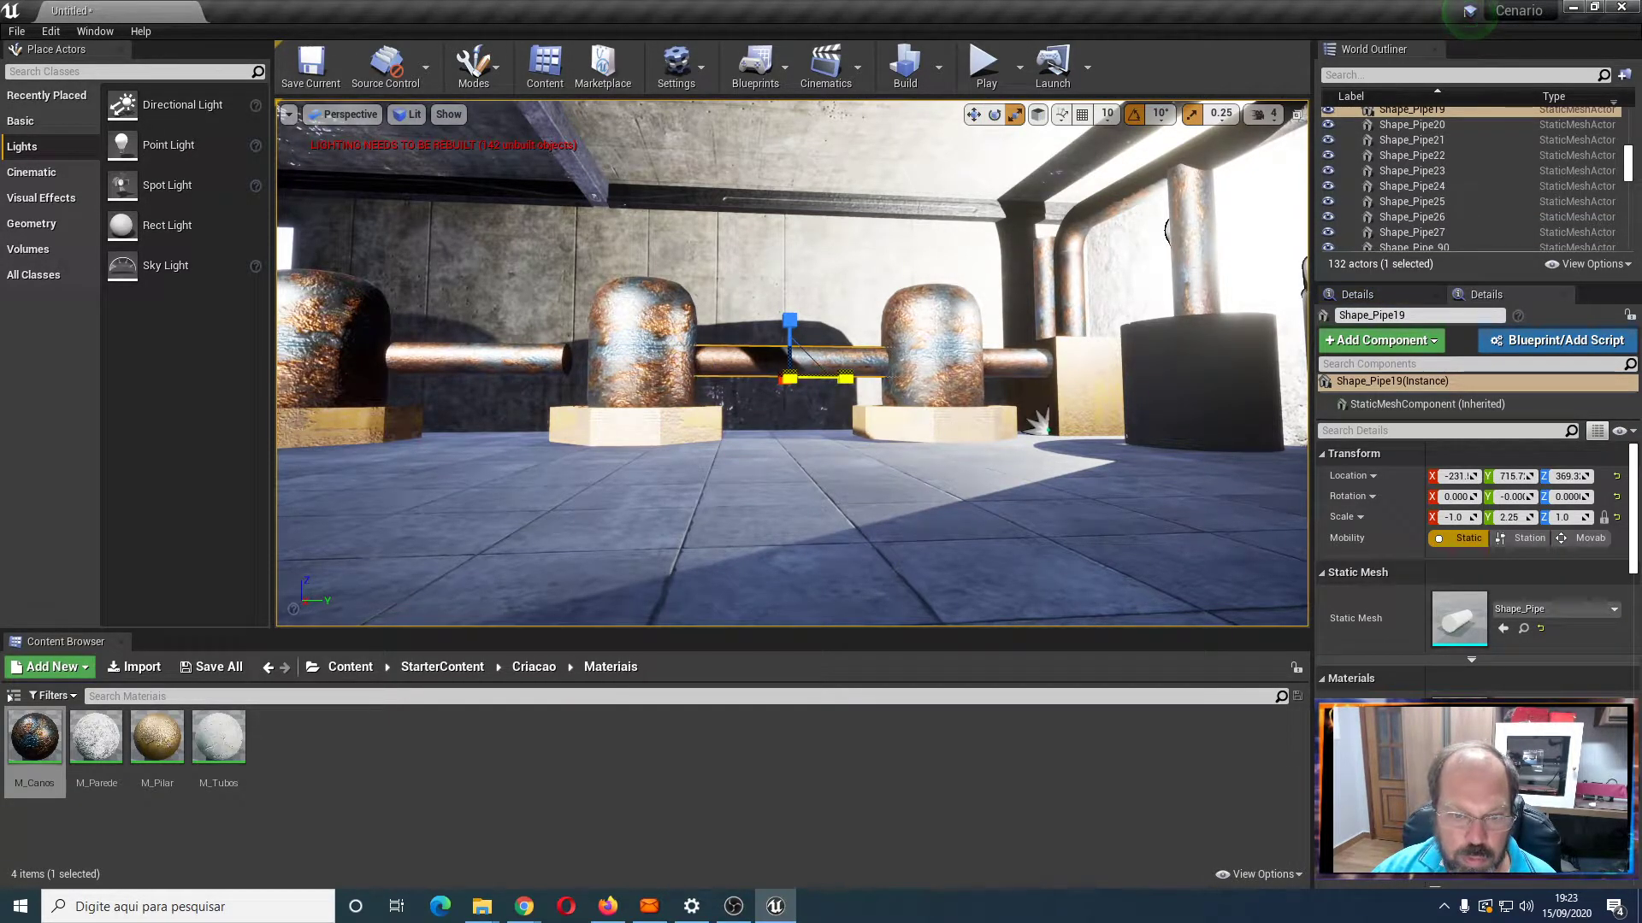
{"action": "left_click", "coordinate": [528, 362]}
{"action": "key", "text": "w"}
{"action": "key", "text": "r"}
{"action": "left_click_drag", "start_coordinate": [542, 377], "coordinate": [545, 377]}
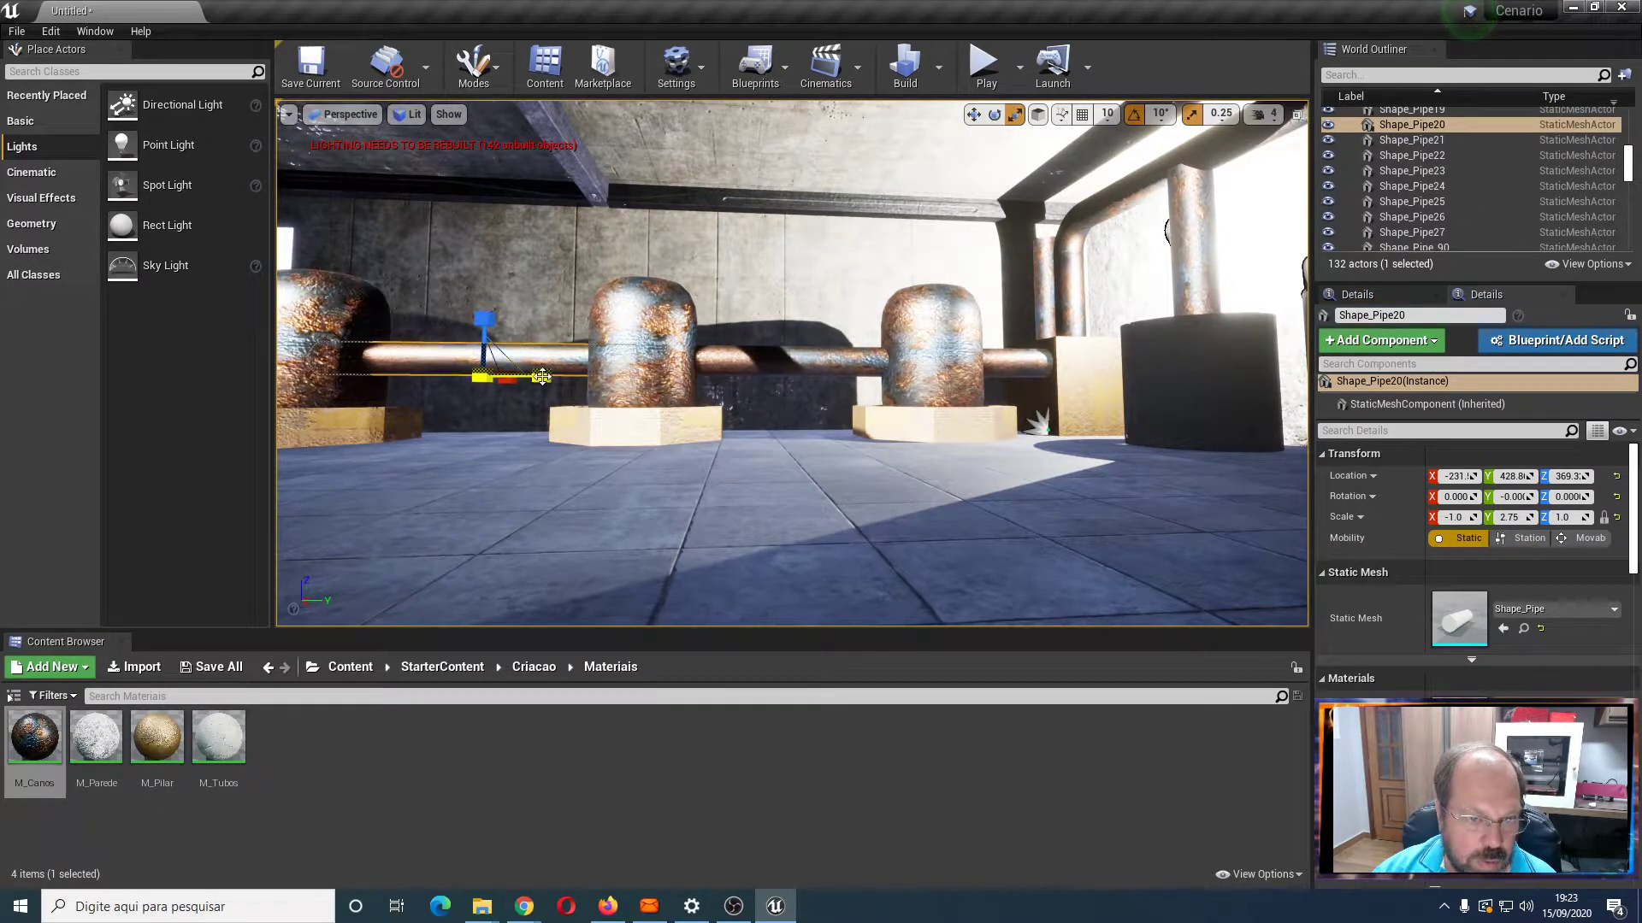
Duplicate the pipe leading to the opposite row's corner capsule to the end wall at X about -790, rotated 90° about Z
{"action": "middle_click_drag", "start_coordinate": [492, 416], "coordinate": [160, 388]}
{"action": "right_click_drag", "start_coordinate": [522, 376], "coordinate": [526, 376]}
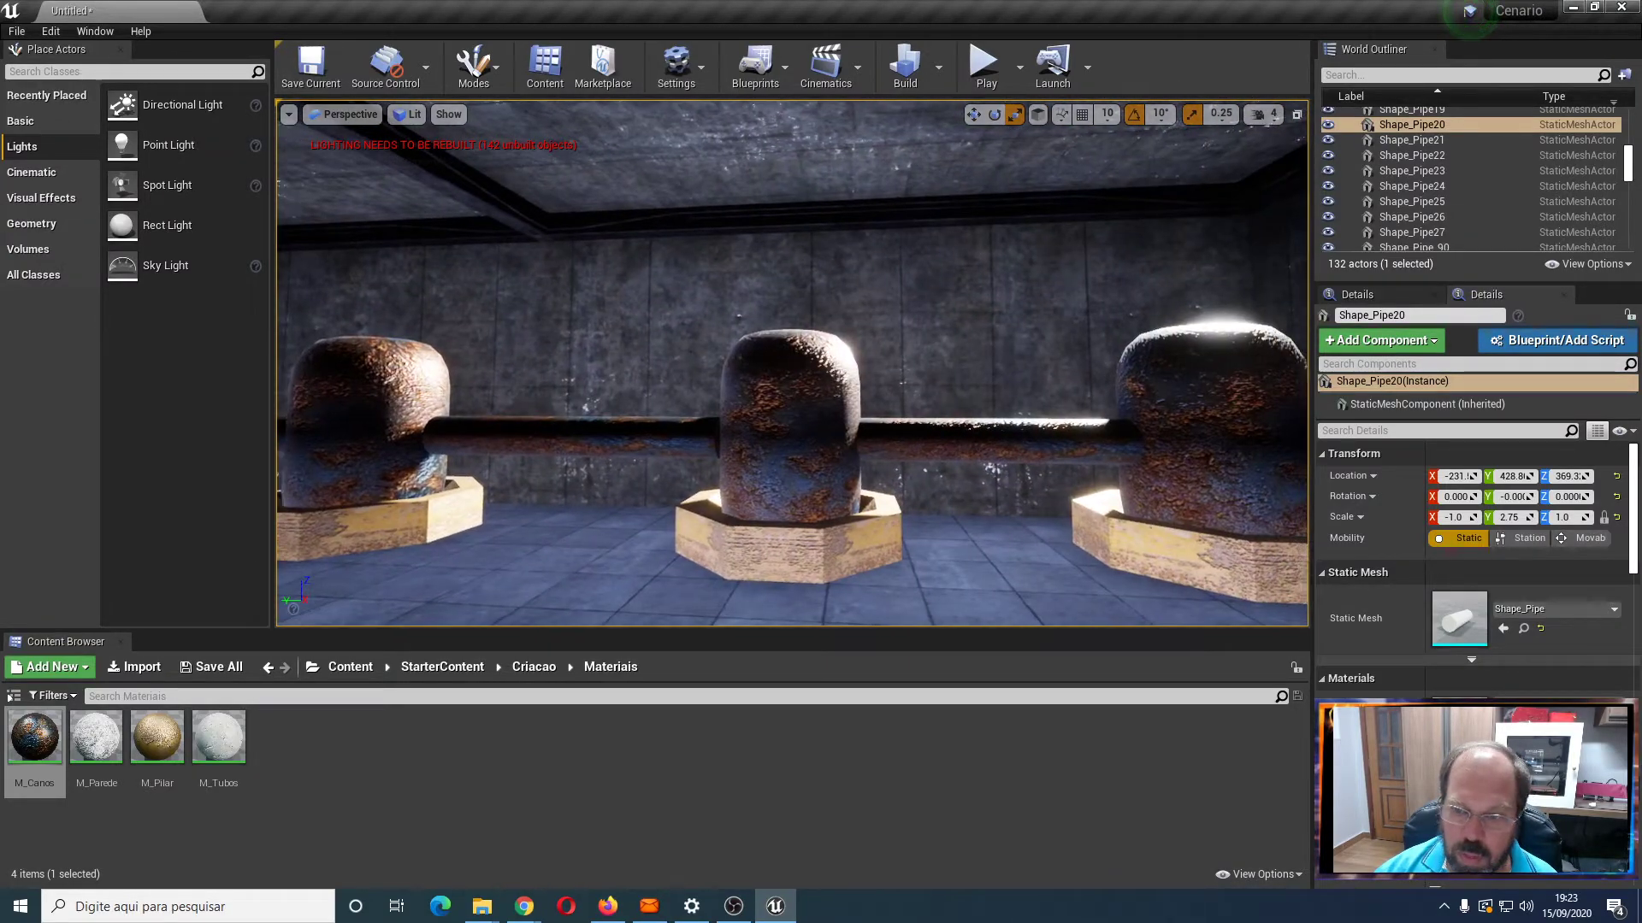
{"action": "right_click_drag", "start_coordinate": [570, 447], "coordinate": [395, 380]}
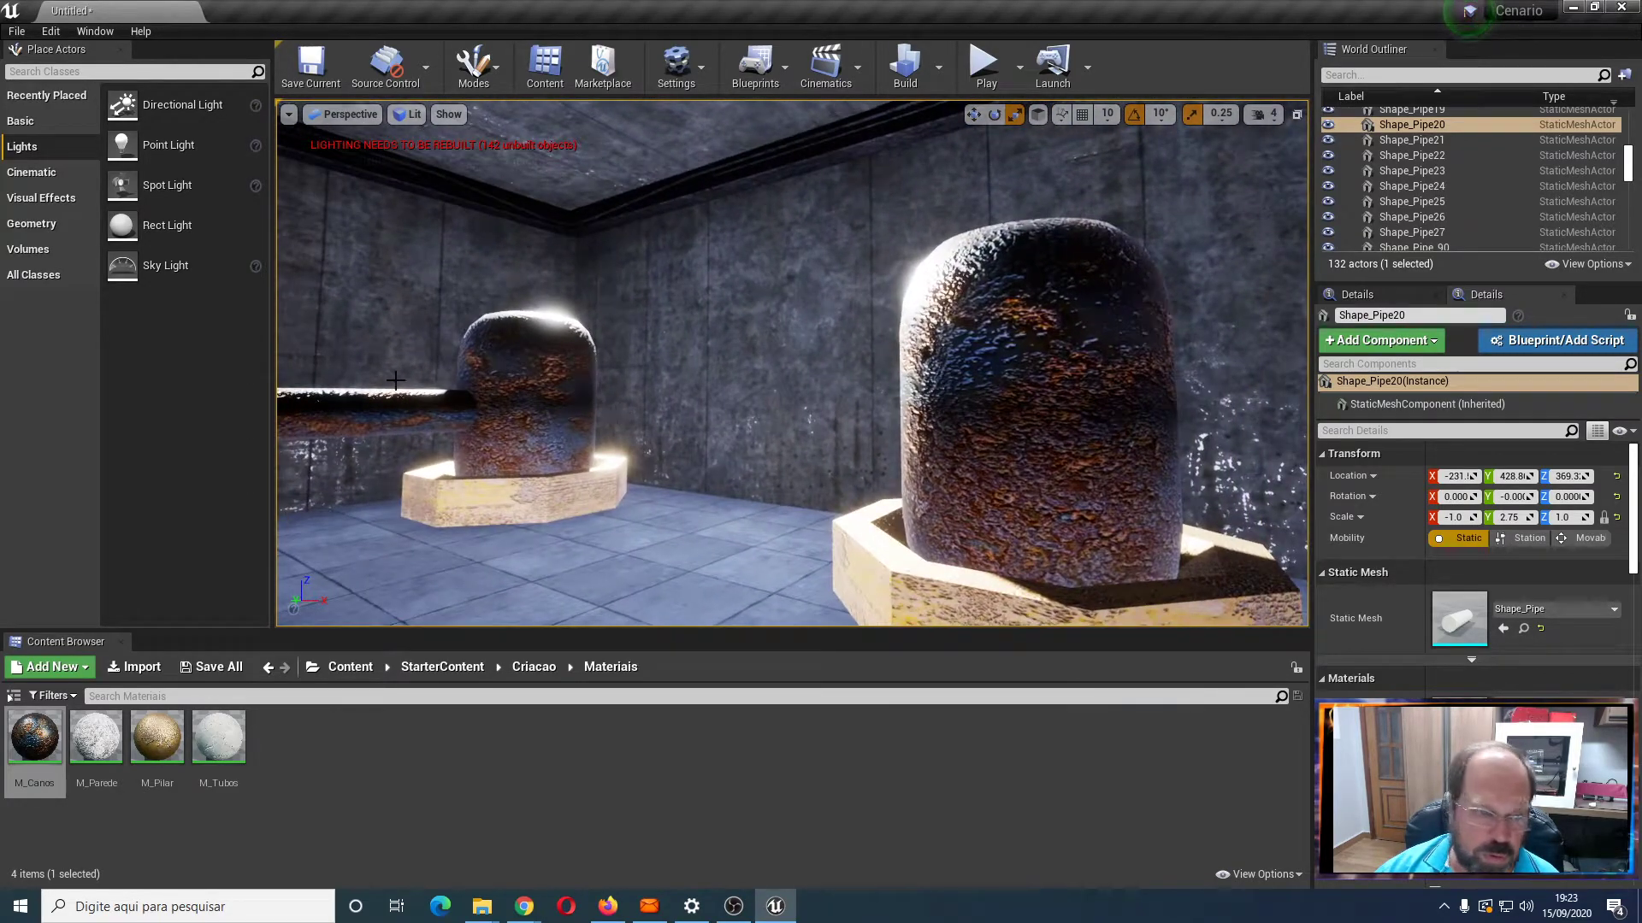
{"action": "left_click", "coordinate": [361, 412]}
{"action": "right_click_drag", "start_coordinate": [790, 544], "coordinate": [786, 543]}
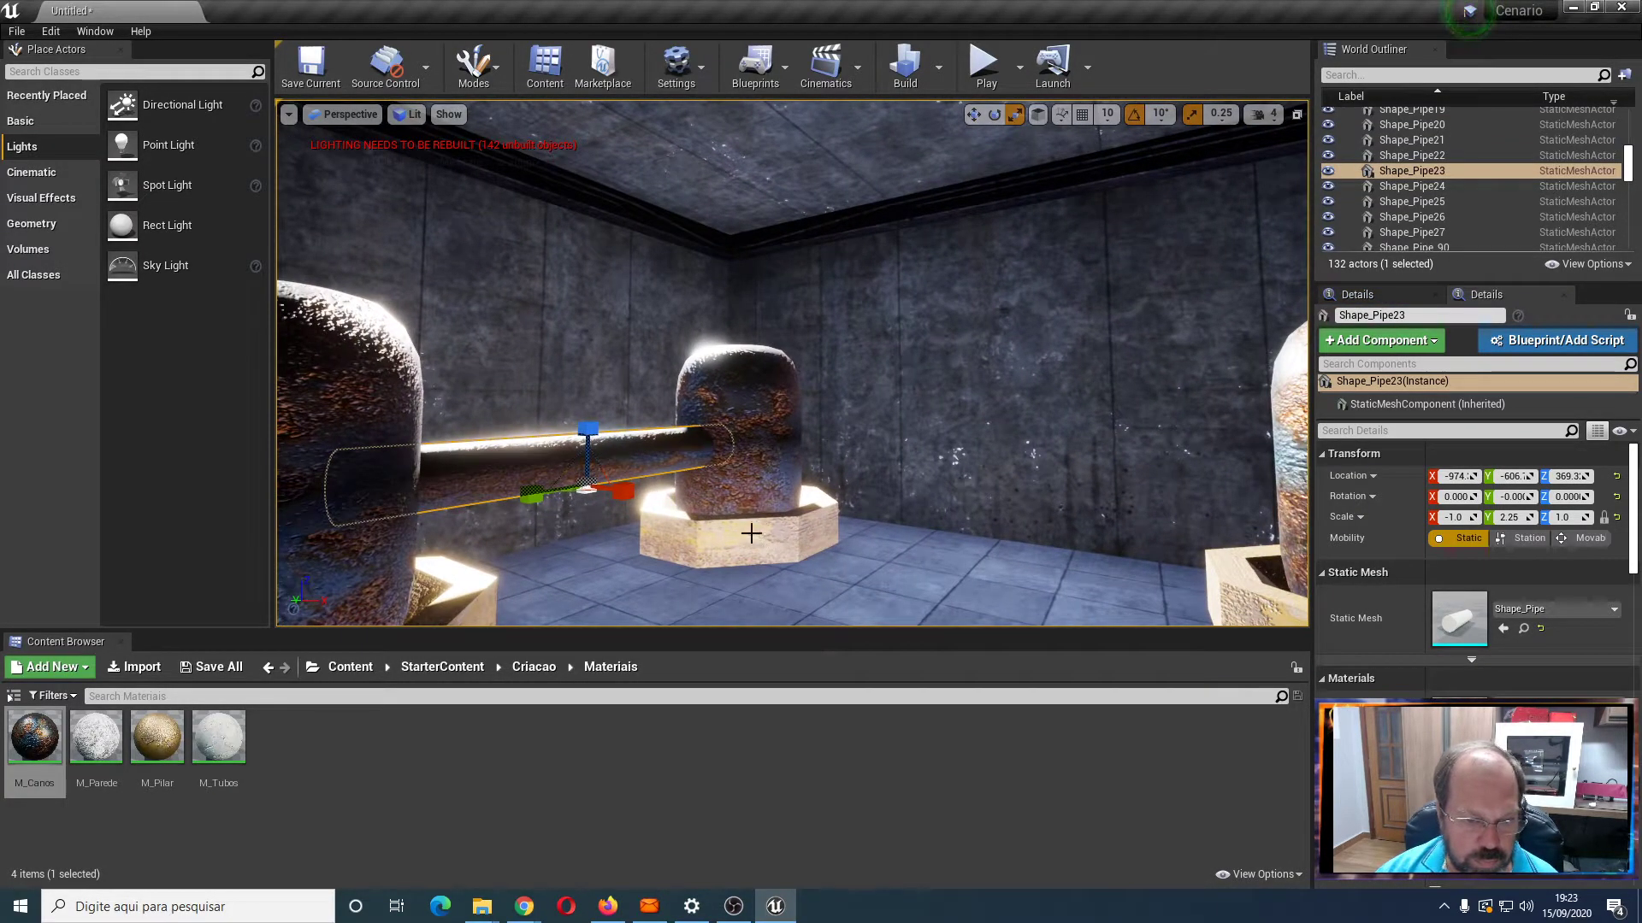
{"action": "key", "text": "w"}
{"action": "left_click_drag", "start_coordinate": [629, 494], "coordinate": [975, 502], "text": "alt"}
{"action": "key", "text": "e"}
{"action": "key", "text": "r"}
{"action": "key", "text": "w"}
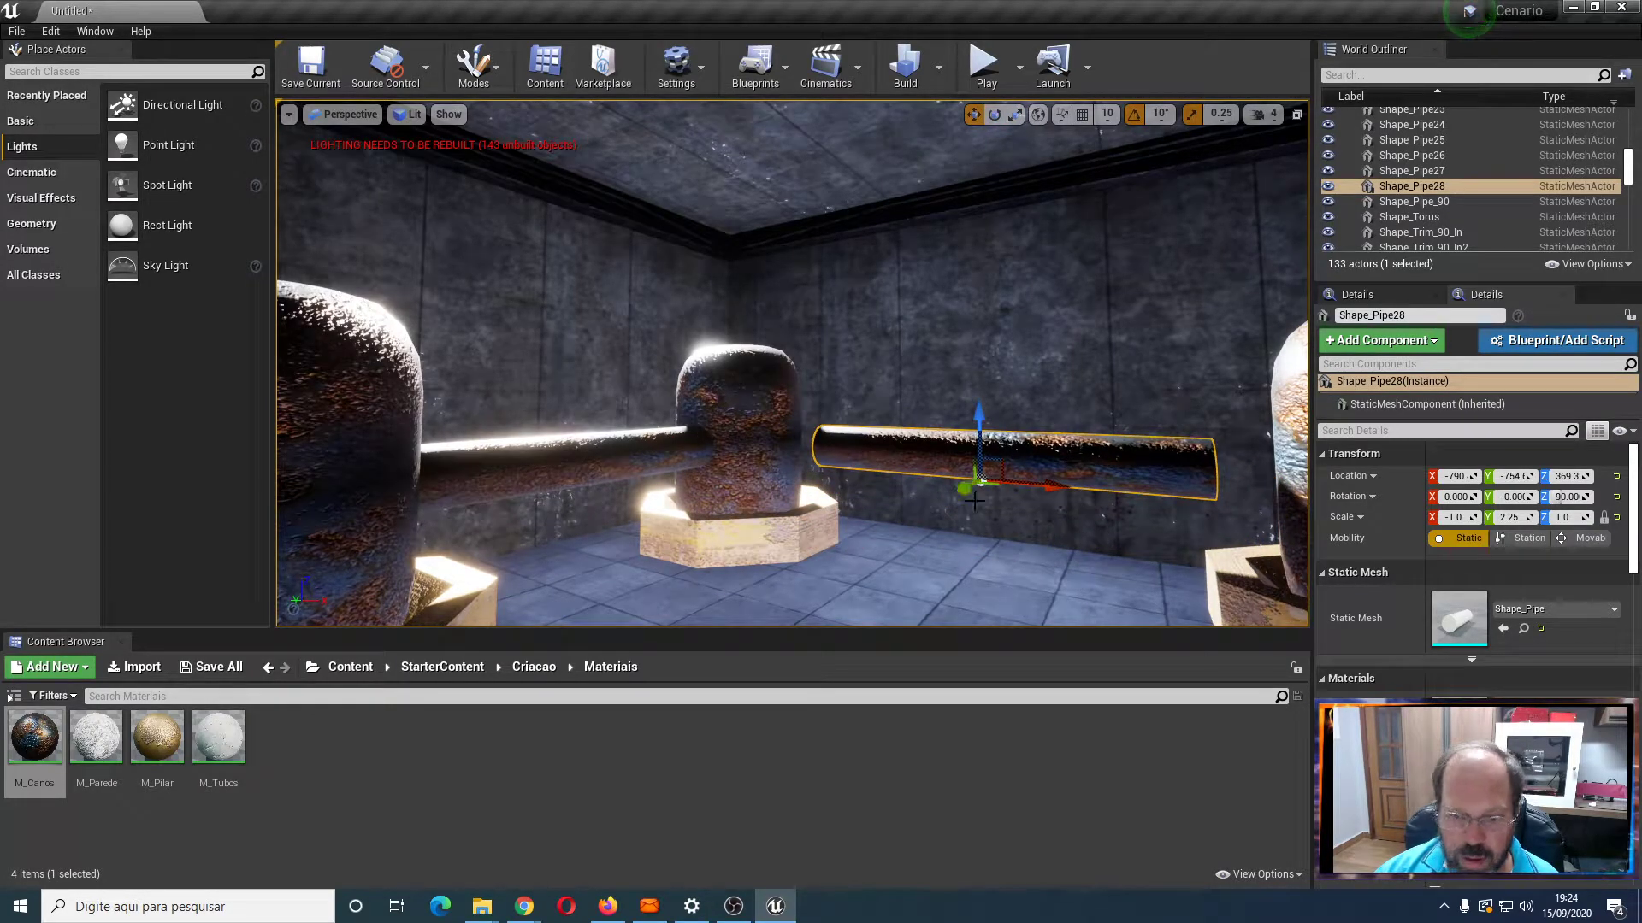
In the Top view, align the end-wall pipe with the capsules at Y about -747 and set its Y scale to 3.25
{"action": "left_click", "coordinate": [347, 113]}
{"action": "left_click", "coordinate": [346, 174]}
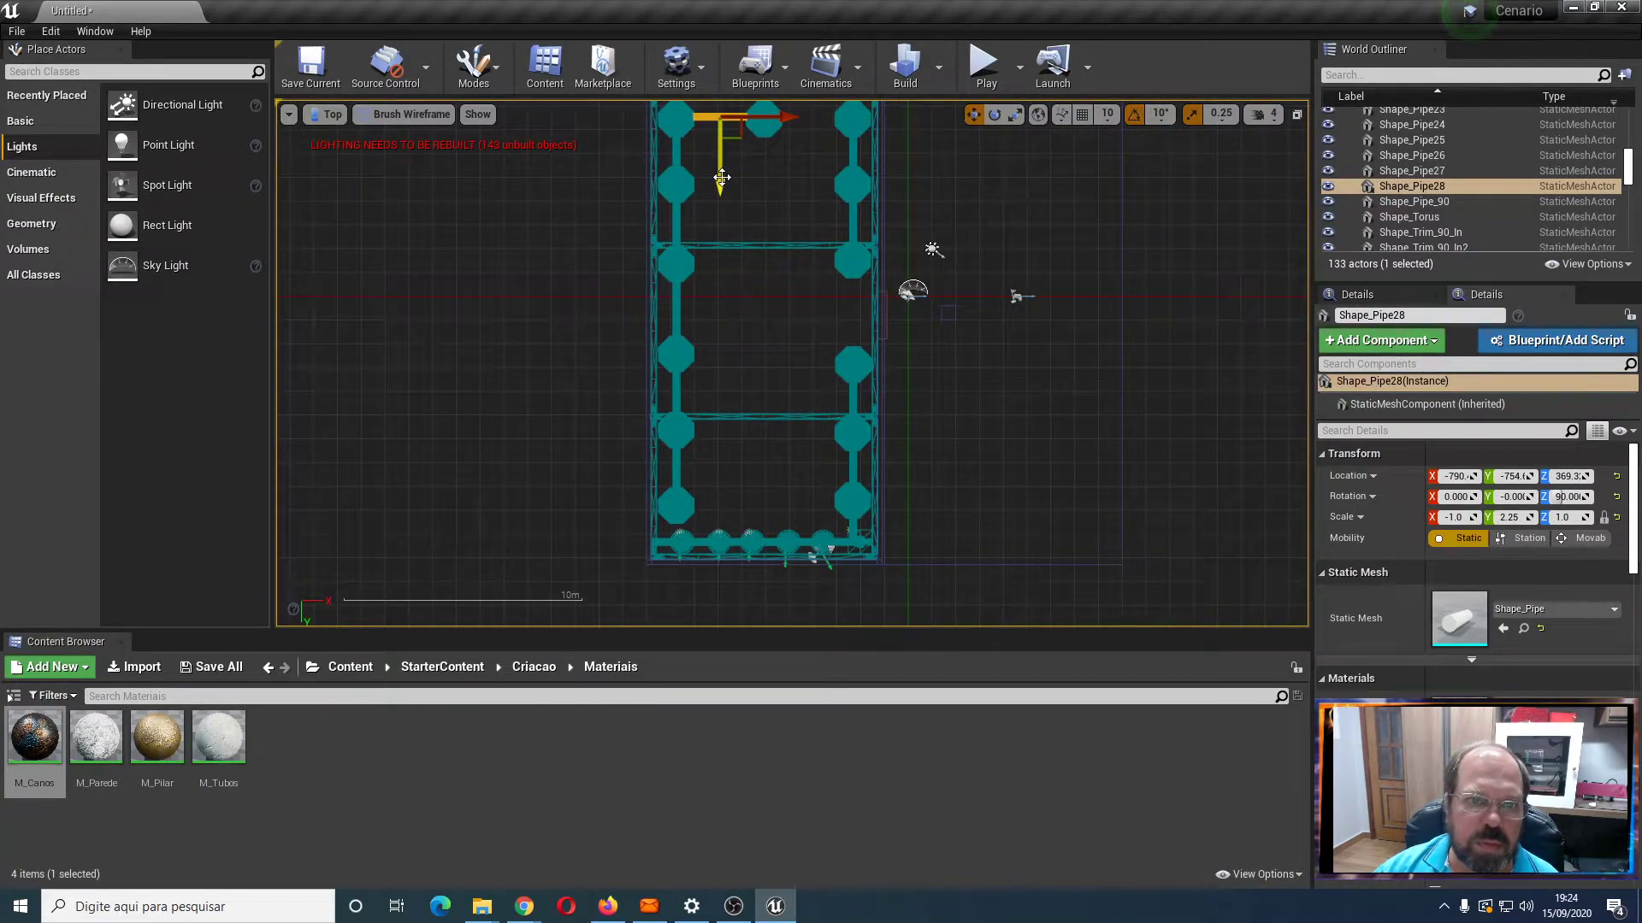
{"action": "left_click_drag", "start_coordinate": [720, 183], "coordinate": [720, 189]}
{"action": "key", "text": "e"}
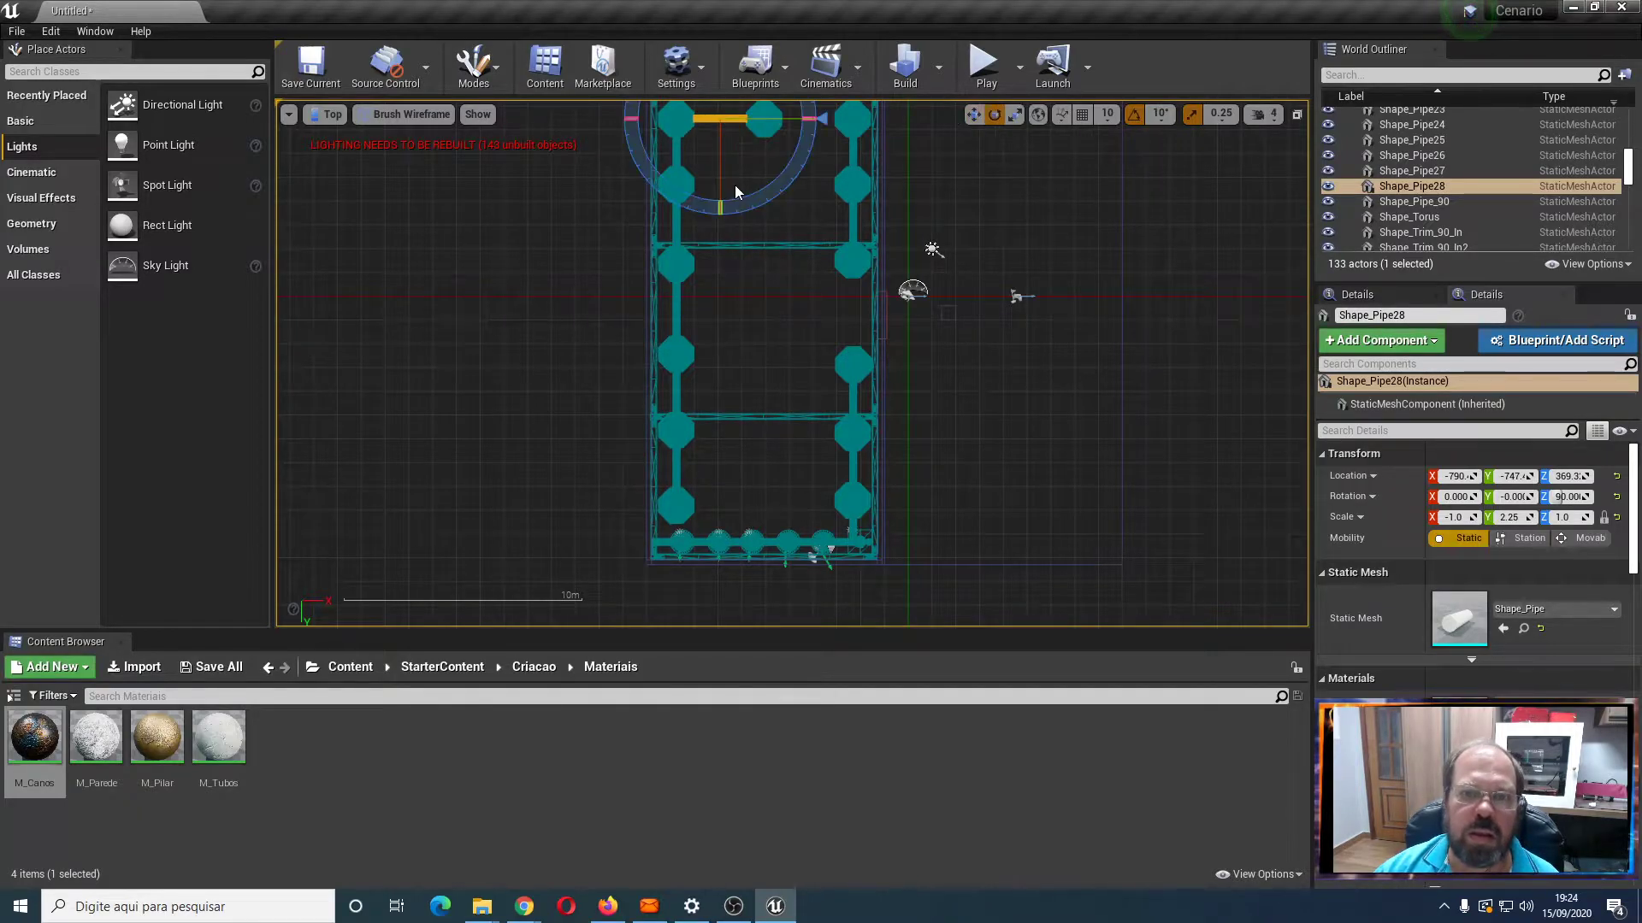
{"action": "key", "text": "r"}
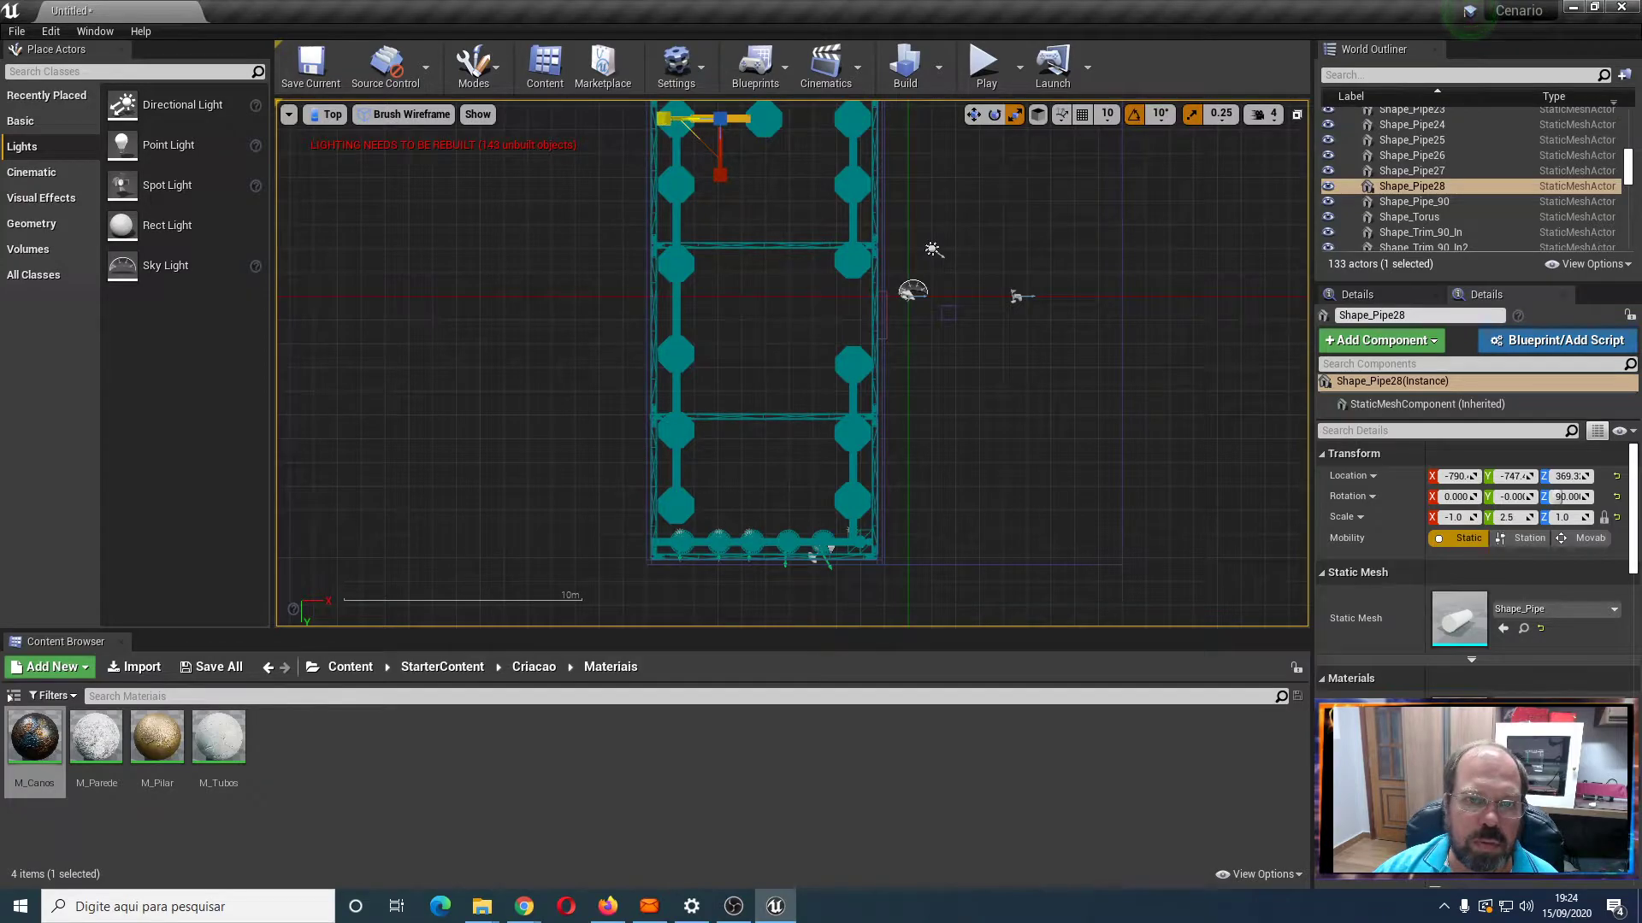
{"action": "left_click_drag", "start_coordinate": [664, 118], "coordinate": [652, 118]}
Duplicate the end-wall pipe along X to about -412 in the second gap and return to the Perspective view
{"action": "key", "text": "w"}
{"action": "left_click_drag", "start_coordinate": [786, 119], "coordinate": [876, 119], "text": "alt"}
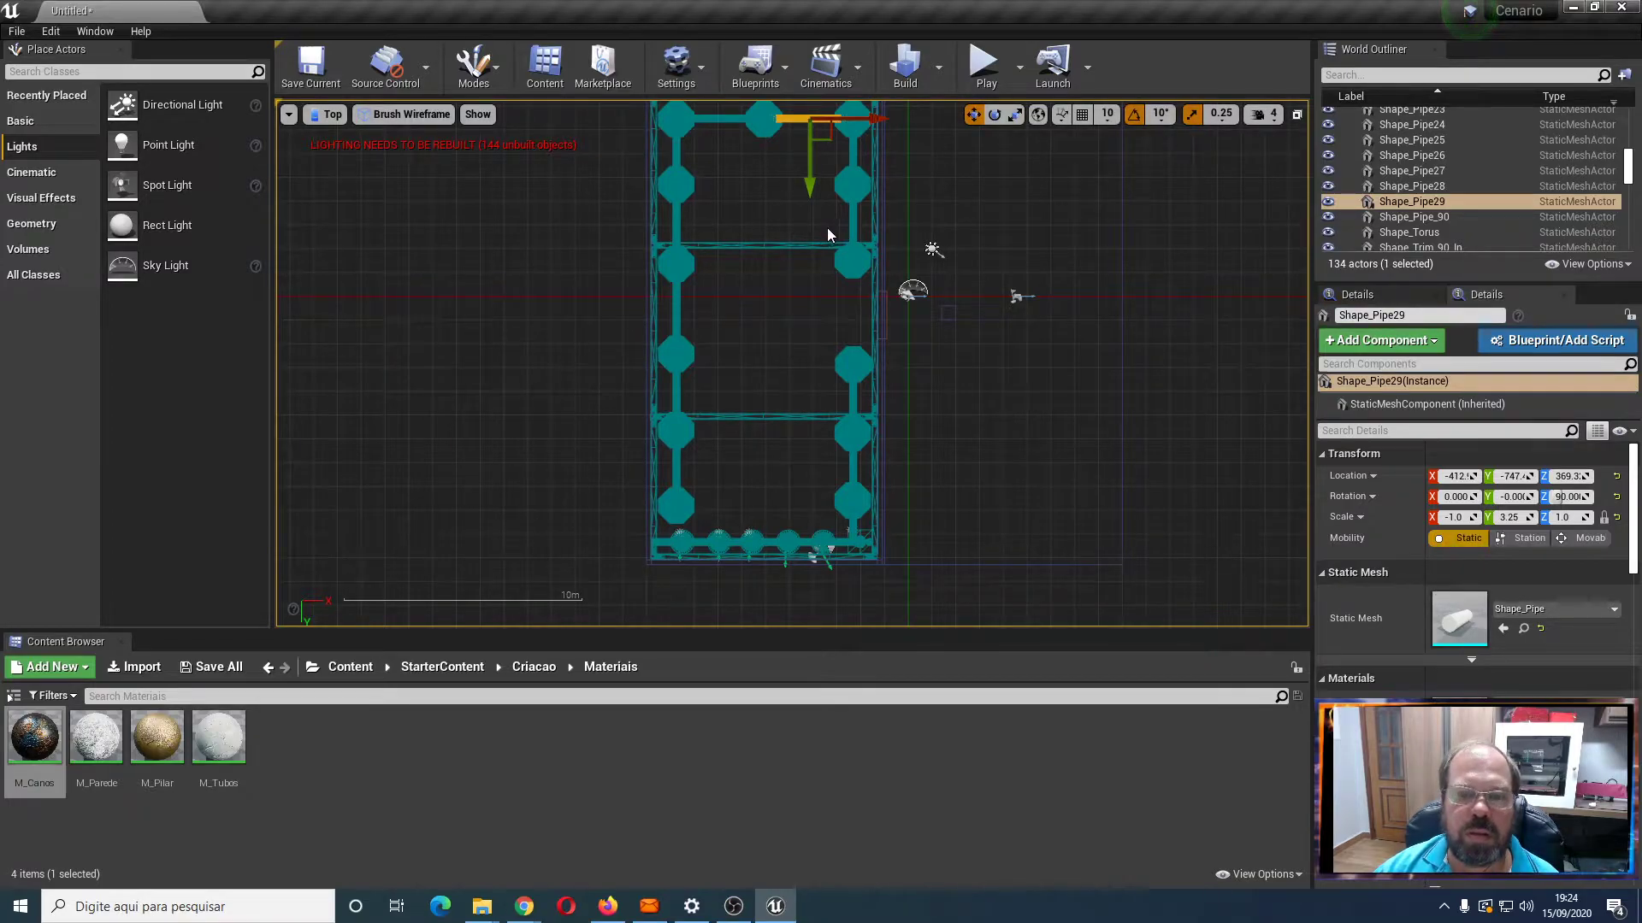
{"action": "left_click", "coordinate": [329, 114]}
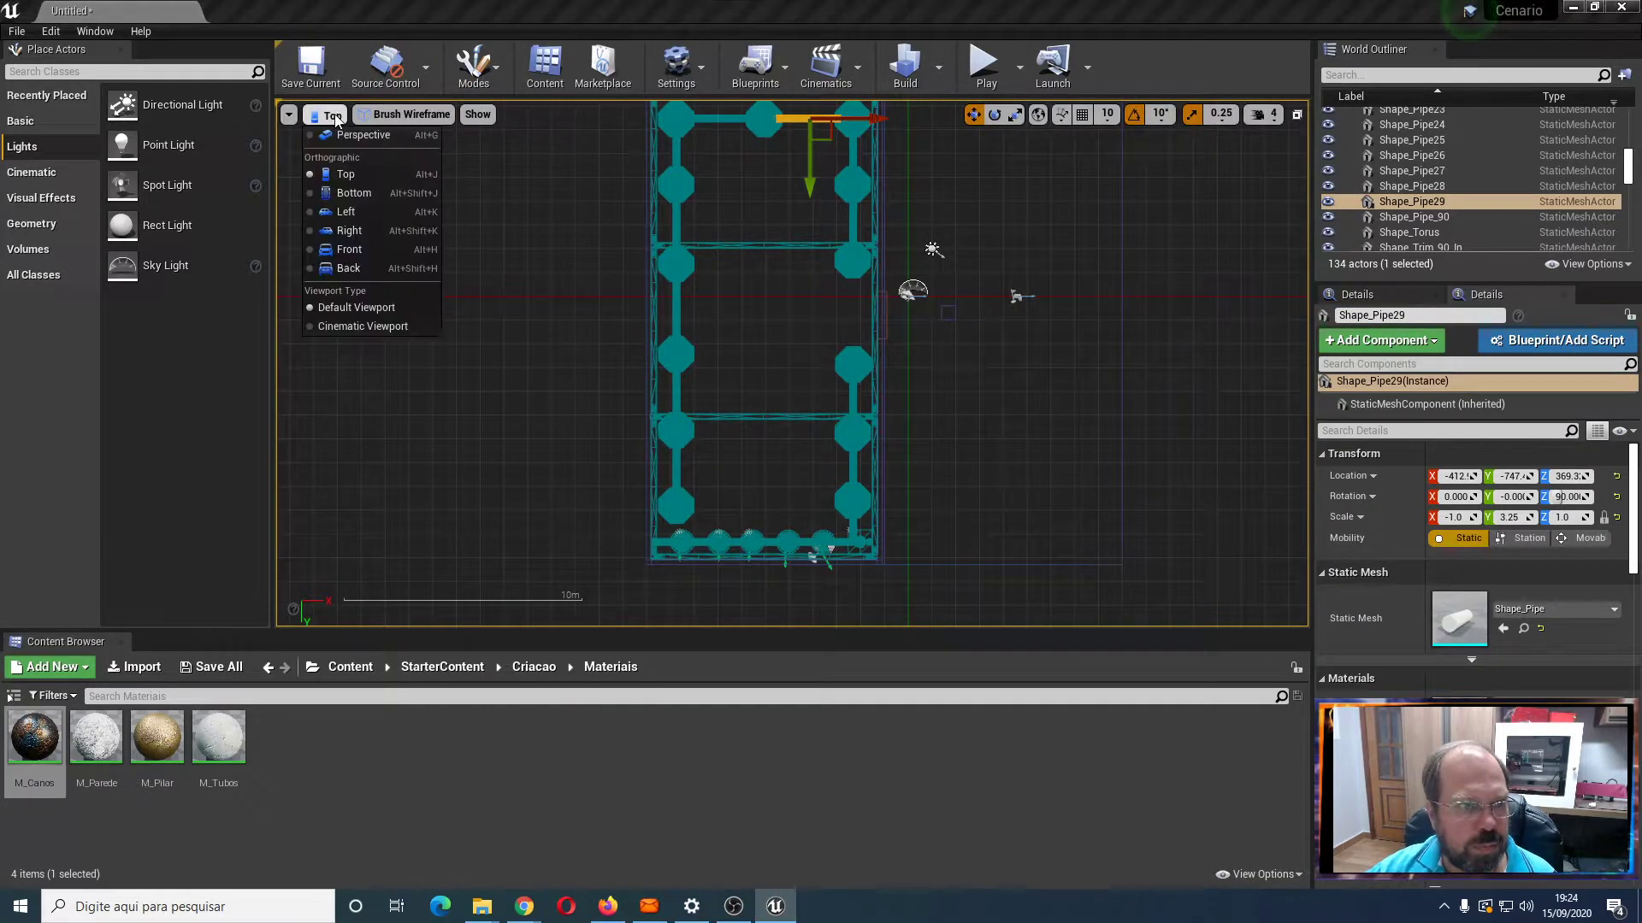
{"action": "left_click", "coordinate": [343, 135]}
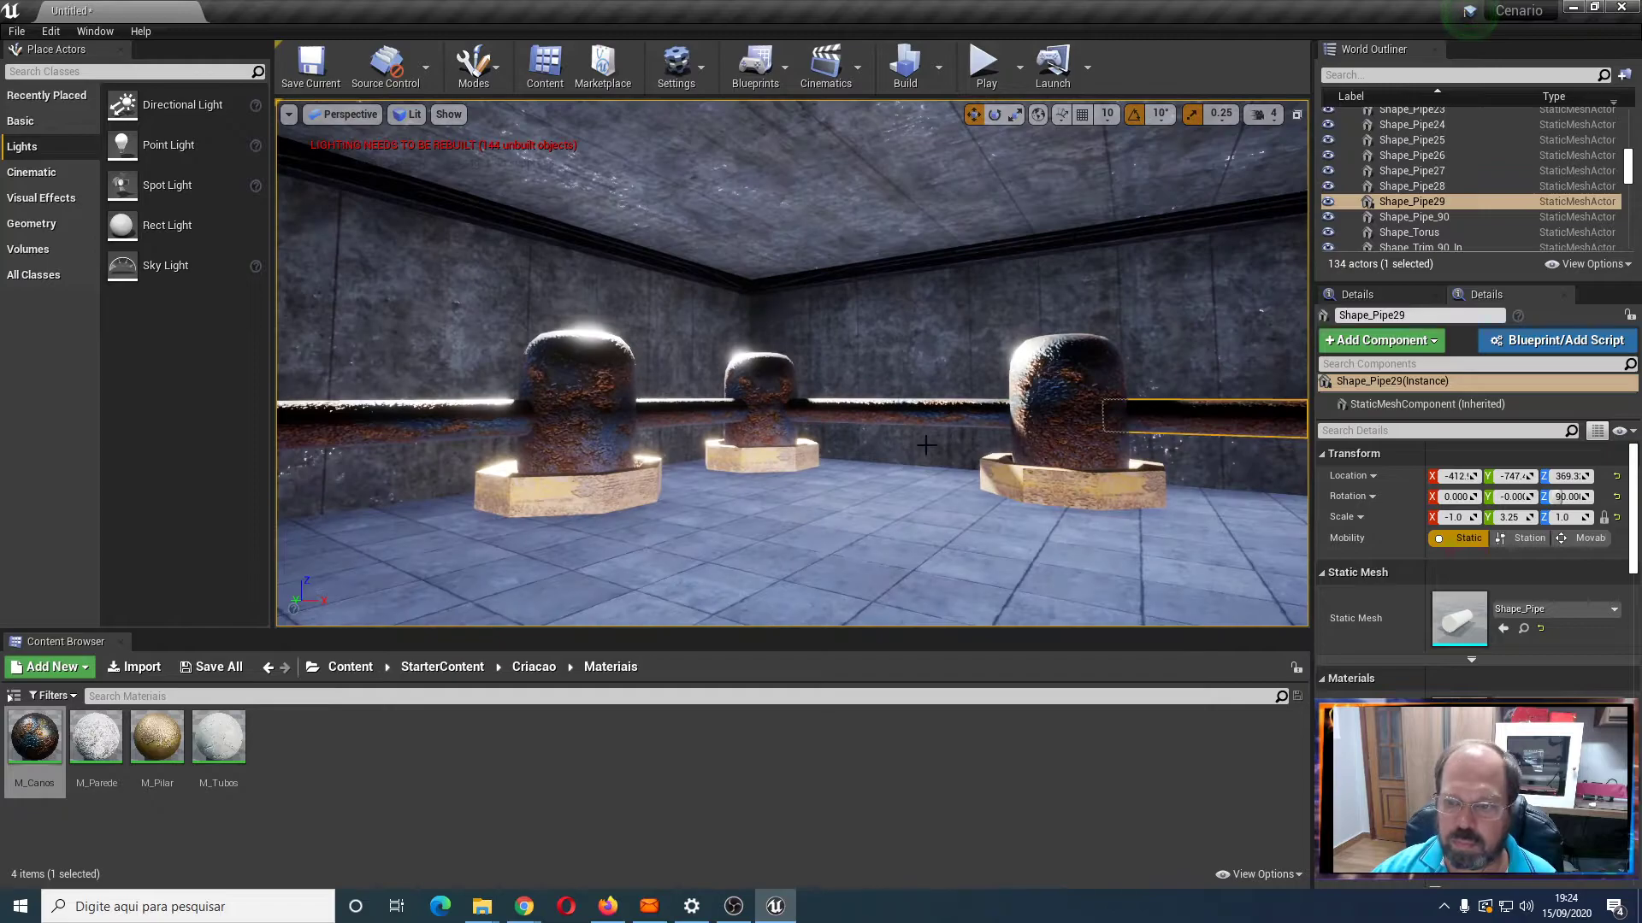
Frame the corner capsule at the other end of the end wall and open the StarterContent Particles folder
{"action": "left_click", "coordinate": [941, 547]}
{"action": "mouse_move", "coordinate": [949, 529]}
{"action": "left_mouse_down"}
{"action": "mouse_move", "coordinate": [556, 523]}
{"action": "mouse_move", "coordinate": [1492, 513]}
{"action": "left_mouse_up"}
{"action": "left_click_drag", "start_coordinate": [881, 492], "coordinate": [759, 500]}
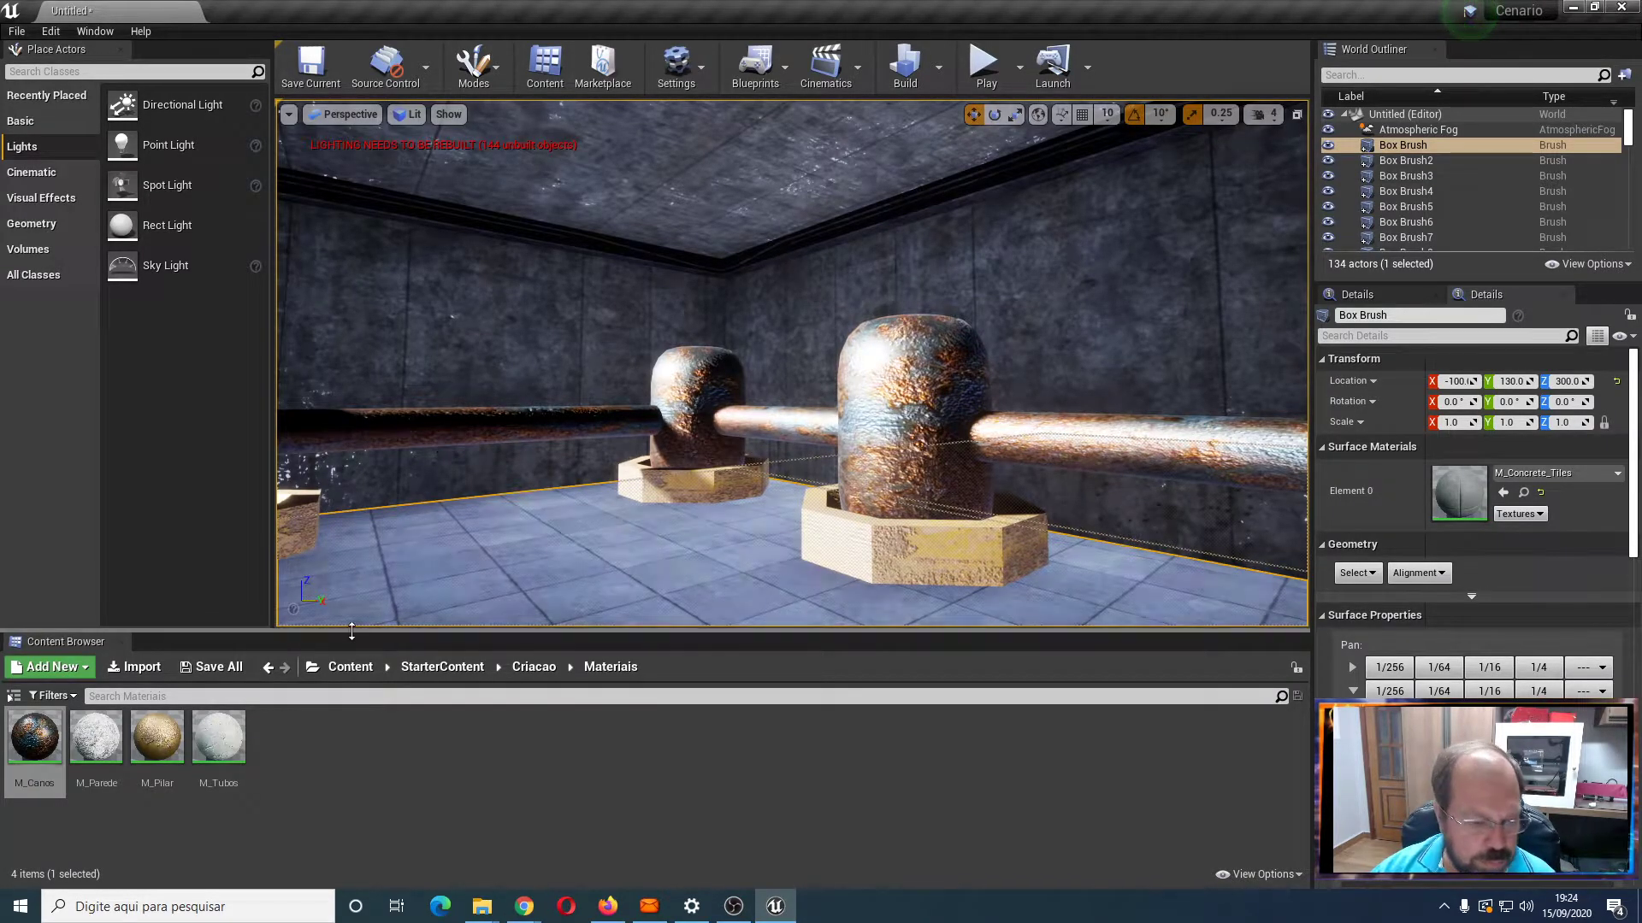
{"action": "left_click", "coordinate": [354, 672]}
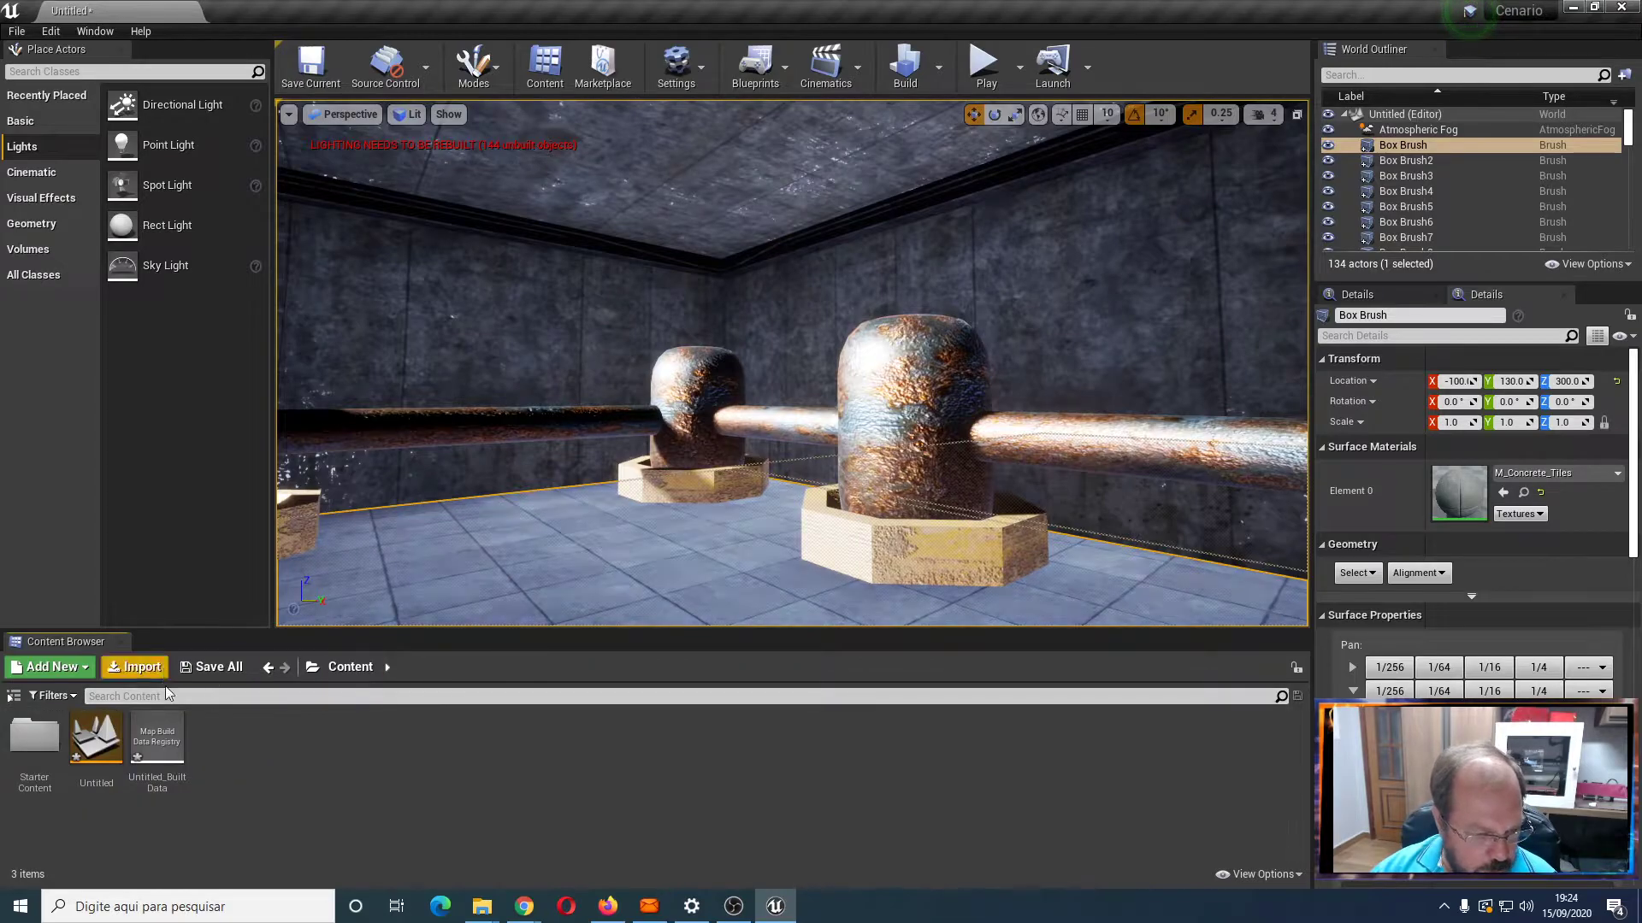
{"action": "double_click", "coordinate": [34, 737]}
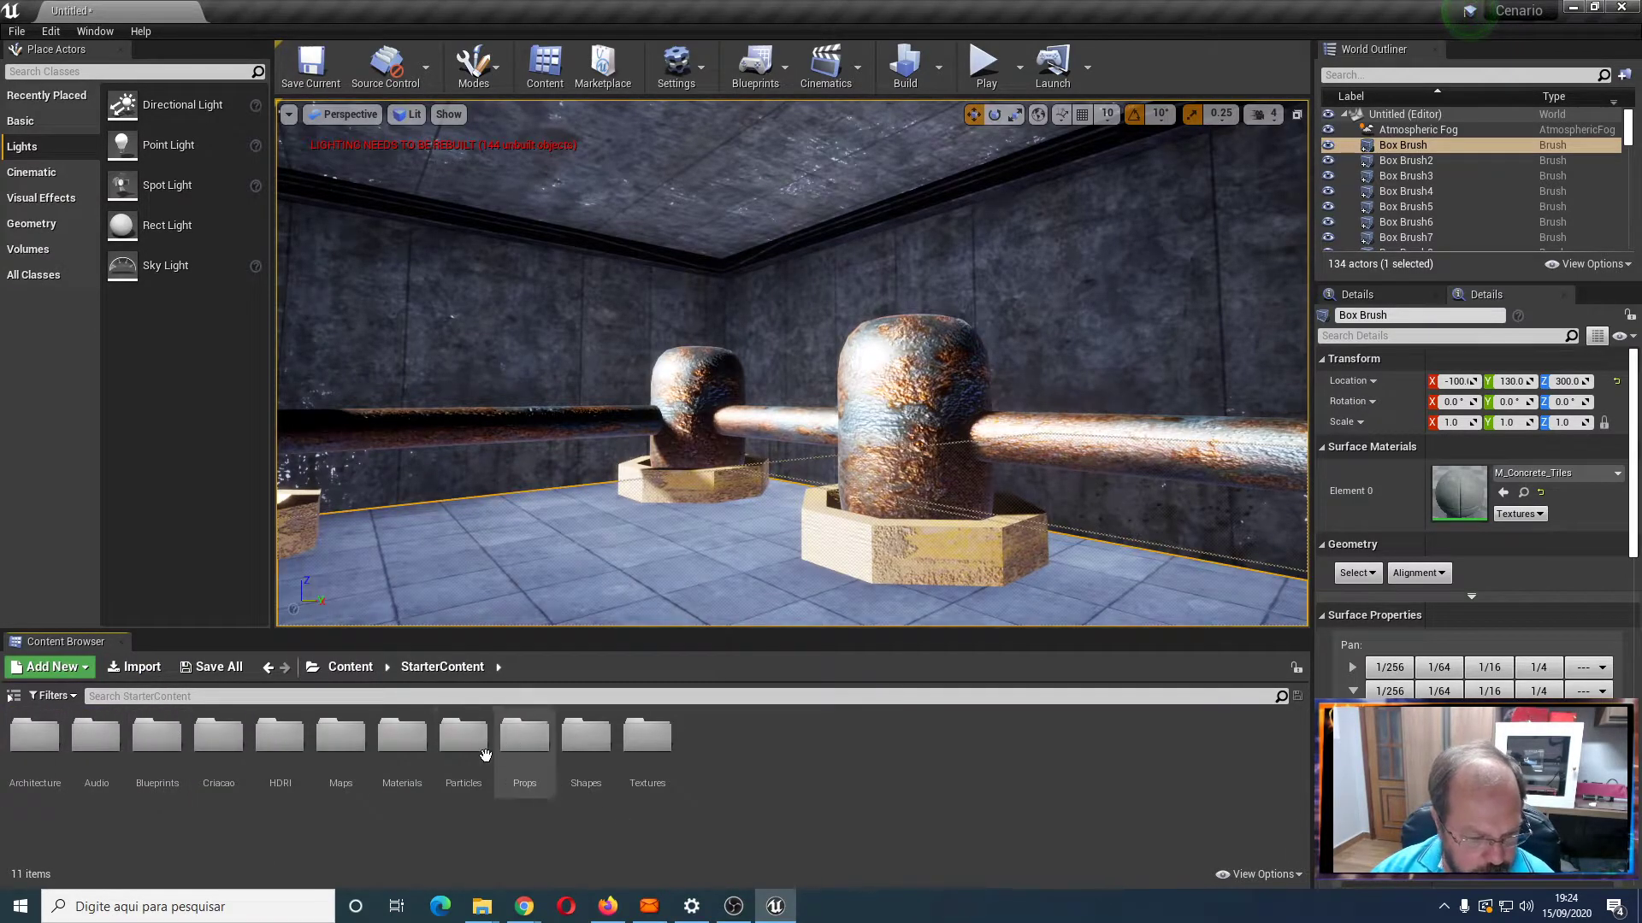
{"action": "double_click", "coordinate": [462, 737]}
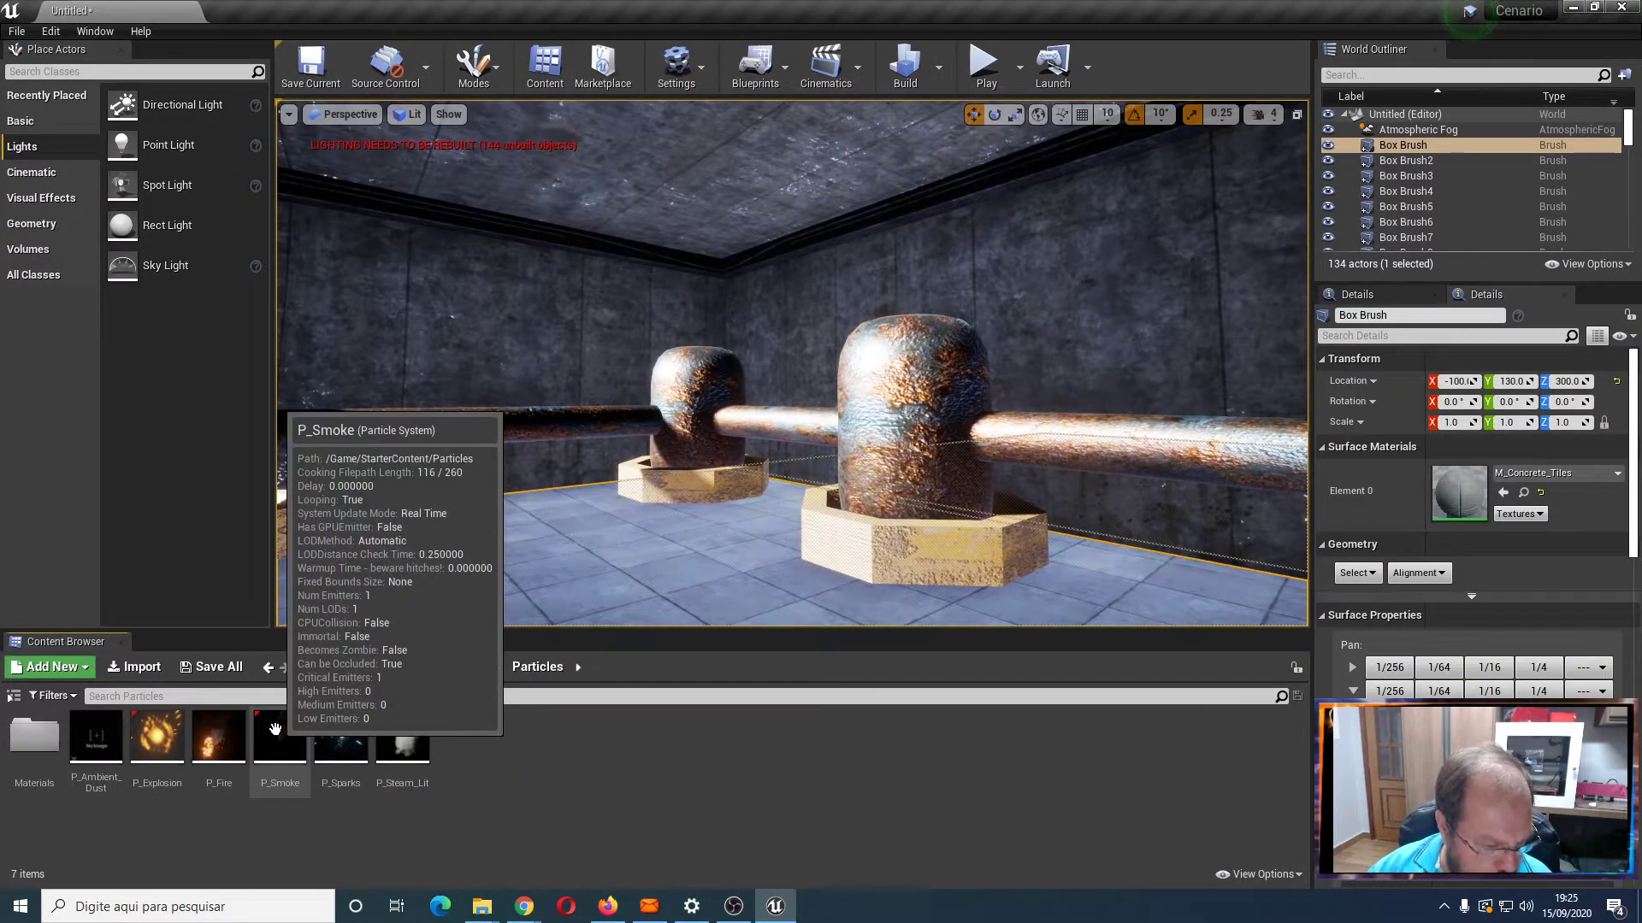
Place a P_Fire emitter on the corner capsule and turn on the viewport display of particle sprites
{"action": "left_click", "coordinate": [229, 729]}
{"action": "left_click_drag", "start_coordinate": [229, 729], "coordinate": [663, 506]}
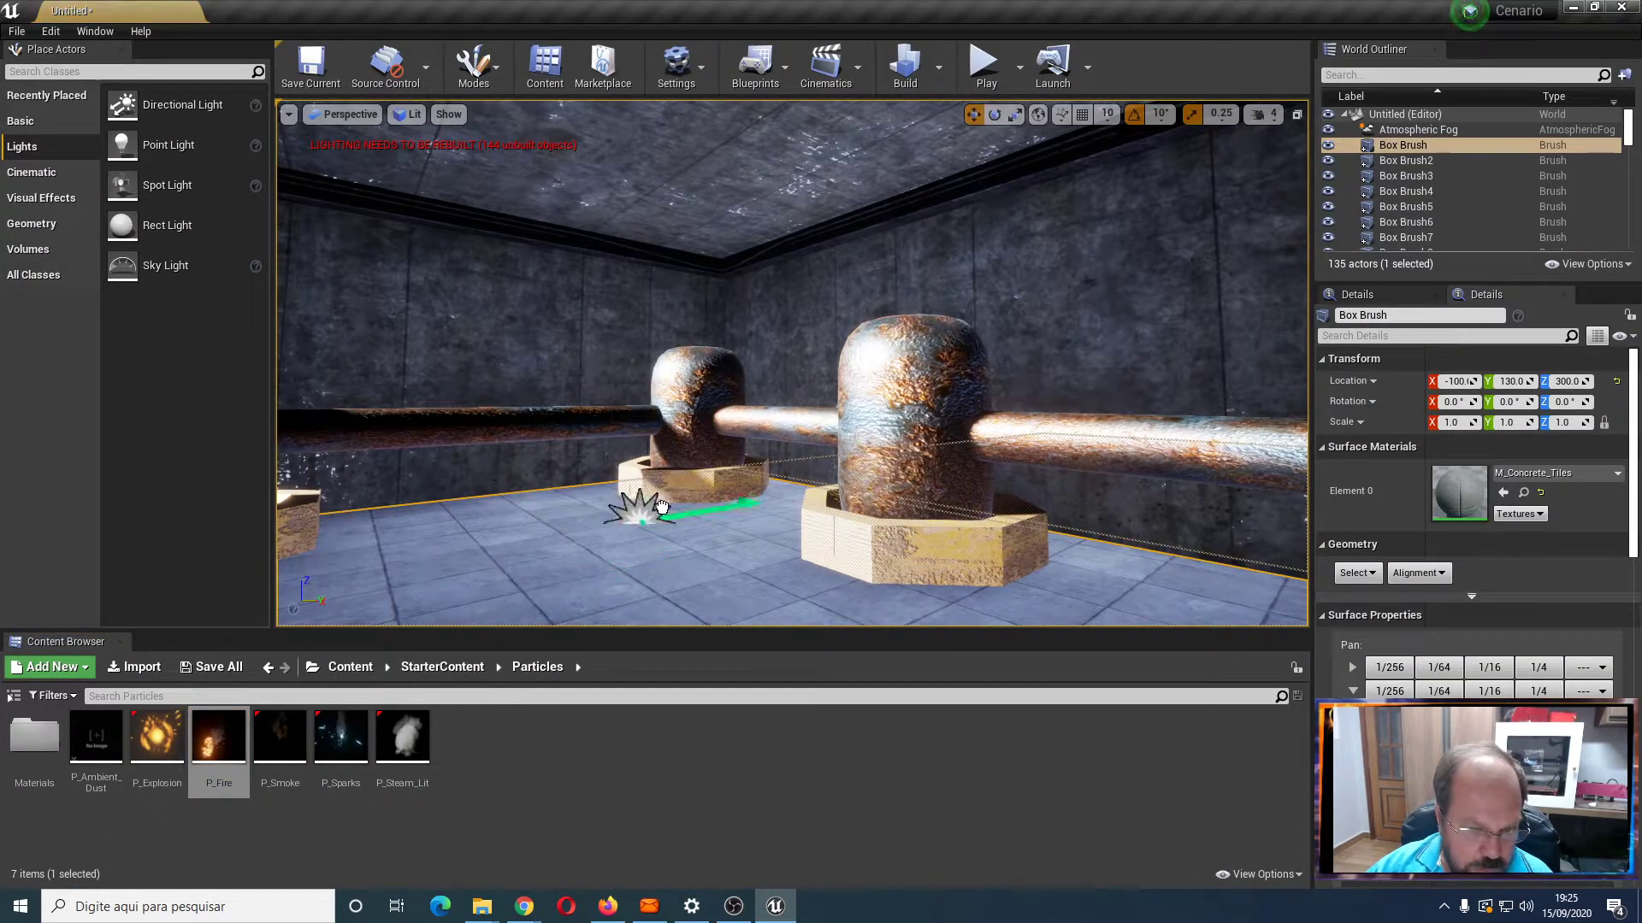
{"action": "left_click", "coordinate": [693, 402]}
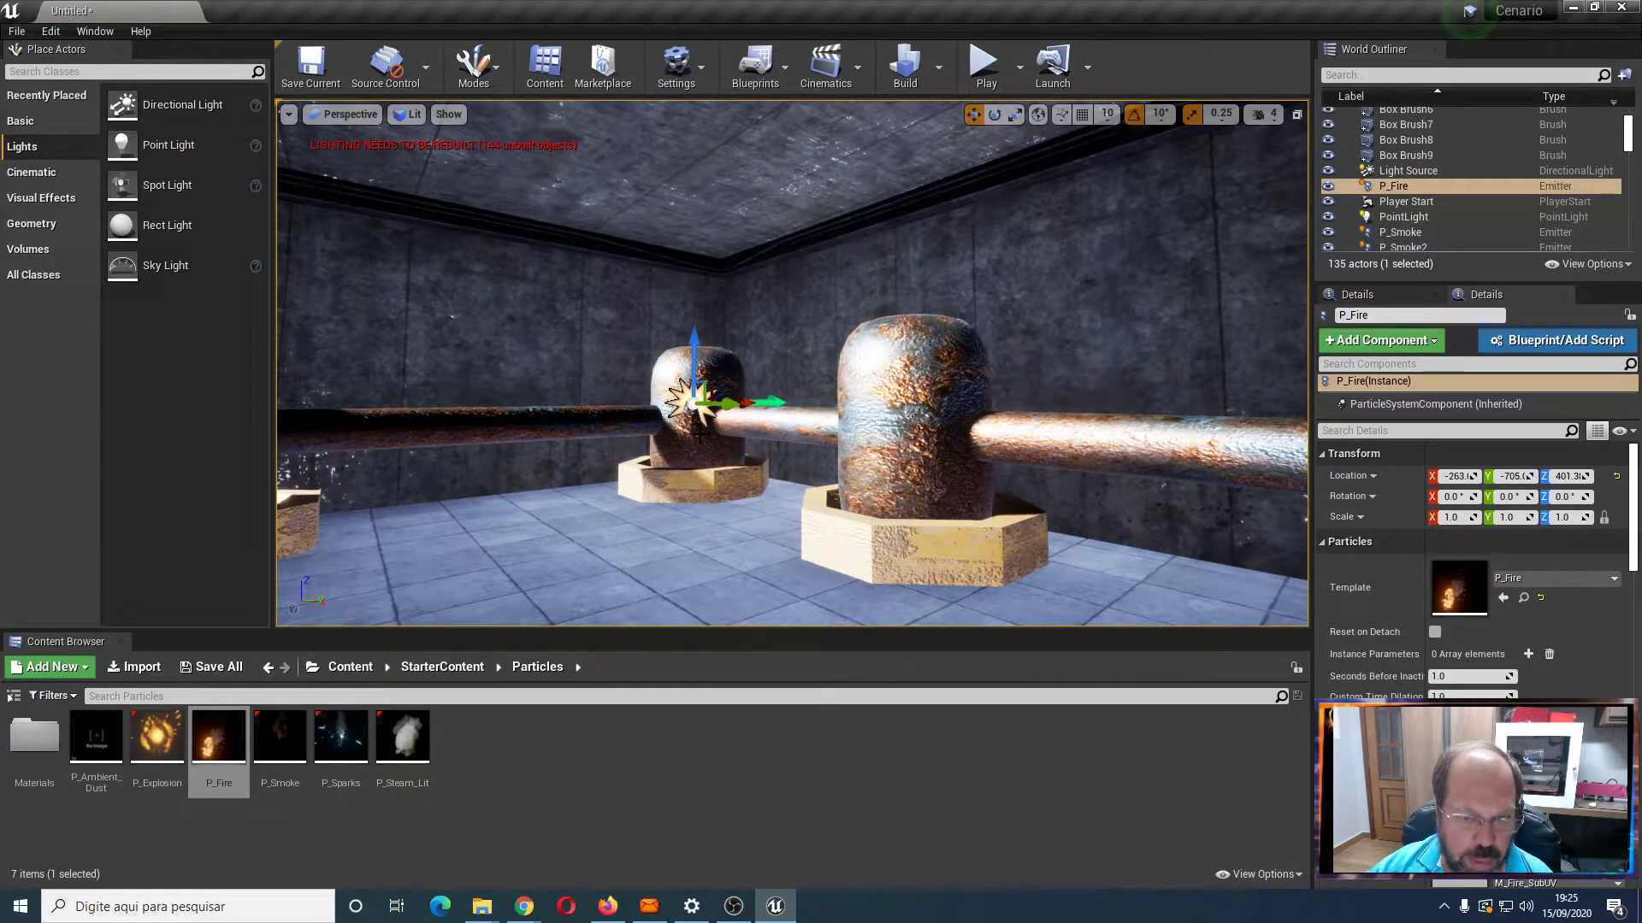
{"action": "left_click", "coordinate": [448, 115]}
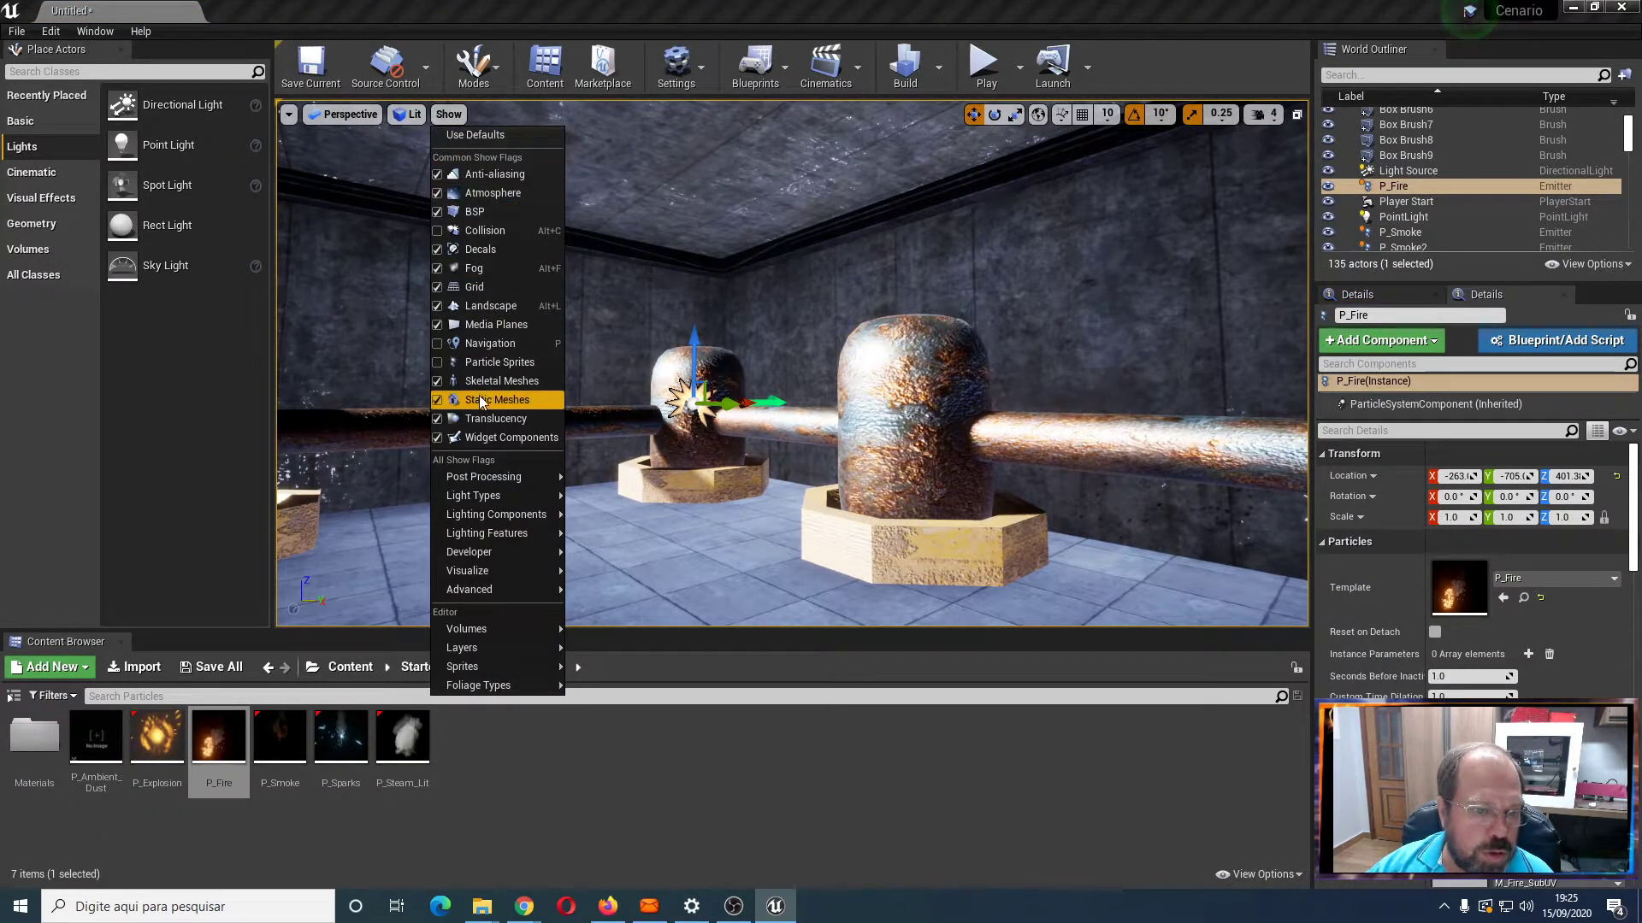
{"action": "left_click", "coordinate": [493, 364]}
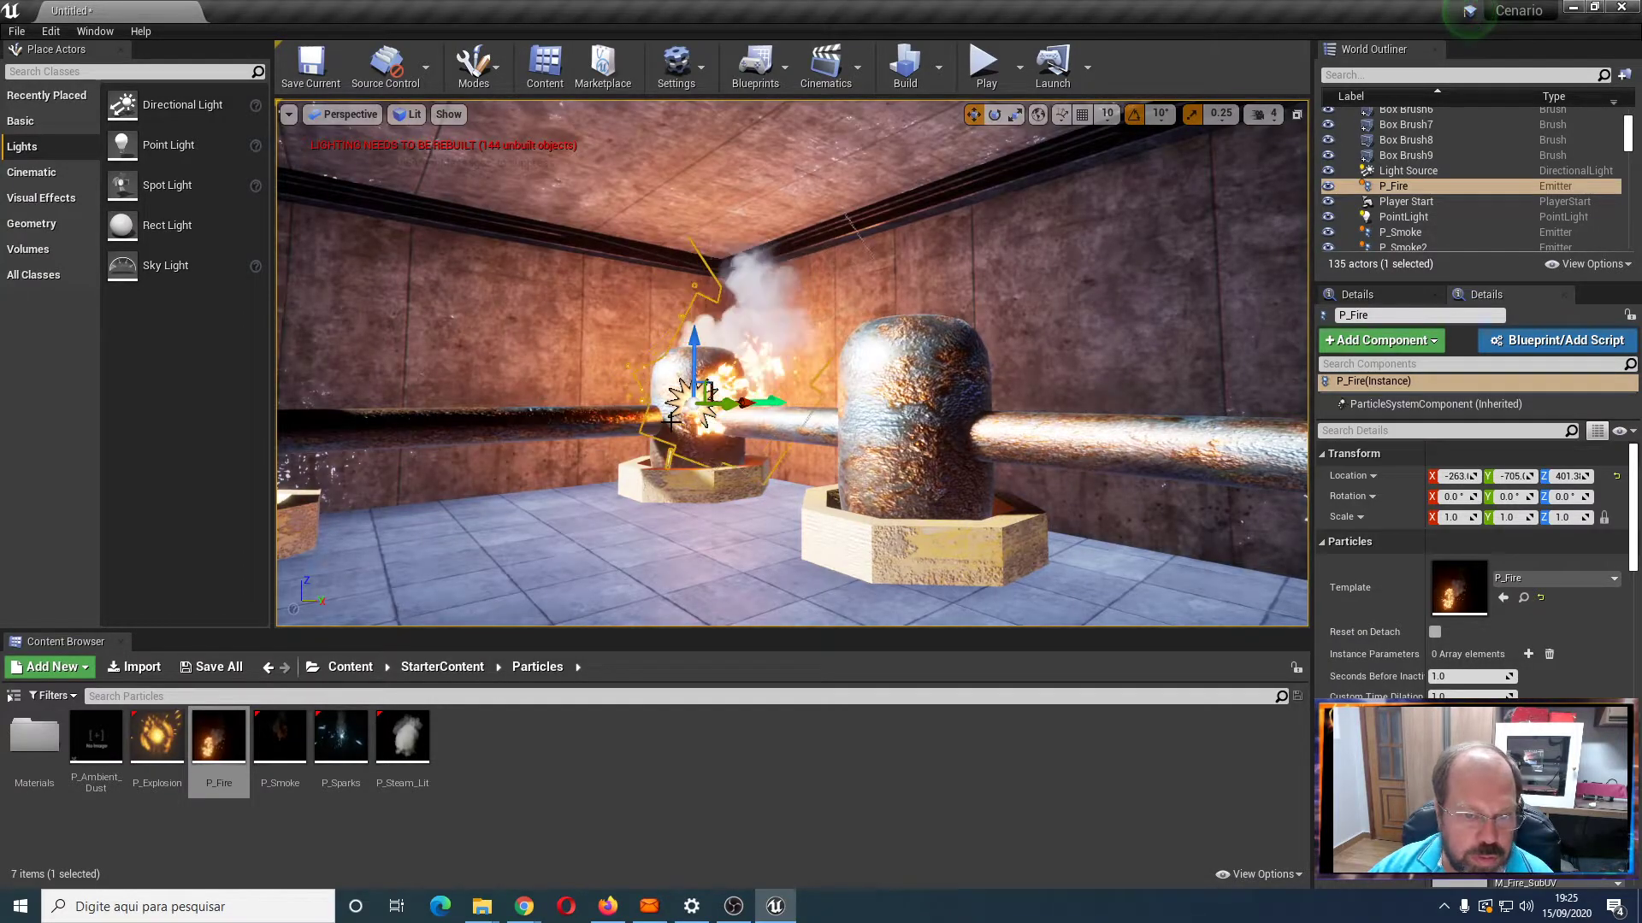
Move the fire emitter behind the corner capsule at about X -242, Y -751, Z 402, and deselect it
{"action": "left_click_drag", "start_coordinate": [693, 343], "coordinate": [692, 354]}
{"action": "left_click_drag", "start_coordinate": [732, 428], "coordinate": [725, 425]}
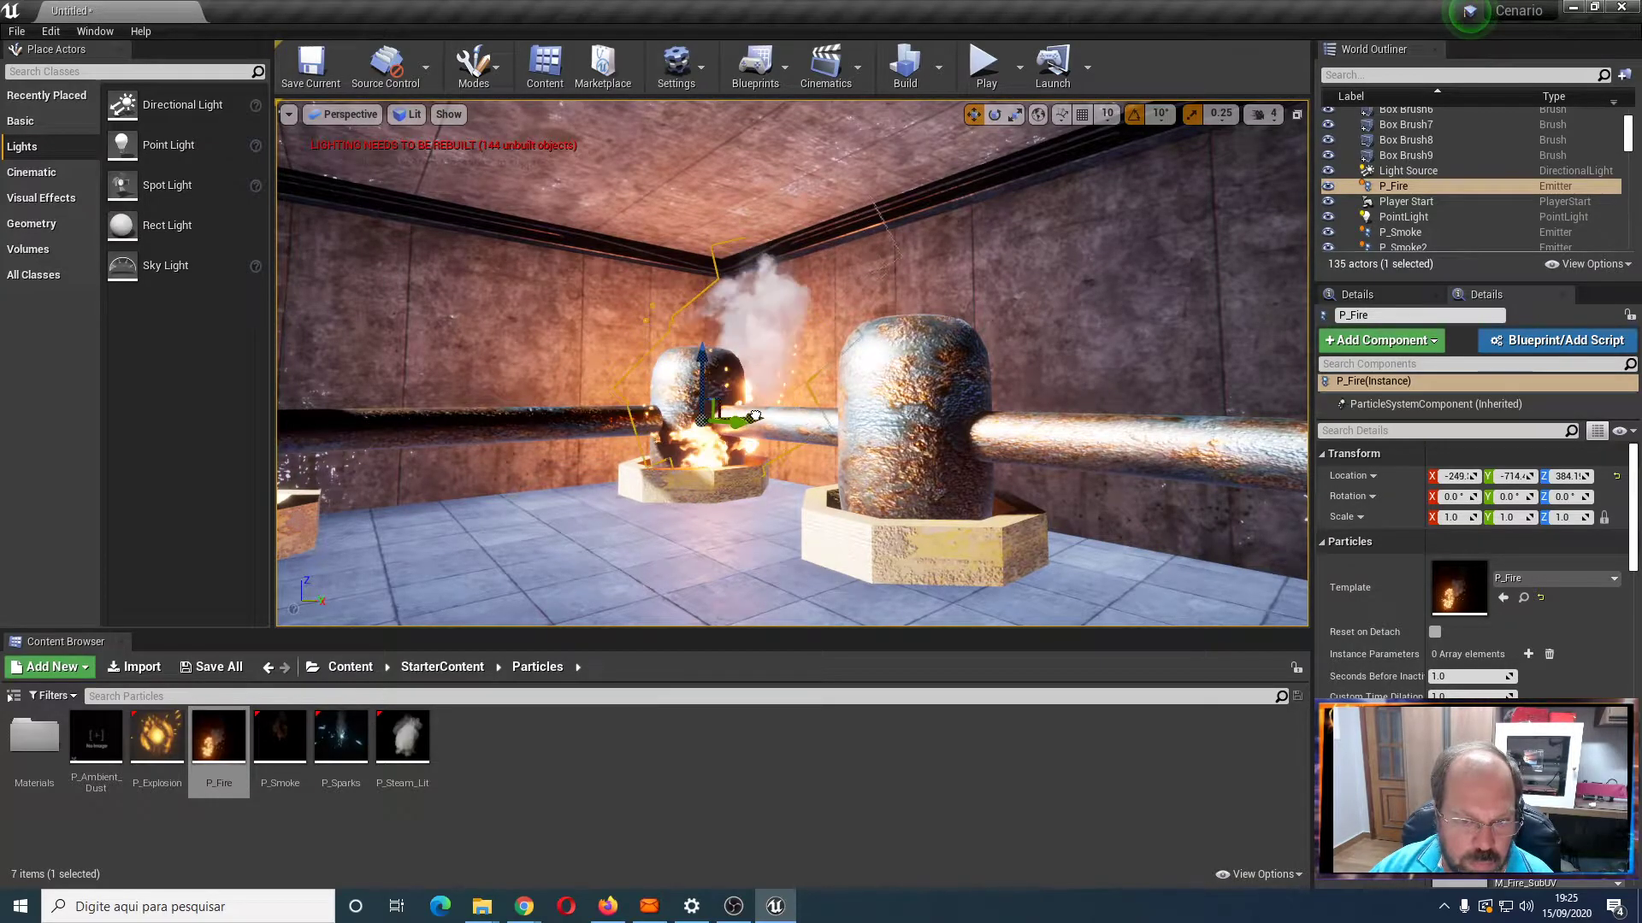
{"action": "left_click_drag", "start_coordinate": [712, 378], "coordinate": [681, 359]}
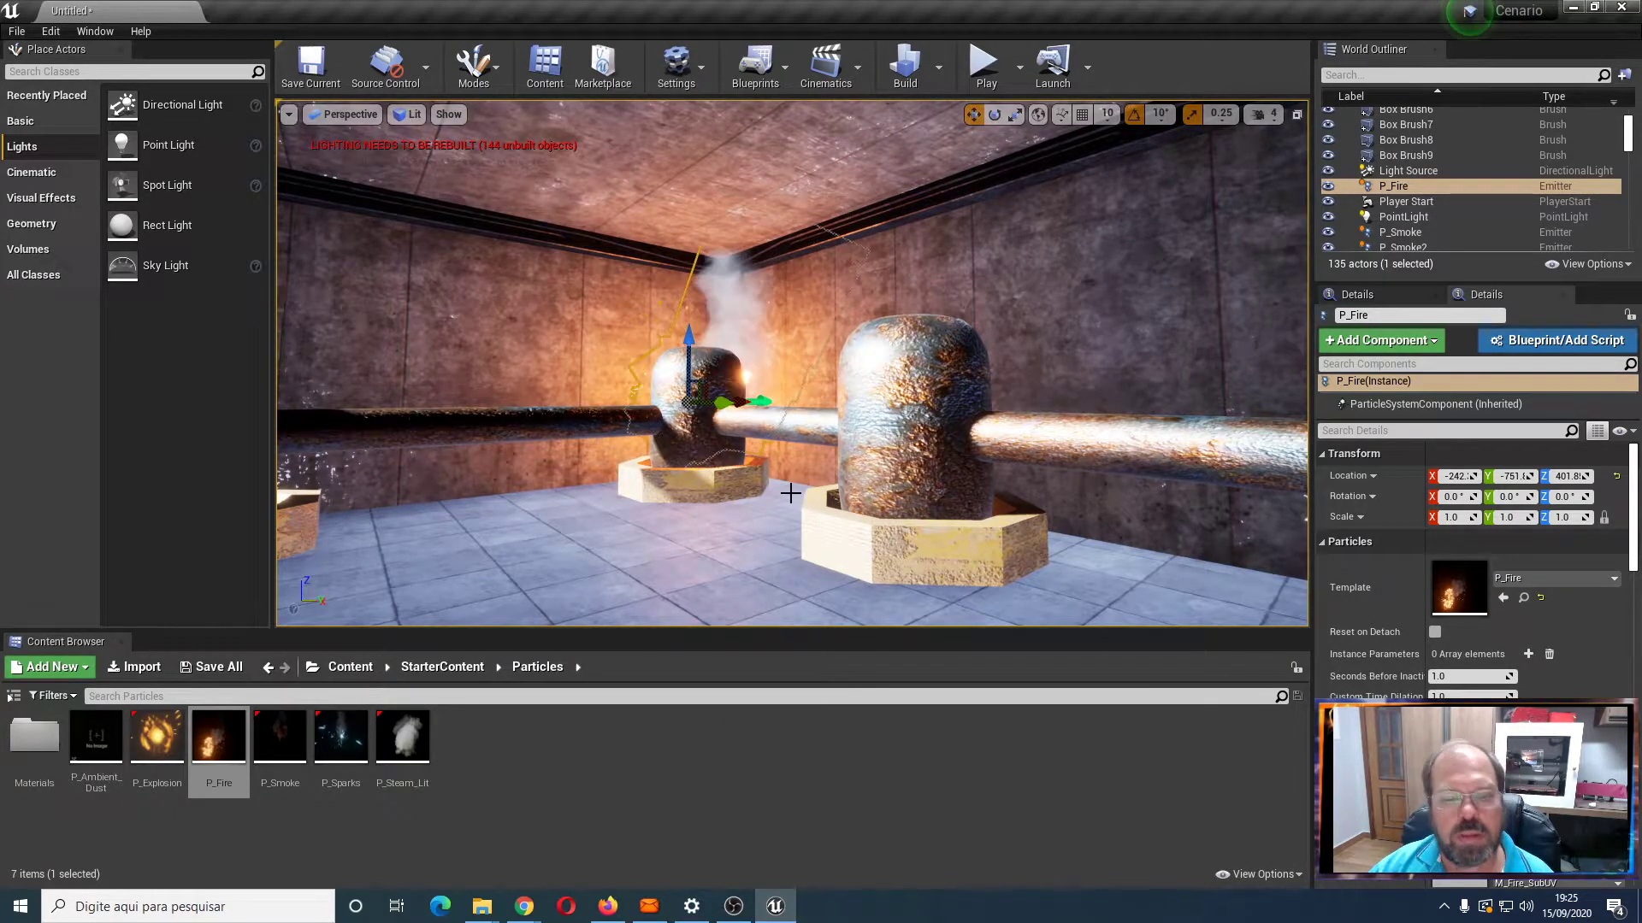
{"action": "left_click", "coordinate": [741, 520]}
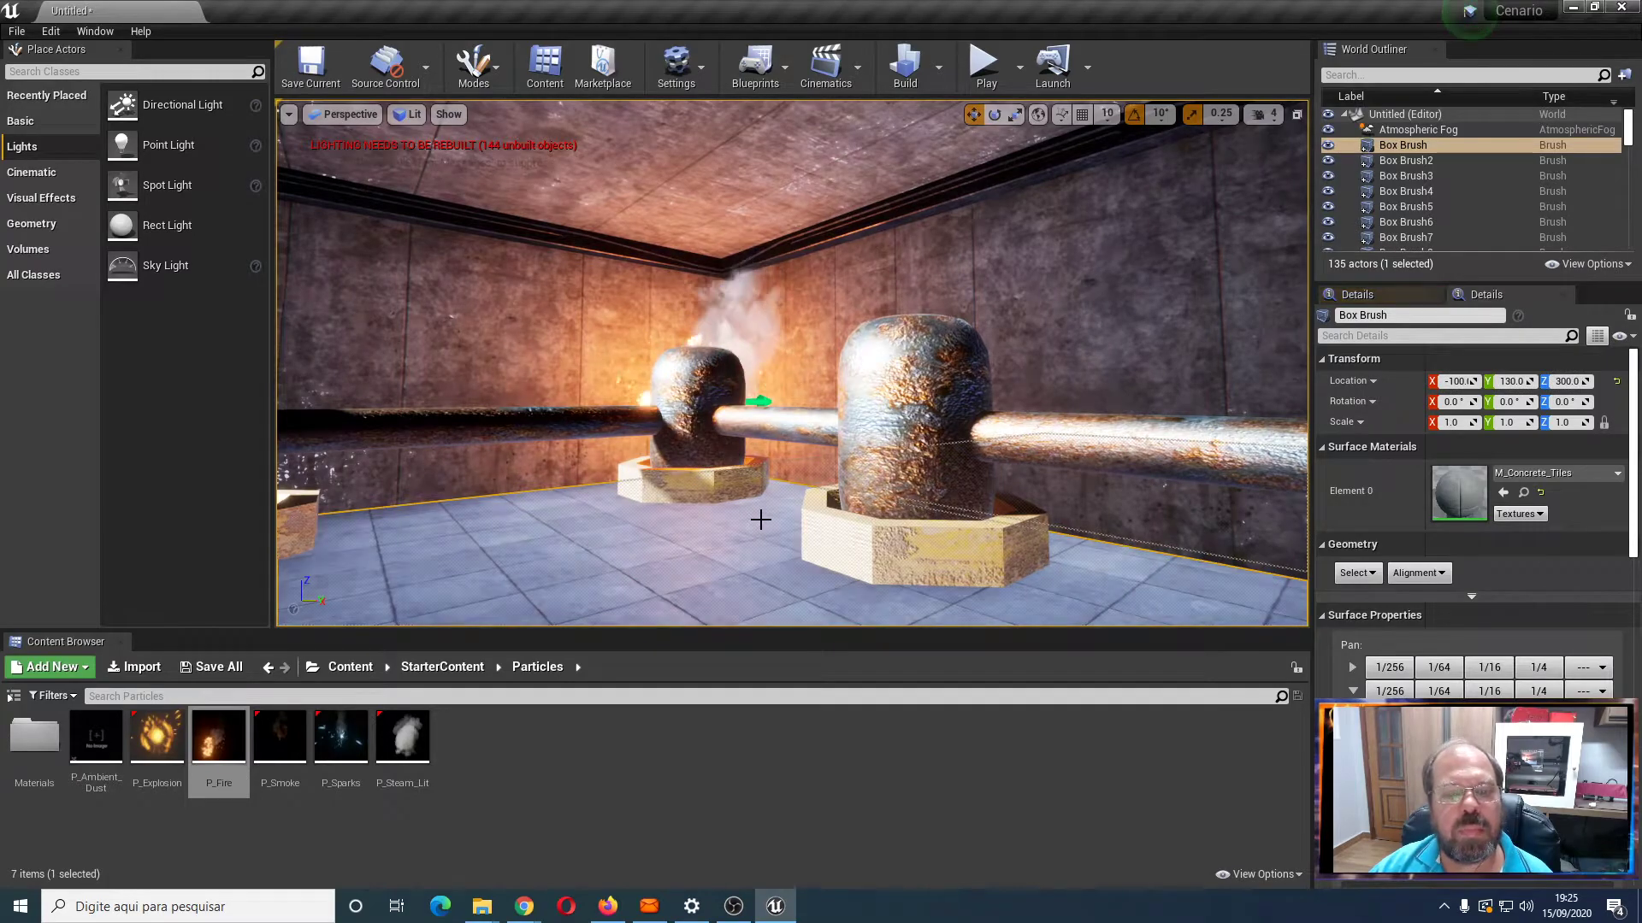
Place a P_Steam_Lit emitter on the corner capsule beside the fire, at about X -272, Y -714, Z 359
{"action": "left_click", "coordinate": [762, 399]}
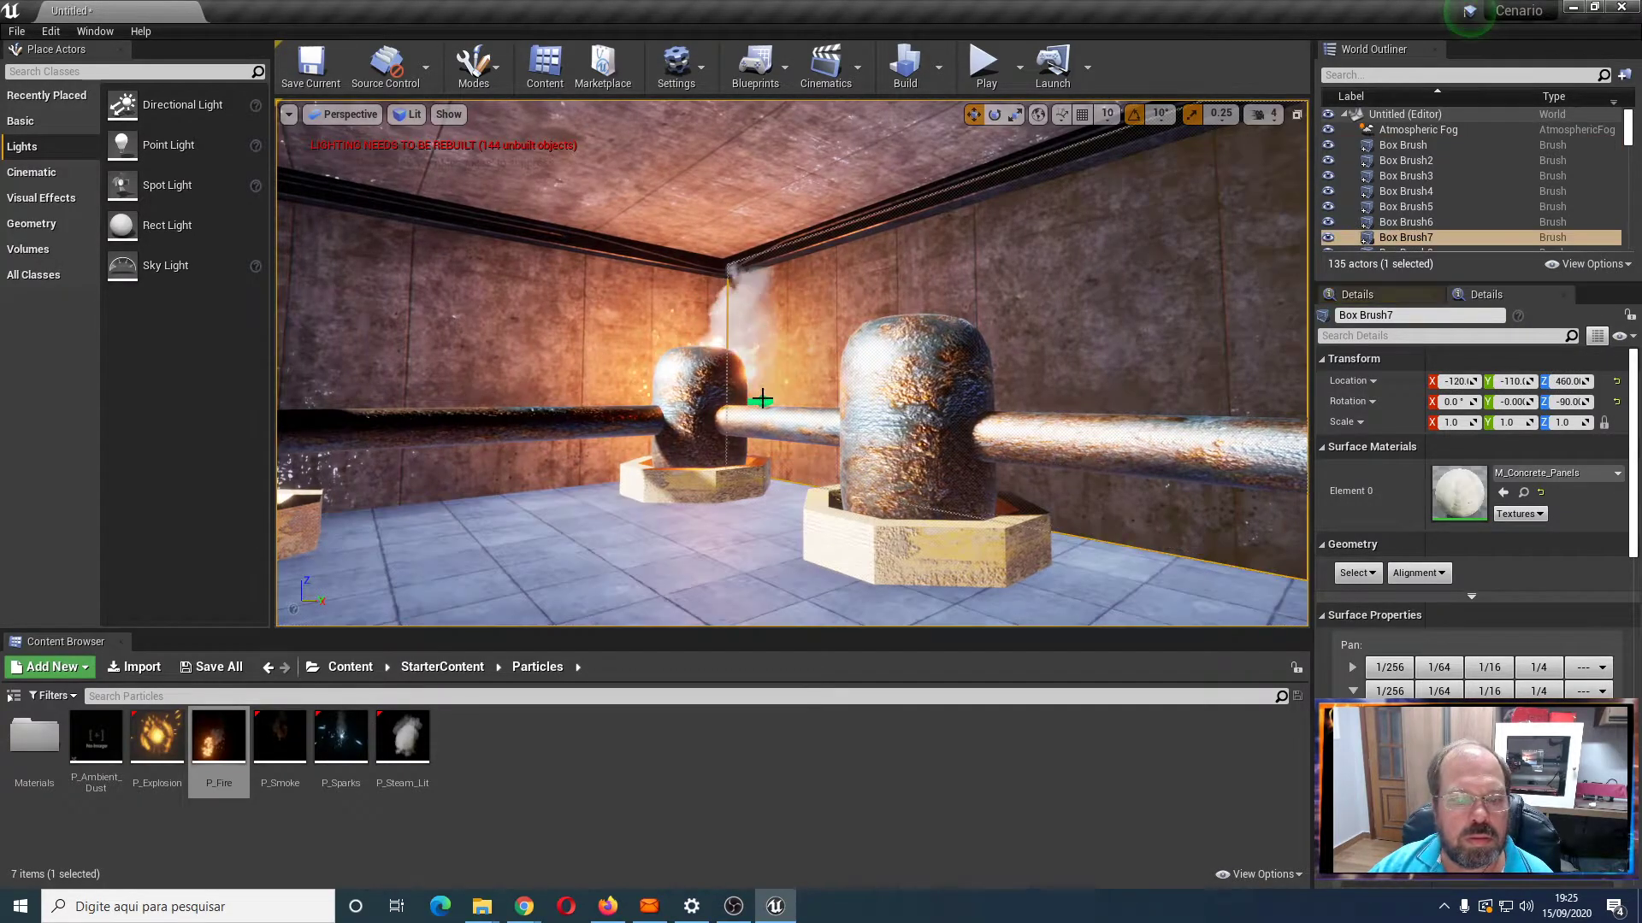
{"action": "left_click", "coordinate": [762, 399]}
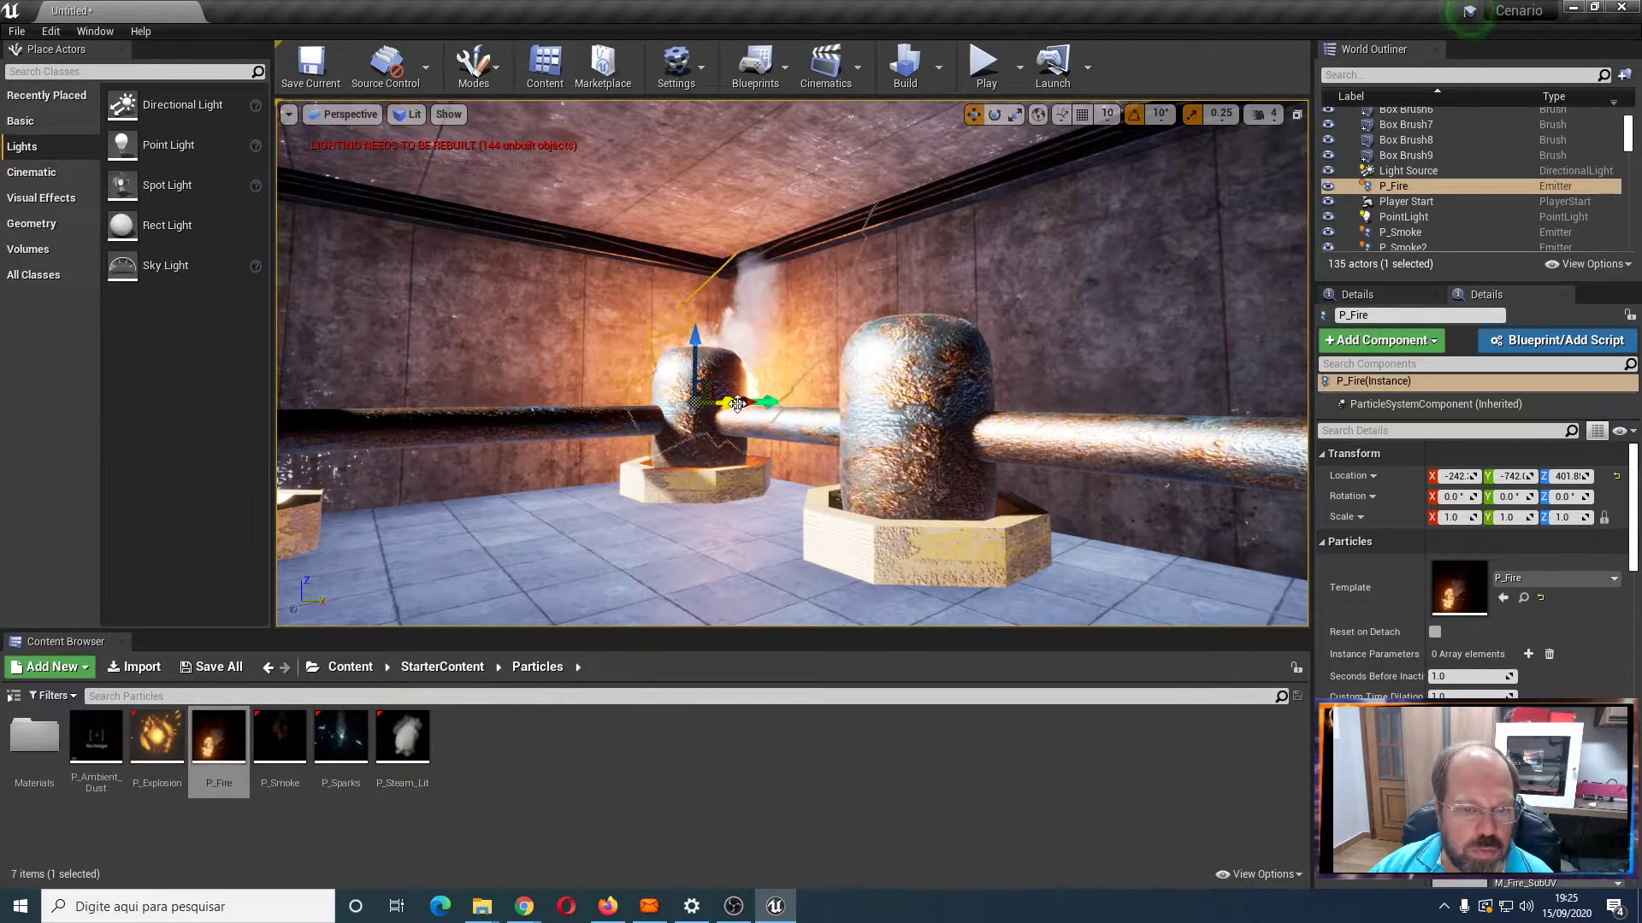
{"action": "right_click_drag", "start_coordinate": [770, 401], "coordinate": [749, 400]}
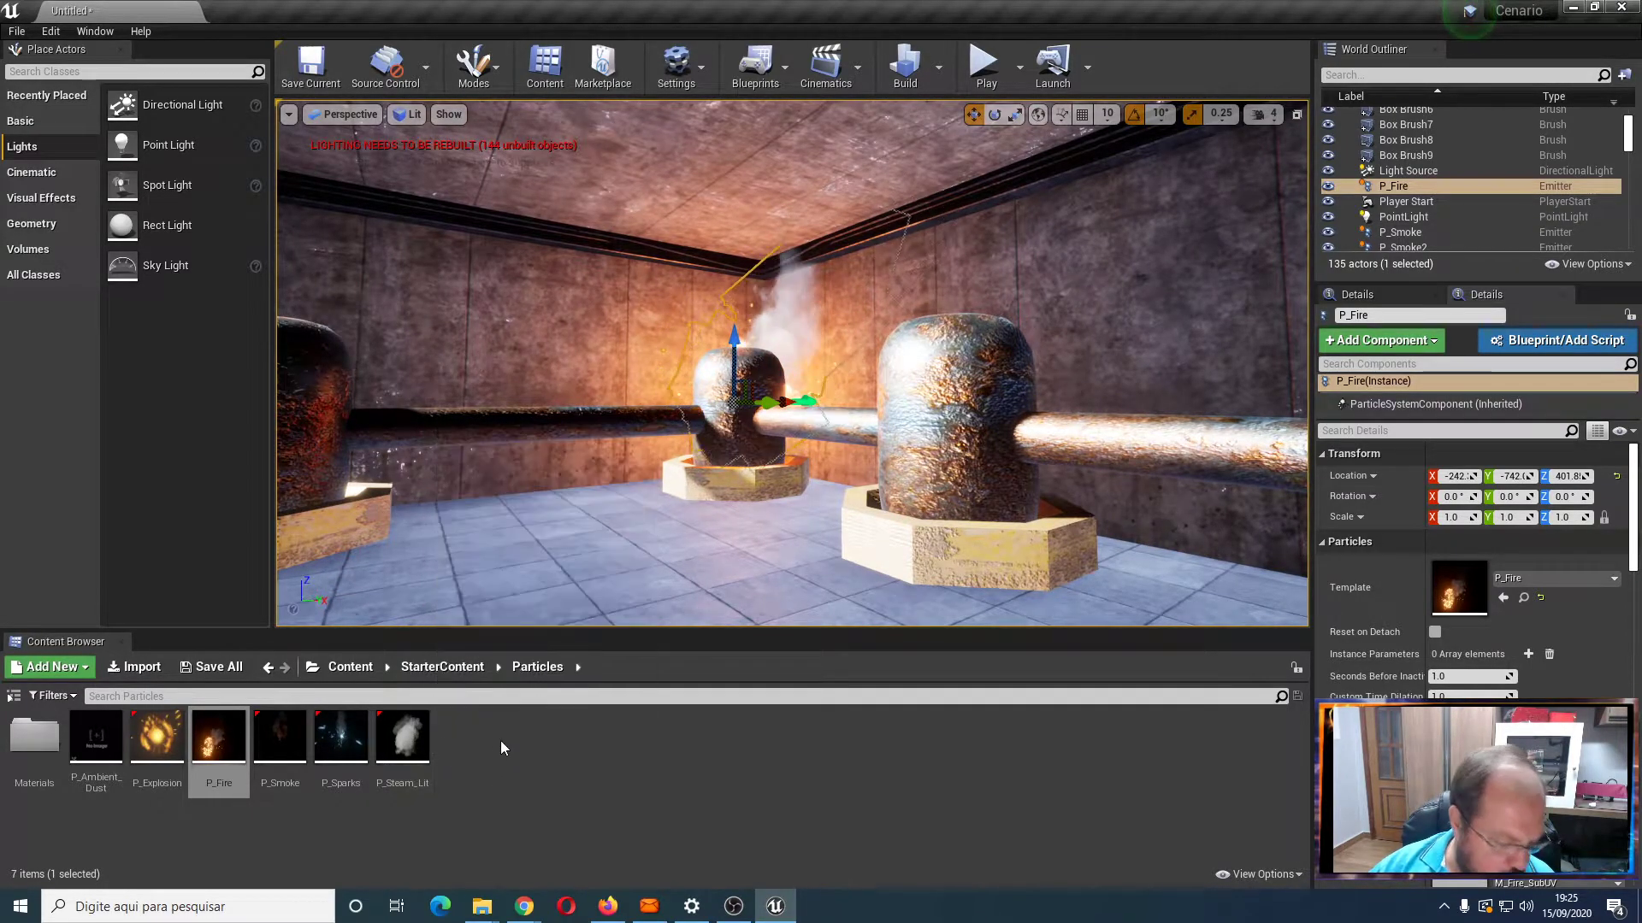
{"action": "left_click_drag", "start_coordinate": [402, 737], "coordinate": [715, 446]}
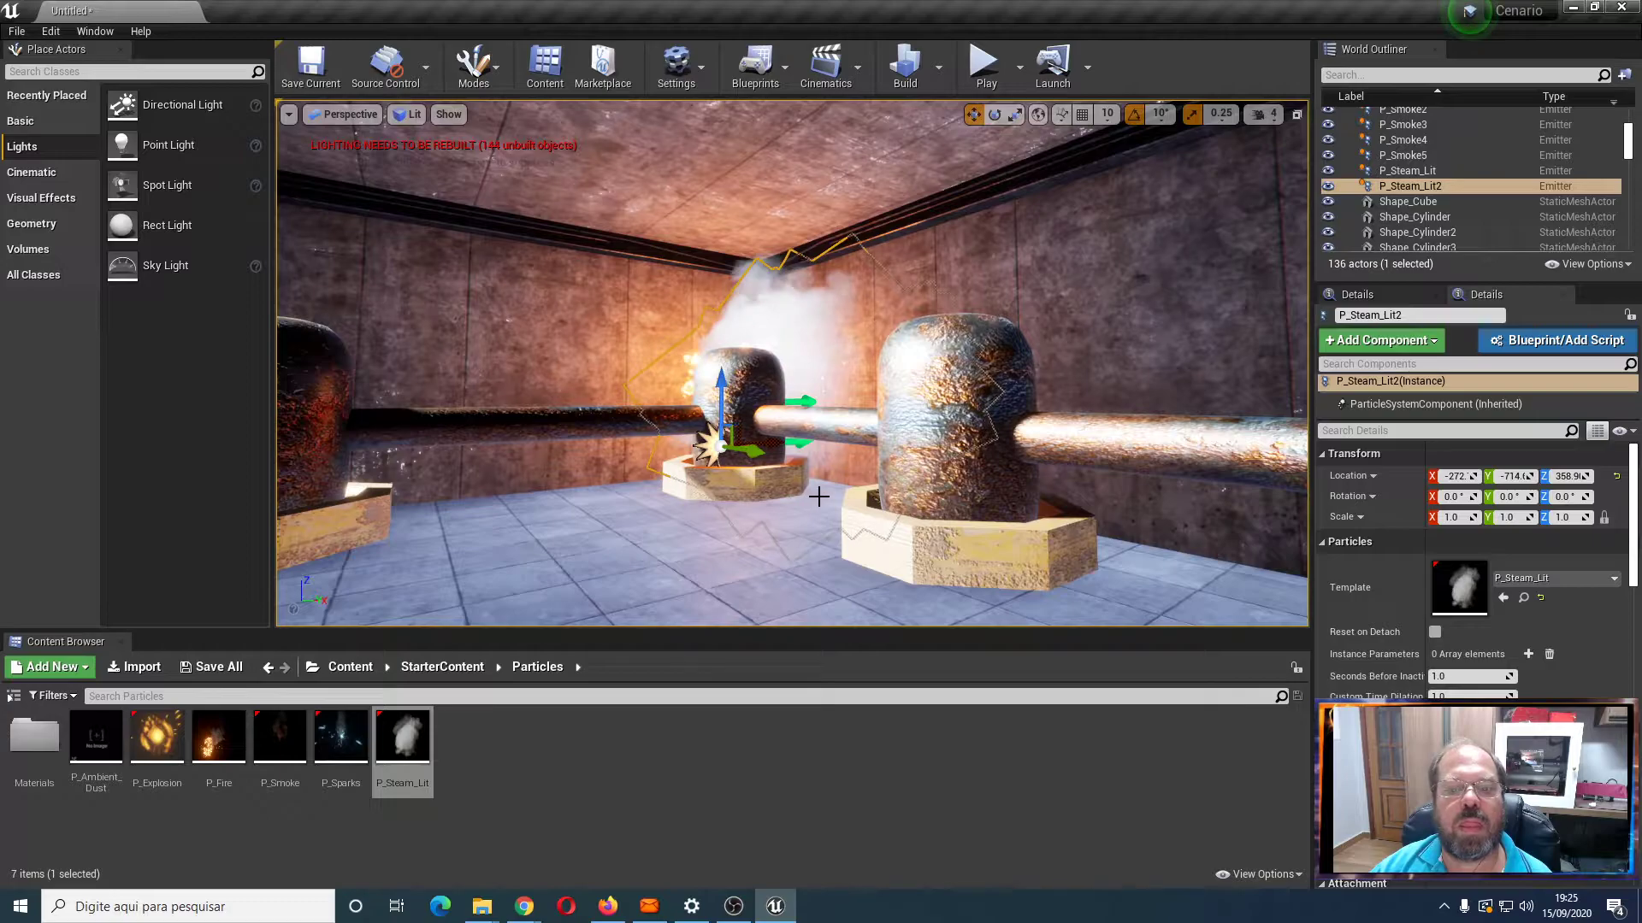
{"action": "right_click_drag", "start_coordinate": [863, 495], "coordinate": [895, 510]}
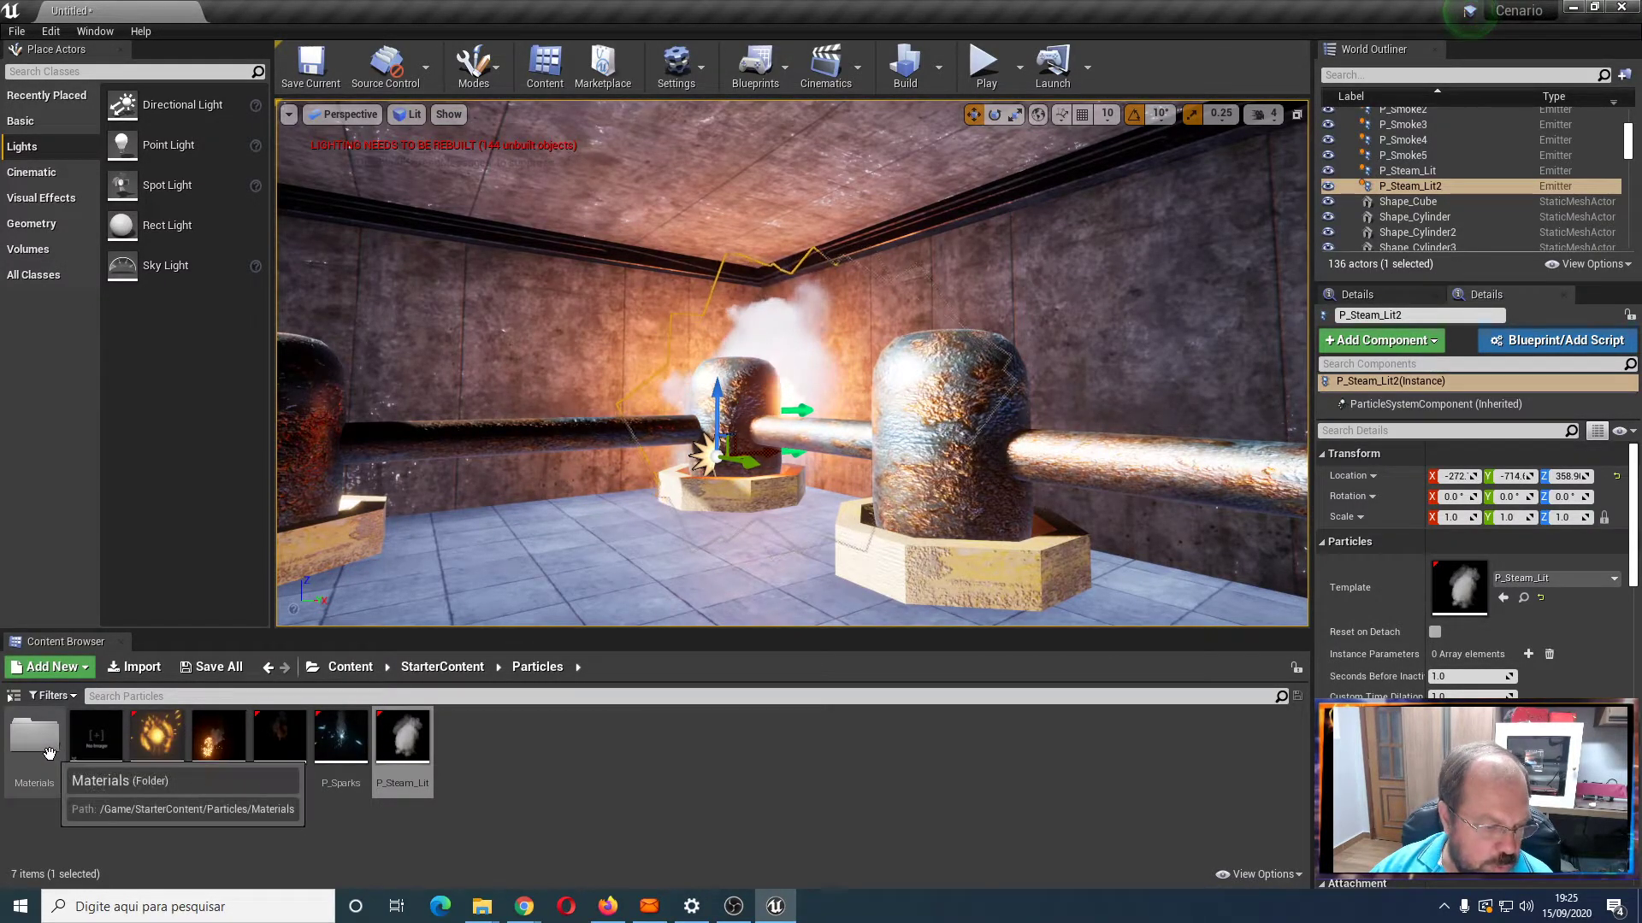
Open the StarterContent Audio folder and place the Fire01_Cue sound on the burning corner capsule
{"action": "left_click", "coordinate": [350, 667]}
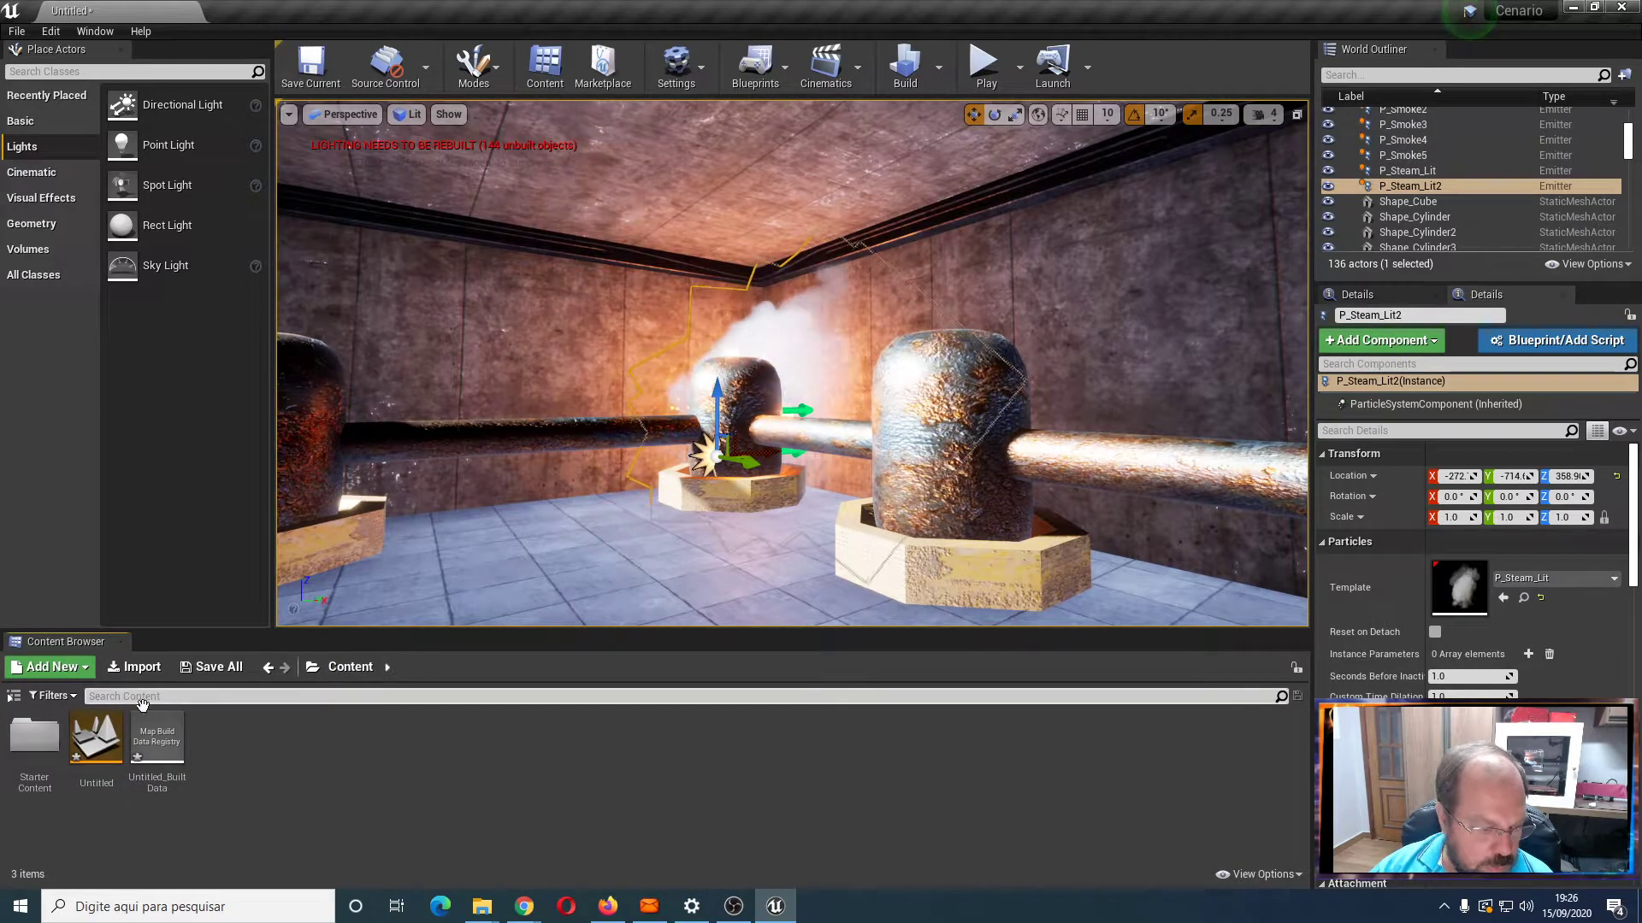
{"action": "double_click", "coordinate": [39, 749]}
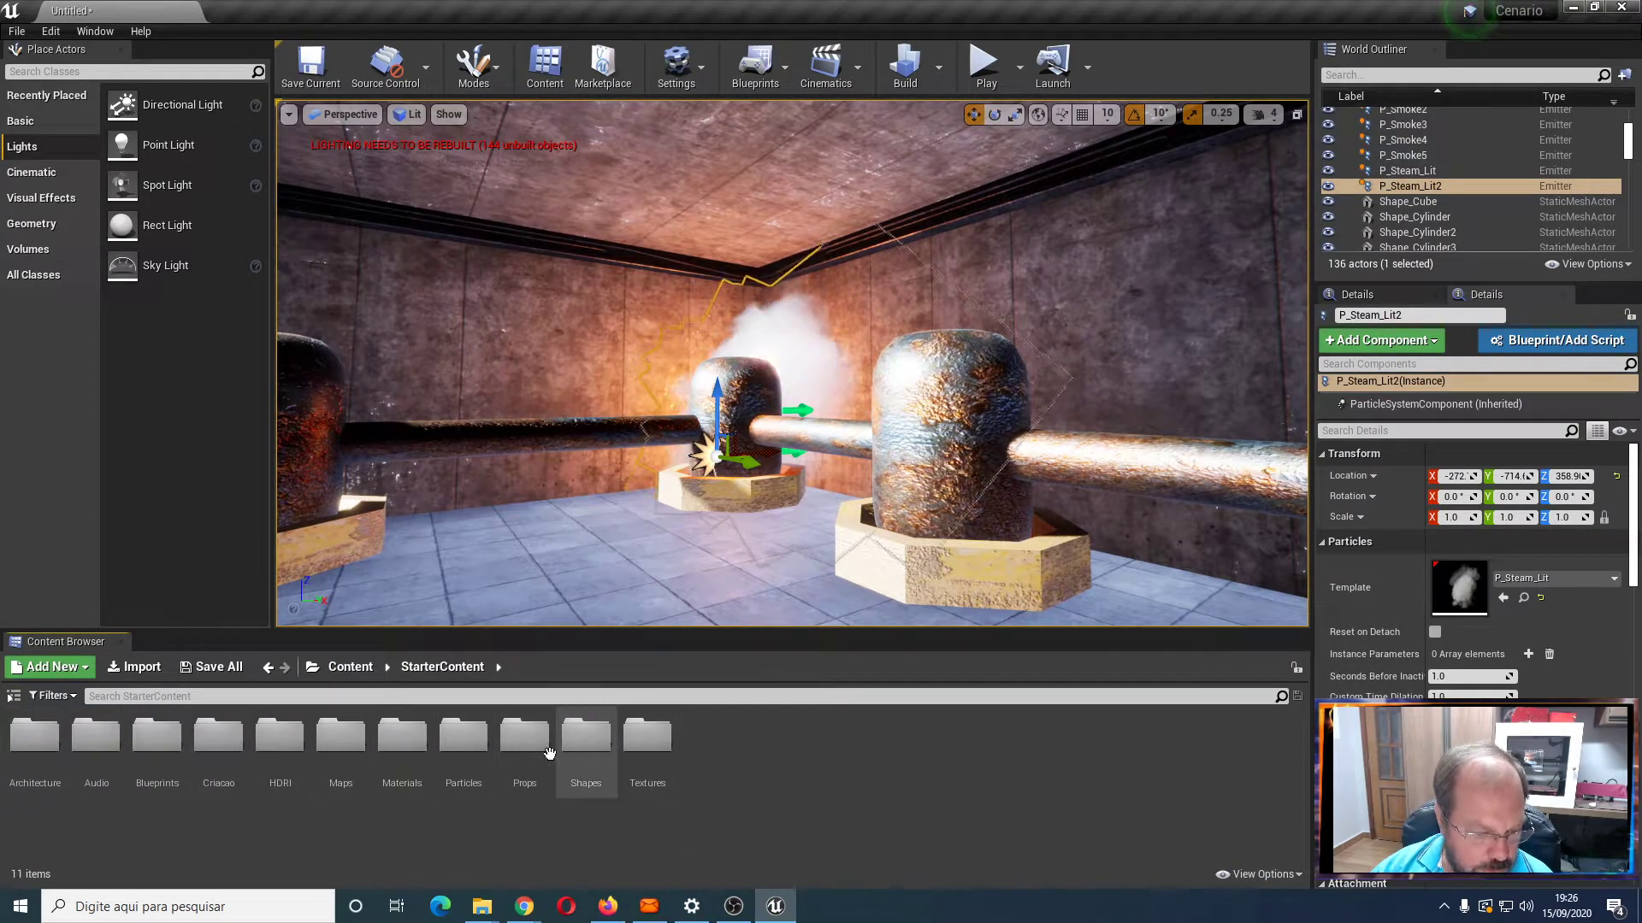
{"action": "left_click", "coordinate": [104, 737]}
{"action": "double_click", "coordinate": [104, 737]}
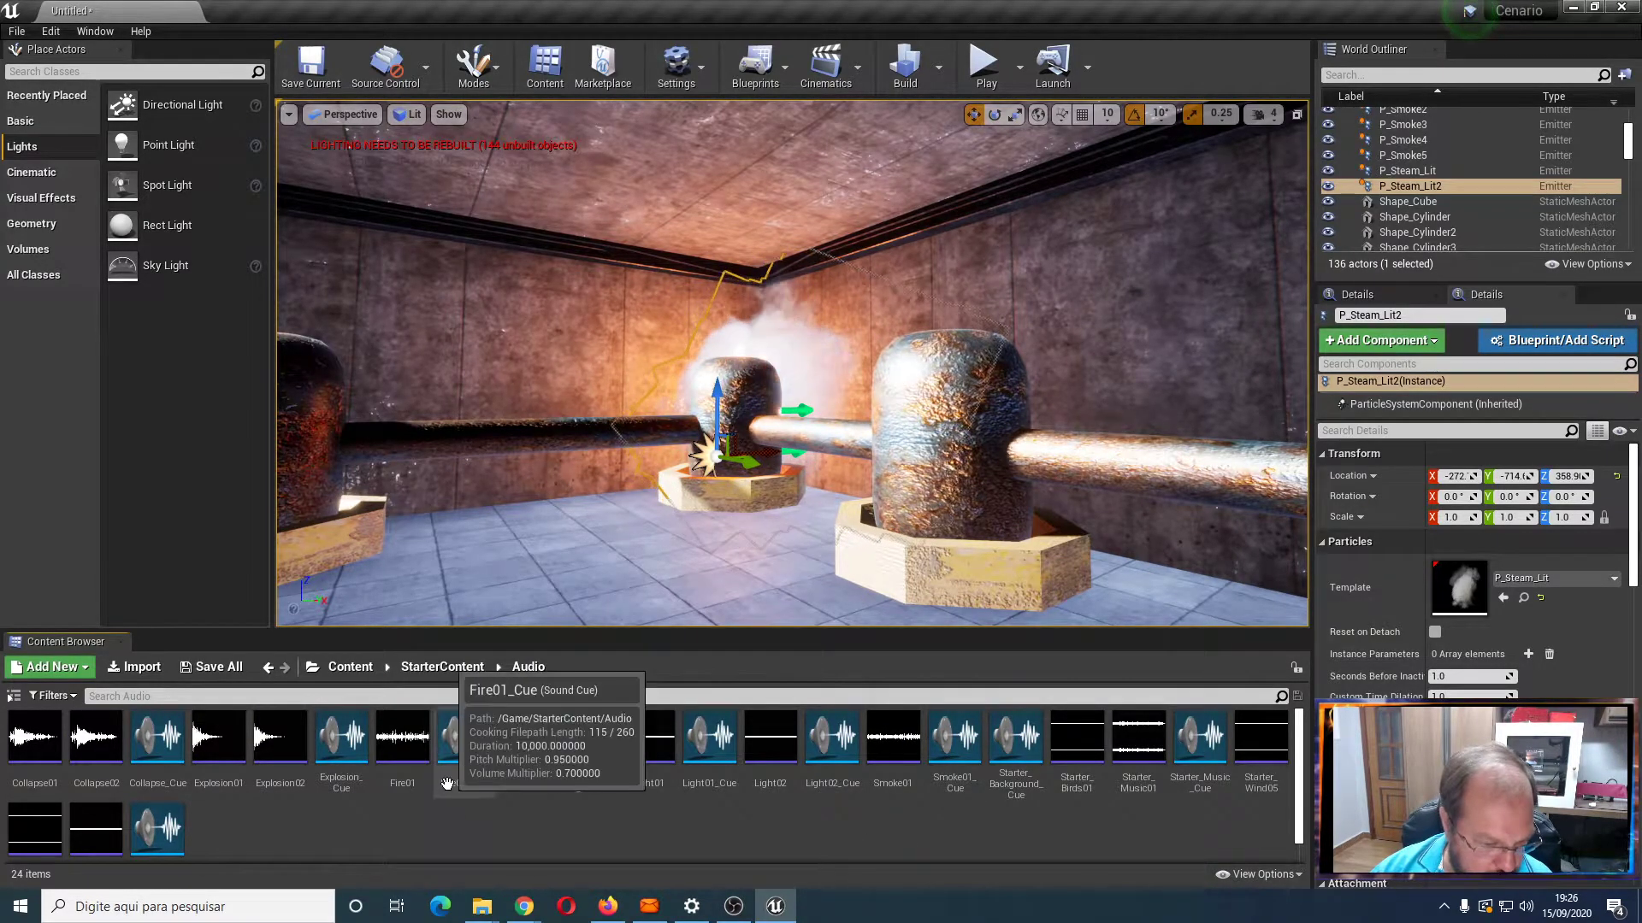
{"action": "left_click_drag", "start_coordinate": [464, 737], "coordinate": [695, 494]}
{"action": "left_click", "coordinate": [714, 525]}
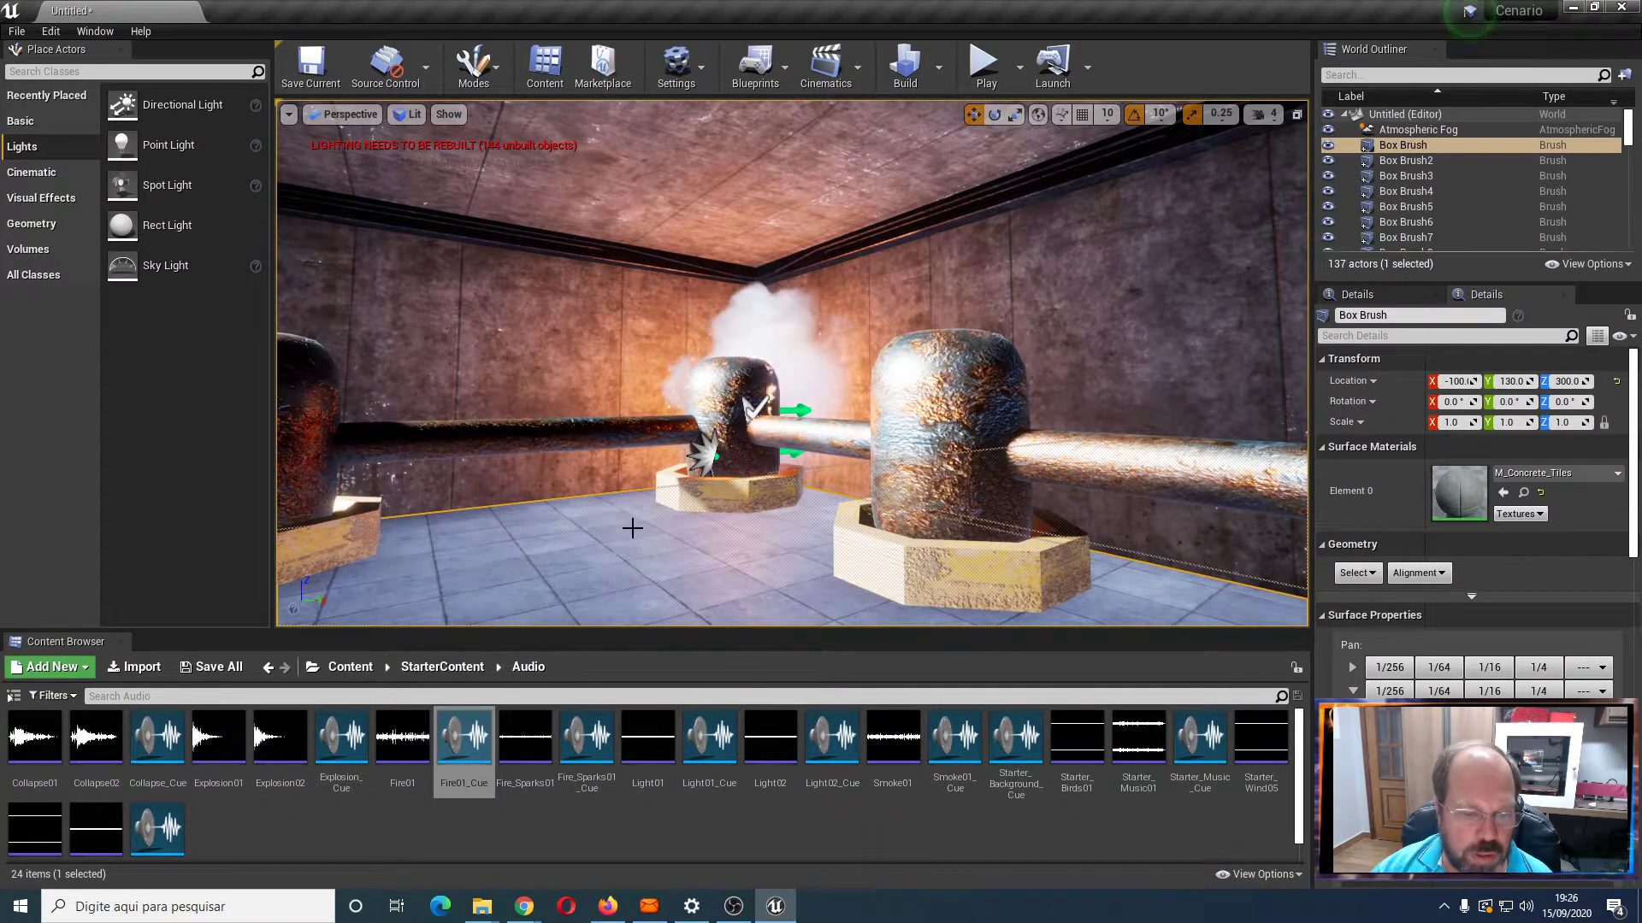
Play the level from beside the burning corner capsule, move nearer and farther to check the fire sound, and stop
{"action": "right_click", "coordinate": [567, 251]}
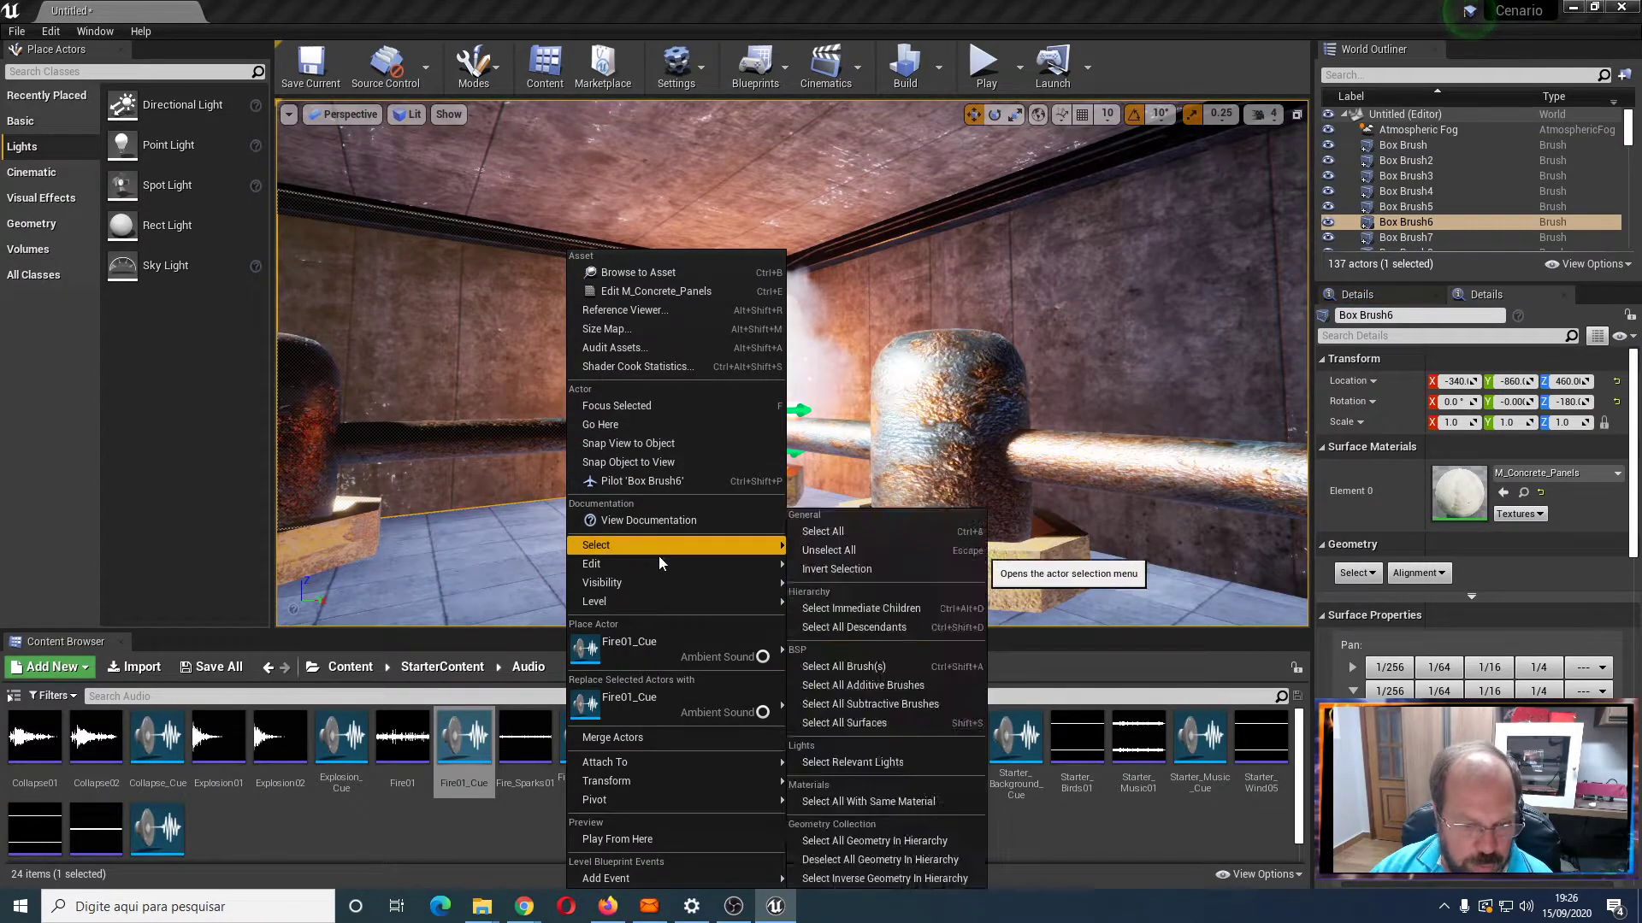
{"action": "left_click", "coordinate": [641, 837]}
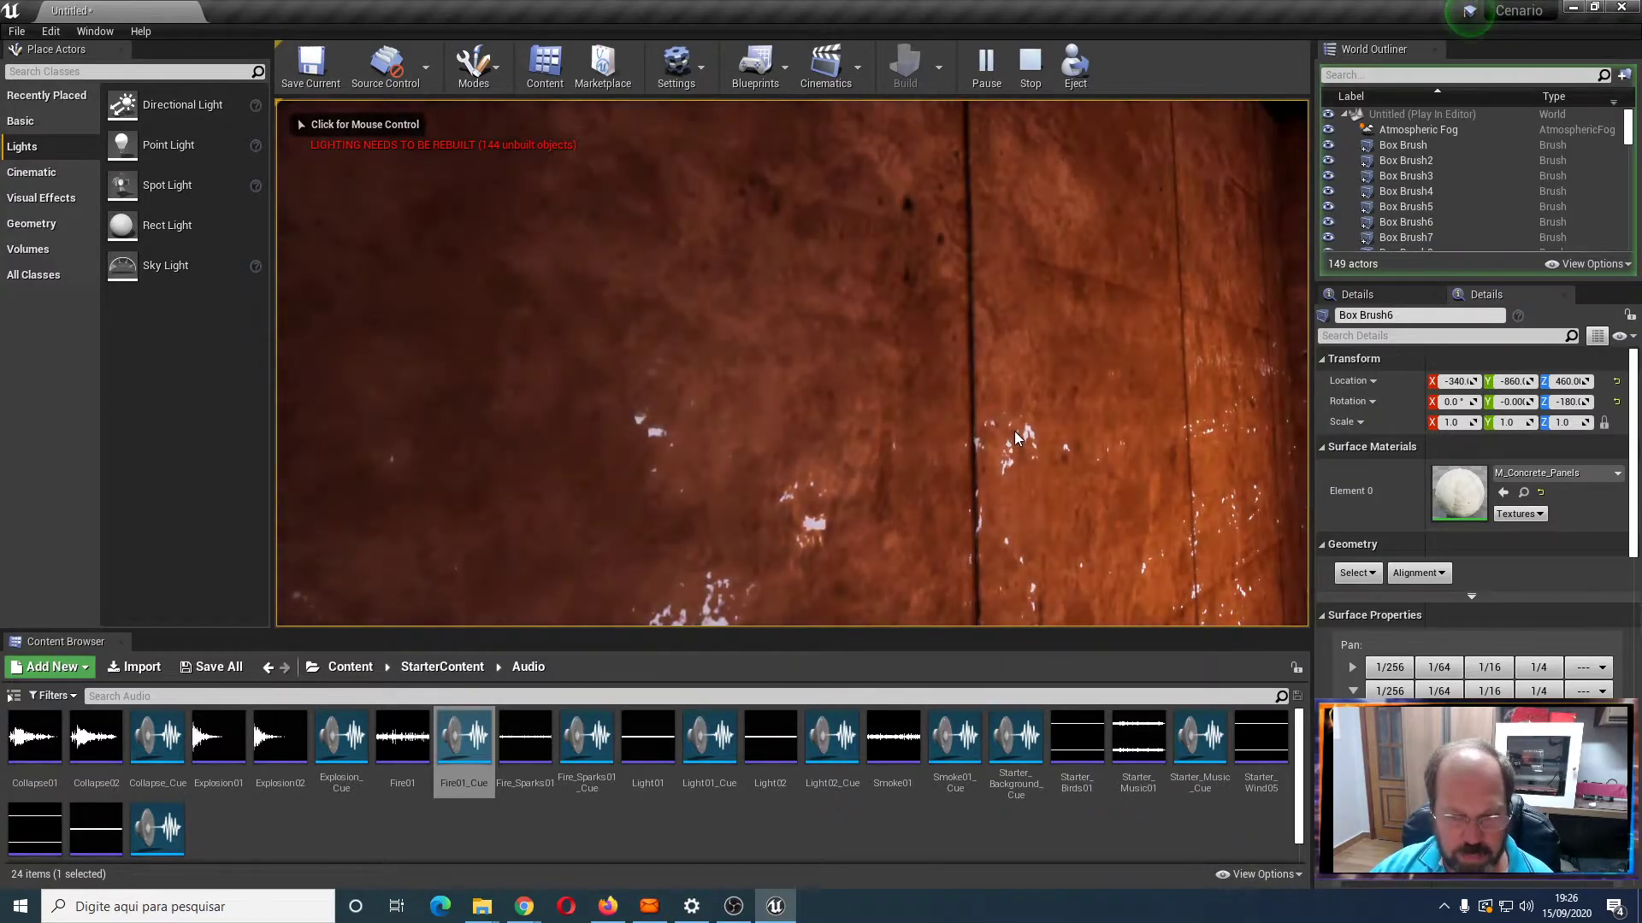
{"action": "left_click", "coordinate": [1015, 438]}
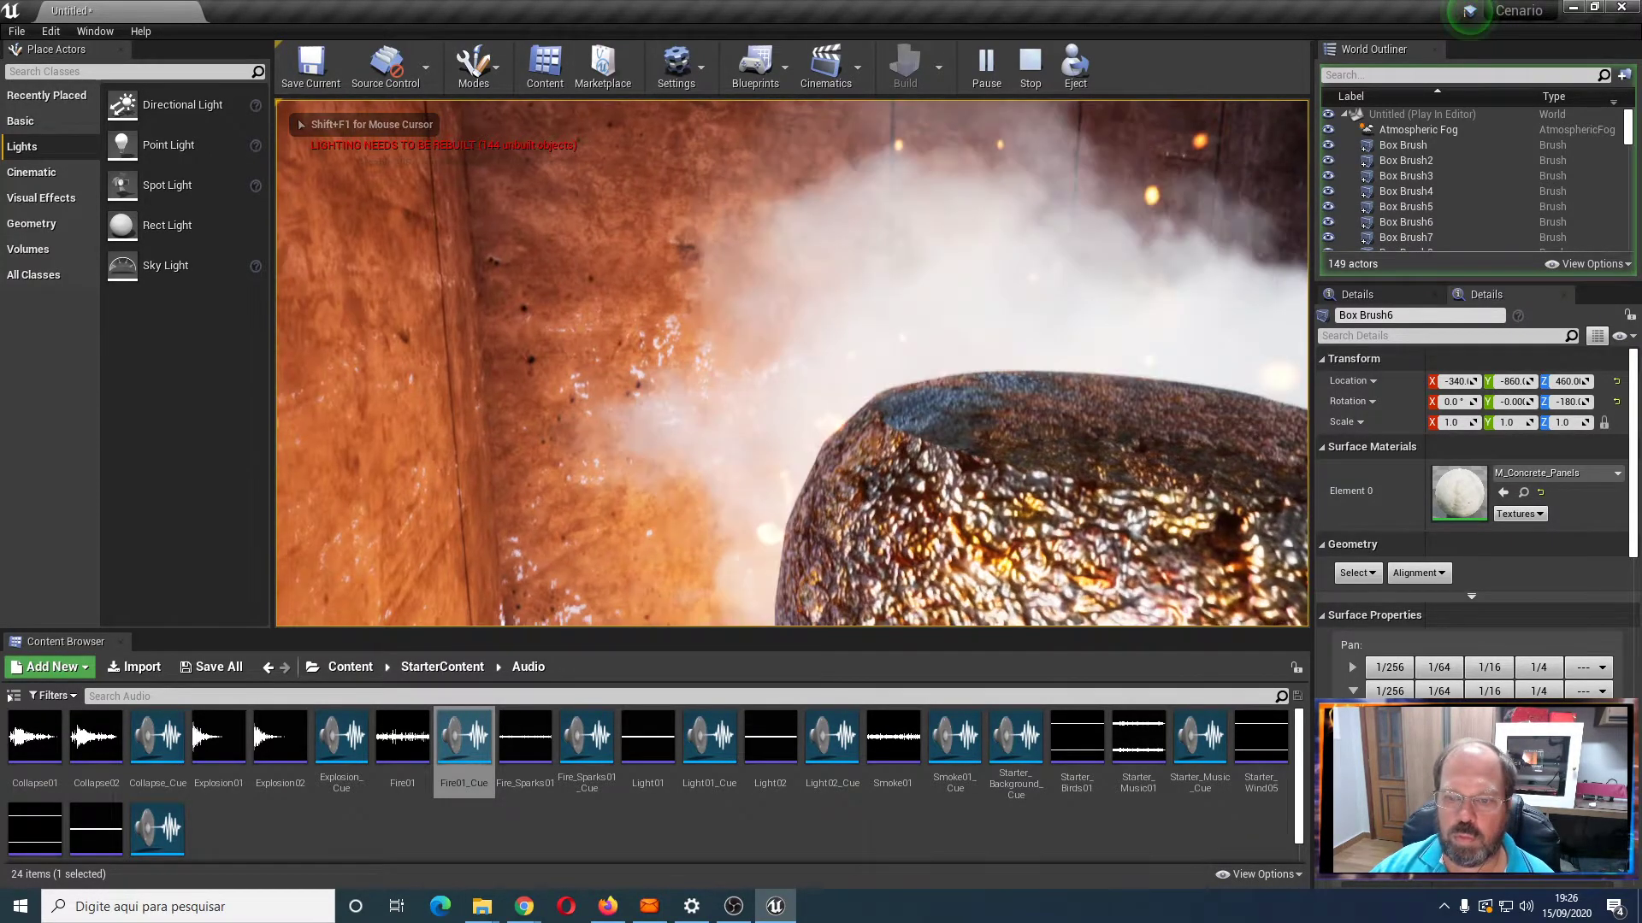
{"action": "key", "text": "s"}
{"action": "key", "text": "s"}
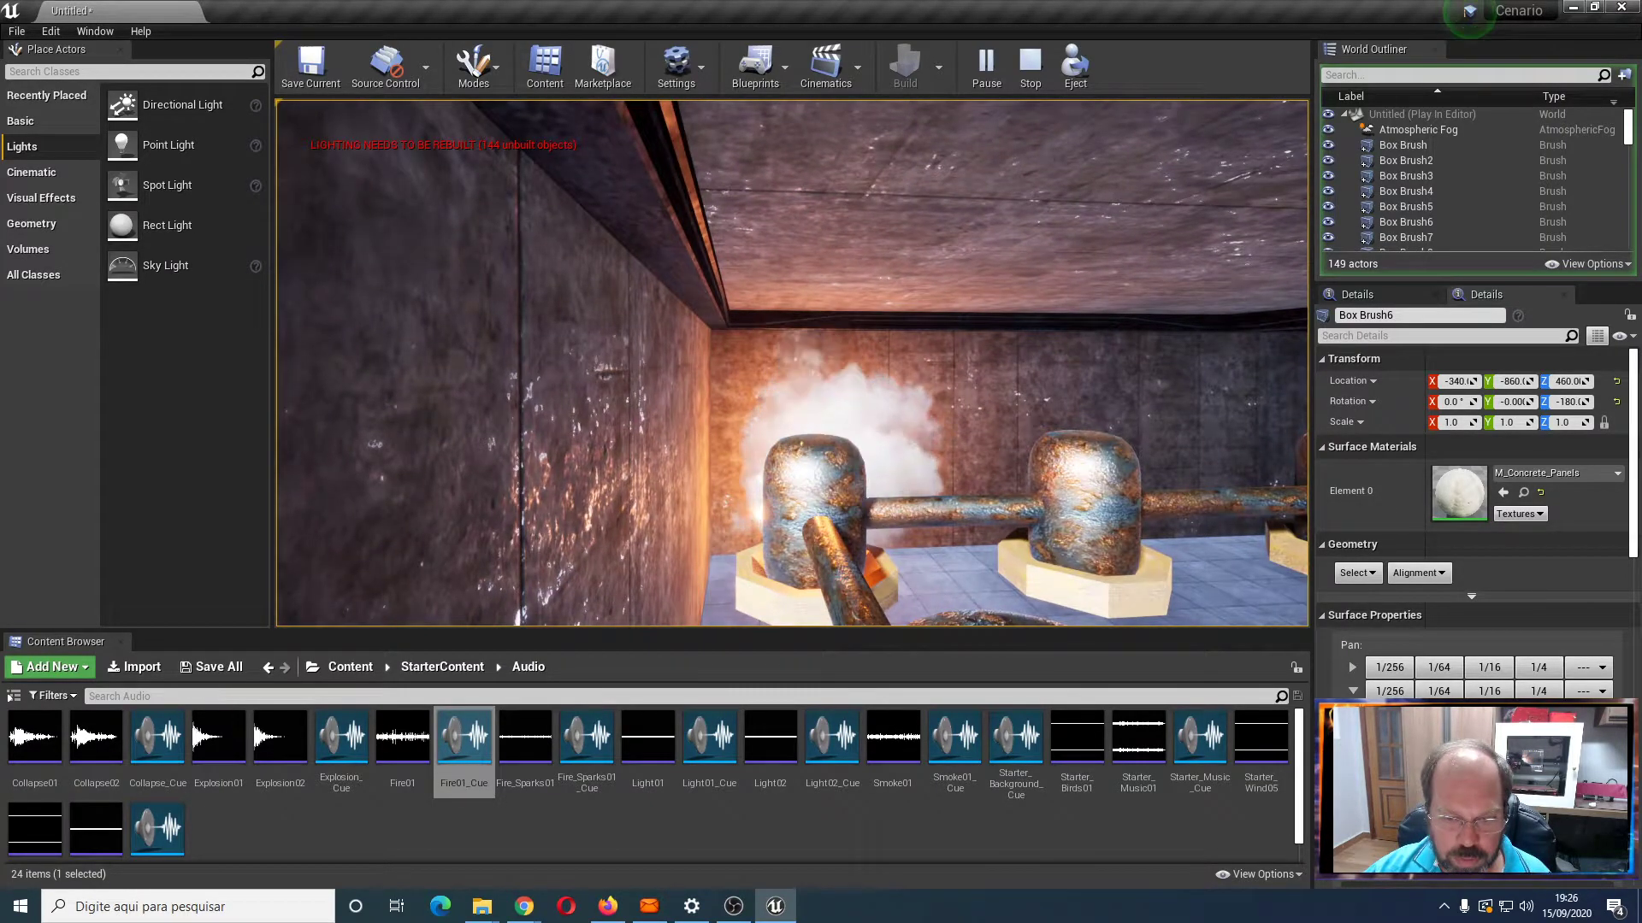
{"action": "key", "text": "w"}
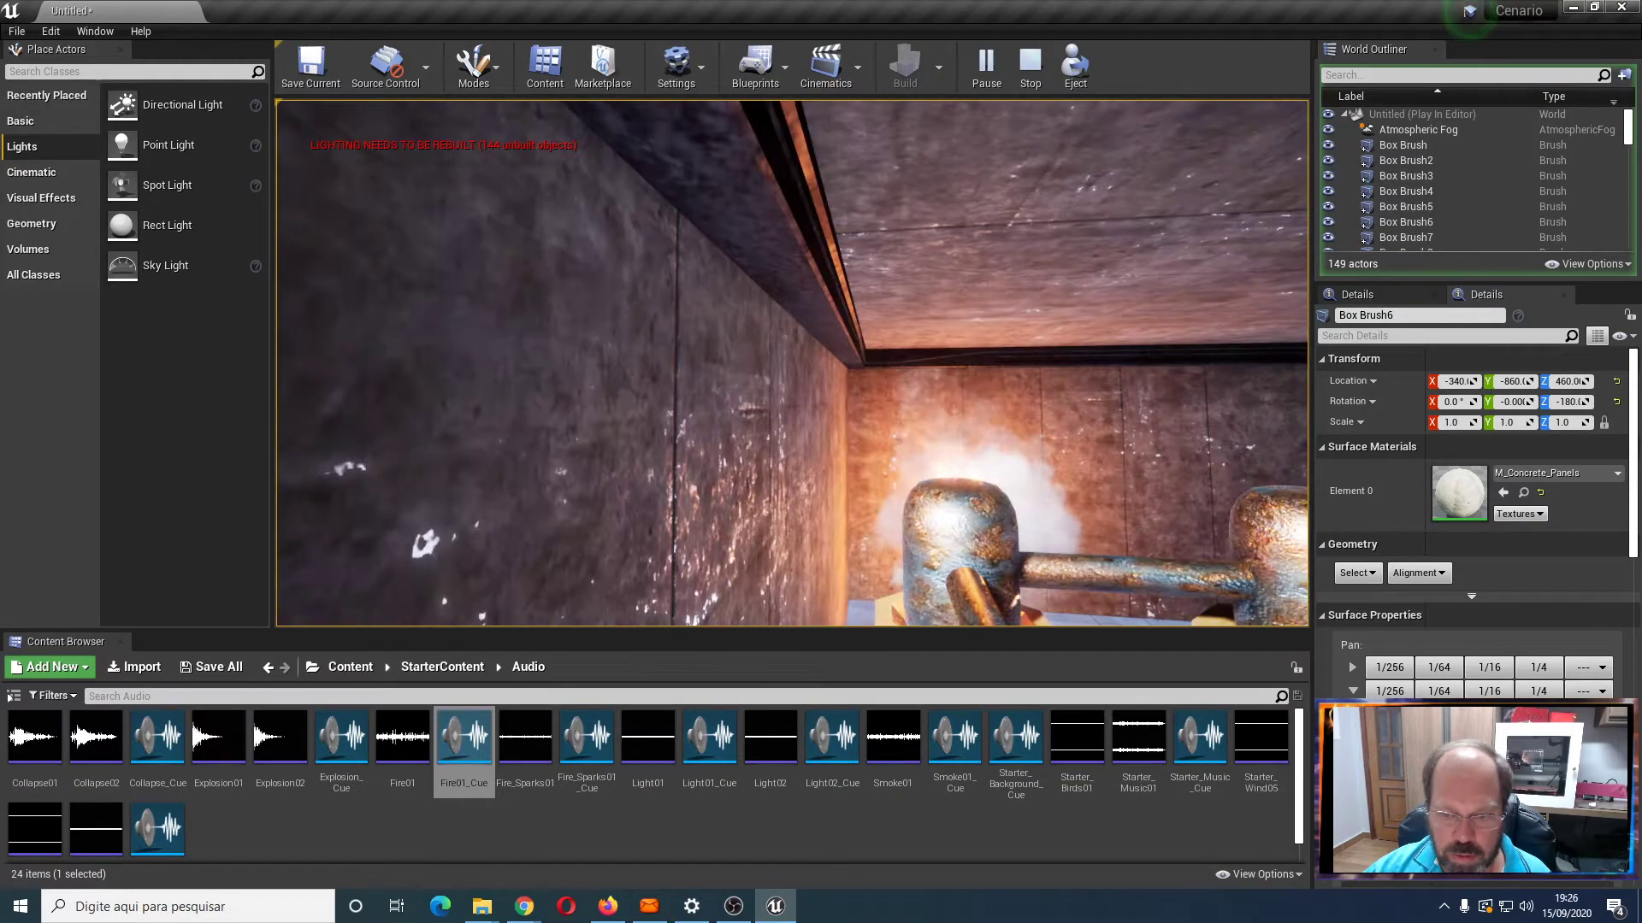
{"action": "key", "text": "w"}
{"action": "key", "text": "s"}
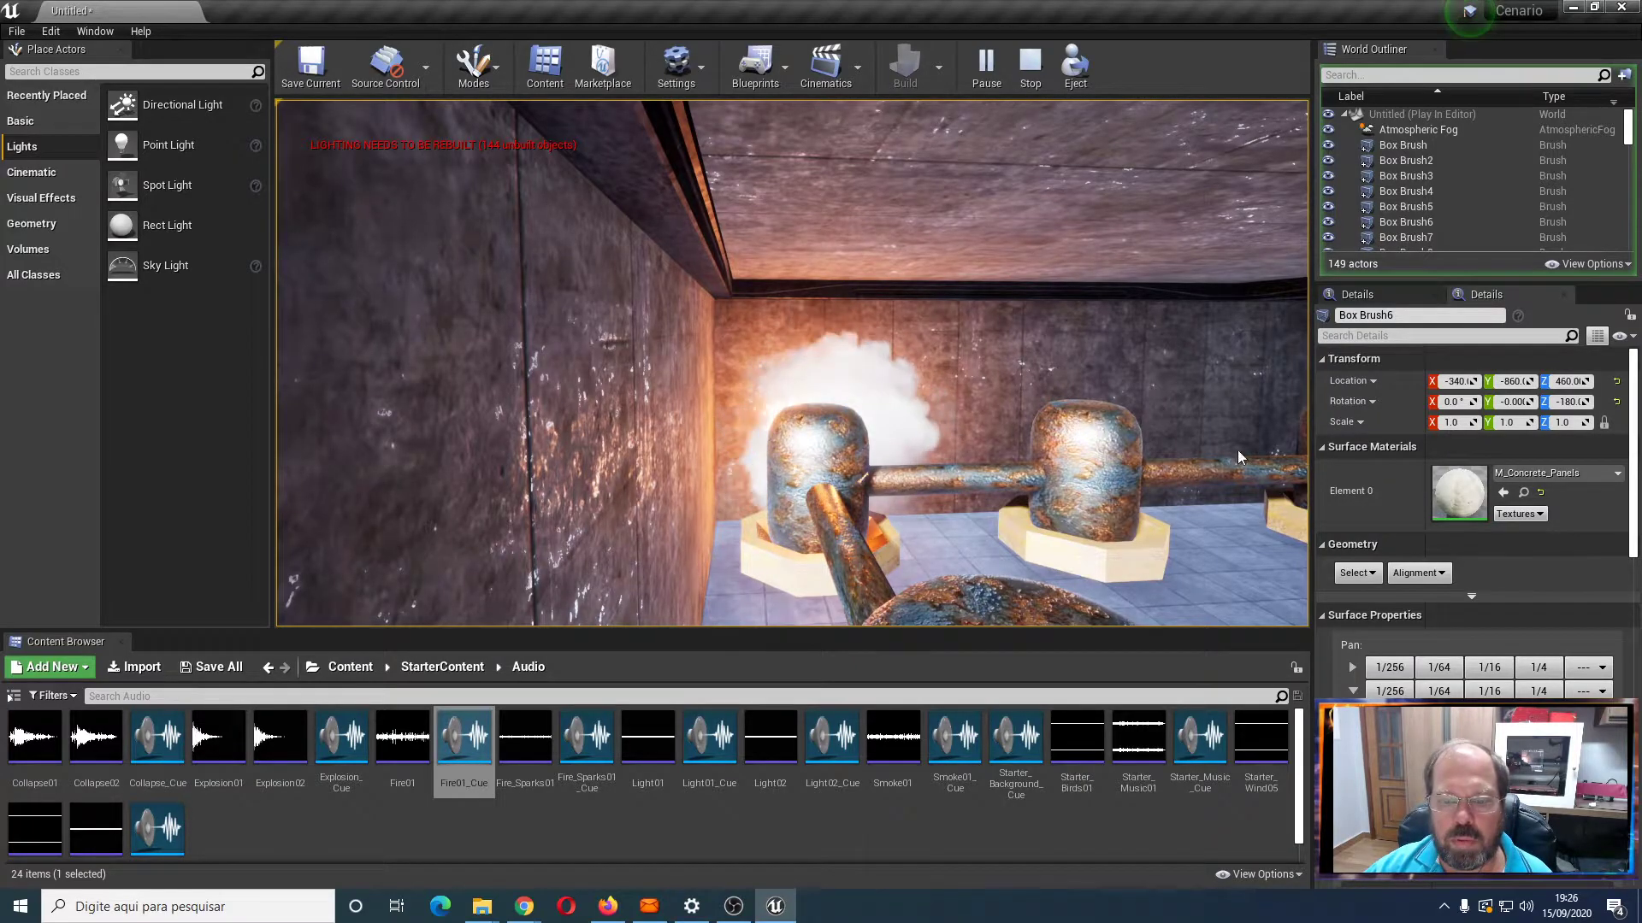
{"action": "key", "text": "Escape"}
Place a P_Fire emitter from the Particles folder on the last cylinder of the row, at about X -1033, Y 1064, Z 397
{"action": "right_click_drag", "start_coordinate": [1097, 421], "coordinate": [1054, 487]}
{"action": "key", "text": "w"}
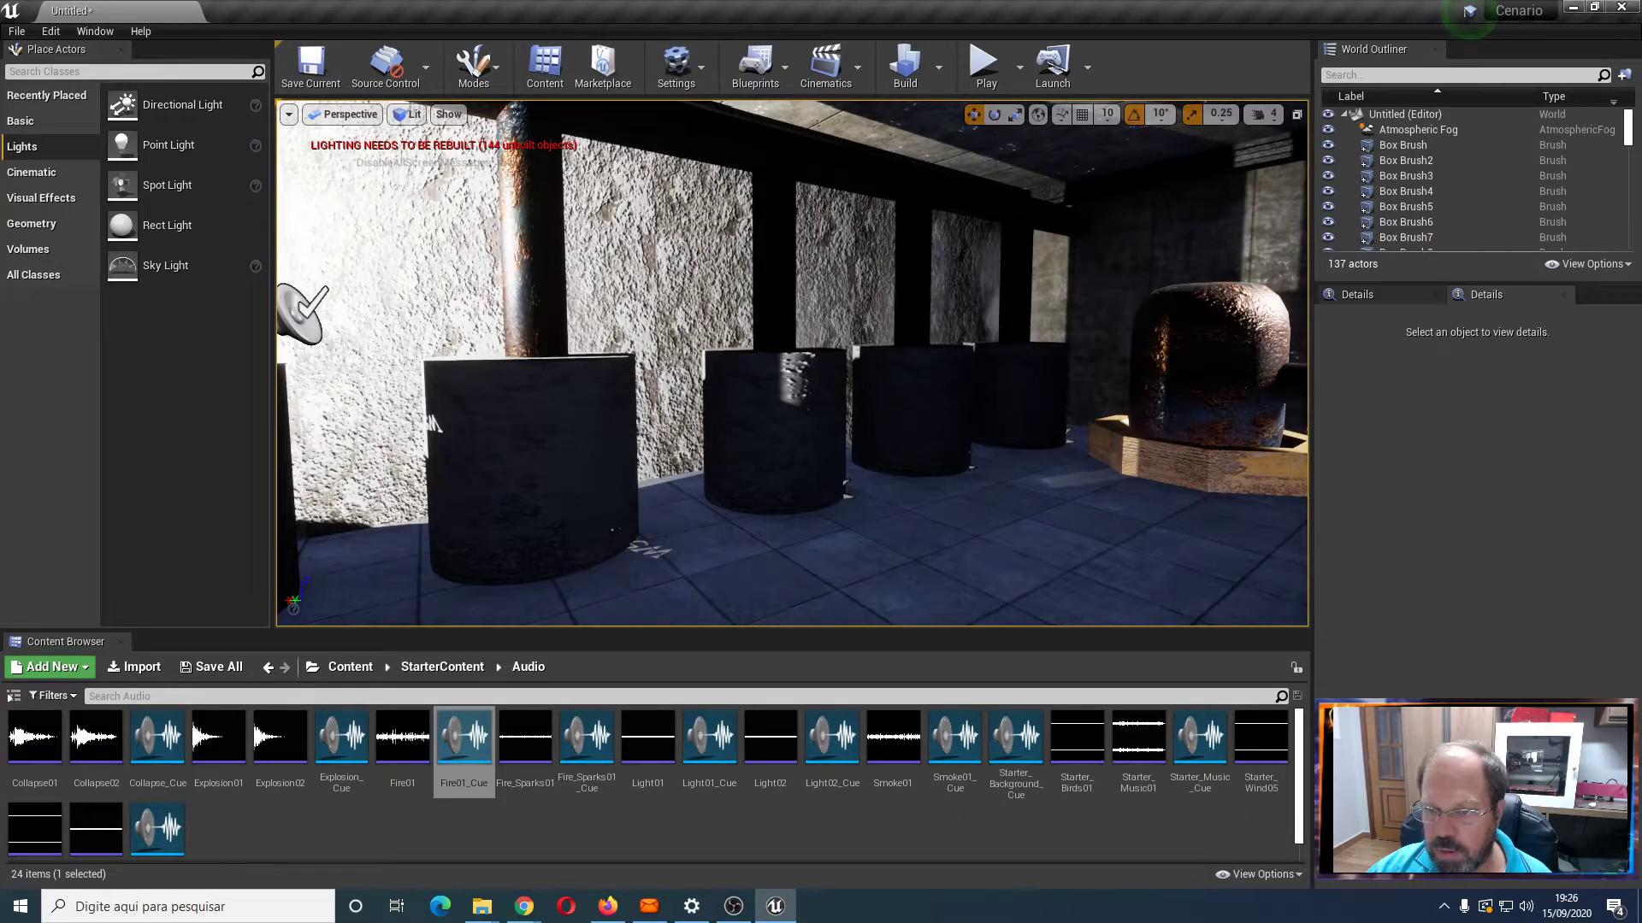
{"action": "left_click", "coordinate": [1015, 395]}
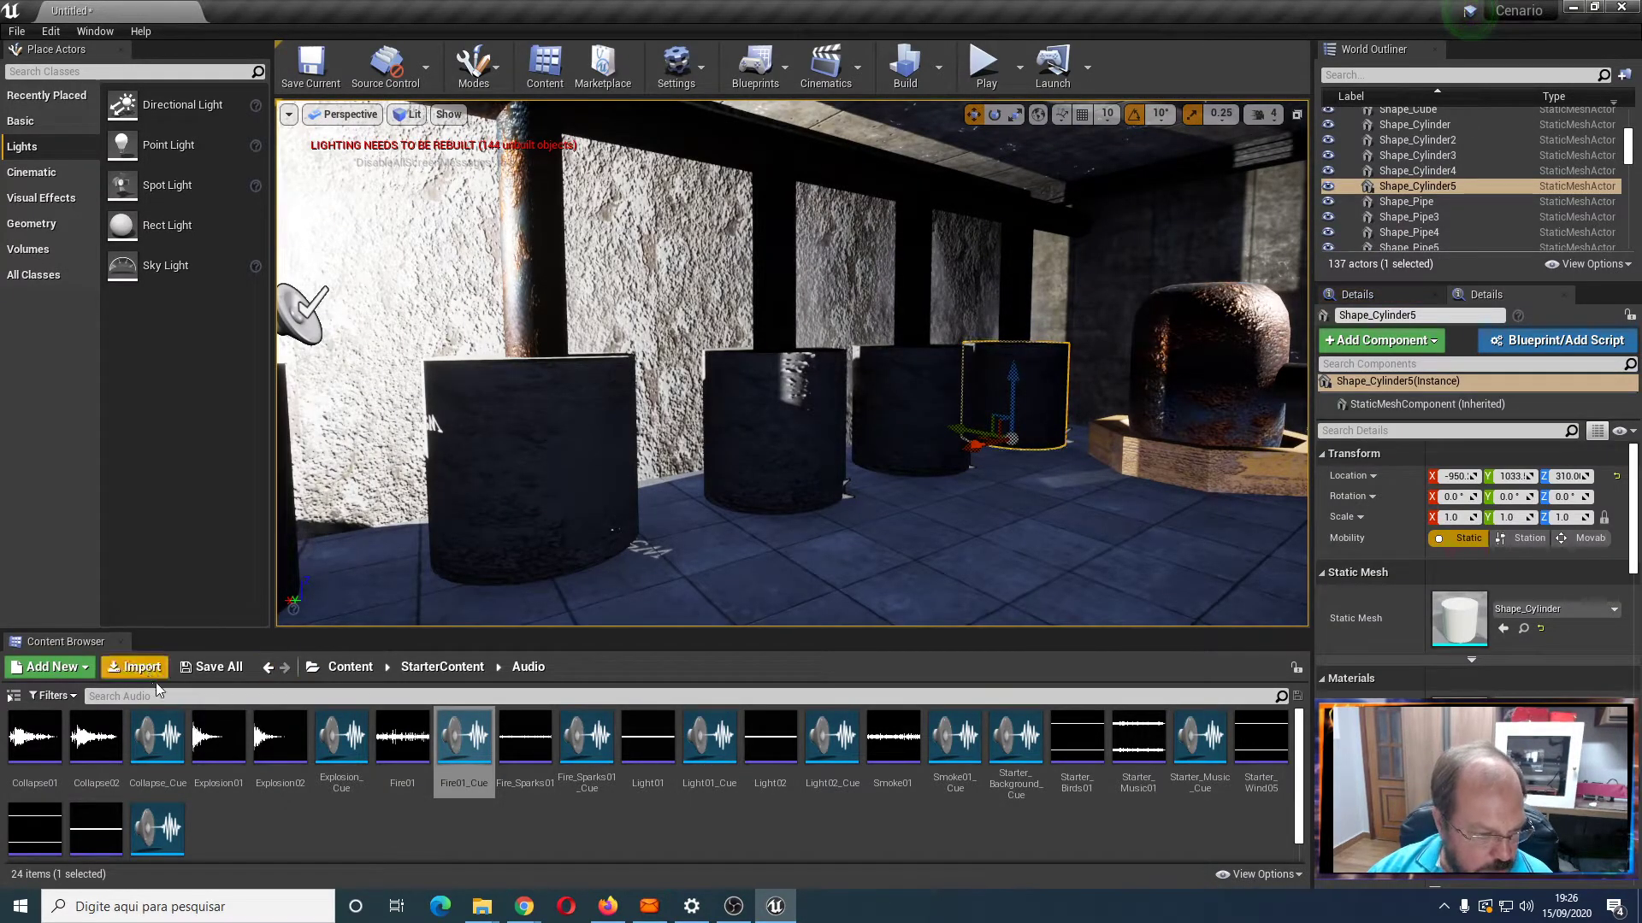
{"action": "left_click", "coordinate": [409, 670]}
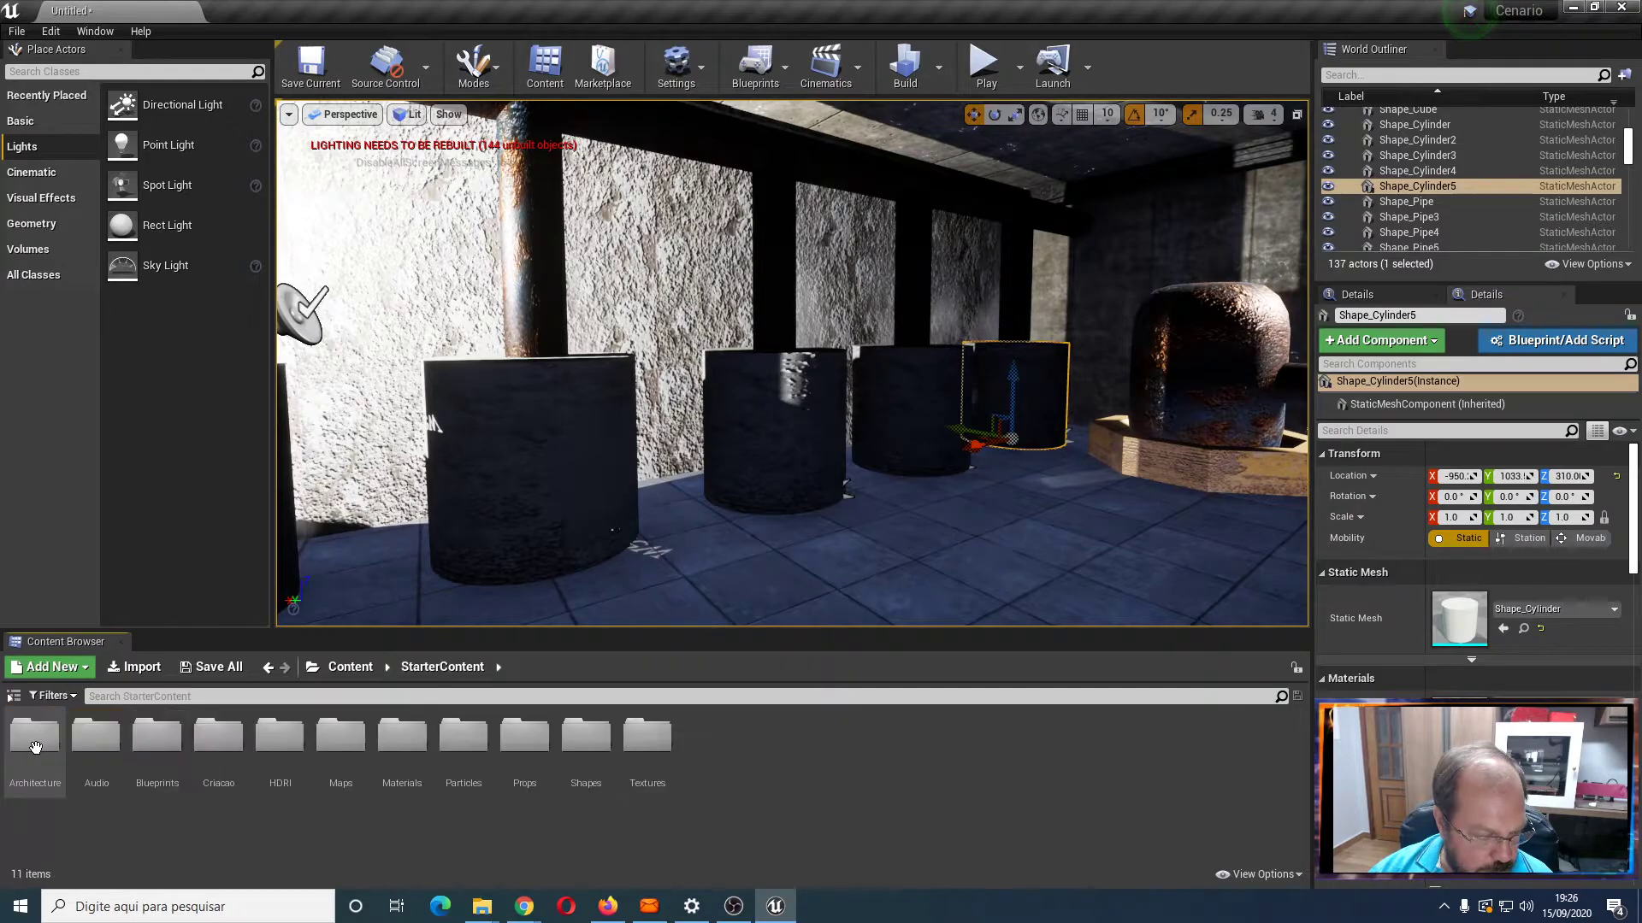
{"action": "double_click", "coordinate": [463, 736]}
{"action": "left_click_drag", "start_coordinate": [196, 737], "coordinate": [1041, 342]}
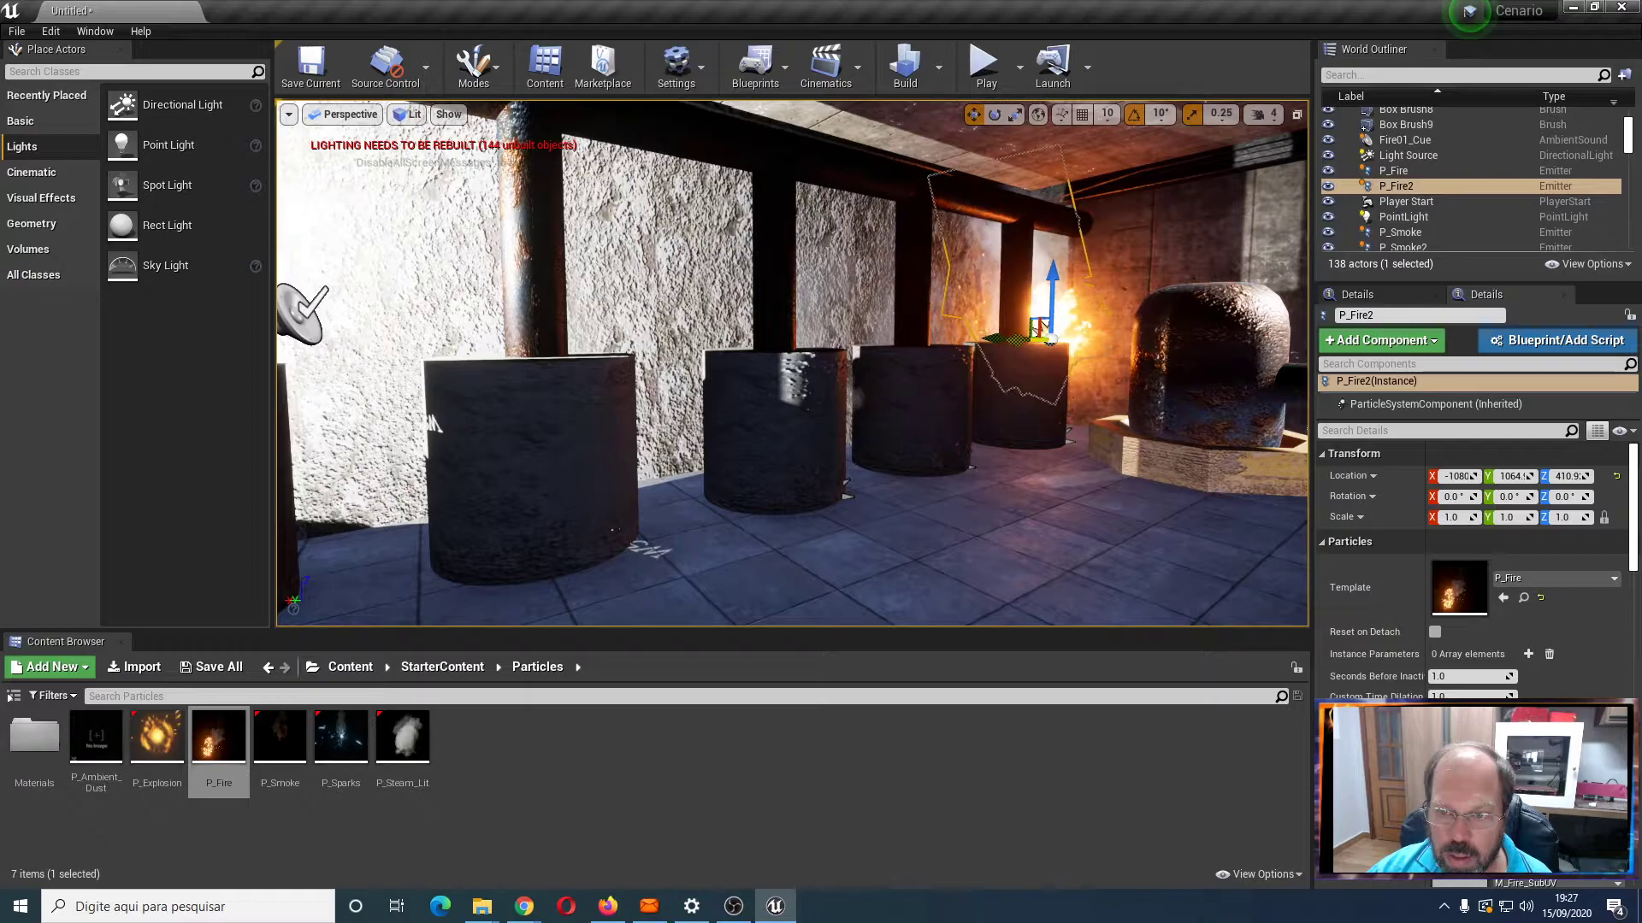
{"action": "left_click_drag", "start_coordinate": [1009, 342], "coordinate": [1006, 340]}
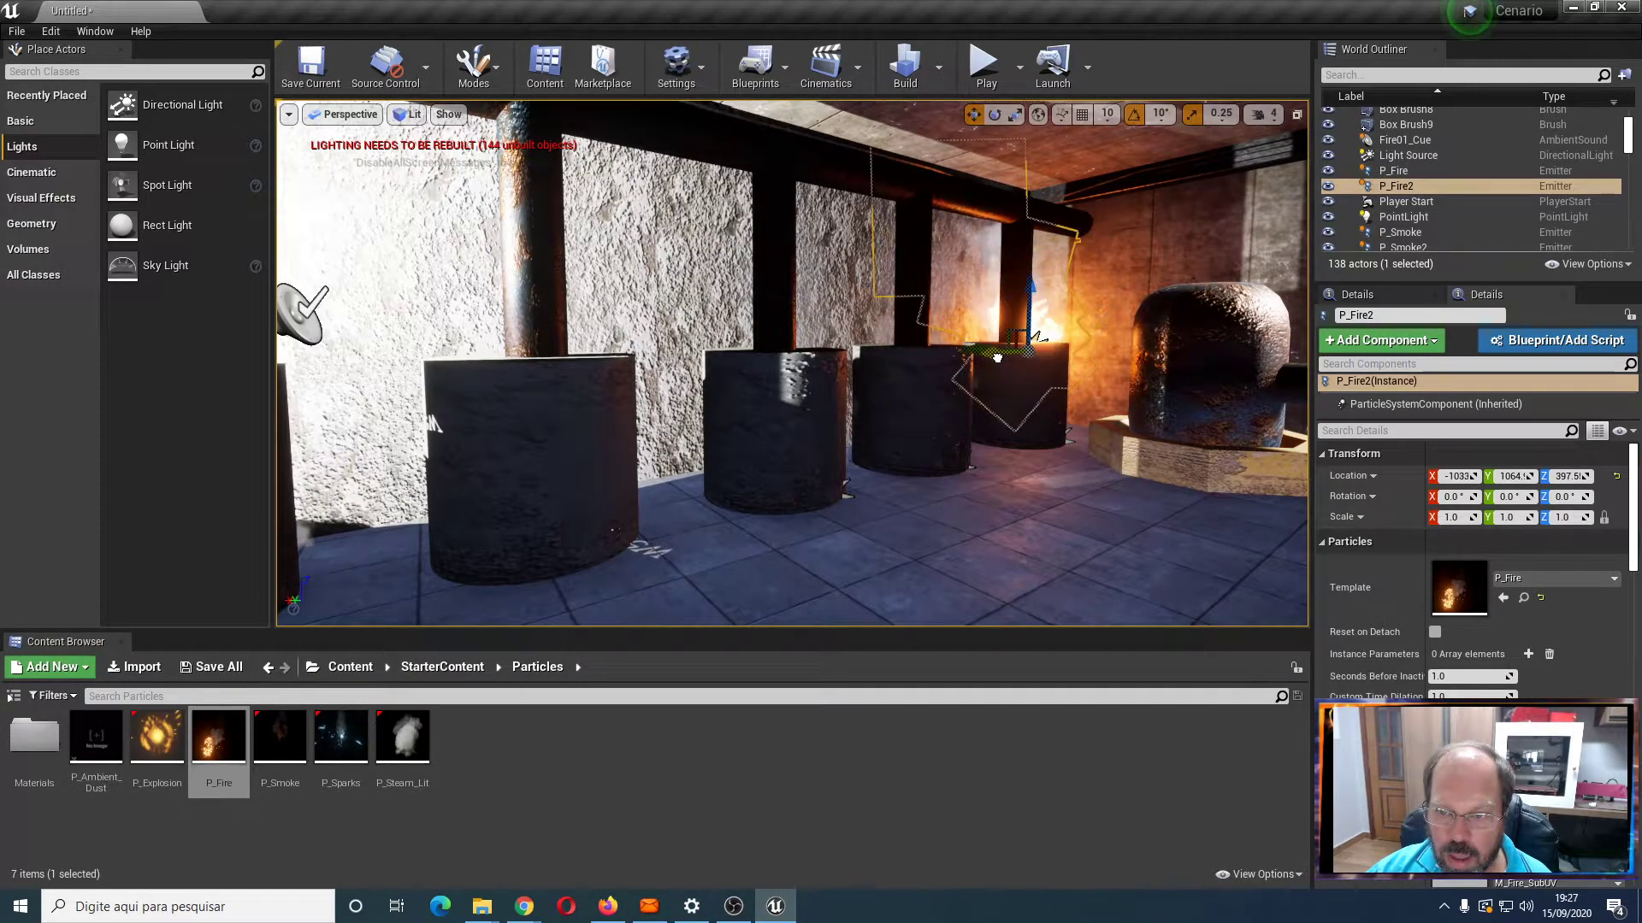
{"action": "left_click", "coordinate": [1061, 466]}
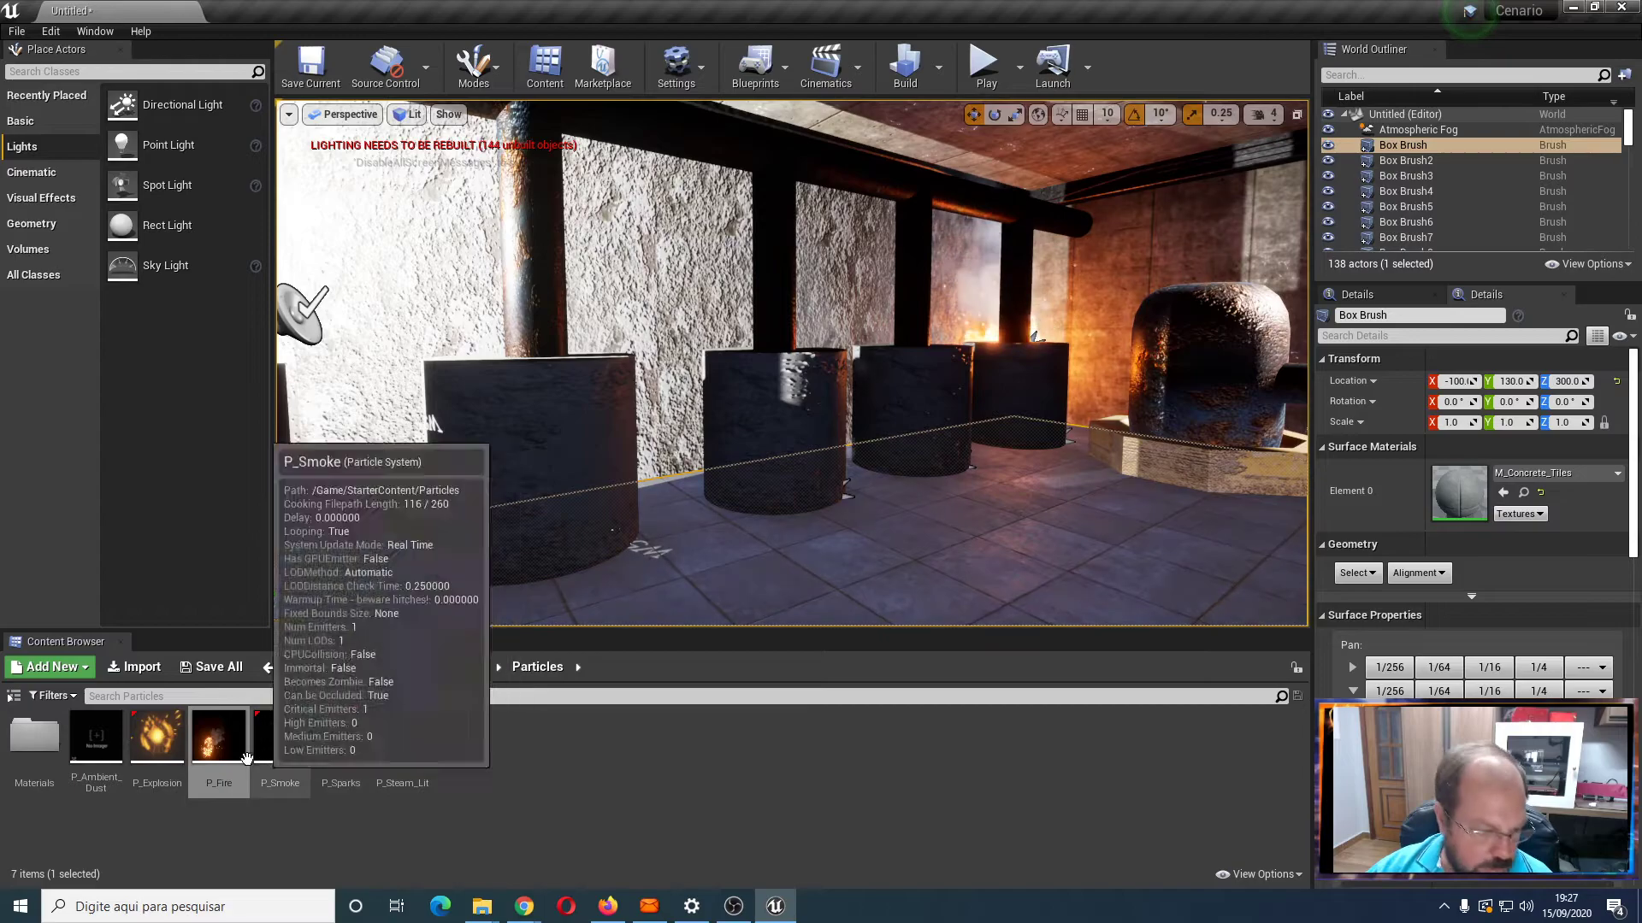
Place the Fire01_Cue and Fire_Sparks01_Cue sounds from the Audio folder on the burning cylinder
{"action": "left_click", "coordinate": [53, 737]}
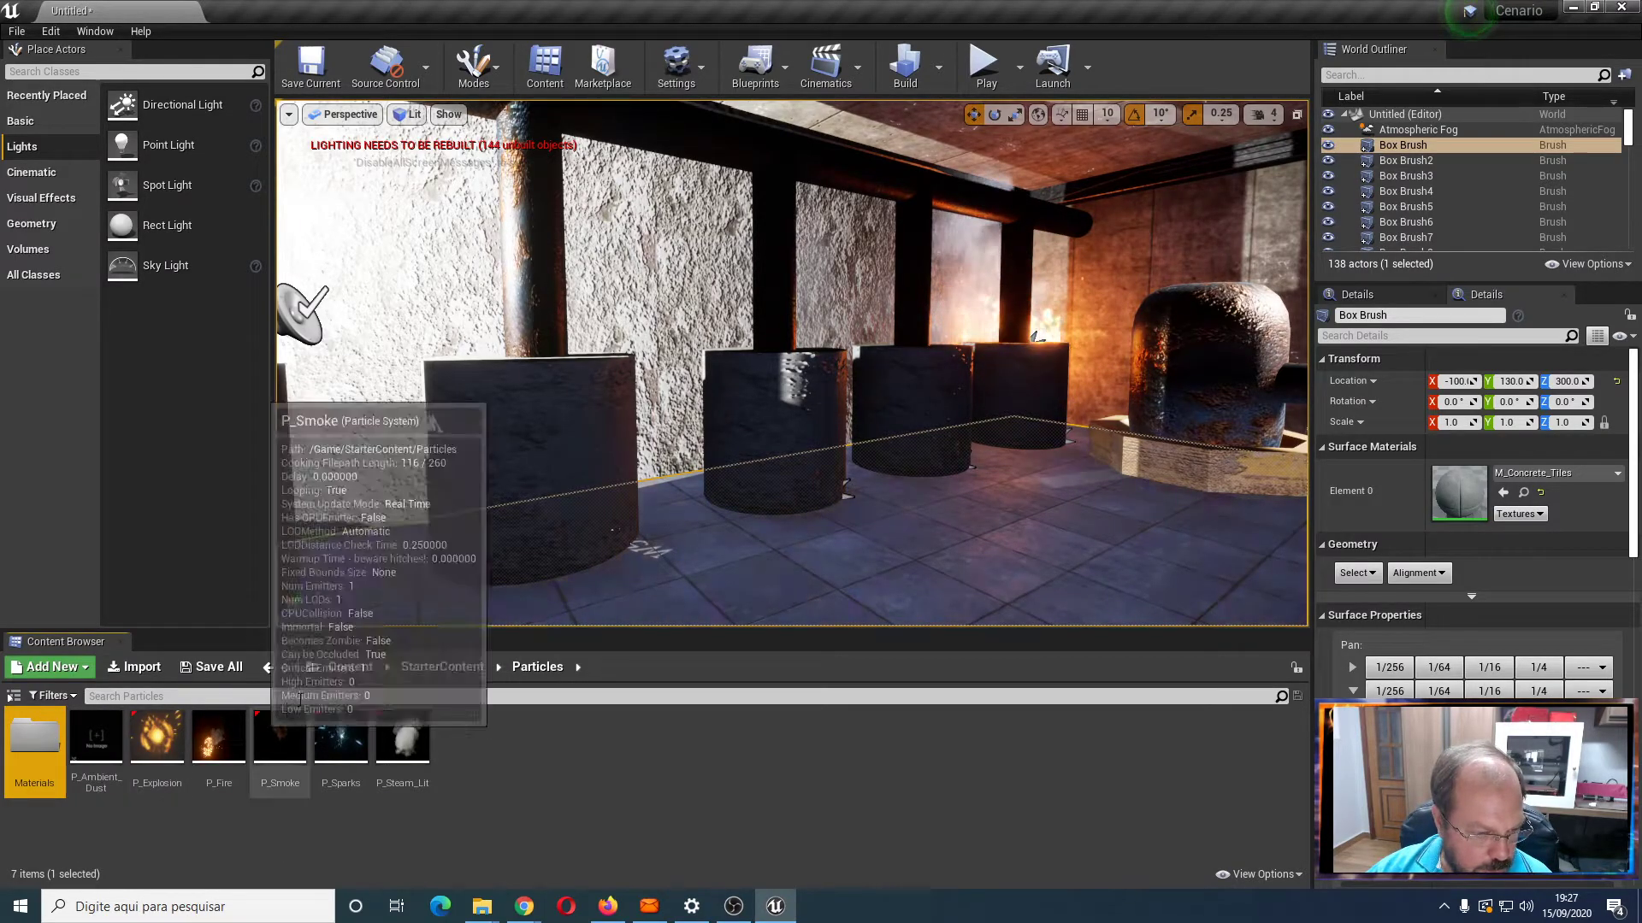
{"action": "left_click", "coordinate": [463, 671]}
{"action": "left_click", "coordinate": [464, 668]}
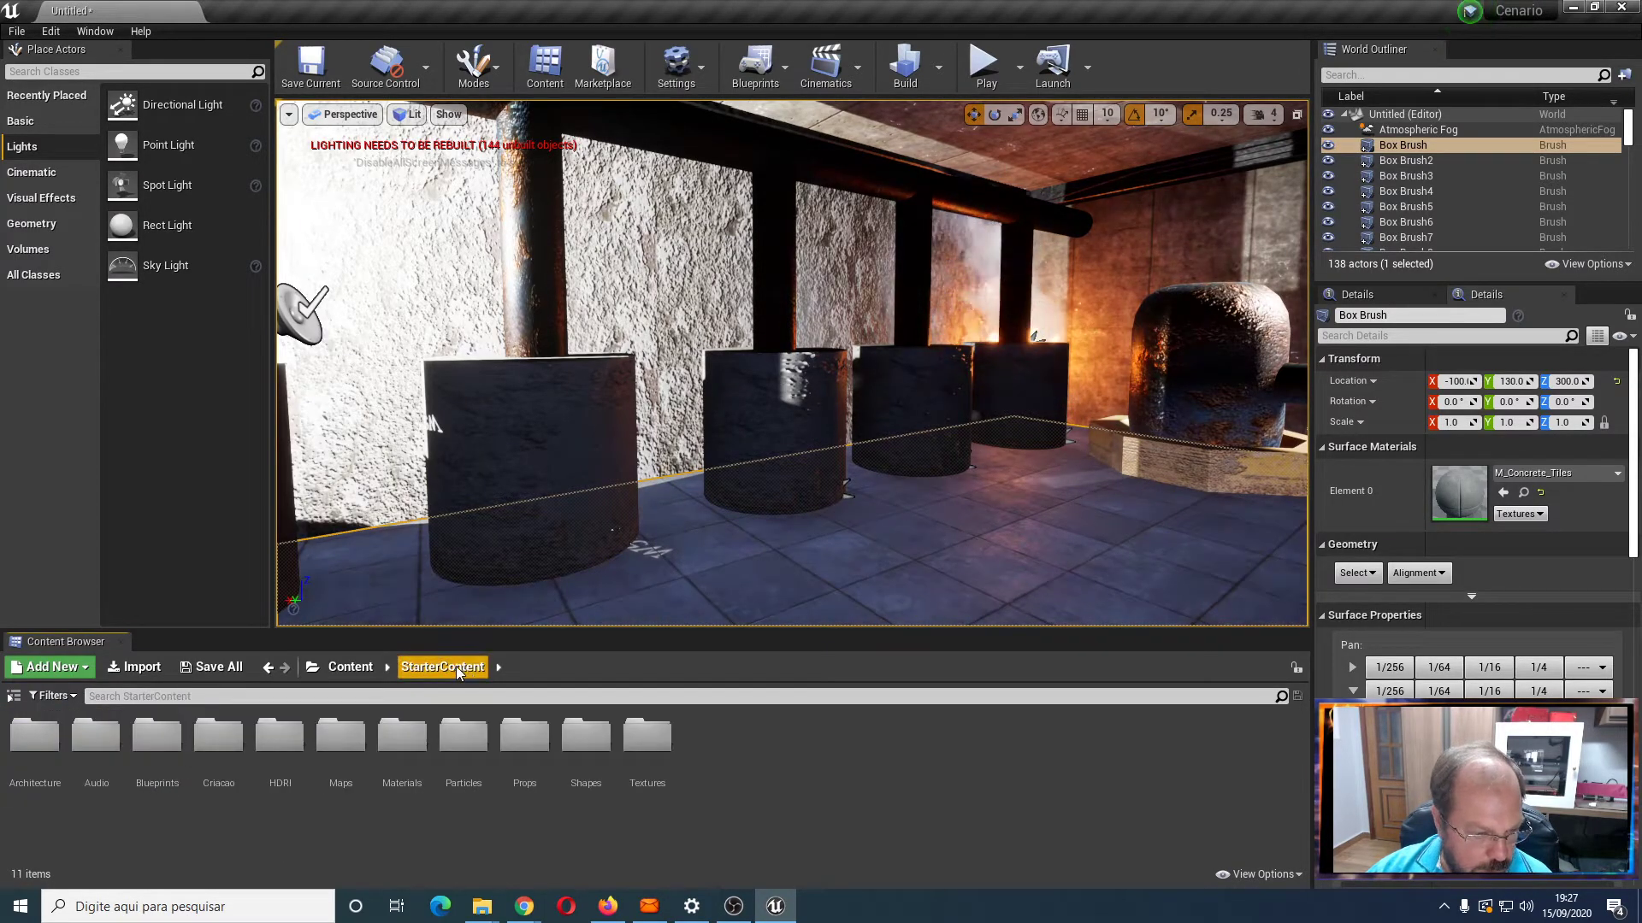
{"action": "double_click", "coordinate": [96, 737]}
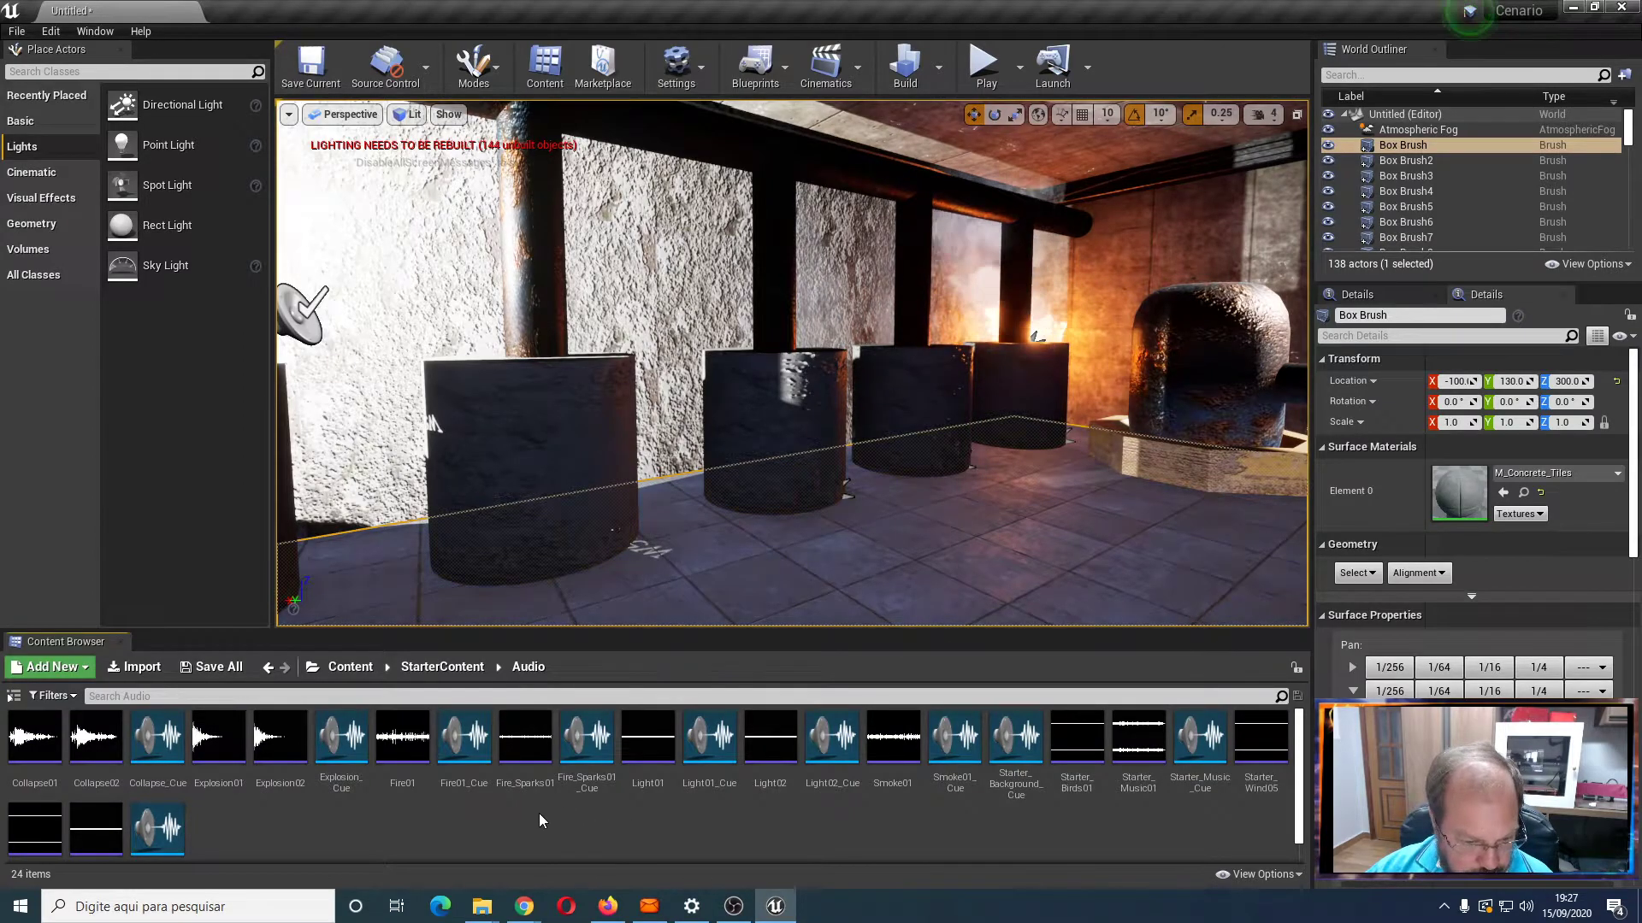
{"action": "left_click_drag", "start_coordinate": [463, 743], "coordinate": [1030, 389]}
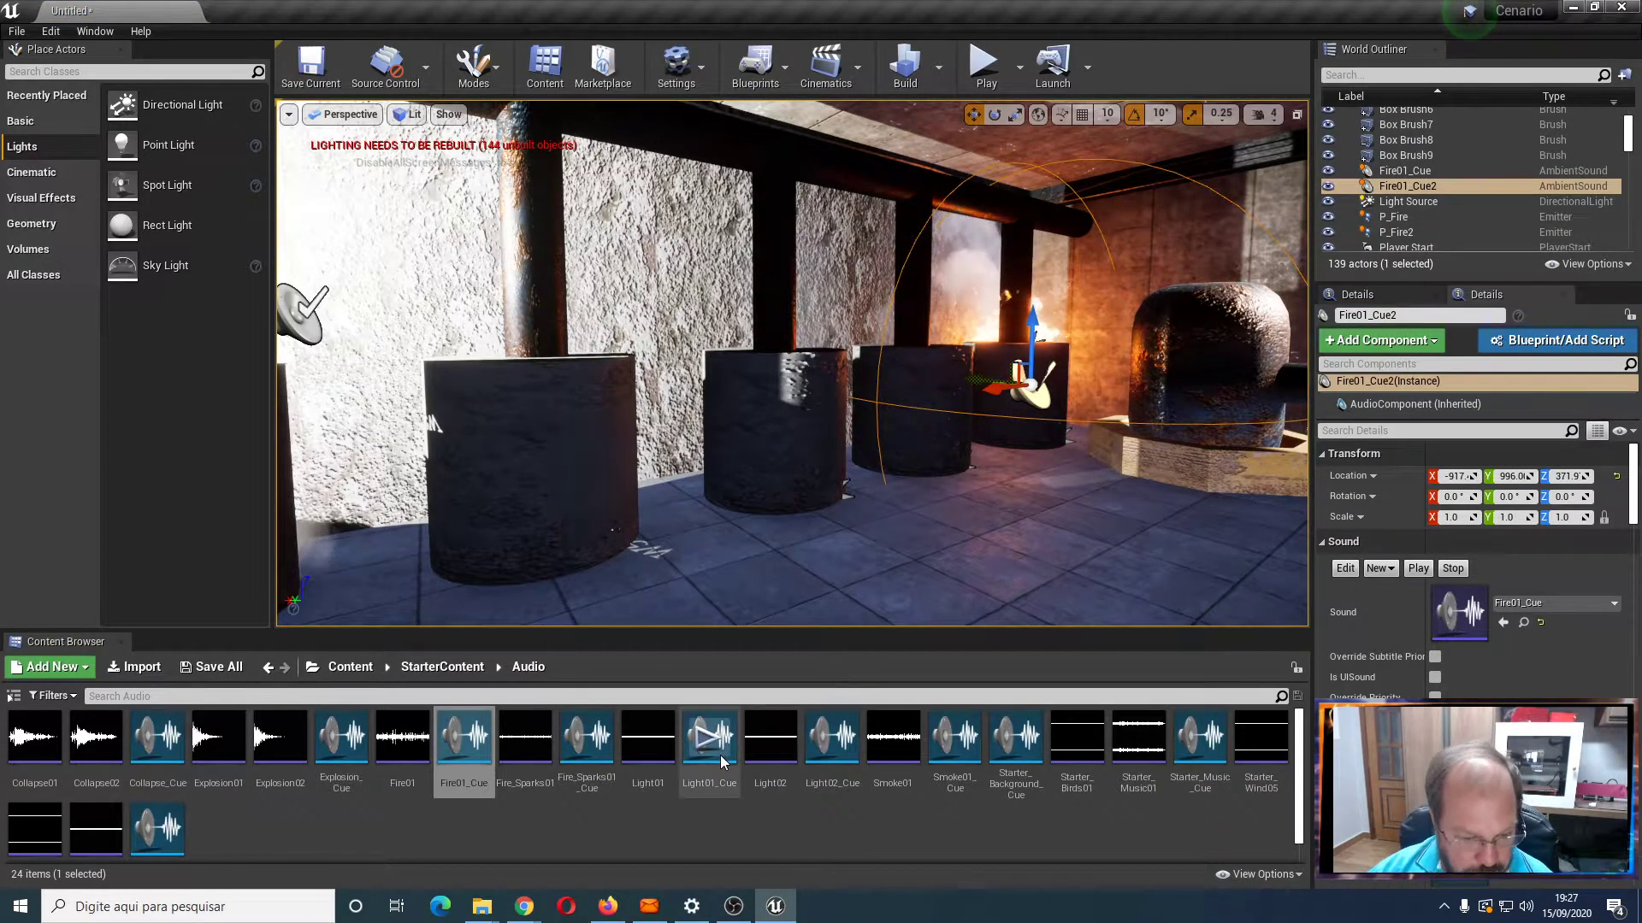
{"action": "left_click_drag", "start_coordinate": [587, 739], "coordinate": [1013, 394]}
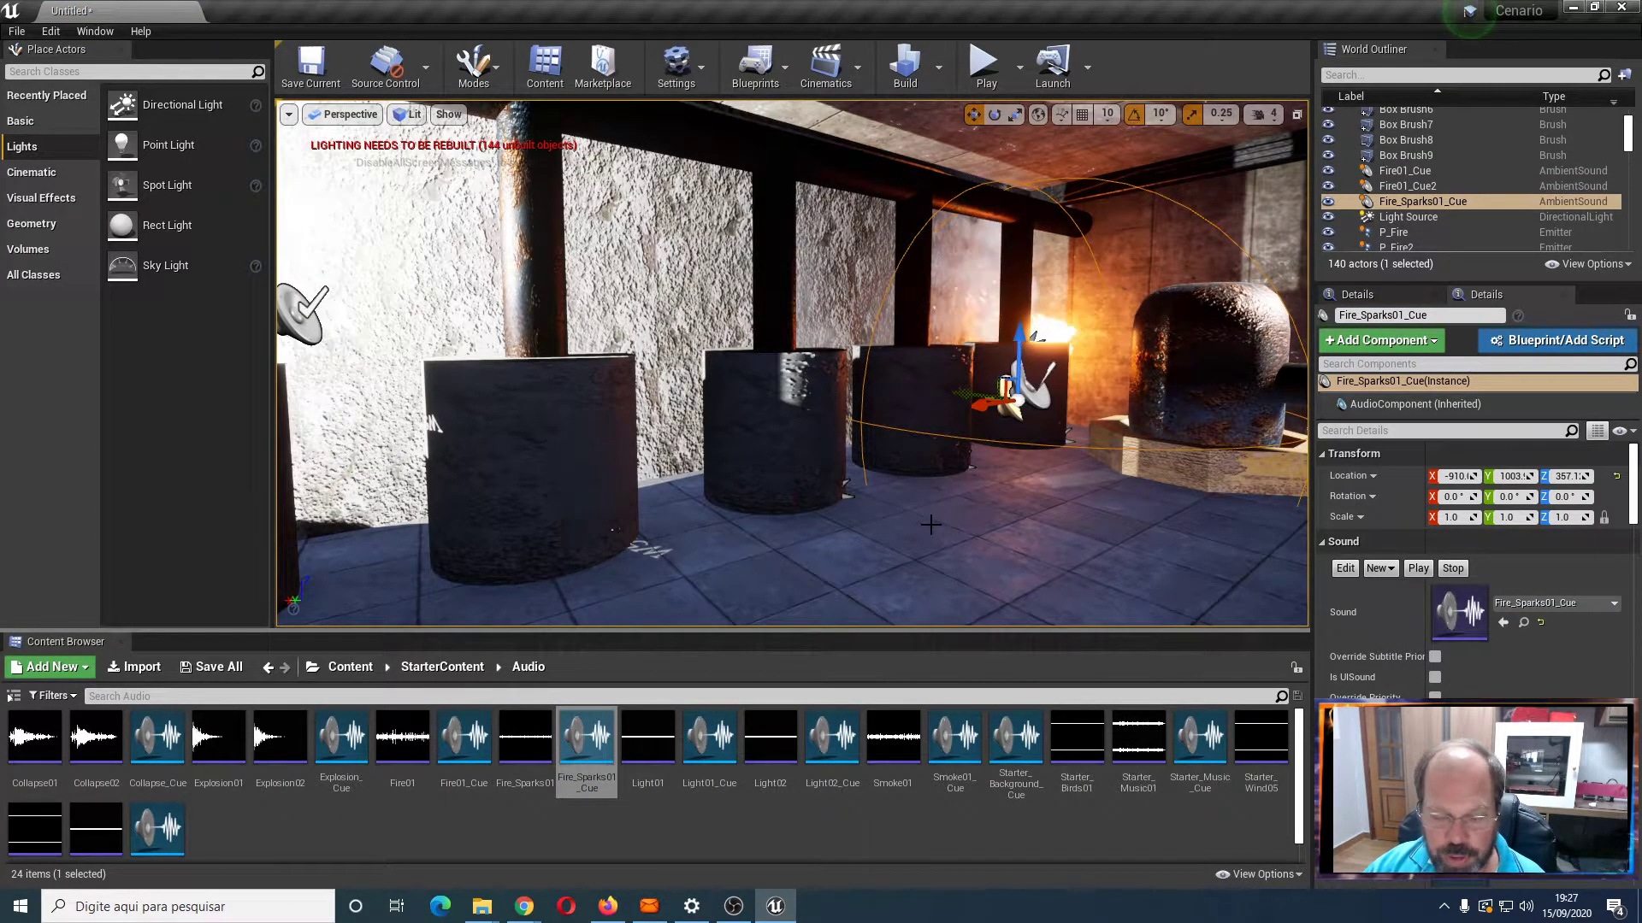
Play the level from the floor near the burning cylinder to check its fire and sounds, and stop
{"action": "right_click", "coordinate": [943, 522]}
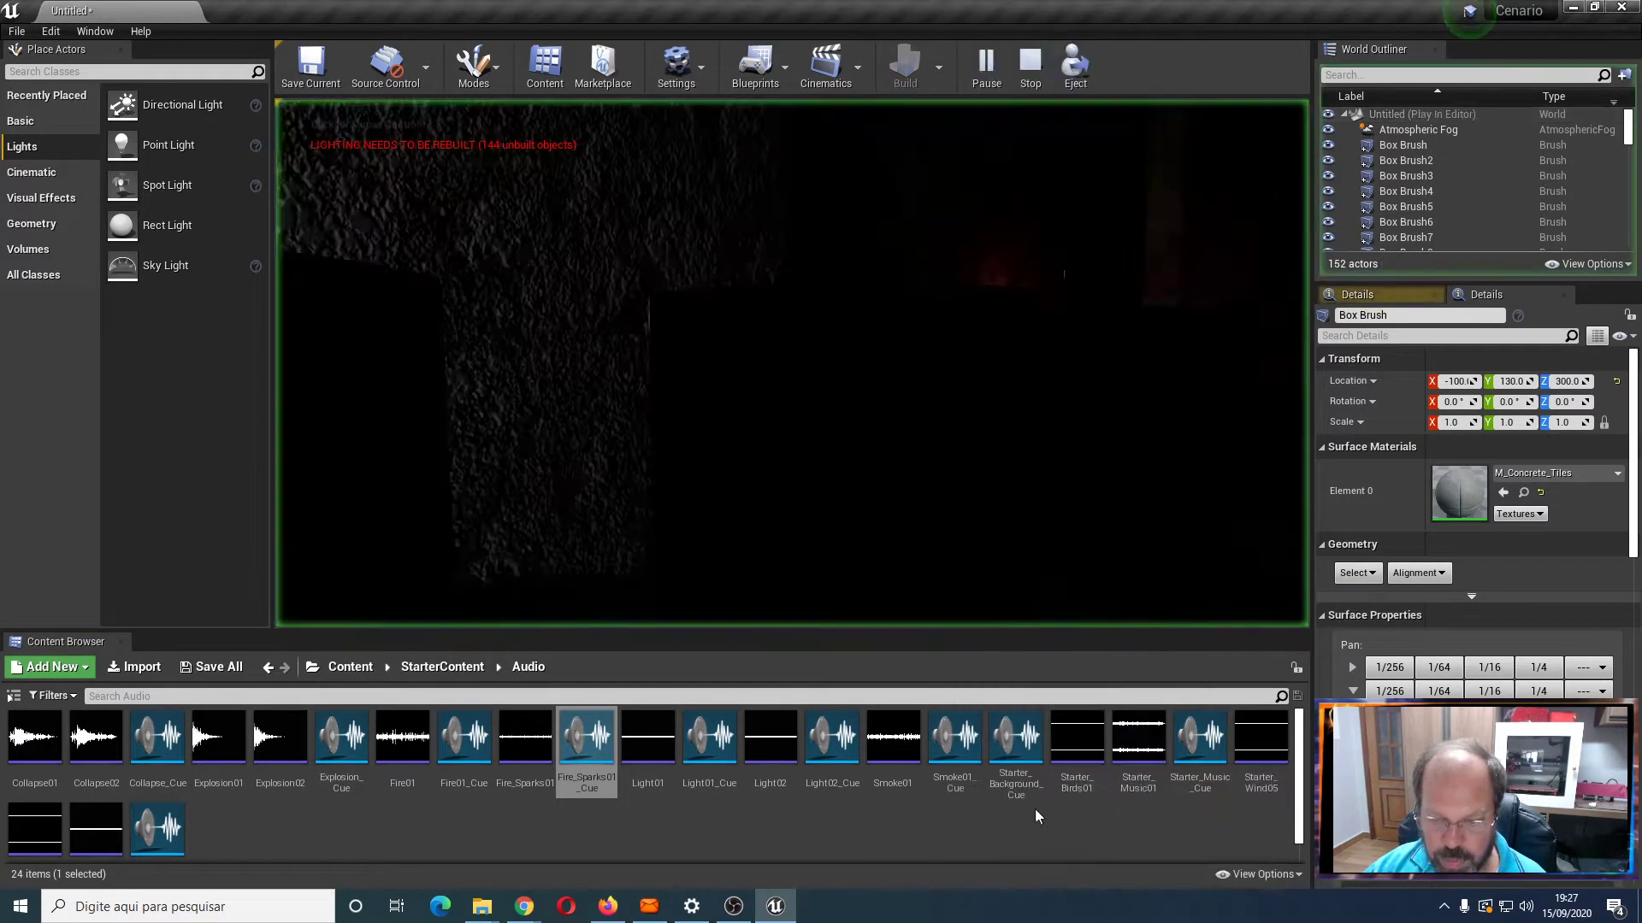
{"action": "left_click", "coordinate": [1029, 836]}
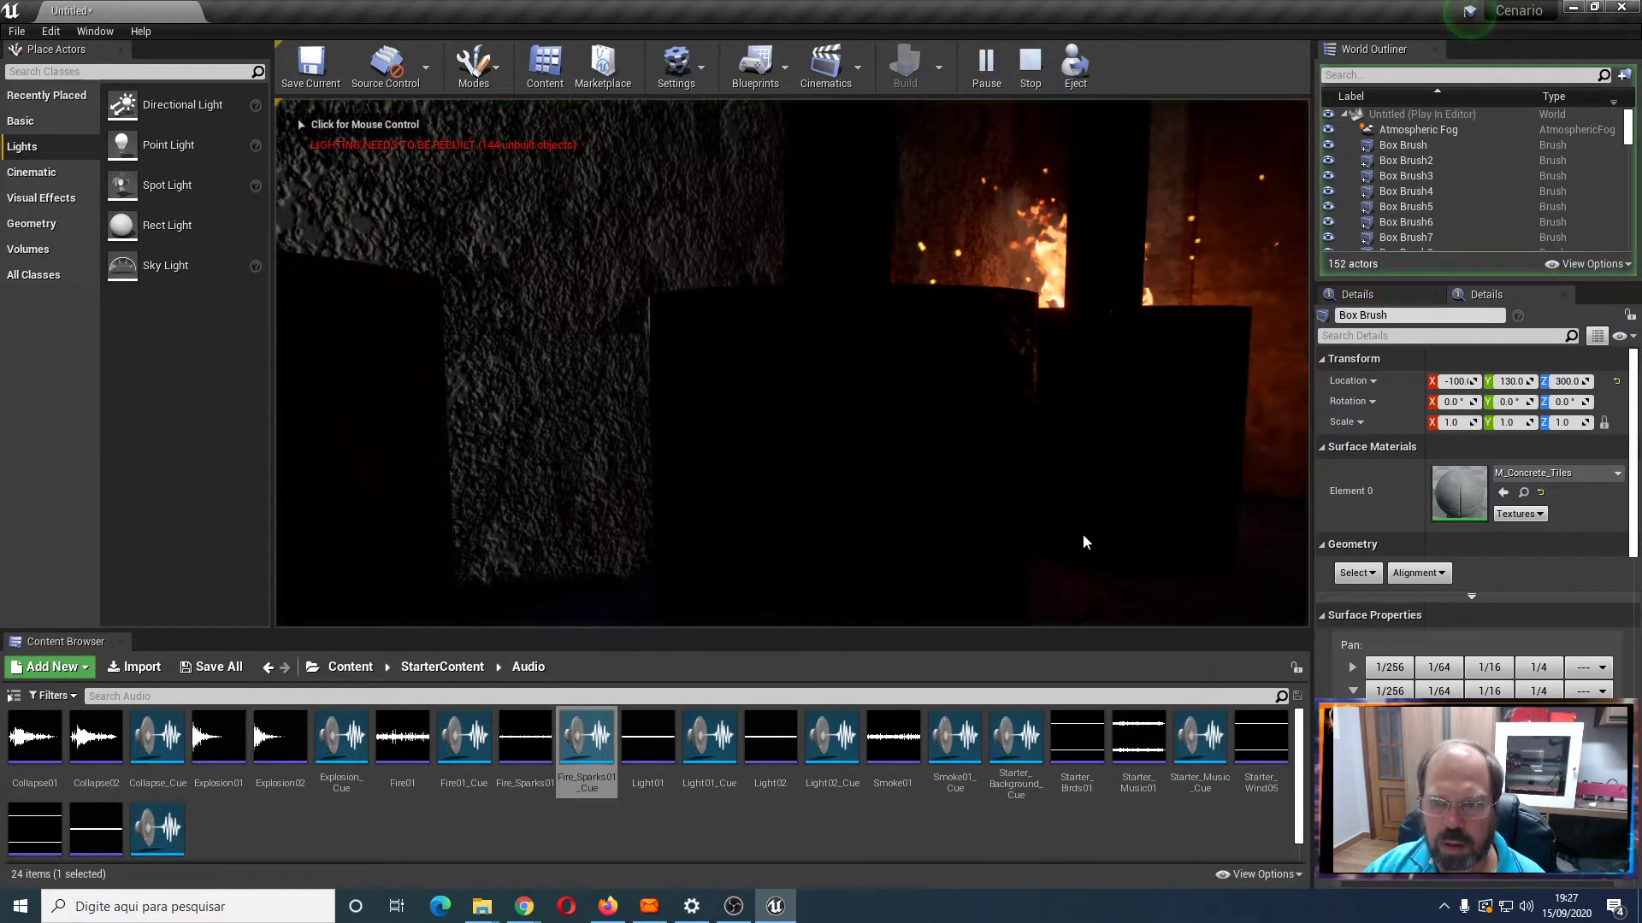
{"action": "left_click", "coordinate": [1090, 490]}
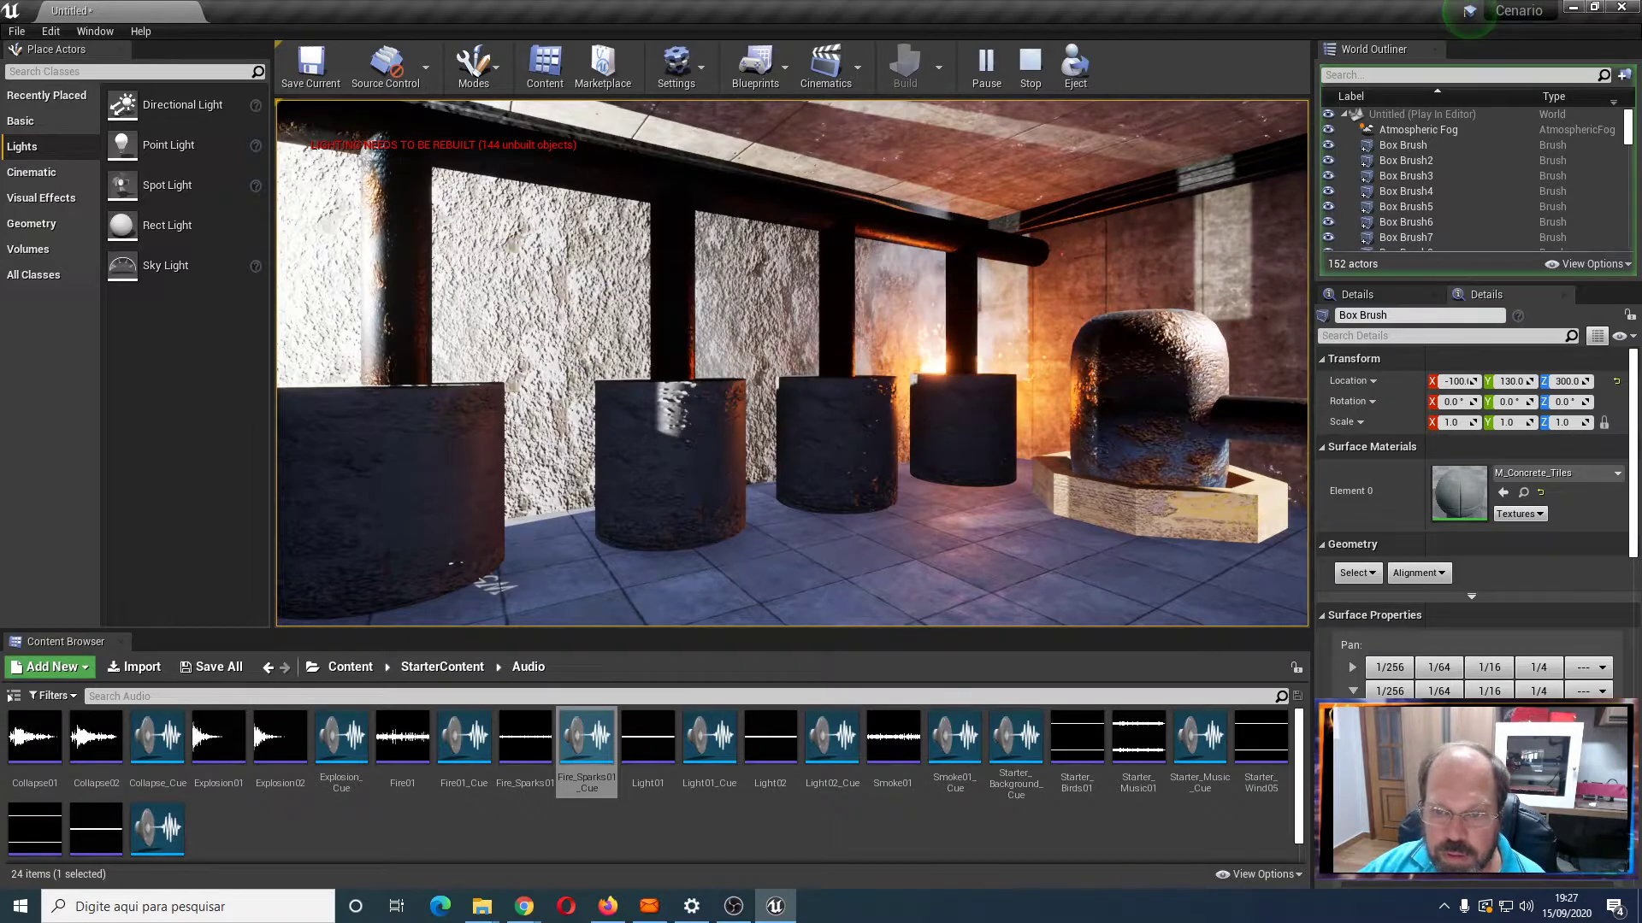
{"action": "key", "text": "Escape"}
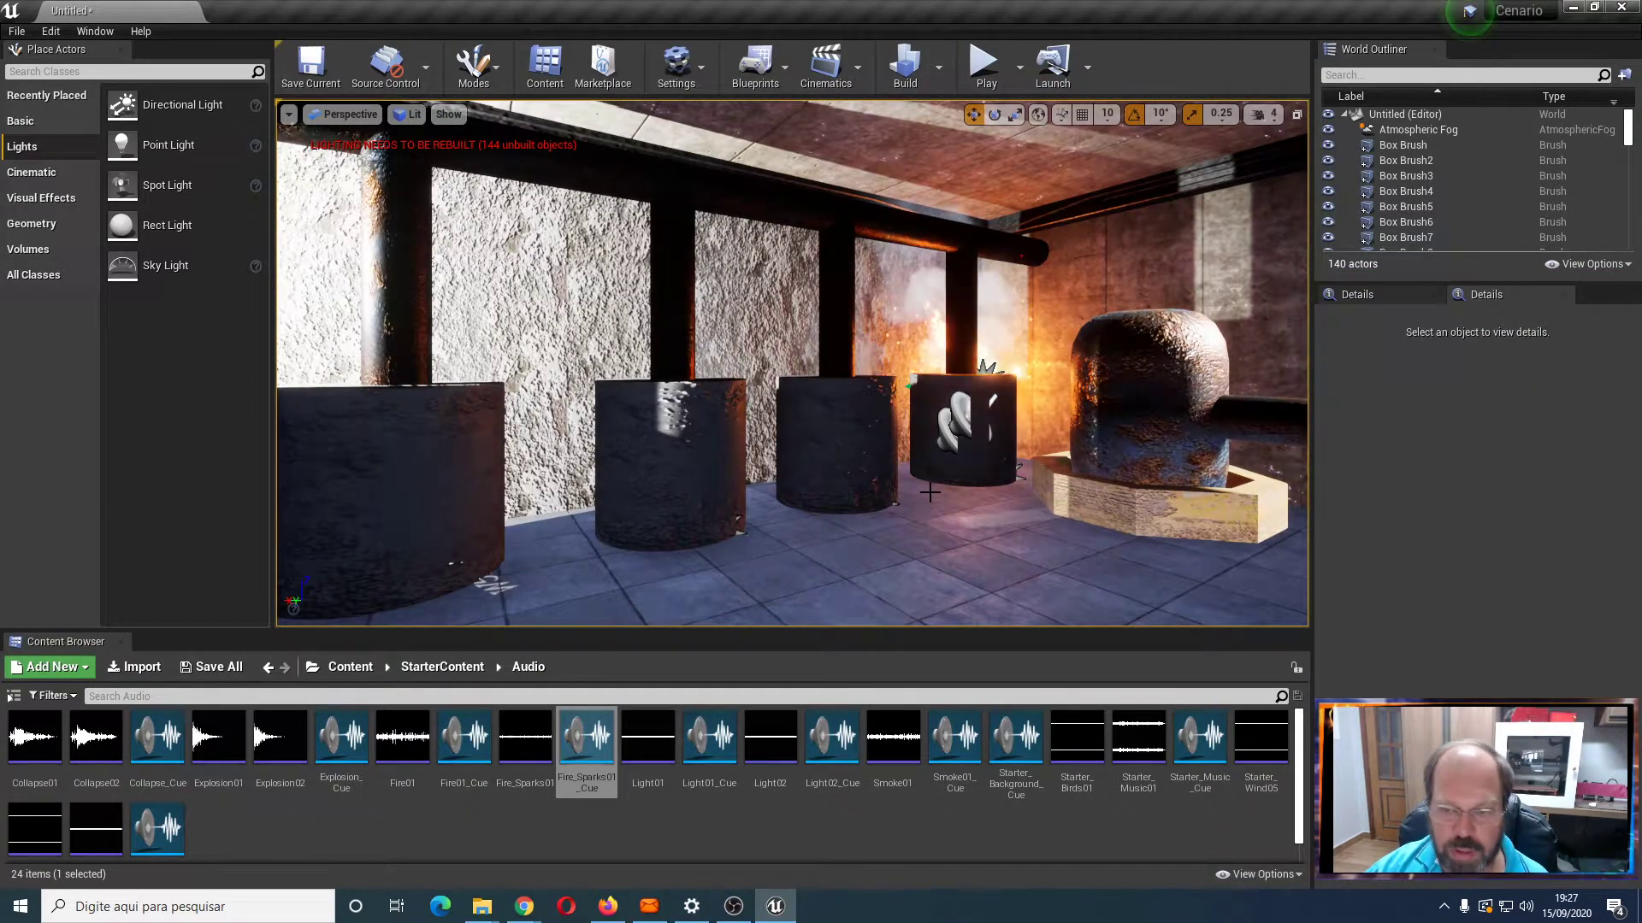
Delete the point light above the row of cylinders
{"action": "scroll", "coordinate": [941, 471], "scroll_direction": "down", "scroll_amount": 8}
{"action": "right_click_drag", "start_coordinate": [899, 448], "coordinate": [928, 465]}
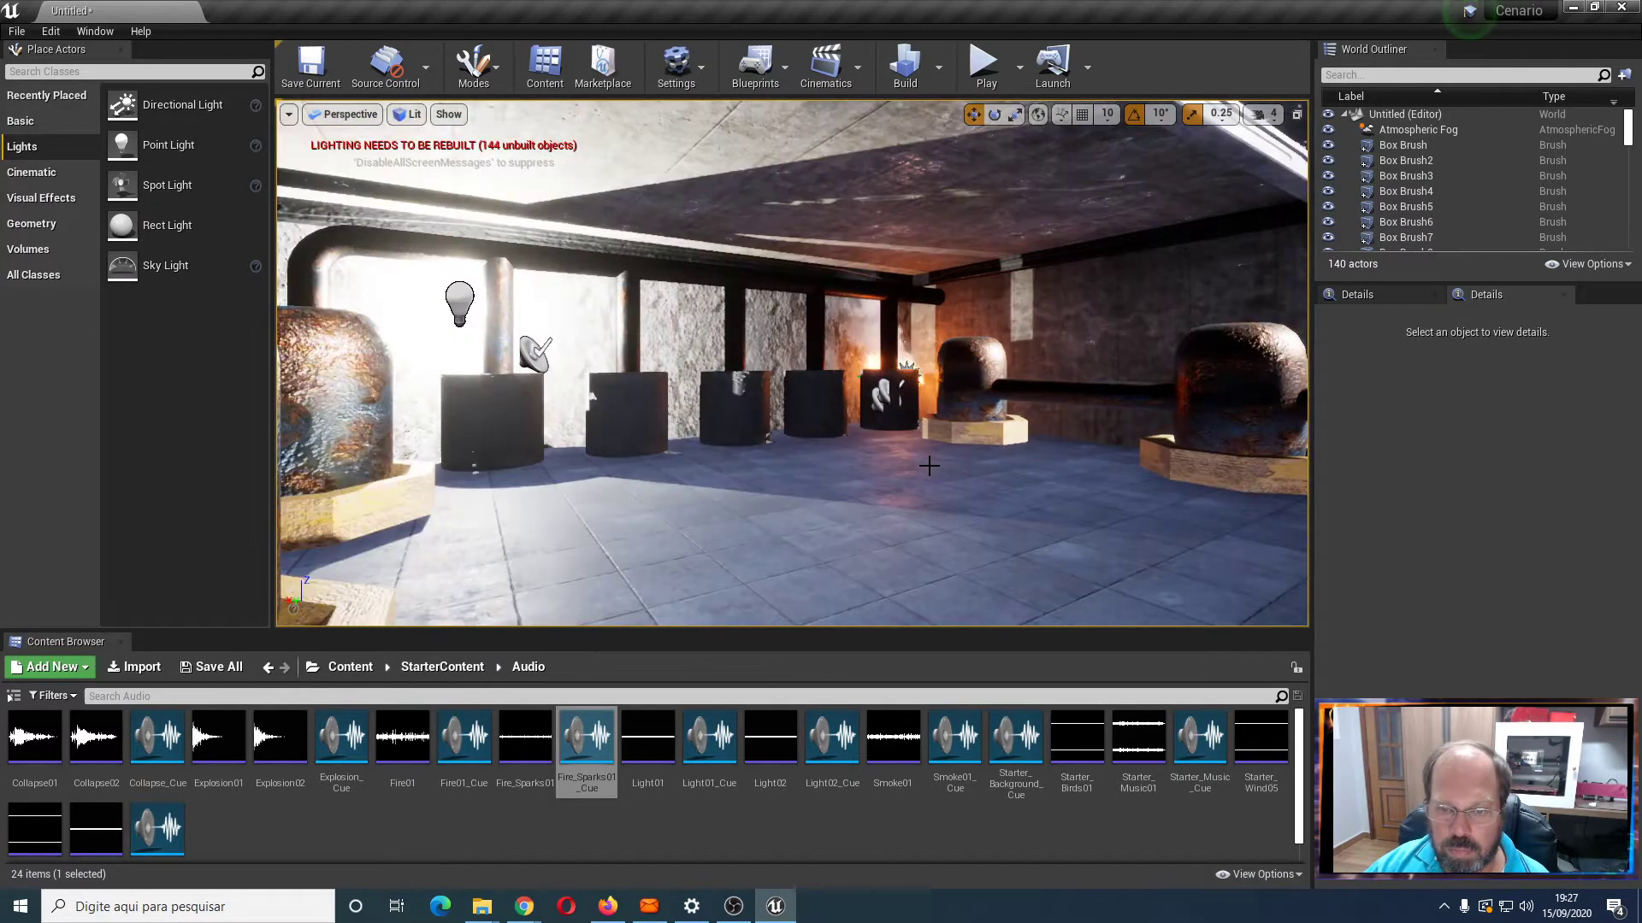
{"action": "left_click", "coordinate": [459, 301]}
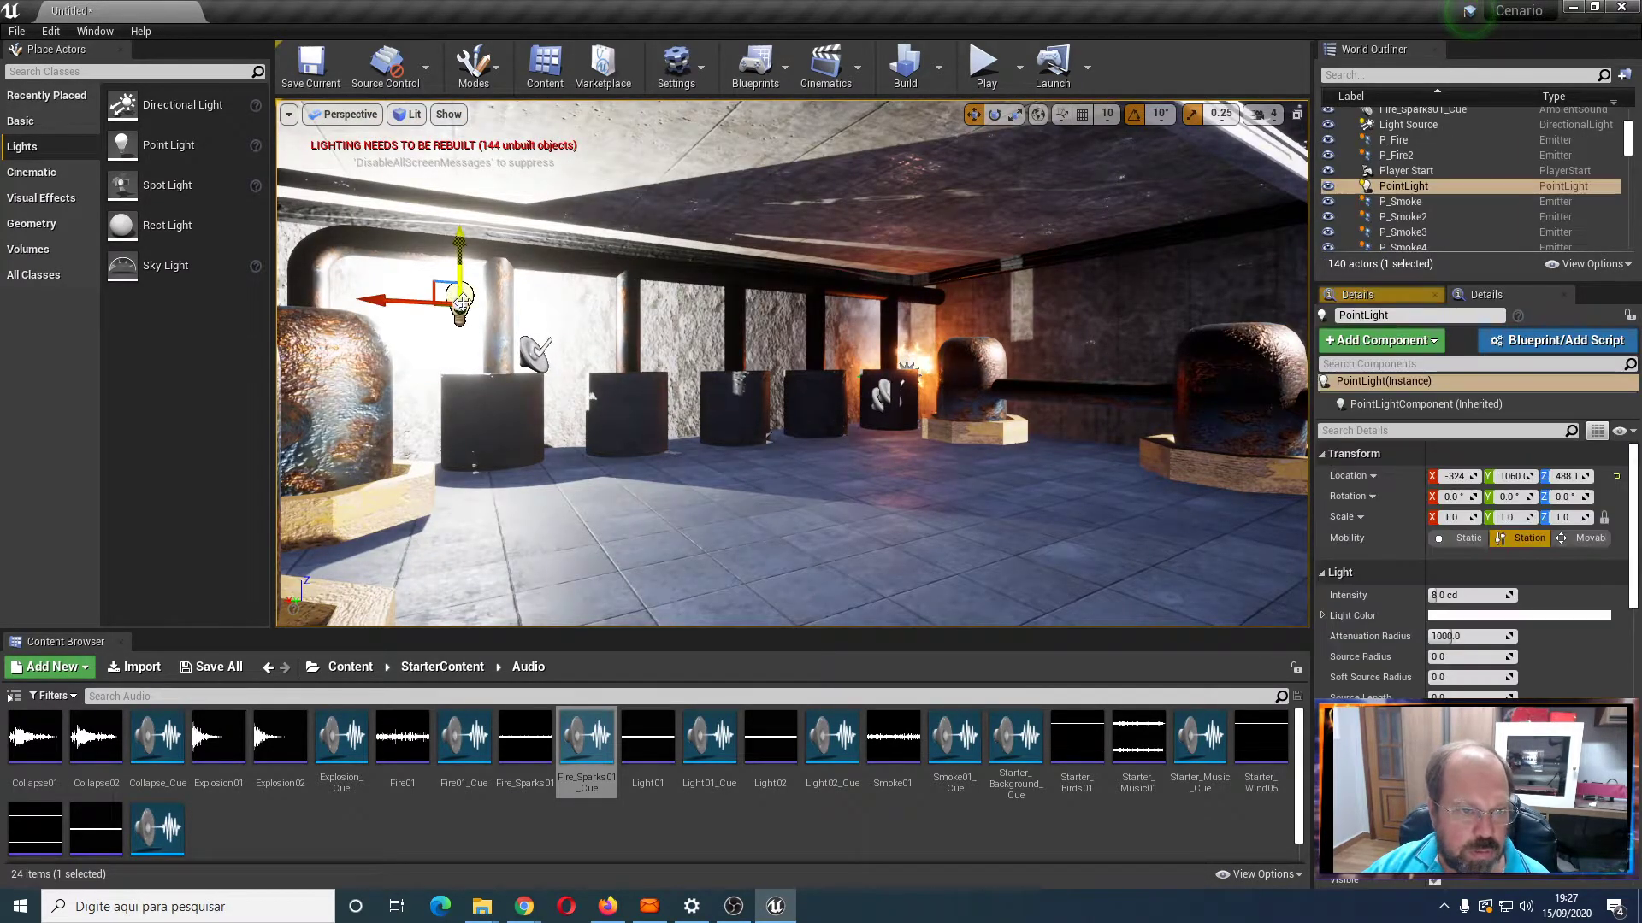
{"action": "key", "text": "Delete"}
Add an Exponential Height Fog from the visual effects to the room floor at about X -865, Y 383, Z 325
{"action": "mouse_move", "coordinate": [962, 377]}
{"action": "right_mouse_down"}
{"action": "mouse_move", "coordinate": [937, 377]}
{"action": "mouse_move", "coordinate": [1278, 379]}
{"action": "mouse_move", "coordinate": [931, 385]}
{"action": "right_mouse_up"}
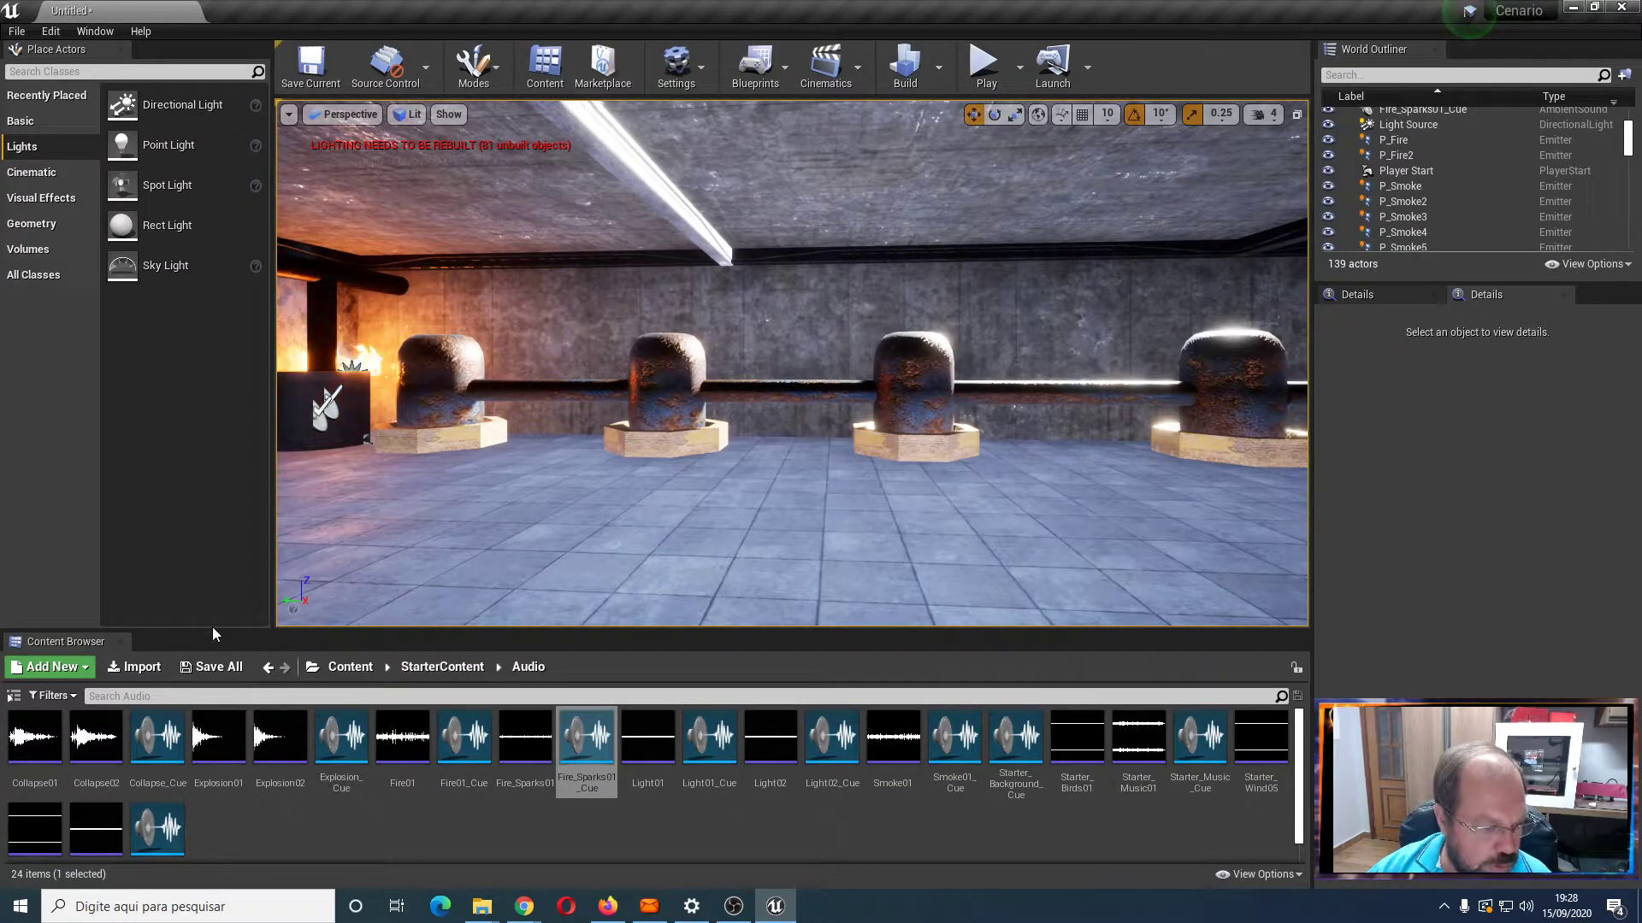
{"action": "left_click", "coordinate": [69, 201]}
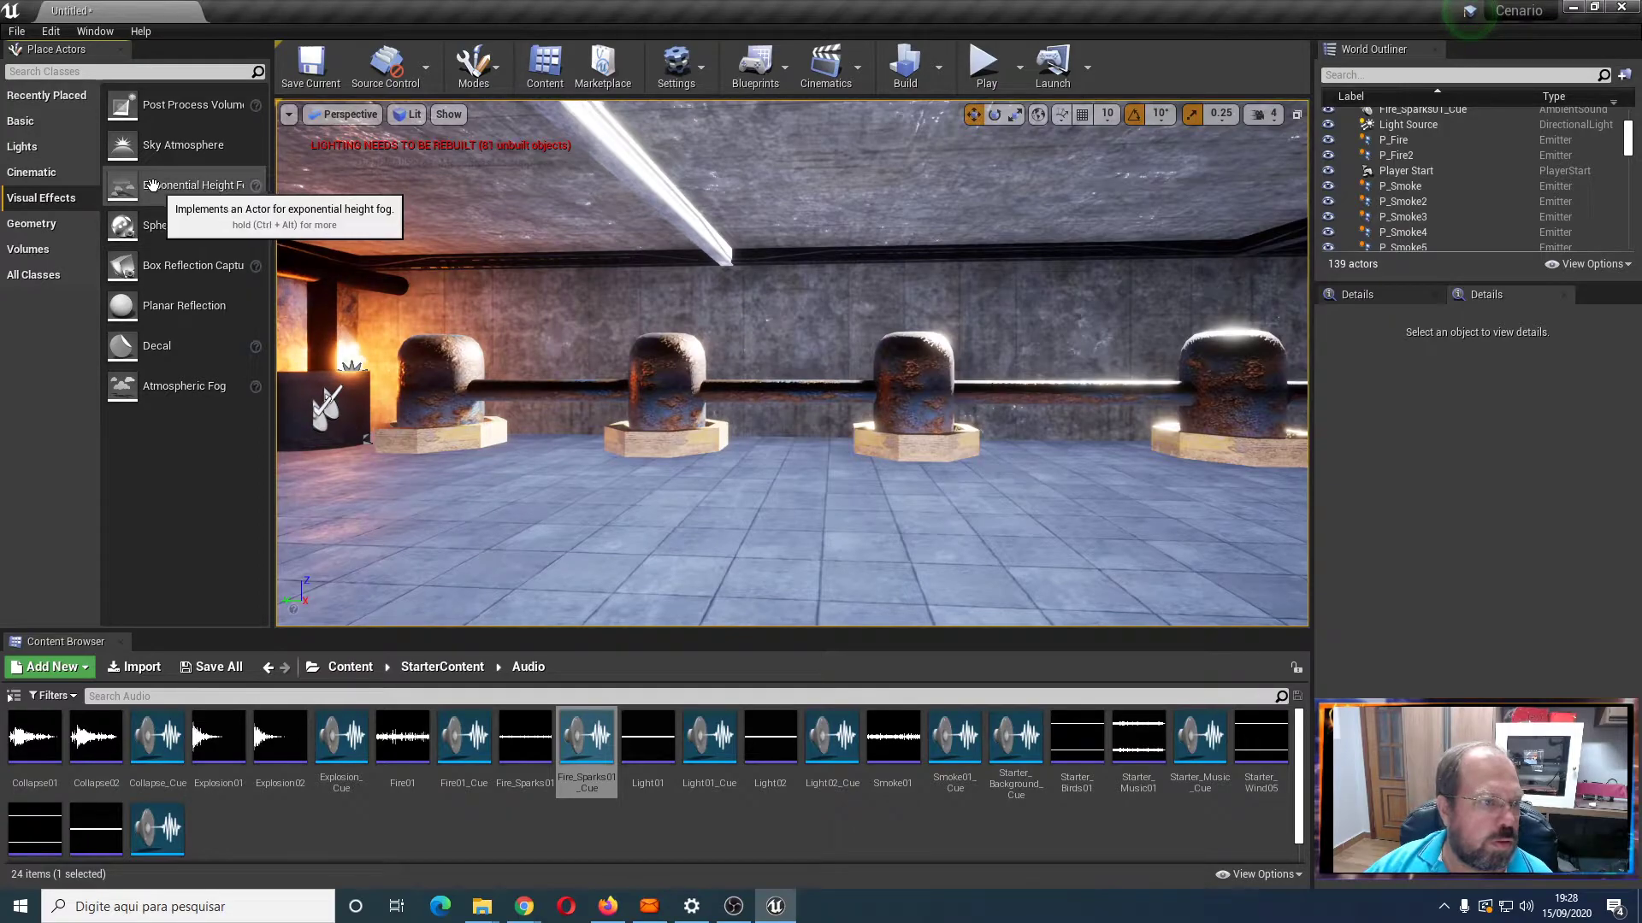
{"action": "left_click_drag", "start_coordinate": [132, 187], "coordinate": [801, 406]}
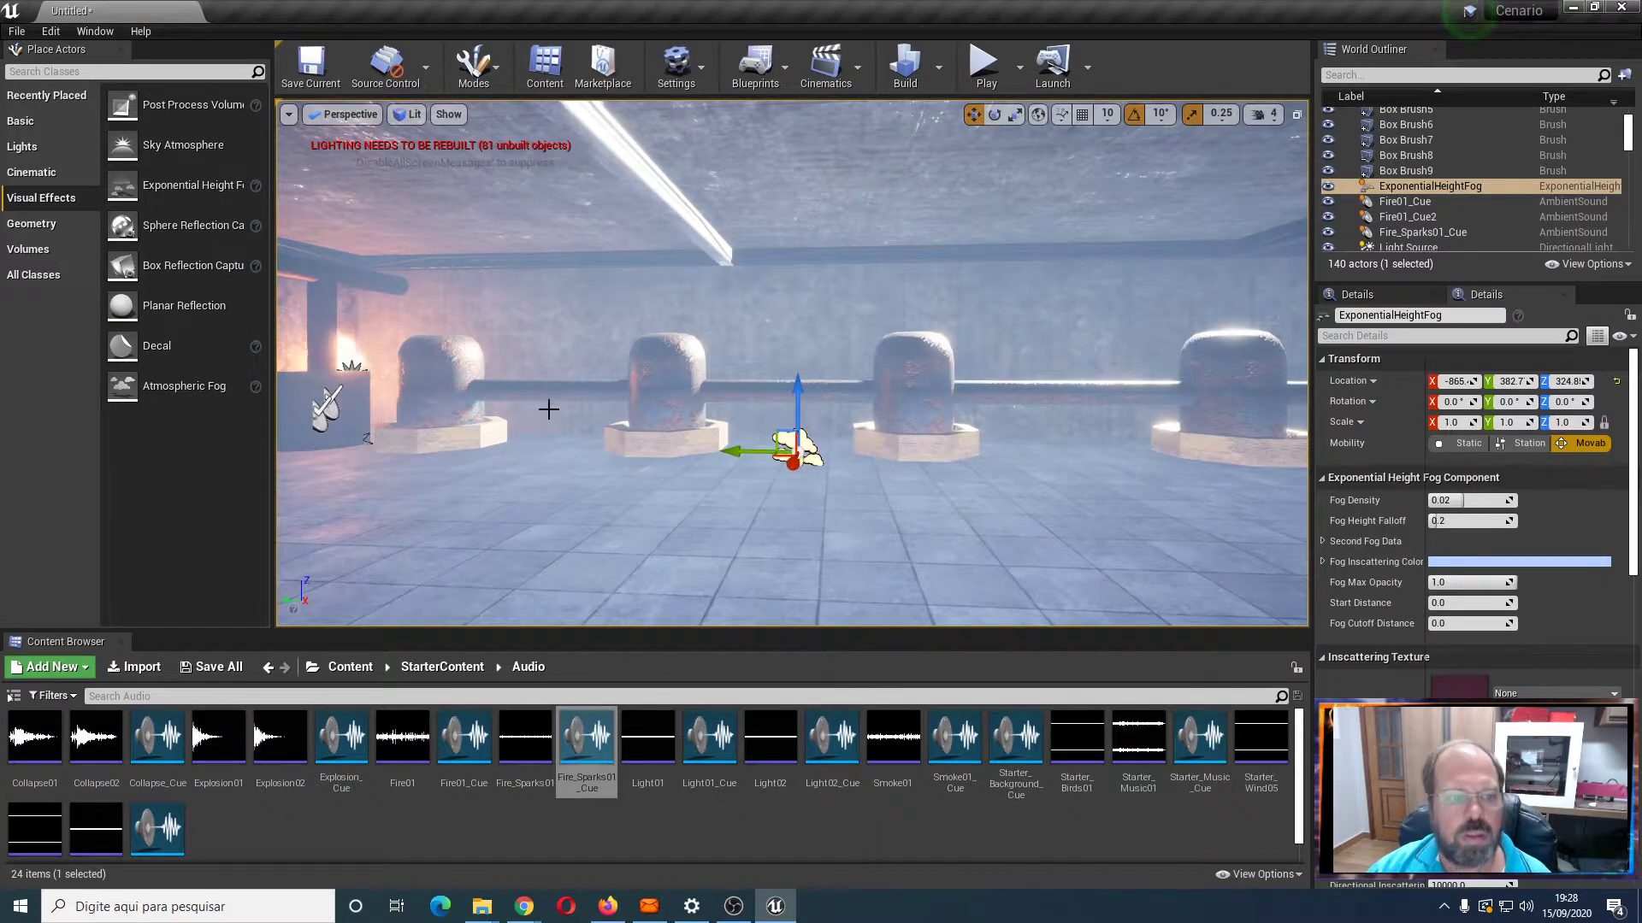
Shift the height fog to about Y 391, try a fog density of 0.2, and restore the density to 0.02
{"action": "left_click_drag", "start_coordinate": [781, 462], "coordinate": [774, 463]}
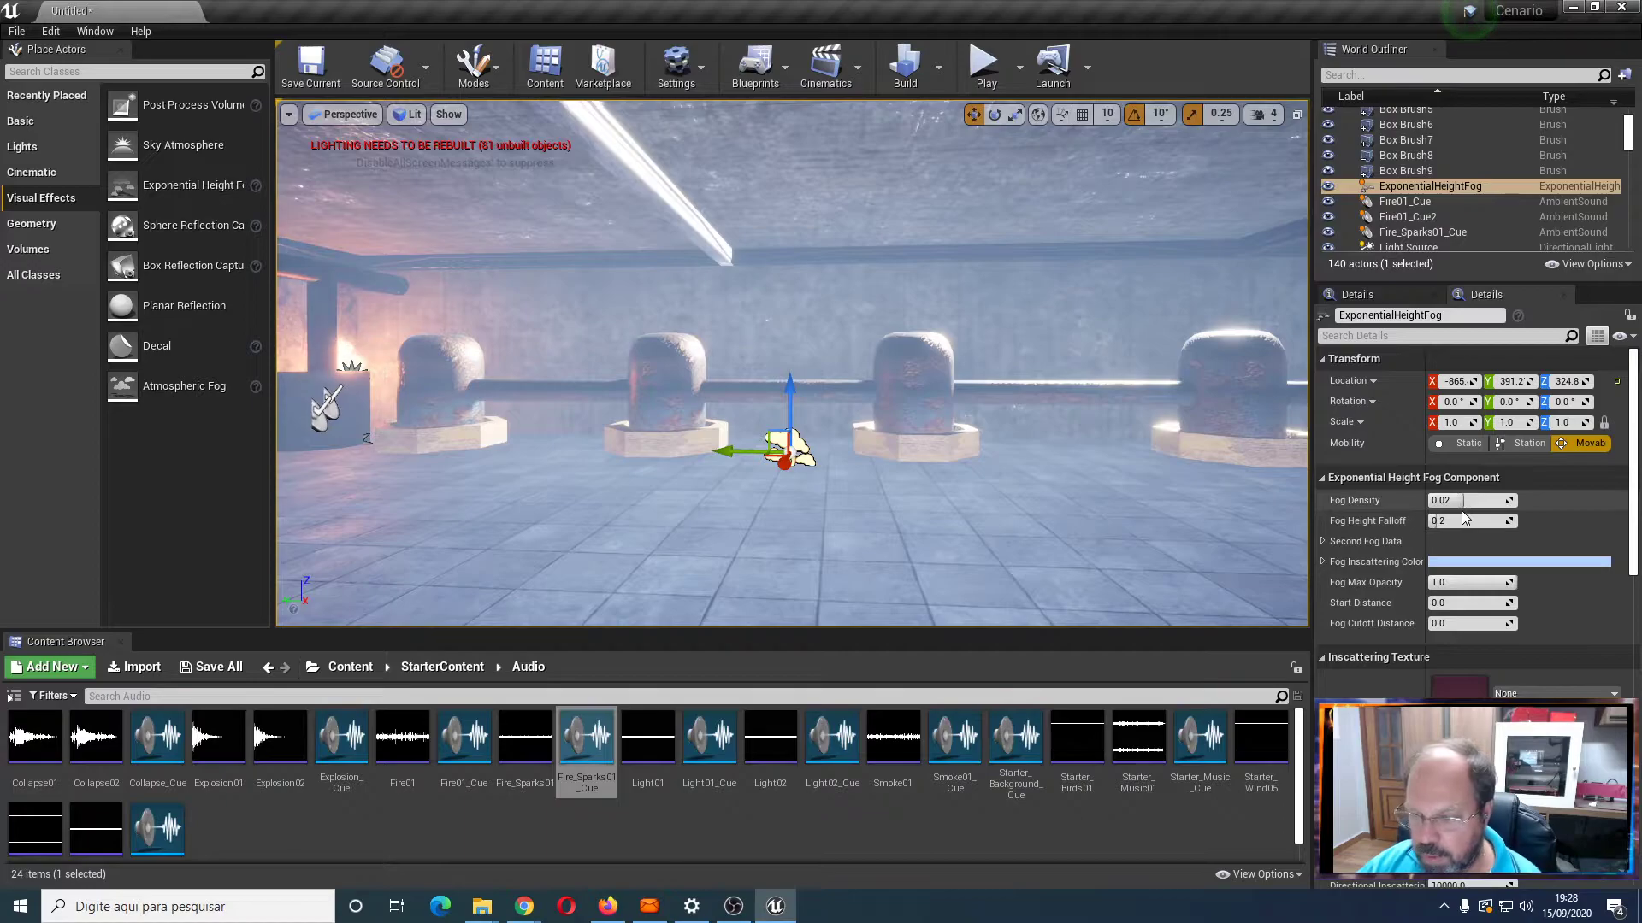
{"action": "mouse_move", "coordinate": [1462, 502]}
{"action": "left_mouse_down"}
{"action": "mouse_move", "coordinate": [1433, 502]}
{"action": "mouse_move", "coordinate": [1492, 502]}
{"action": "mouse_move", "coordinate": [1461, 502]}
{"action": "left_mouse_up"}
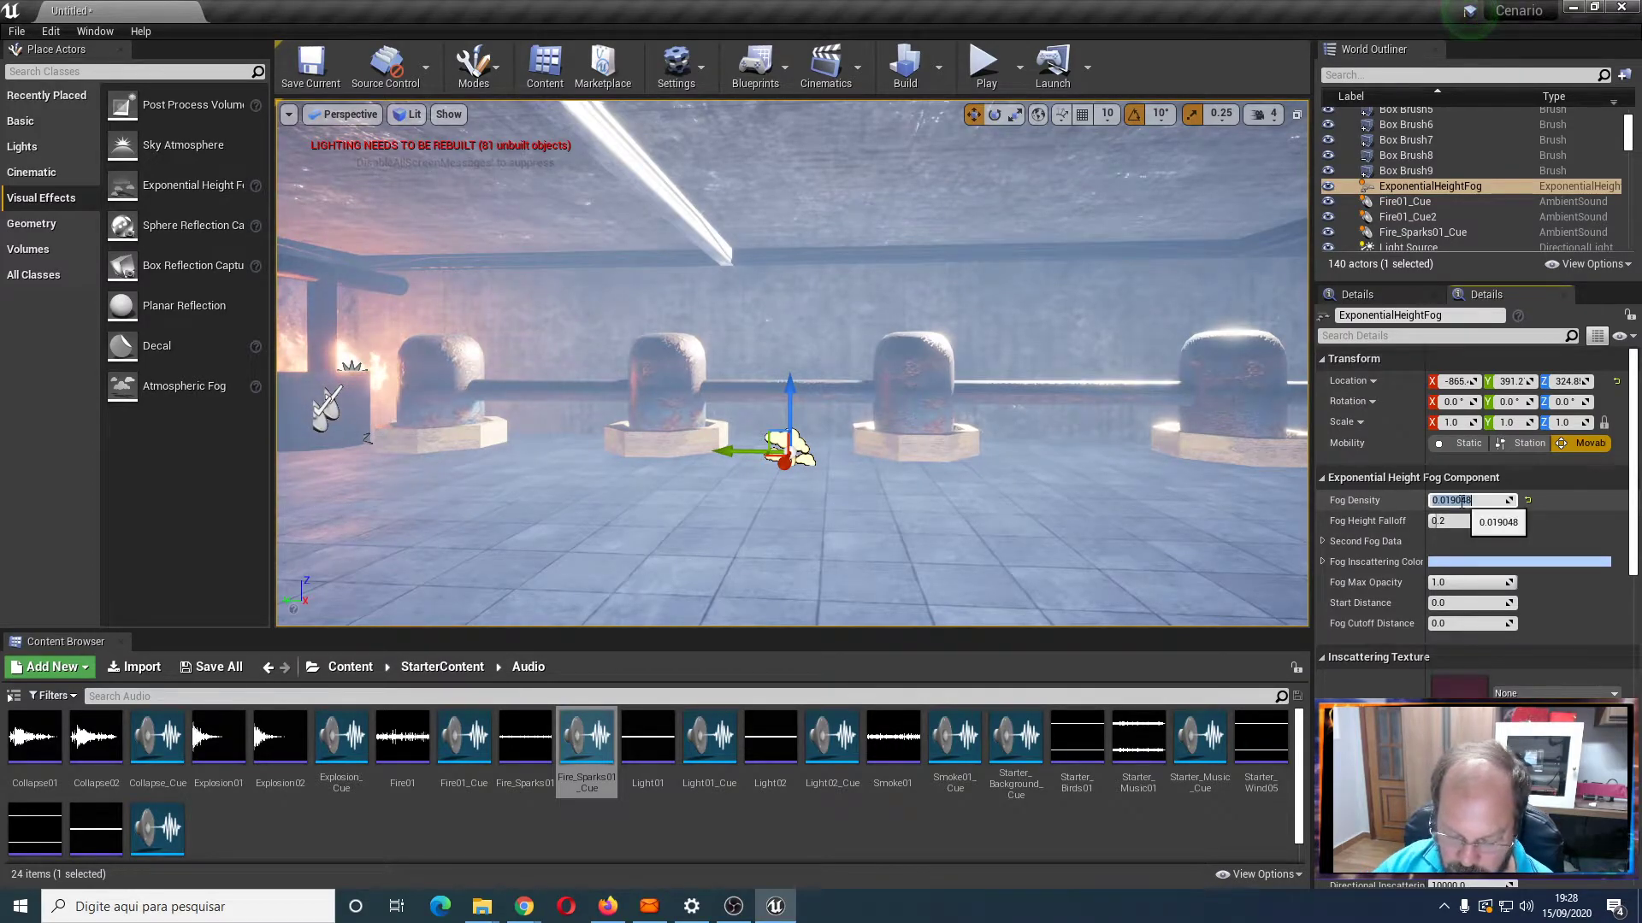
{"action": "type", "text": "0.2"}
{"action": "key", "text": "Return"}
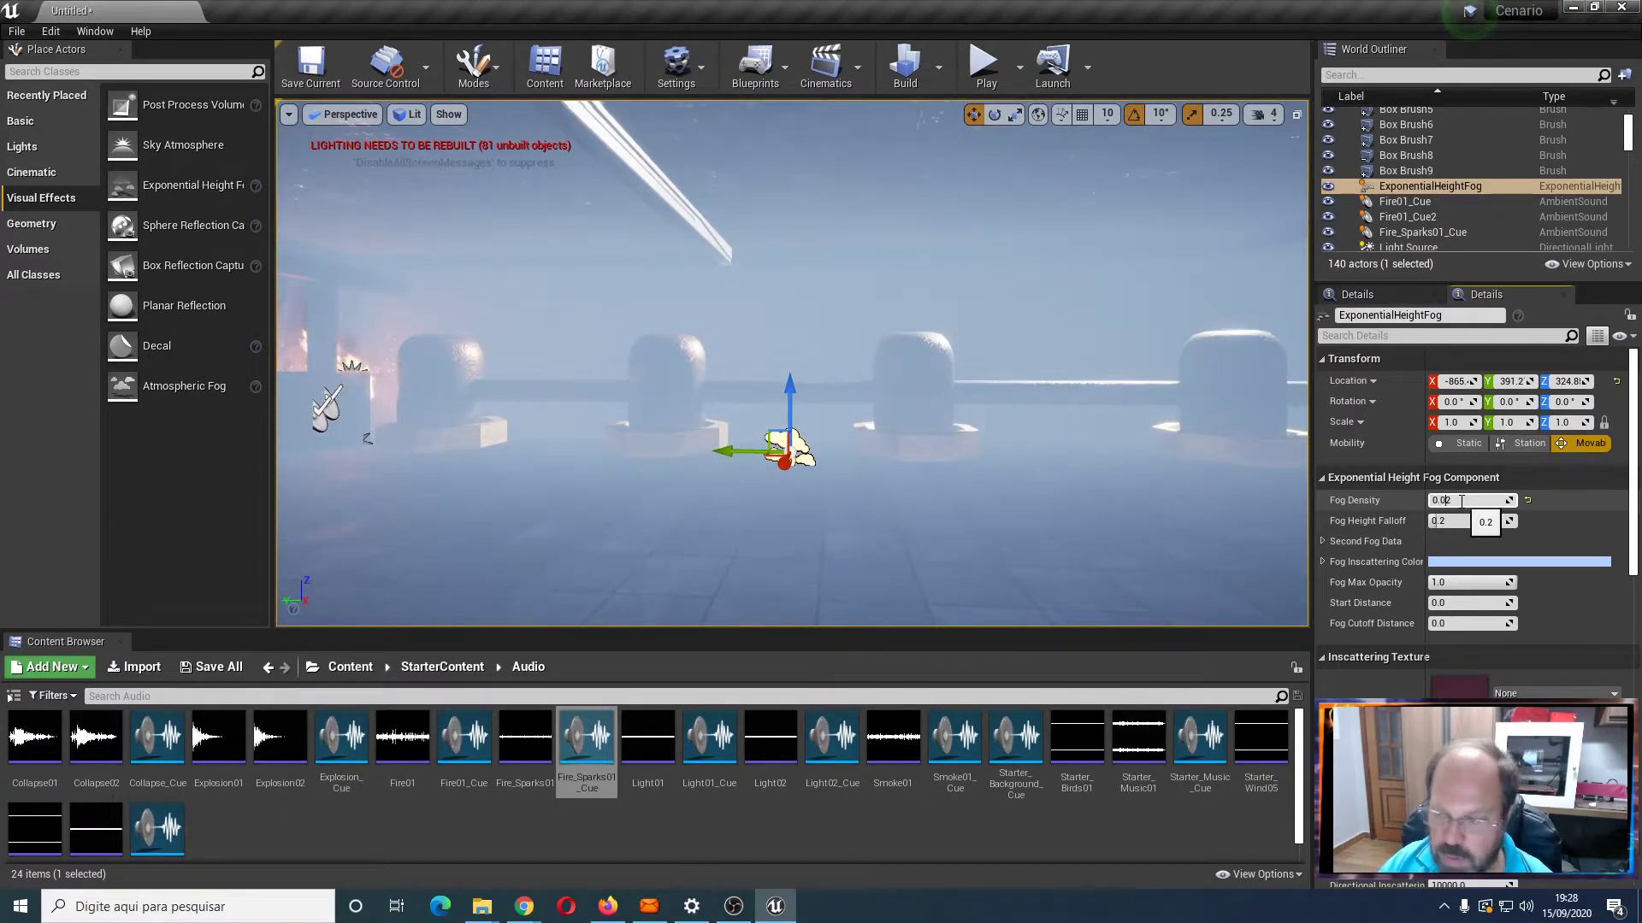
{"action": "key", "text": "Return"}
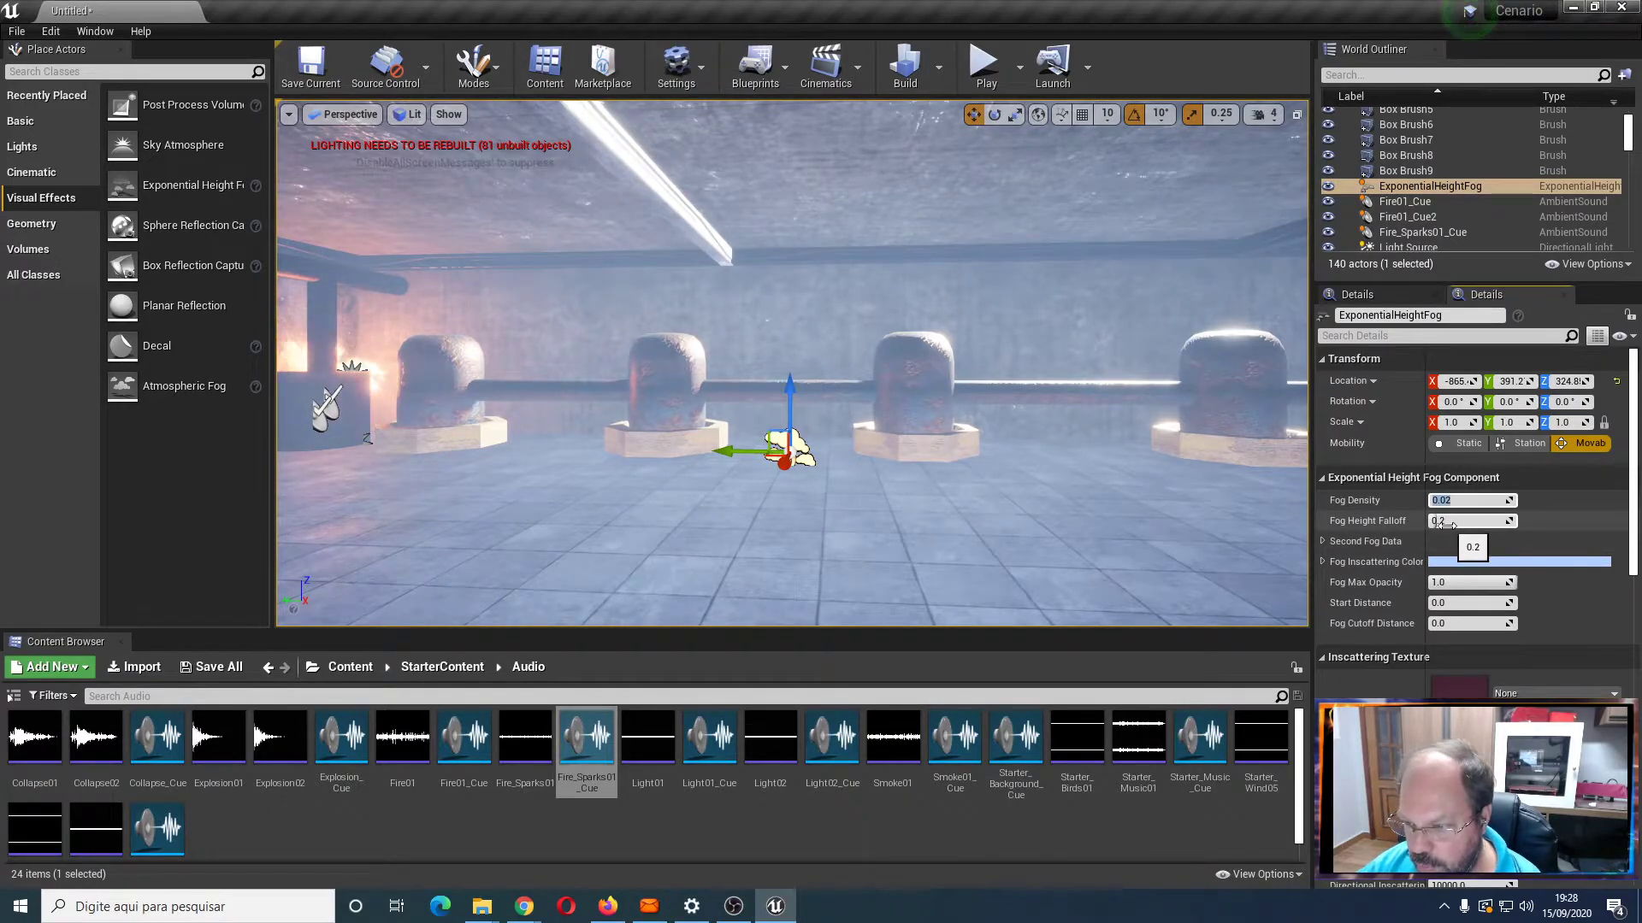
Set the fog's start distance to 0.1, its height falloff to 0.01 and its max opacity to 0.8
{"action": "left_click", "coordinate": [1435, 520]}
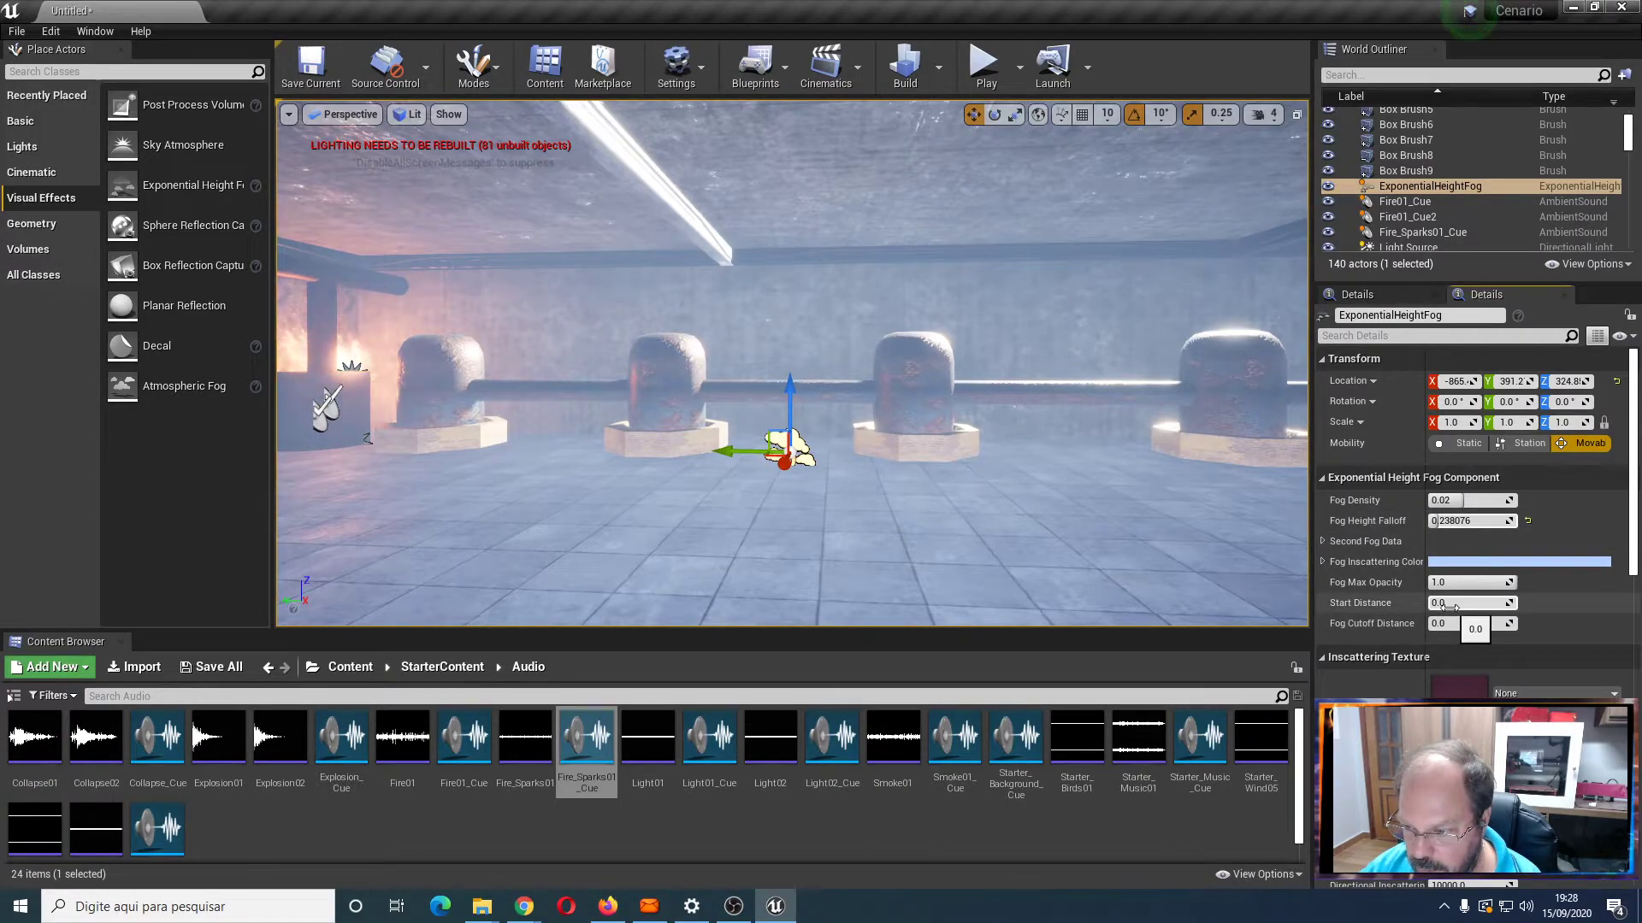
{"action": "left_click", "coordinate": [1479, 606]}
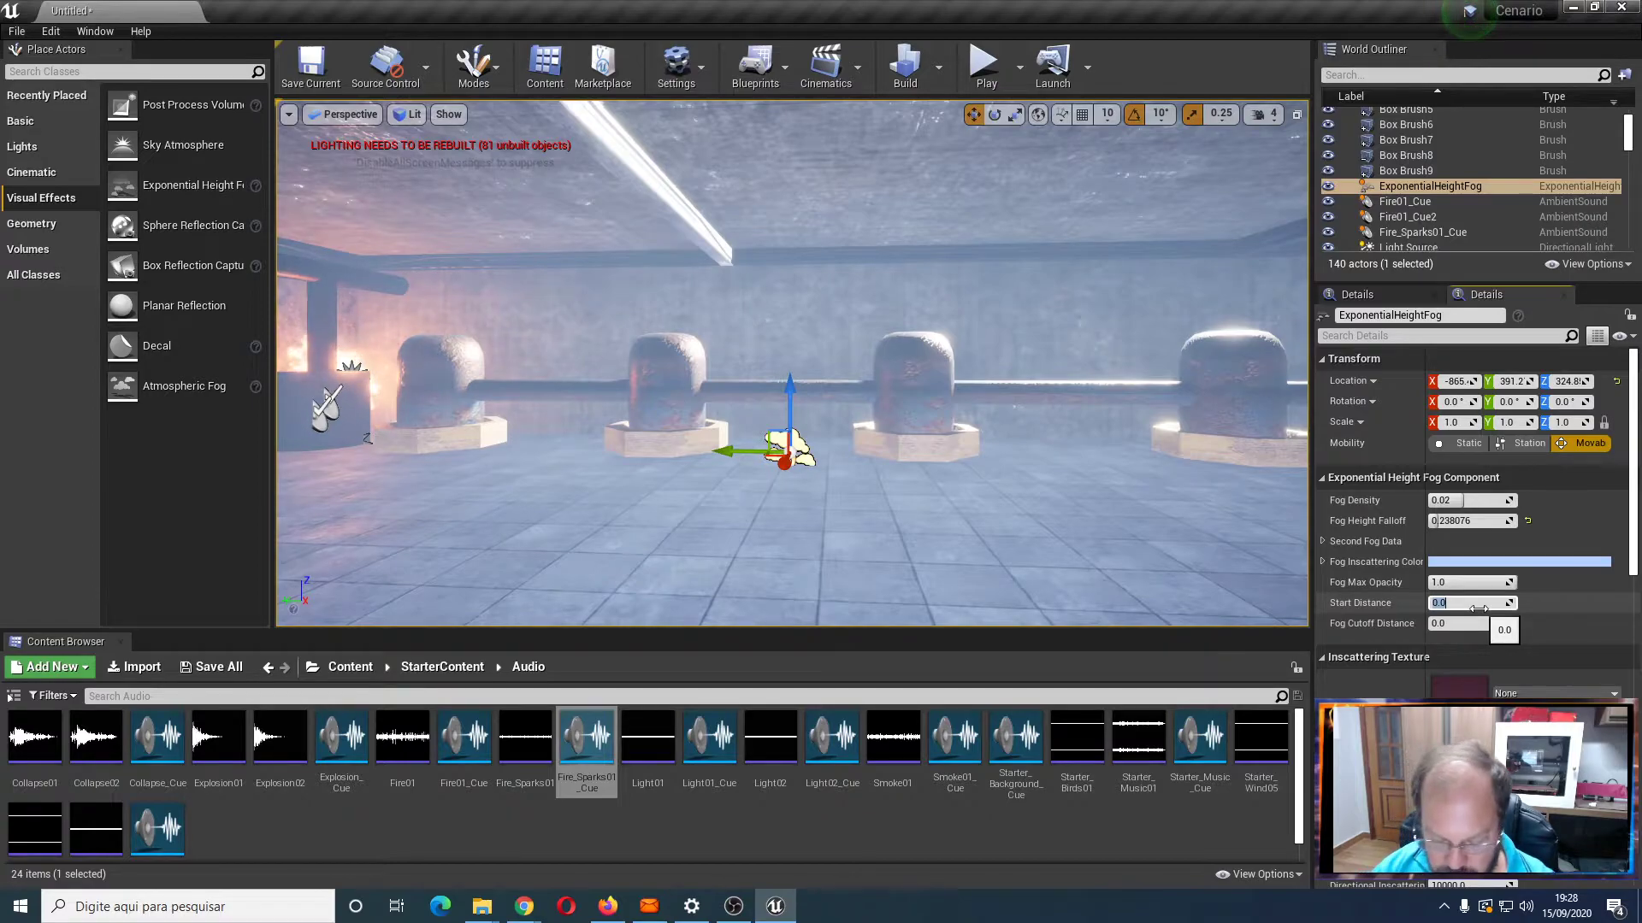
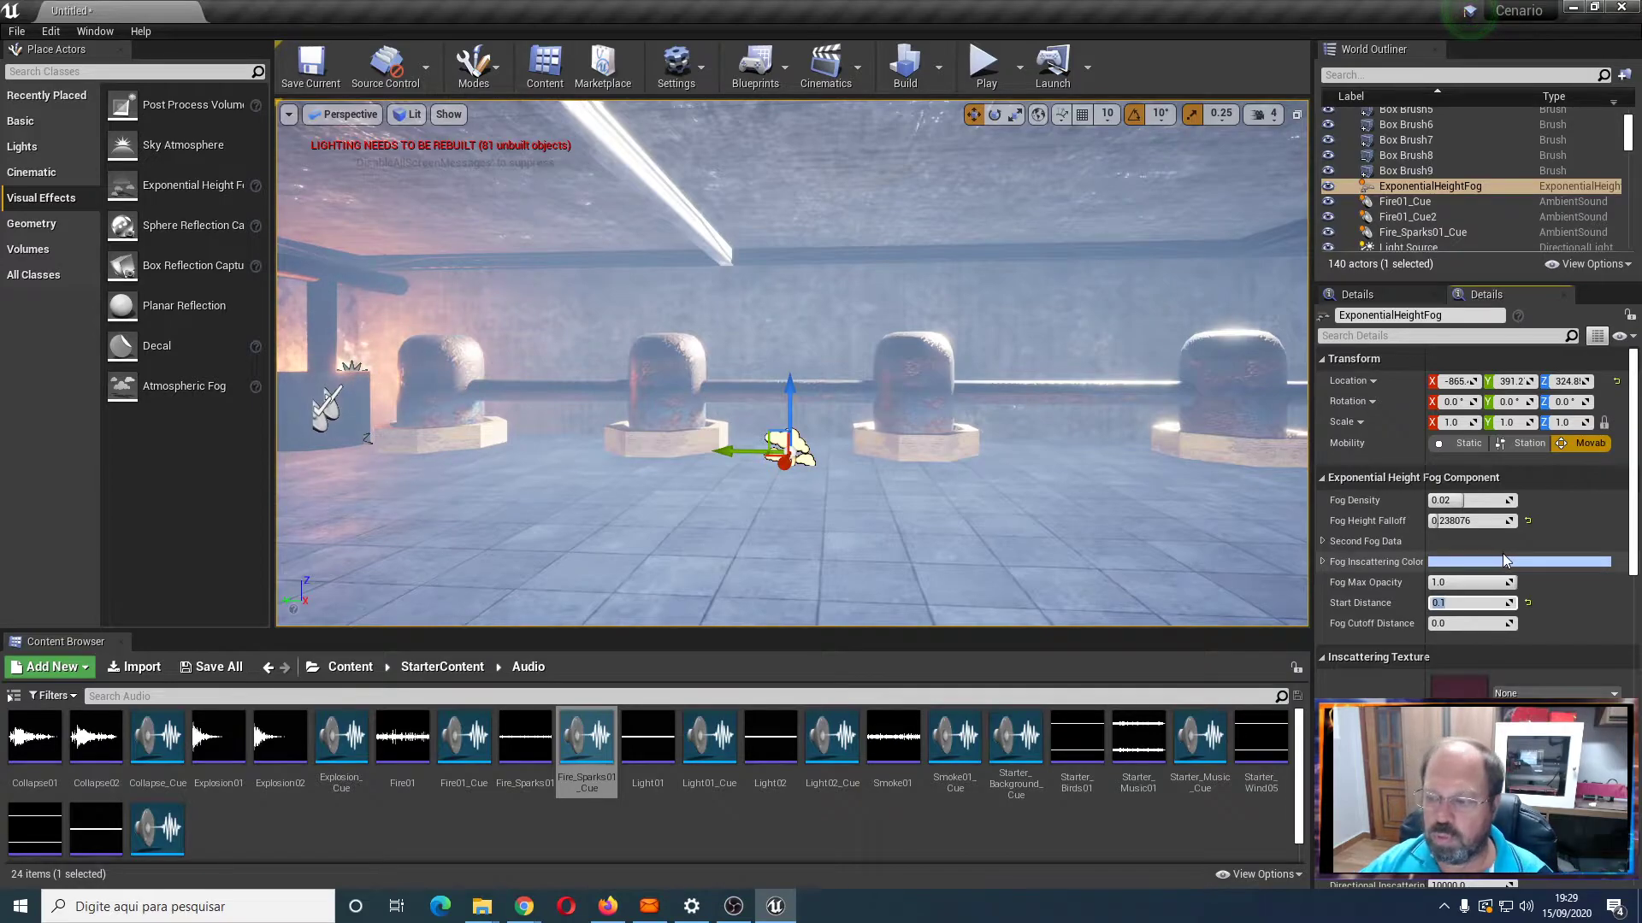
{"action": "left_click", "coordinate": [1440, 520]}
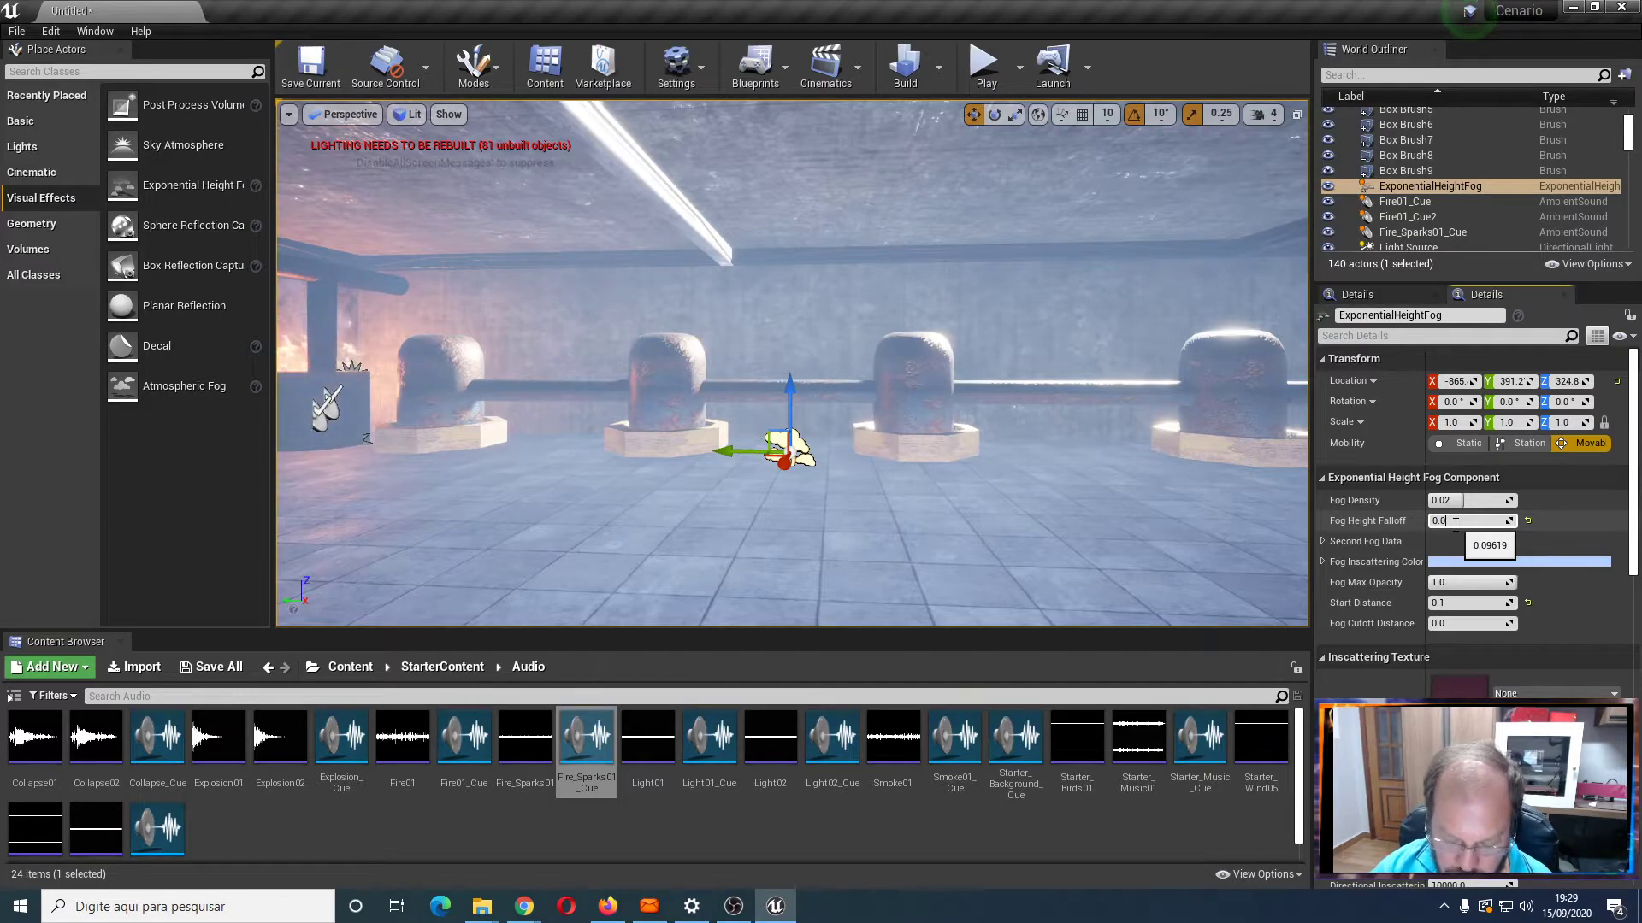
{"action": "left_click", "coordinate": [1455, 522]}
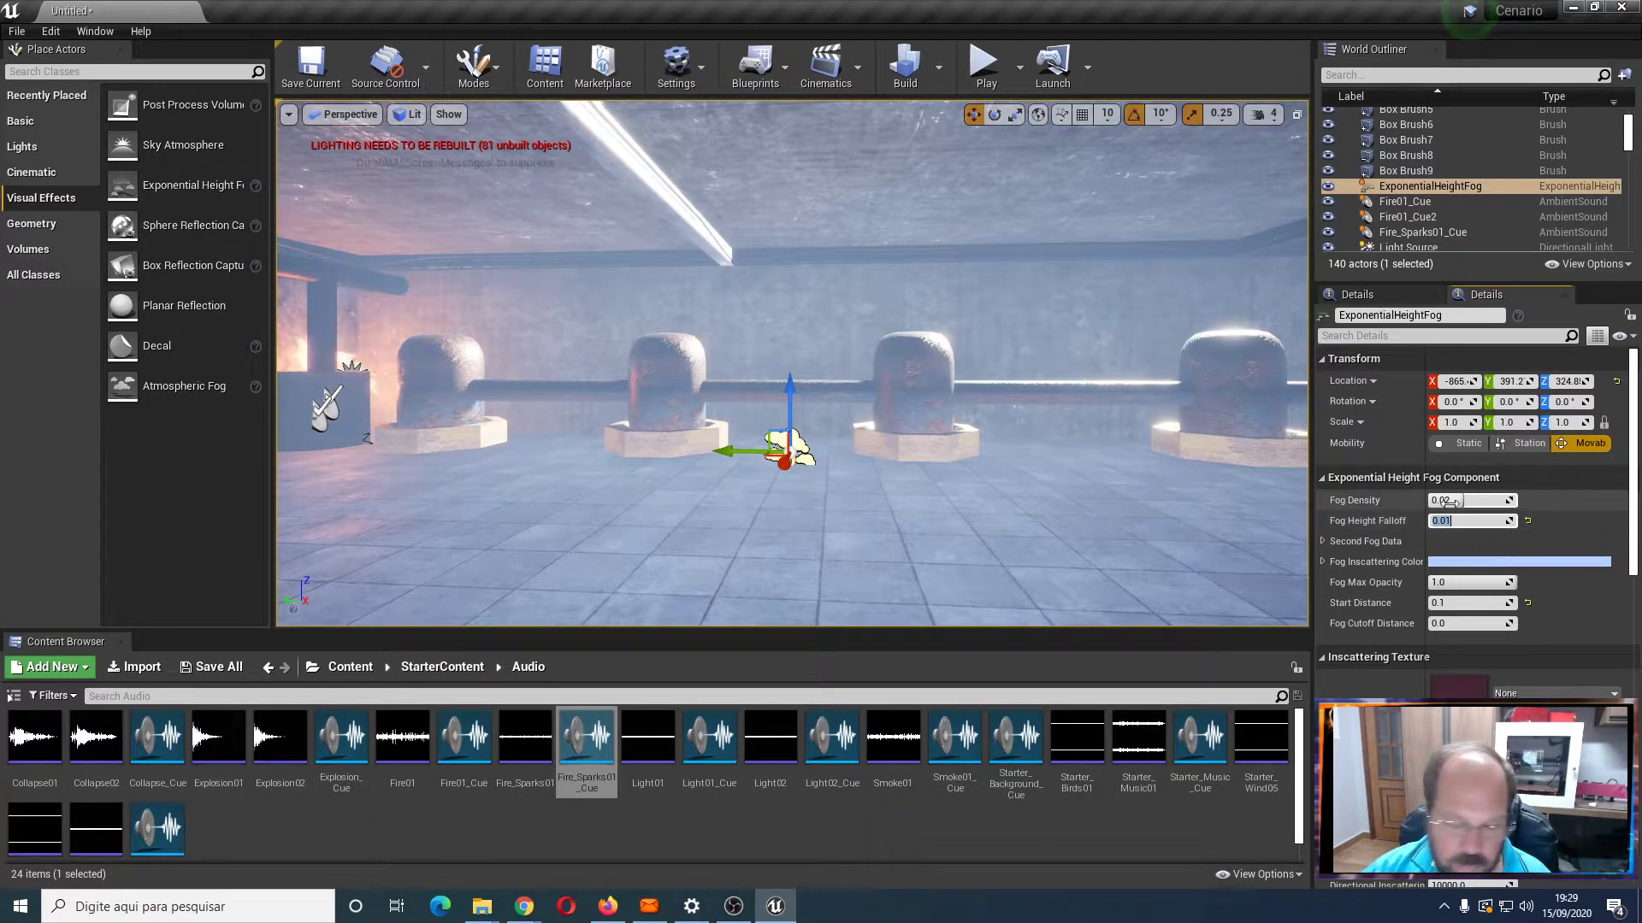
{"action": "left_click", "coordinate": [1461, 584]}
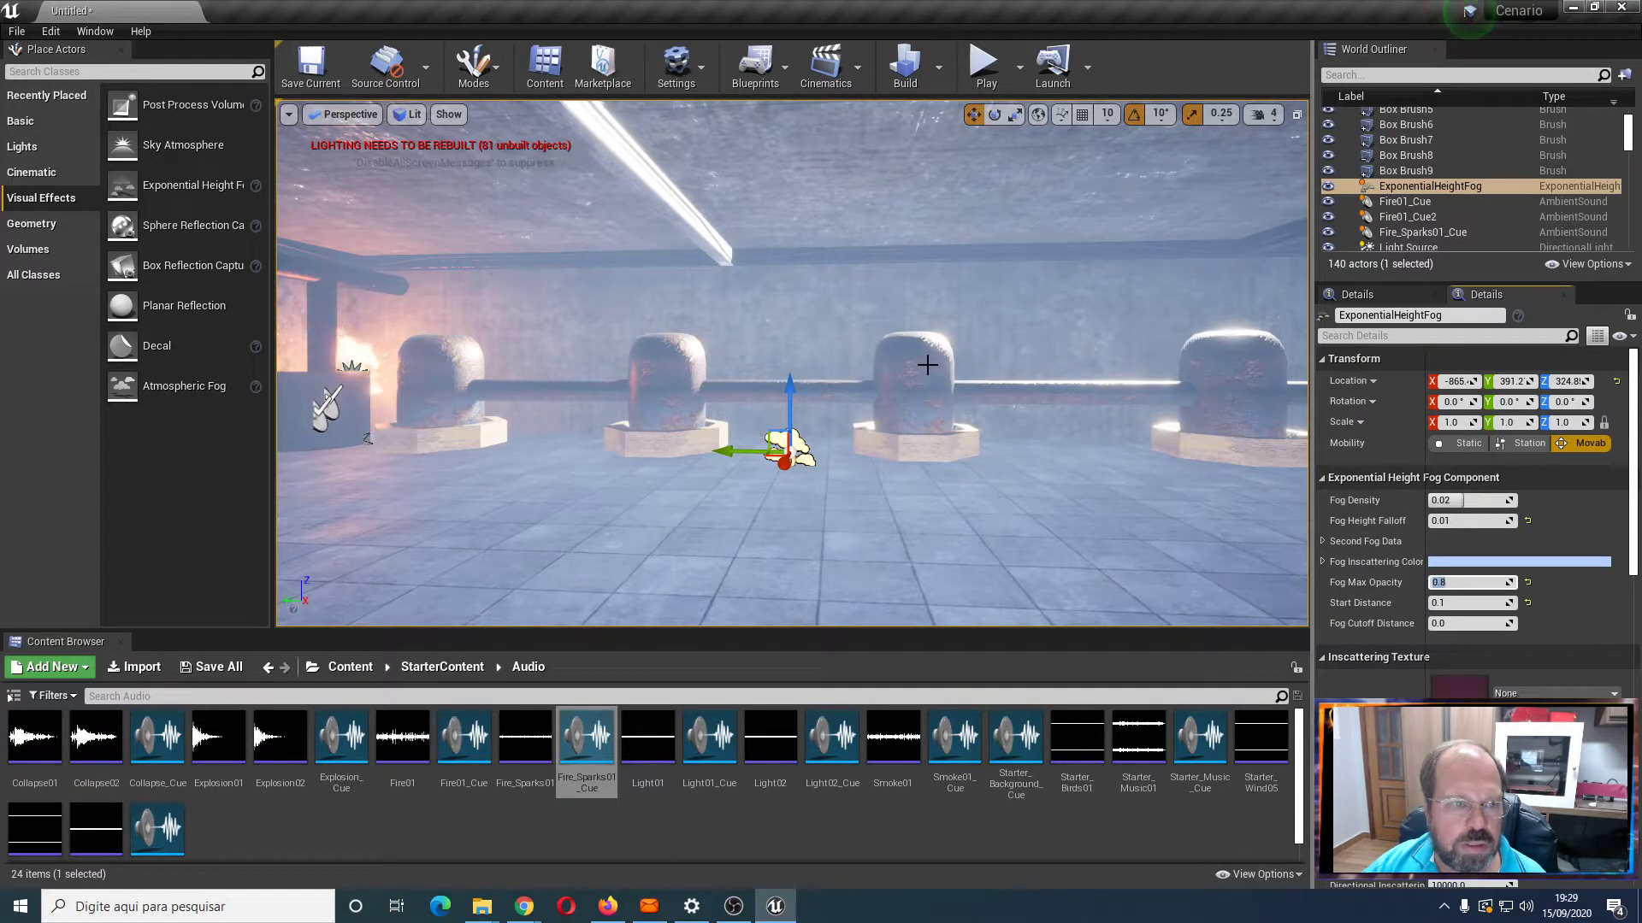
Duplicate the doorway's subtractive box brush upward twice, leaving the last copy above the roof at about Z 748
{"action": "scroll", "coordinate": [896, 392], "scroll_direction": "up", "scroll_amount": 5}
{"action": "scroll", "coordinate": [900, 389], "scroll_direction": "down", "scroll_amount": 4}
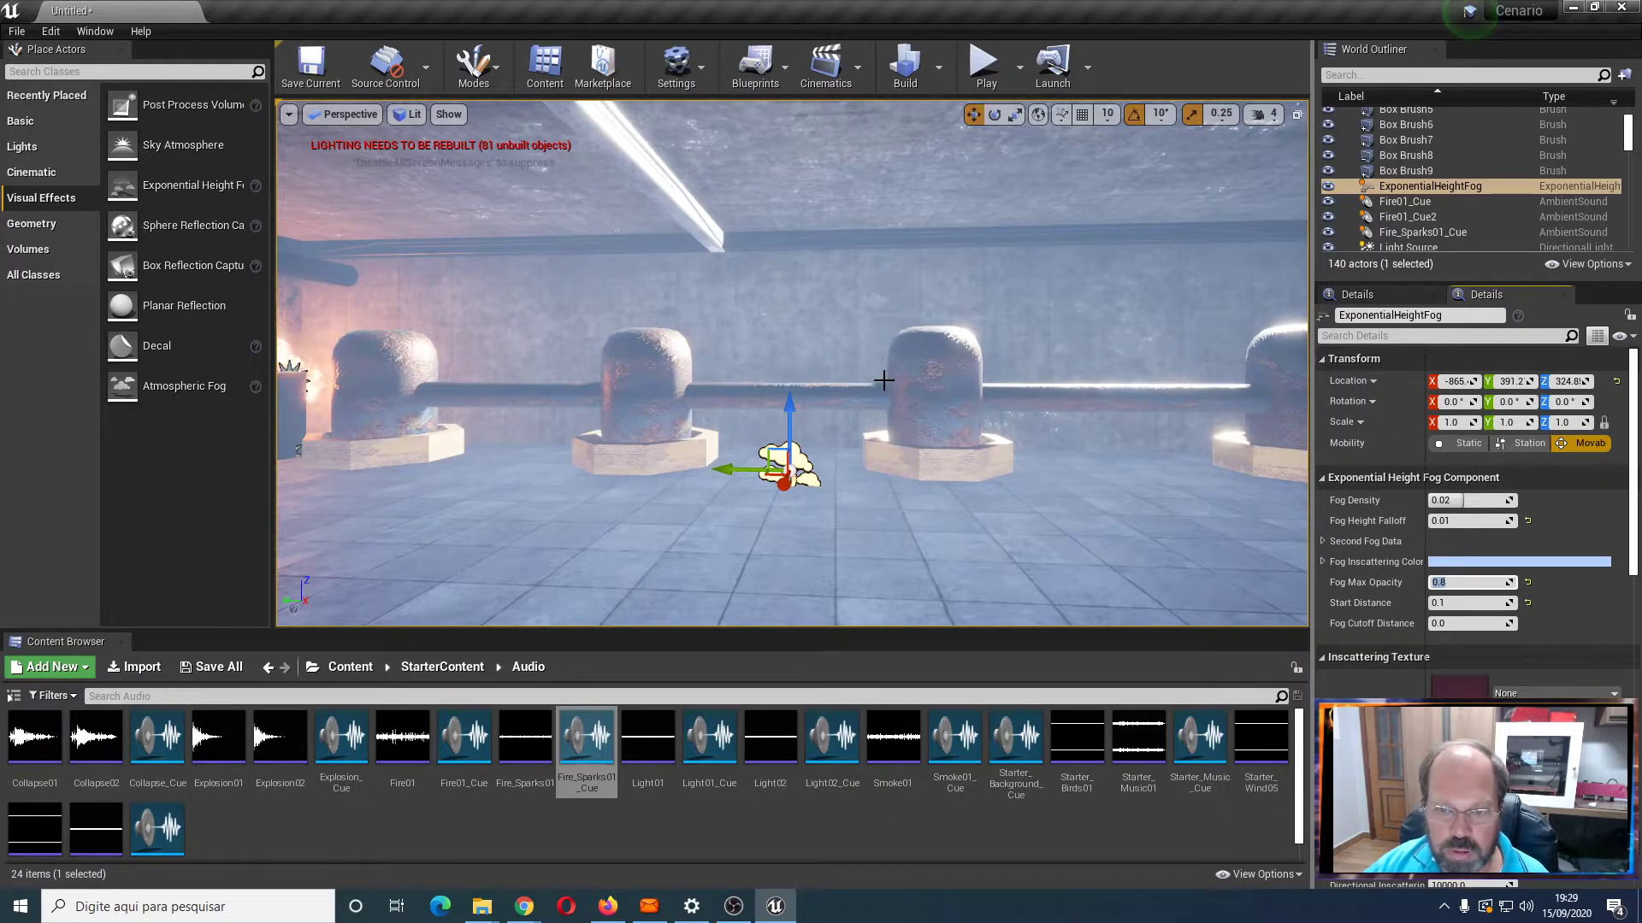
{"action": "scroll", "coordinate": [720, 409], "scroll_direction": "up", "scroll_amount": 6}
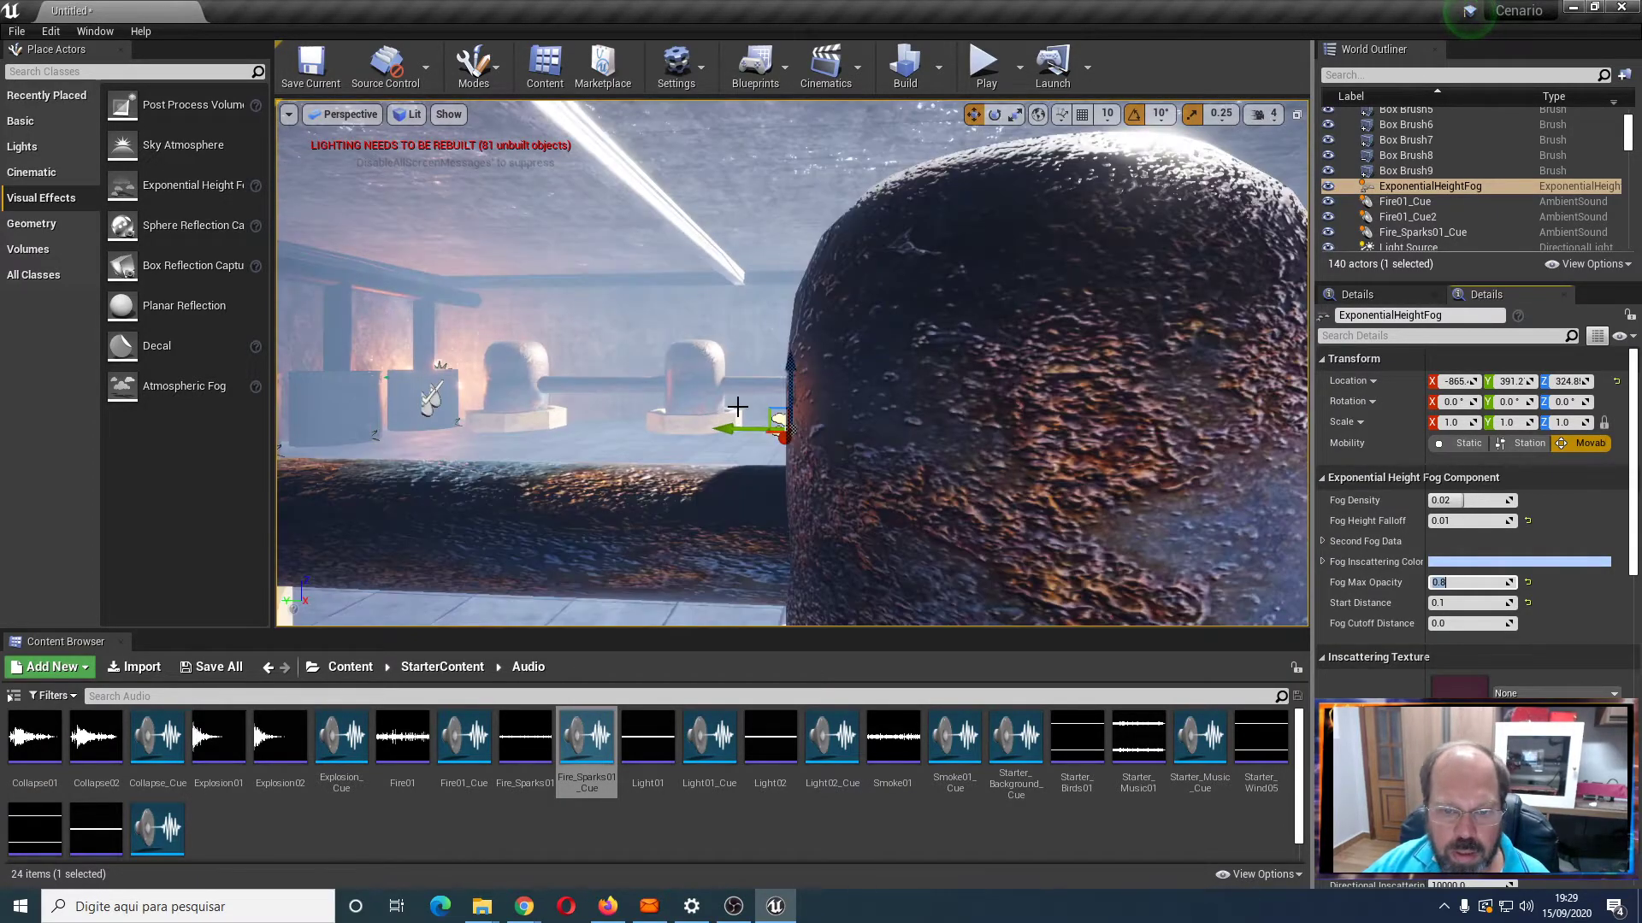
{"action": "scroll", "coordinate": [1000, 429], "scroll_direction": "down", "scroll_amount": 6}
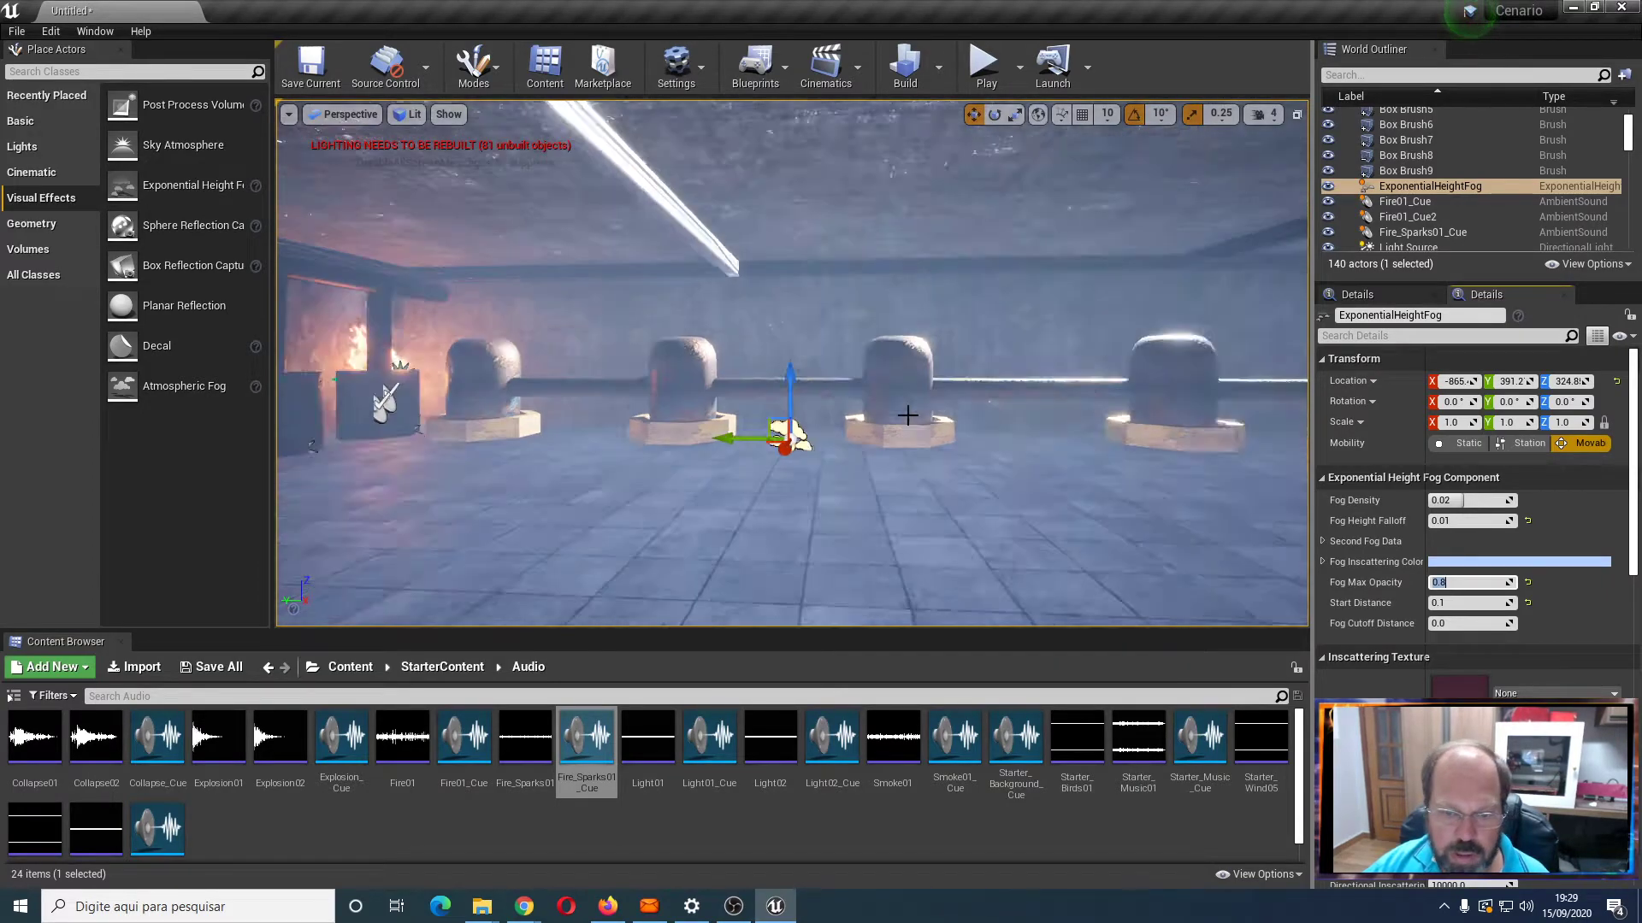
{"action": "scroll", "coordinate": [909, 414], "scroll_direction": "up", "scroll_amount": 6}
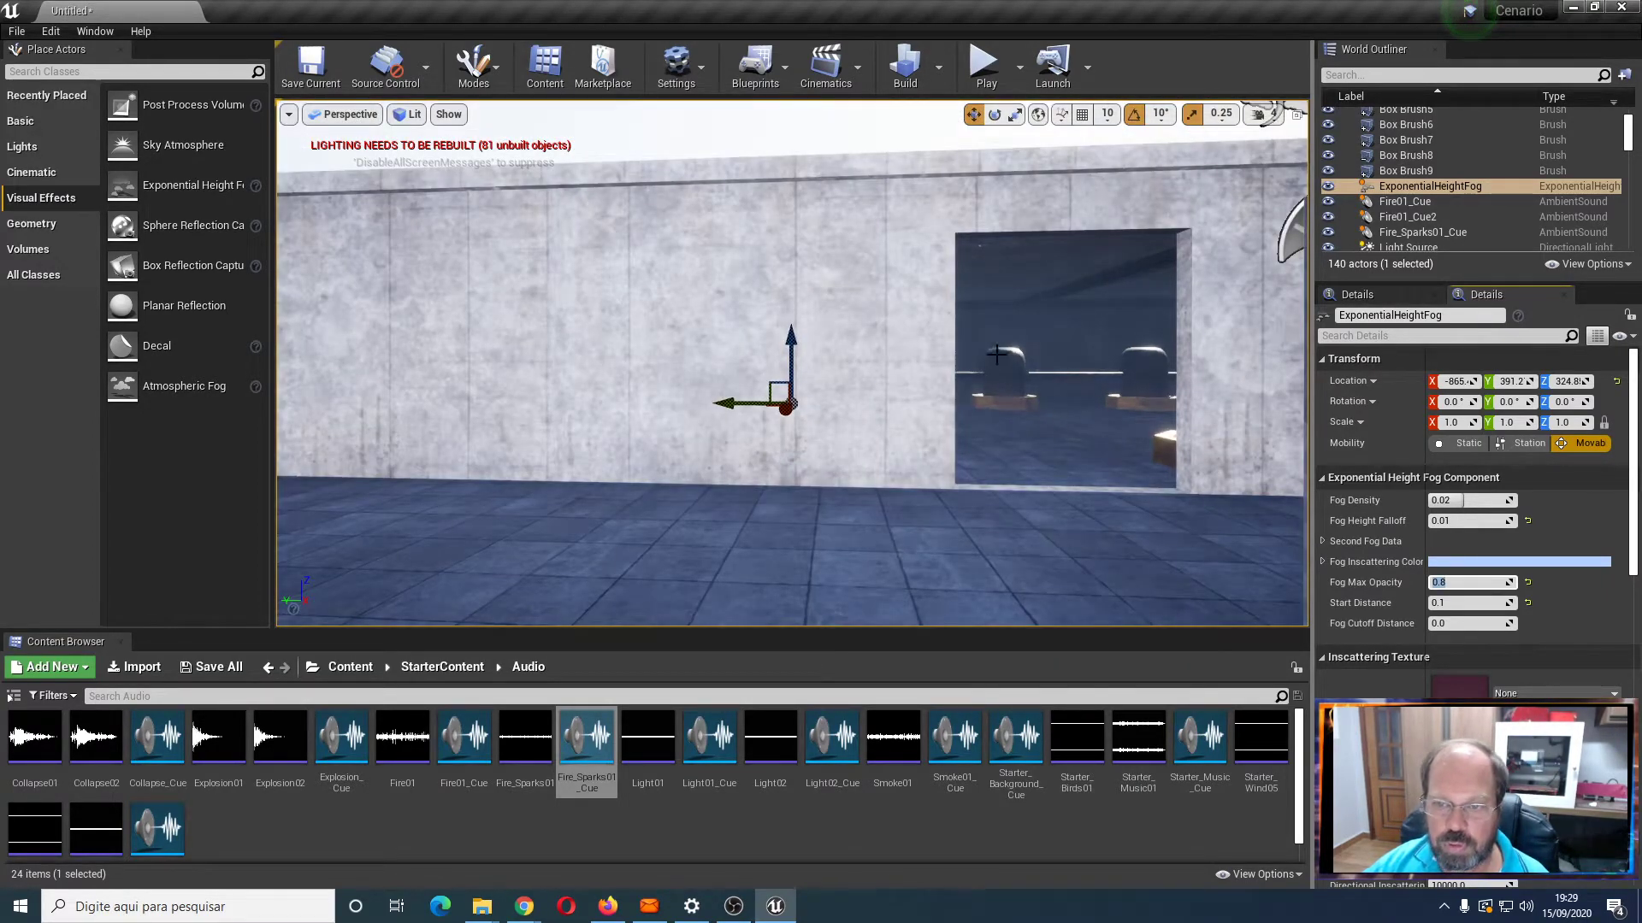
{"action": "left_click", "coordinate": [1182, 317]}
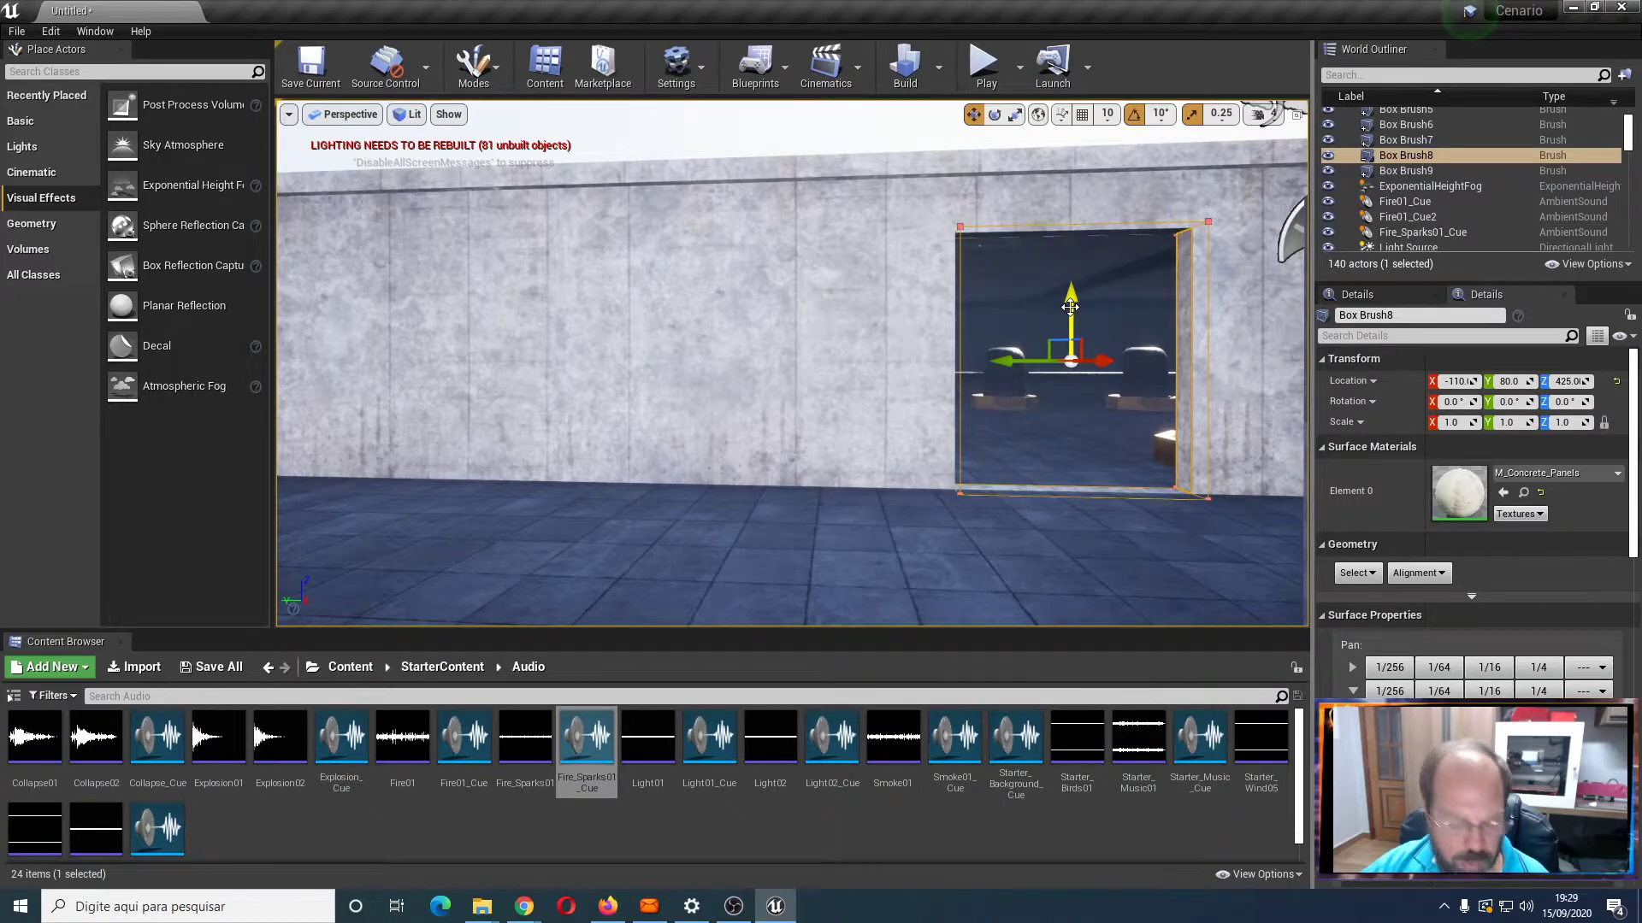
{"action": "left_click_drag", "start_coordinate": [1073, 301], "coordinate": [1074, 112], "text": "alt"}
{"action": "mouse_move", "coordinate": [1144, 326]}
{"action": "right_mouse_down"}
{"action": "mouse_move", "coordinate": [1144, 427]}
{"action": "mouse_move", "coordinate": [1143, 341]}
{"action": "mouse_move", "coordinate": [1144, 368]}
{"action": "mouse_move", "coordinate": [1103, 410]}
{"action": "mouse_move", "coordinate": [1103, 342]}
{"action": "mouse_move", "coordinate": [1103, 366]}
{"action": "right_mouse_up"}
{"action": "left_click_drag", "start_coordinate": [973, 307], "coordinate": [990, 269], "text": "alt"}
Rotate the raised brush copy 90° so it lies flat, and move it over the room to about X -555 using the top view
{"action": "key", "text": "e"}
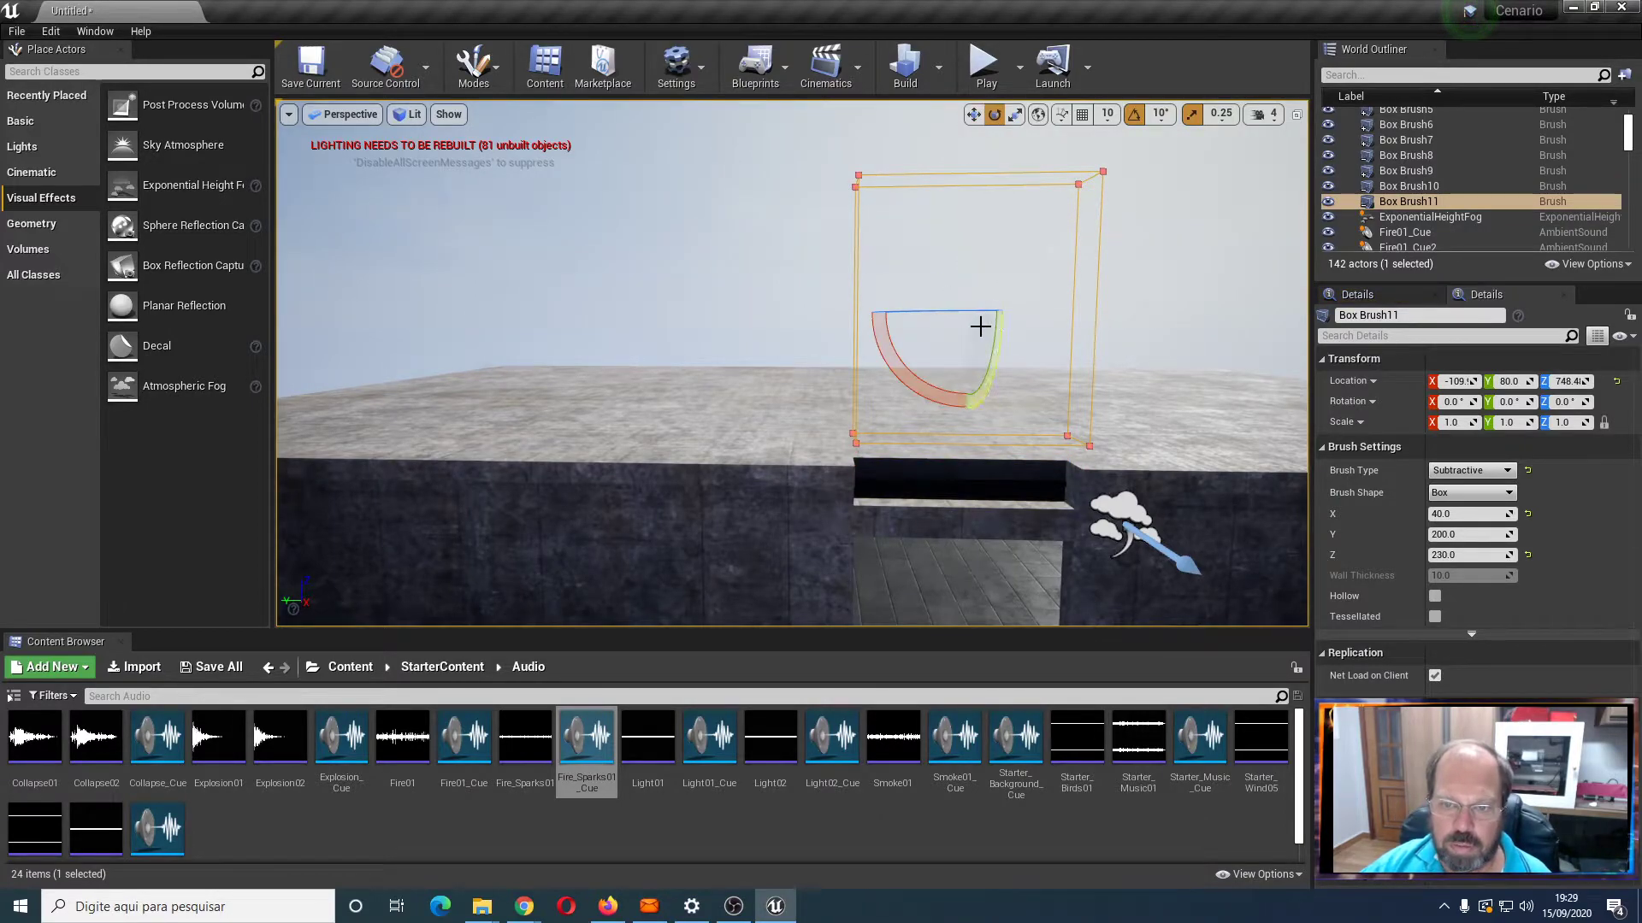
{"action": "mouse_move", "coordinate": [902, 376]}
{"action": "left_mouse_down"}
{"action": "mouse_move", "coordinate": [967, 419]}
{"action": "mouse_move", "coordinate": [887, 363]}
{"action": "mouse_move", "coordinate": [902, 376]}
{"action": "mouse_move", "coordinate": [999, 352]}
{"action": "mouse_move", "coordinate": [1012, 311]}
{"action": "mouse_move", "coordinate": [958, 367]}
{"action": "mouse_move", "coordinate": [987, 414]}
{"action": "left_mouse_up"}
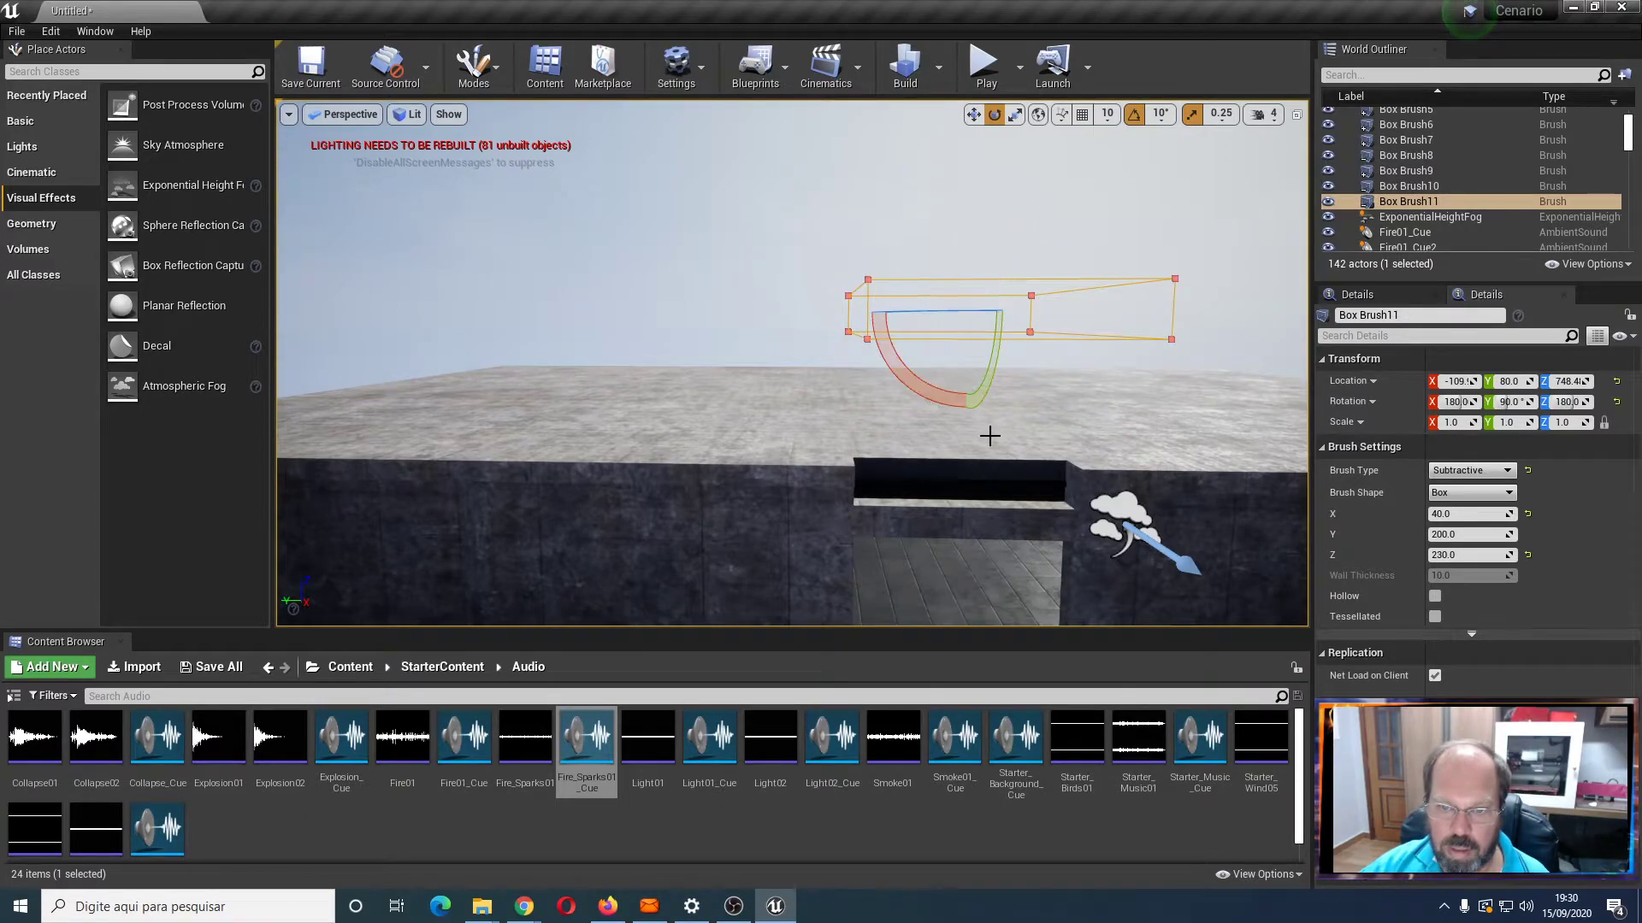
{"action": "left_click", "coordinate": [342, 113]}
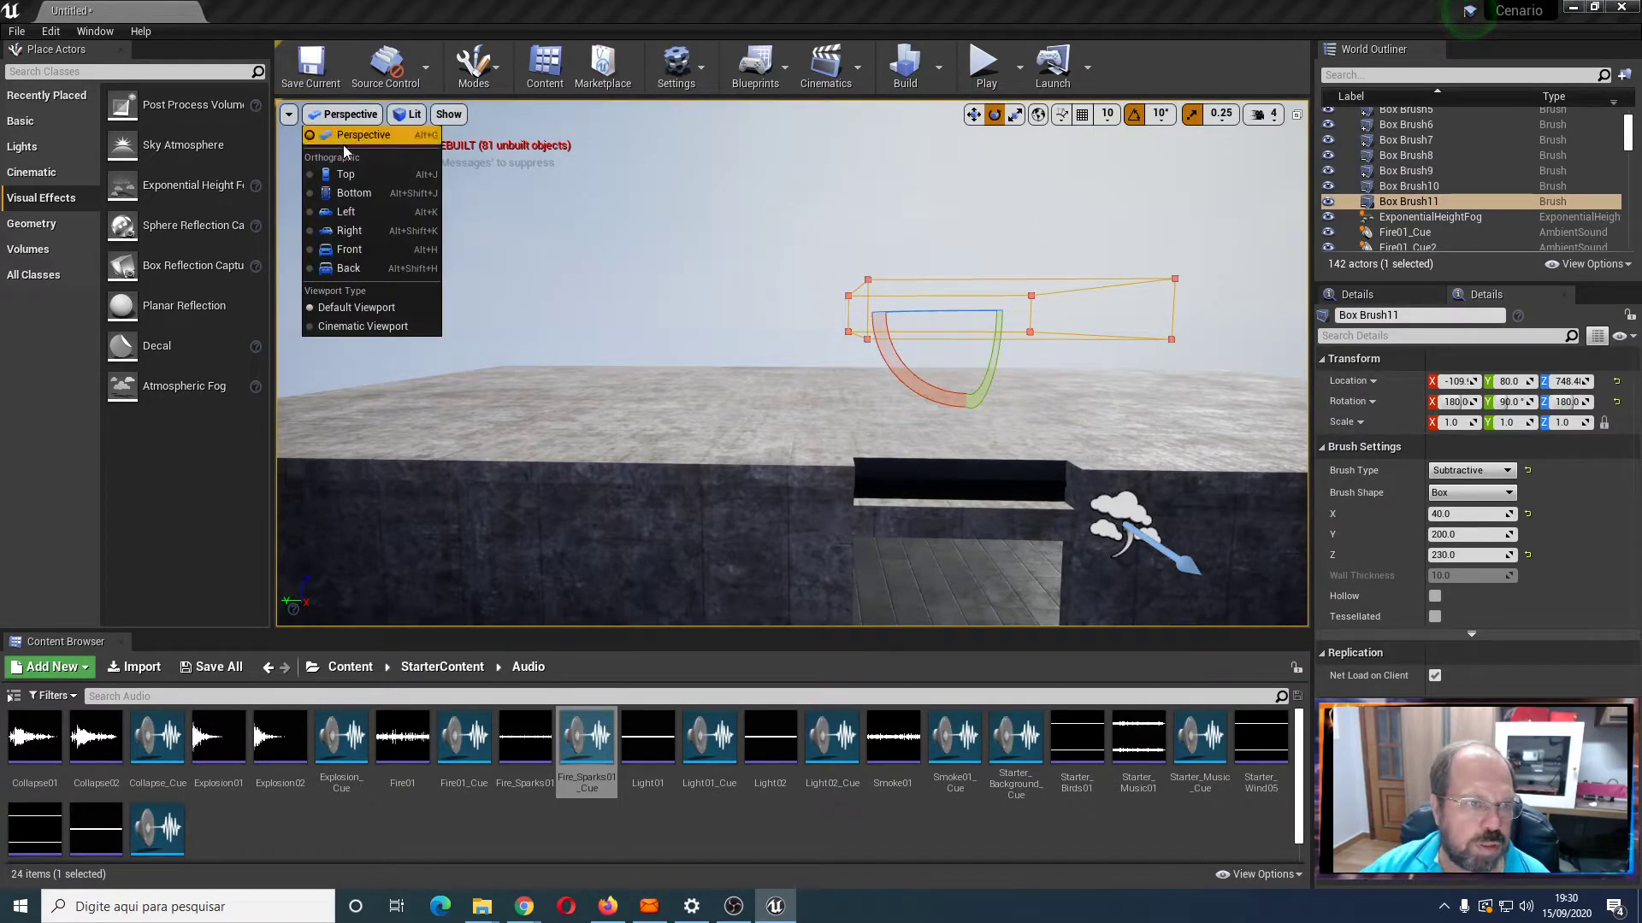
{"action": "left_click", "coordinate": [342, 171]}
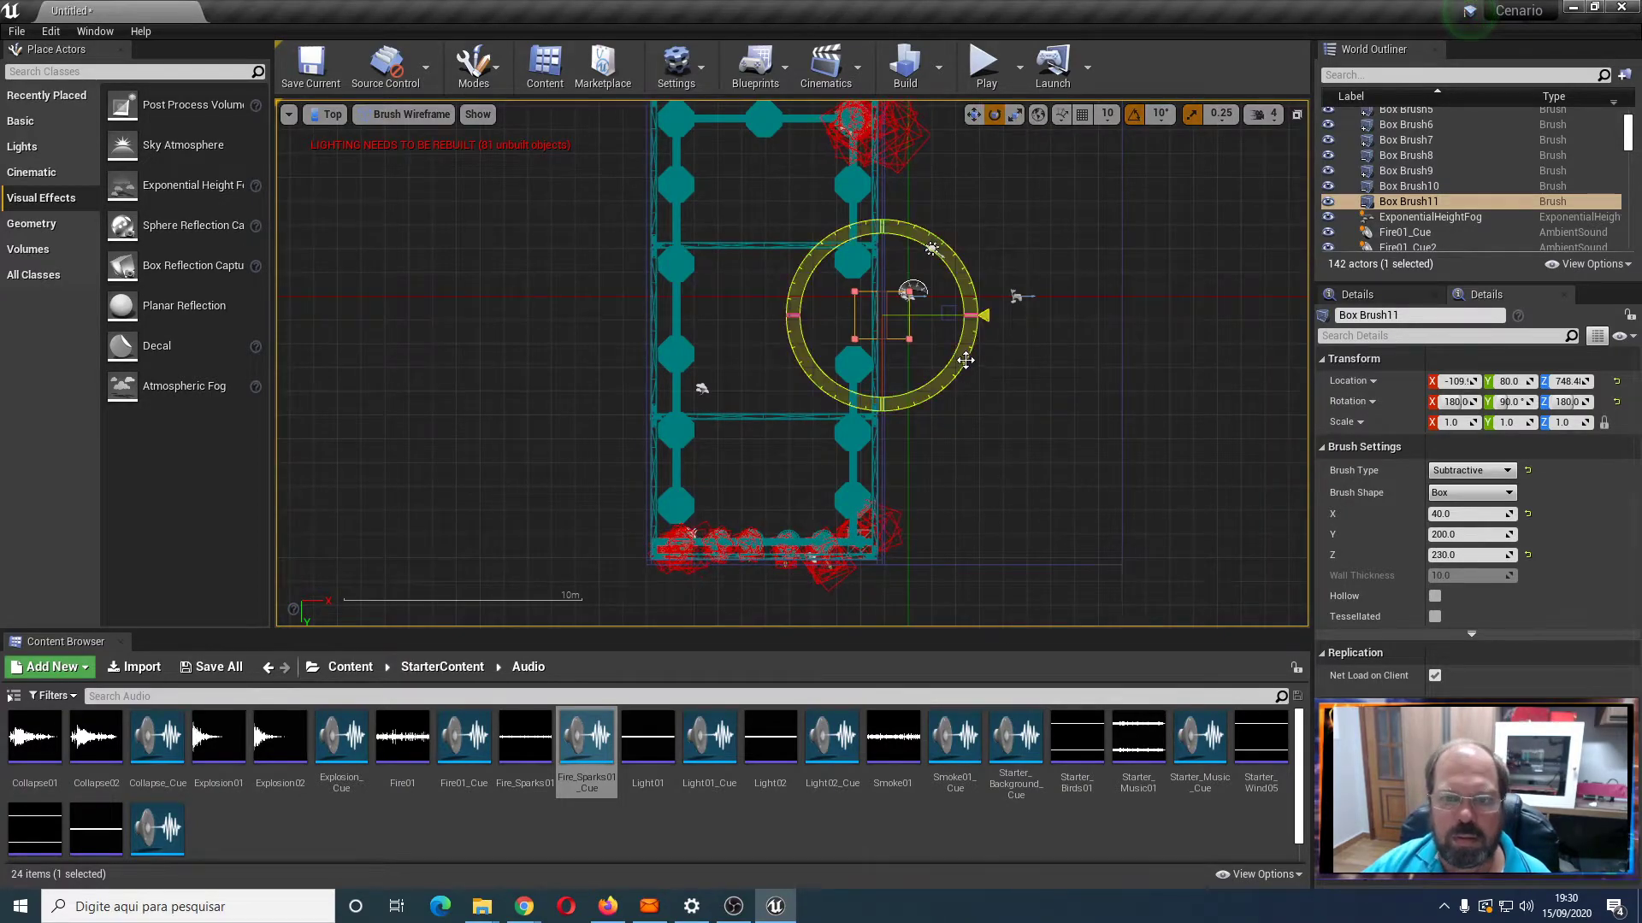
{"action": "key", "text": "r"}
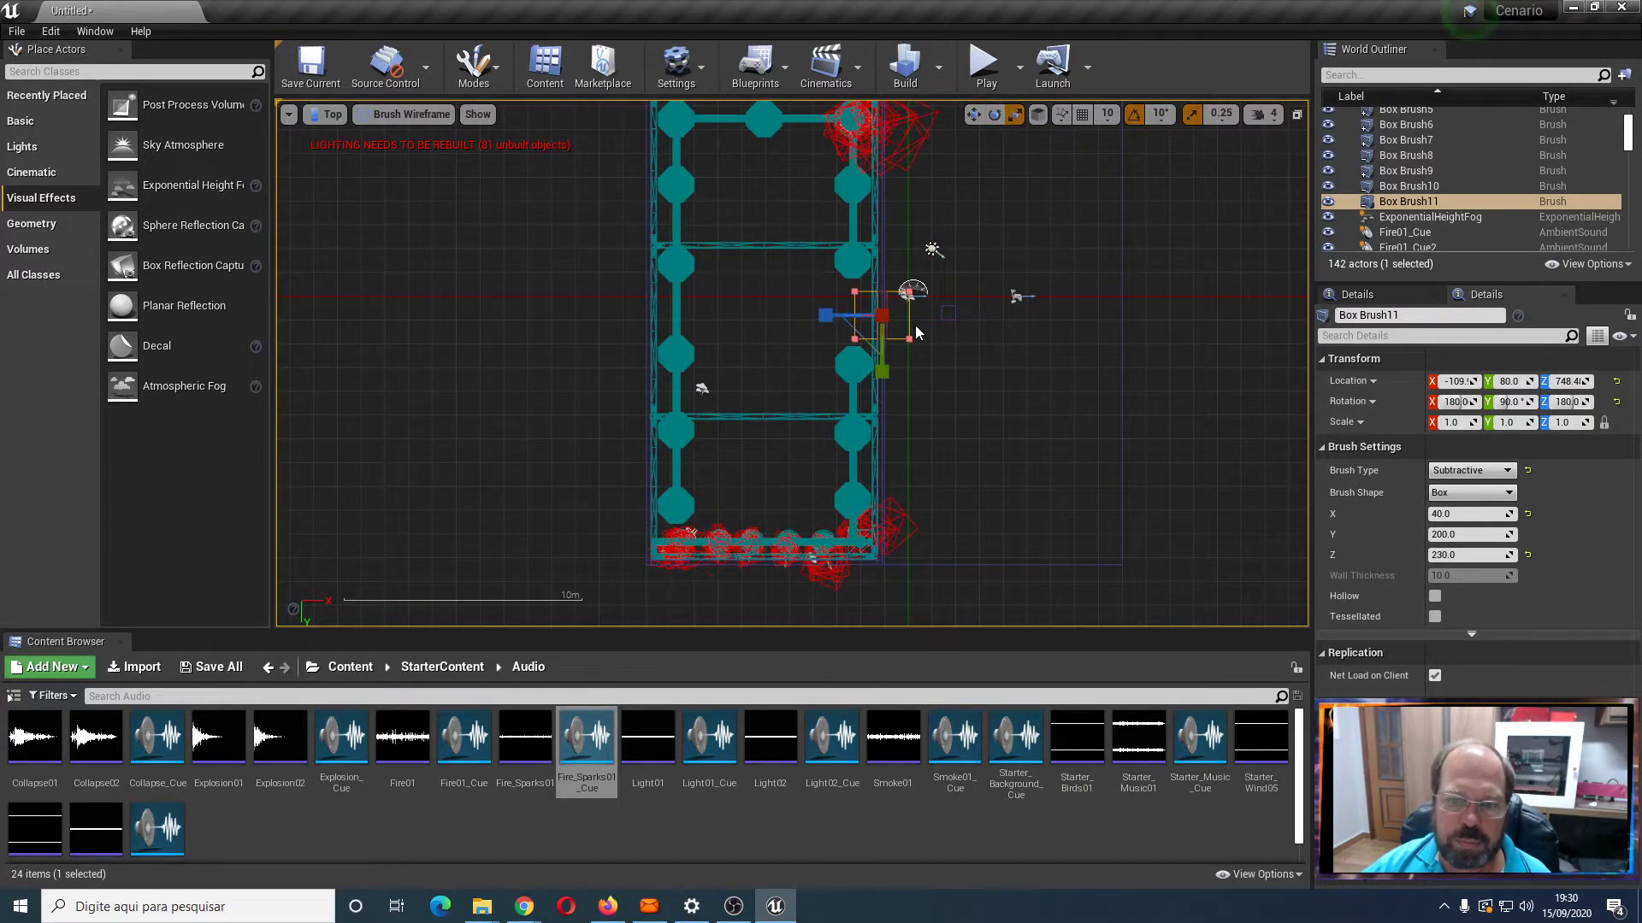
{"action": "key", "text": "w"}
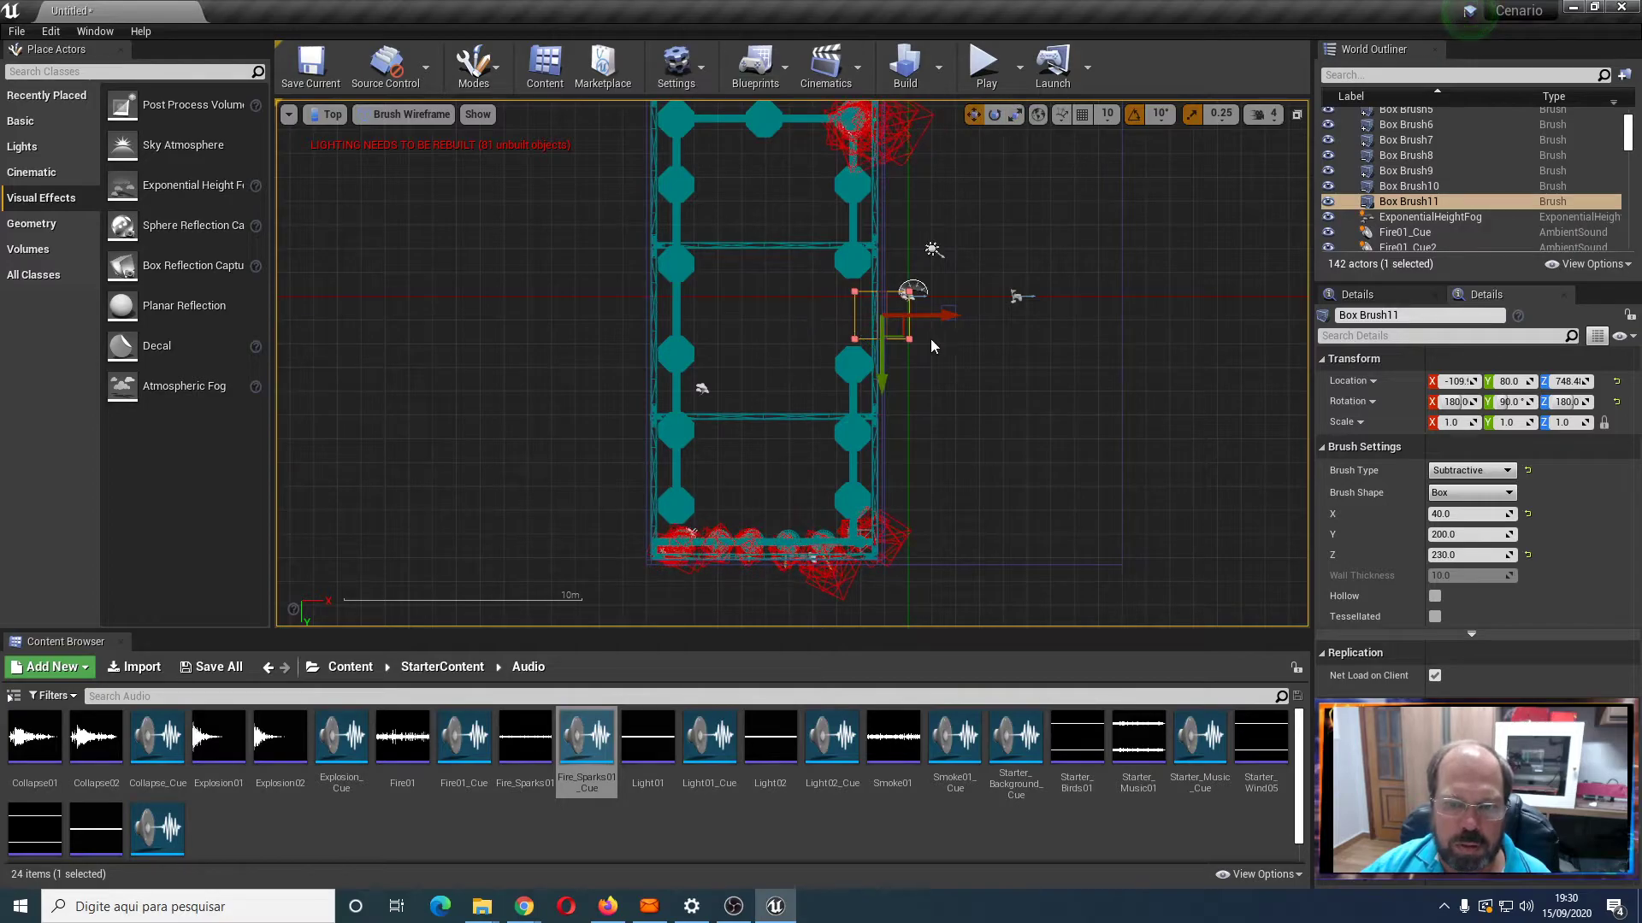
{"action": "left_click_drag", "start_coordinate": [948, 316], "coordinate": [843, 310]}
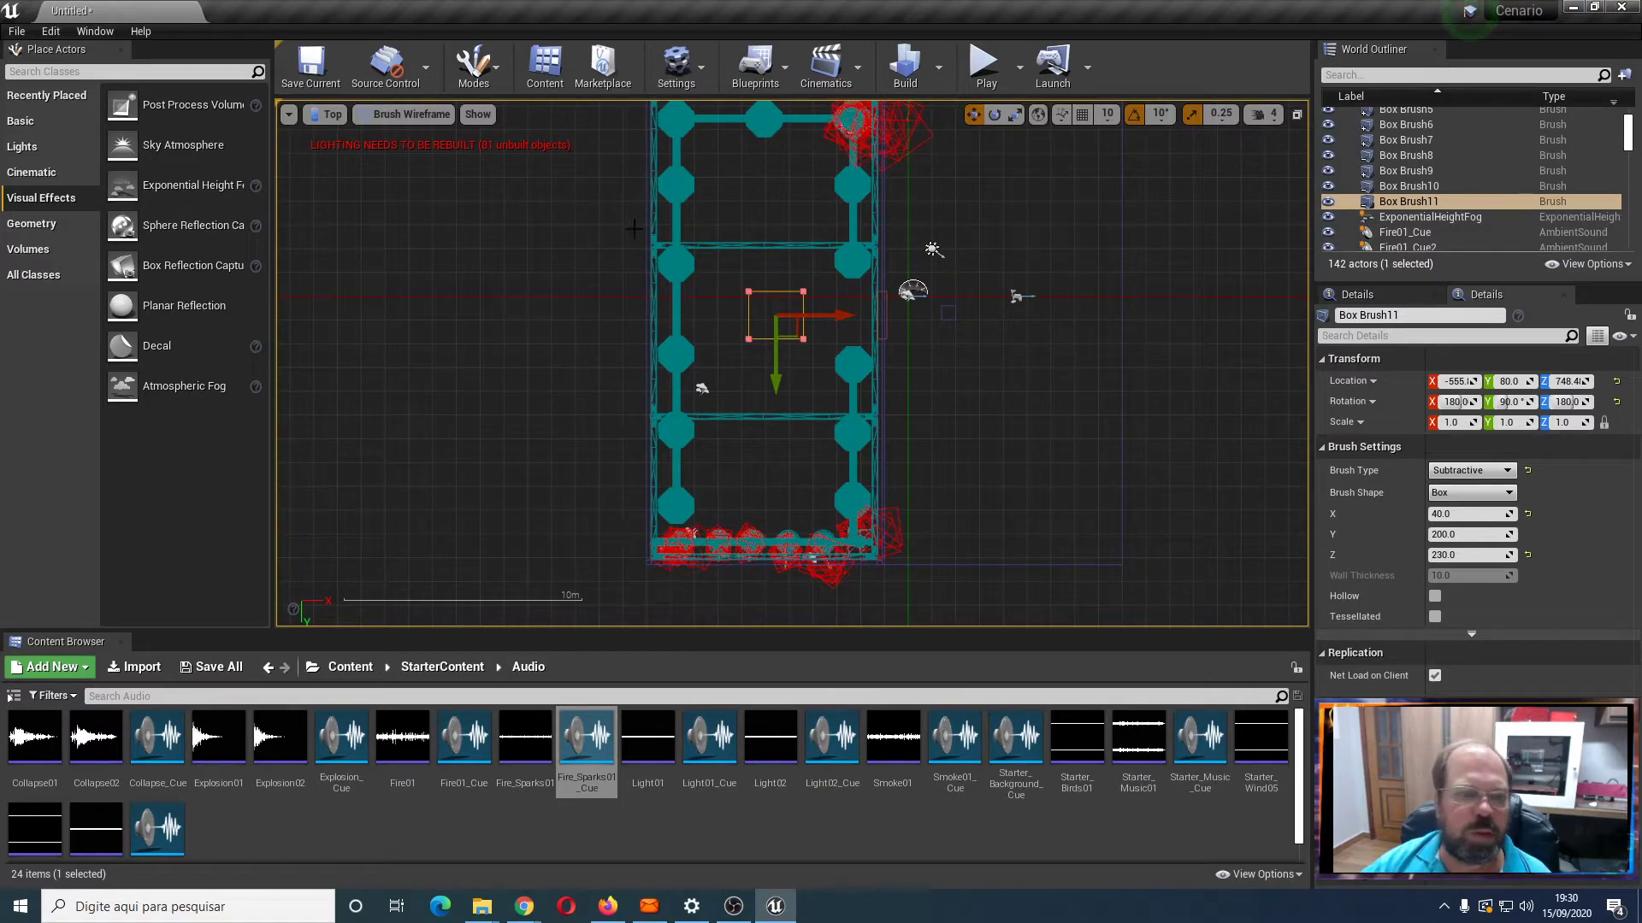
Try a four-pane viewport layout with the back-view pane changed to perspective
{"action": "left_click", "coordinate": [290, 116]}
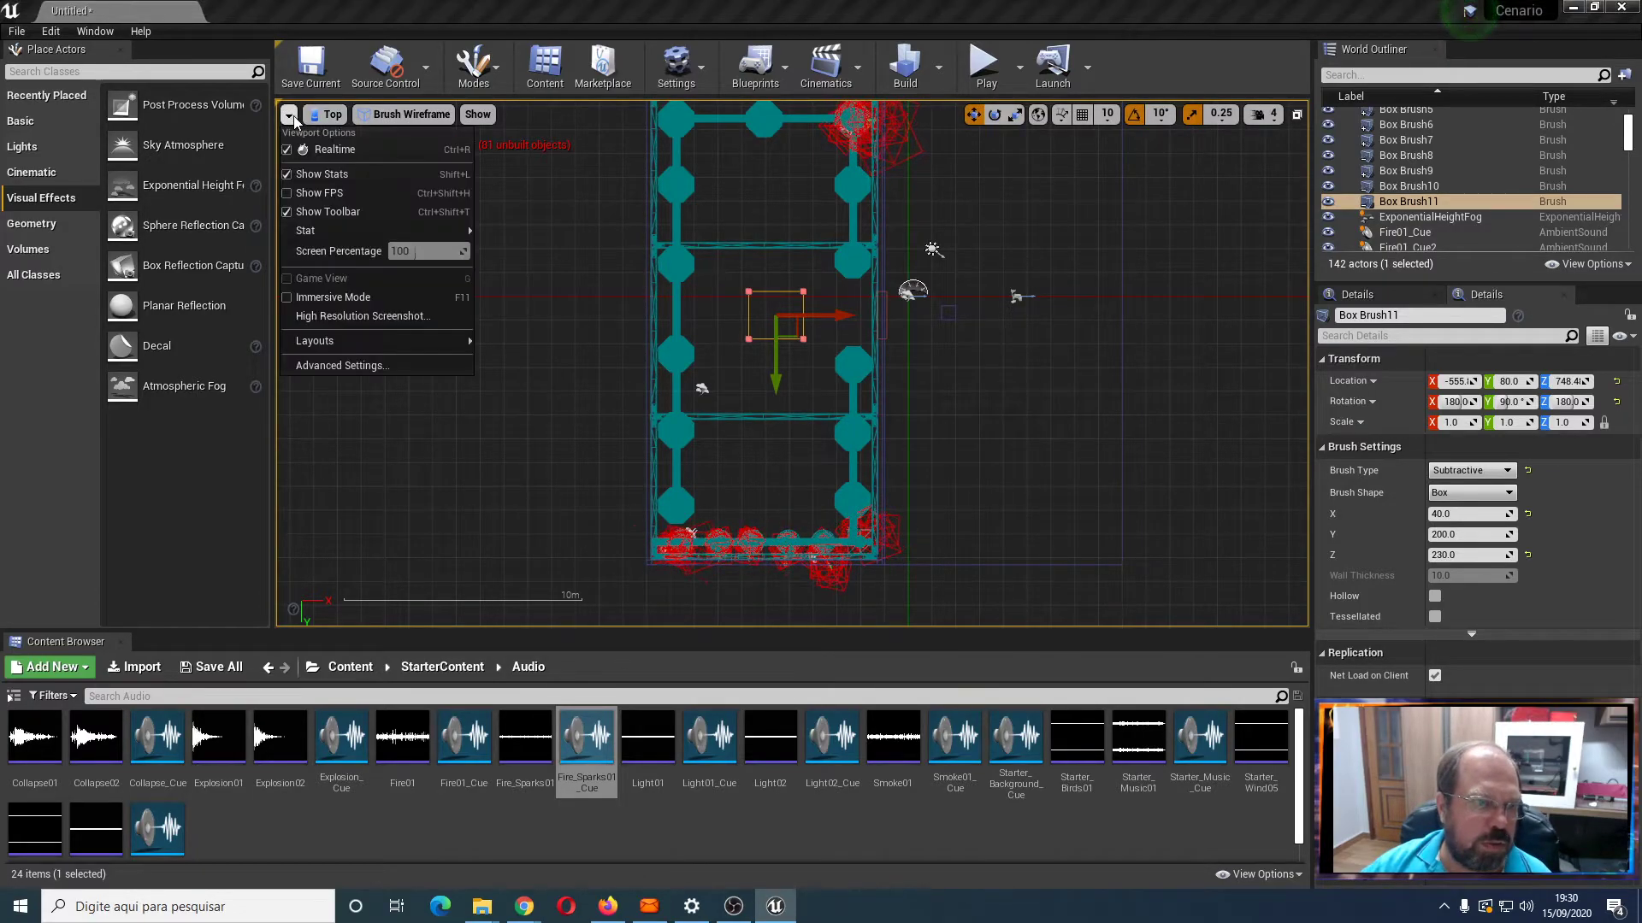
{"action": "mouse_move", "coordinate": [377, 345]}
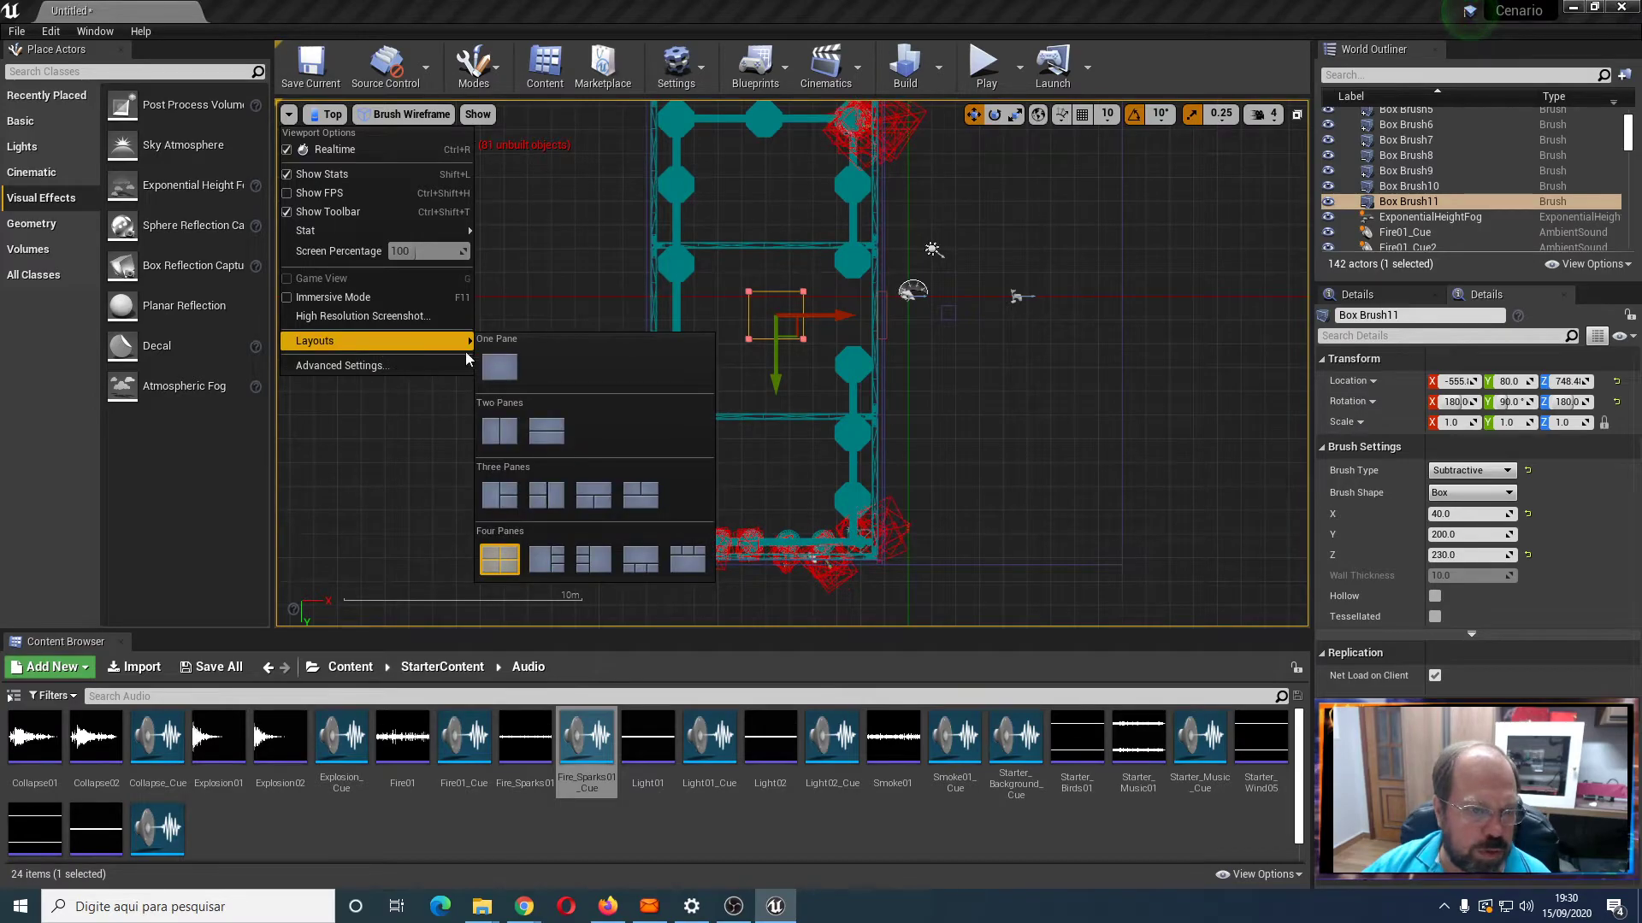
{"action": "left_click", "coordinate": [513, 555]}
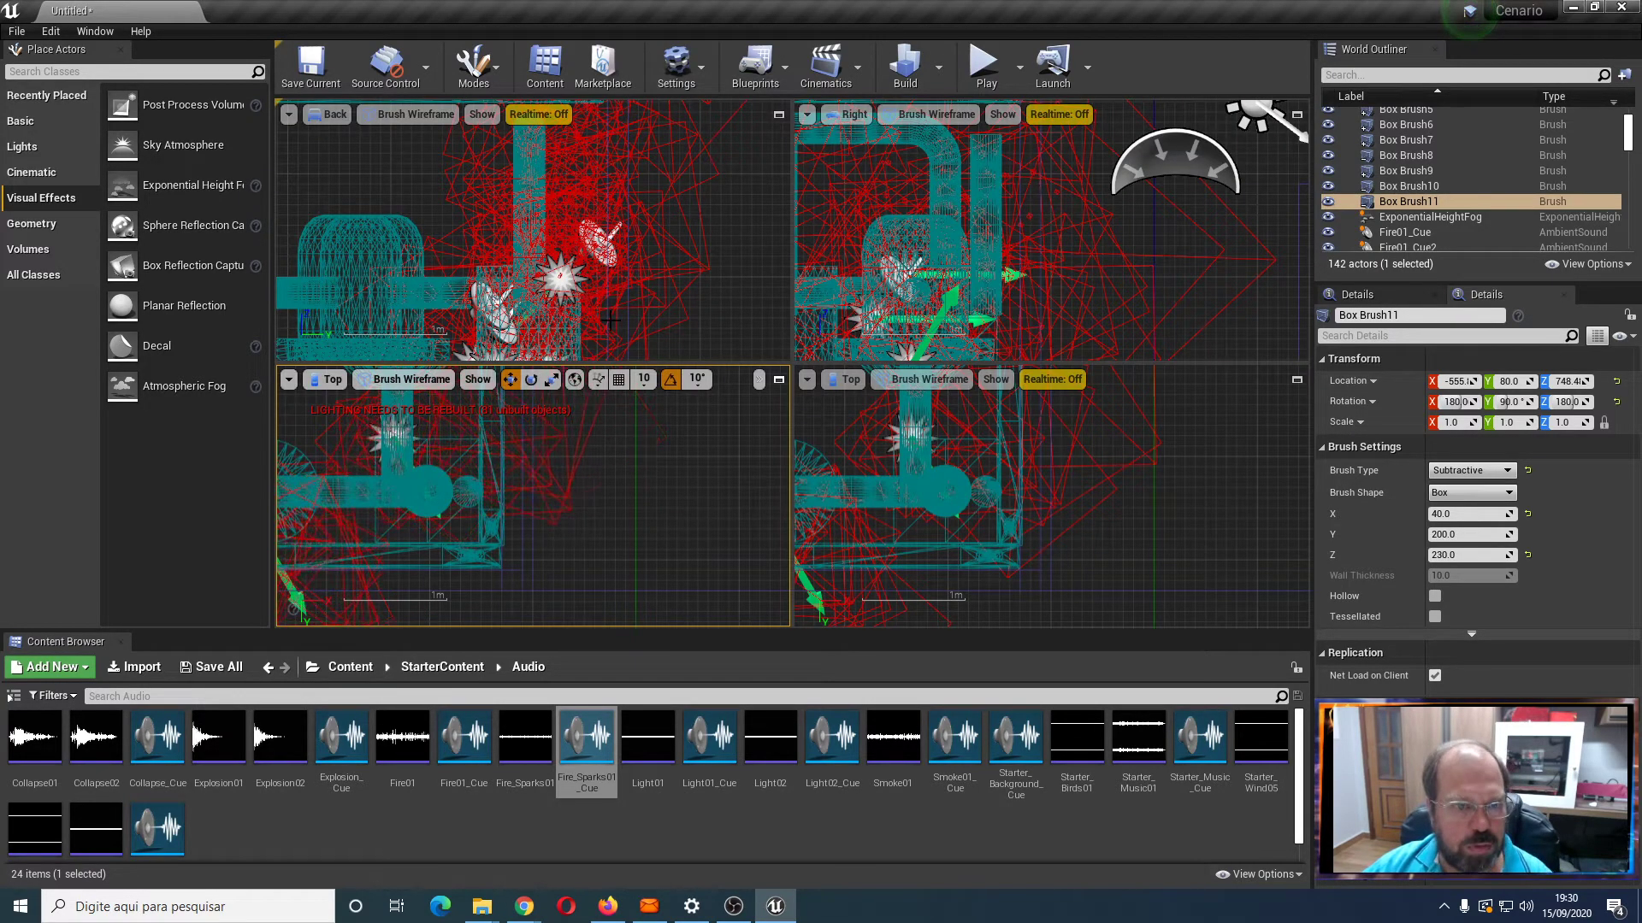
{"action": "left_click", "coordinate": [336, 137]}
{"action": "left_click", "coordinate": [329, 113]}
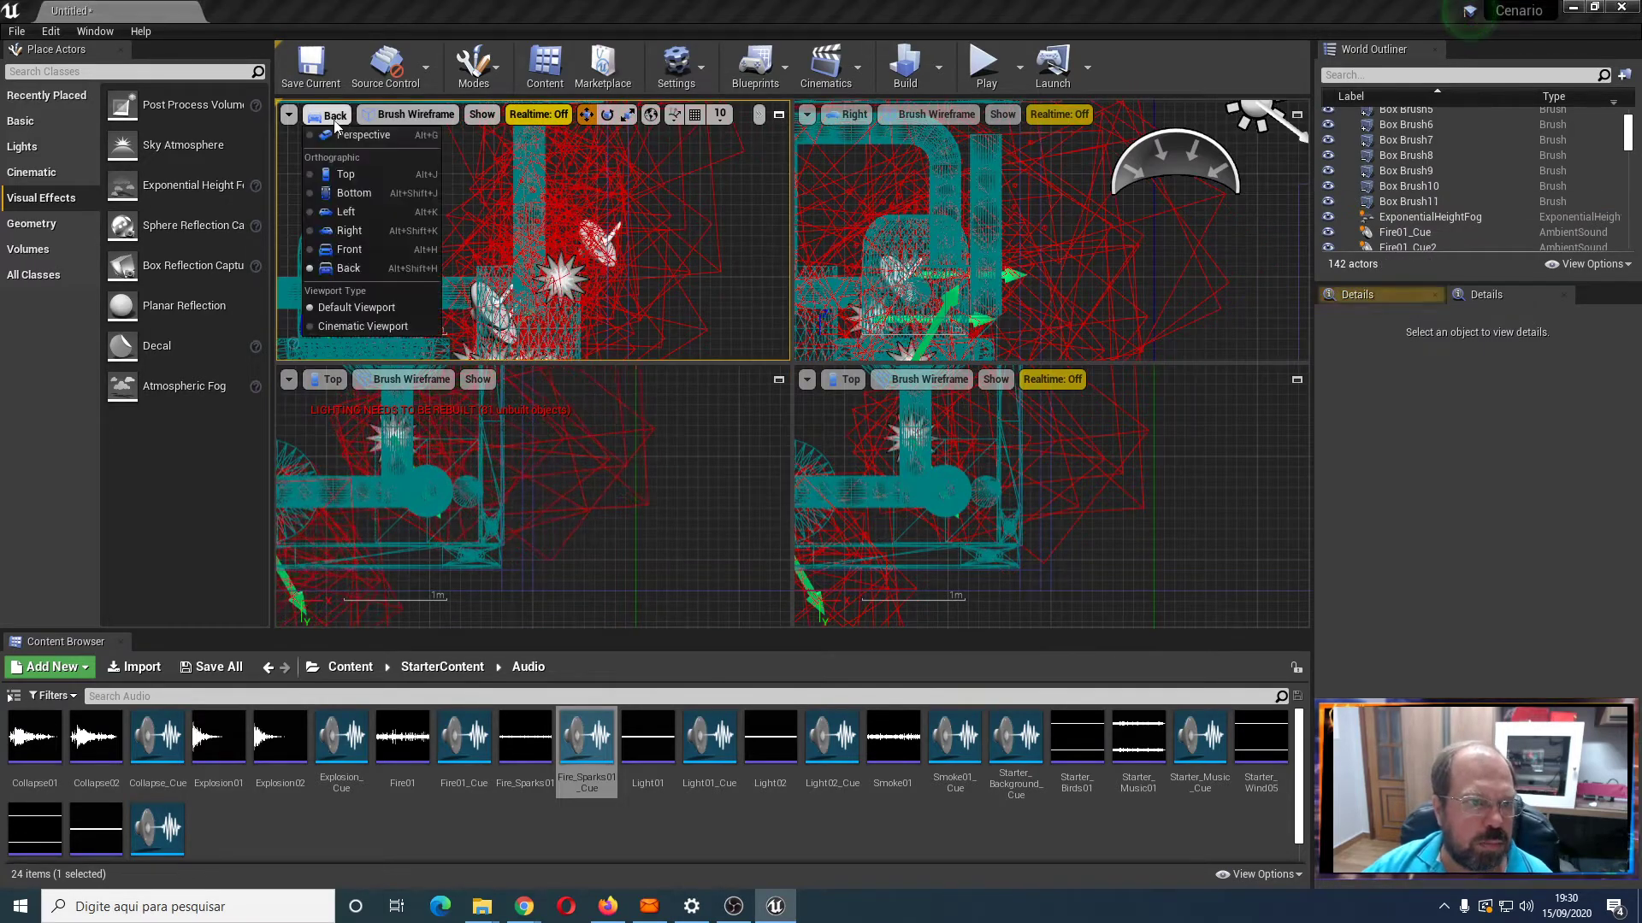
{"action": "left_click", "coordinate": [340, 135]}
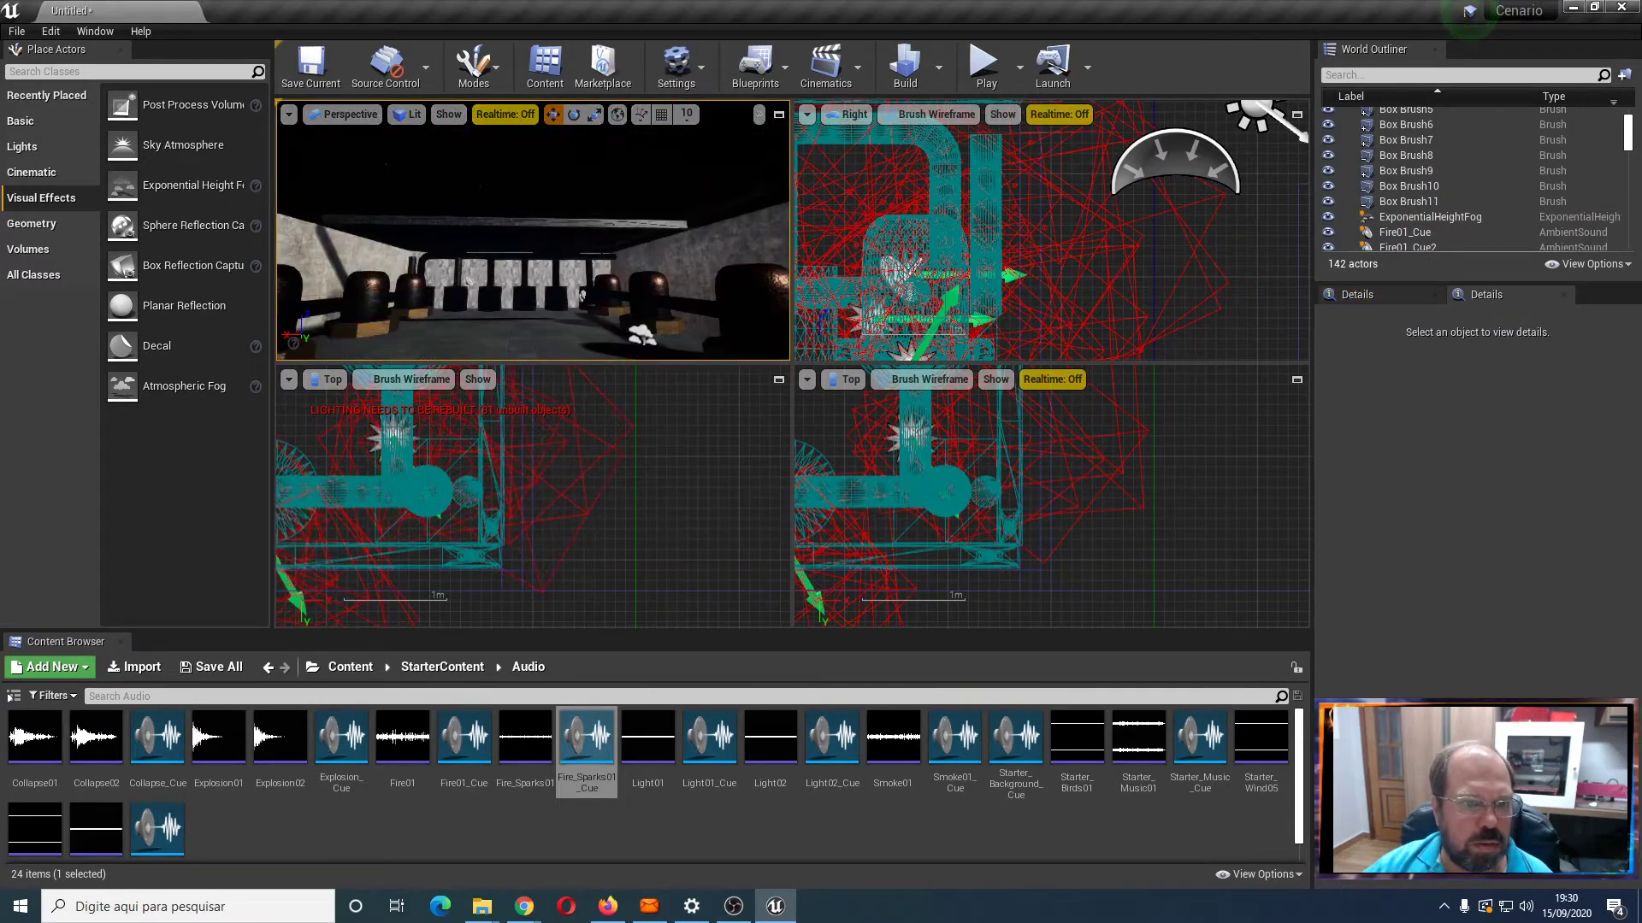
{"action": "scroll", "coordinate": [534, 231], "scroll_direction": "up", "scroll_amount": 2}
{"action": "scroll", "coordinate": [533, 231], "scroll_direction": "up", "scroll_amount": 3}
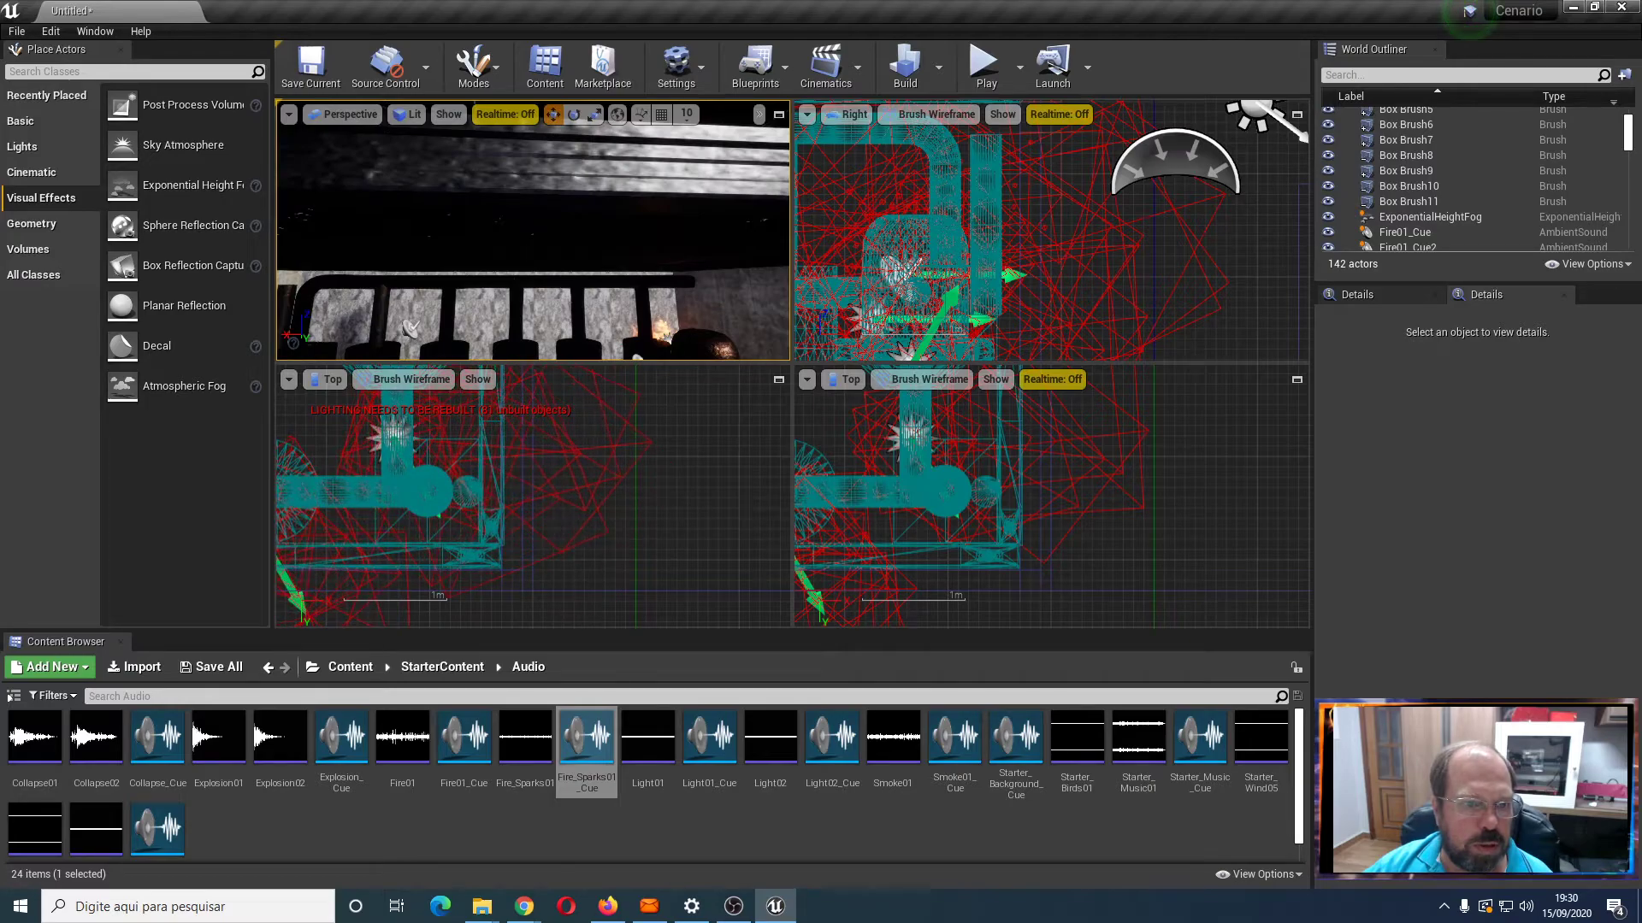
{"action": "scroll", "coordinate": [534, 231], "scroll_direction": "down", "scroll_amount": 5}
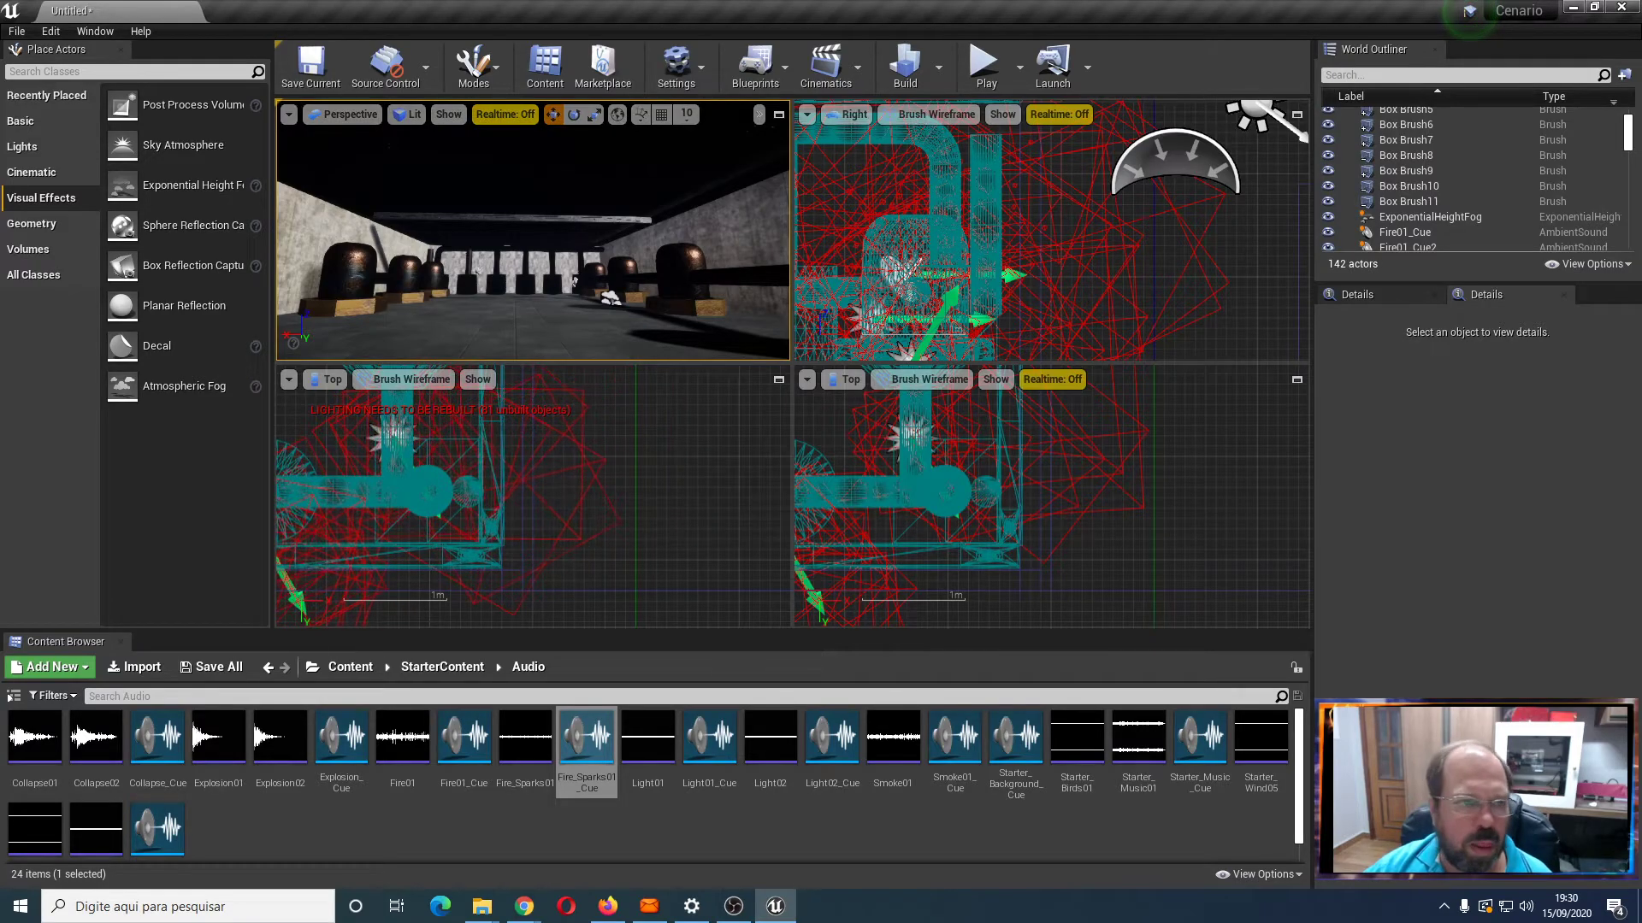
Arrange the viewport as two side-by-side panes and change the top-view pane to the front view beside the perspective pane
{"action": "left_click", "coordinate": [289, 114]}
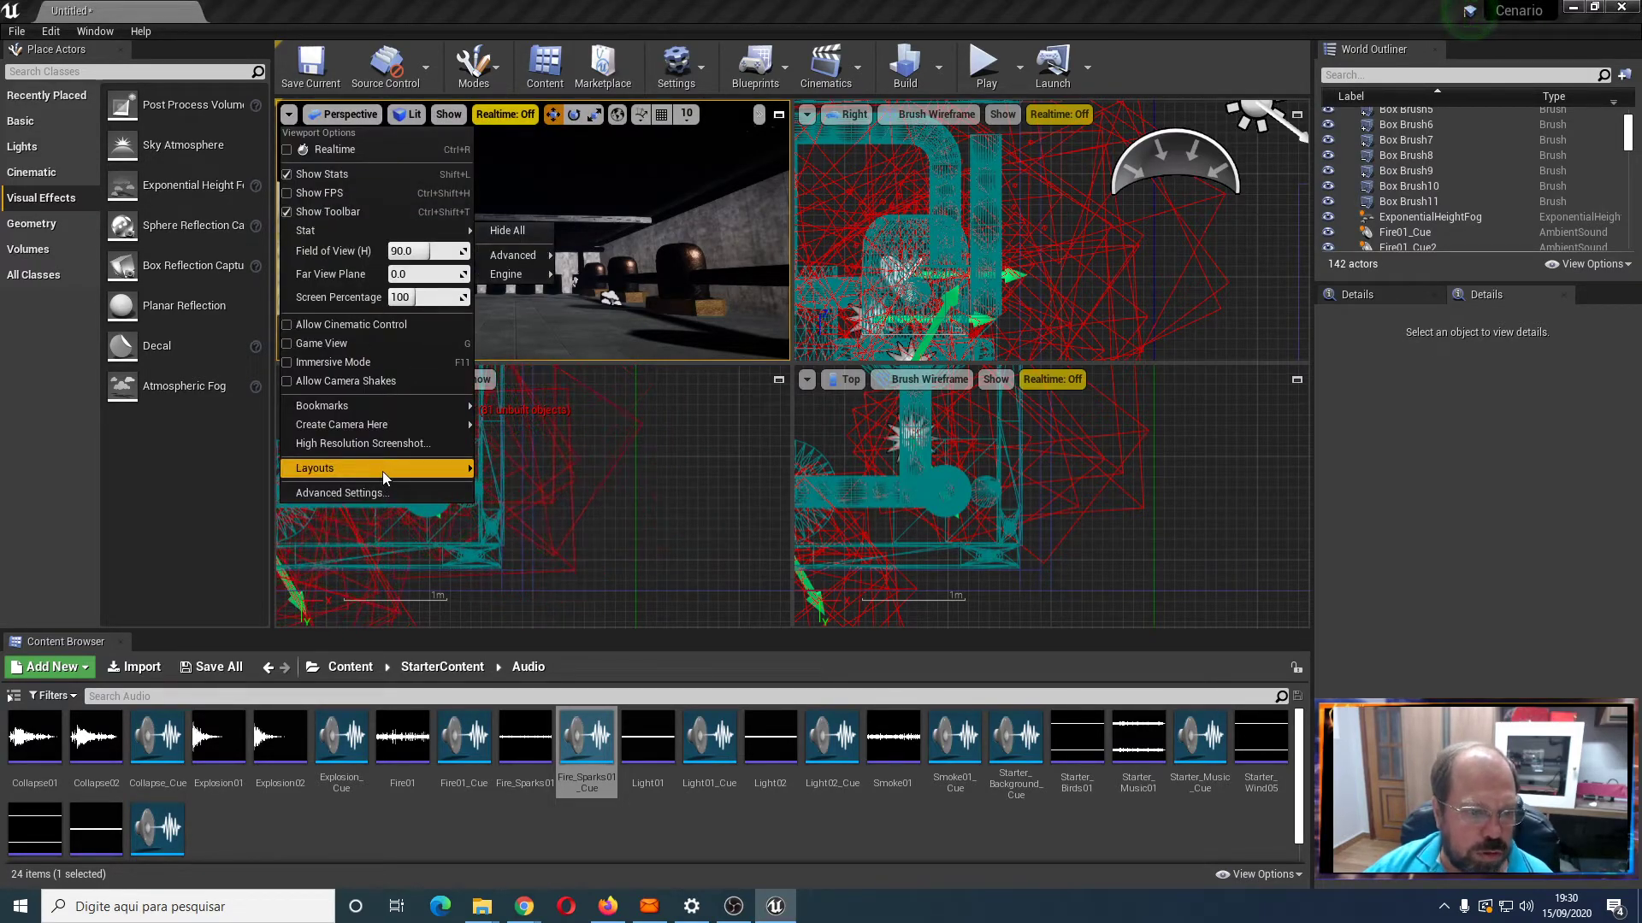
{"action": "mouse_move", "coordinate": [382, 470]}
{"action": "left_click", "coordinate": [491, 553]}
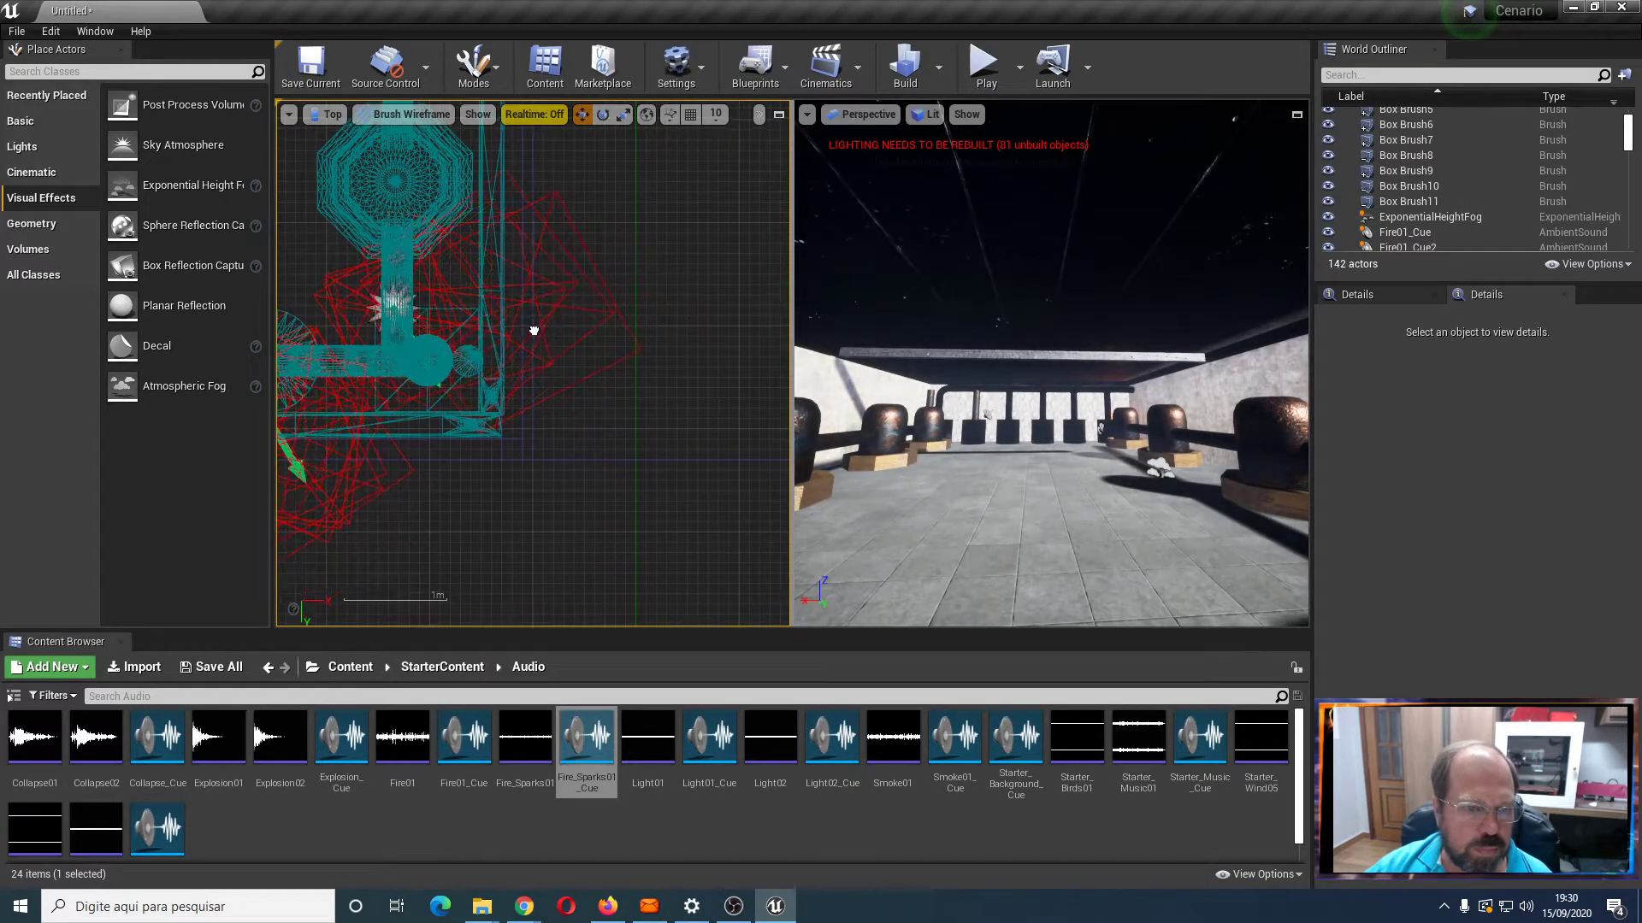
{"action": "scroll", "coordinate": [533, 330], "scroll_direction": "up", "scroll_amount": 15}
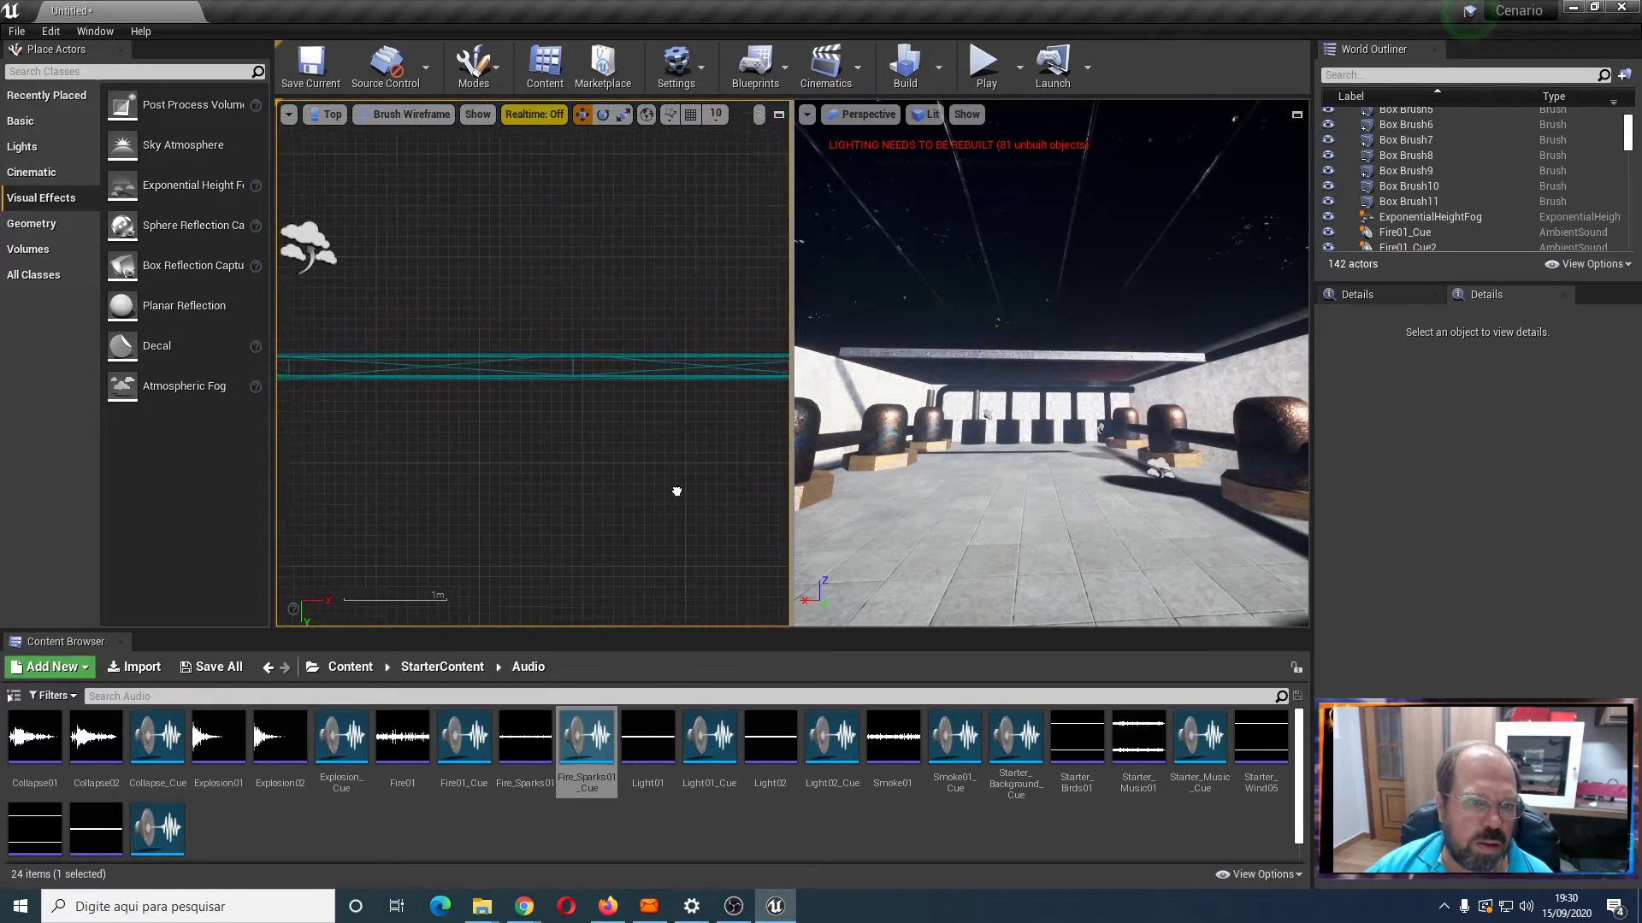
{"action": "scroll", "coordinate": [676, 479], "scroll_direction": "down", "scroll_amount": 3}
{"action": "scroll", "coordinate": [650, 342], "scroll_direction": "down", "scroll_amount": 3}
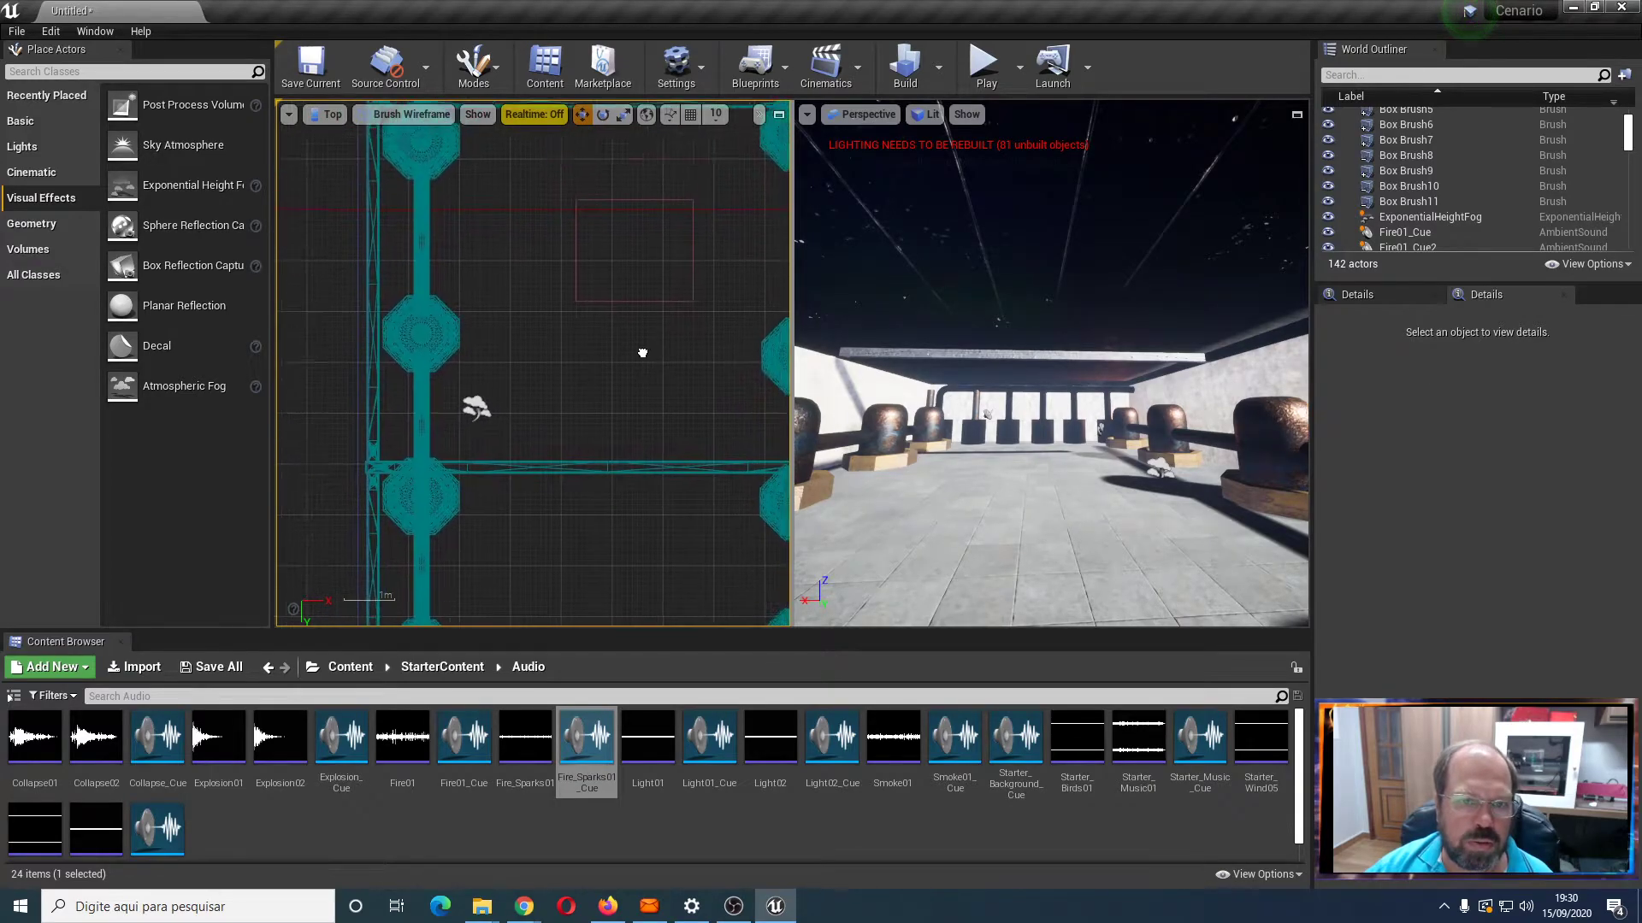
{"action": "left_click", "coordinate": [333, 114]}
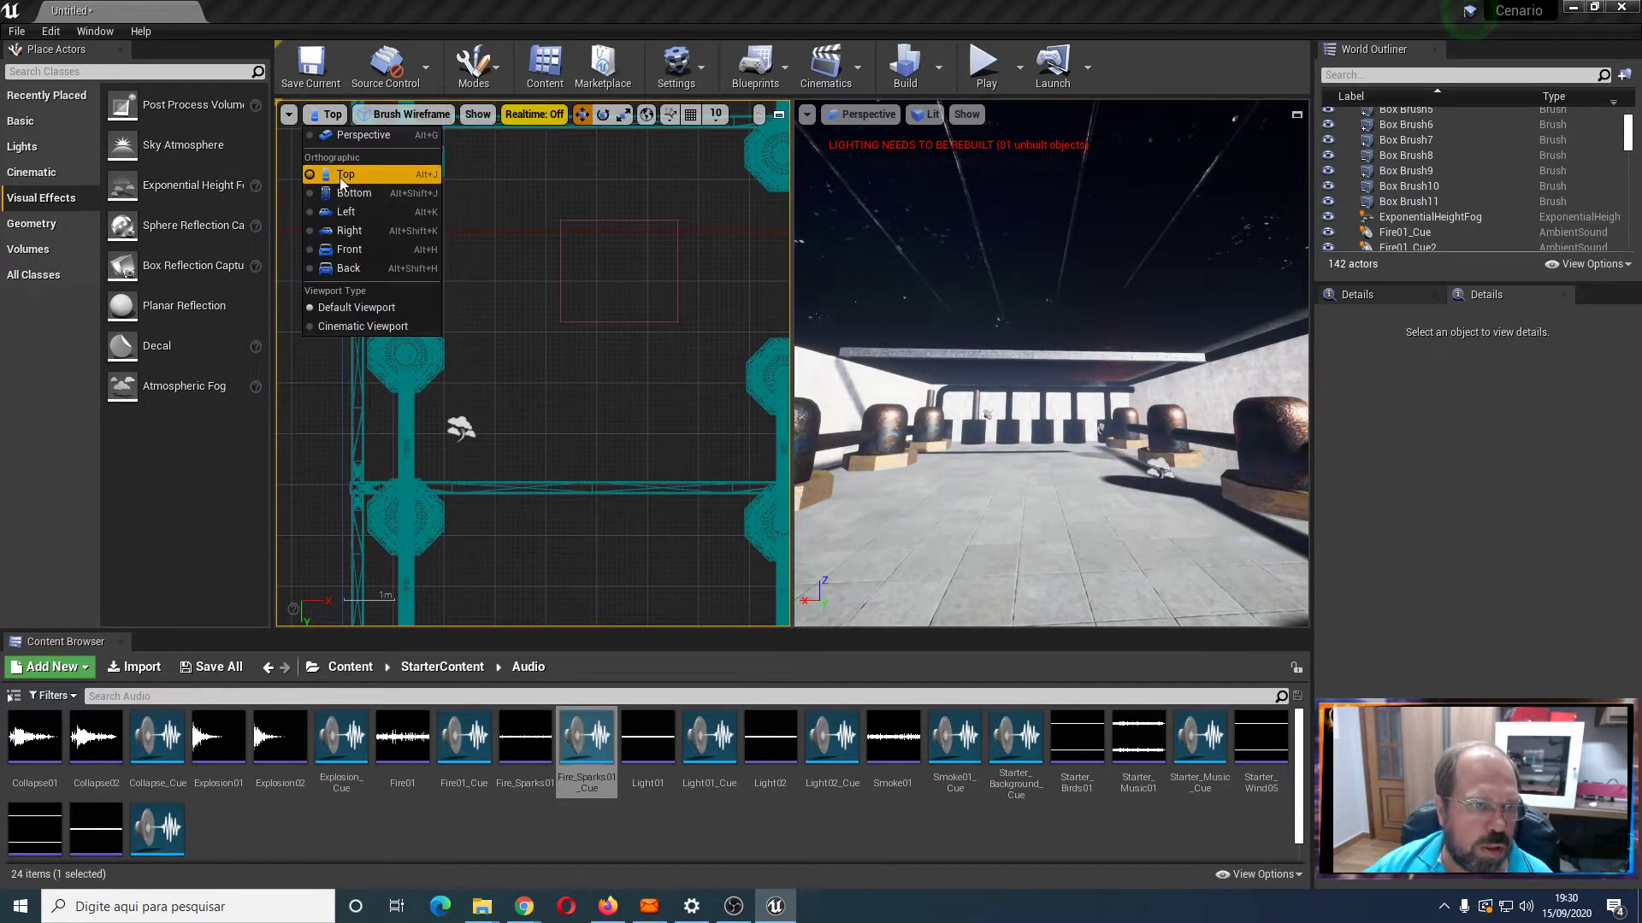
{"action": "left_click", "coordinate": [358, 245]}
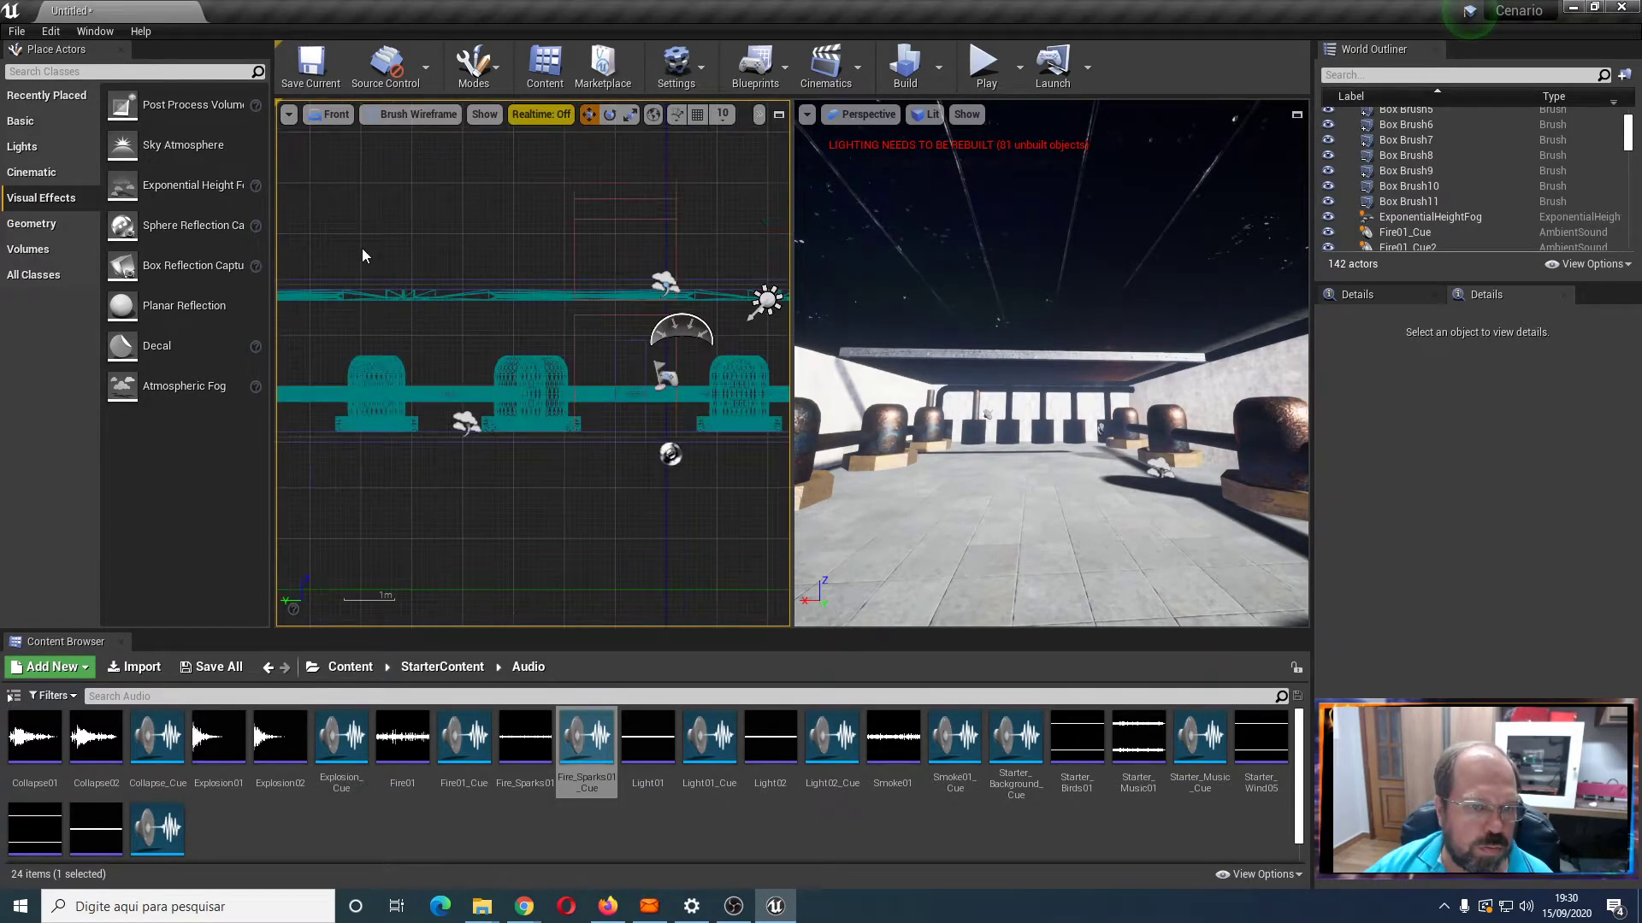
Lower the flat subtractive box brush above the roof to about Z 595 so it cuts through the ceiling
{"action": "left_click", "coordinate": [638, 199]}
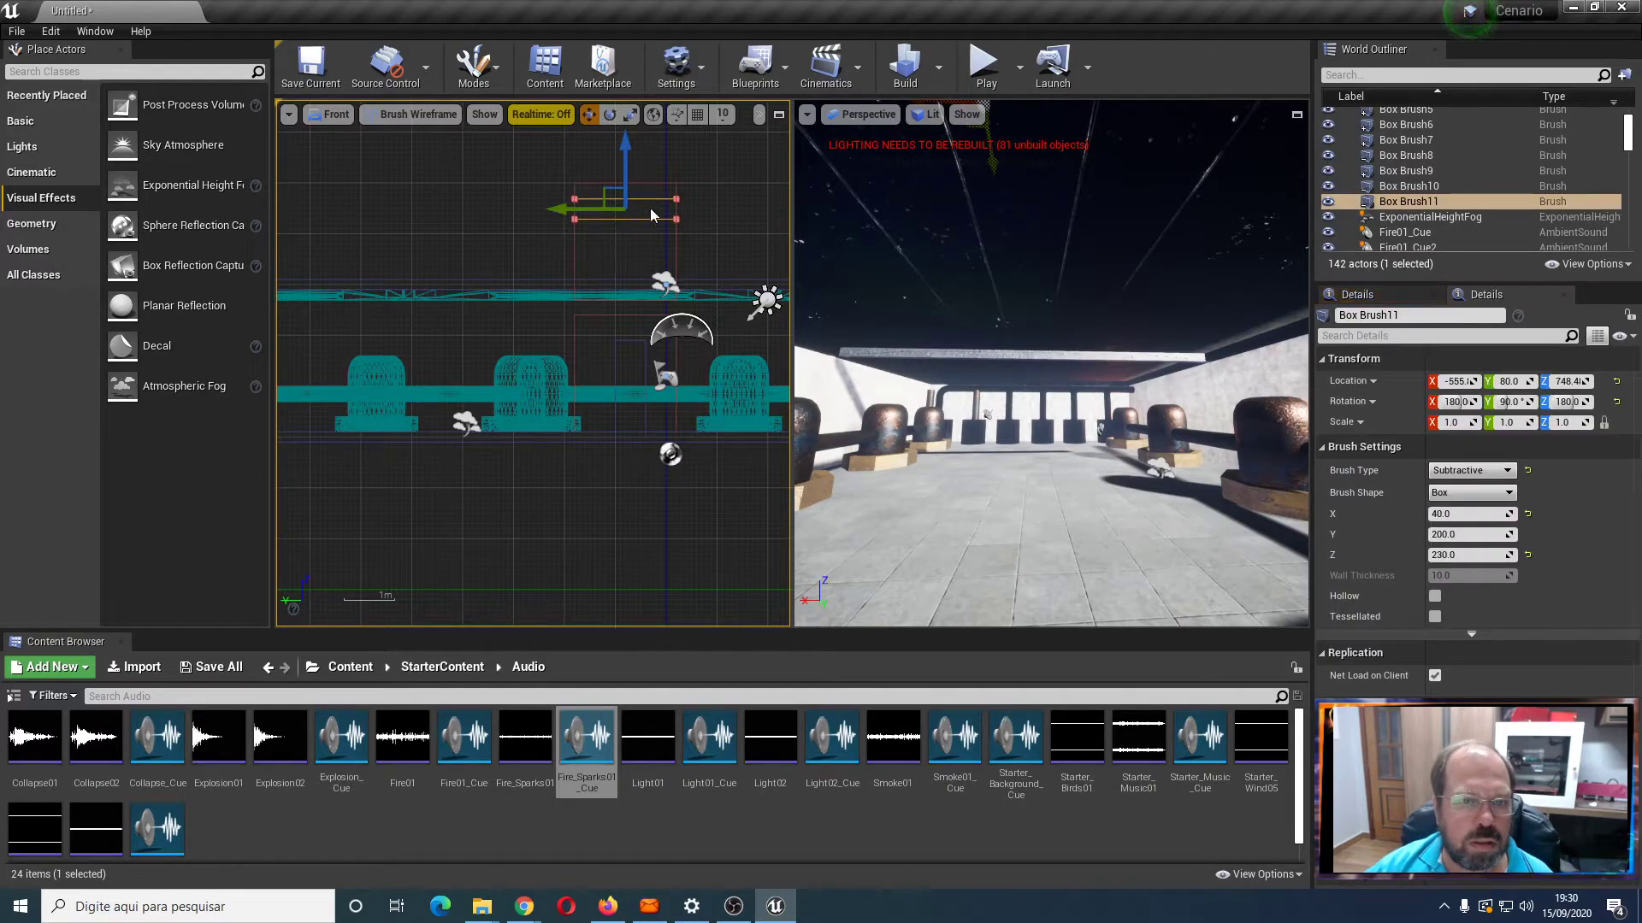
{"action": "mouse_move", "coordinate": [626, 146]}
{"action": "left_mouse_down"}
{"action": "mouse_move", "coordinate": [604, 229]}
{"action": "mouse_move", "coordinate": [626, 216]}
{"action": "left_mouse_up"}
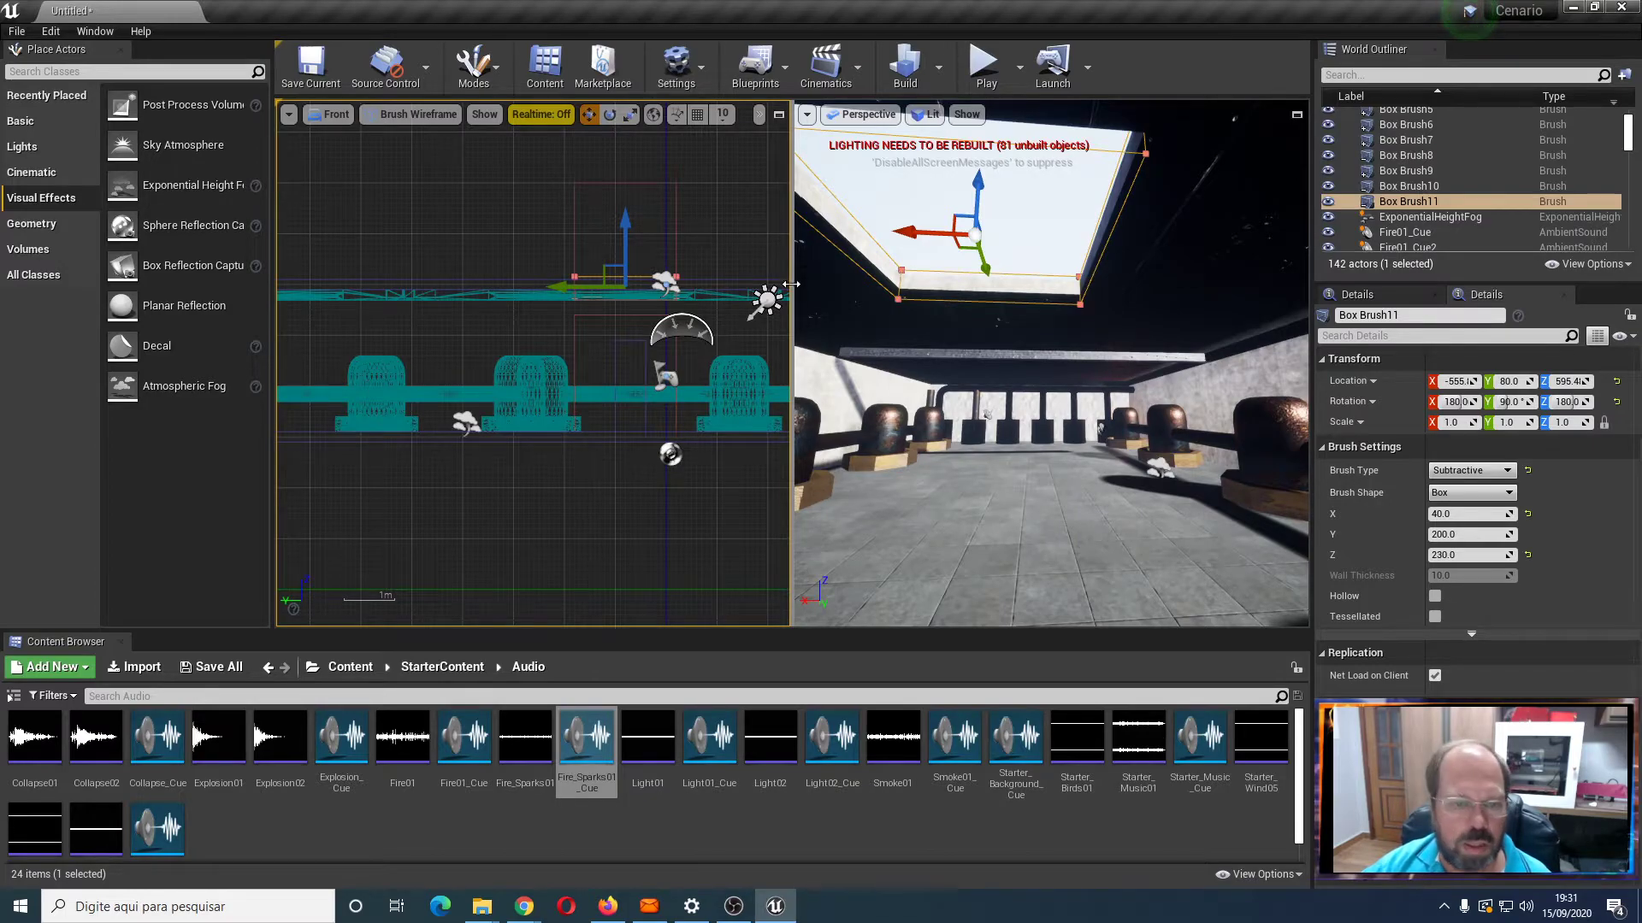
{"action": "scroll", "coordinate": [972, 353], "scroll_direction": "down", "scroll_amount": 3}
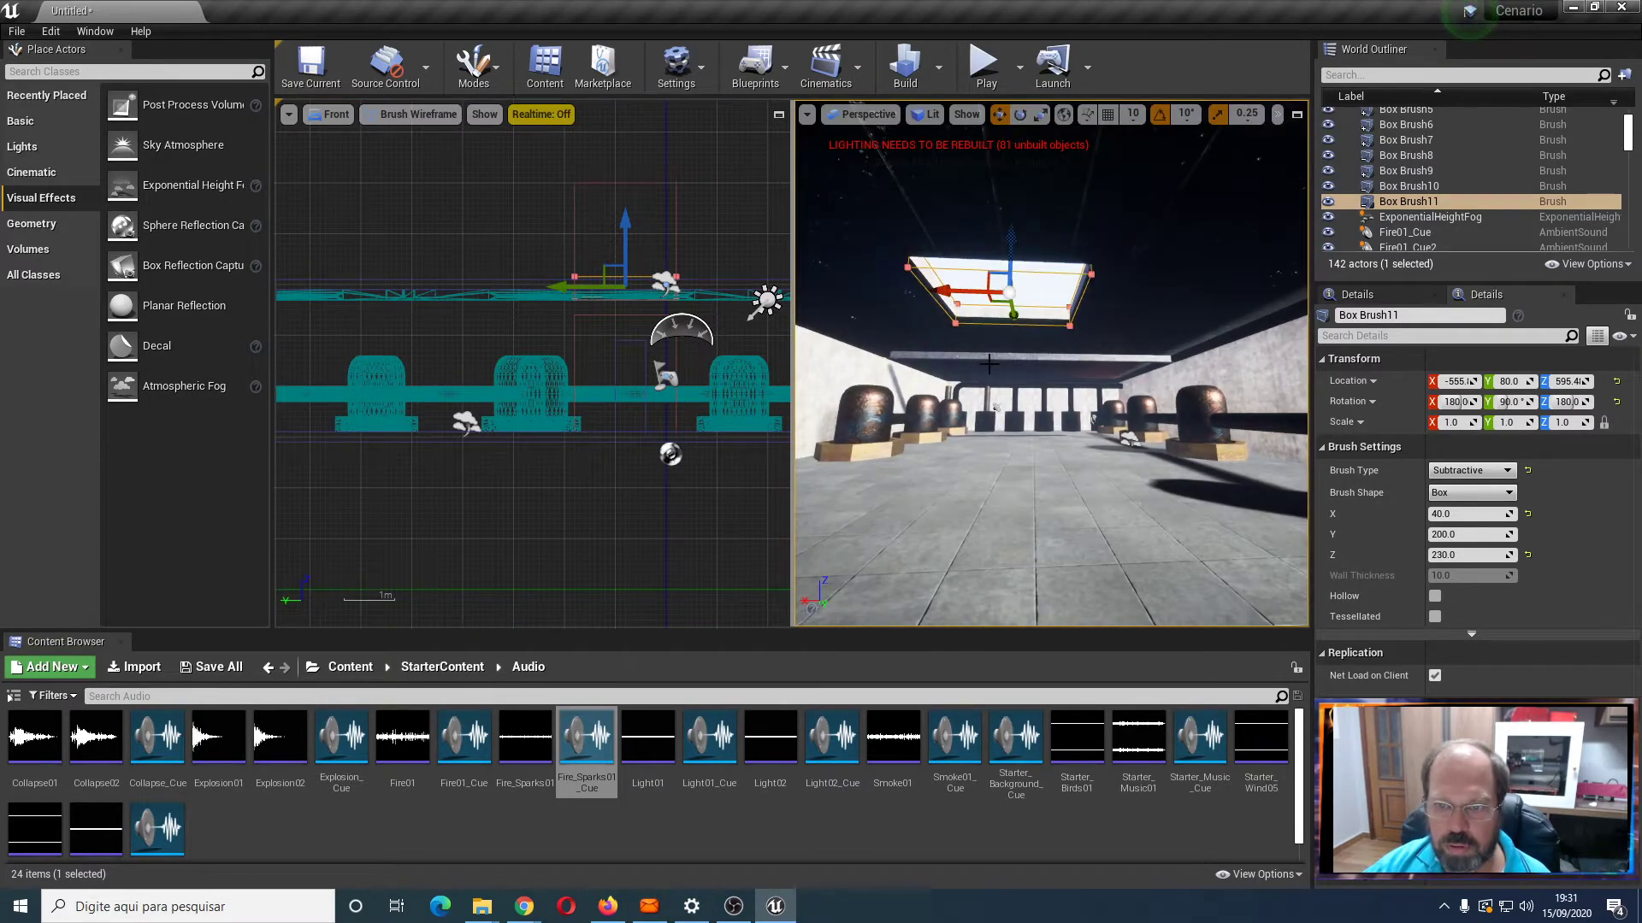
Switch the front-view pane to the top view and duplicate the roof-opening brush along the room to about Y 581 and Y -484
{"action": "left_click", "coordinate": [330, 114]}
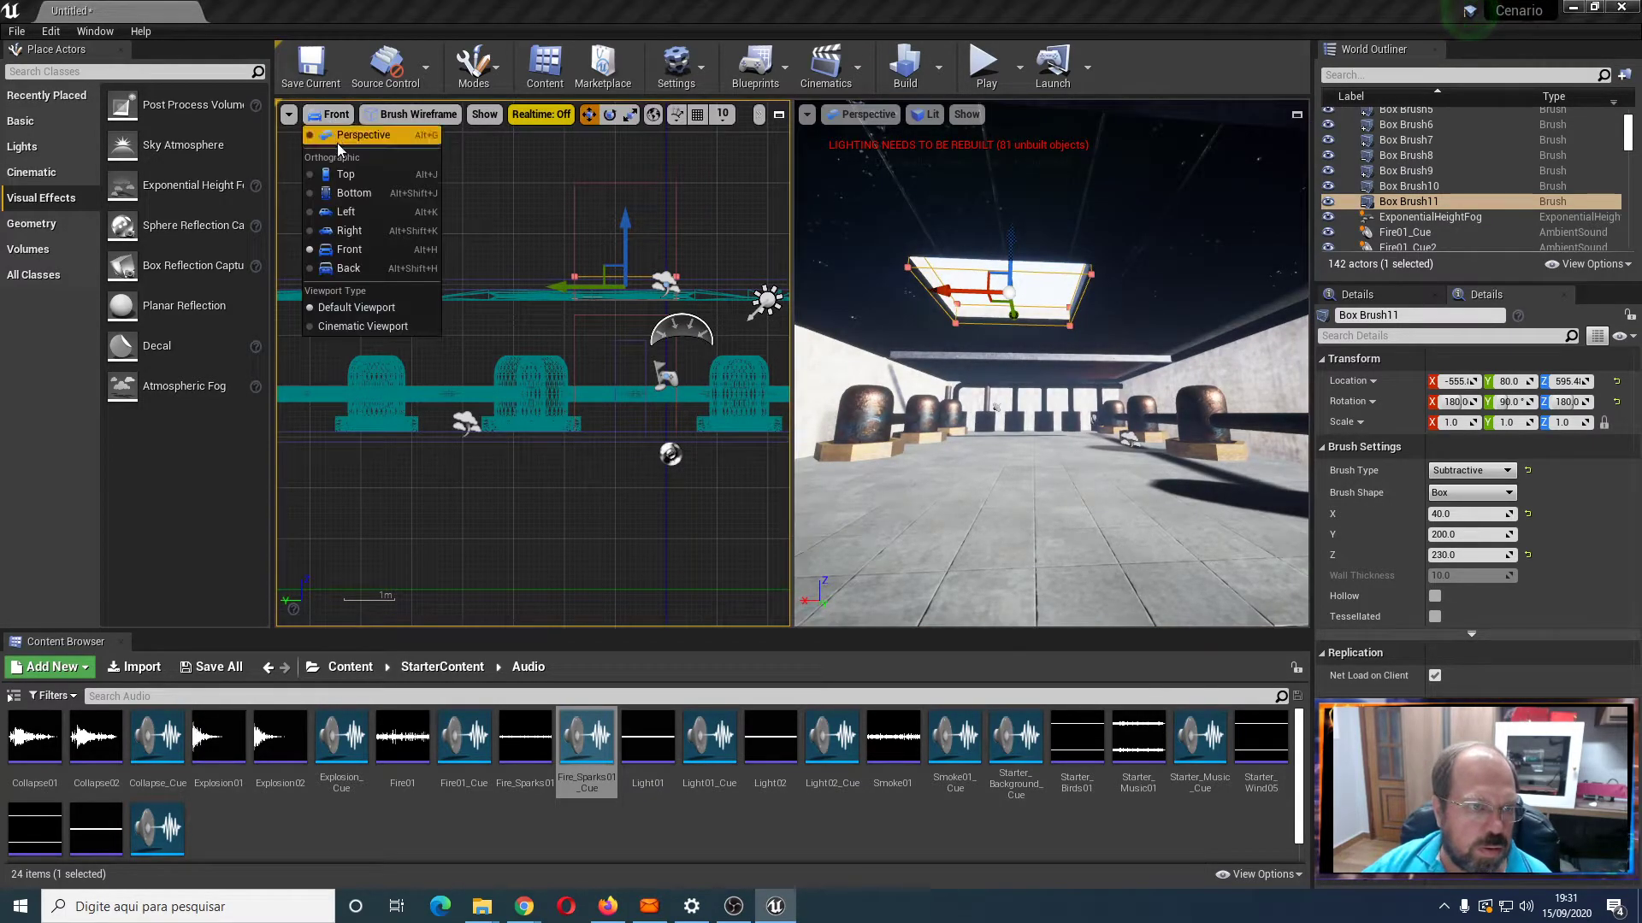
{"action": "left_click", "coordinate": [344, 175]}
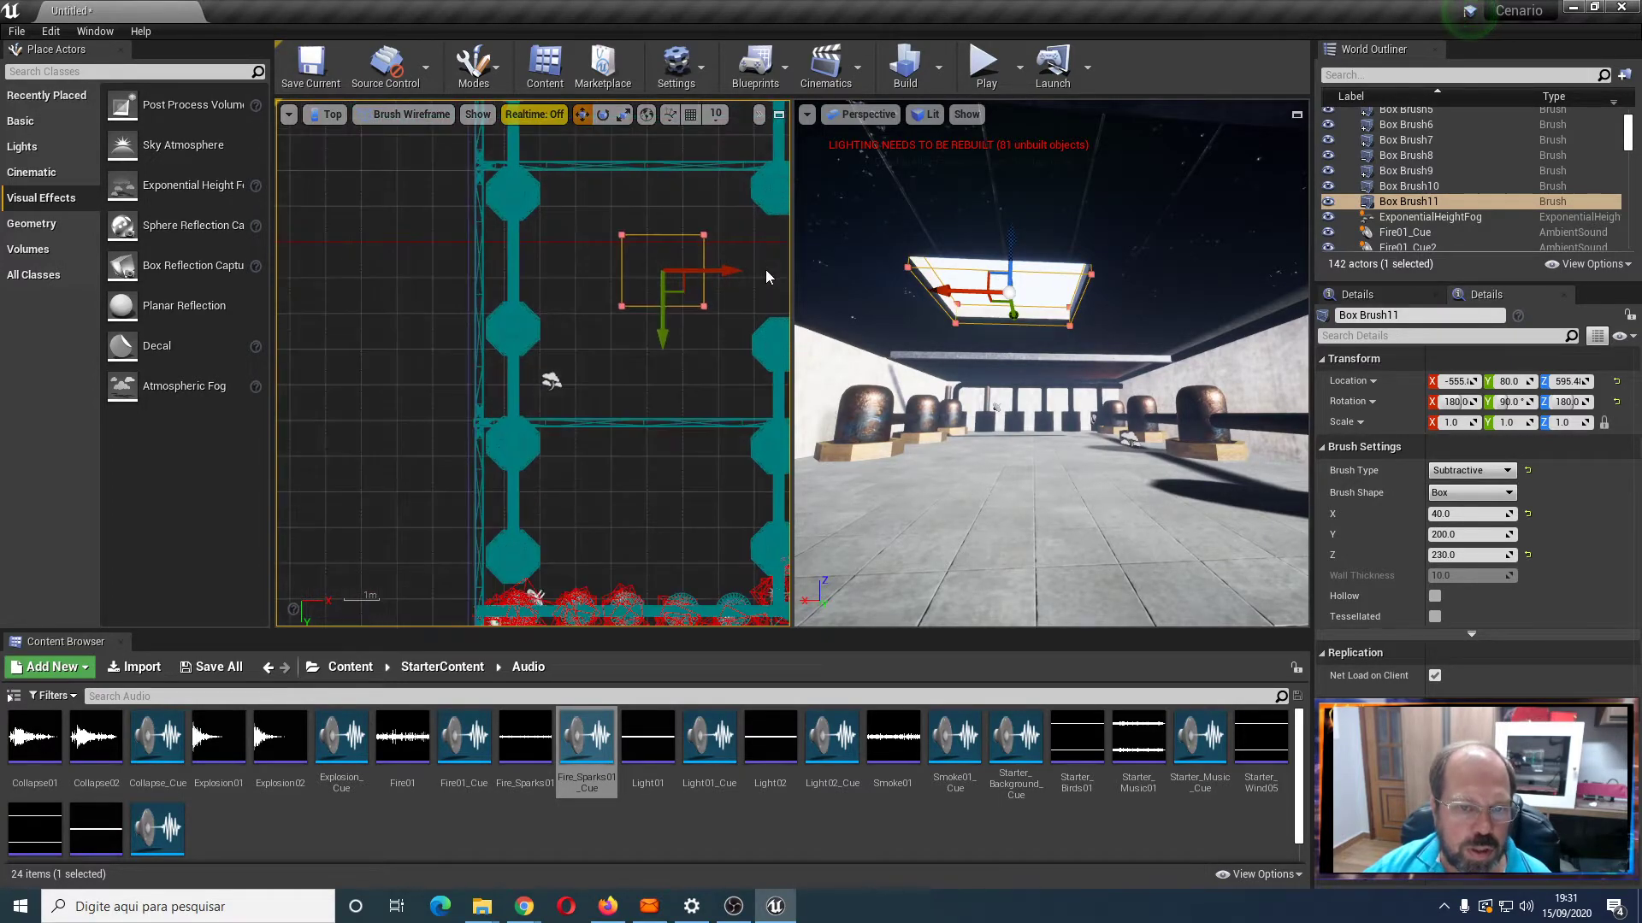
{"action": "scroll", "coordinate": [766, 270], "scroll_direction": "down", "scroll_amount": 2}
{"action": "left_click_drag", "start_coordinate": [671, 340], "coordinate": [671, 498], "text": "alt"}
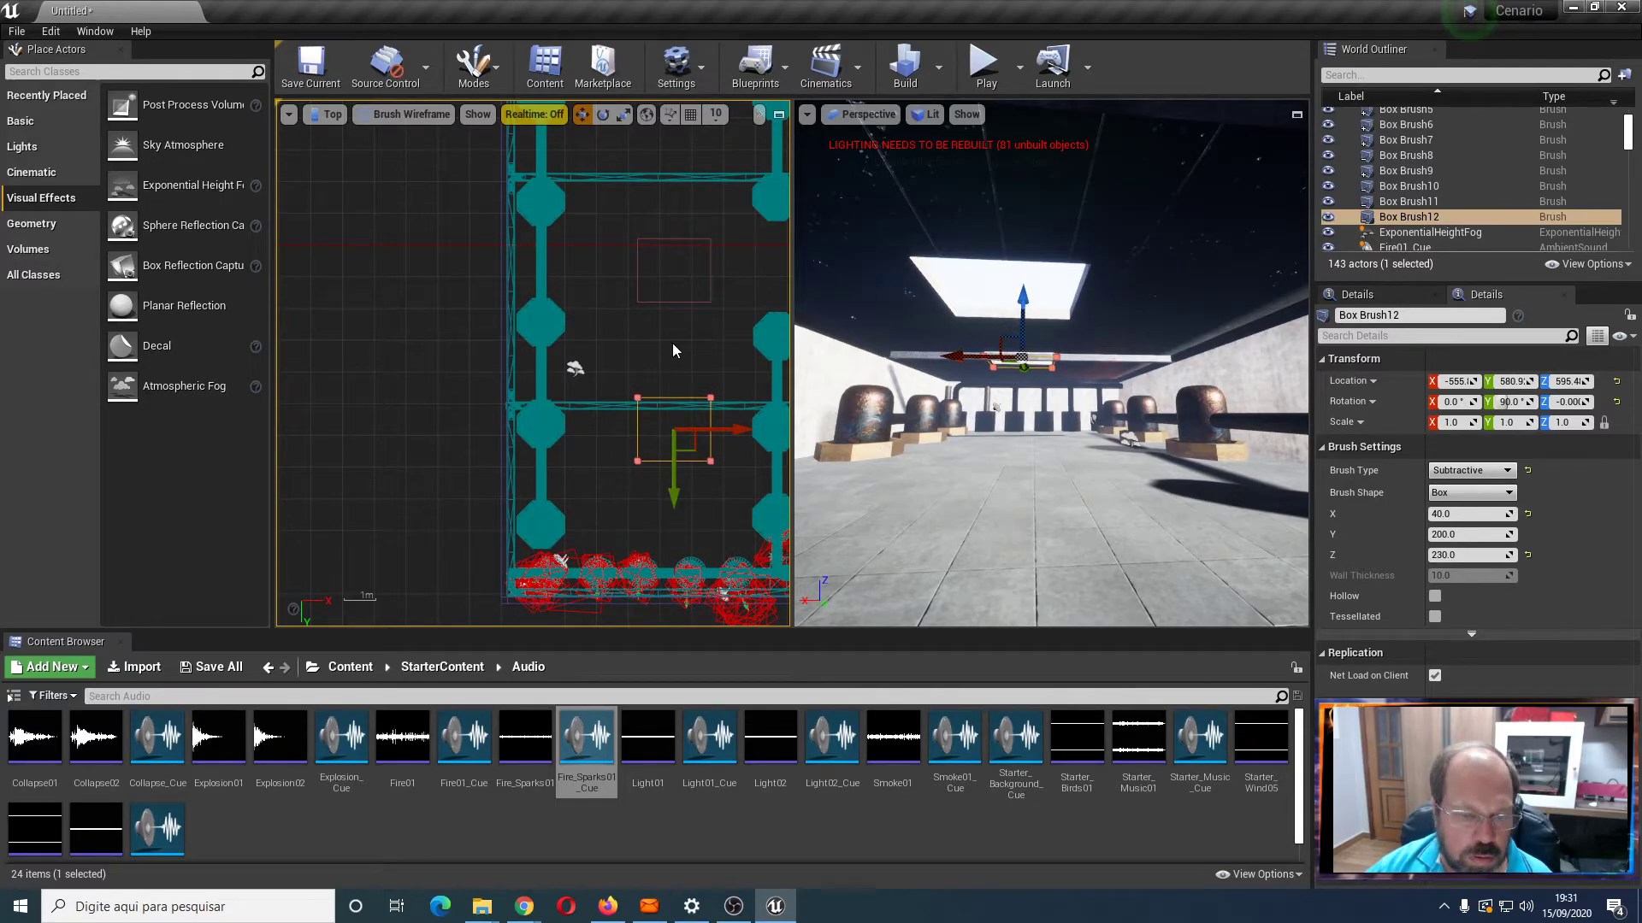
{"action": "scroll", "coordinate": [716, 281], "scroll_direction": "down", "scroll_amount": 3}
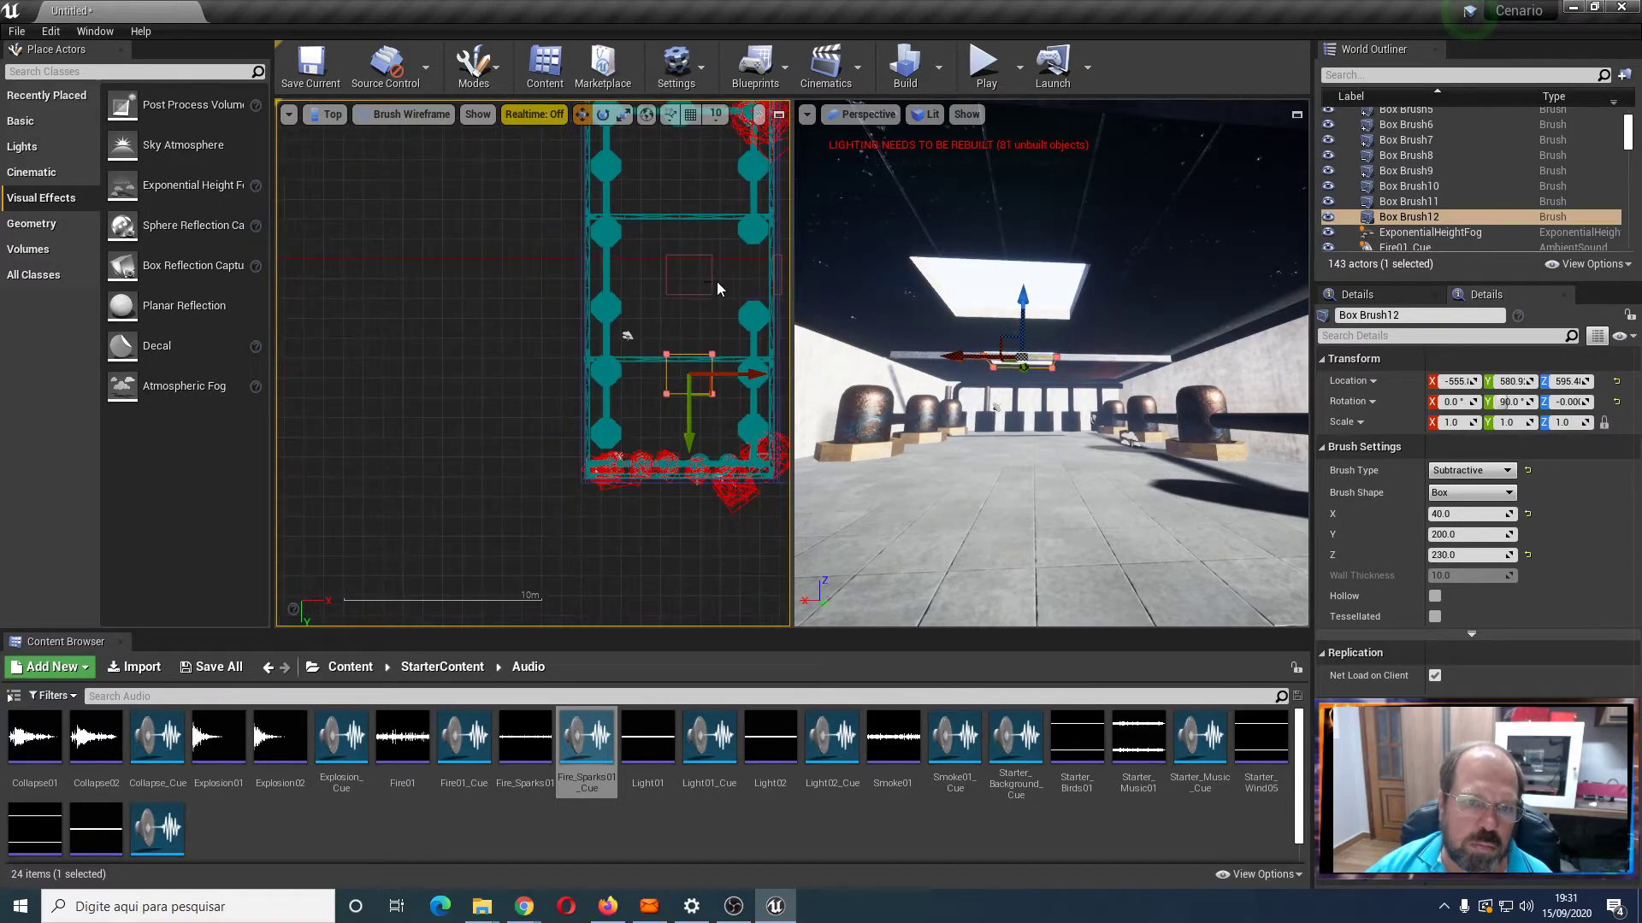
{"action": "right_click_drag", "start_coordinate": [501, 197], "coordinate": [443, 282]}
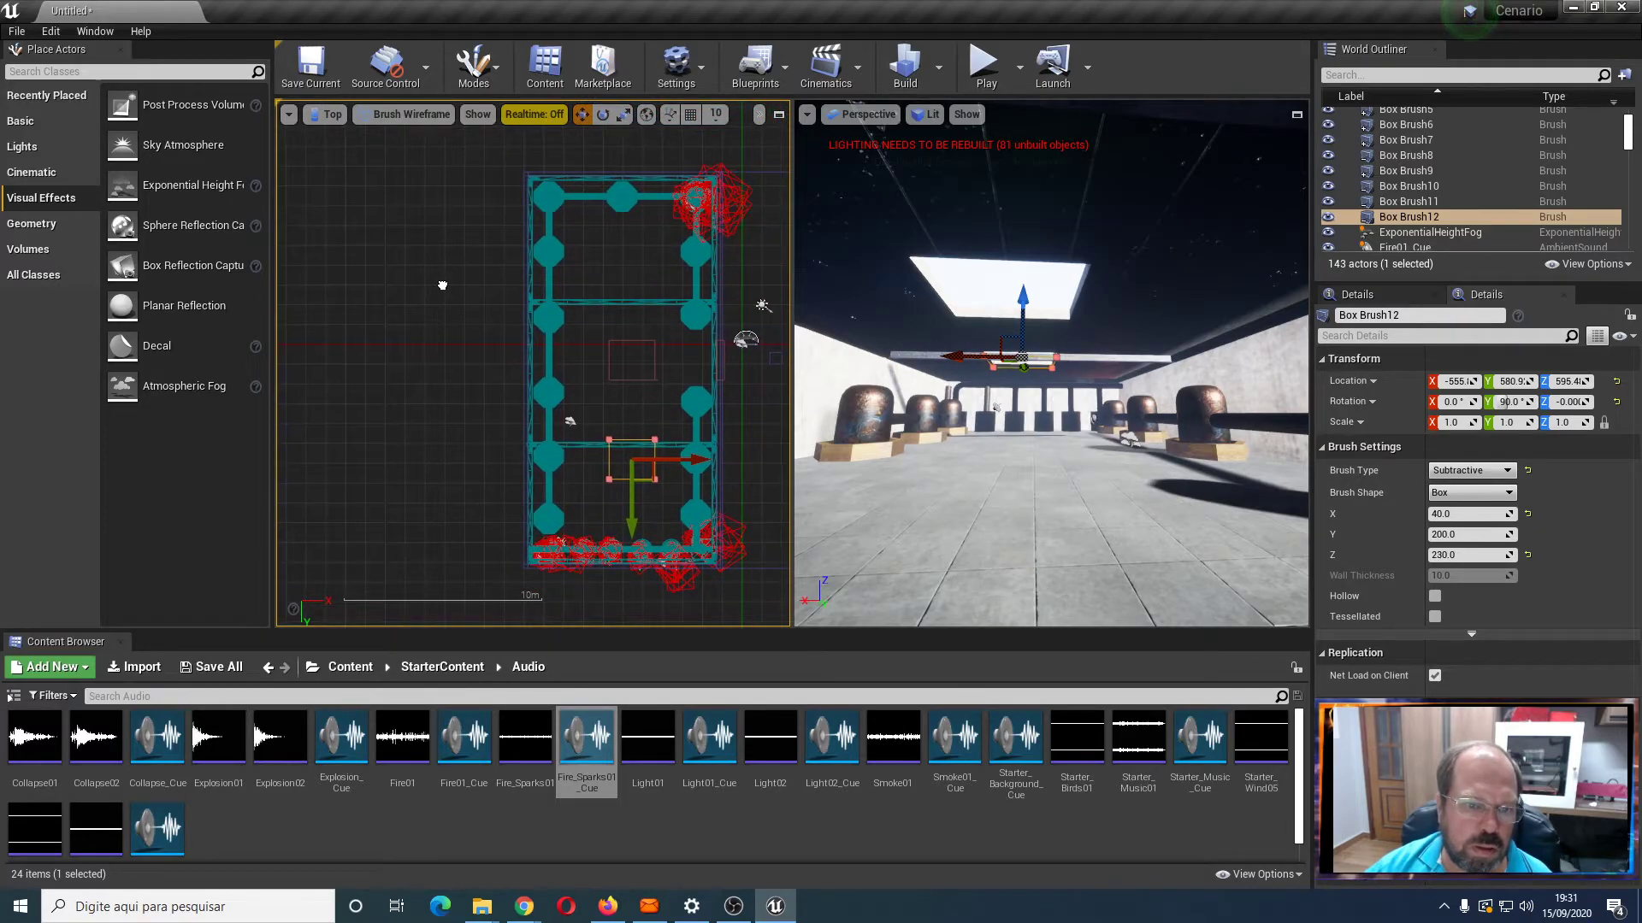
{"action": "left_click_drag", "start_coordinate": [635, 522], "coordinate": [633, 310], "text": "alt"}
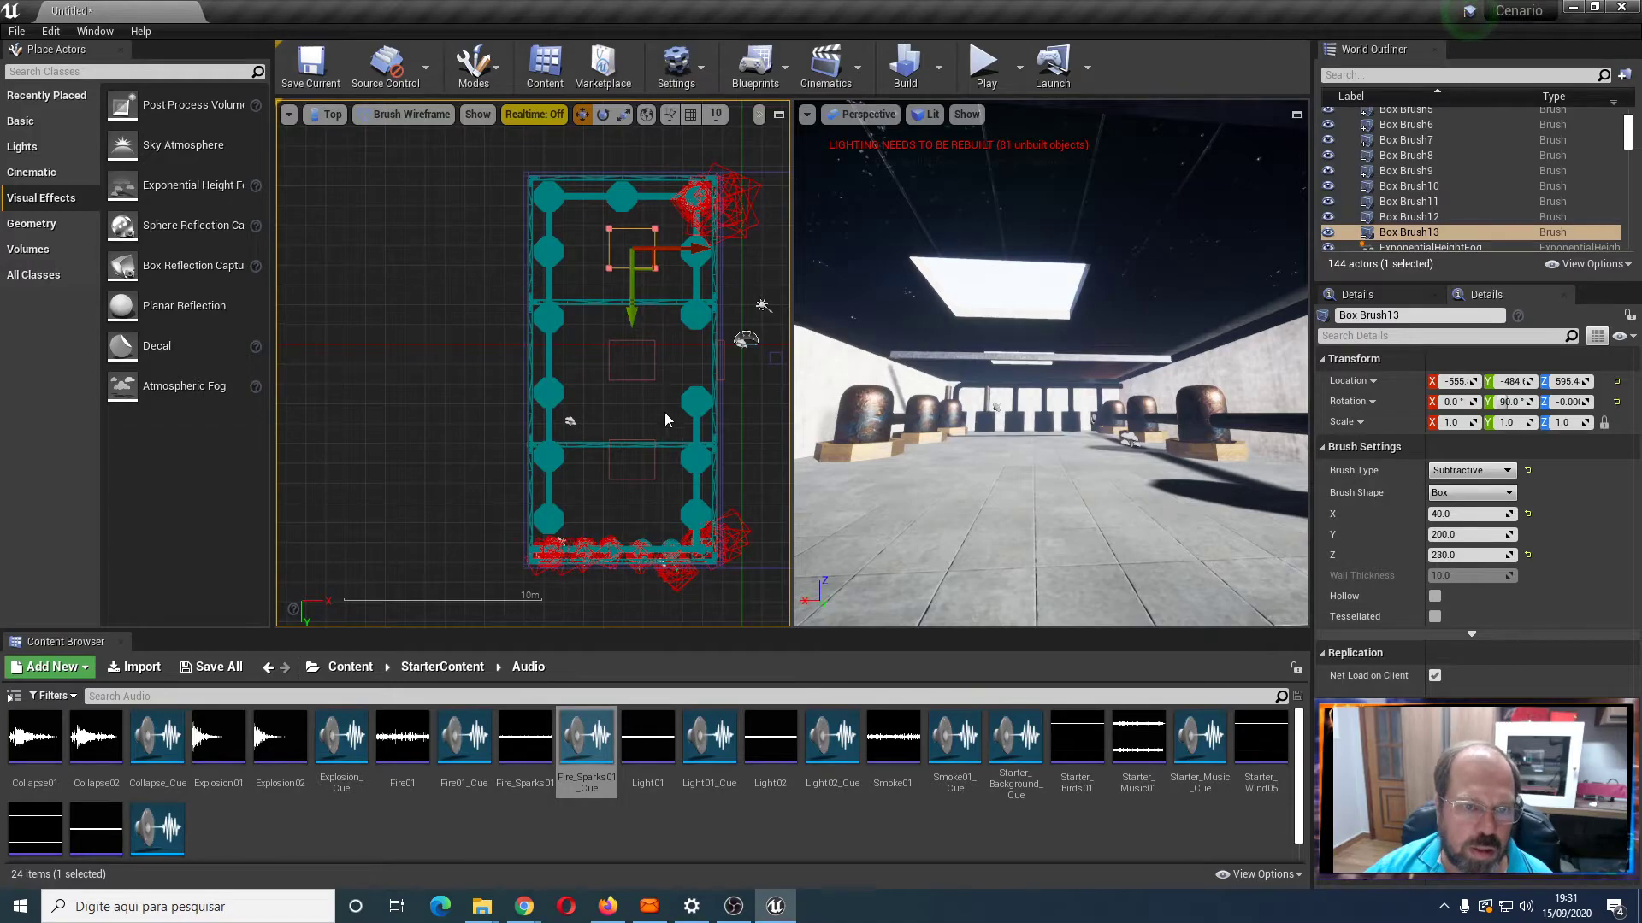
Return the viewport to a single perspective pane
{"action": "scroll", "coordinate": [986, 401], "scroll_direction": "down", "scroll_amount": 3}
{"action": "scroll", "coordinate": [986, 401], "scroll_direction": "up", "scroll_amount": 3}
{"action": "scroll", "coordinate": [986, 401], "scroll_direction": "down", "scroll_amount": 4}
{"action": "right_click_drag", "start_coordinate": [986, 400], "coordinate": [989, 397]}
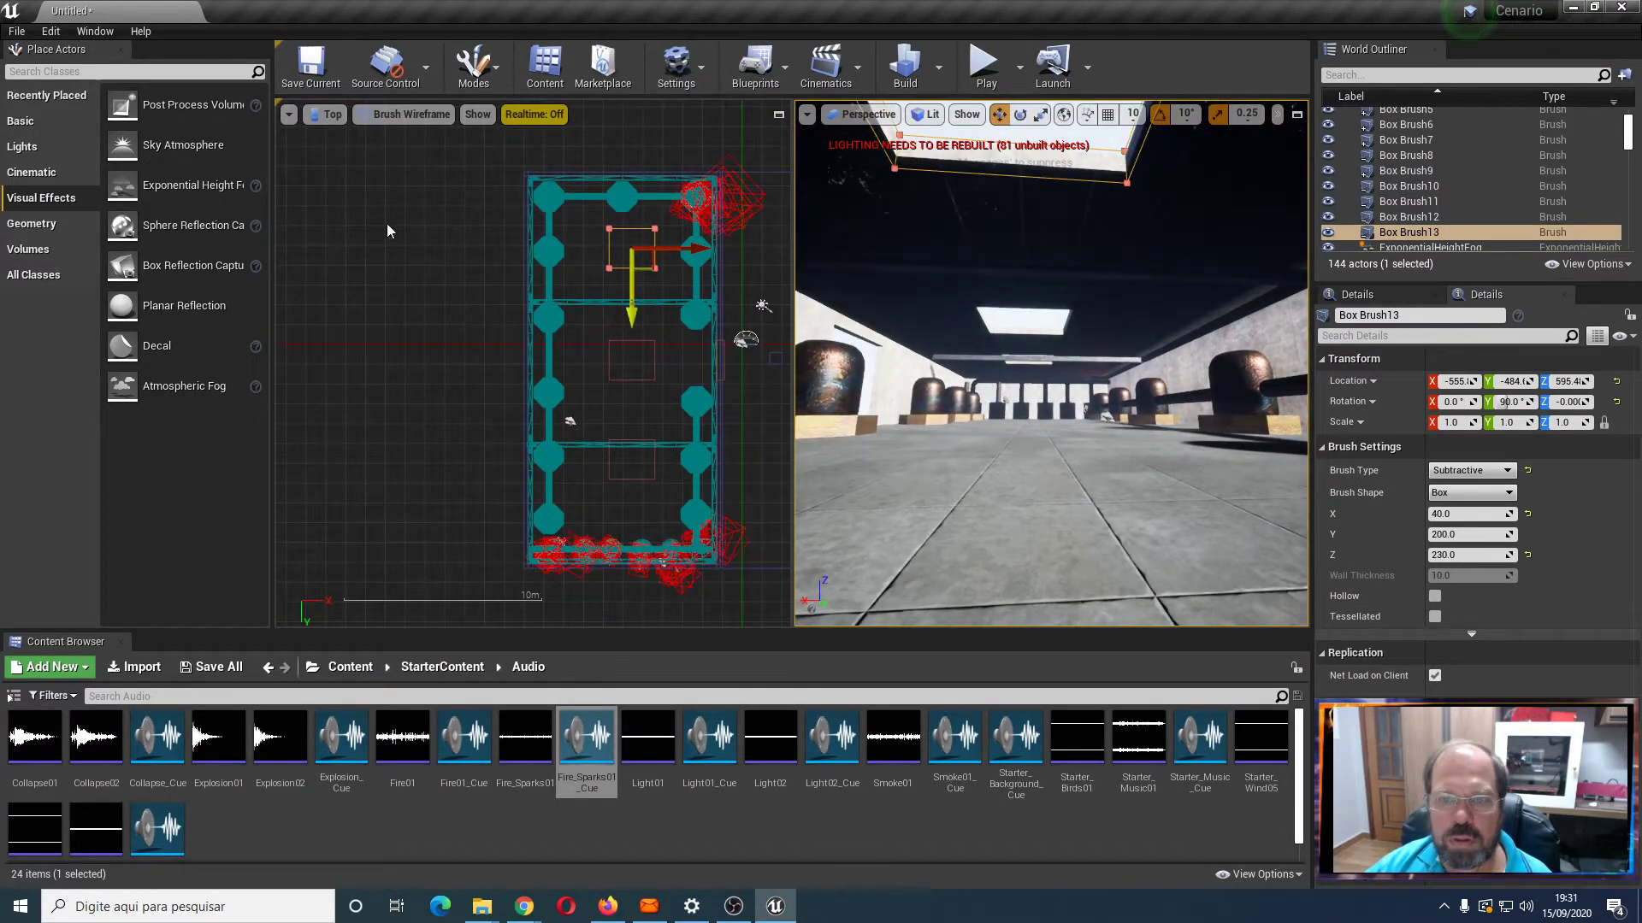
{"action": "left_click", "coordinate": [333, 114]}
{"action": "left_click", "coordinate": [289, 115]}
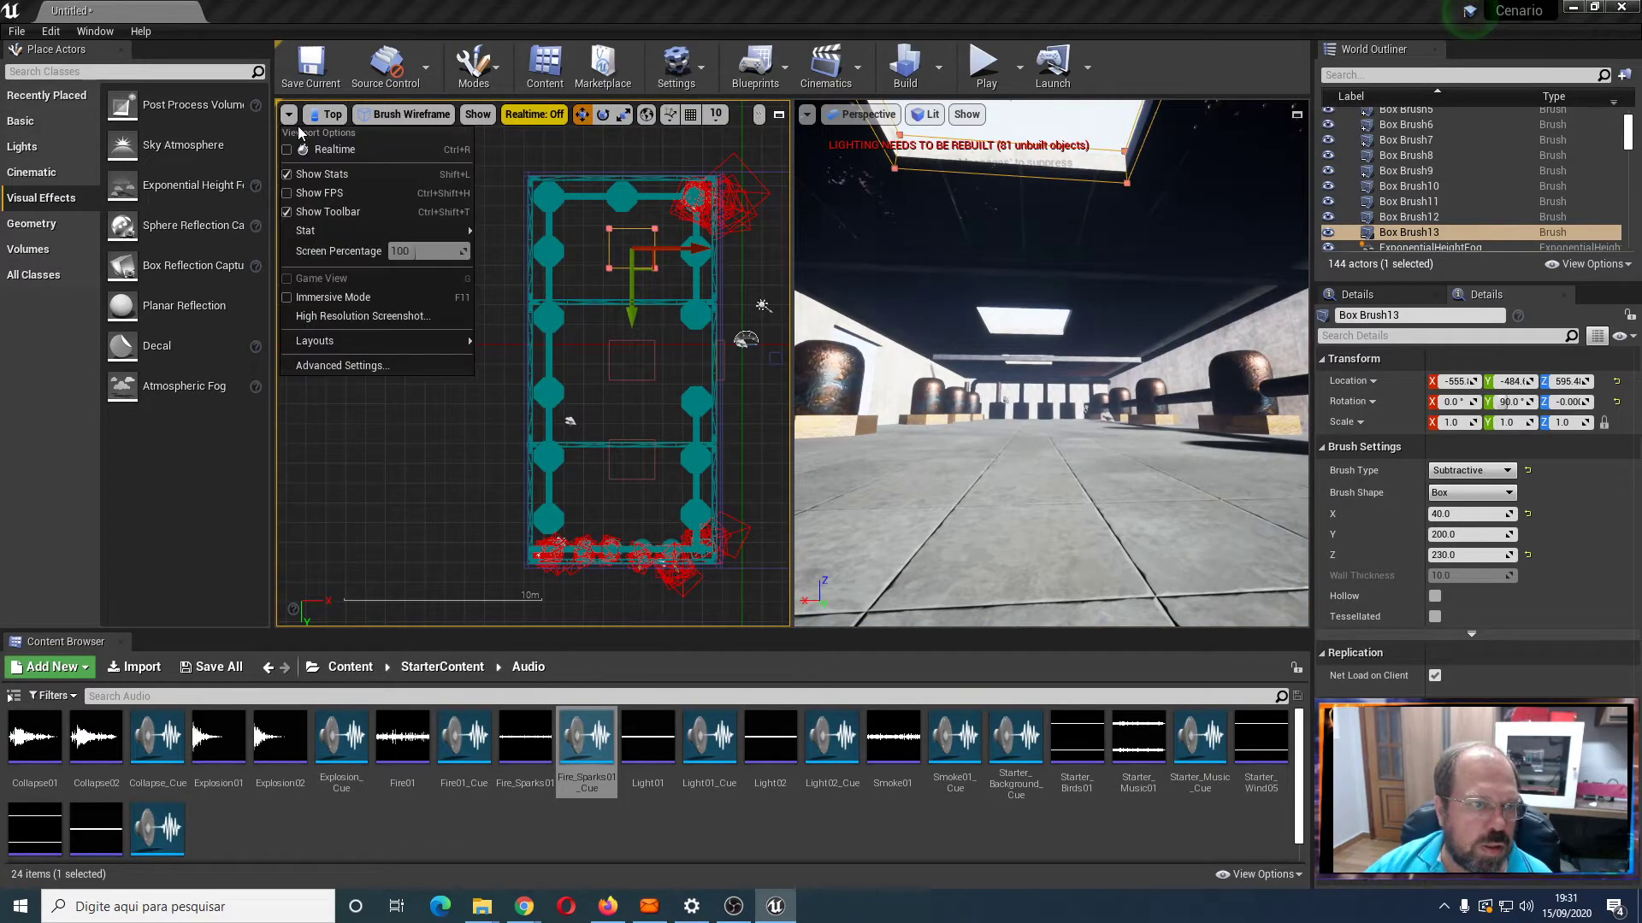
{"action": "mouse_move", "coordinate": [423, 344]}
{"action": "left_click", "coordinate": [489, 368]}
Raise the ceiling beam that crosses the room beneath the roof opening to about Z 597.5
{"action": "scroll", "coordinate": [668, 436], "scroll_direction": "down", "scroll_amount": 10}
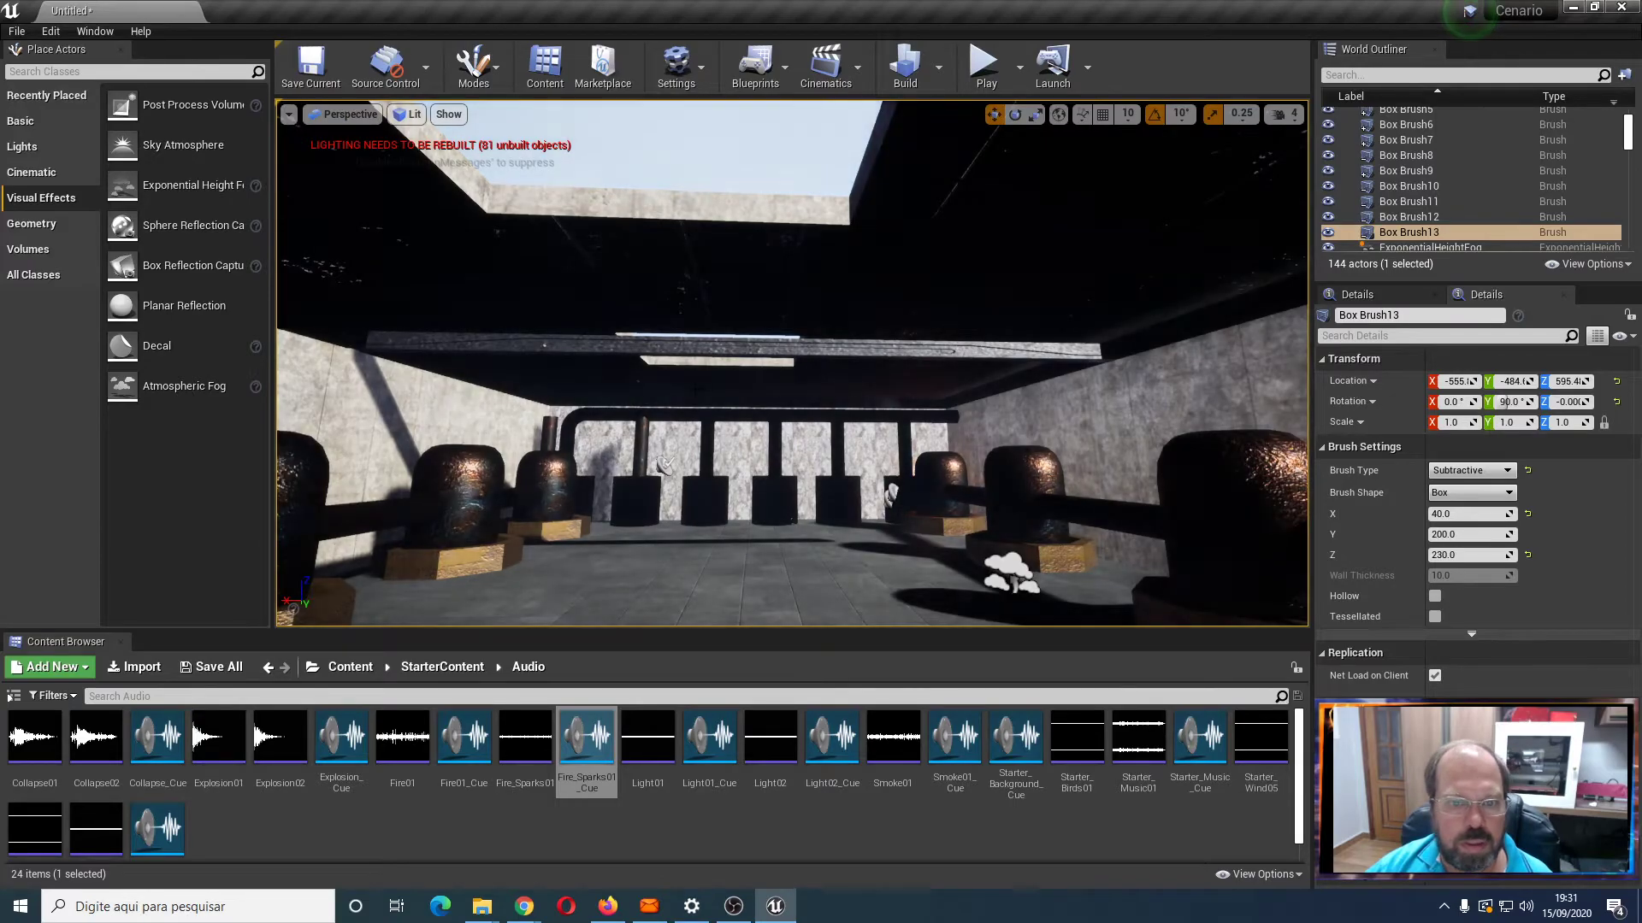
{"action": "left_click_drag", "start_coordinate": [667, 435], "coordinate": [634, 425]}
{"action": "left_click_drag", "start_coordinate": [852, 379], "coordinate": [921, 368]}
{"action": "left_click", "coordinate": [949, 356]}
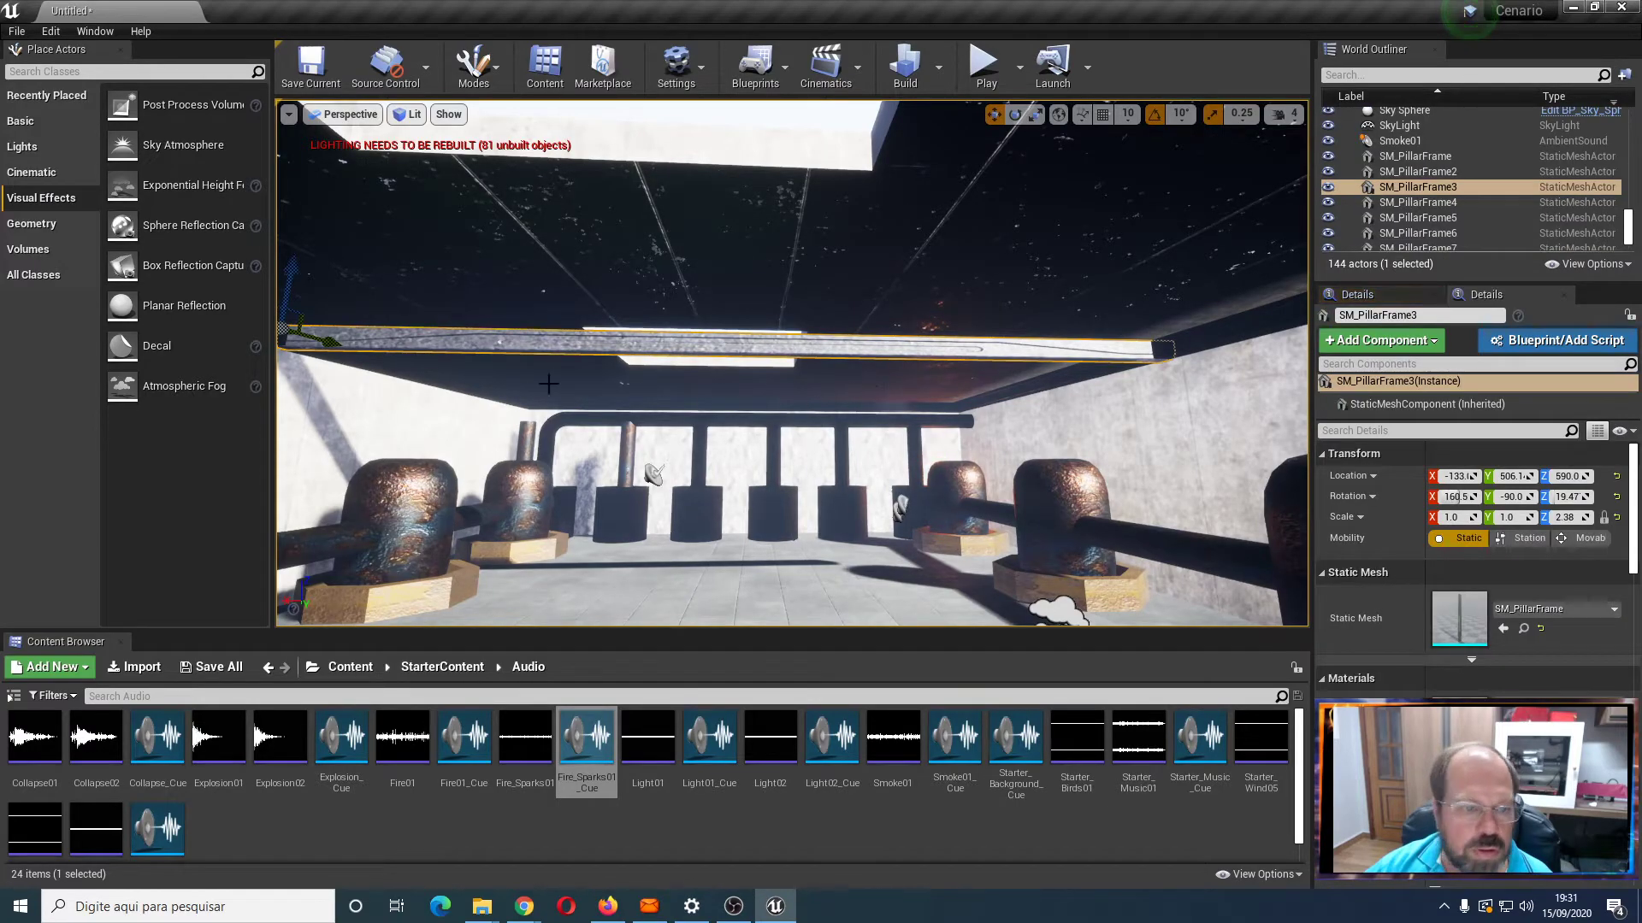
{"action": "left_click_drag", "start_coordinate": [301, 271], "coordinate": [302, 263]}
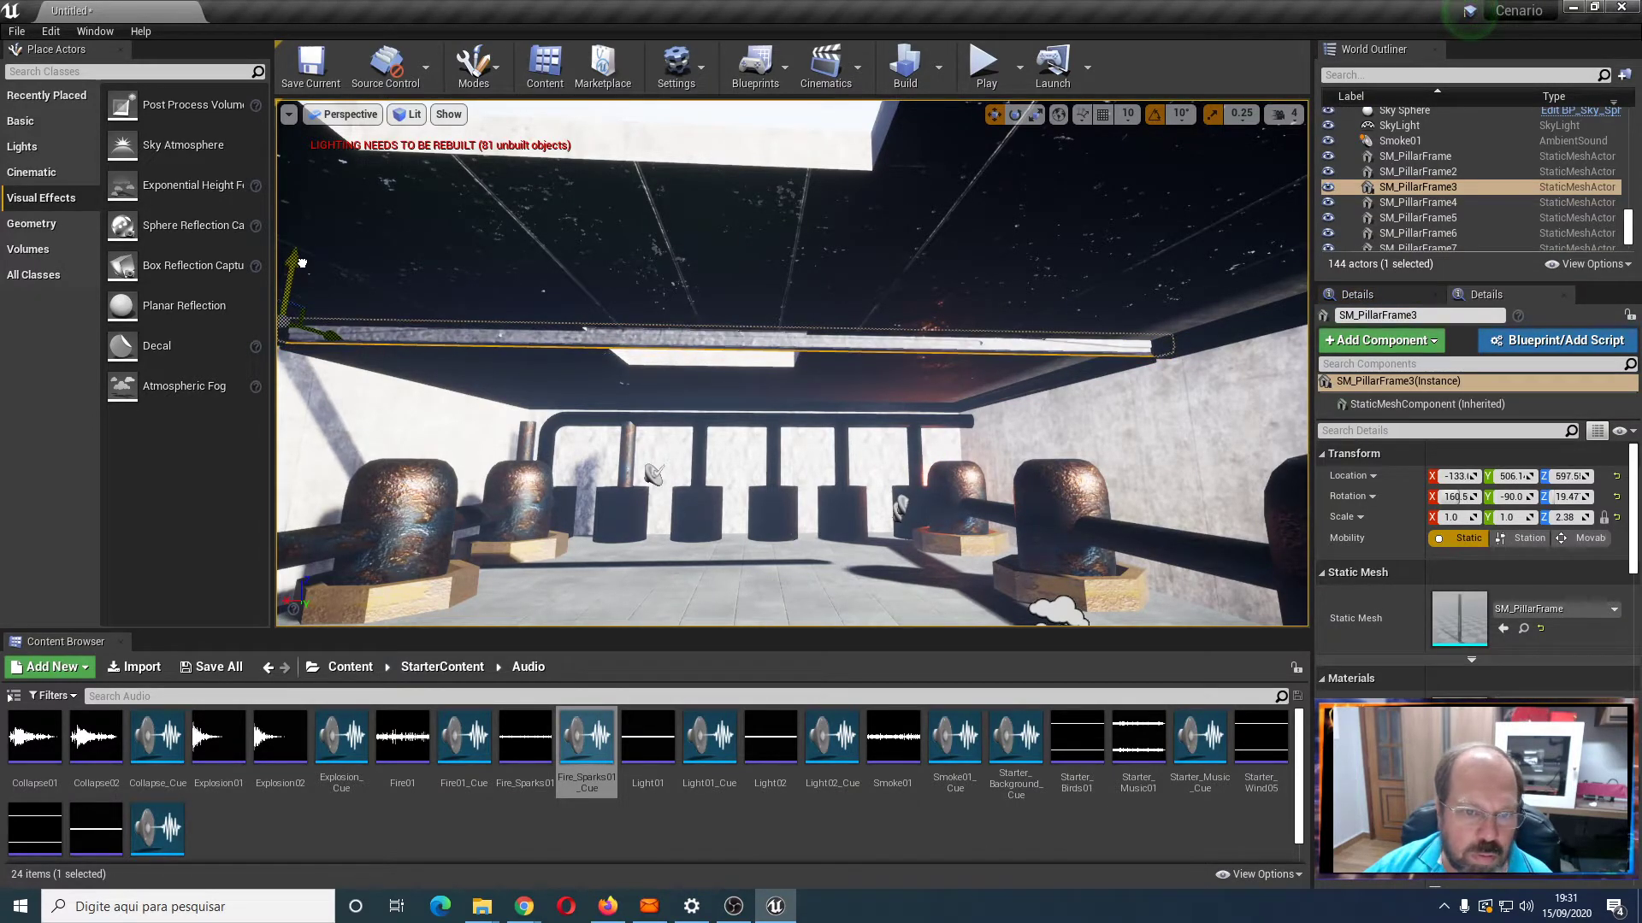
Examine the raised ceiling beam and the roof openings from several places in the room
{"action": "scroll", "coordinate": [659, 485], "scroll_direction": "down", "scroll_amount": 10}
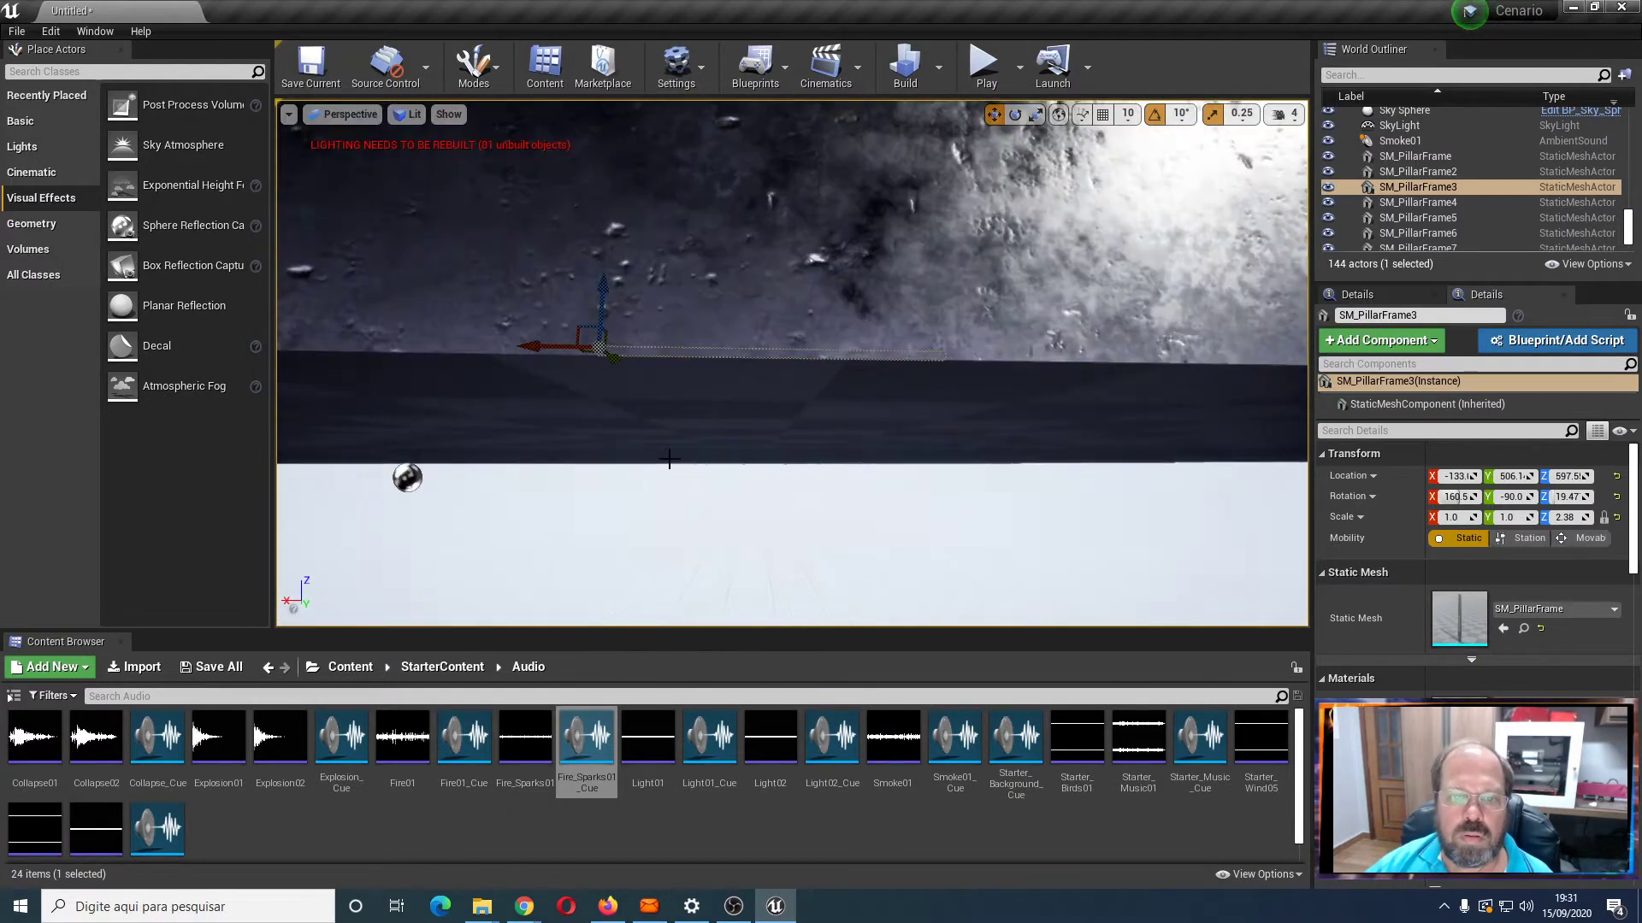
{"action": "scroll", "coordinate": [669, 459], "scroll_direction": "up", "scroll_amount": 8}
{"action": "mouse_move", "coordinate": [670, 459]}
{"action": "right_mouse_down"}
{"action": "mouse_move", "coordinate": [889, 453]}
{"action": "mouse_move", "coordinate": [829, 453]}
{"action": "mouse_move", "coordinate": [735, 290]}
{"action": "mouse_move", "coordinate": [676, 376]}
{"action": "mouse_move", "coordinate": [667, 453]}
{"action": "right_mouse_up"}
{"action": "left_click_drag", "start_coordinate": [731, 494], "coordinate": [700, 443]}
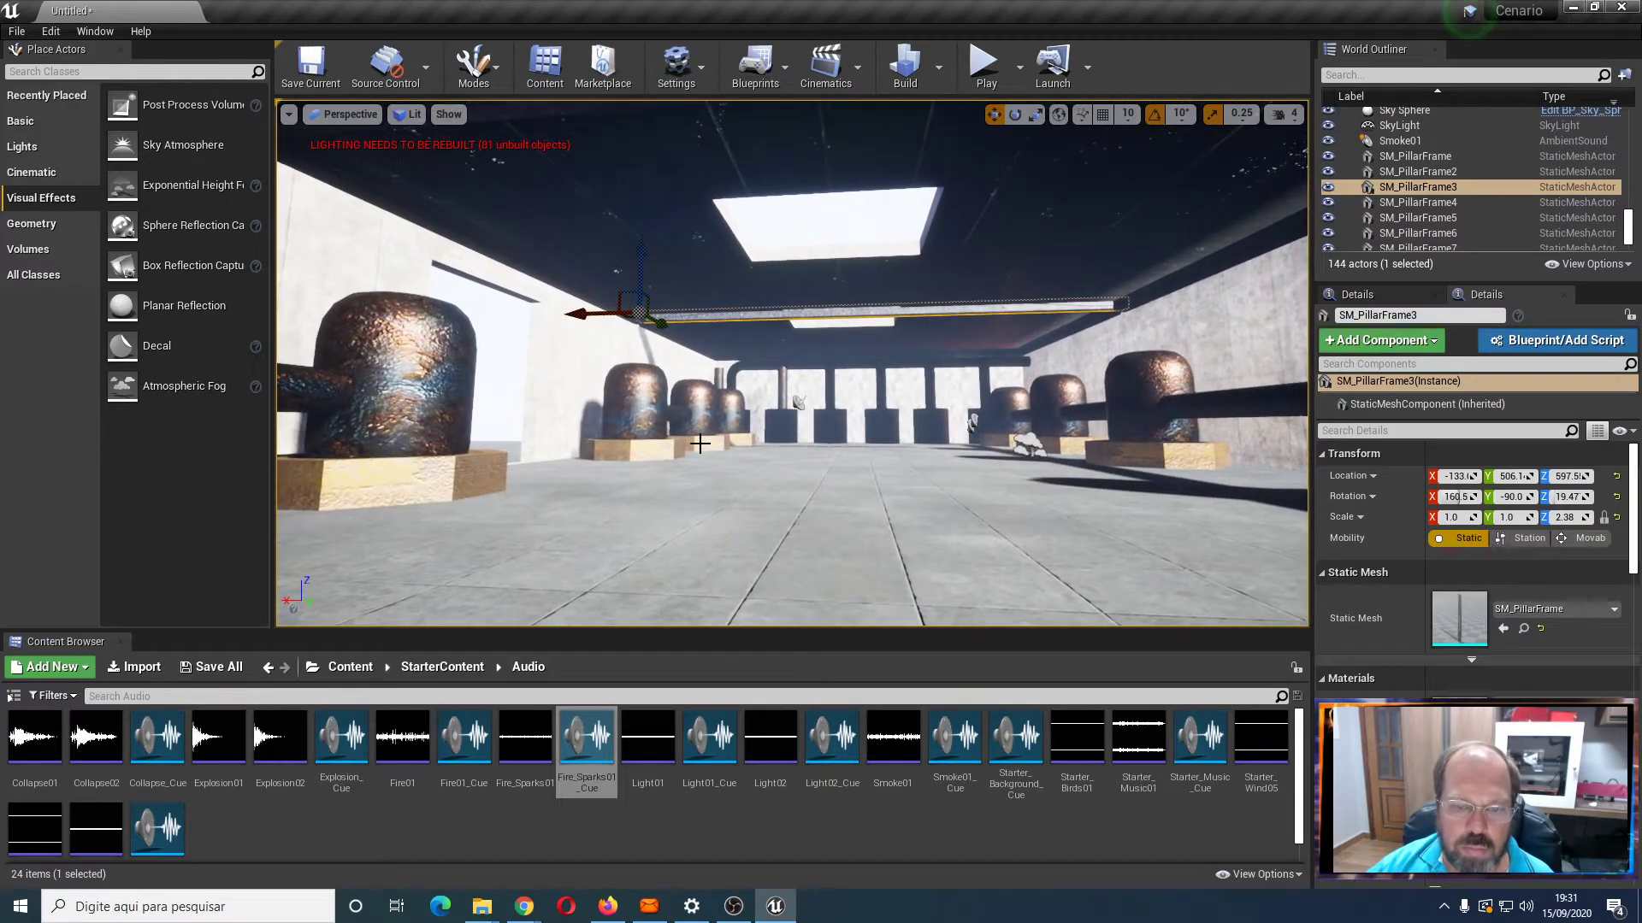
{"action": "scroll", "coordinate": [691, 445], "scroll_direction": "down", "scroll_amount": 5}
{"action": "scroll", "coordinate": [691, 446], "scroll_direction": "up", "scroll_amount": 8}
{"action": "left_click_drag", "start_coordinate": [701, 428], "coordinate": [652, 465]}
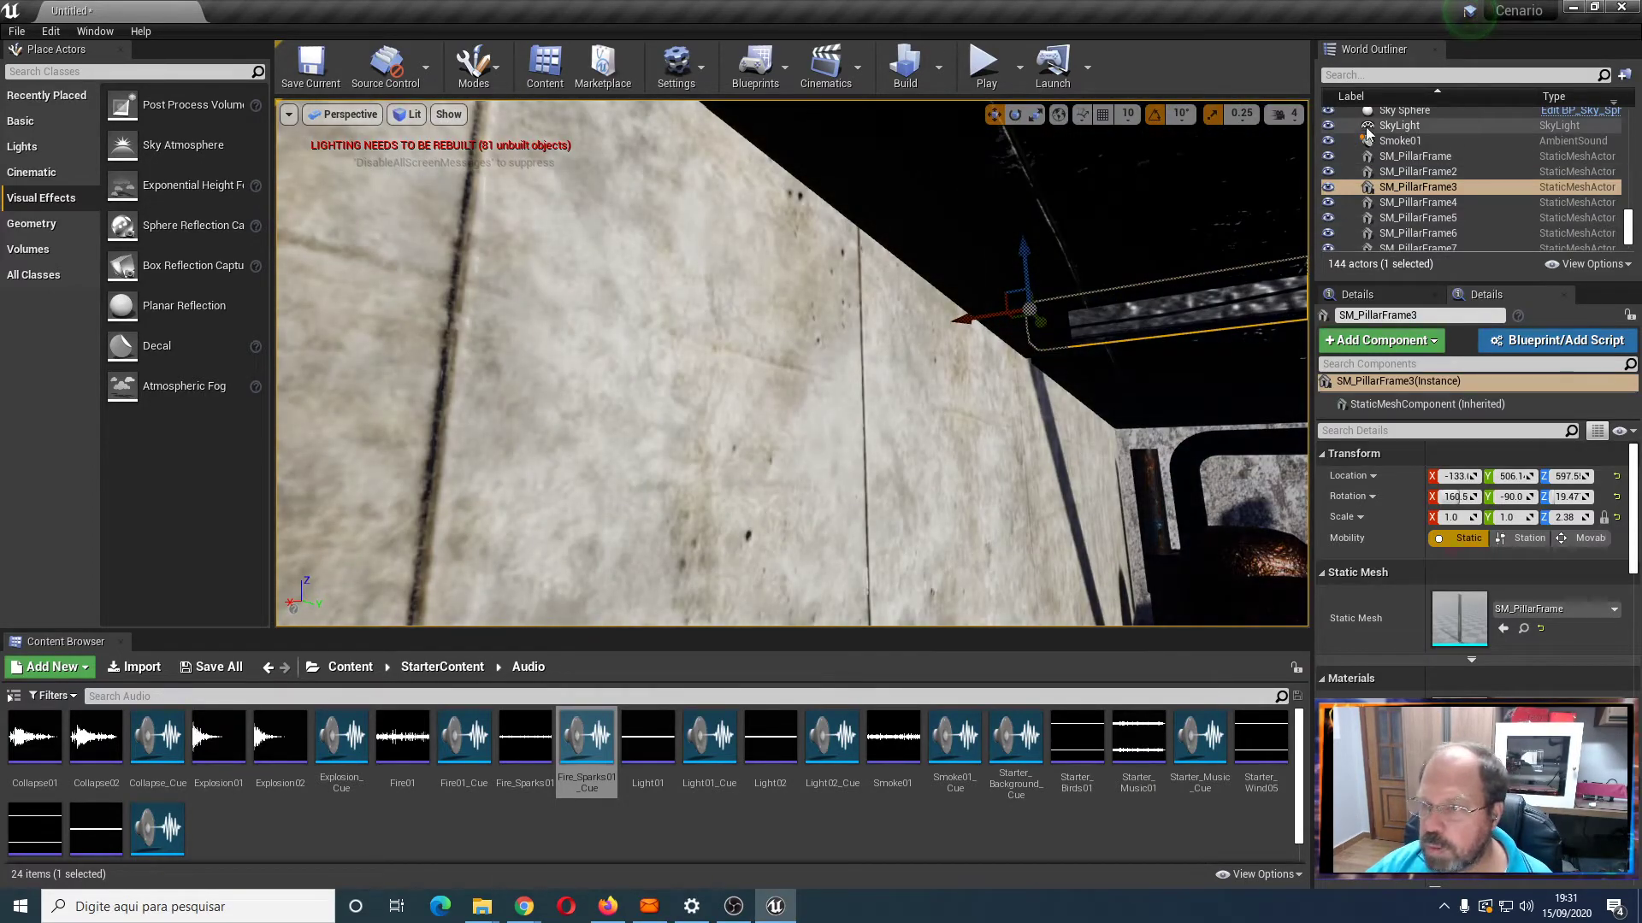
Find the Light Source among the level's actors, focus the view on it and raise it above the roof to about Z 1028
{"action": "scroll", "coordinate": [1424, 214], "scroll_direction": "up", "scroll_amount": 2}
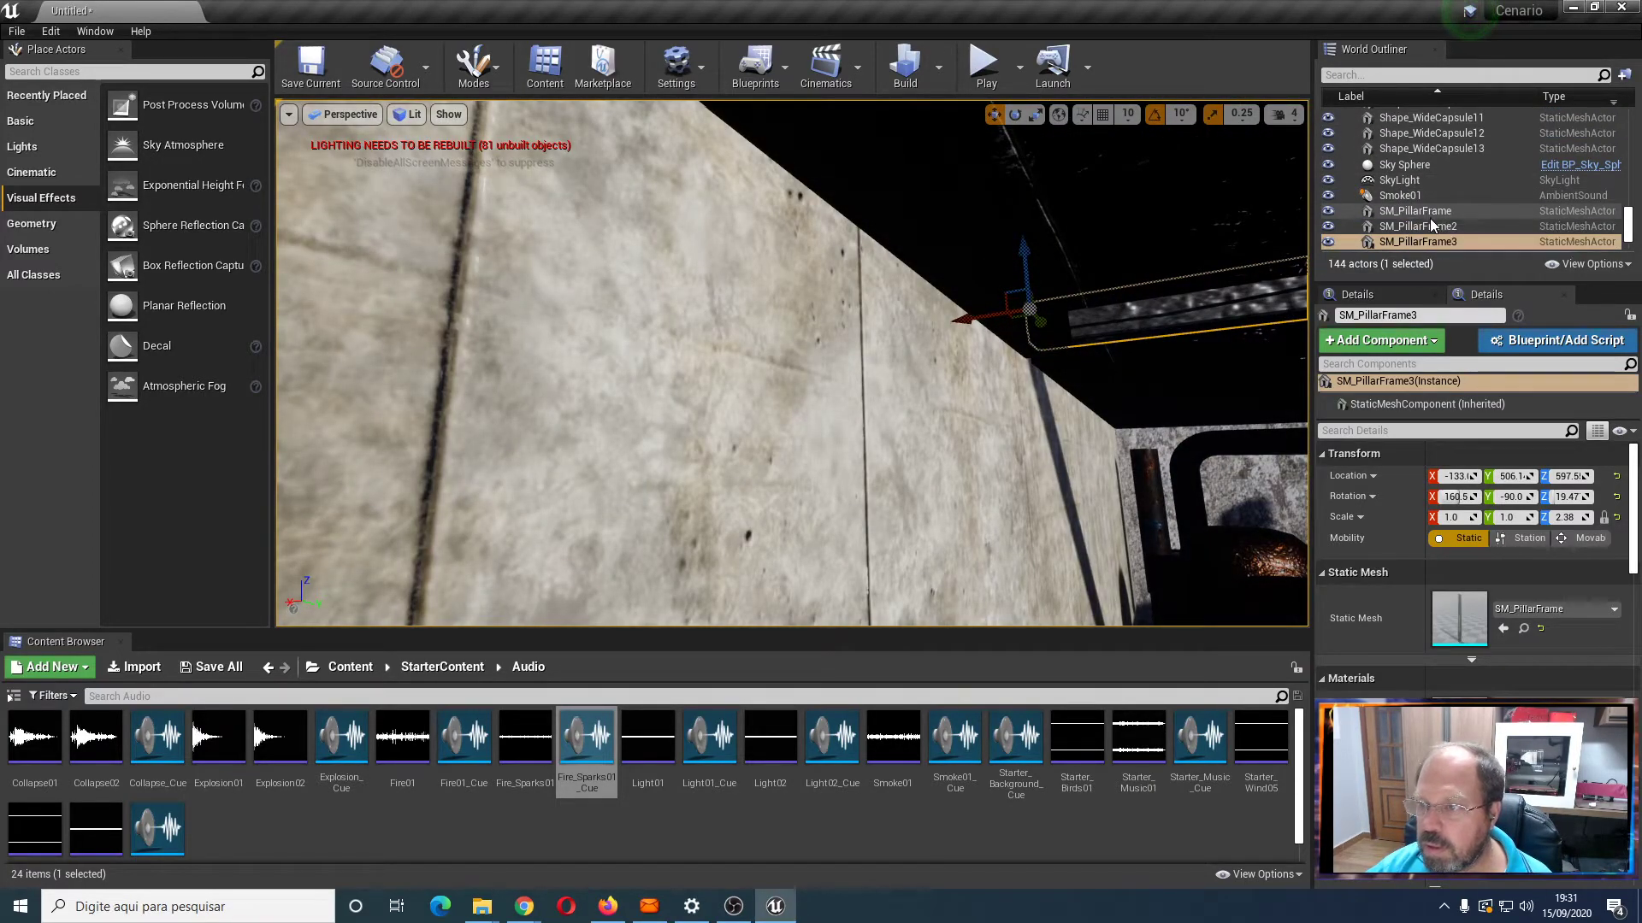
{"action": "scroll", "coordinate": [1426, 218], "scroll_direction": "up", "scroll_amount": 5}
{"action": "scroll", "coordinate": [1434, 212], "scroll_direction": "up", "scroll_amount": 5}
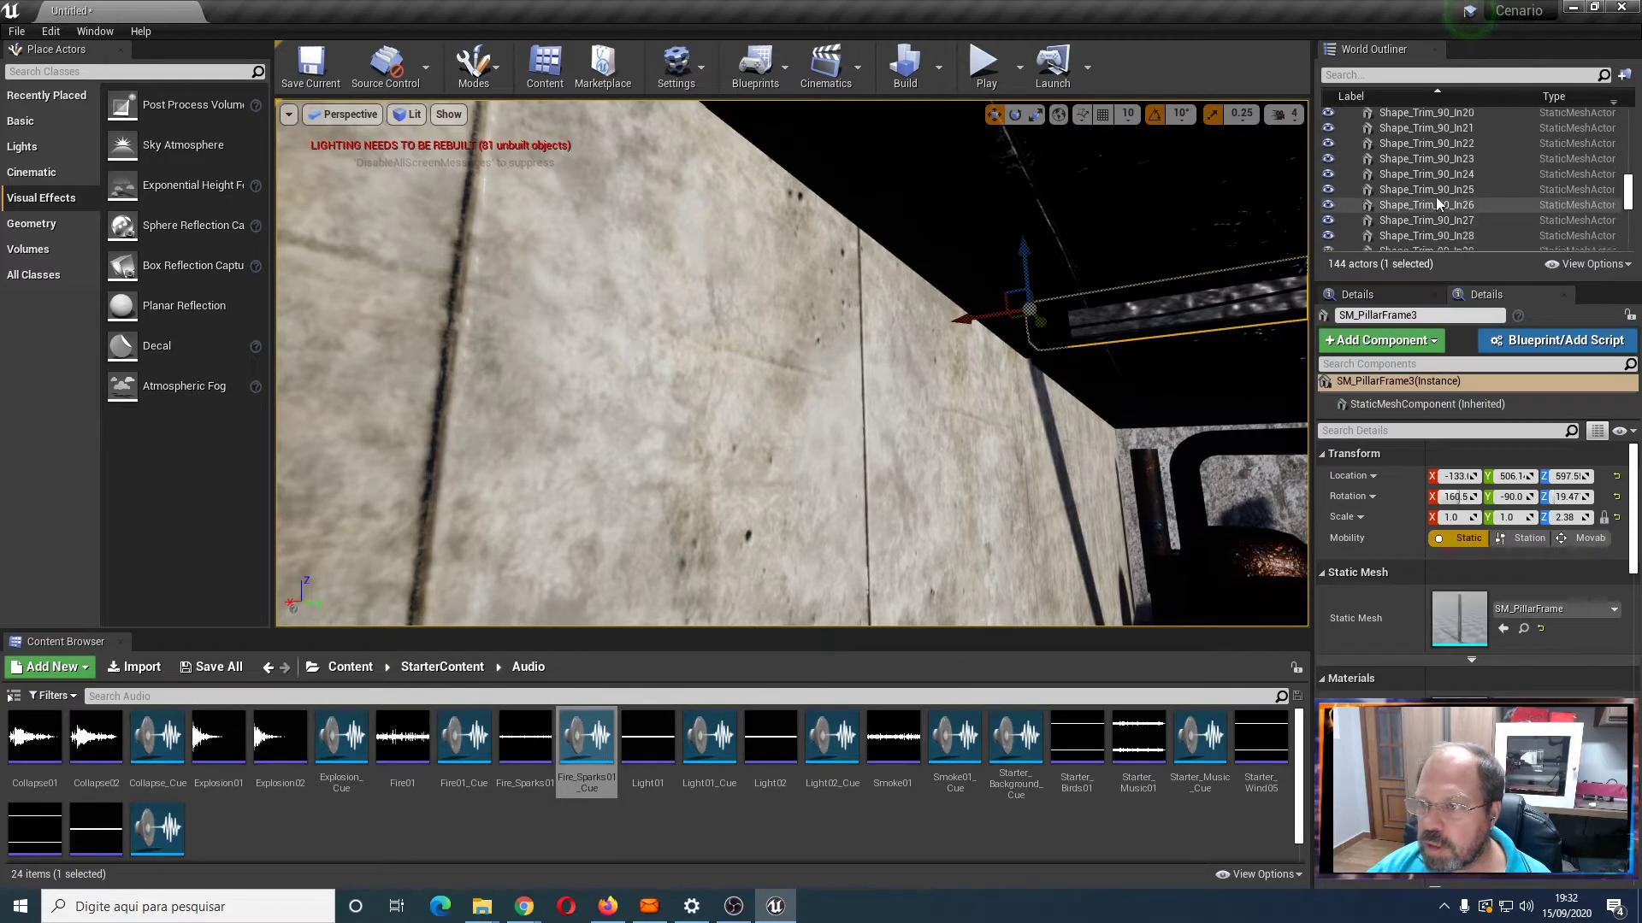
{"action": "scroll", "coordinate": [1424, 220], "scroll_direction": "up", "scroll_amount": 5}
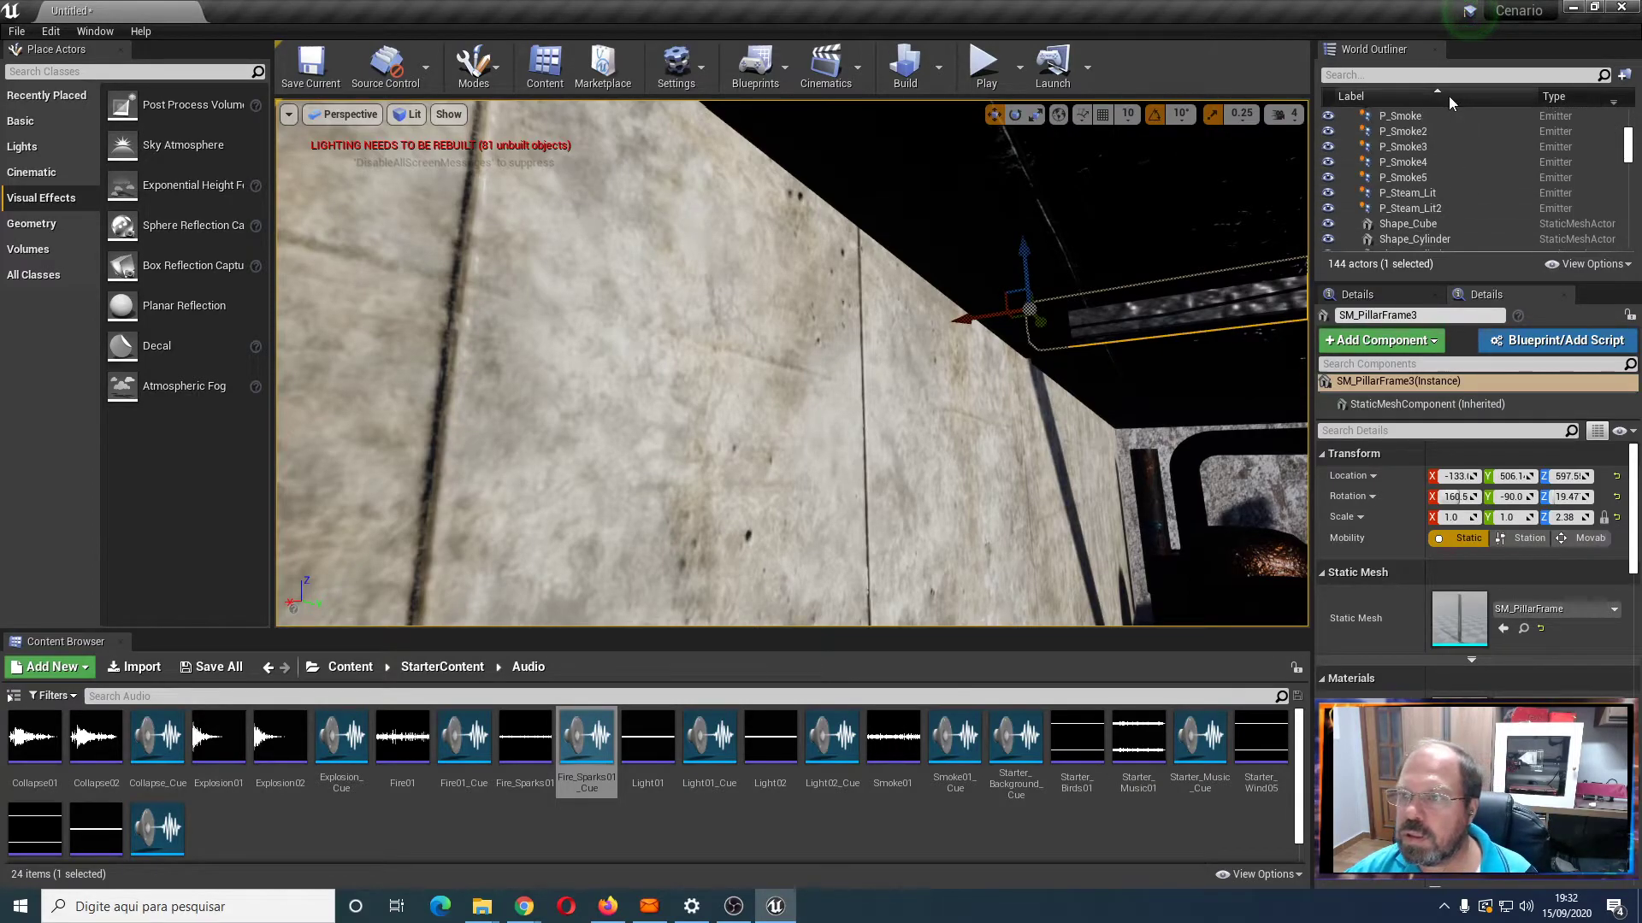
{"action": "left_click", "coordinate": [1433, 192]}
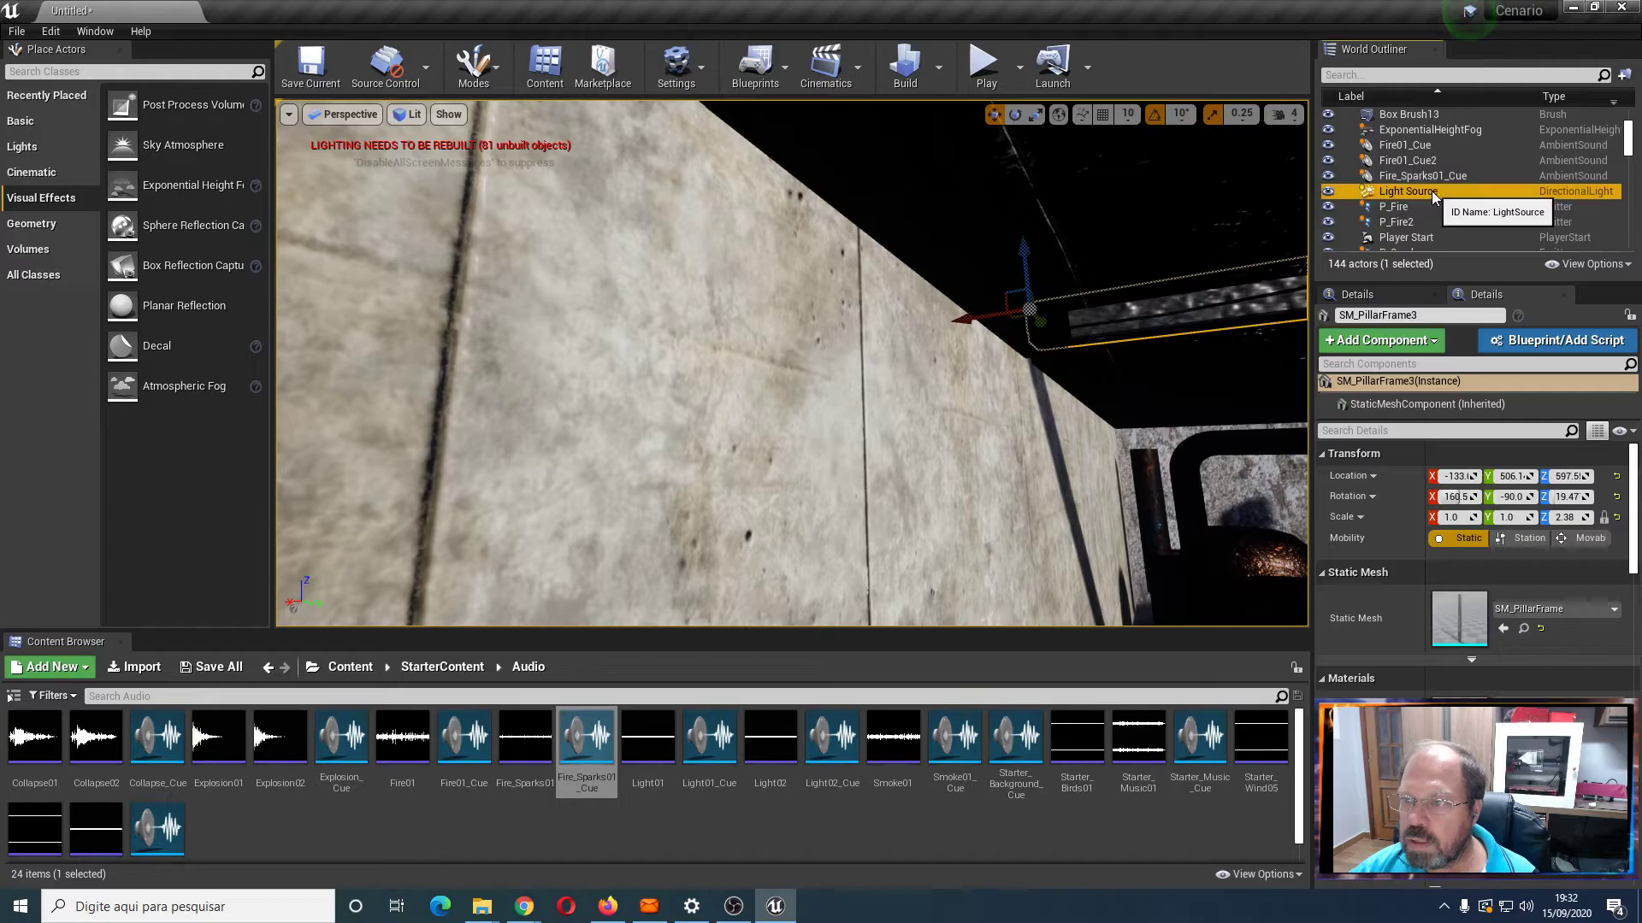
{"action": "double_click", "coordinate": [1403, 198]}
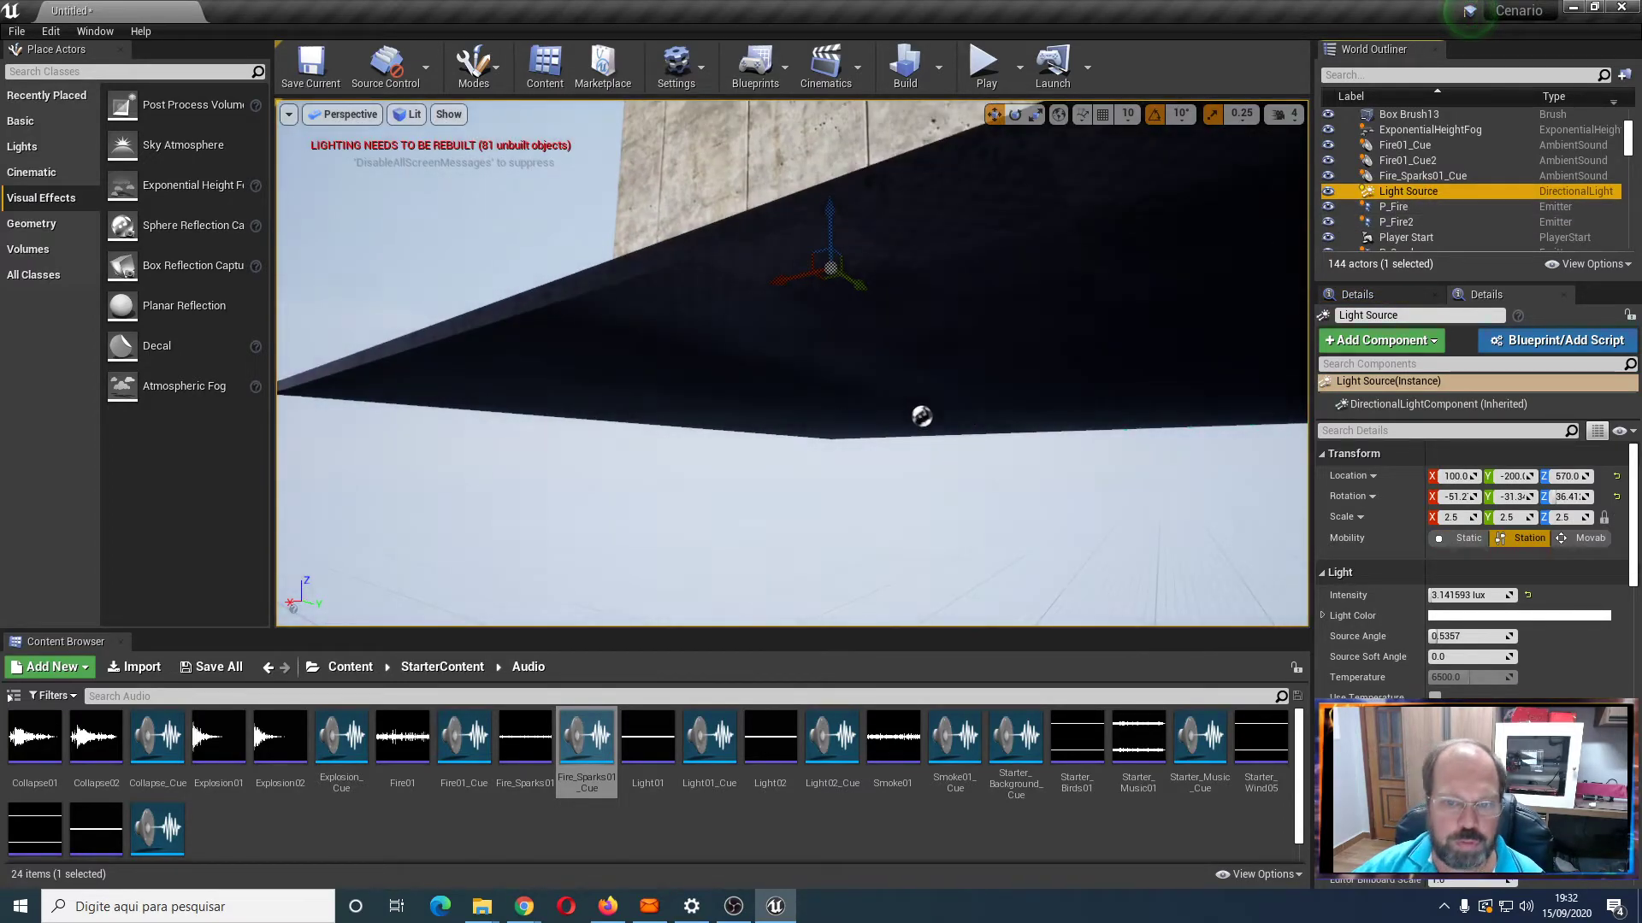
{"action": "left_click_drag", "start_coordinate": [830, 221], "coordinate": [866, 170]}
{"action": "middle_click_drag", "start_coordinate": [866, 170], "coordinate": [872, 116]}
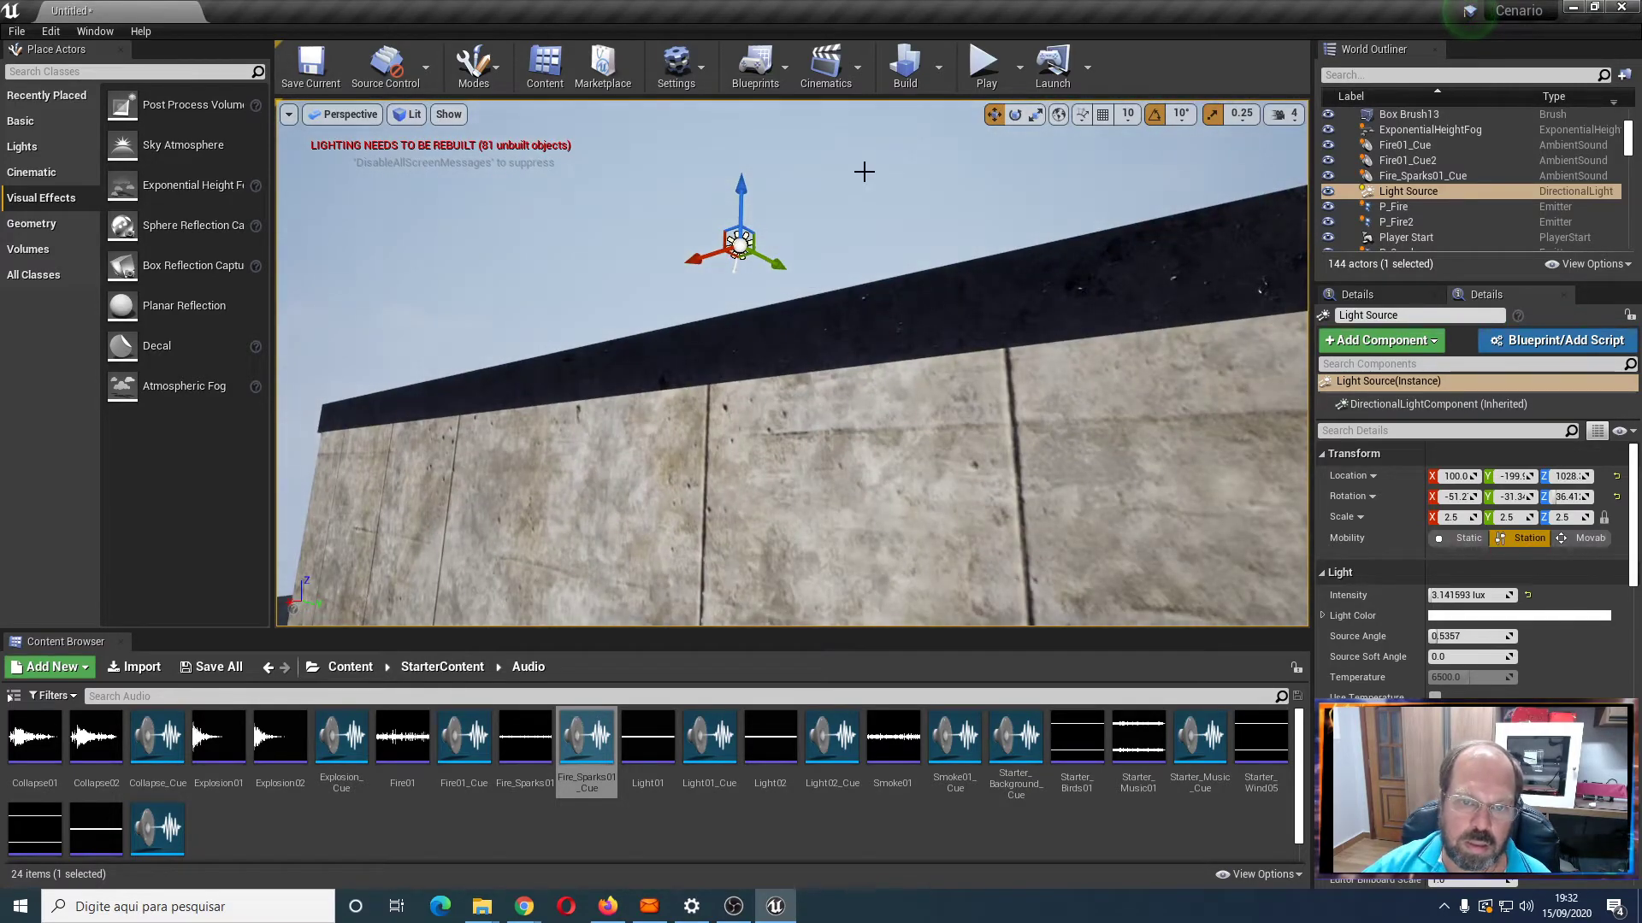
Move the Light Source down and into the room, to about X -402 and Z 436
{"action": "right_click_drag", "start_coordinate": [486, 500], "coordinate": [684, 496]}
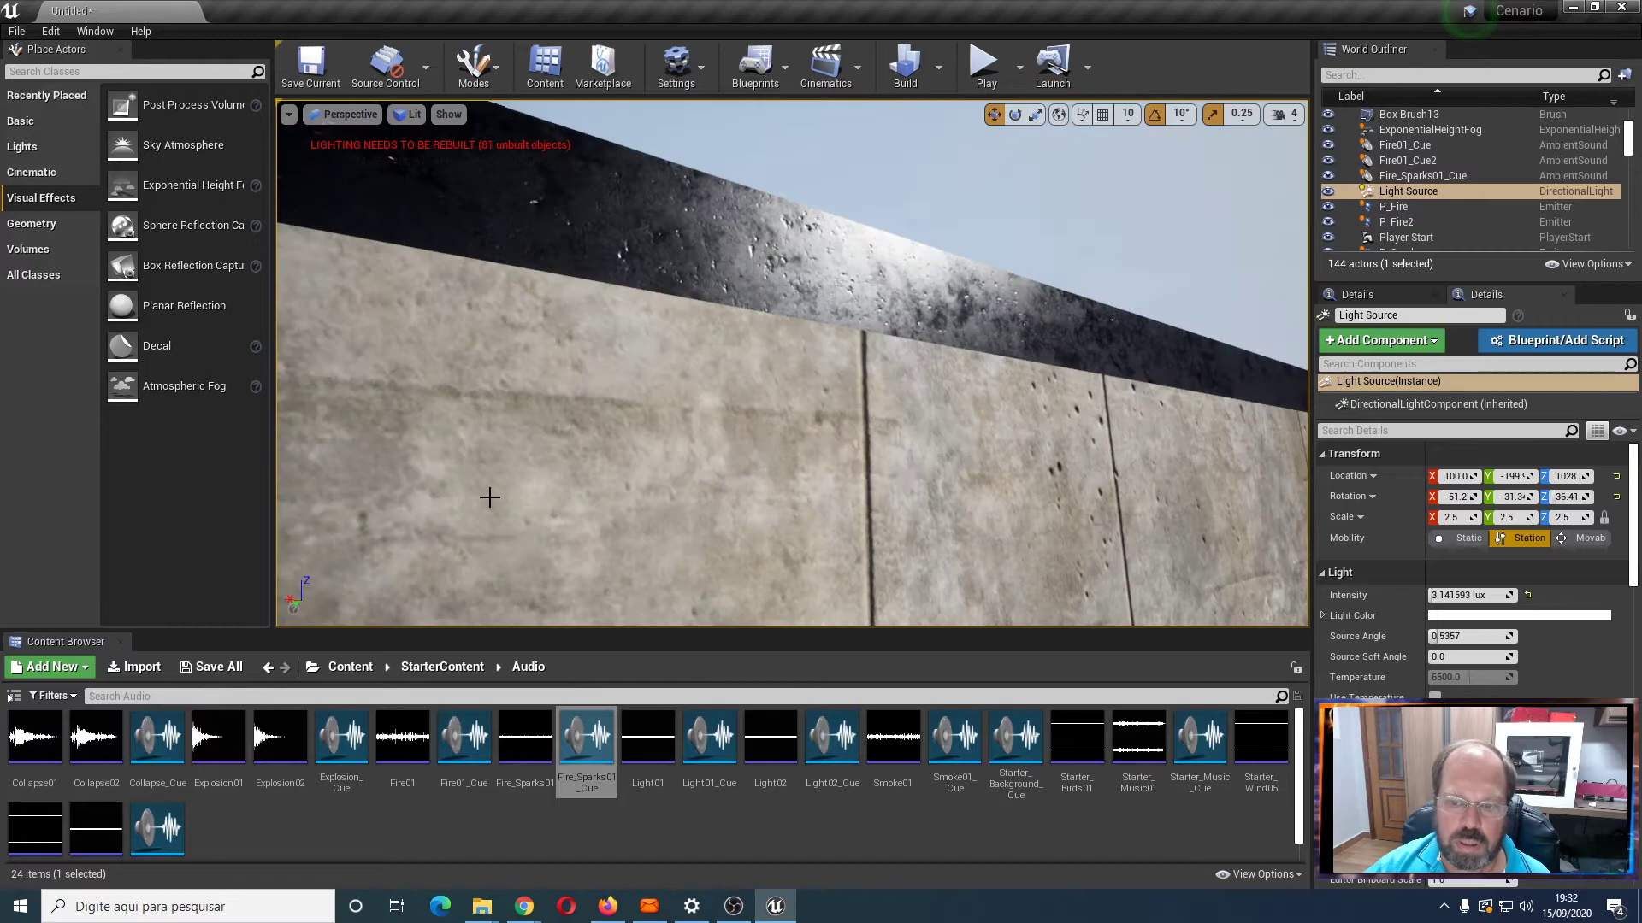
{"action": "scroll", "coordinate": [487, 501], "scroll_direction": "down", "scroll_amount": 10}
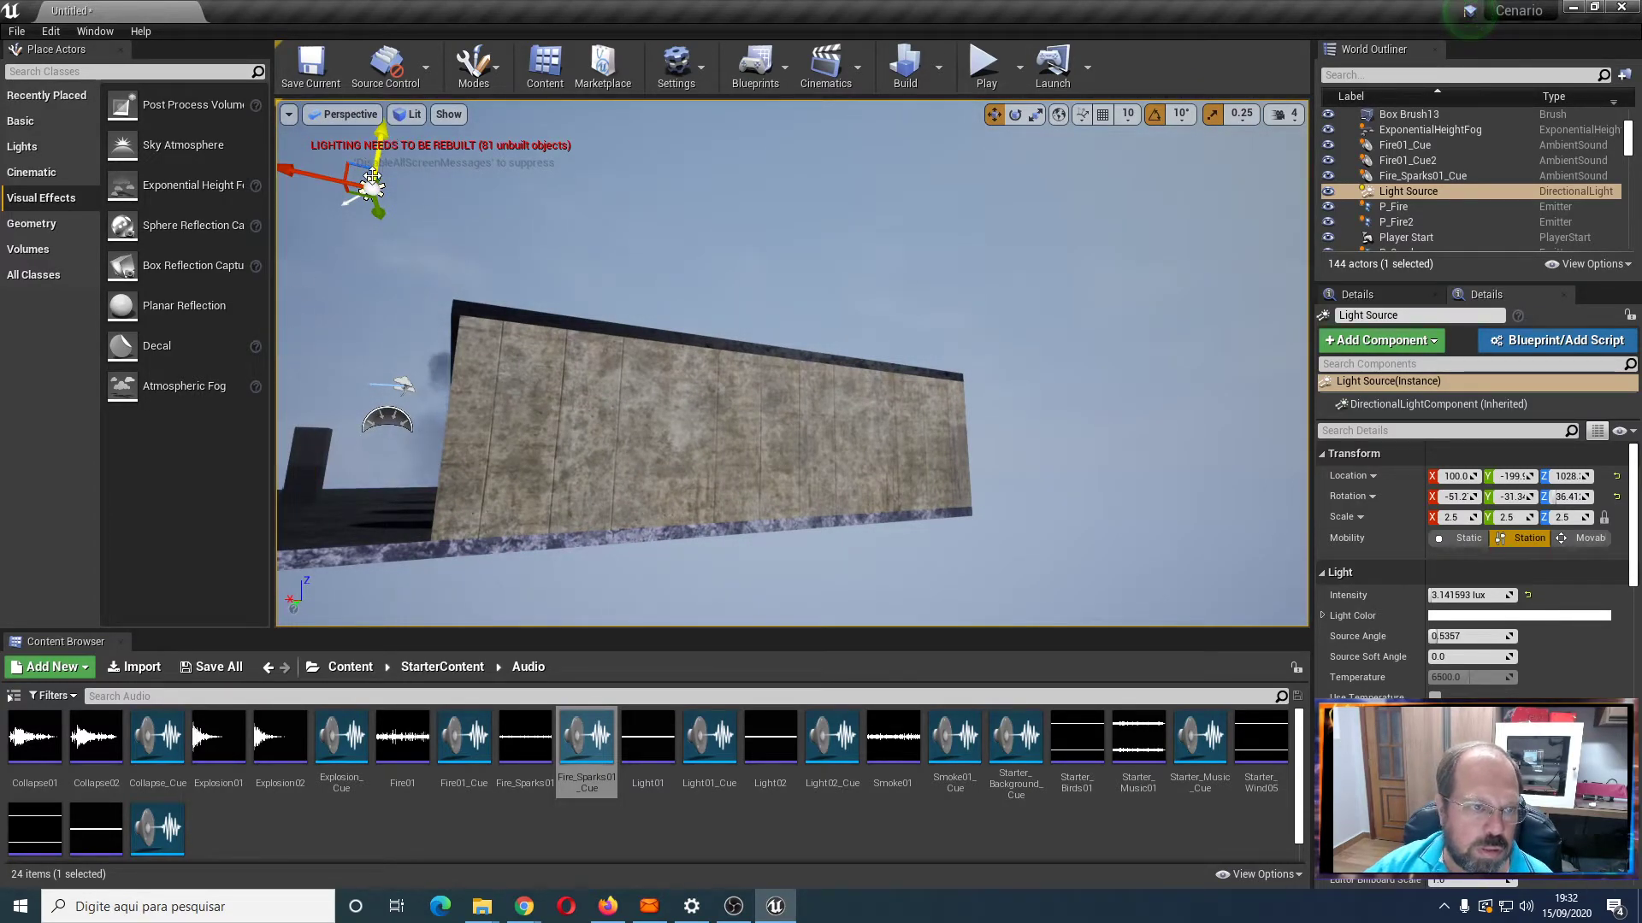
{"action": "key", "text": "End"}
{"action": "left_click_drag", "start_coordinate": [497, 417], "coordinate": [427, 432]}
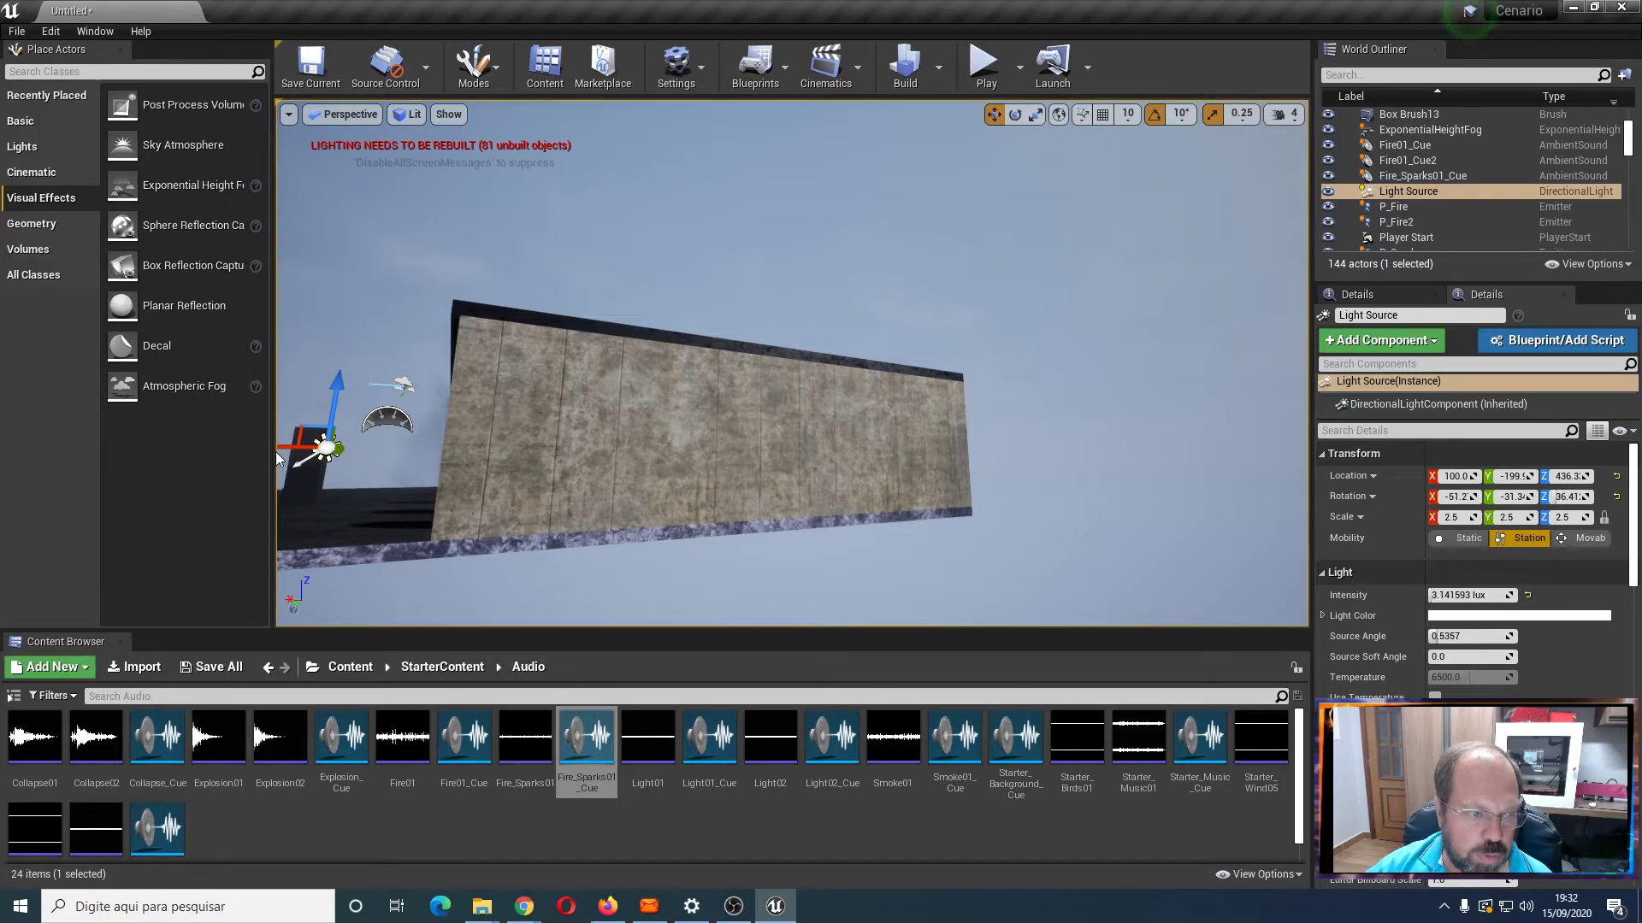
{"action": "left_click_drag", "start_coordinate": [299, 447], "coordinate": [532, 462]}
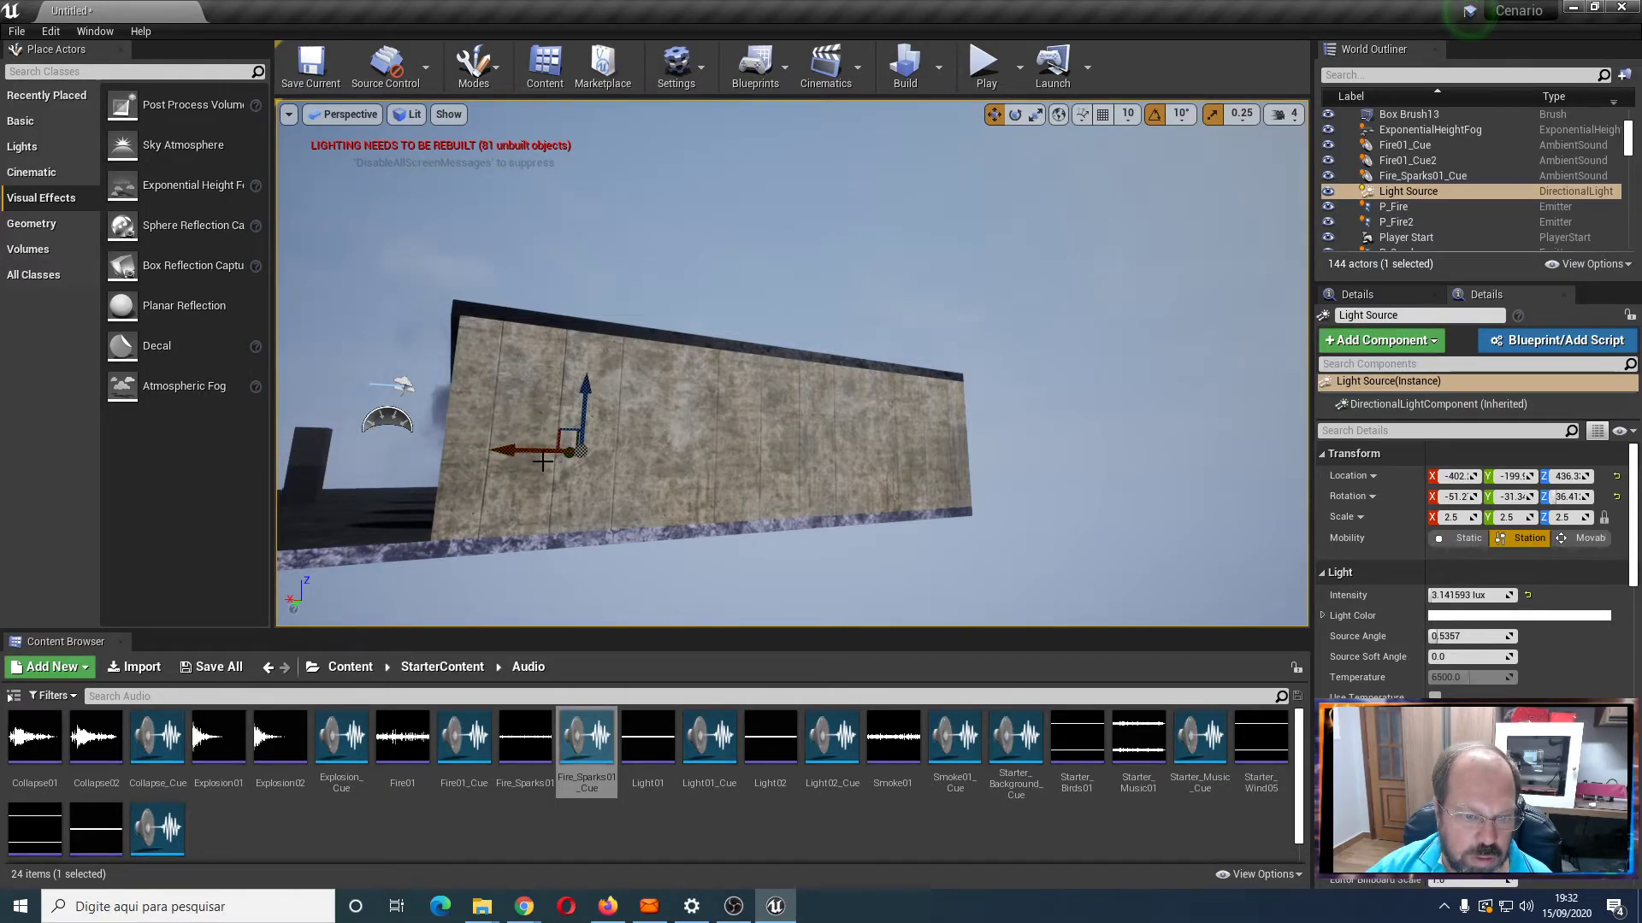
Examine how the light falls on the walls, props and roof openings inside the room
{"action": "scroll", "coordinate": [532, 467], "scroll_direction": "up", "scroll_amount": 3}
{"action": "scroll", "coordinate": [462, 511], "scroll_direction": "up", "scroll_amount": 5}
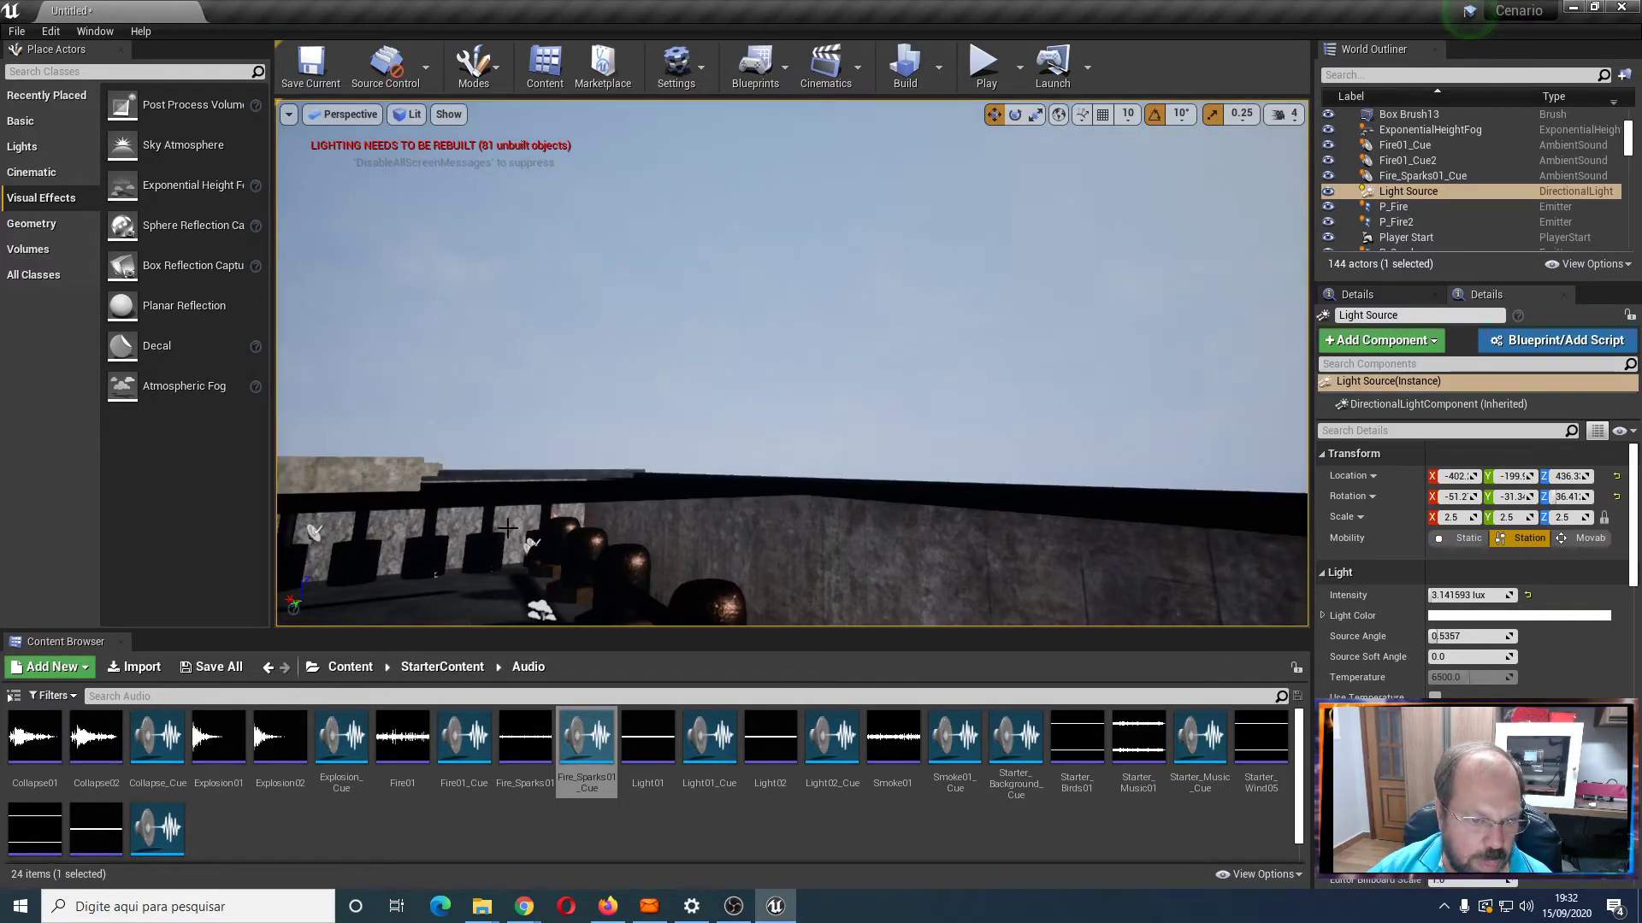
{"action": "scroll", "coordinate": [556, 552], "scroll_direction": "down", "scroll_amount": 3}
{"action": "scroll", "coordinate": [582, 538], "scroll_direction": "up", "scroll_amount": 3}
{"action": "scroll", "coordinate": [547, 549], "scroll_direction": "down", "scroll_amount": 3}
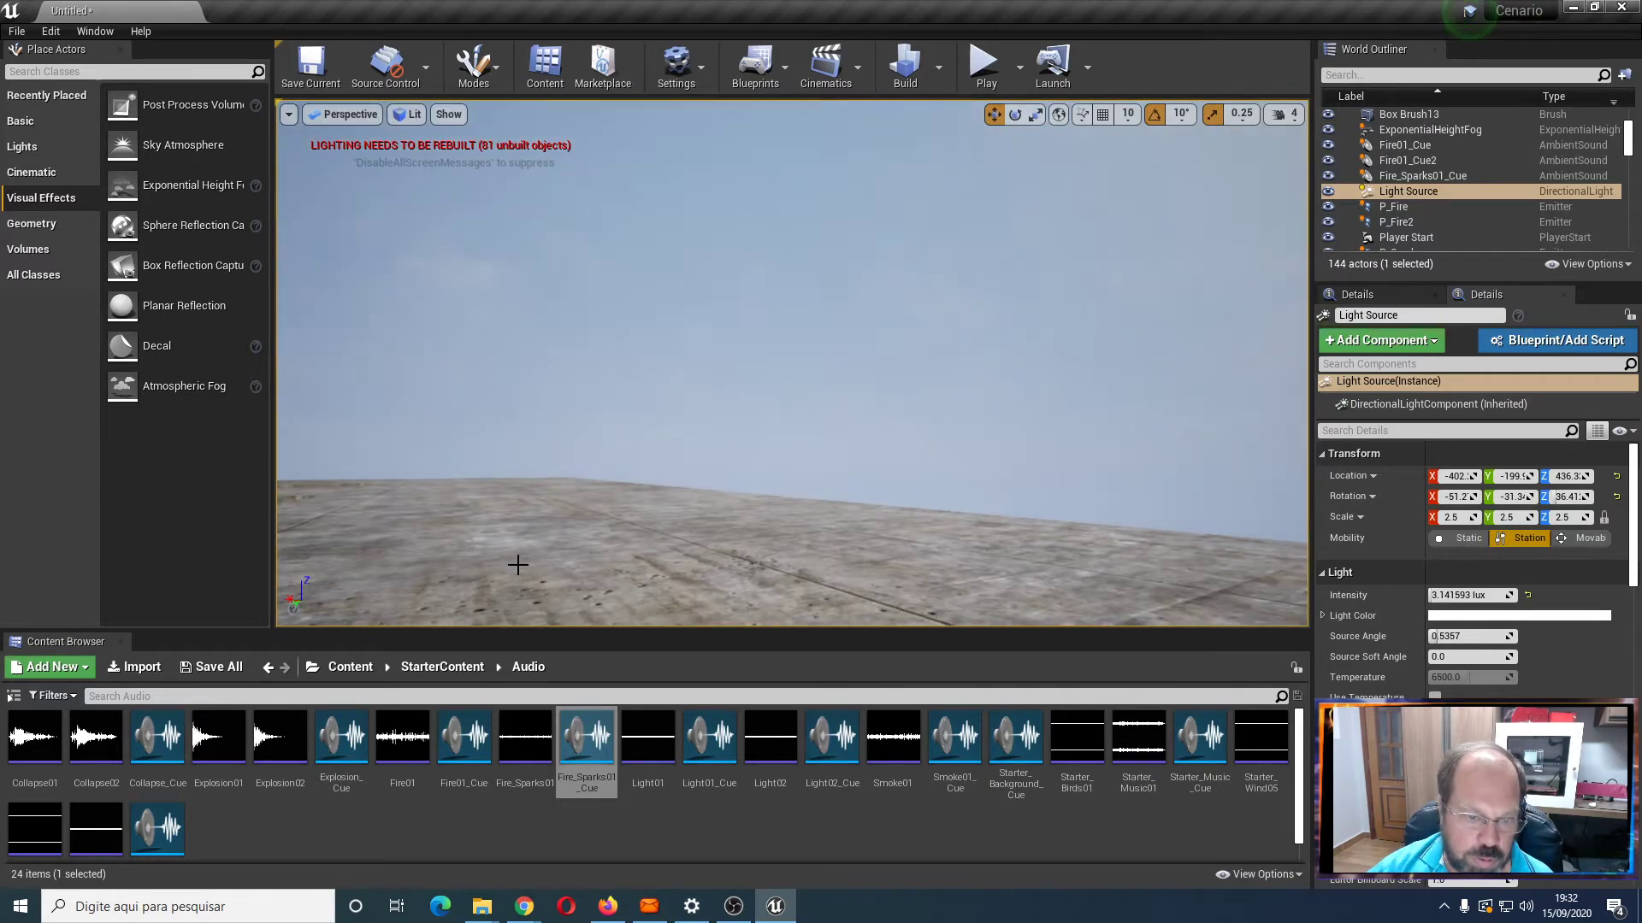
{"action": "scroll", "coordinate": [516, 562], "scroll_direction": "up", "scroll_amount": 3}
{"action": "left_click_drag", "start_coordinate": [517, 551], "coordinate": [387, 517]}
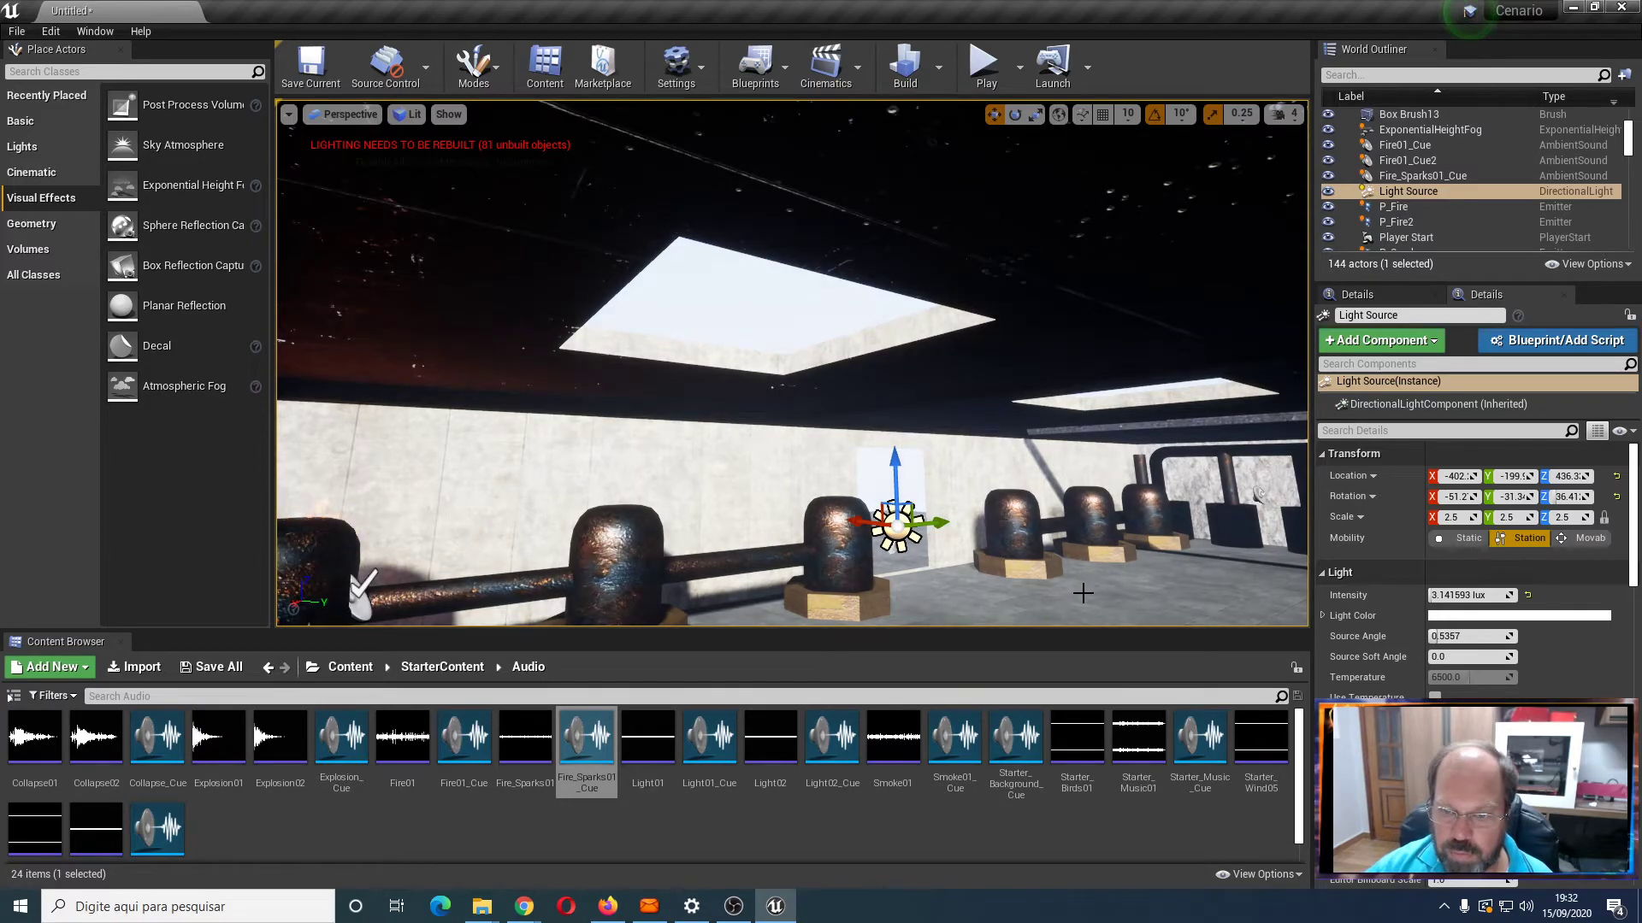
{"action": "scroll", "coordinate": [1076, 586], "scroll_direction": "down", "scroll_amount": 3}
{"action": "scroll", "coordinate": [1078, 586], "scroll_direction": "up", "scroll_amount": 3}
{"action": "middle_click_drag", "start_coordinate": [1029, 575], "coordinate": [893, 564]}
{"action": "scroll", "coordinate": [1203, 621], "scroll_direction": "down", "scroll_amount": 4}
{"action": "scroll", "coordinate": [1203, 621], "scroll_direction": "up", "scroll_amount": 5}
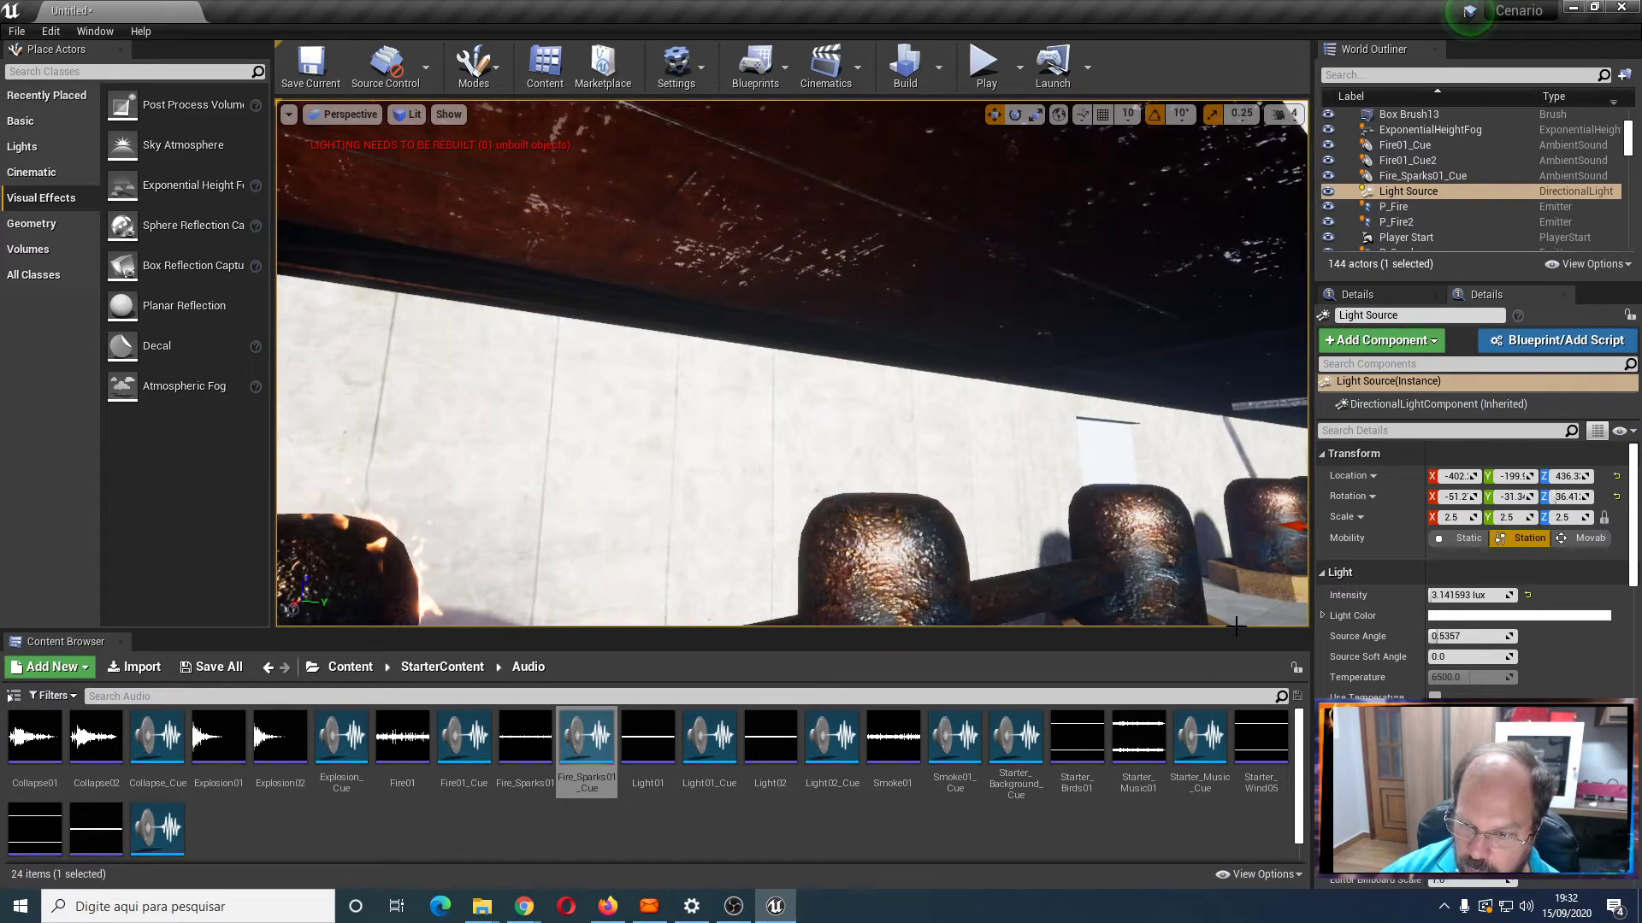
Rotate the Light Source to about X -176°, Y -43° and Z 126° so sunlight enters through the roof openings
{"action": "right_click_drag", "start_coordinate": [1026, 511], "coordinate": [1188, 510]}
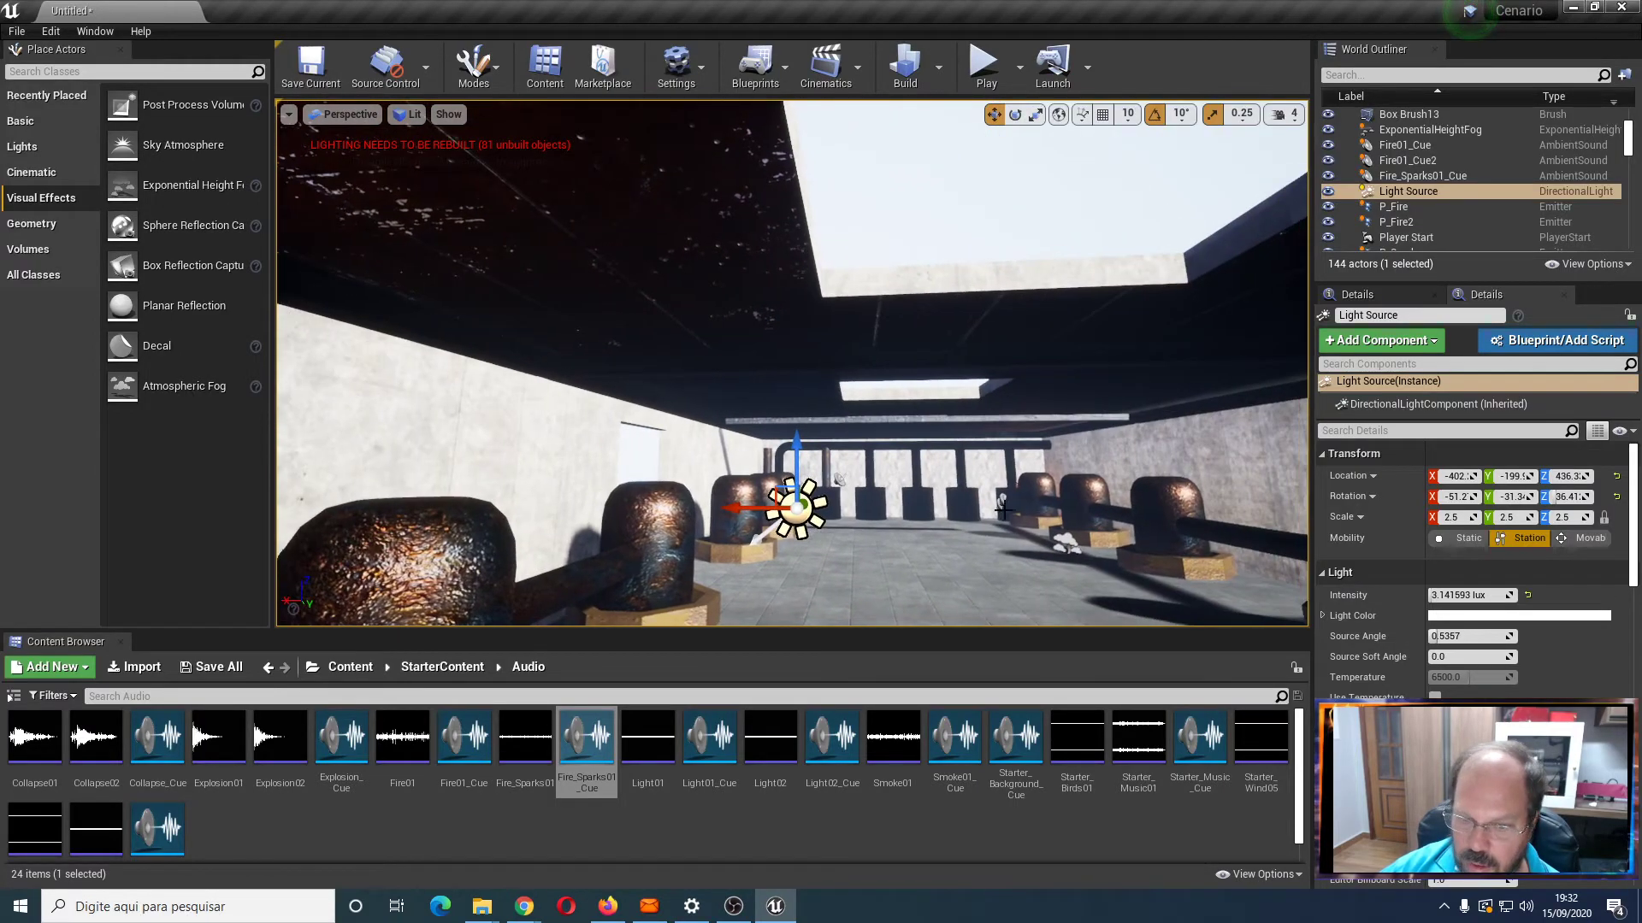
{"action": "mouse_move", "coordinate": [876, 483]}
{"action": "left_mouse_down"}
{"action": "mouse_move", "coordinate": [844, 517]}
{"action": "mouse_move", "coordinate": [852, 506]}
{"action": "left_mouse_up"}
{"action": "scroll", "coordinate": [867, 495], "scroll_direction": "down", "scroll_amount": 3}
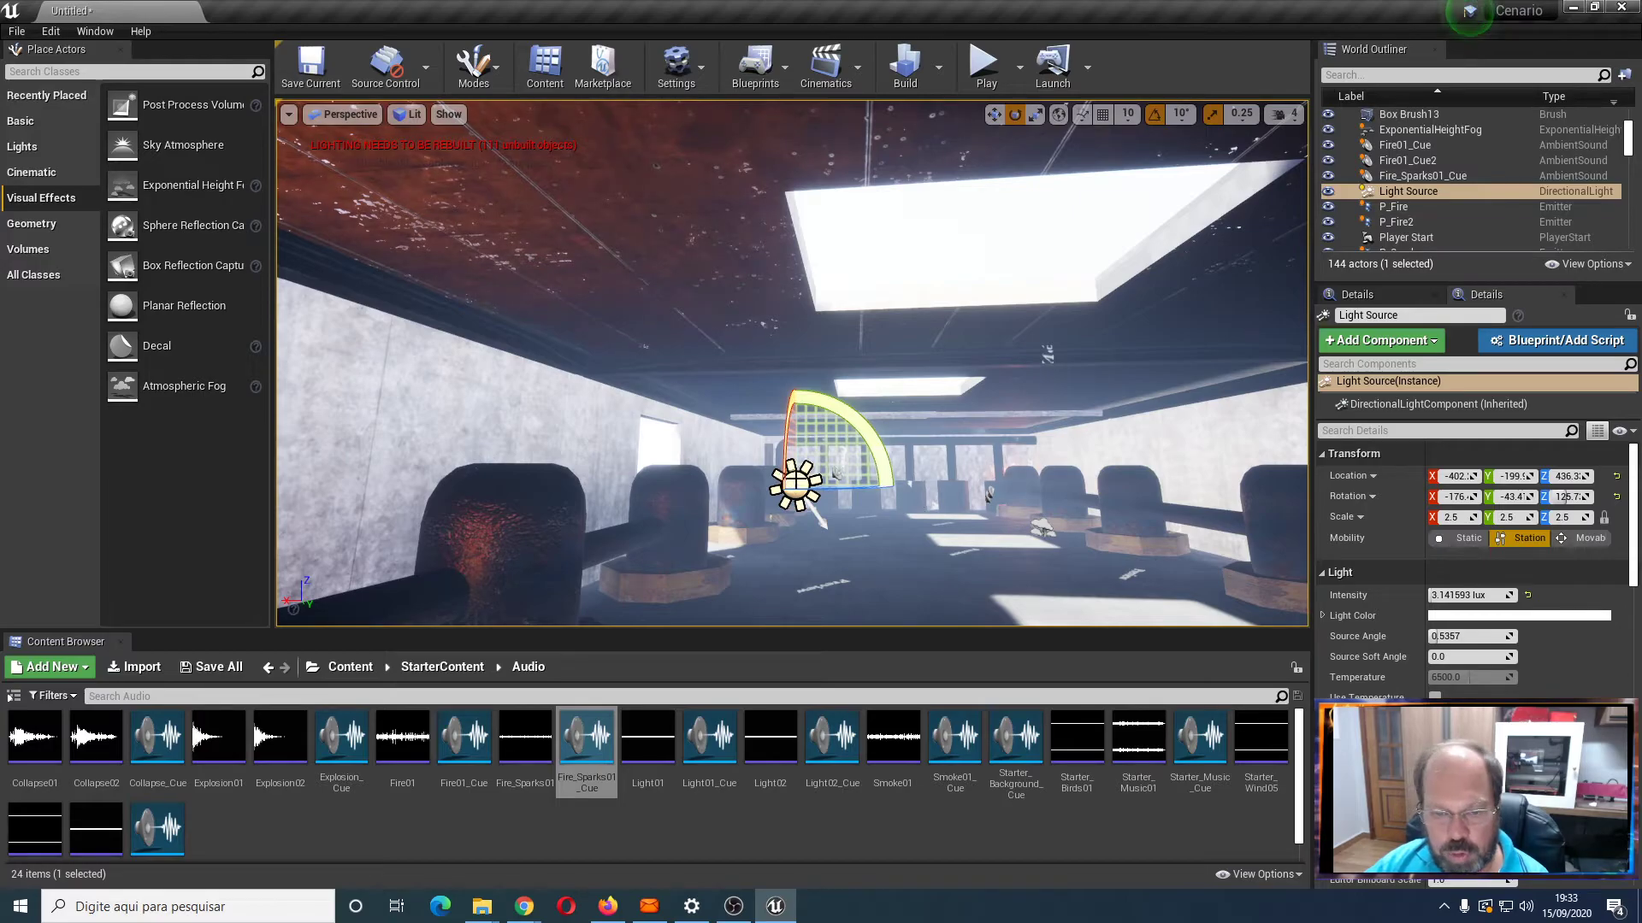
Select the cylinder near the far end of the room and build the level
{"action": "left_click", "coordinate": [996, 500]}
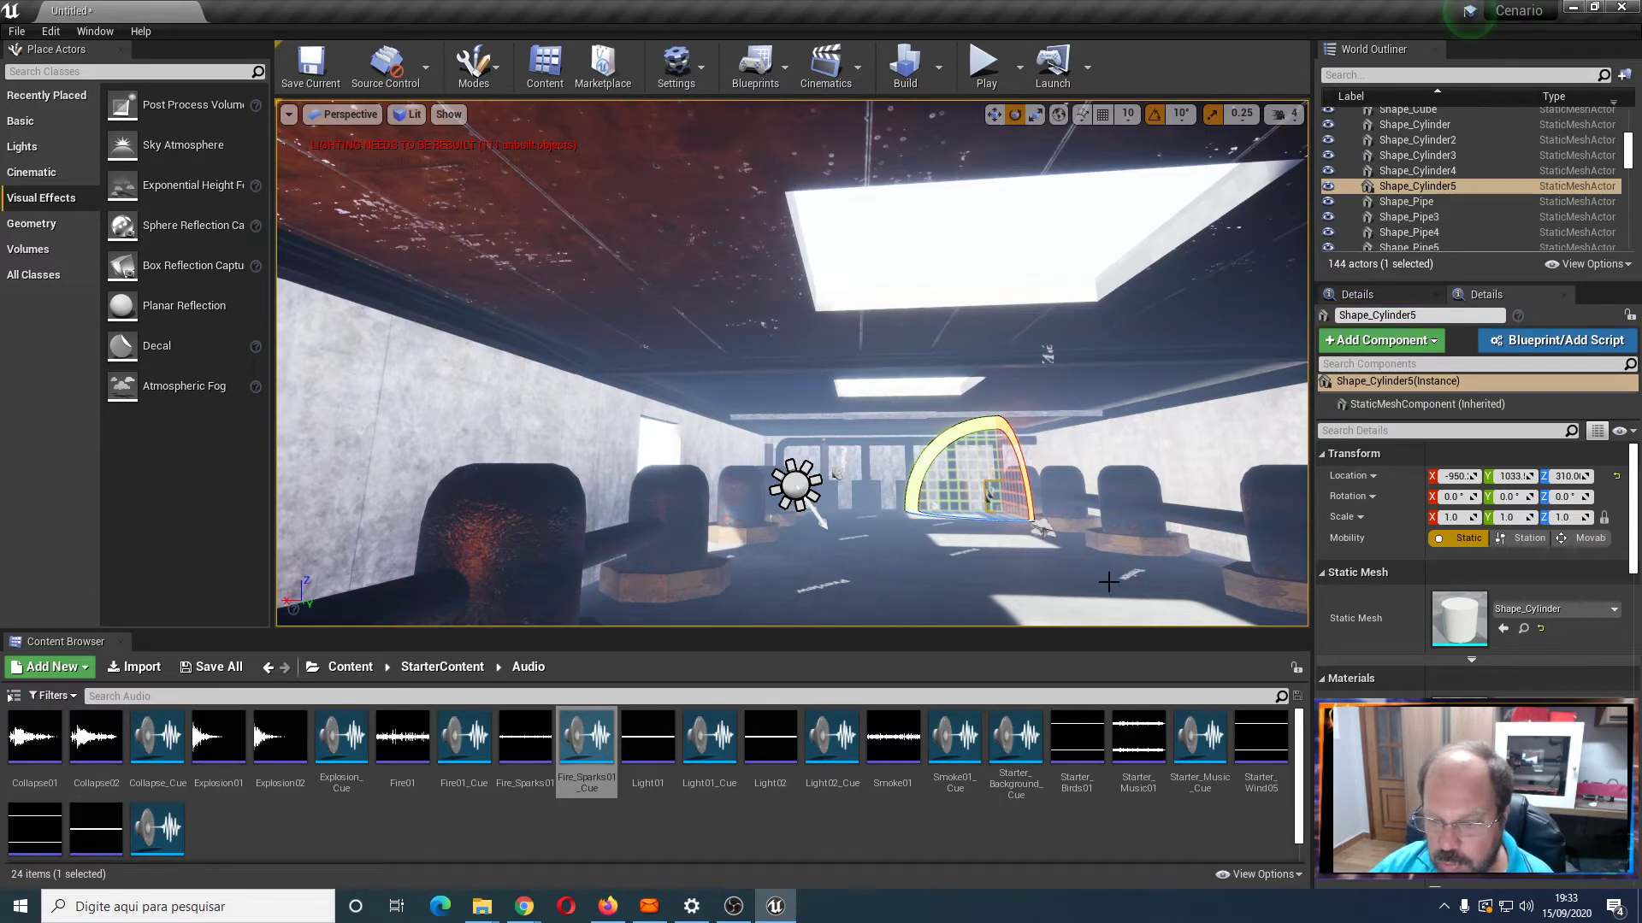
{"action": "left_click", "coordinate": [905, 66]}
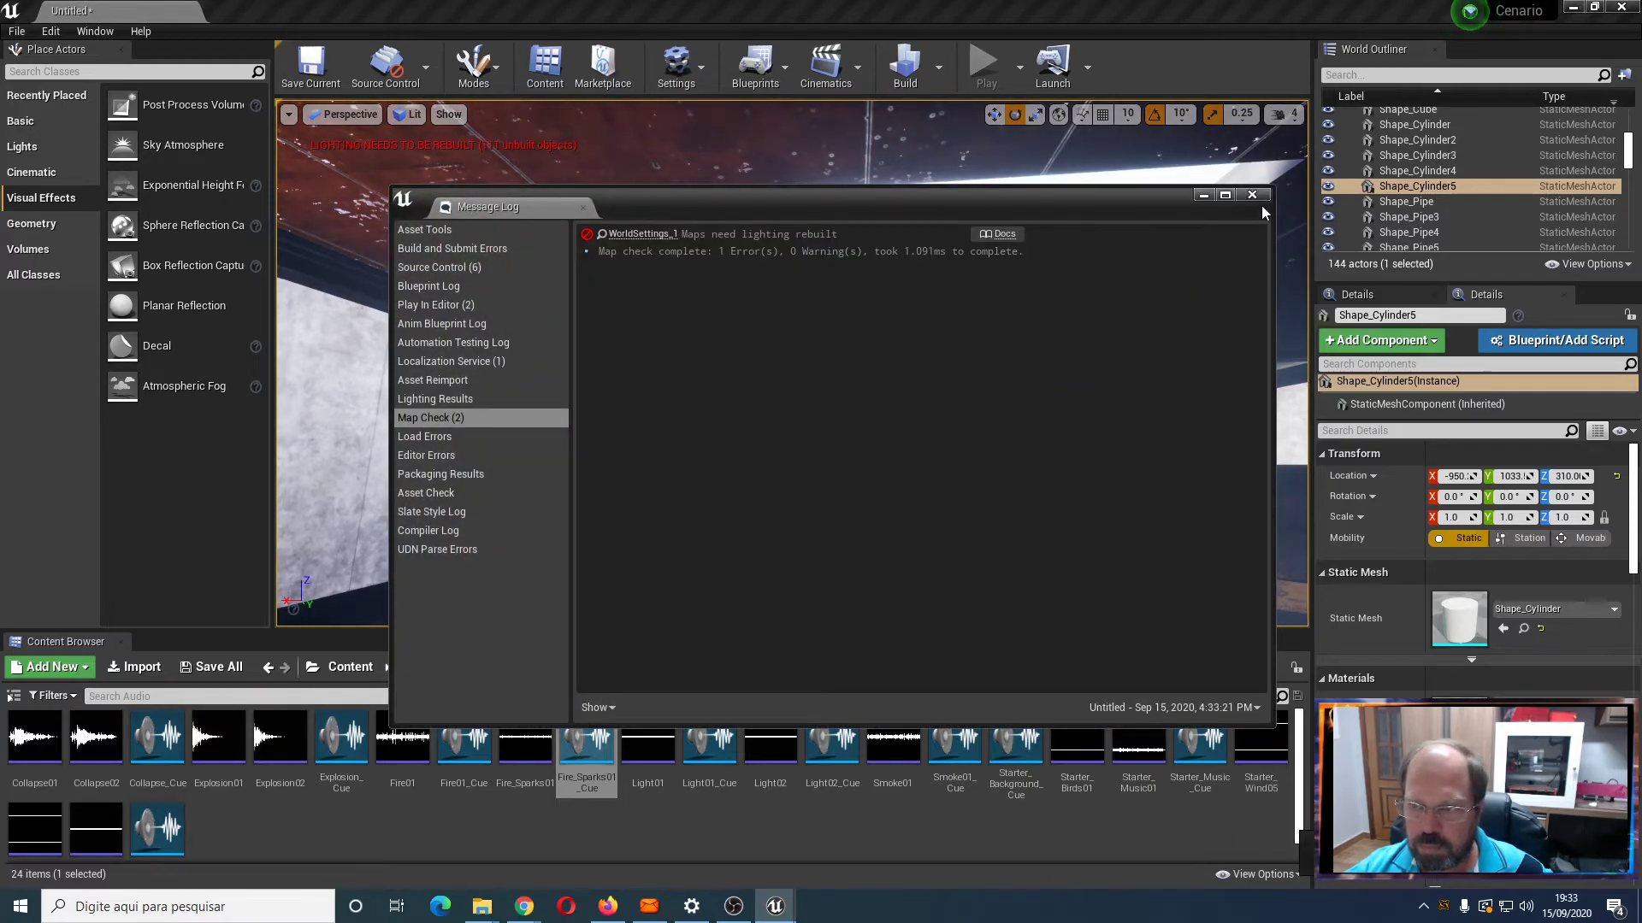
Dismiss the message log and play-test the level, walking through the room to inspect the roof openings, fire and tanks
{"action": "left_click", "coordinate": [1252, 195]}
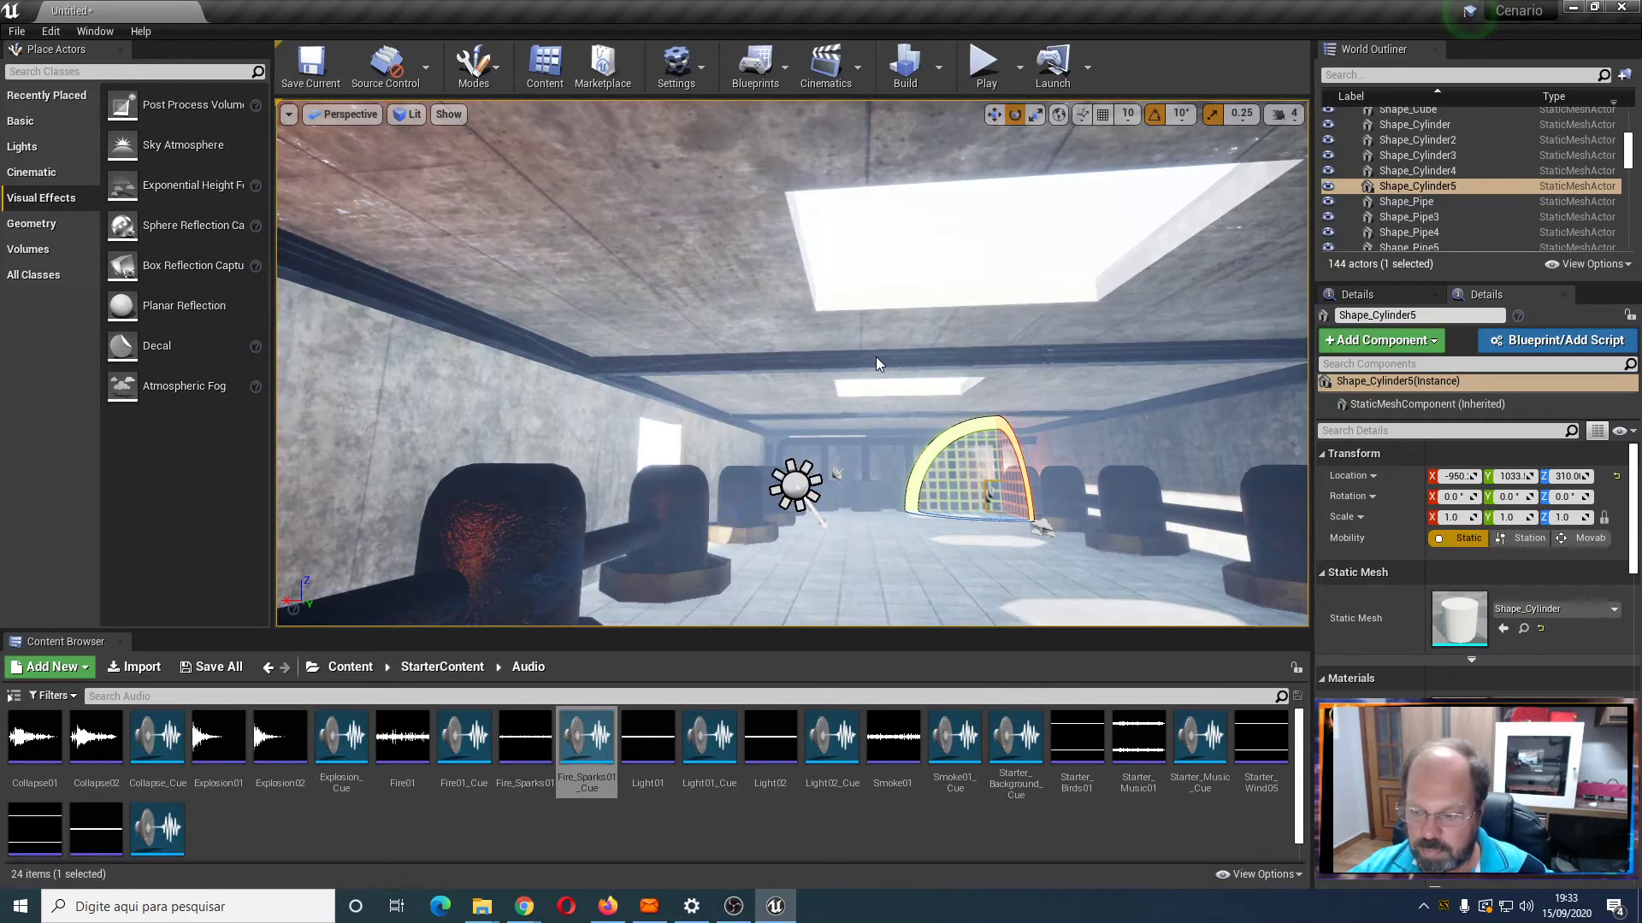
{"action": "left_click", "coordinate": [983, 64]}
{"action": "left_click", "coordinate": [867, 276]}
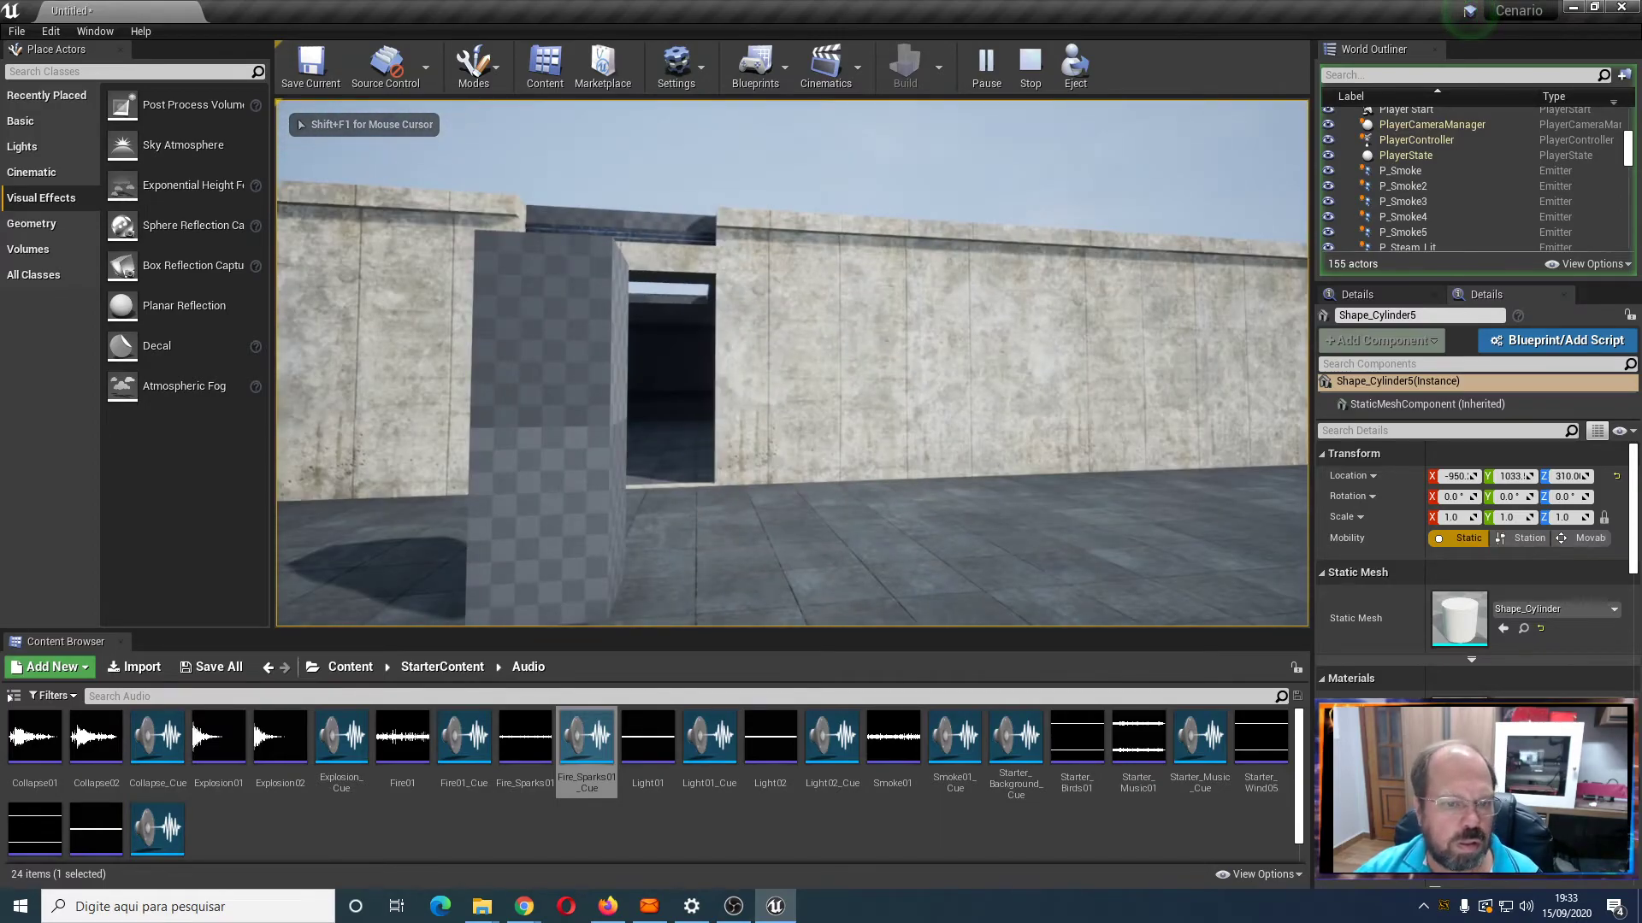
{"action": "key", "text": "w"}
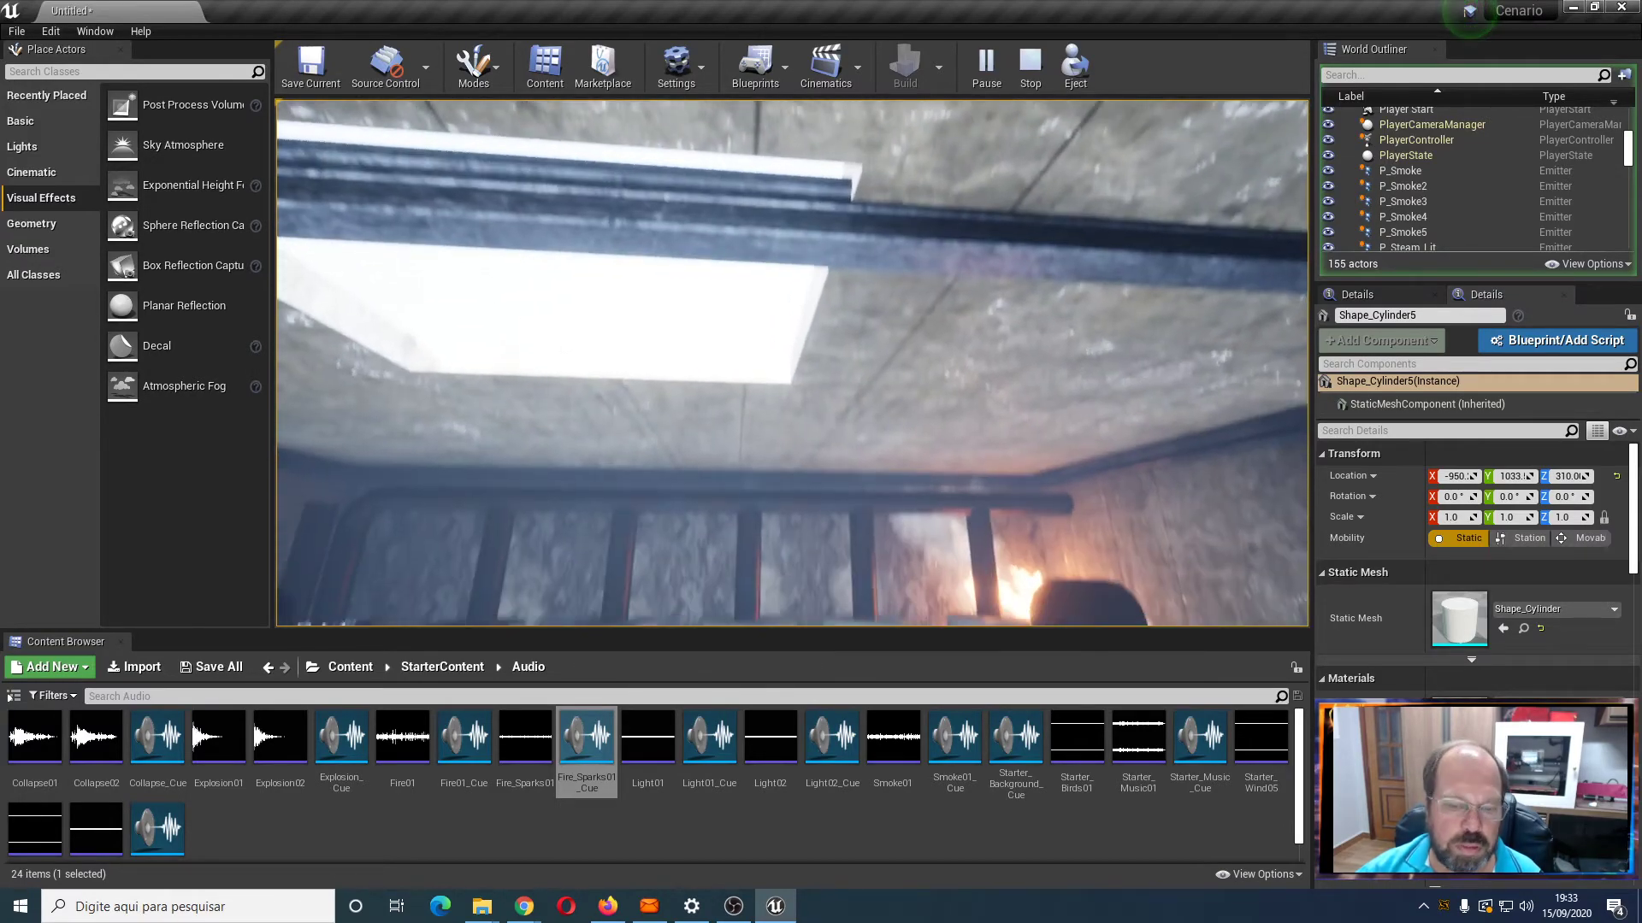
{"action": "key", "text": "w"}
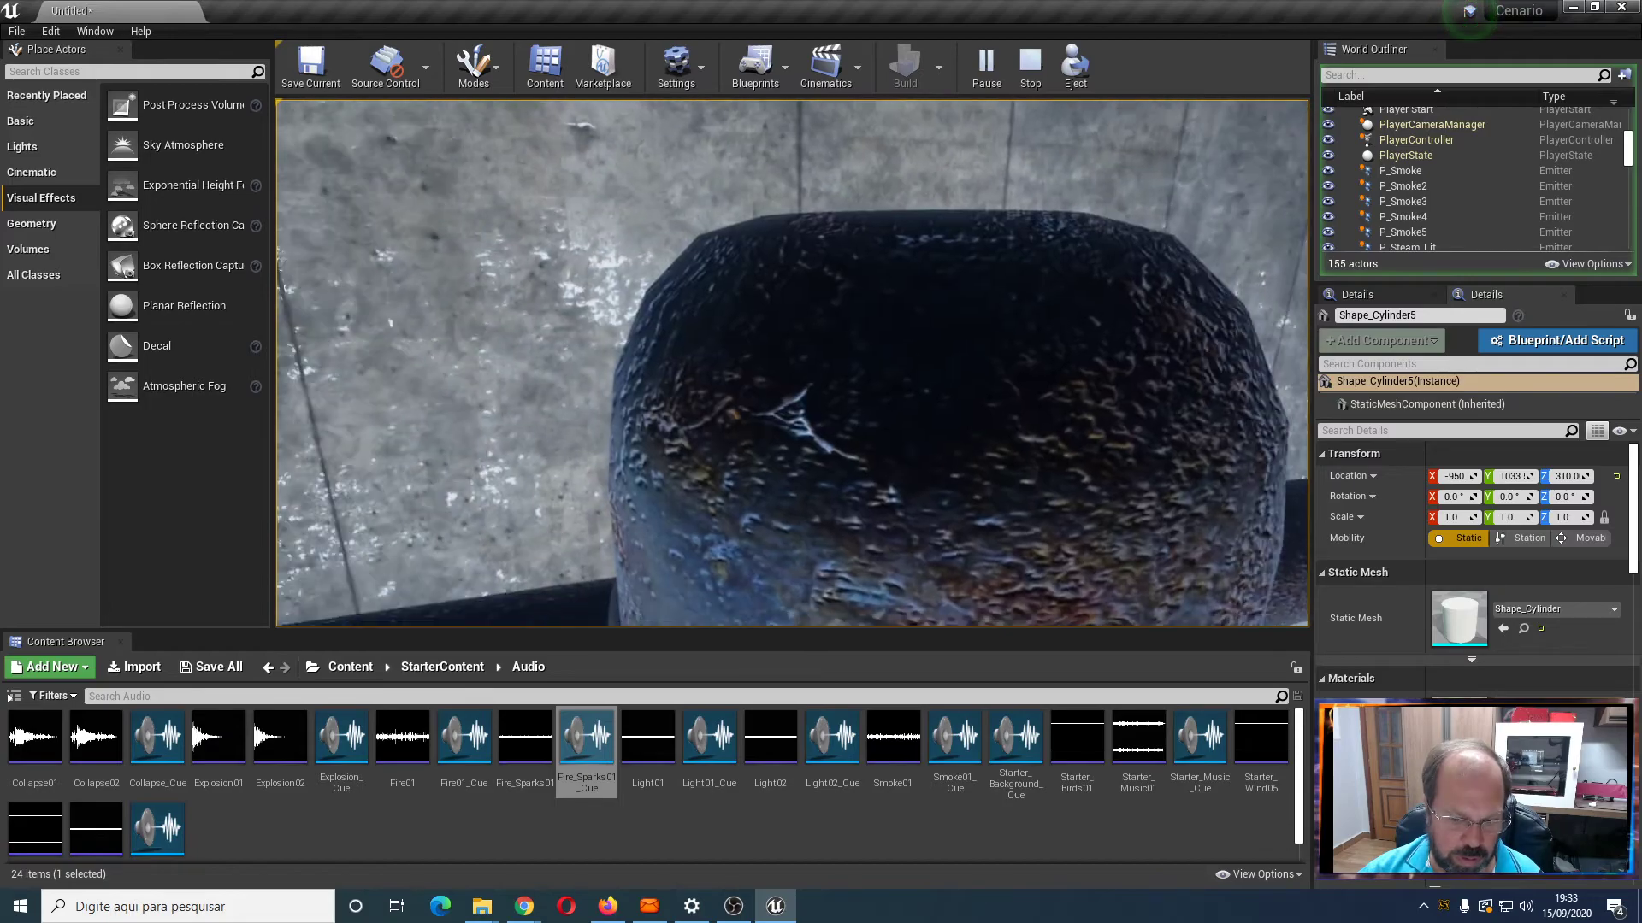
{"action": "key", "text": "Escape"}
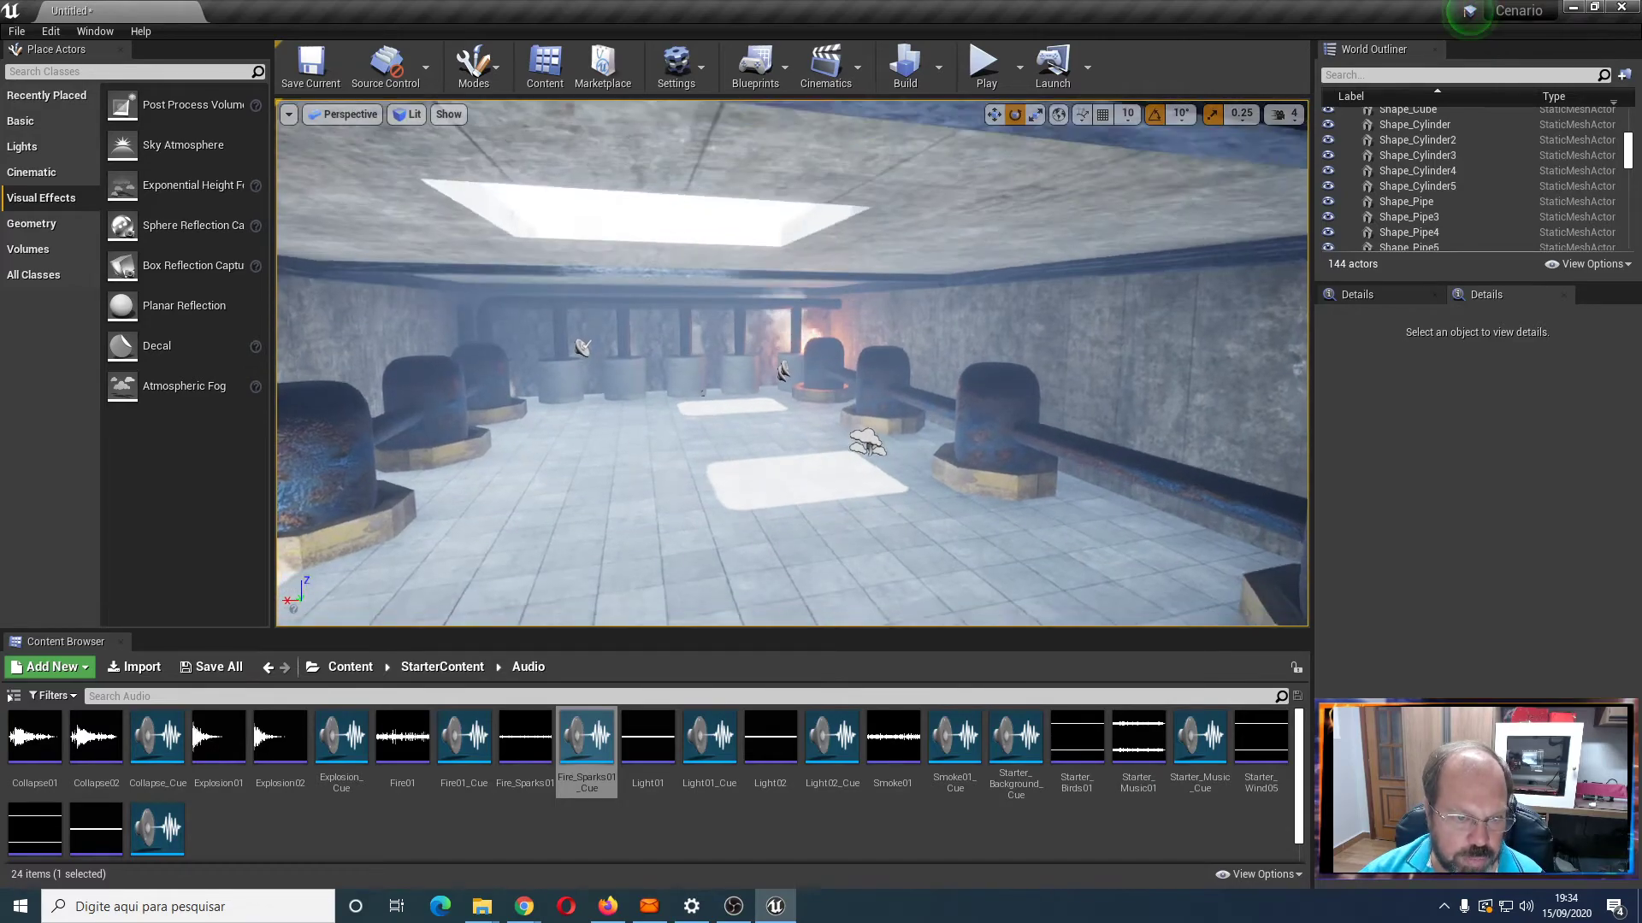
Rotate the two rusty tanks nearest the fire about Z to vary their textures, turning the first to -40°
{"action": "scroll", "coordinate": [687, 428], "scroll_direction": "up", "scroll_amount": 10}
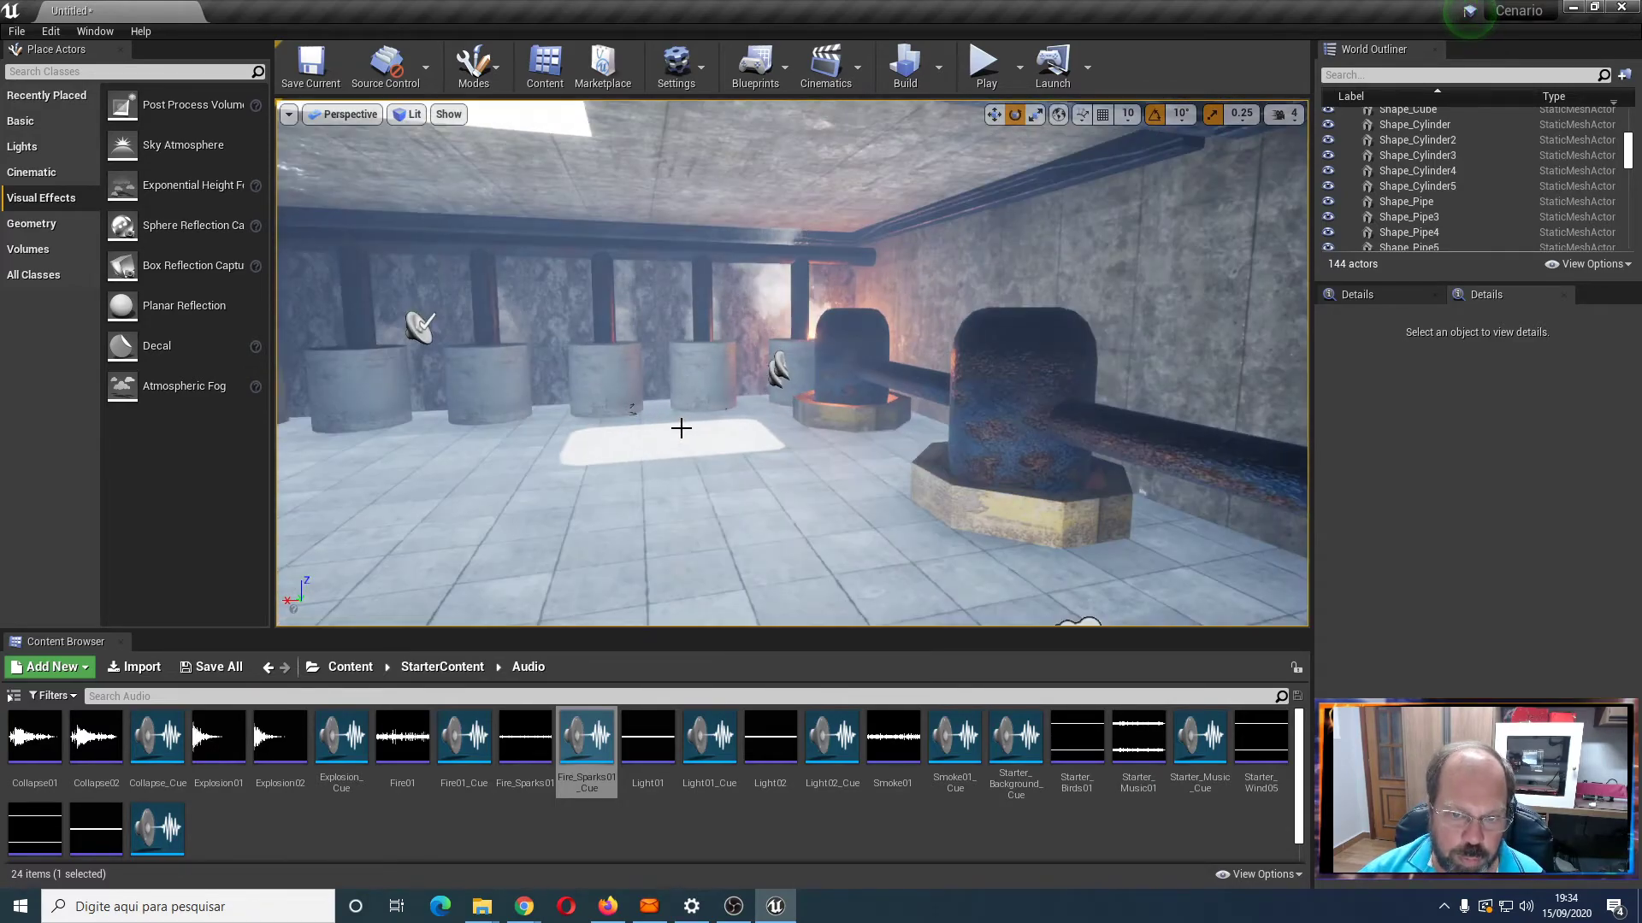
{"action": "left_click", "coordinate": [606, 428]}
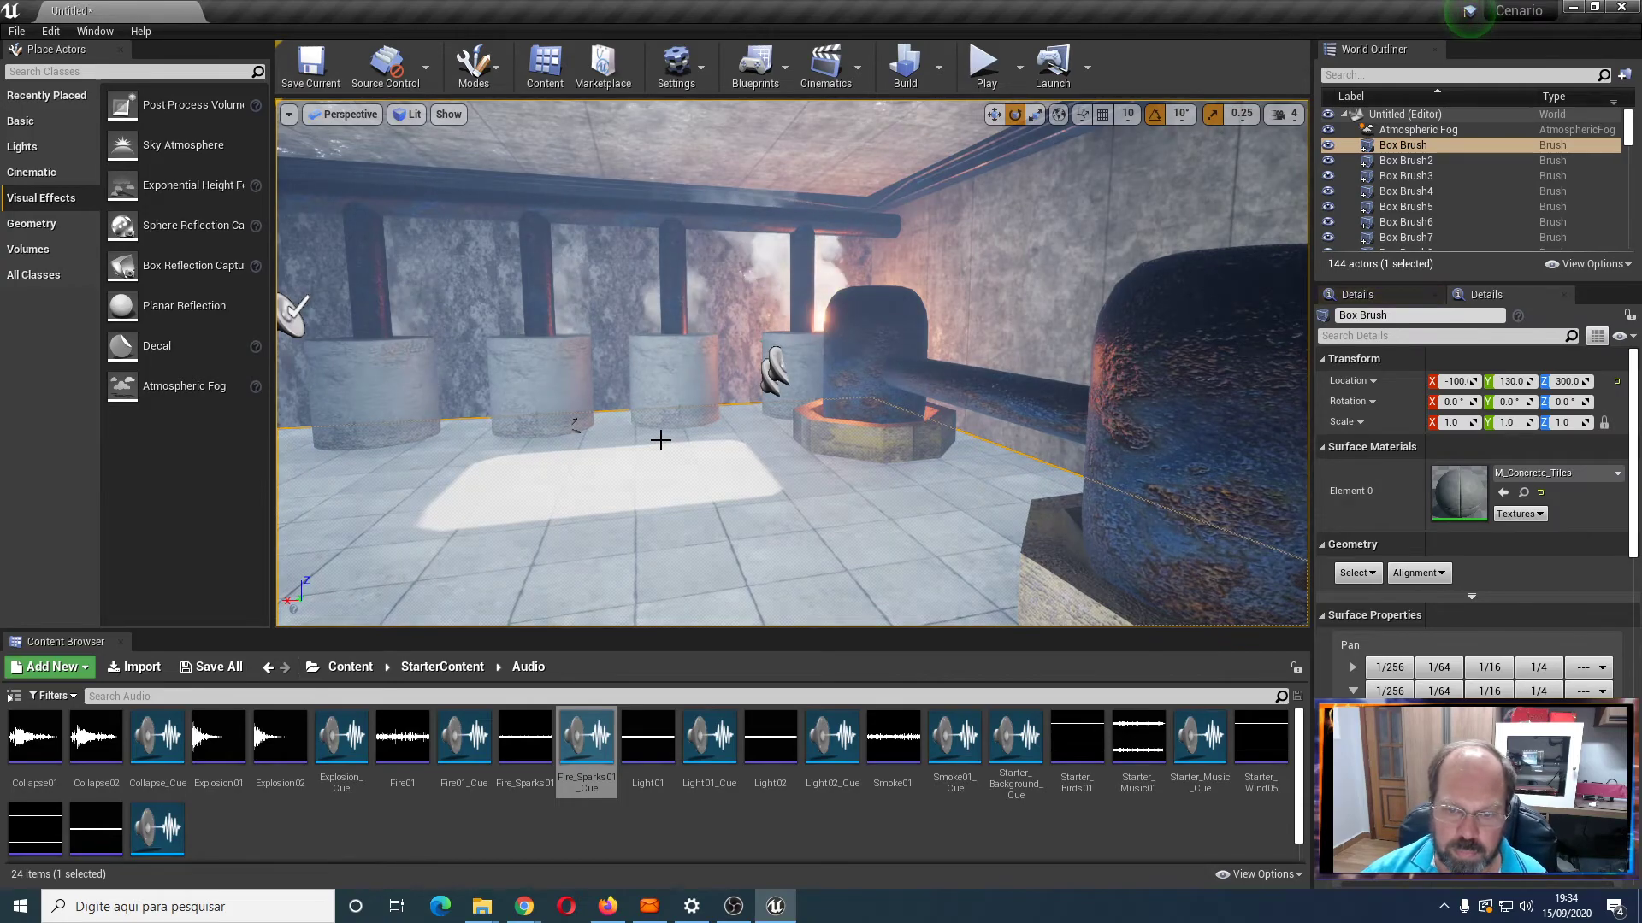
{"action": "right_click_drag", "start_coordinate": [609, 501], "coordinate": [699, 539]}
{"action": "left_click", "coordinate": [657, 529]}
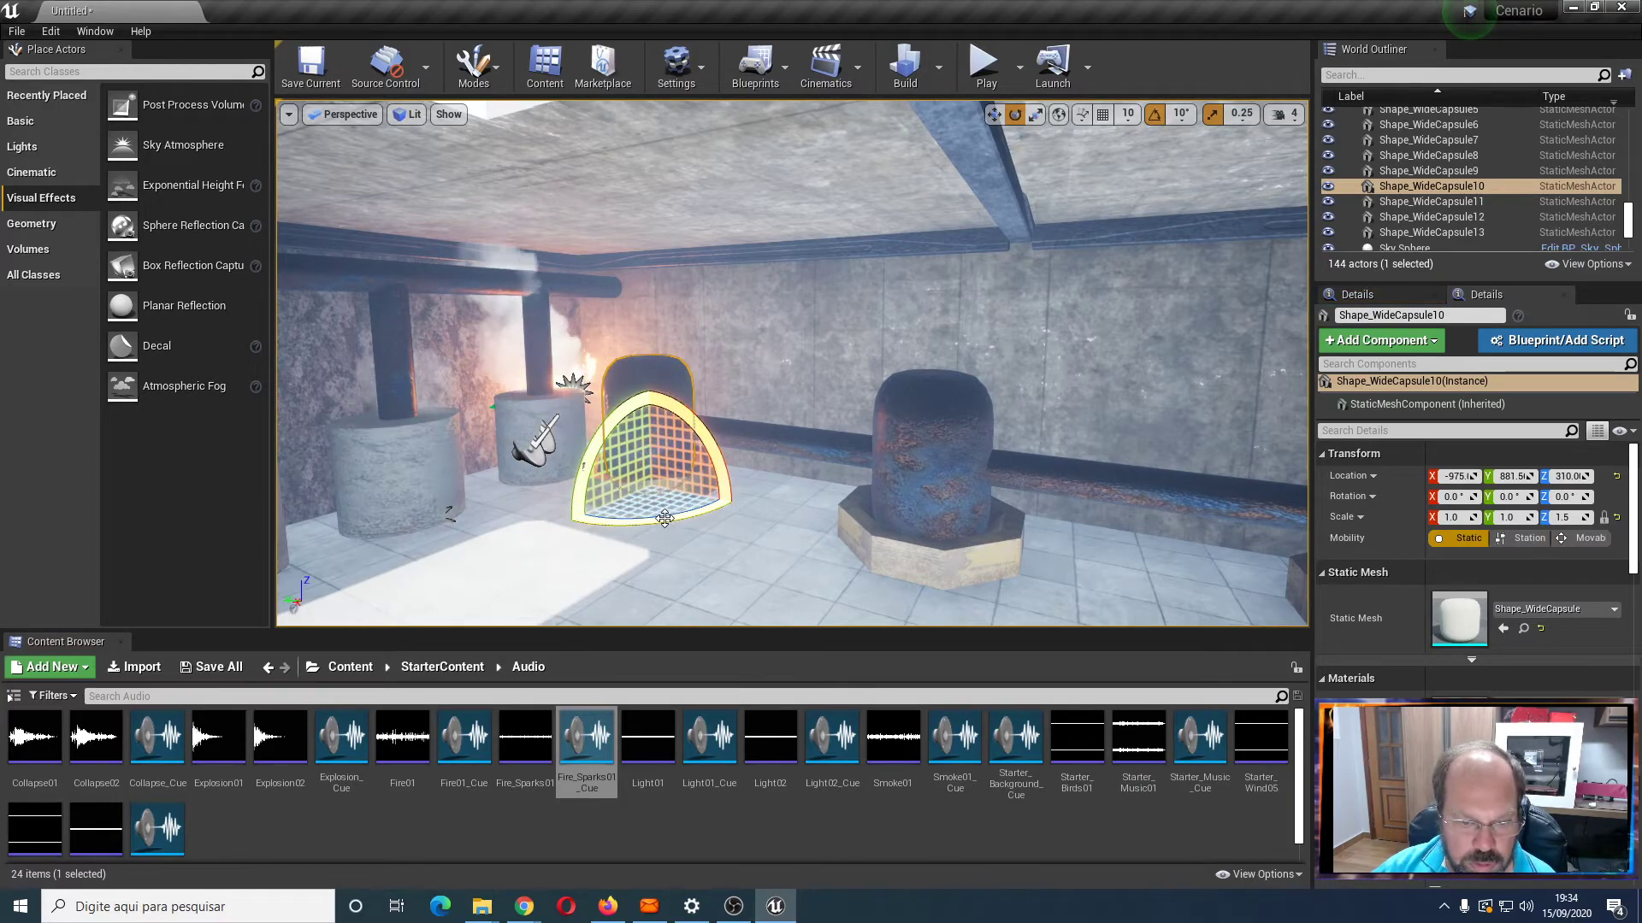
{"action": "left_click_drag", "start_coordinate": [539, 526], "coordinate": [563, 530]}
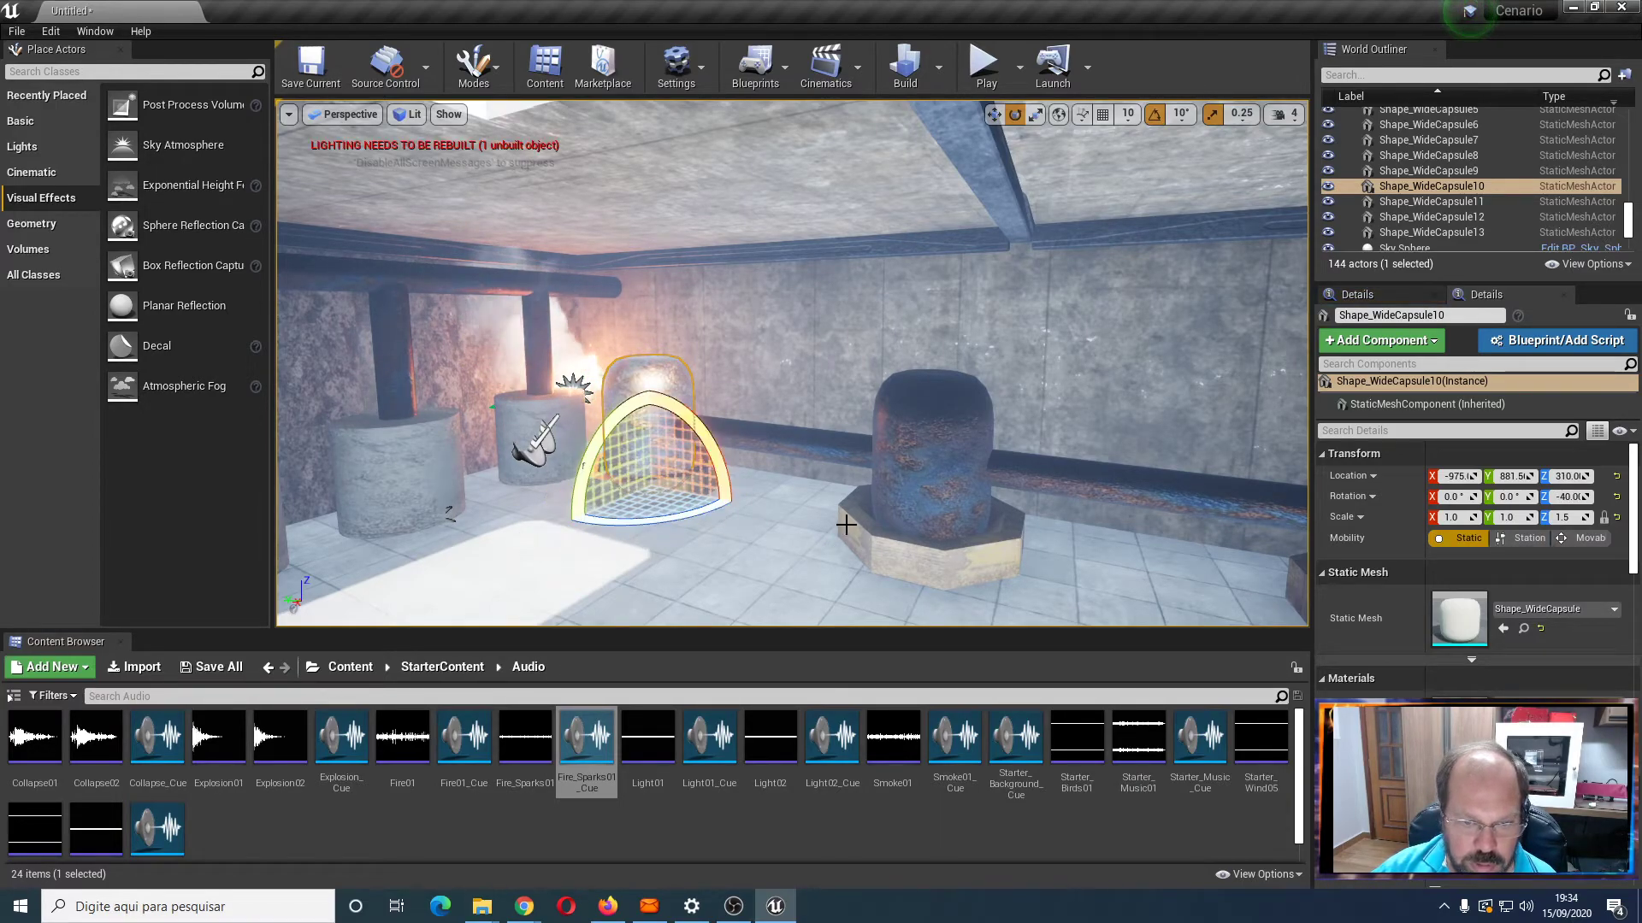
{"action": "left_click", "coordinate": [926, 449]}
{"action": "left_click_drag", "start_coordinate": [906, 586], "coordinate": [806, 453]}
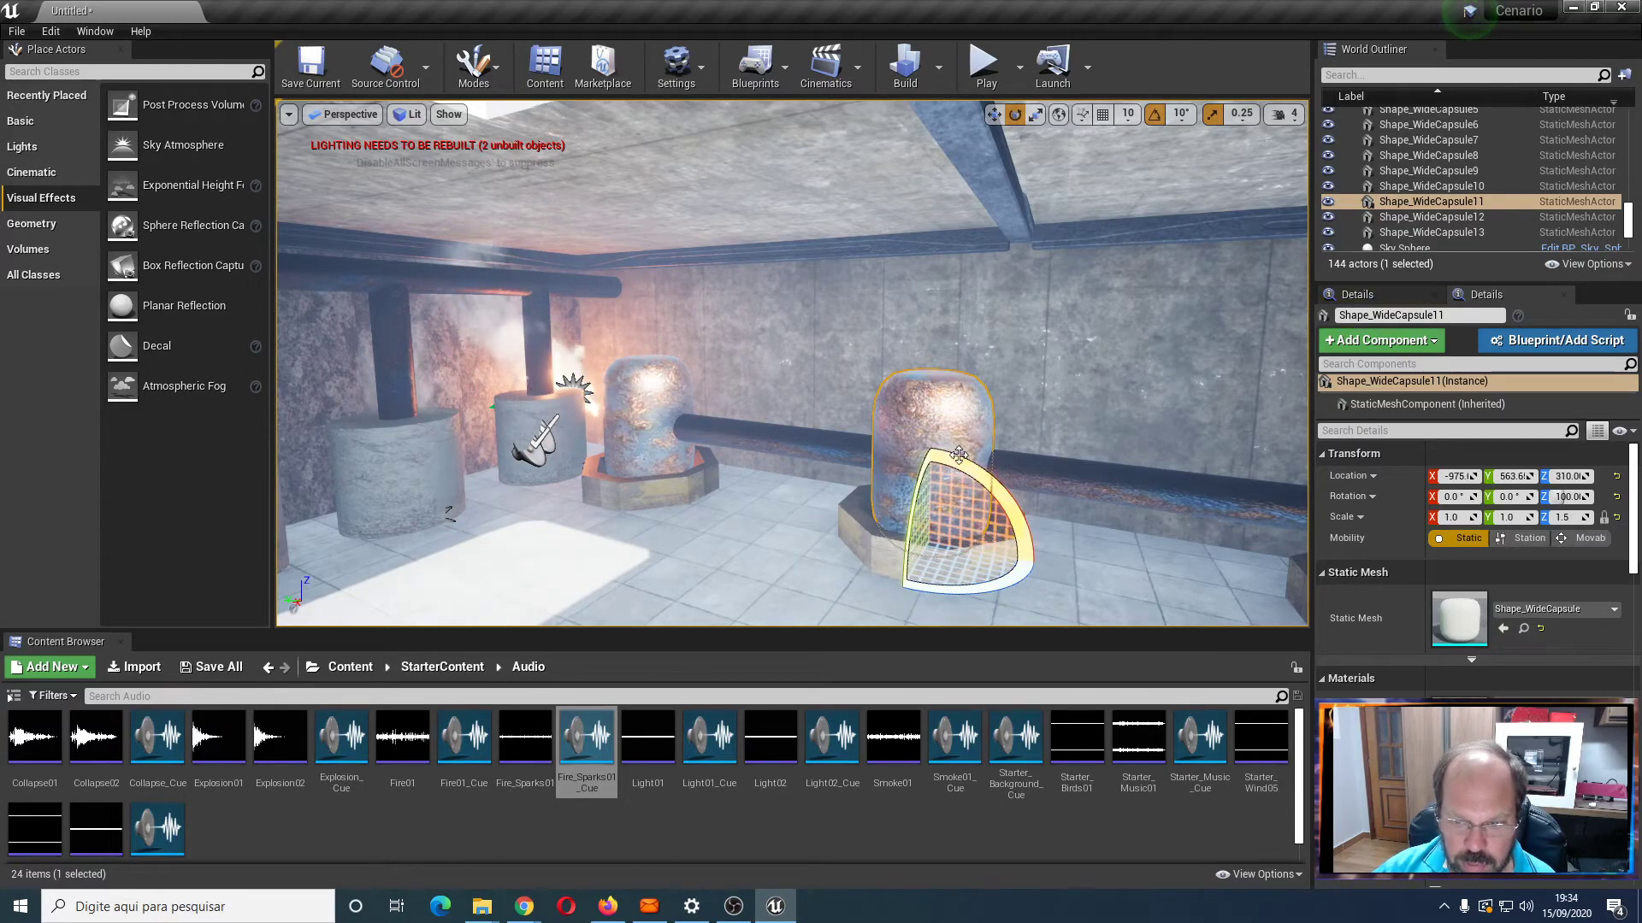
Rotate the next two tanks along the same wall about their vertical axes, setting the second to 80°
{"action": "left_click", "coordinate": [1085, 520]}
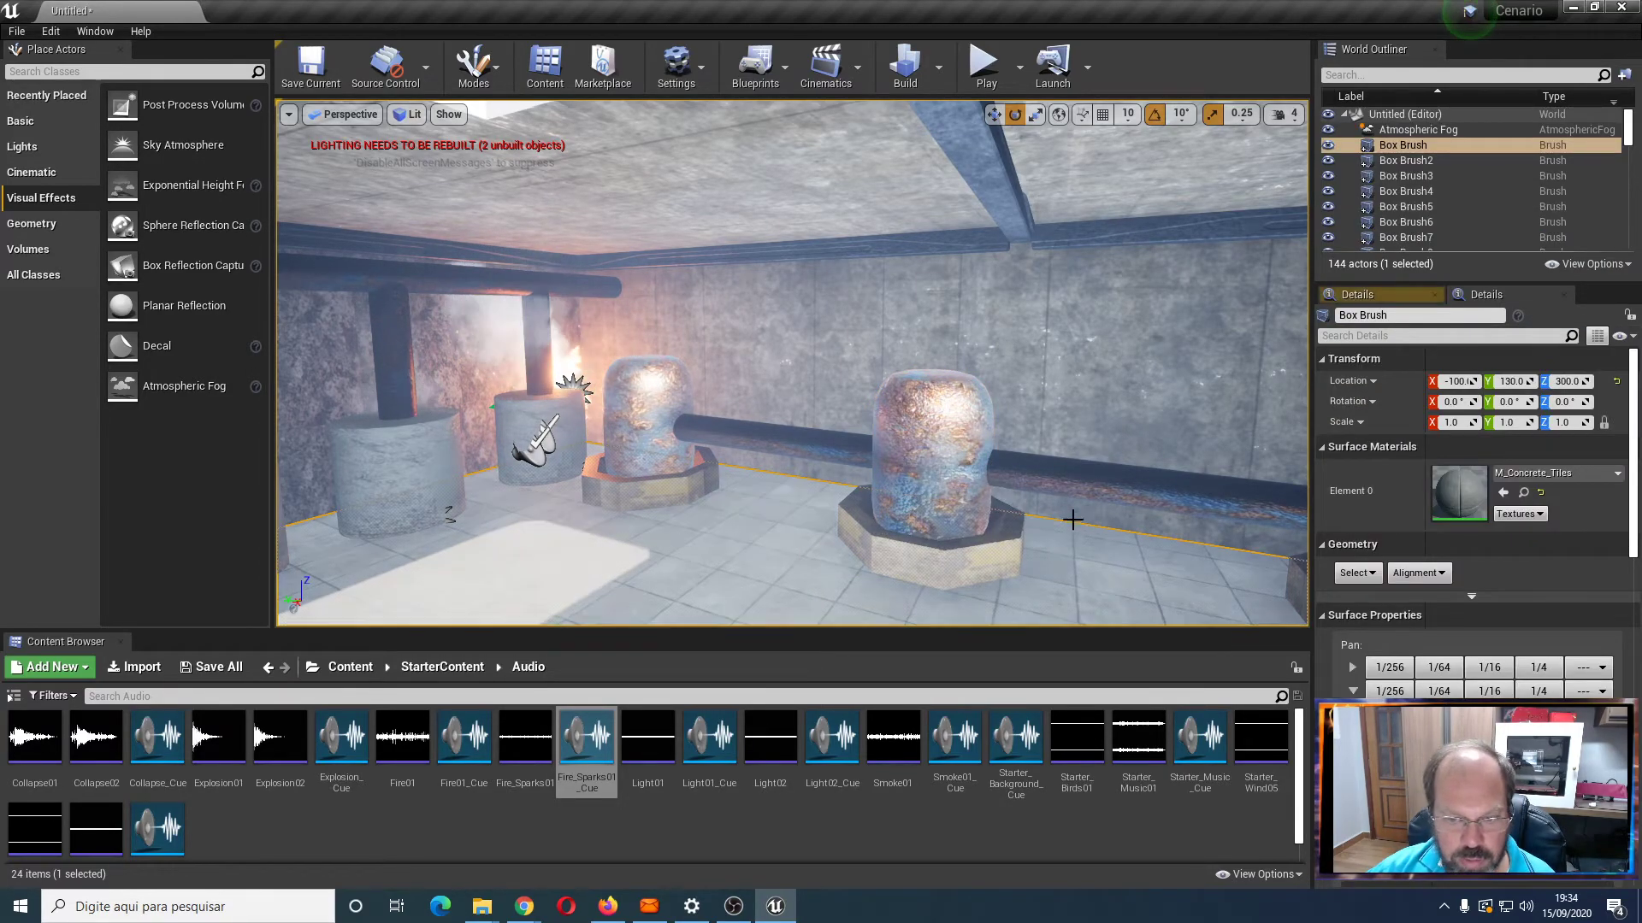
{"action": "middle_click_drag", "start_coordinate": [944, 487], "coordinate": [1052, 501]}
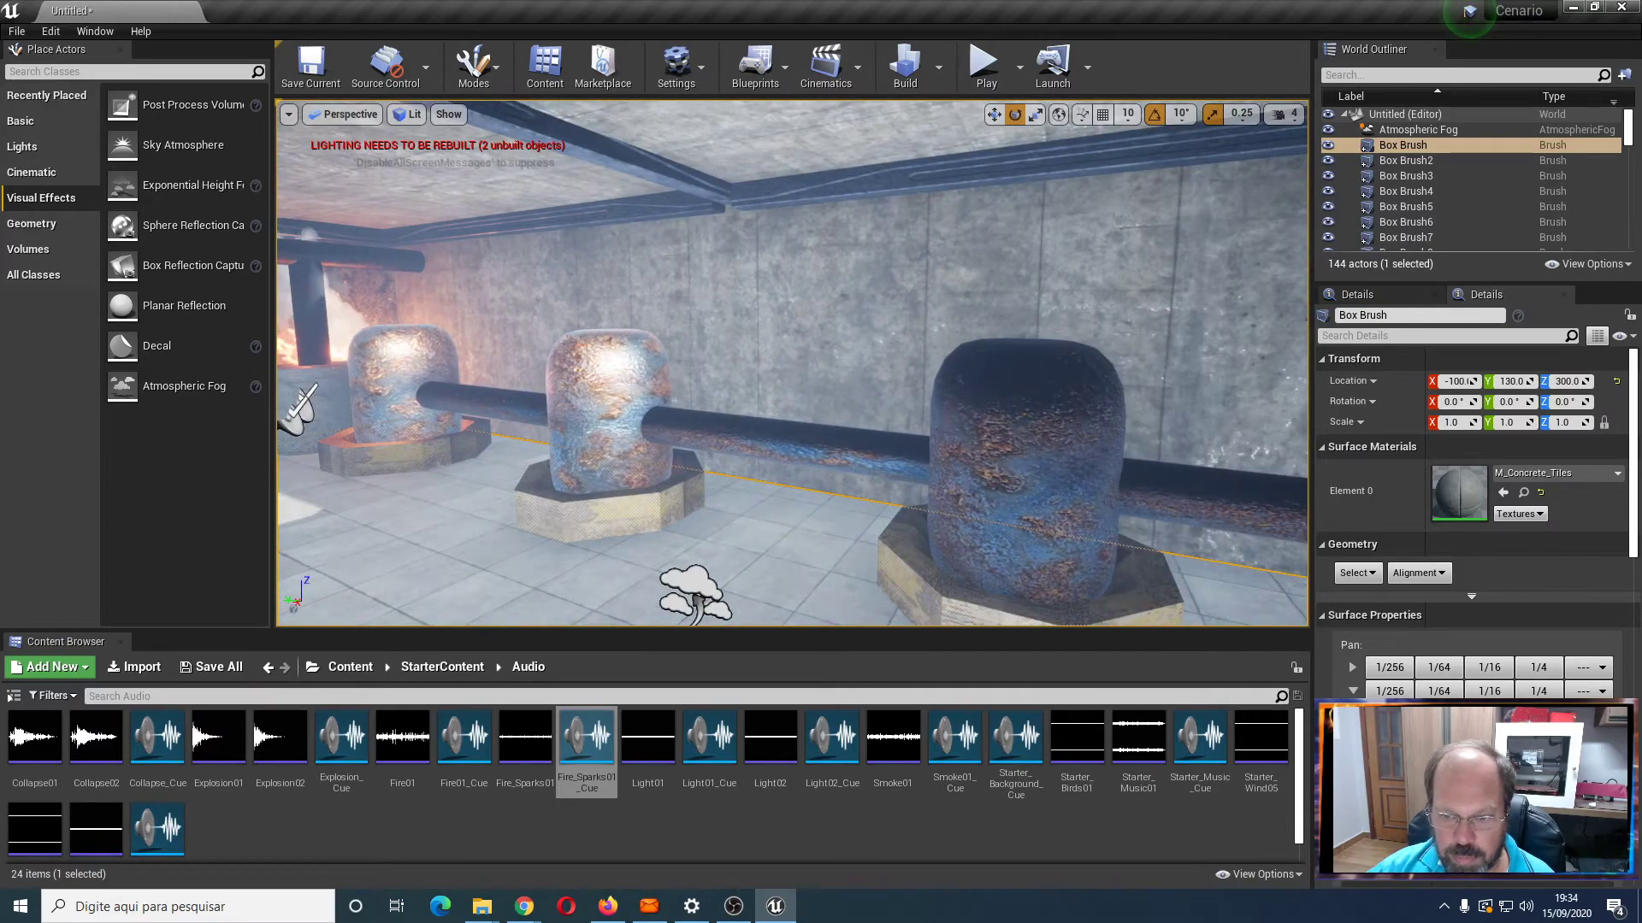
{"action": "left_click", "coordinate": [1057, 530]}
{"action": "left_click_drag", "start_coordinate": [1060, 537], "coordinate": [1099, 511]}
{"action": "right_click_drag", "start_coordinate": [1099, 511], "coordinate": [1162, 479]}
{"action": "left_click", "coordinate": [1163, 479]}
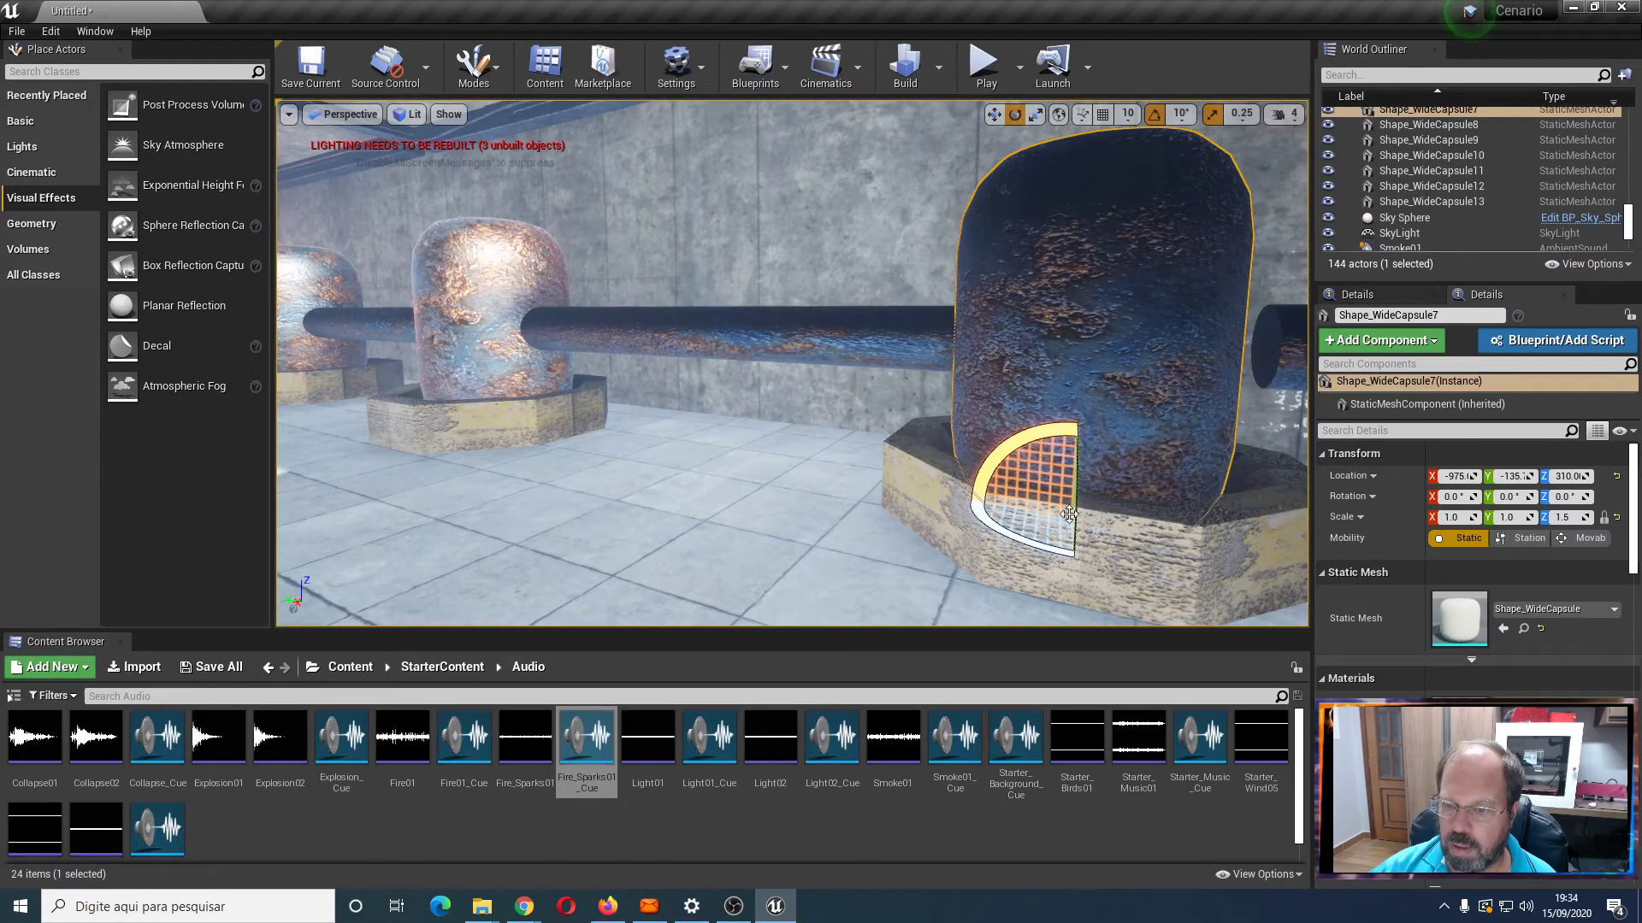
{"action": "mouse_move", "coordinate": [1028, 543]}
{"action": "left_mouse_down"}
{"action": "mouse_move", "coordinate": [949, 528]}
{"action": "mouse_move", "coordinate": [1051, 548]}
{"action": "left_mouse_up"}
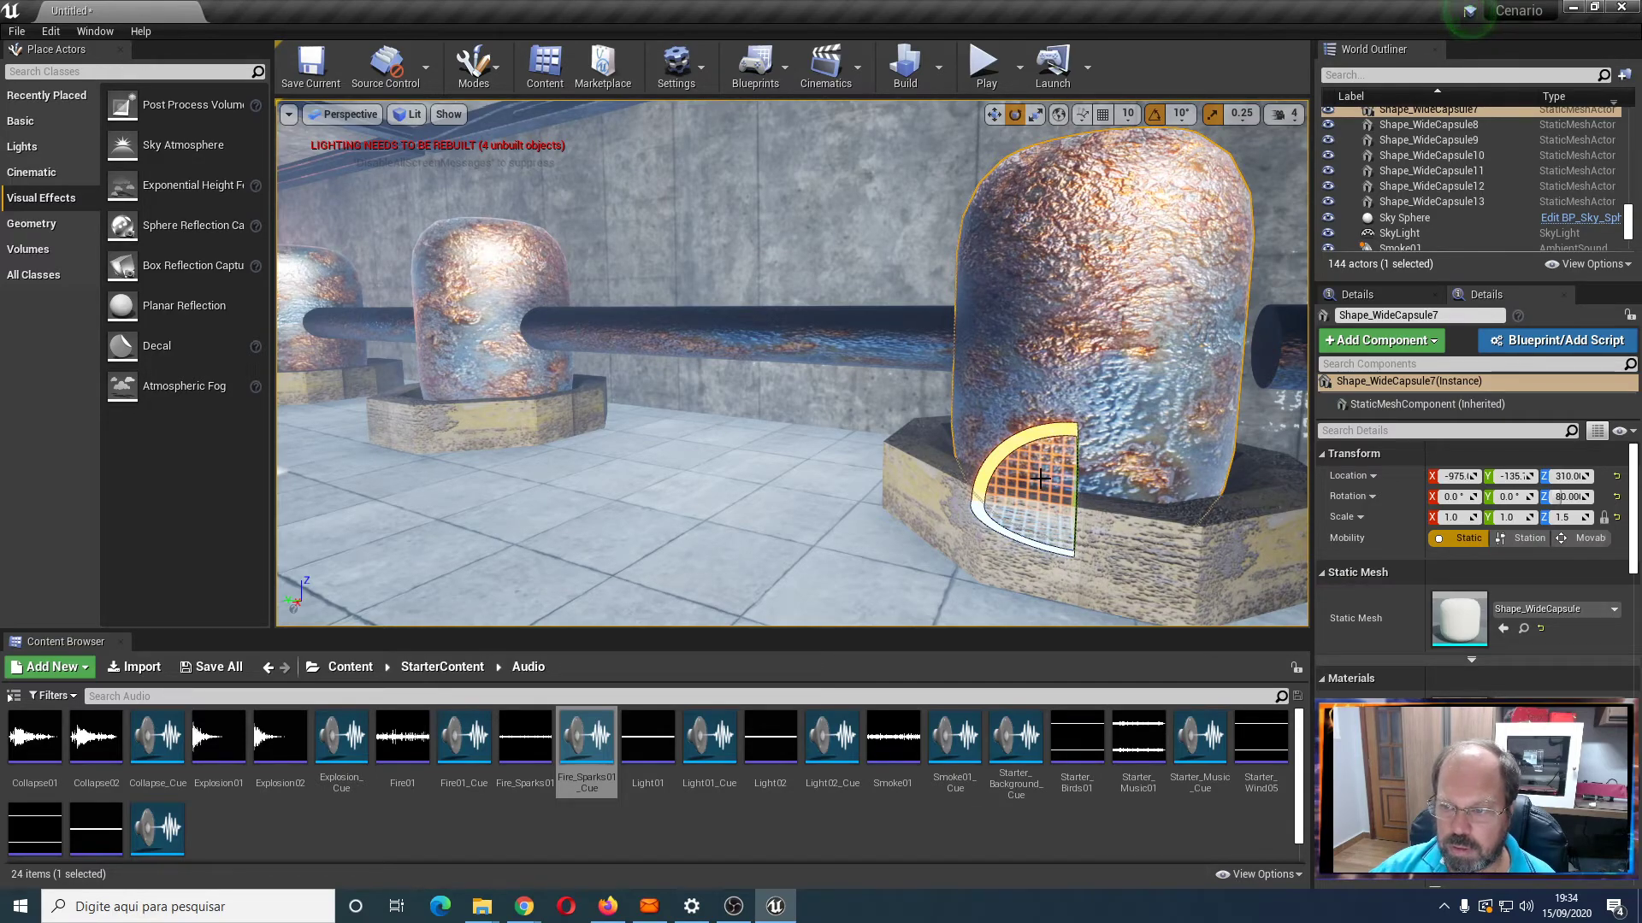
Rotate the wall pipe beyond the 80° tank so its rust texture faces the room differently
{"action": "scroll", "coordinate": [1066, 445], "scroll_direction": "down", "scroll_amount": 4}
{"action": "left_click", "coordinate": [1156, 354]}
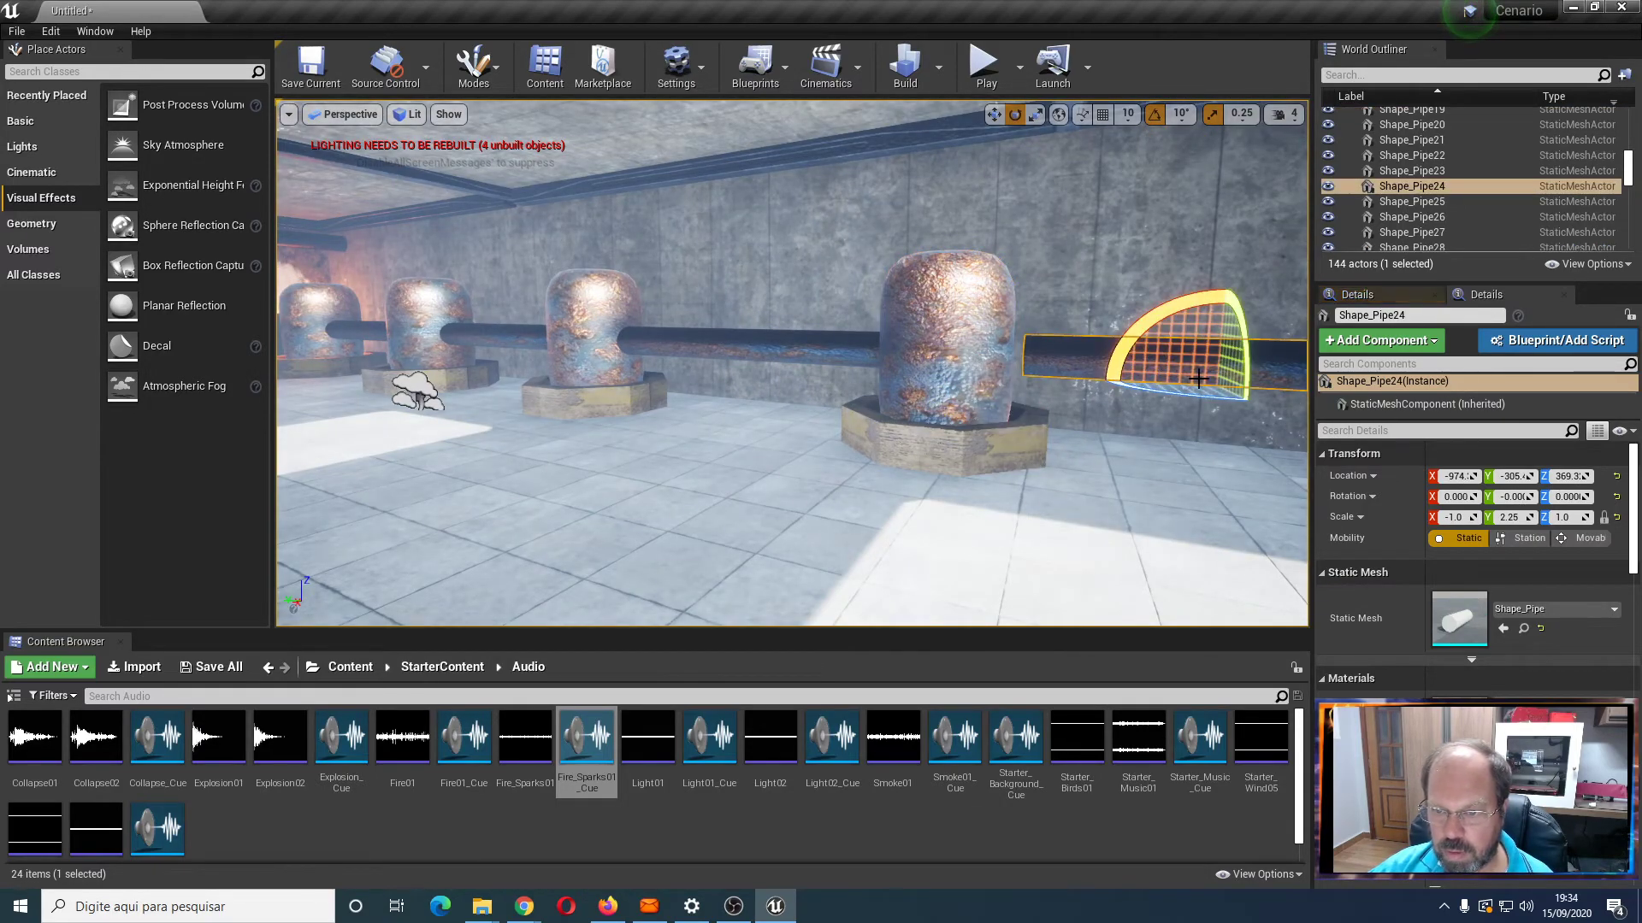
{"action": "key", "text": "w"}
{"action": "key", "text": "e"}
{"action": "key", "text": "r"}
{"action": "left_click_drag", "start_coordinate": [1156, 387], "coordinate": [1194, 407]}
{"action": "key", "text": "f"}
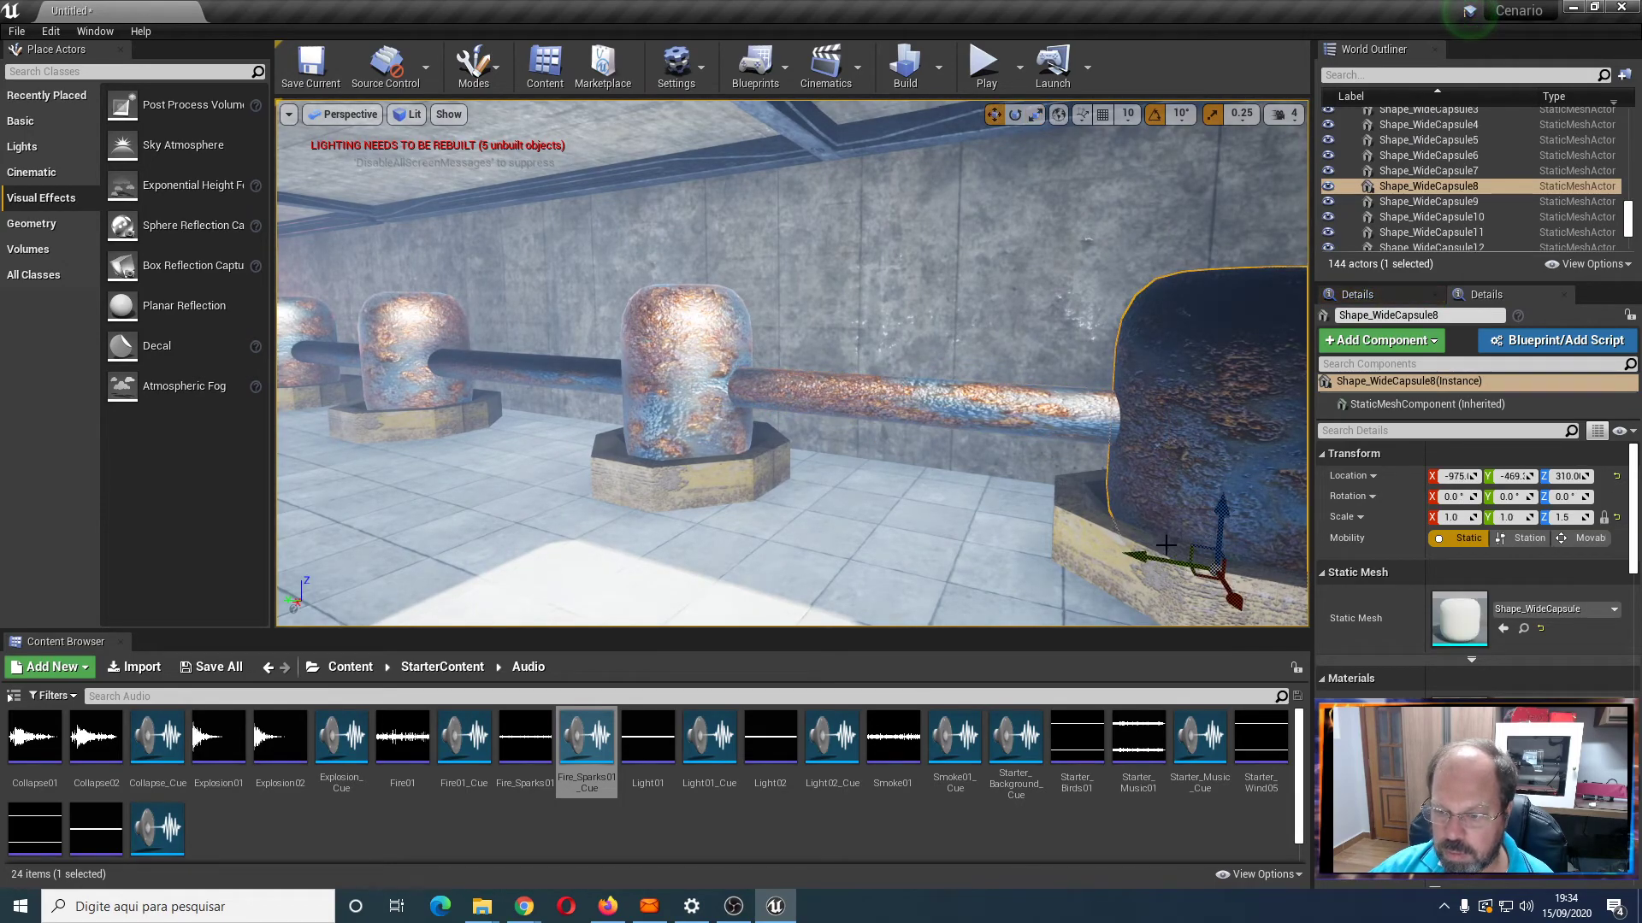
Rotate the tank at the far end of that pipe and the following corner tank about their vertical axes
{"action": "key", "text": "e"}
{"action": "left_click_drag", "start_coordinate": [1152, 587], "coordinate": [994, 540]}
{"action": "right_click_drag", "start_coordinate": [835, 449], "coordinate": [709, 443]}
{"action": "right_click_drag", "start_coordinate": [628, 400], "coordinate": [842, 402]}
{"action": "left_click", "coordinate": [814, 436]}
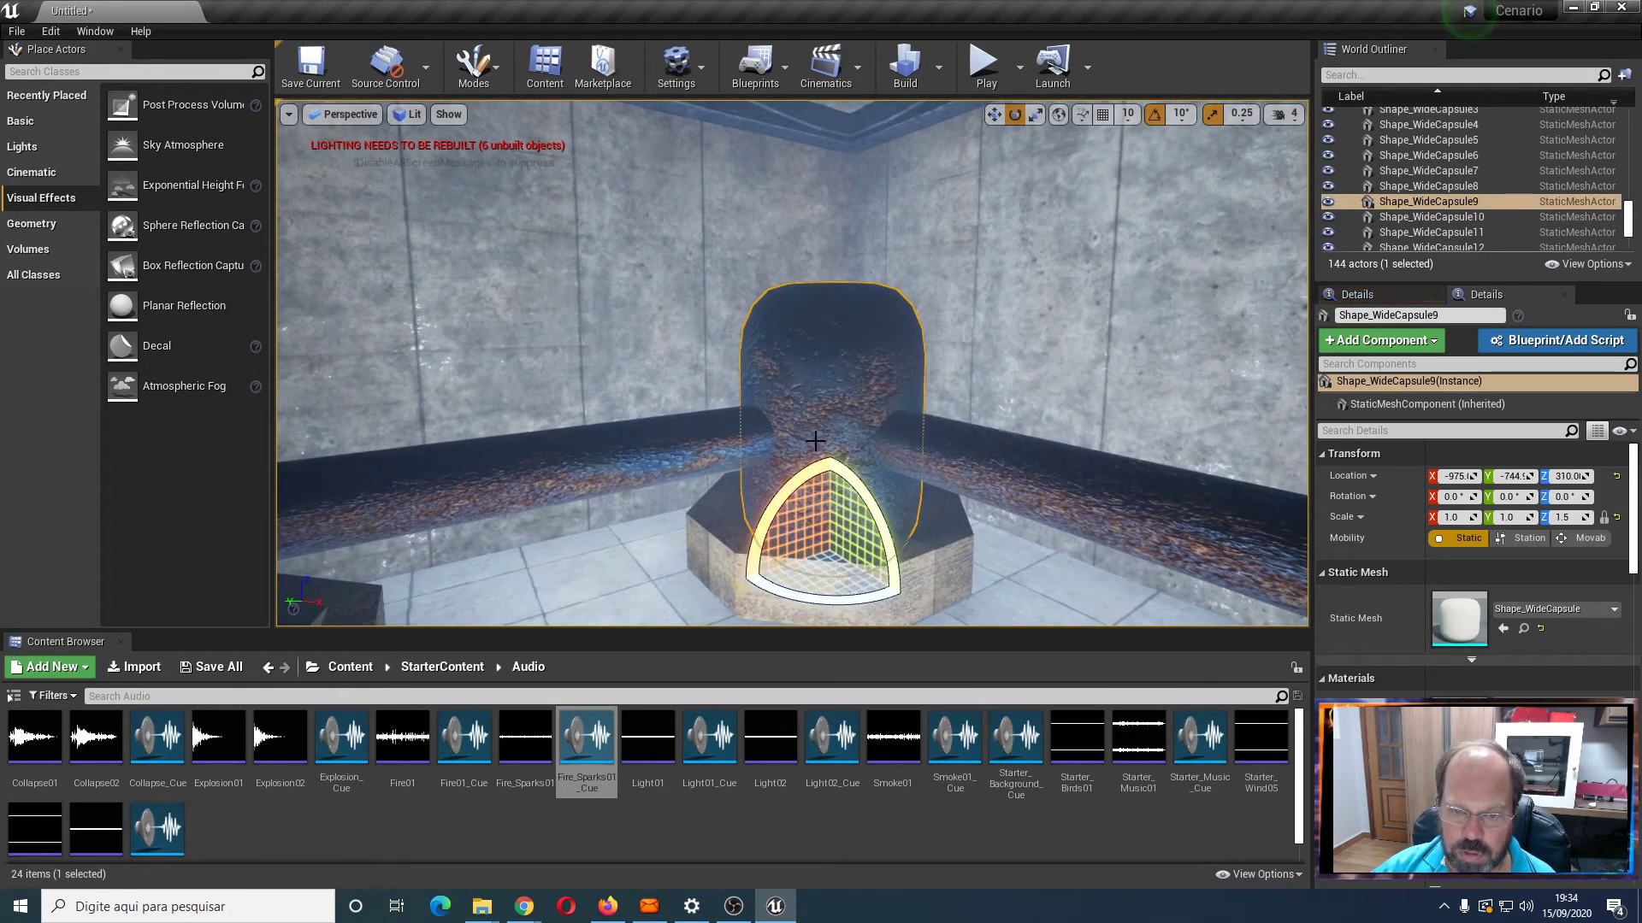
{"action": "left_click_drag", "start_coordinate": [818, 599], "coordinate": [880, 596]}
Rotate the tank beside the corner one about Z and turn the pipe connecting them to vary its texture
{"action": "right_click_drag", "start_coordinate": [822, 579], "coordinate": [924, 504]}
{"action": "left_click", "coordinate": [1057, 494]}
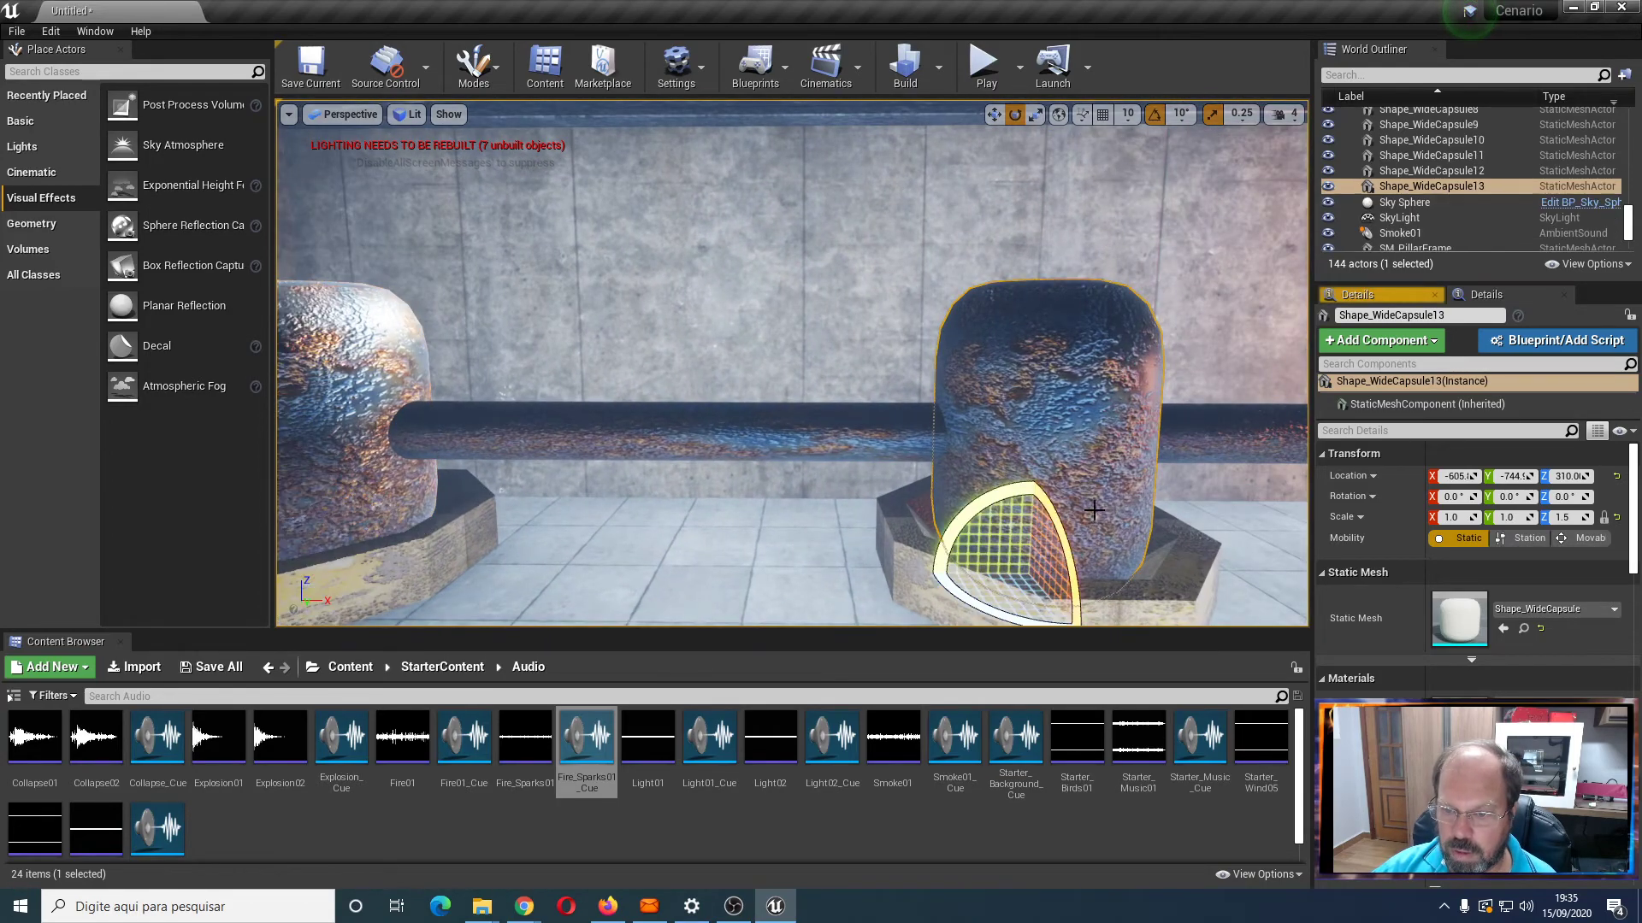
{"action": "left_click_drag", "start_coordinate": [985, 607], "coordinate": [889, 597]}
{"action": "left_click", "coordinate": [706, 431]}
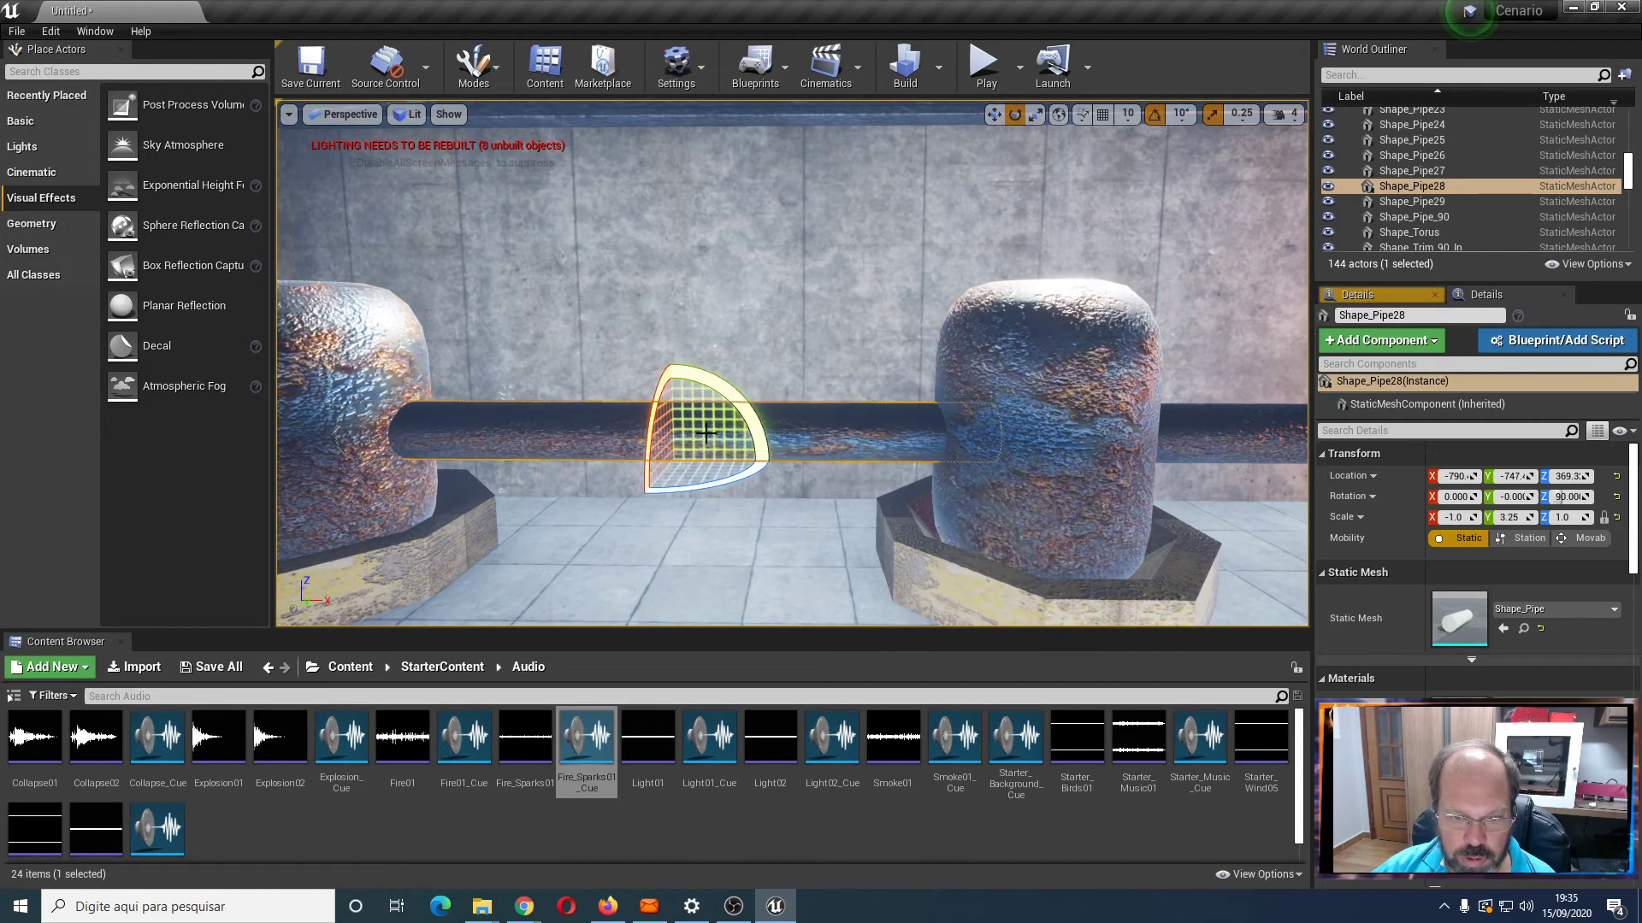
{"action": "mouse_move", "coordinate": [651, 437]}
{"action": "left_mouse_down"}
{"action": "mouse_move", "coordinate": [647, 470]}
{"action": "mouse_move", "coordinate": [648, 447]}
{"action": "left_mouse_up"}
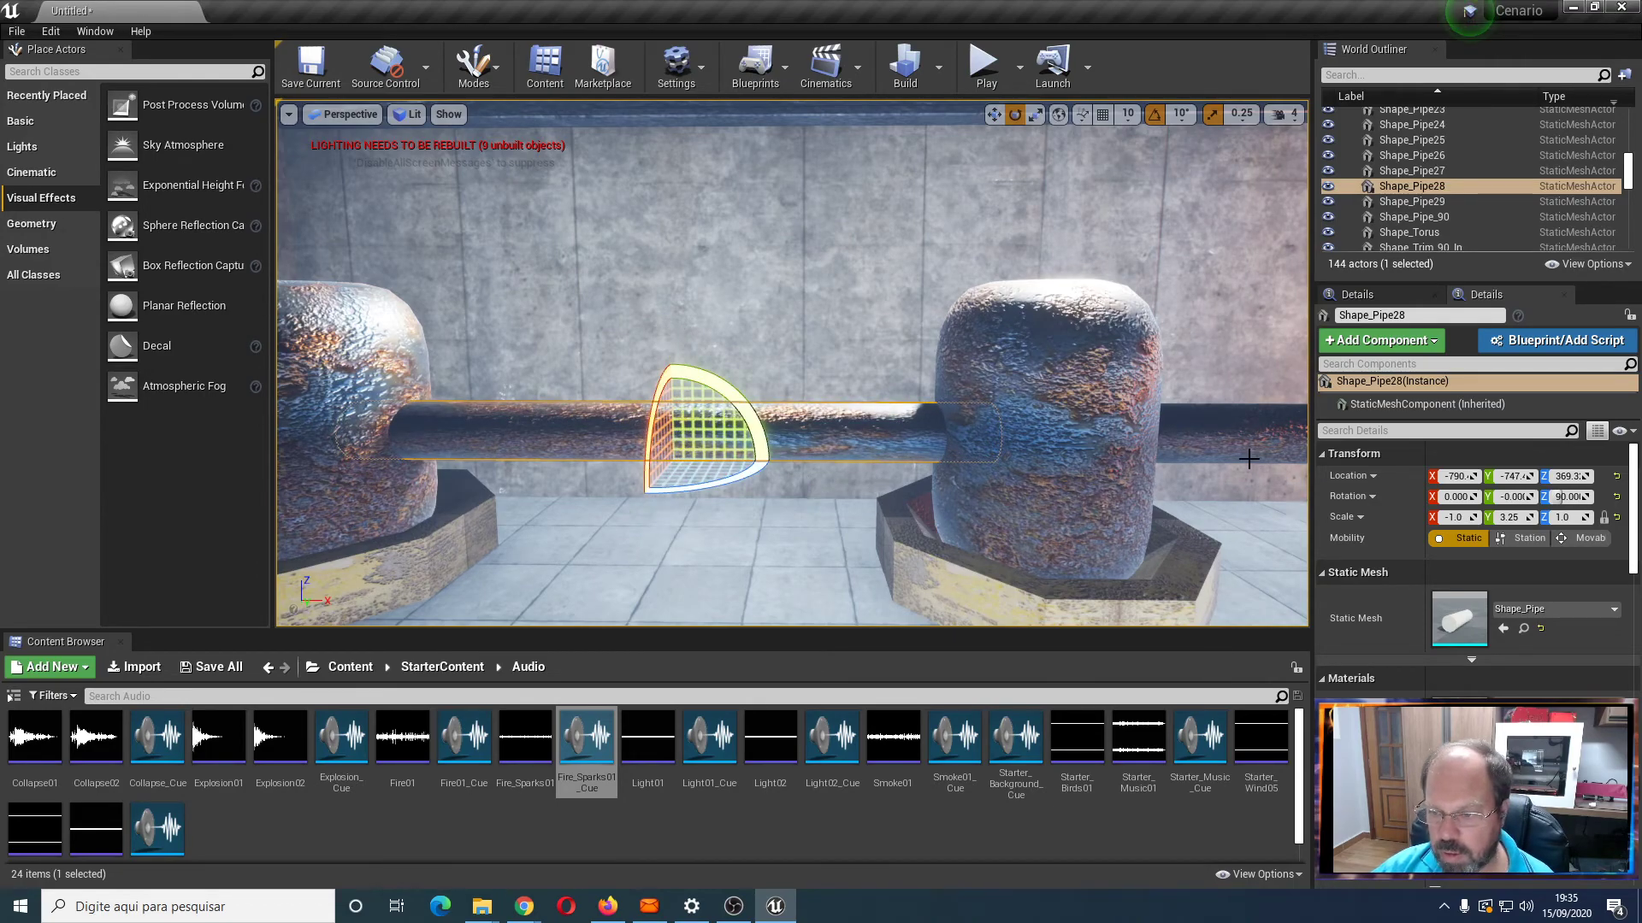
Rotate the smoking tank in the next corner and the tank following it about their vertical axes
{"action": "right_click_drag", "start_coordinate": [1246, 536], "coordinate": [1402, 536]}
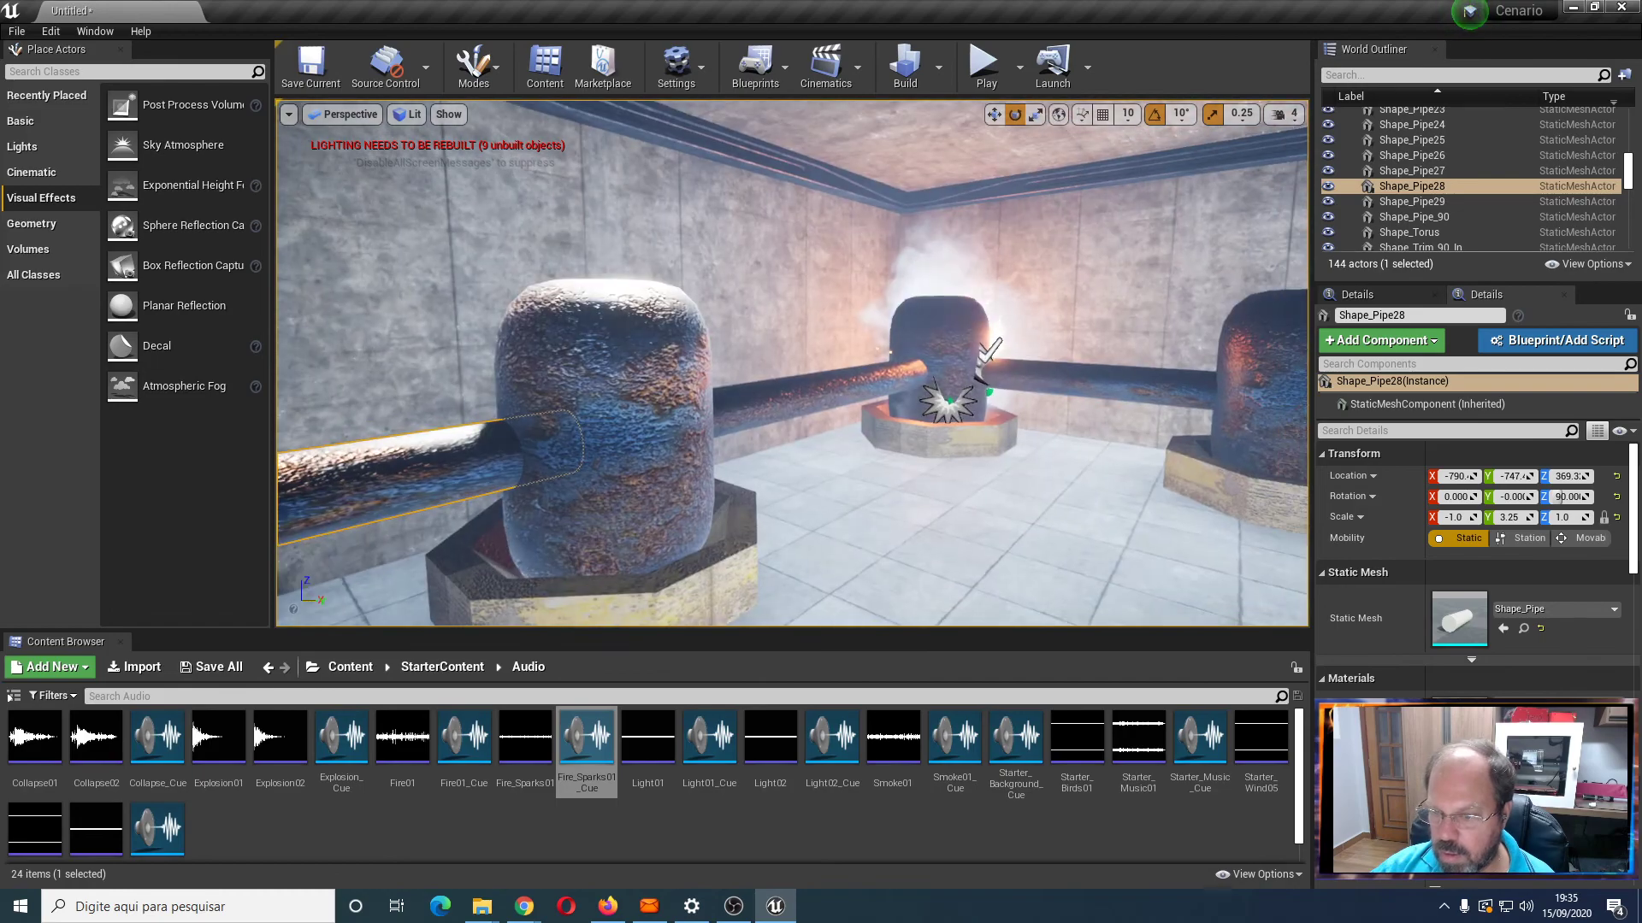
{"action": "left_click", "coordinate": [956, 334]}
{"action": "left_click_drag", "start_coordinate": [940, 465], "coordinate": [889, 466]}
{"action": "right_click_drag", "start_coordinate": [1100, 469], "coordinate": [1283, 469]}
{"action": "left_click", "coordinate": [1103, 376]}
{"action": "left_click_drag", "start_coordinate": [1084, 467], "coordinate": [1259, 470]}
Rotate the tank beside the doorway to -80° about Z and the next tank along that wall to 40°
{"action": "key", "text": "d"}
{"action": "right_click_drag", "start_coordinate": [1115, 455], "coordinate": [1115, 454]}
{"action": "left_click", "coordinate": [815, 451]}
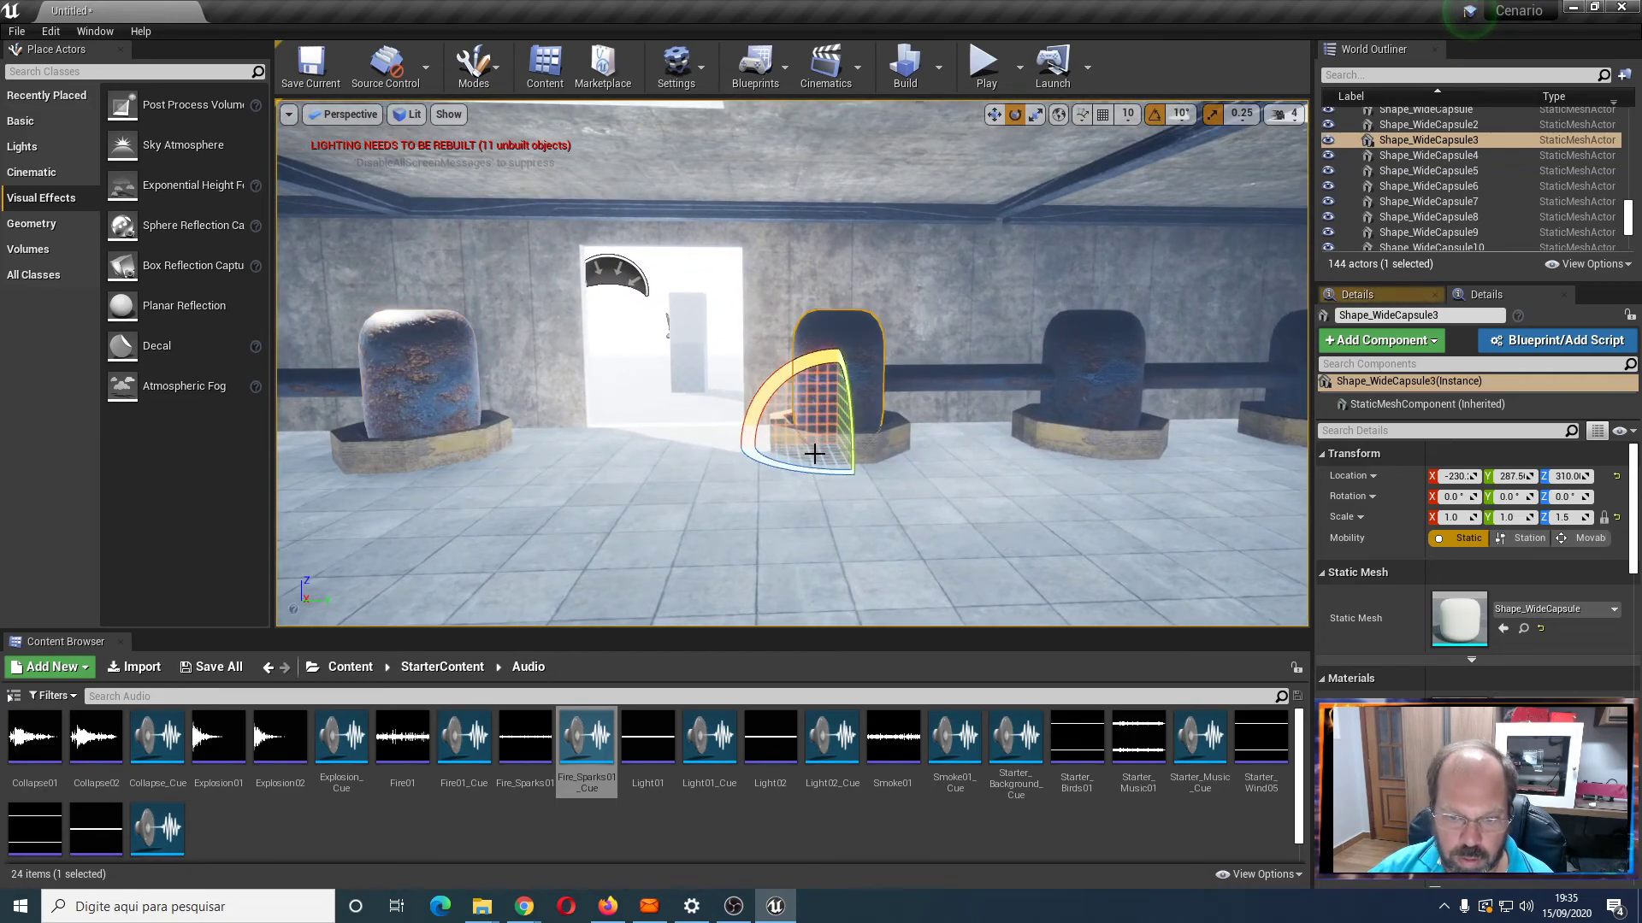
{"action": "left_click_drag", "start_coordinate": [779, 463], "coordinate": [714, 450]}
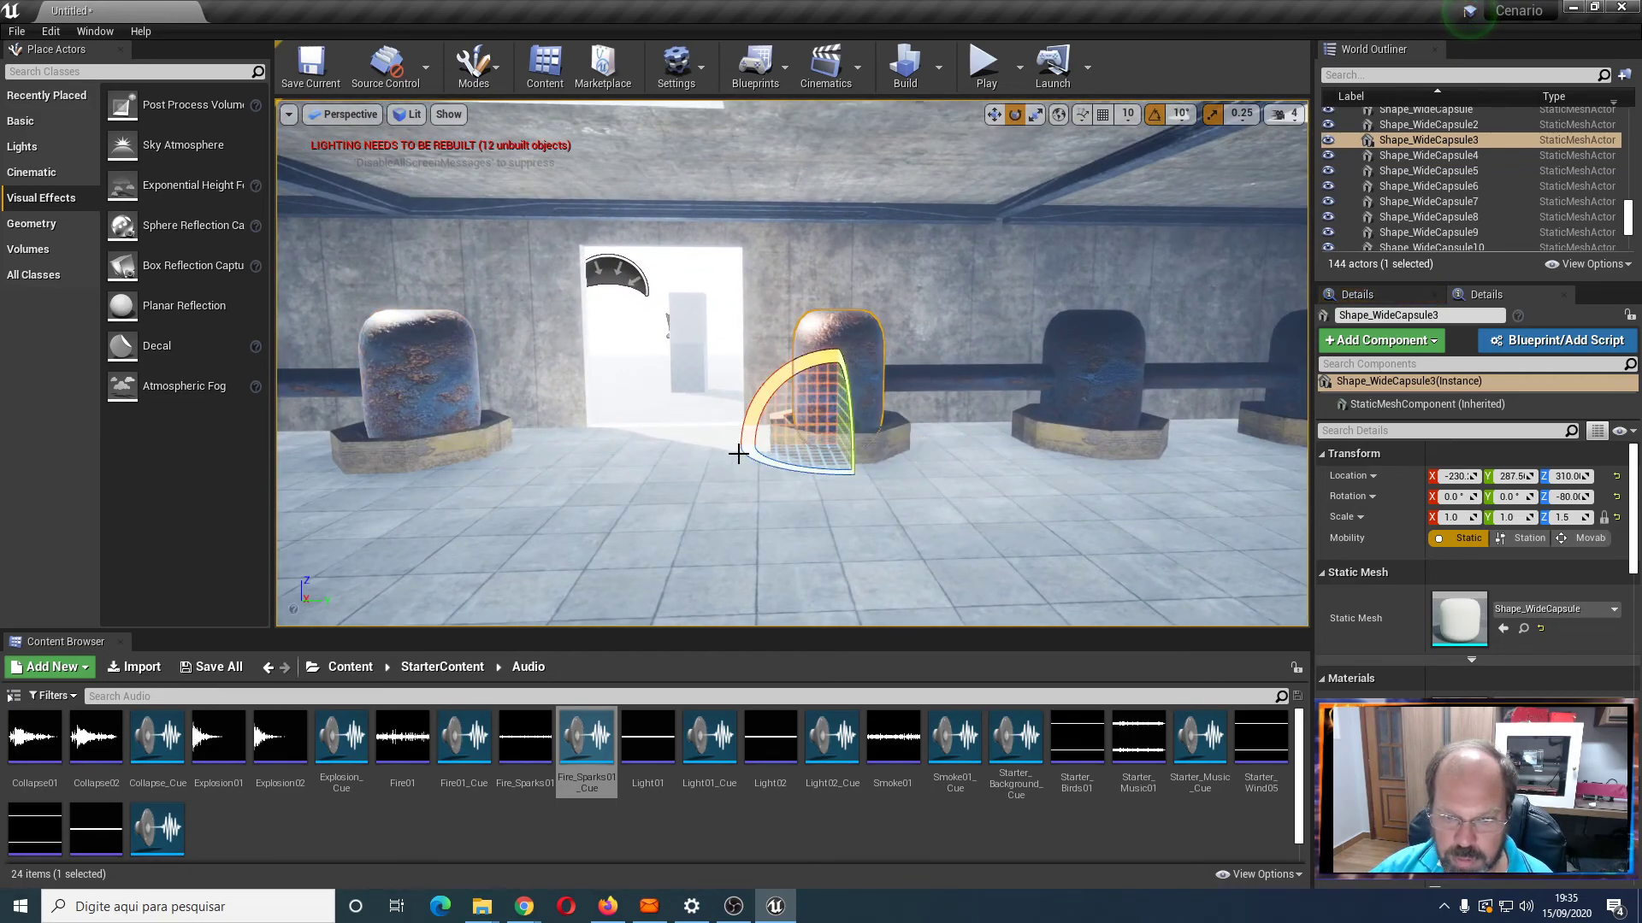
{"action": "left_click", "coordinate": [1111, 390]}
{"action": "left_click_drag", "start_coordinate": [1121, 467], "coordinate": [1150, 473]}
Rotate the last tank on the doorway wall to -20° about Z and review the row of tanks
{"action": "mouse_move", "coordinate": [1160, 525]}
{"action": "right_mouse_down"}
{"action": "mouse_move", "coordinate": [1295, 525]}
{"action": "mouse_move", "coordinate": [1141, 523]}
{"action": "right_mouse_up"}
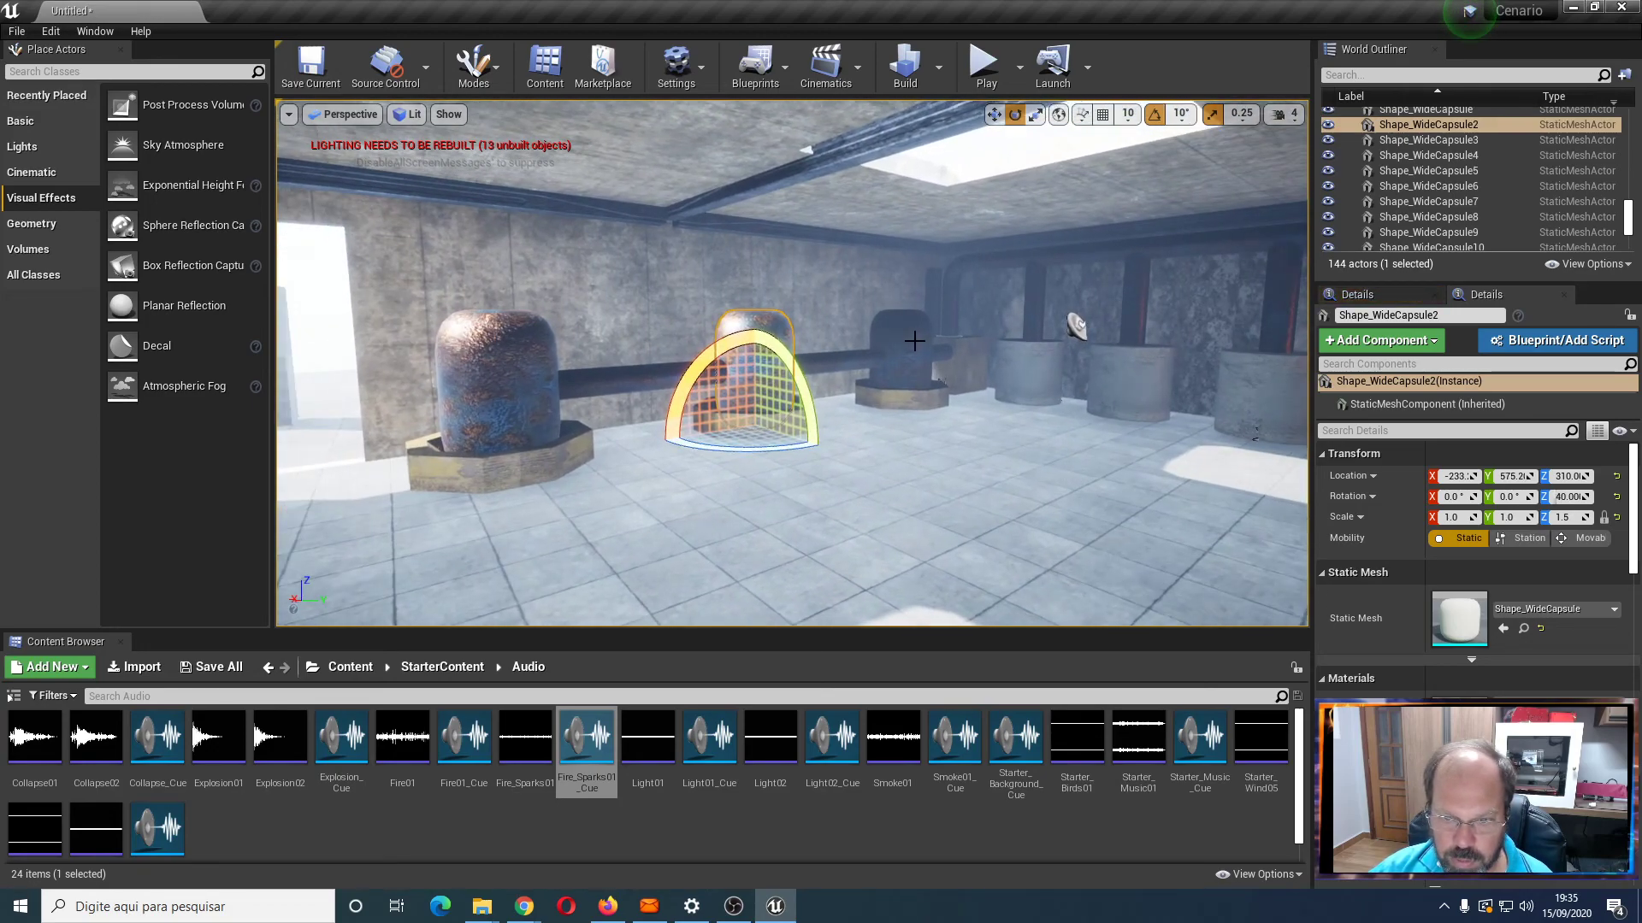
{"action": "left_click", "coordinate": [928, 374]}
{"action": "left_click_drag", "start_coordinate": [913, 420], "coordinate": [907, 454]}
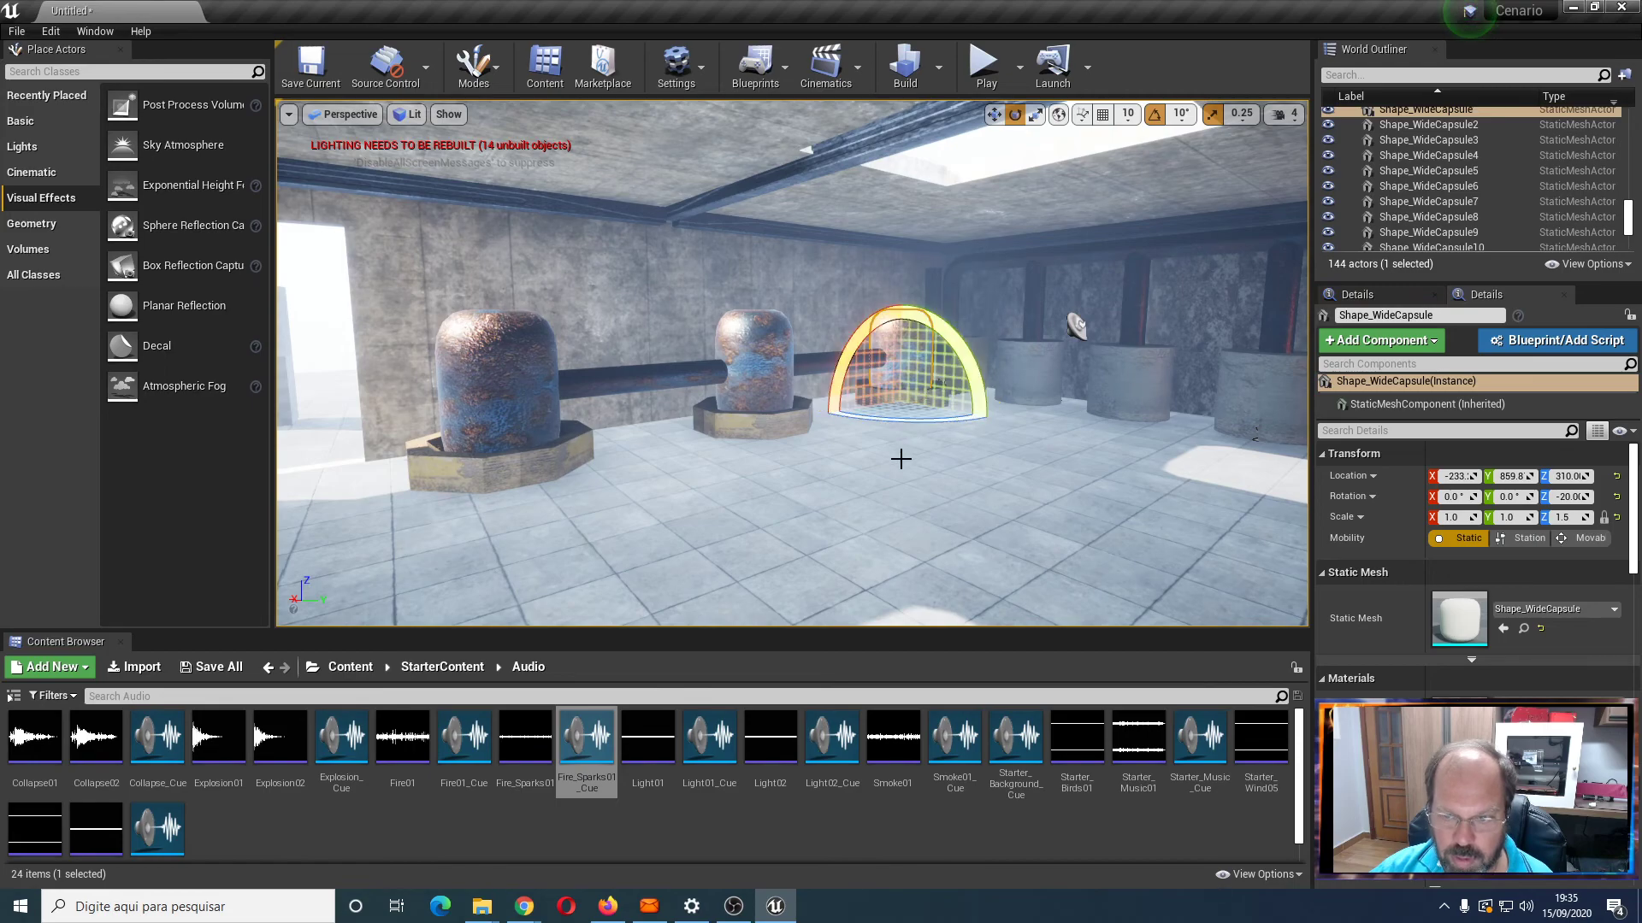
{"action": "left_click", "coordinate": [966, 479]}
{"action": "mouse_move", "coordinate": [908, 459]}
{"action": "right_mouse_down"}
{"action": "mouse_move", "coordinate": [960, 436]}
{"action": "mouse_move", "coordinate": [856, 430]}
{"action": "right_mouse_up"}
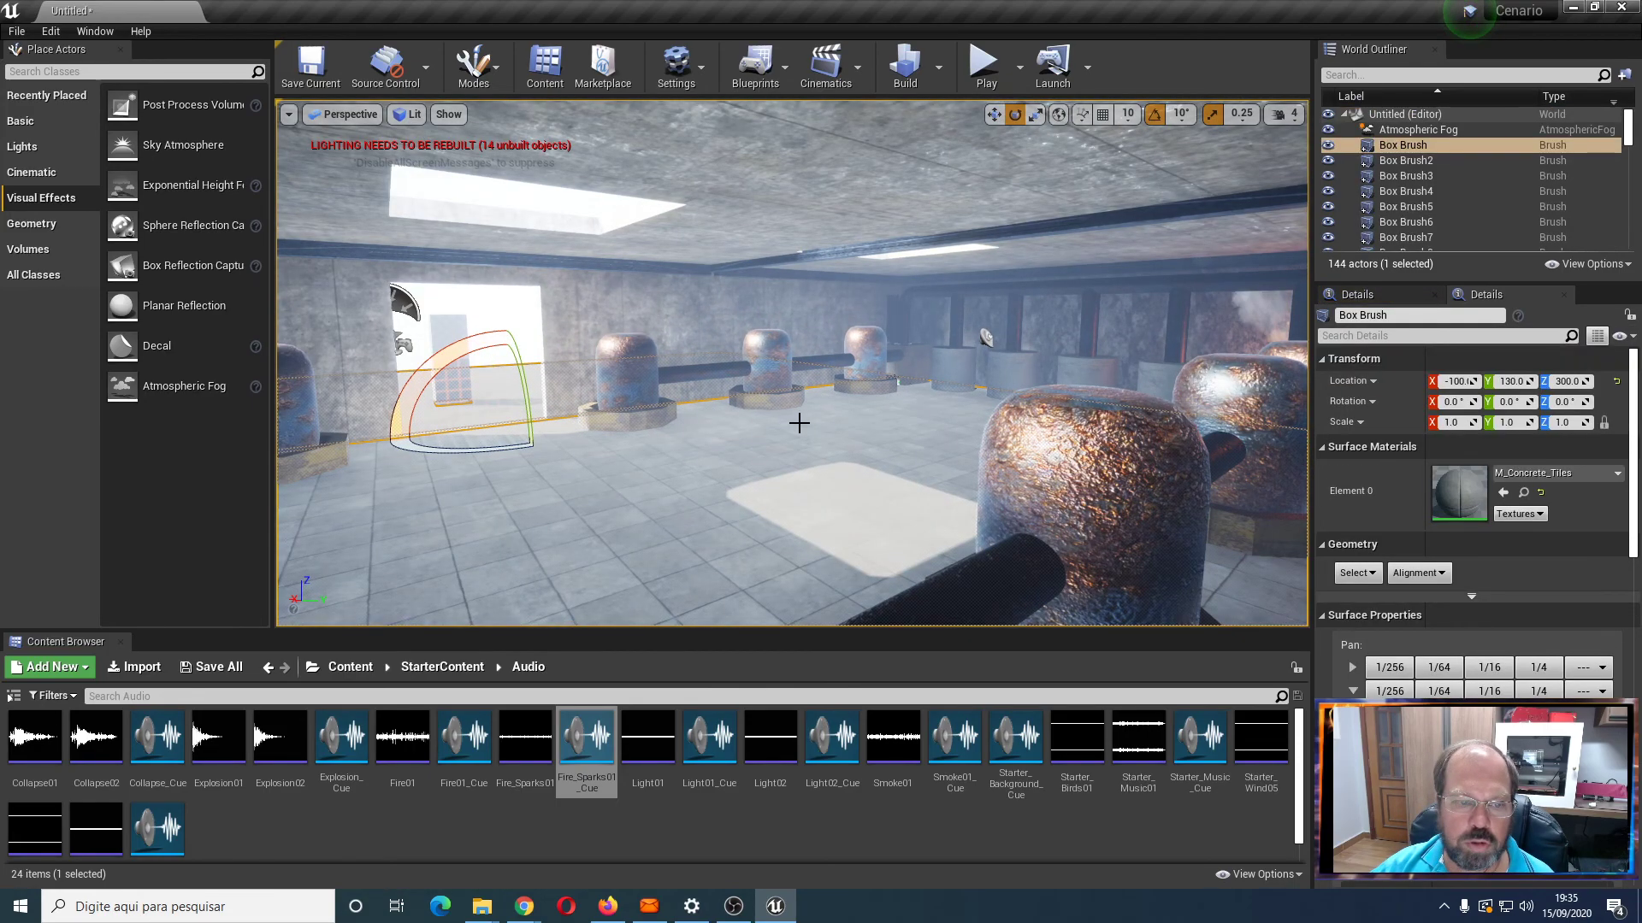
{"action": "scroll", "coordinate": [800, 423], "scroll_direction": "up", "scroll_amount": 1}
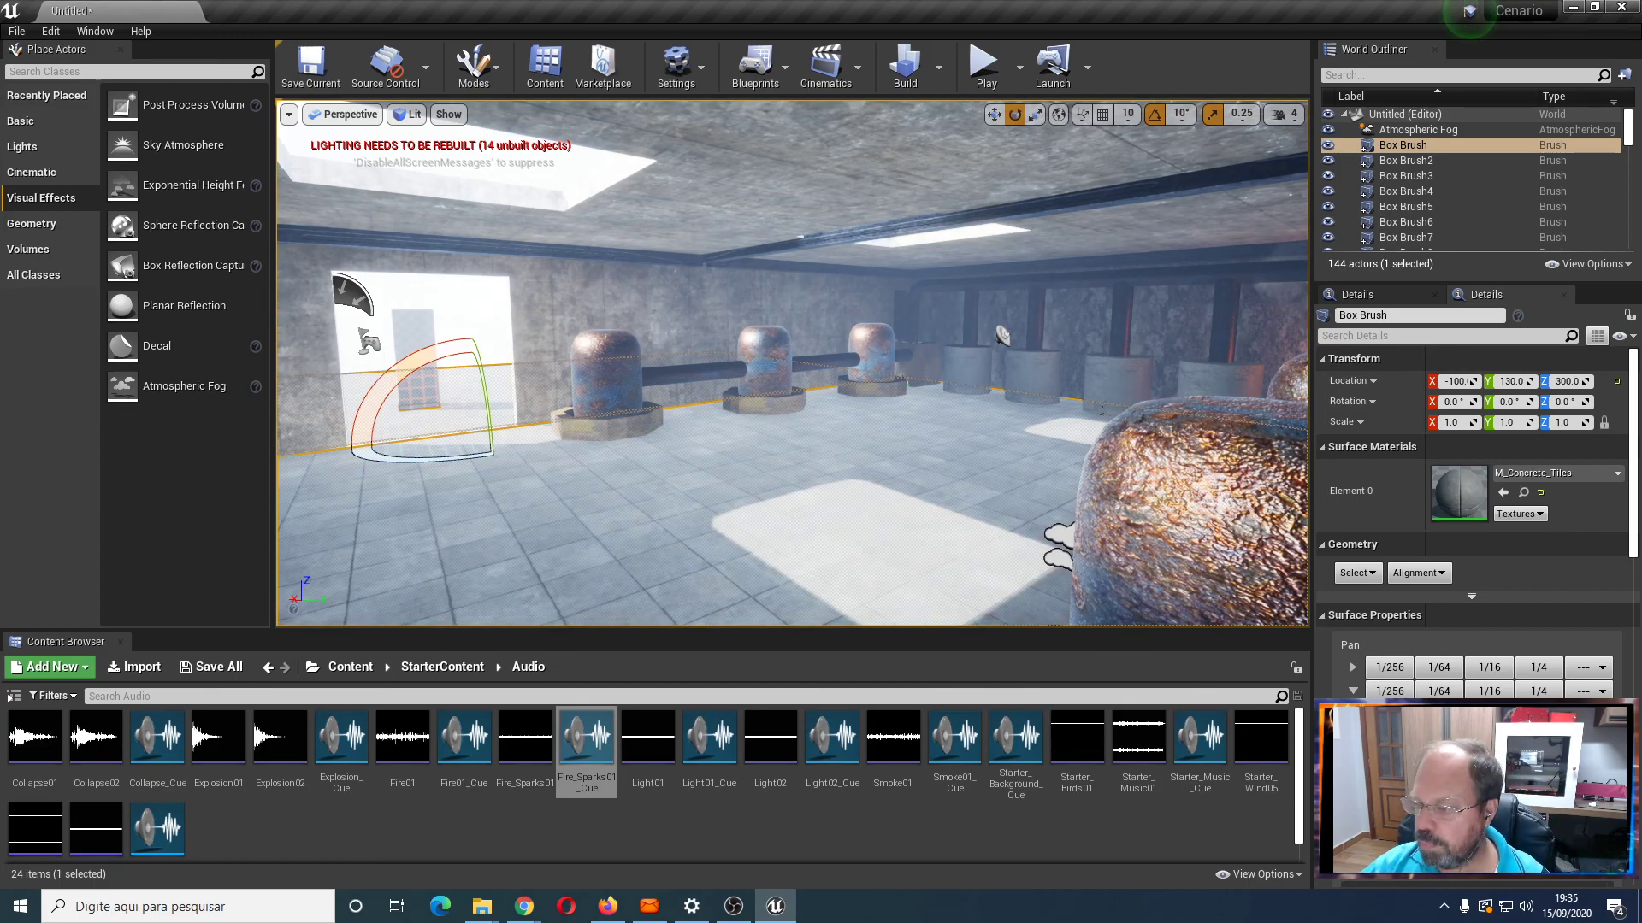